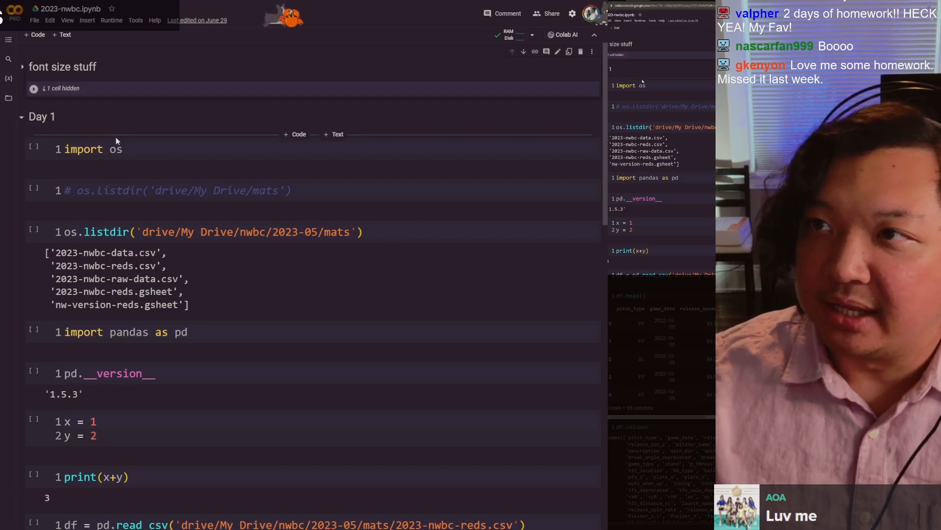
left_click(298, 135)
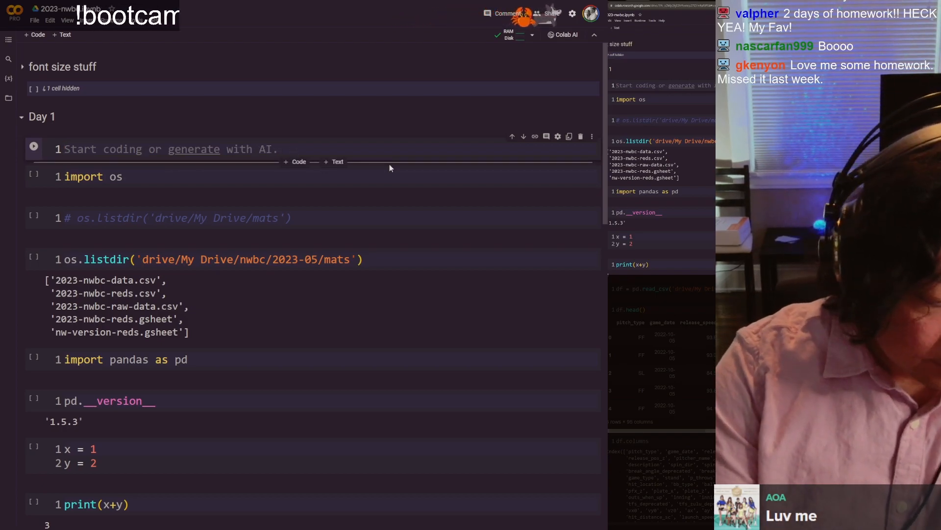
key("ctrl+m")
key("d")
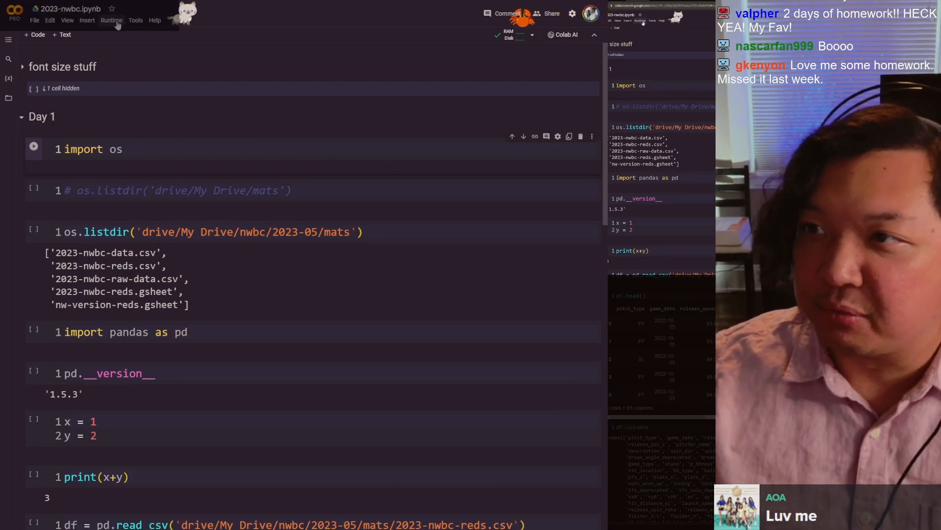
Step: Run all cells of the 2023-nwbc notebook and collapse the Day 1 section
left_click(111, 20)
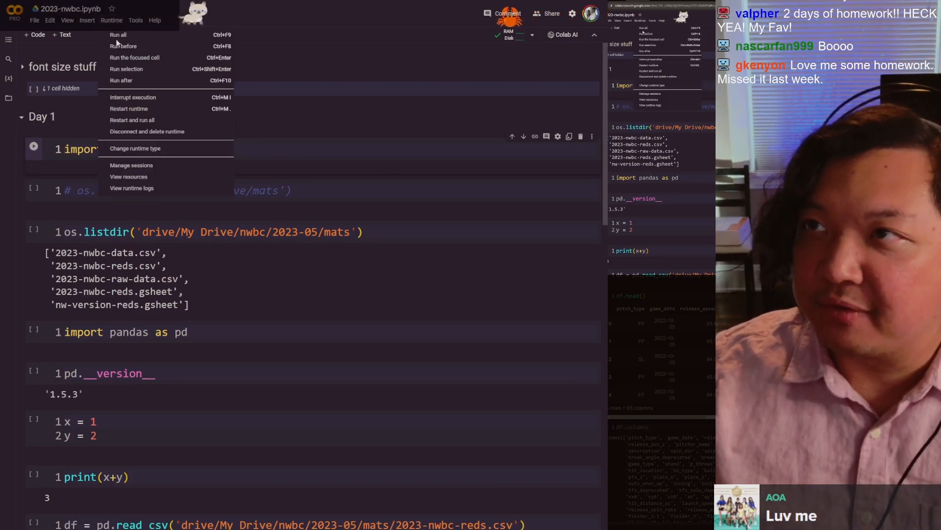
left_click(166, 33)
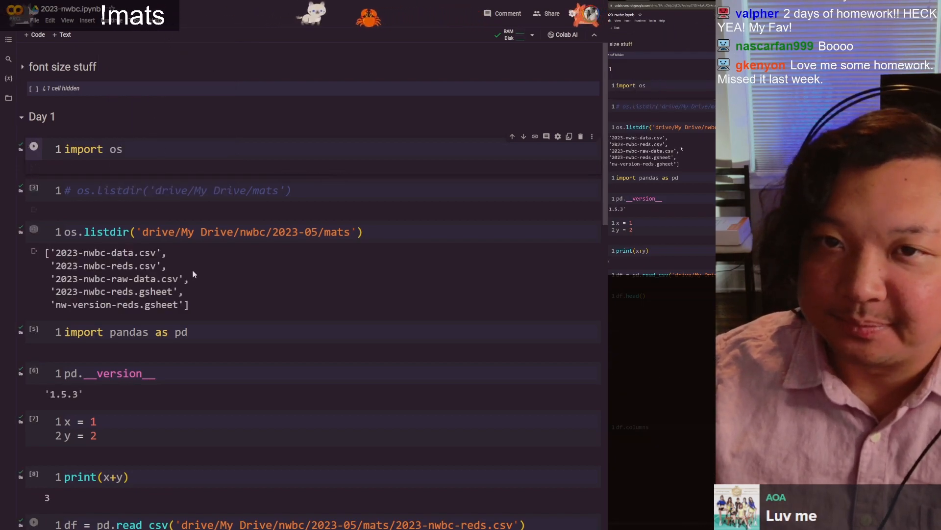
scroll(192, 267, "down", 6)
scroll(187, 24, "down", 7)
scroll(154, 72, "up", 10)
scroll(108, 108, "up", 5)
left_click(22, 122)
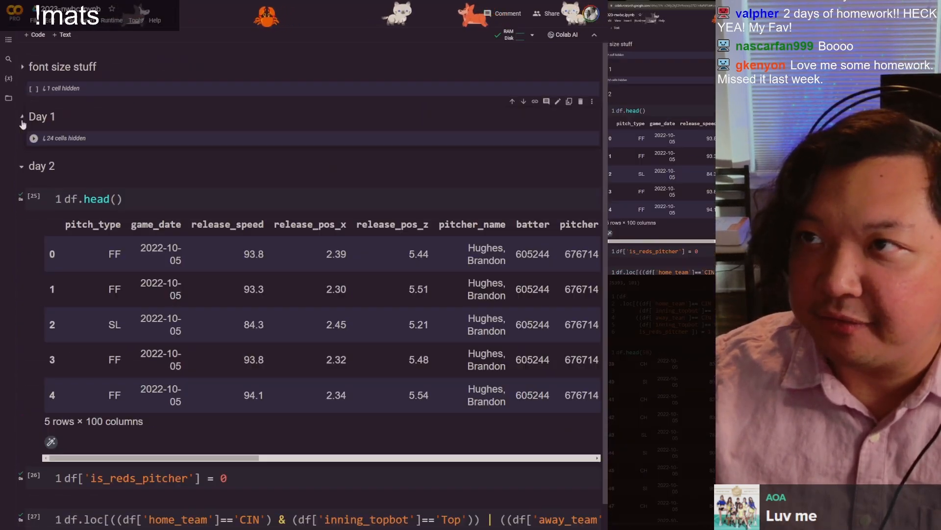
Step: Review the day 2 section down to the df1 table and place the cursor in the empty code cell below it
scroll(74, 249, "down", 3)
scroll(73, 249, "down", 20)
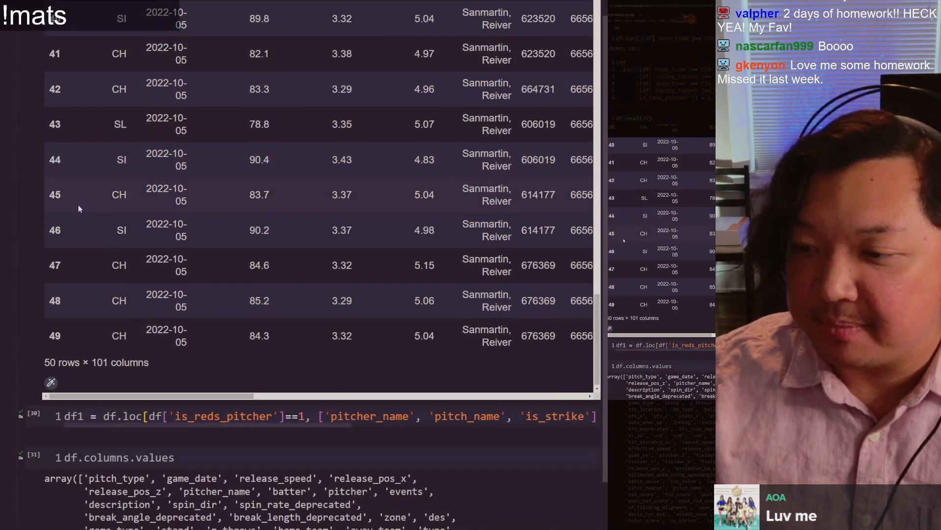
scroll(147, 237, "down", 6)
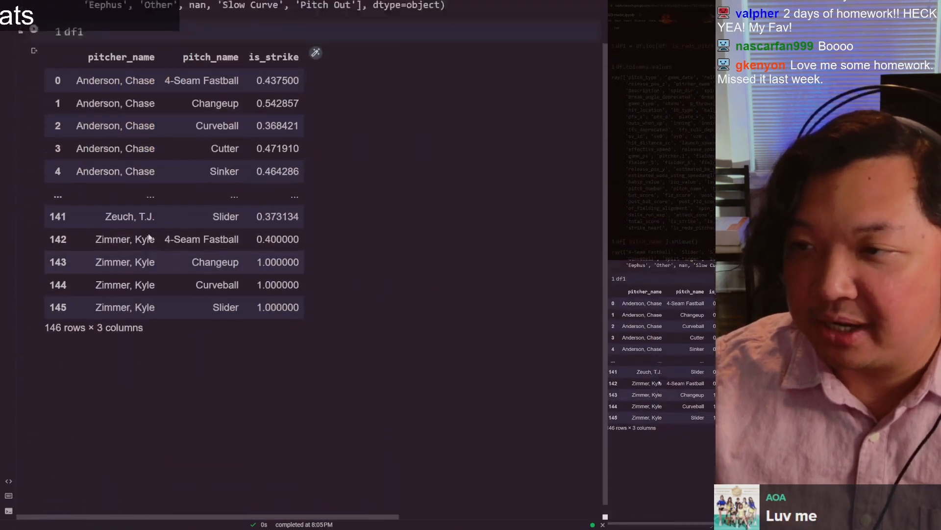
scroll(148, 237, "up", 16)
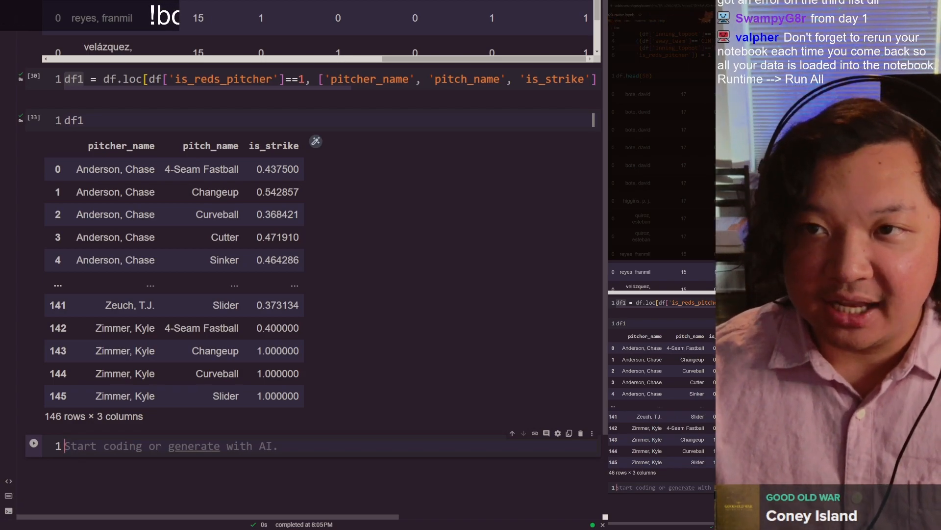
left_click(92, 121)
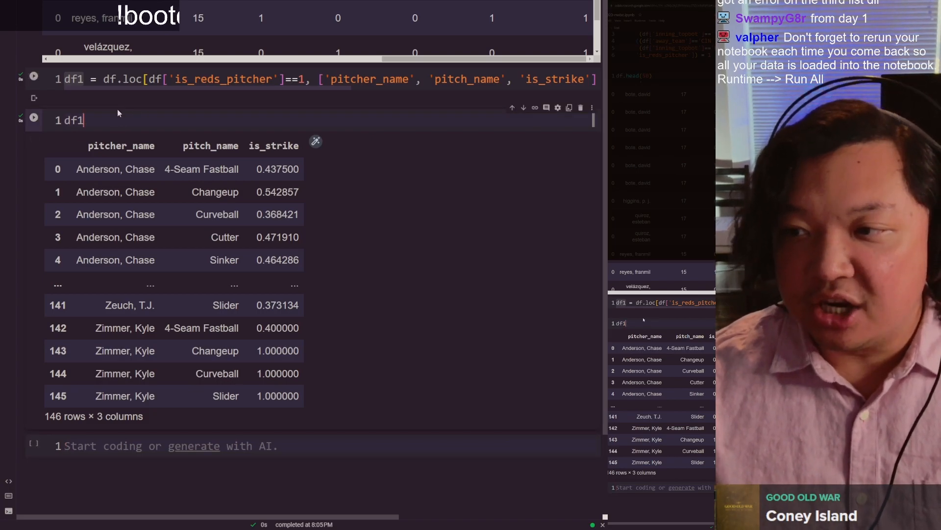
left_click(114, 435)
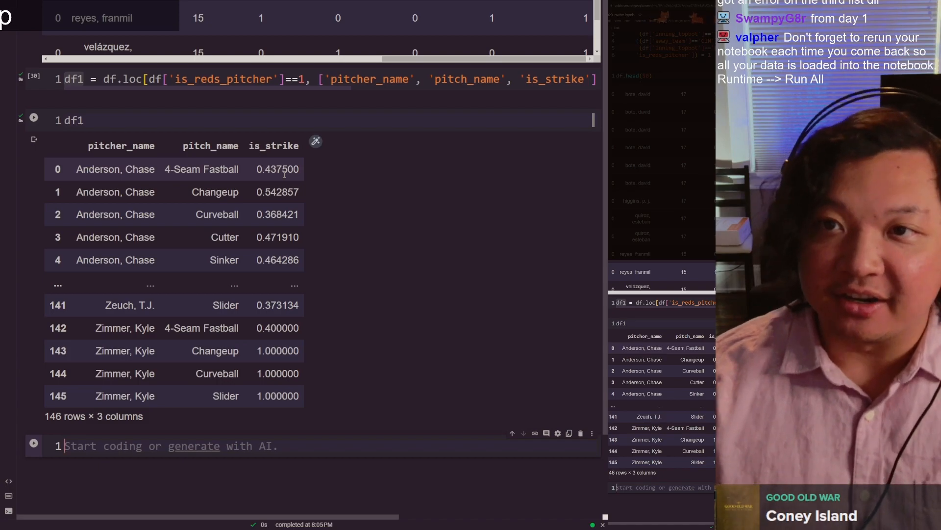
Step: Compare the strike averages per pitcher and pitch in the Google Sheets pivot table with the notebook's df1 output
key("ctrl+Tab")
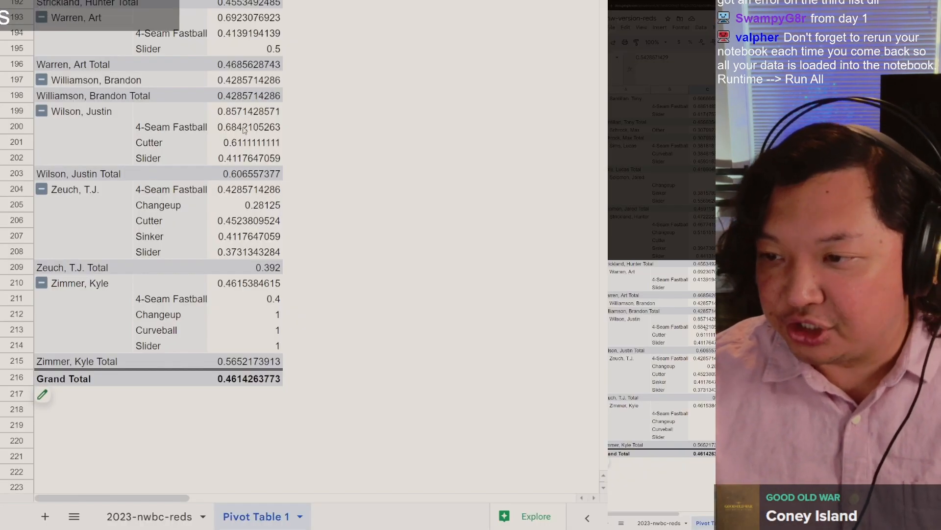
left_click(242, 137)
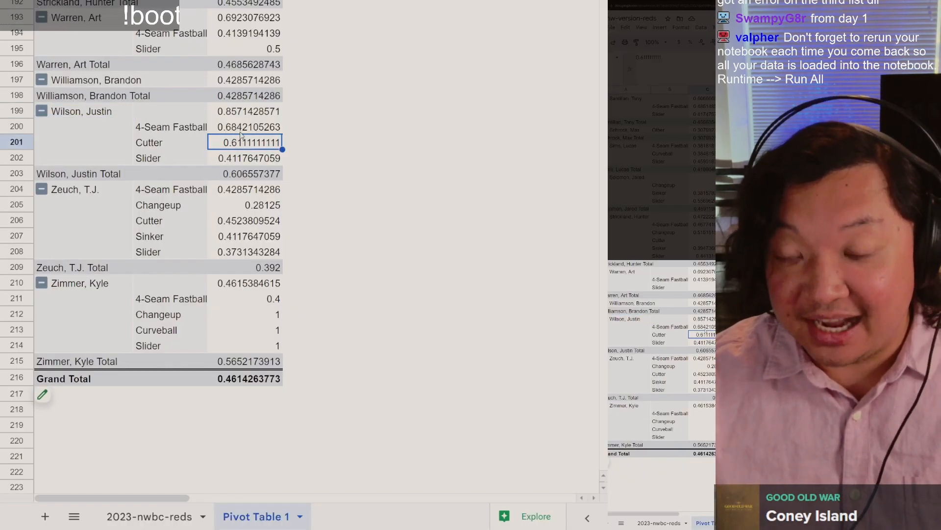
left_click(241, 132)
left_click(238, 143)
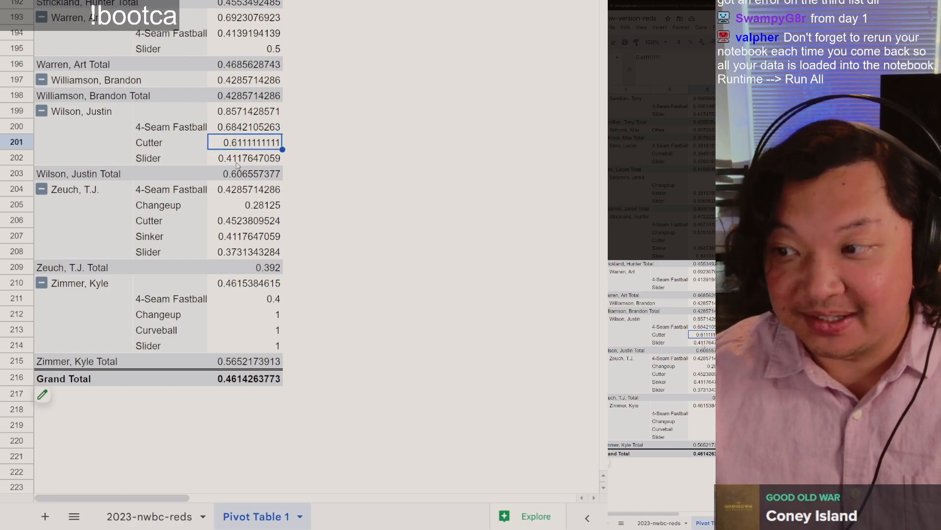
left_click(237, 164)
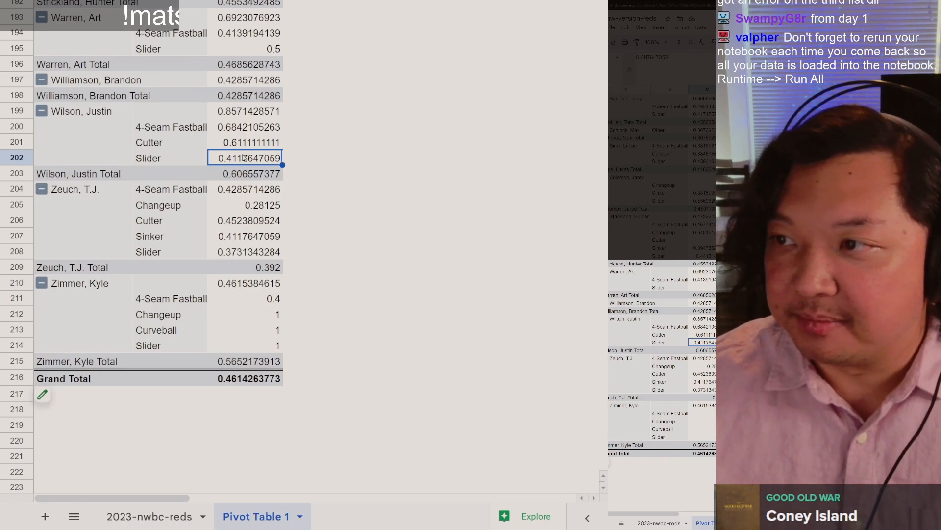
scroll(255, 46, "up", 14)
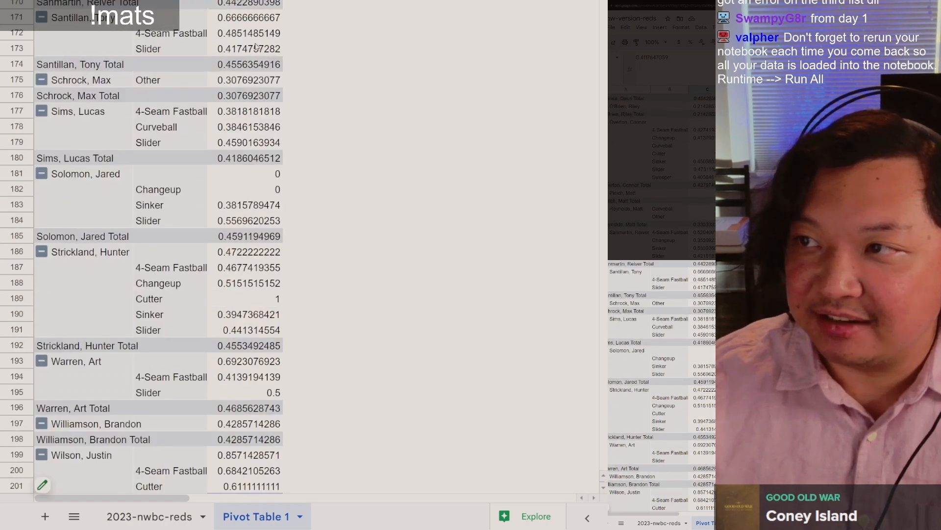
scroll(255, 47, "up", 9)
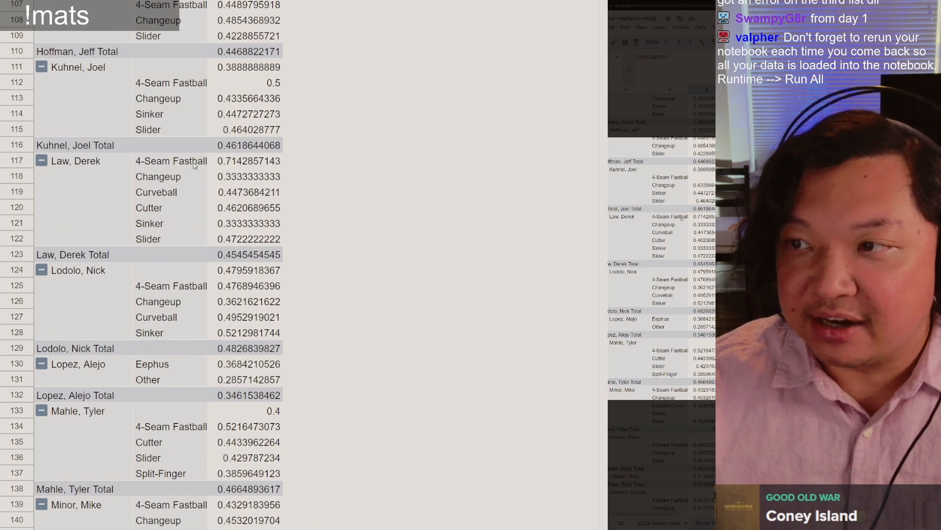
left_click(246, 166)
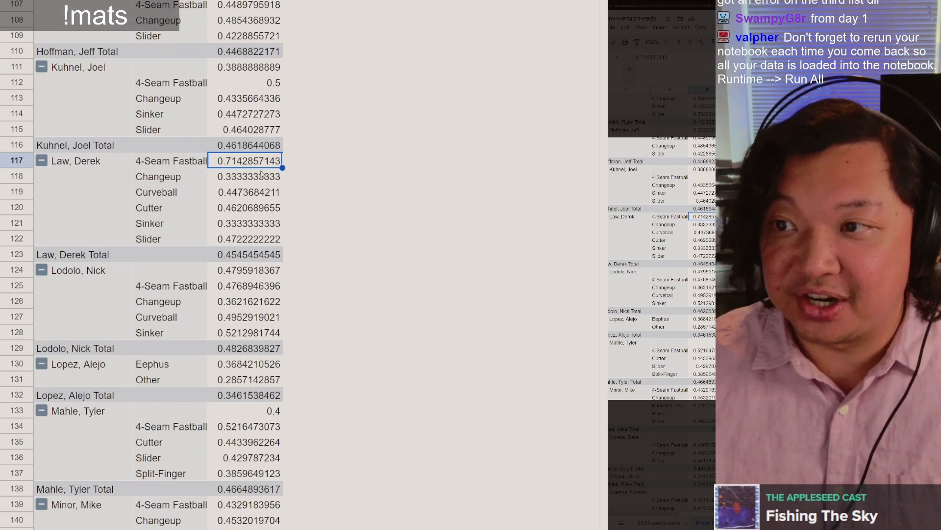
key("ctrl+Tab")
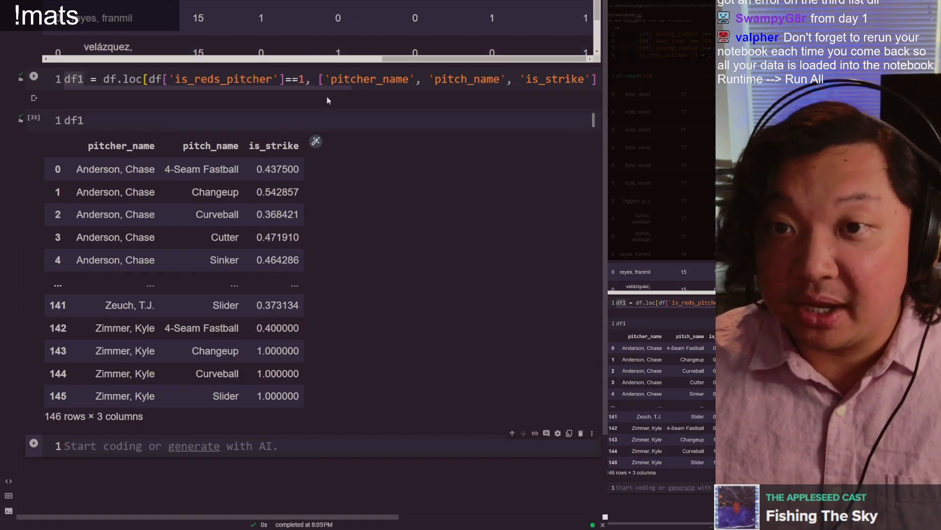
left_click(269, 123)
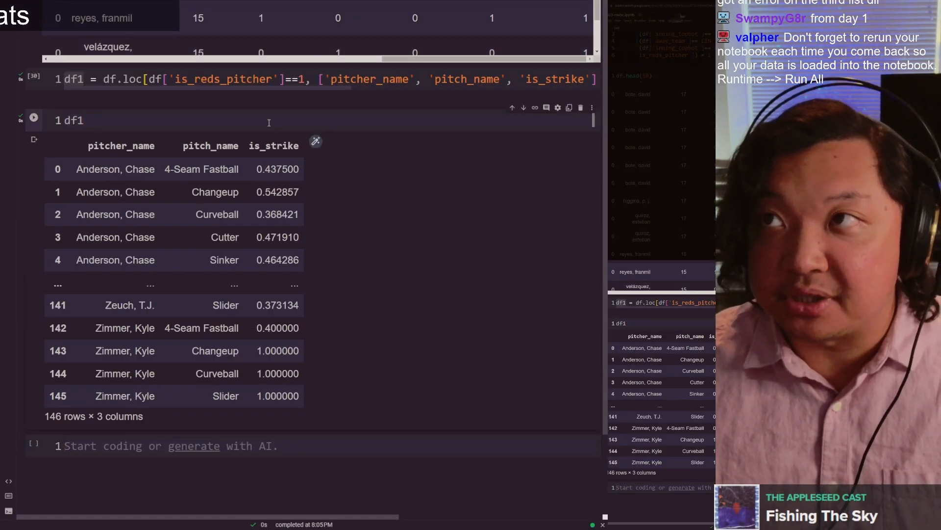
Step: Switch to the Google Sheets pivot table and add pitch_name as a second value summarized by COUNTA
key("ctrl+Tab")
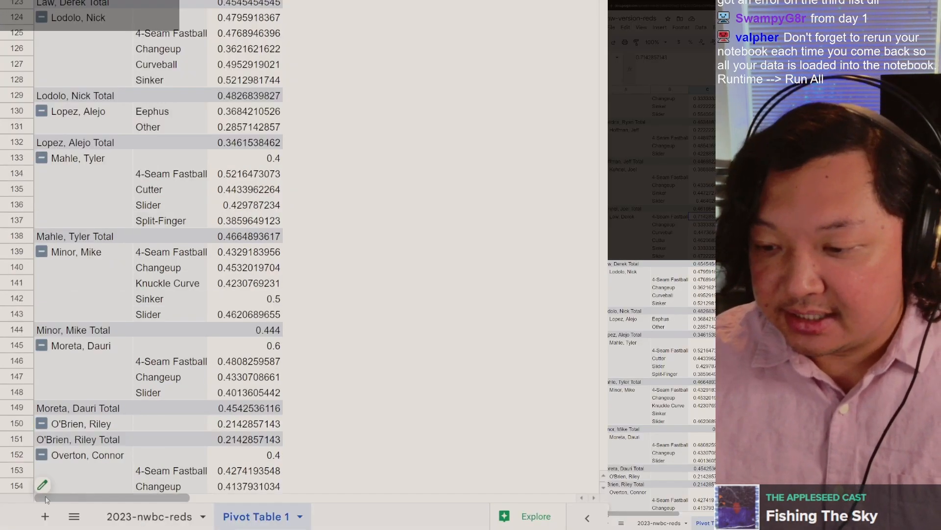
left_click(63, 479)
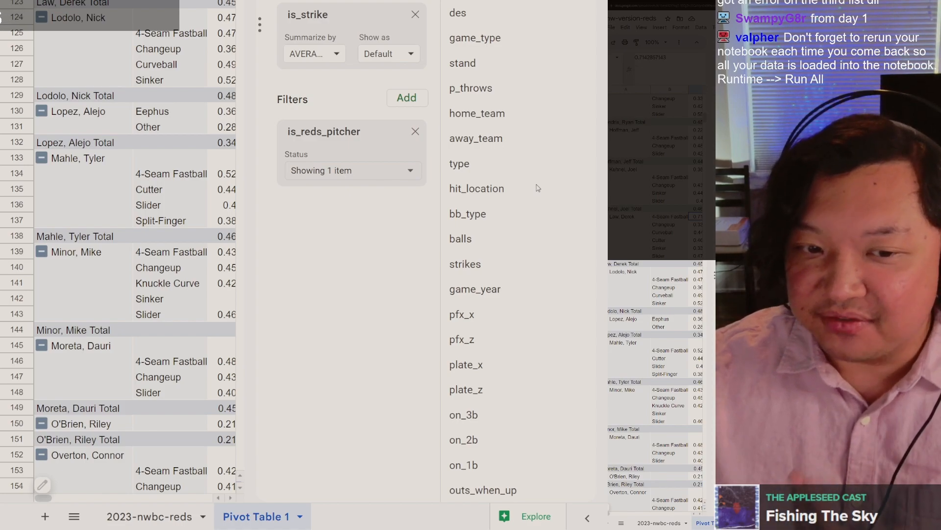
scroll(538, 188, "down", 20)
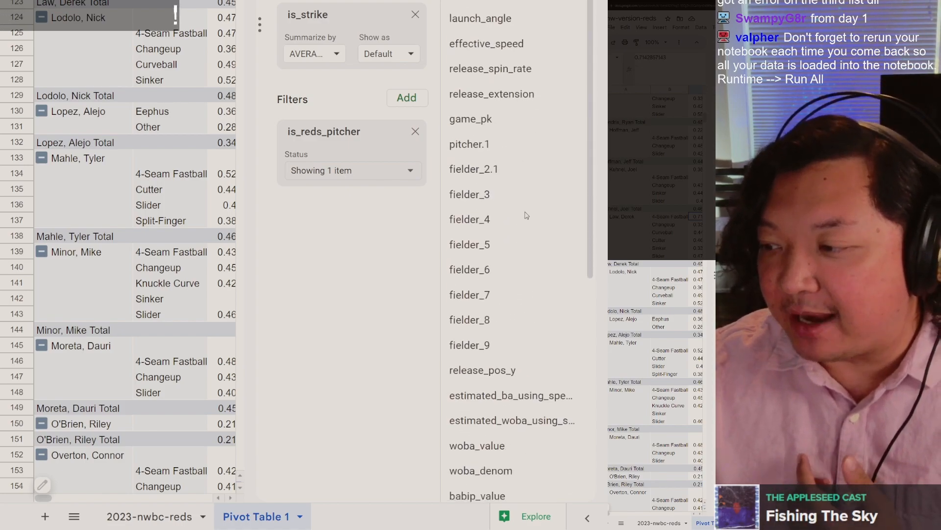
scroll(526, 215, "down", 5)
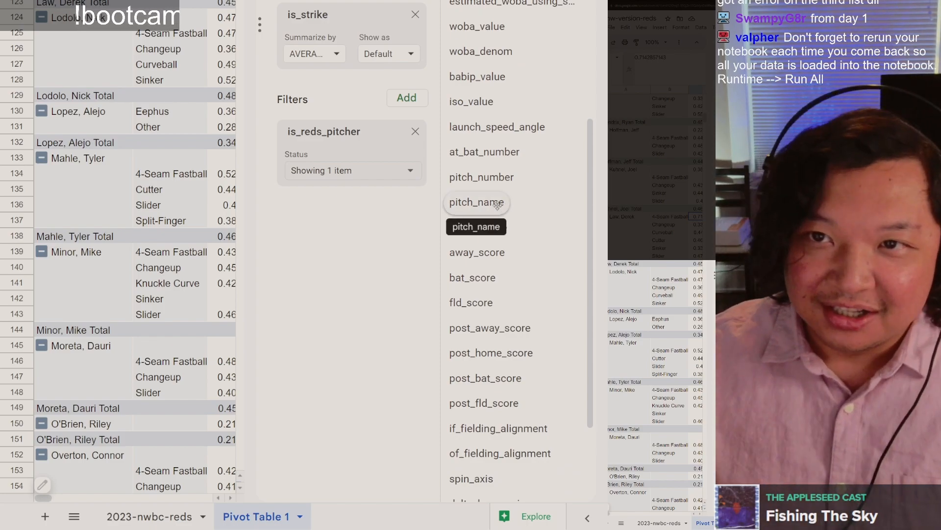
left_click_drag(497, 205, 349, 75)
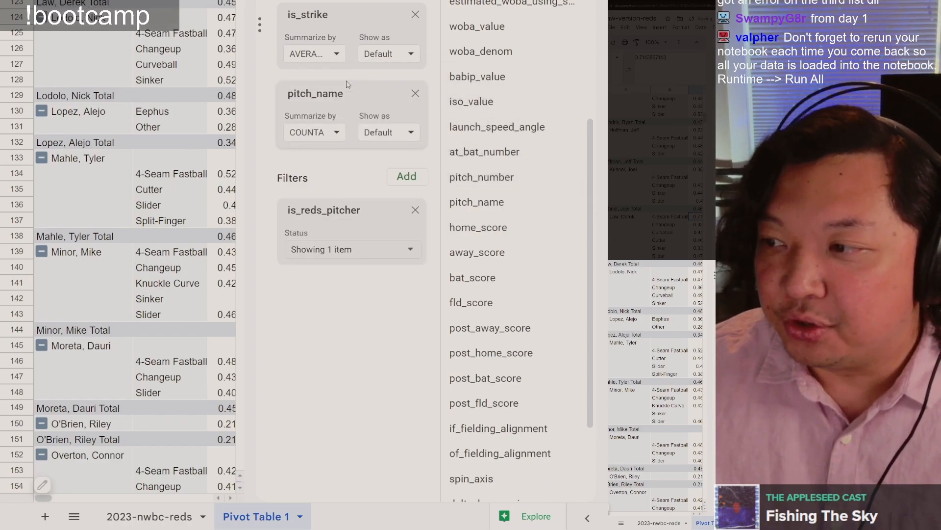
left_click(317, 135)
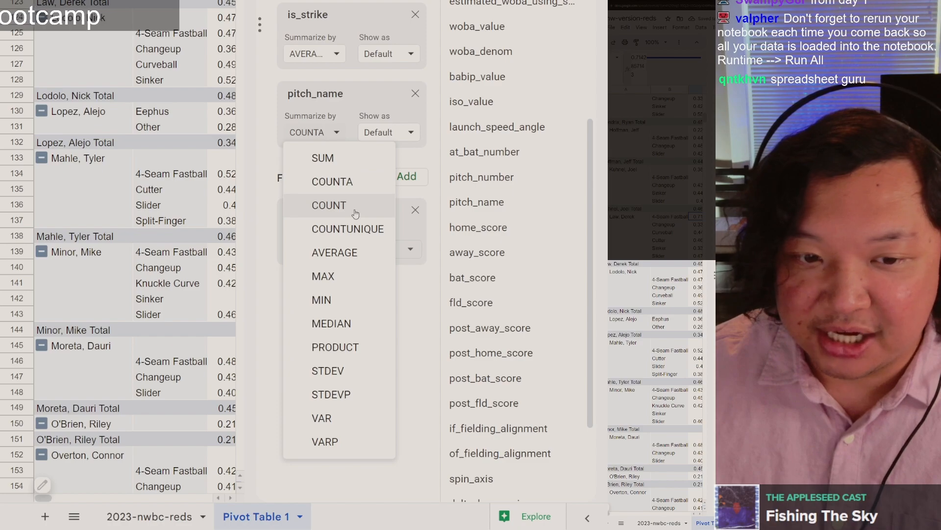
key("Escape")
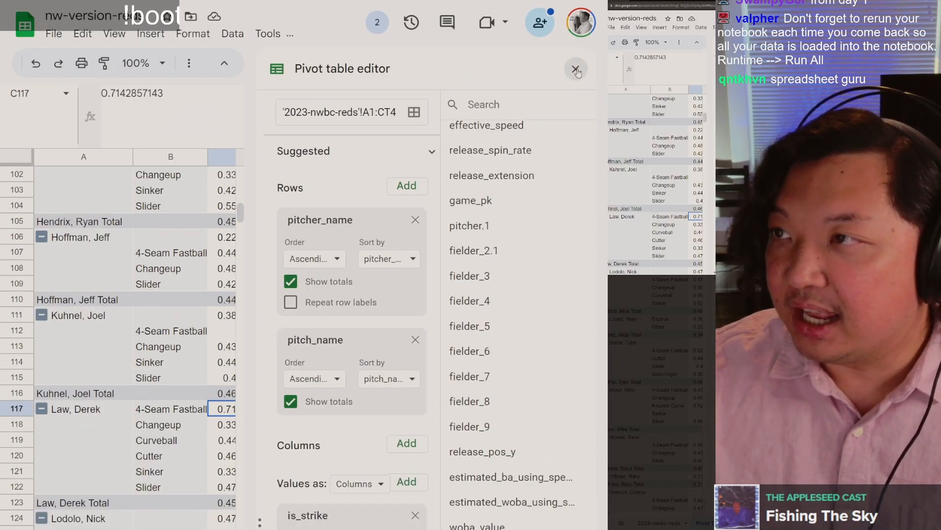
left_click(577, 70)
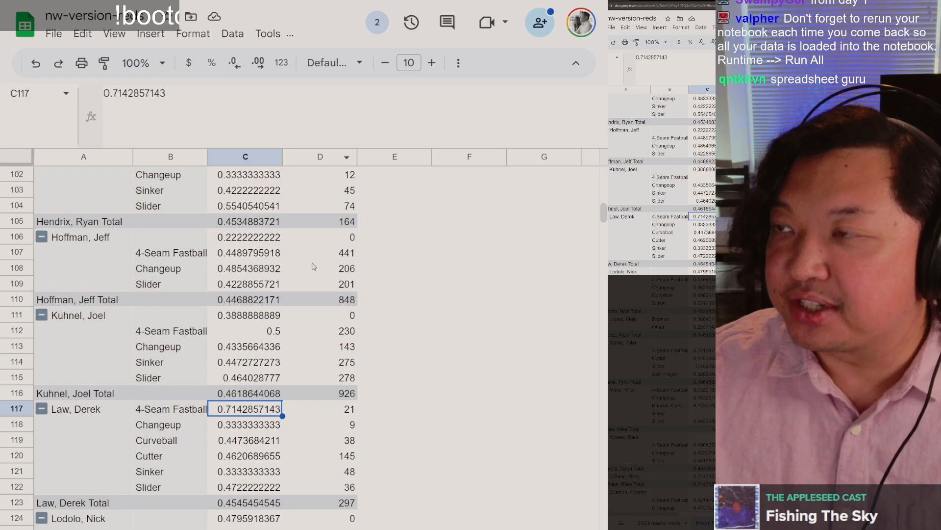
Step: Examine the new pitch counts beside the strike averages, especially the four-seam fastball in row 117 and the cutter in row 120
scroll(309, 258, "up", 6)
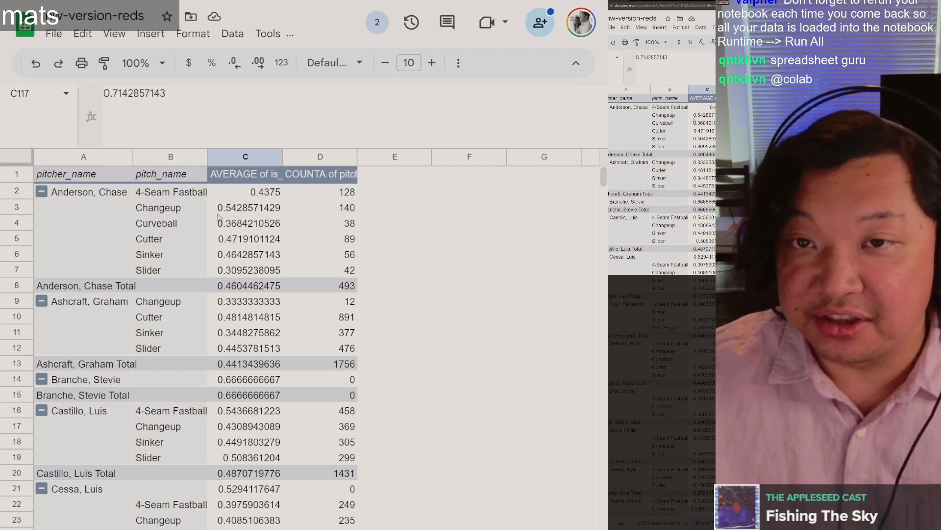
scroll(353, 220, "down", 10)
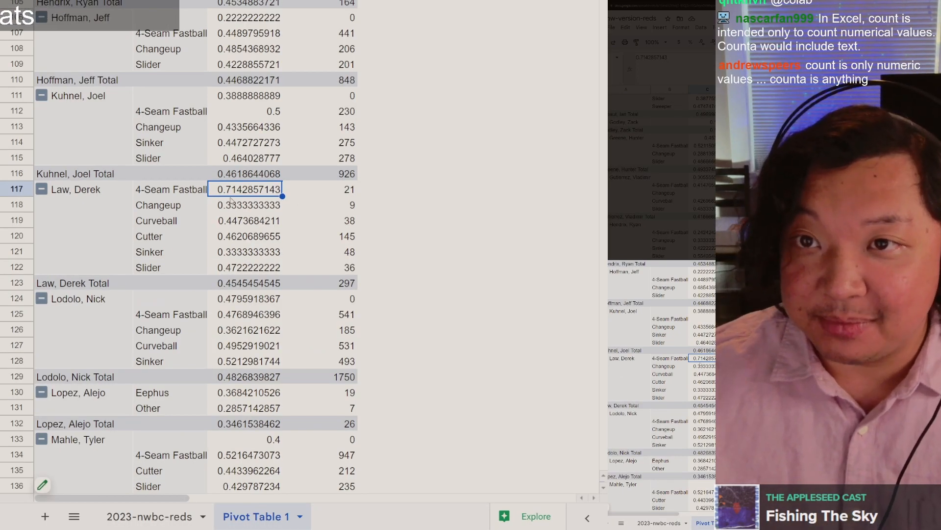
left_click(181, 195)
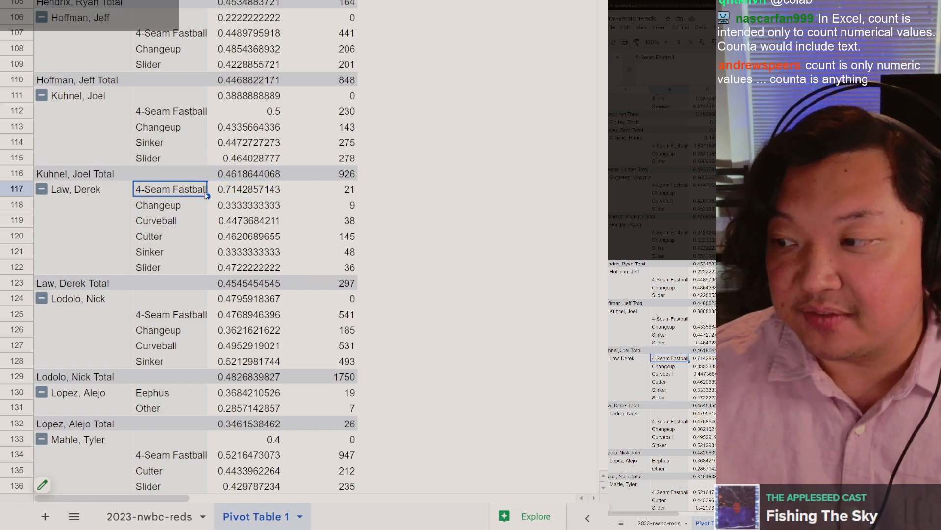
left_click(337, 195)
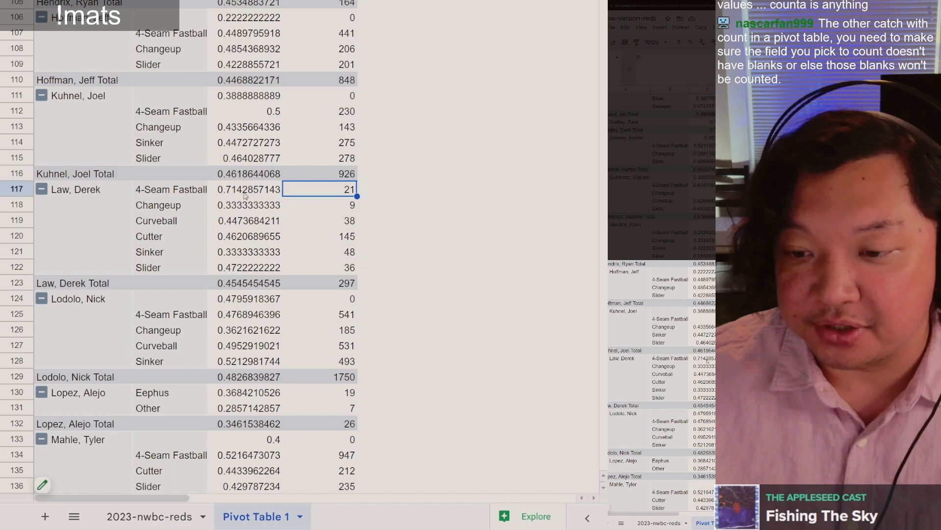
left_click(331, 238)
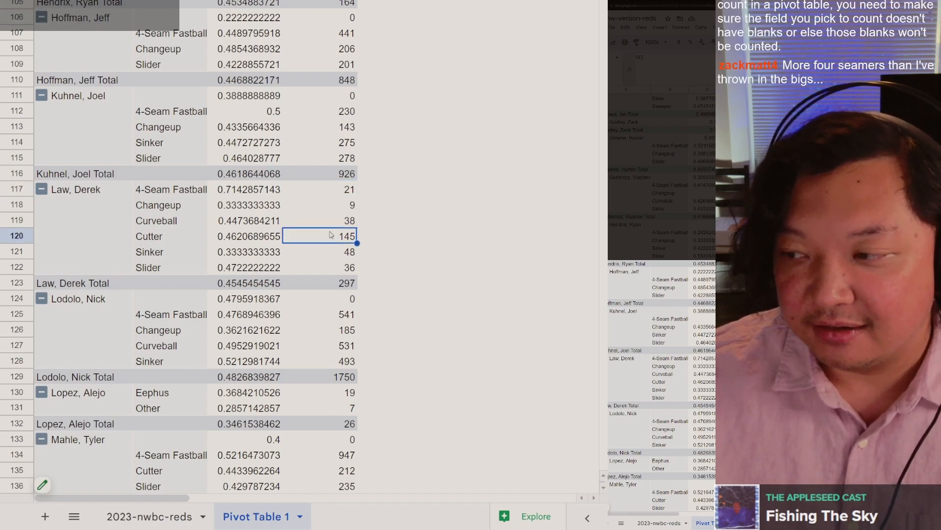
left_click(318, 189)
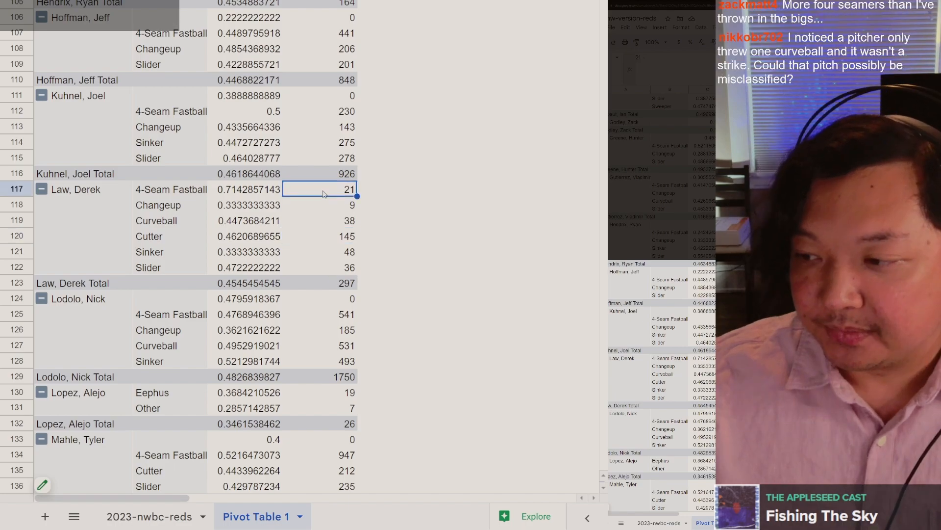
scroll(319, 189, "down", 3)
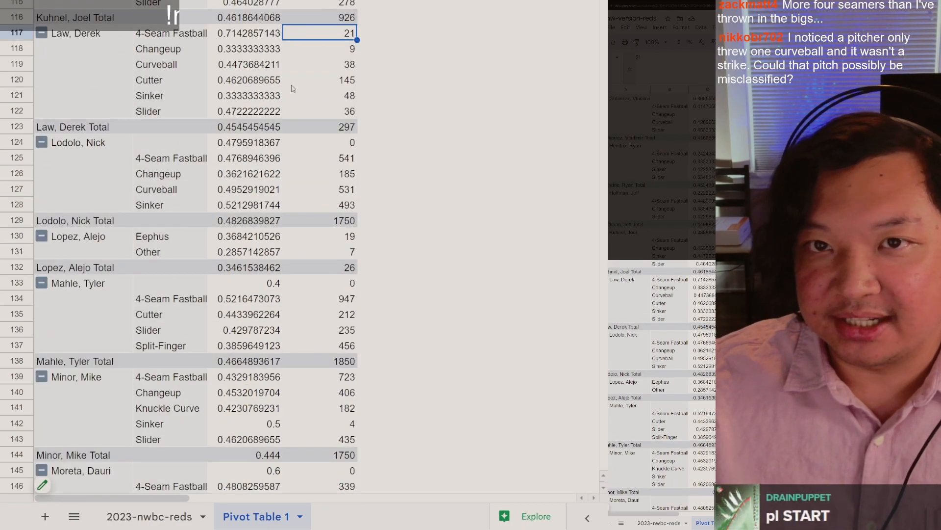
scroll(323, 151, "up", 2)
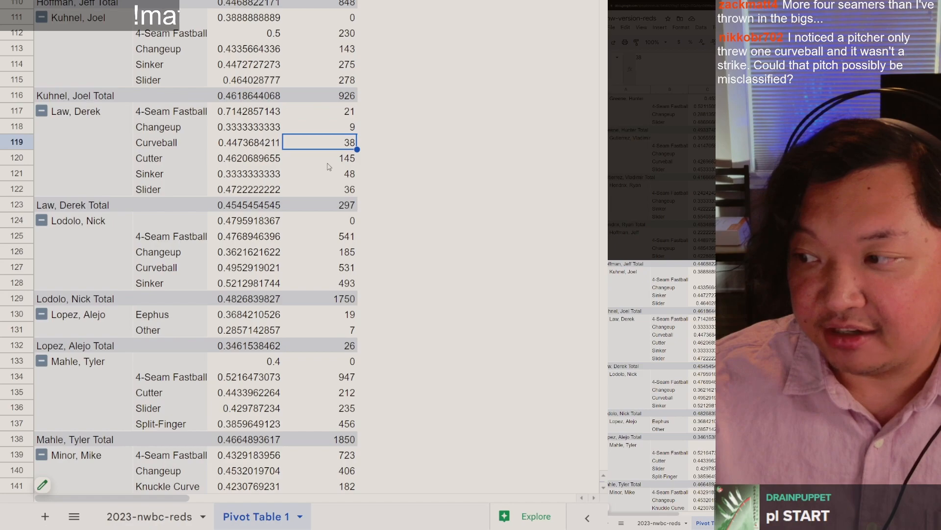
Step: Examine the pitch counts beside the strike averages for the cutter in row 120 and the four pitches in rows 125 to 128
left_click(328, 166)
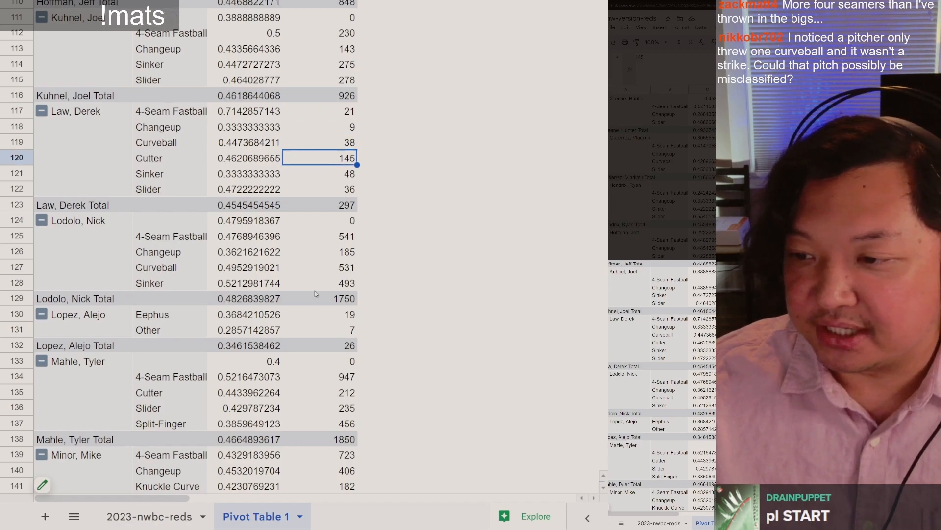
left_click(339, 240)
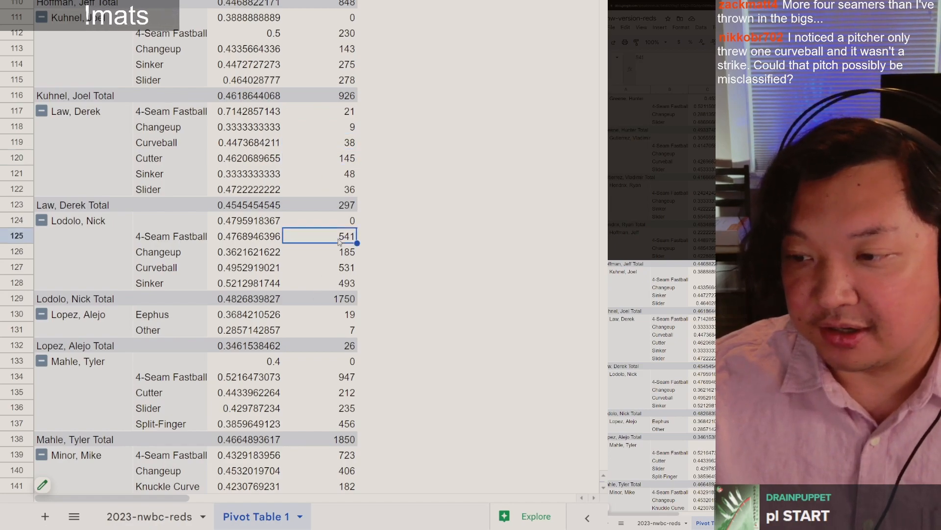
left_click(331, 256)
key("Down")
key("Down")
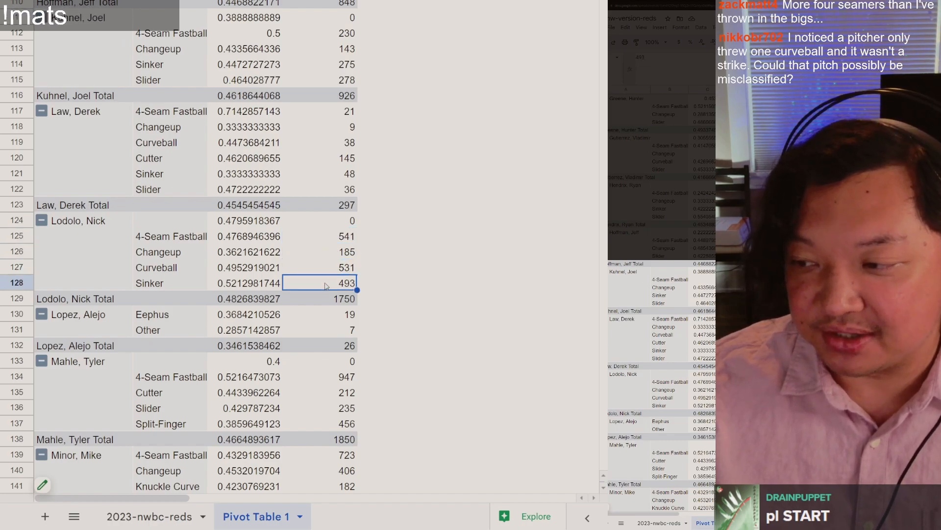
left_click(330, 241)
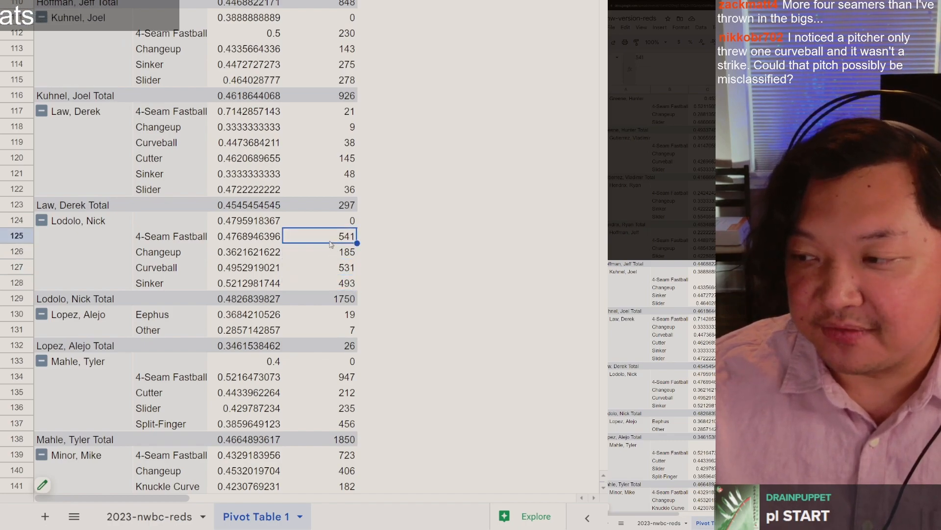
left_click(328, 272)
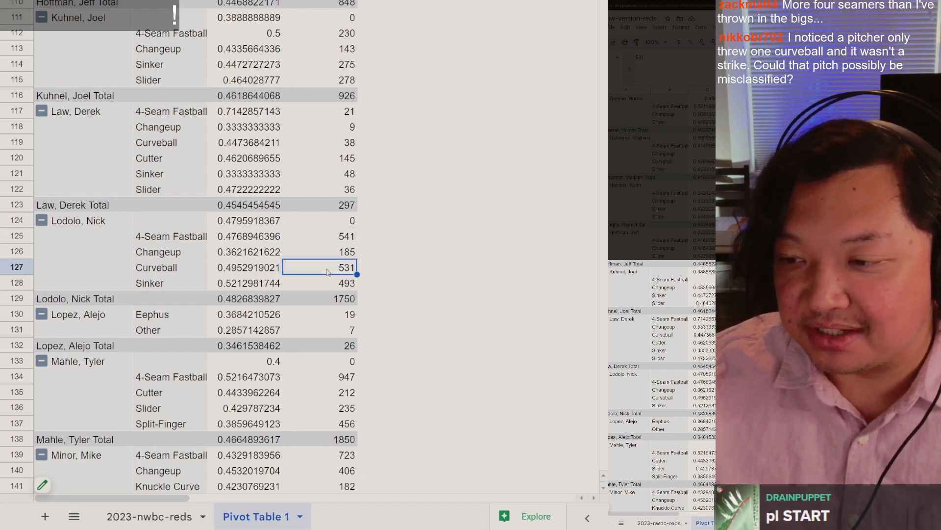
left_click(323, 256)
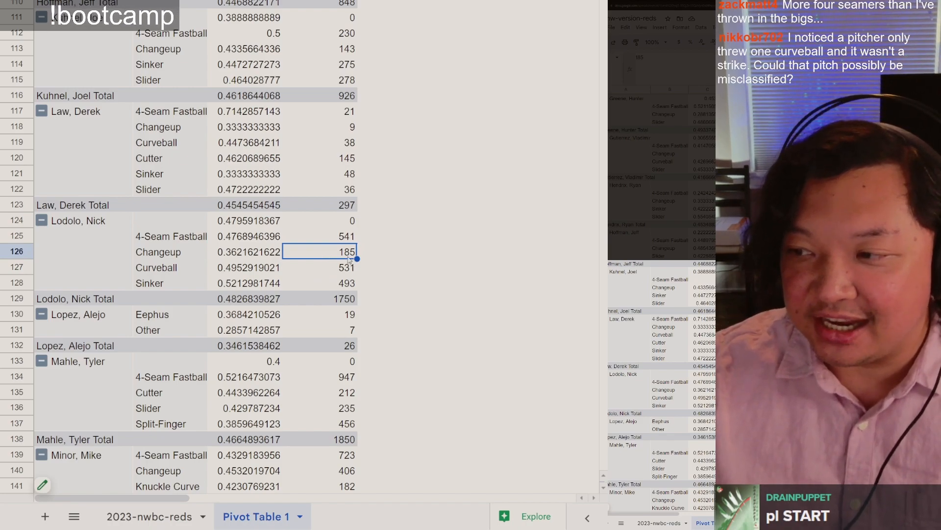
left_click(337, 163)
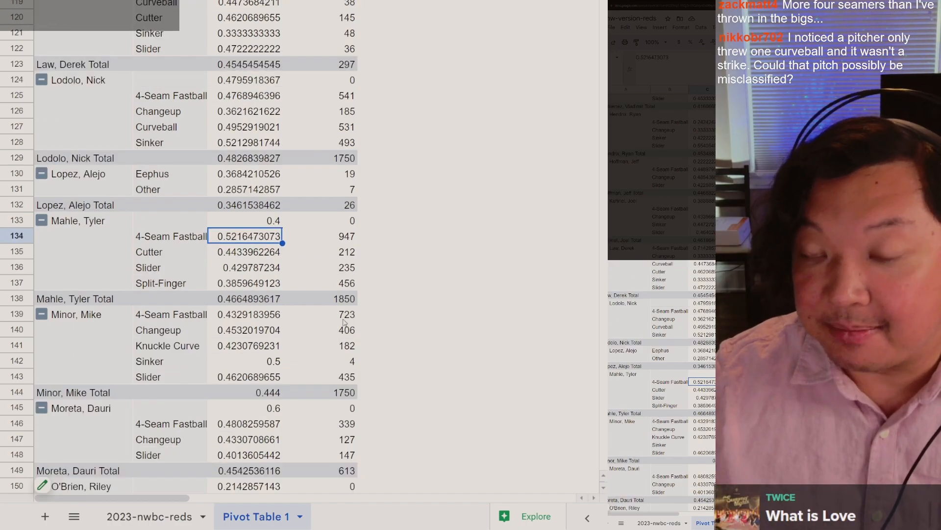
Step: Examine the pitch counts in rows 139 to 144, especially the sinker in row 142, and close the pivot table editor
left_click(344, 318)
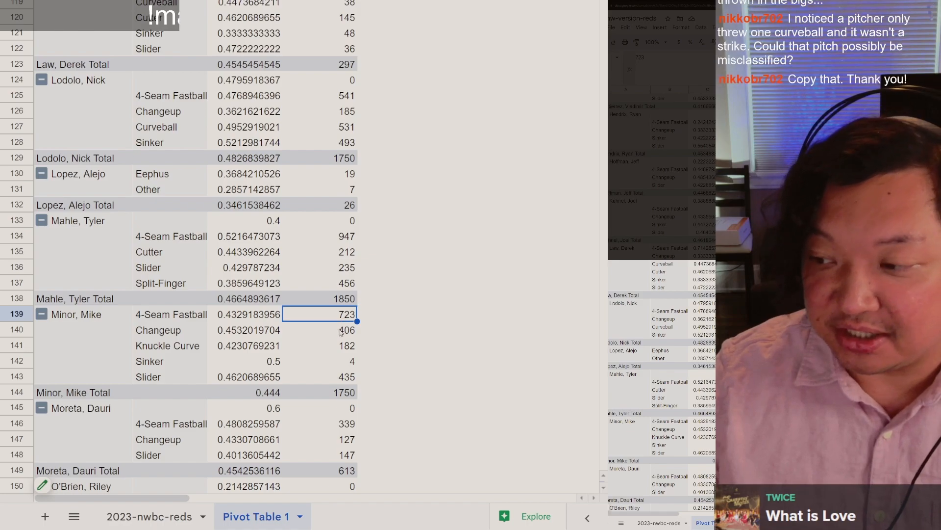
left_click(340, 336)
left_click(341, 351)
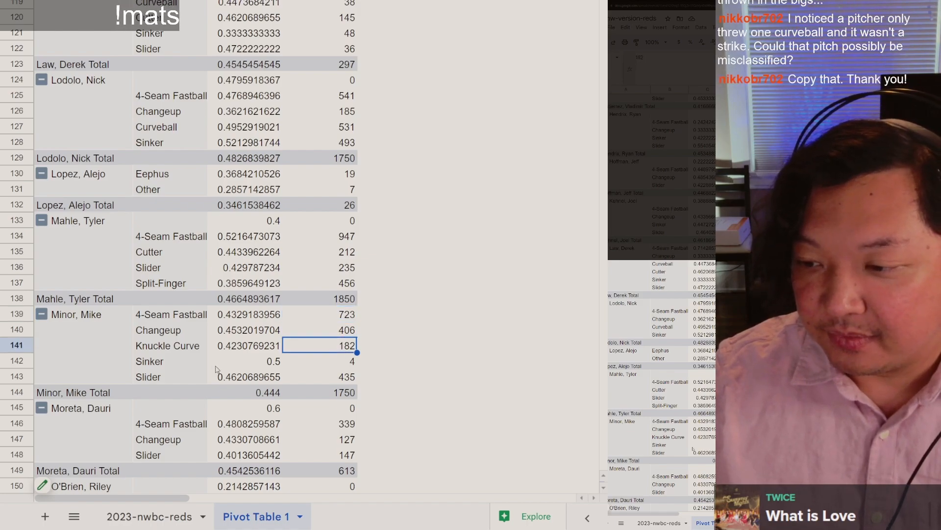
left_click(159, 365)
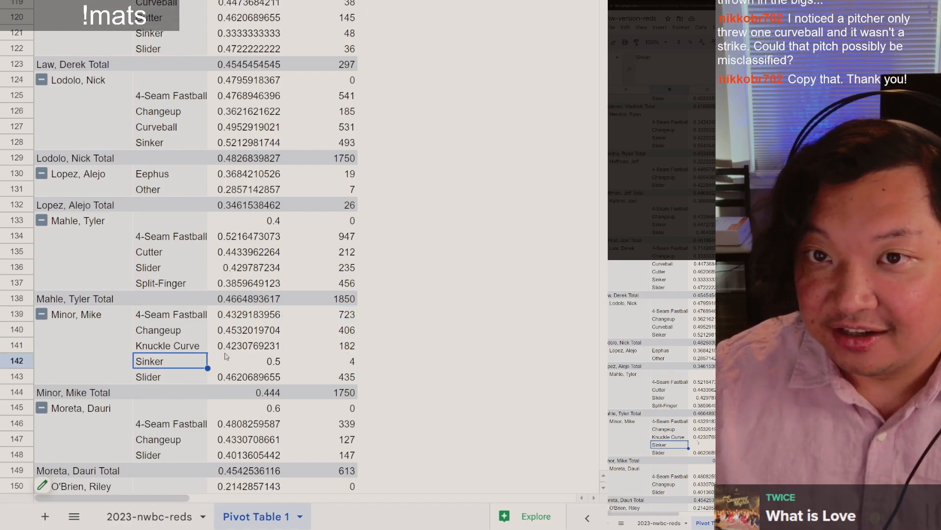
left_click(348, 363)
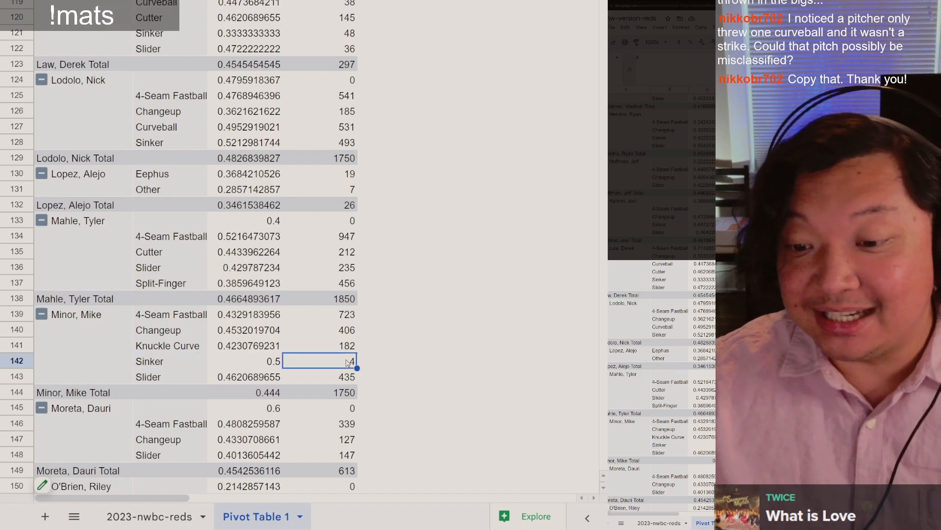
left_click(342, 318)
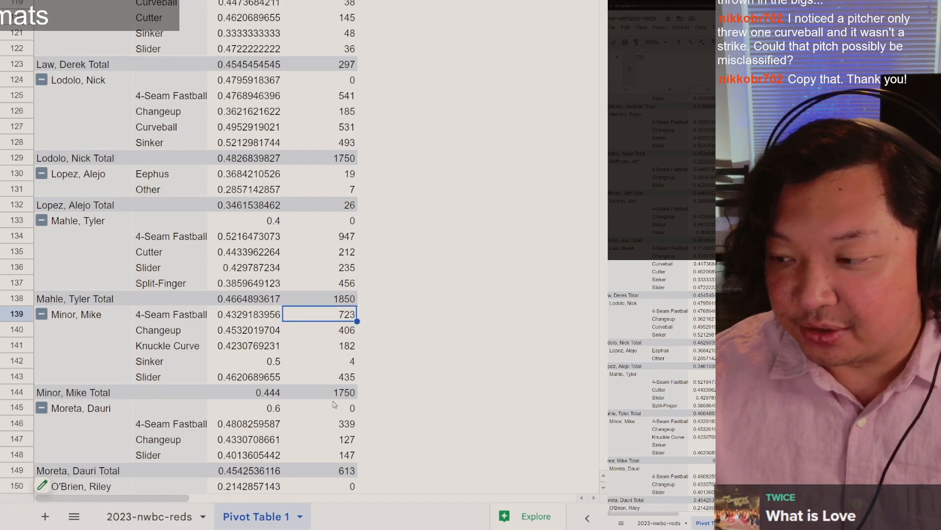
left_click(346, 395)
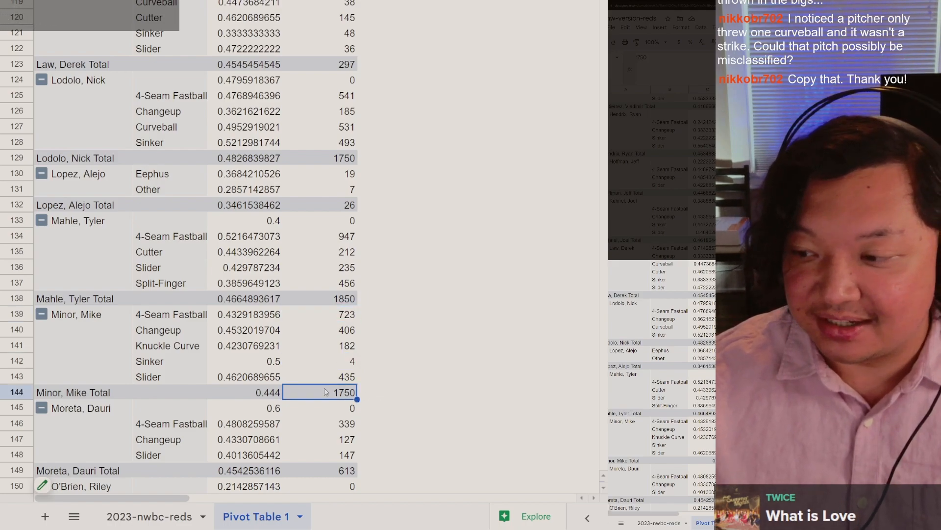
left_click(300, 364)
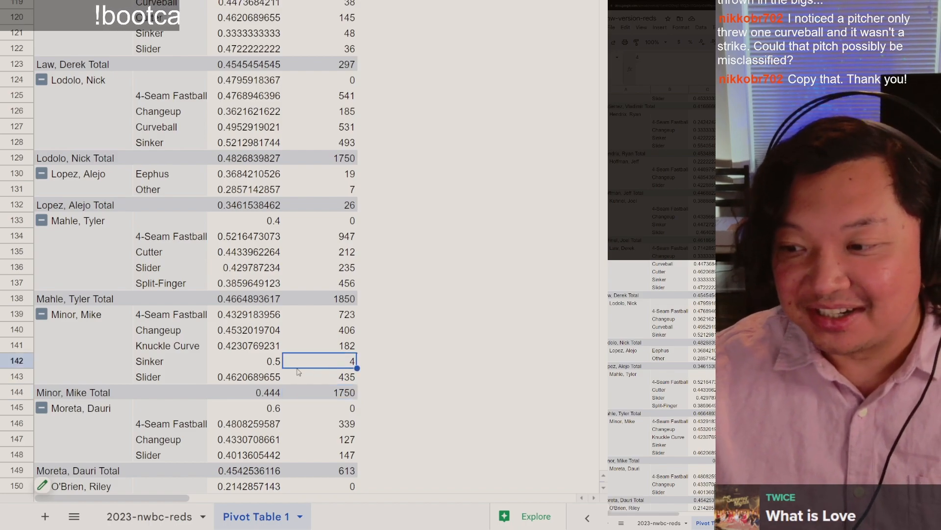
left_click(246, 368)
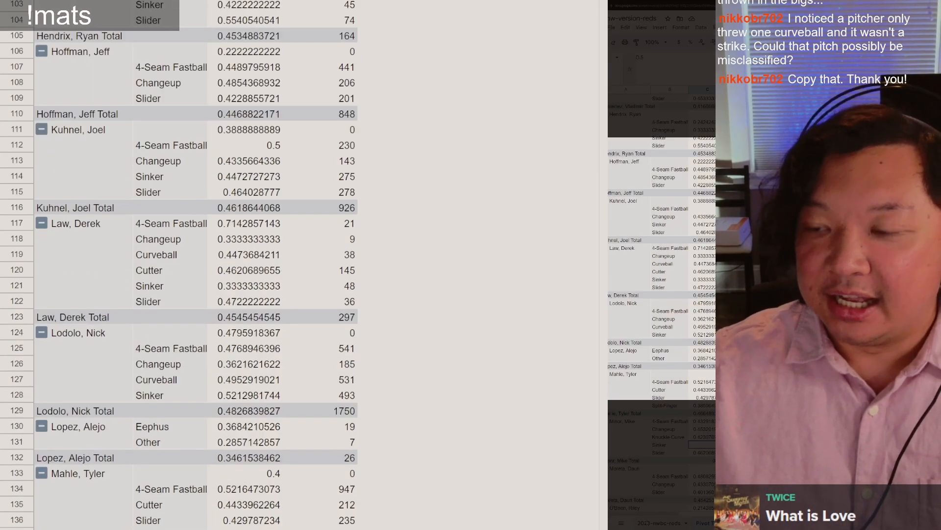
left_click(74, 483)
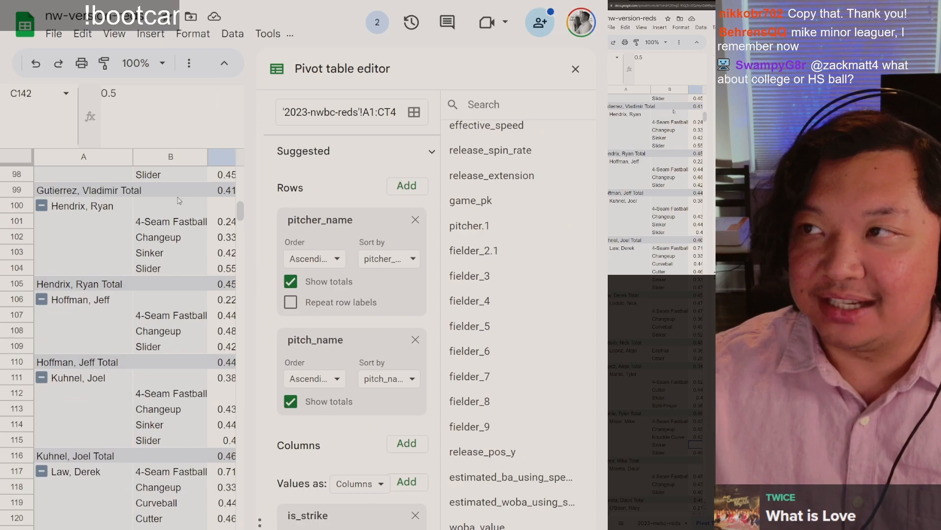
left_click(574, 70)
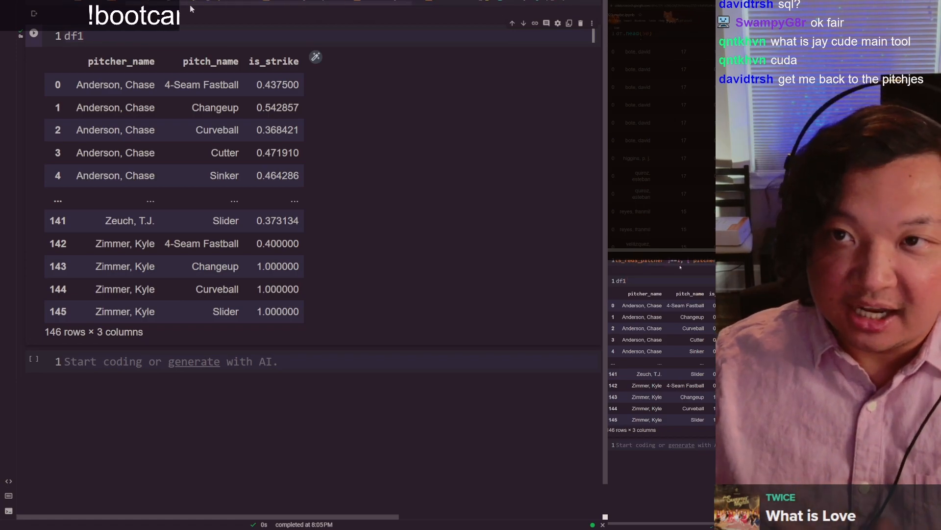
Step: Switch to the notebook and copy the df1 grouping line into the empty cell below the df1 table, assigning it to df2
scroll(313, 196, "up", 5)
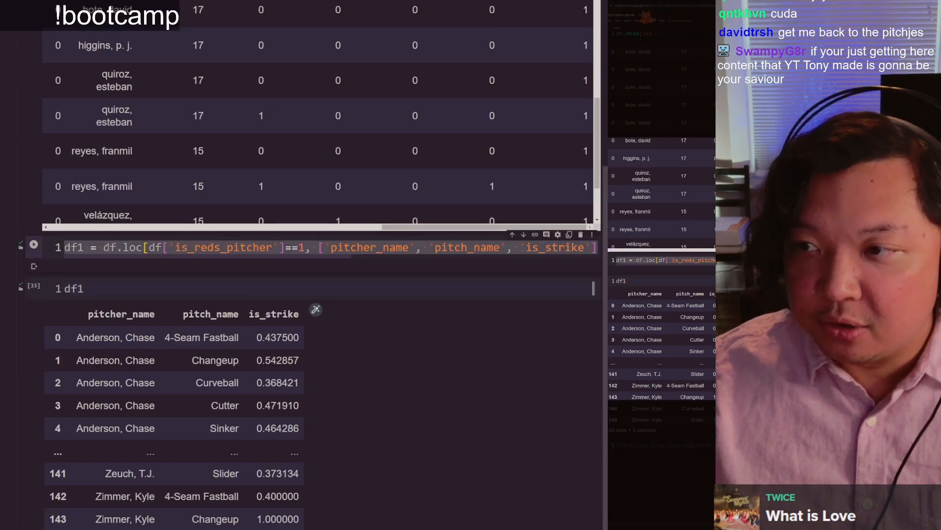
scroll(169, 293, "down", 5)
left_click(119, 361)
key("ctrl+v")
key("Home")
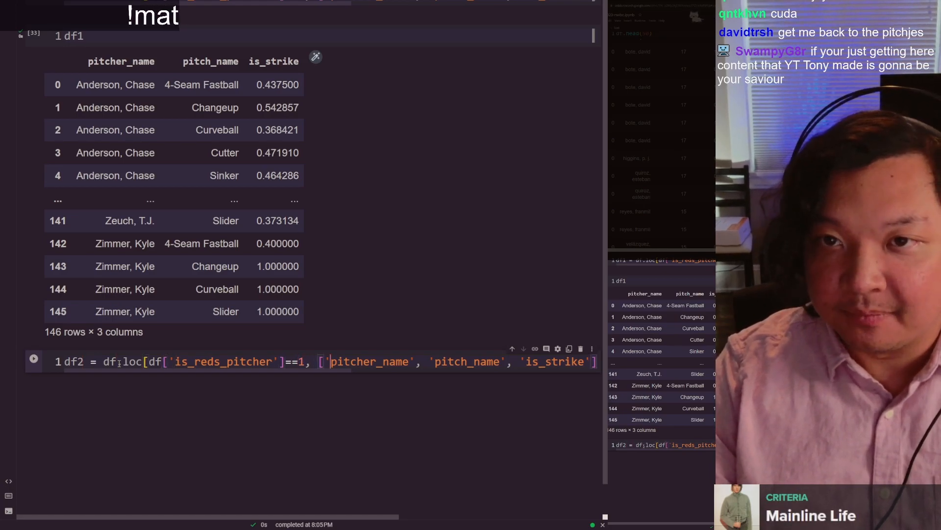
Step: Review the copied df2 line's selected columns and its groupby arguments, from is_strike through as_index=False
key("ctrl+Right")
key("ctrl+Right")
key("ctrl+Right")
key("ctrl+Right")
key("ctrl+Right")
key("ctrl+Right")
key("ctrl+Right")
key("ctrl+Right")
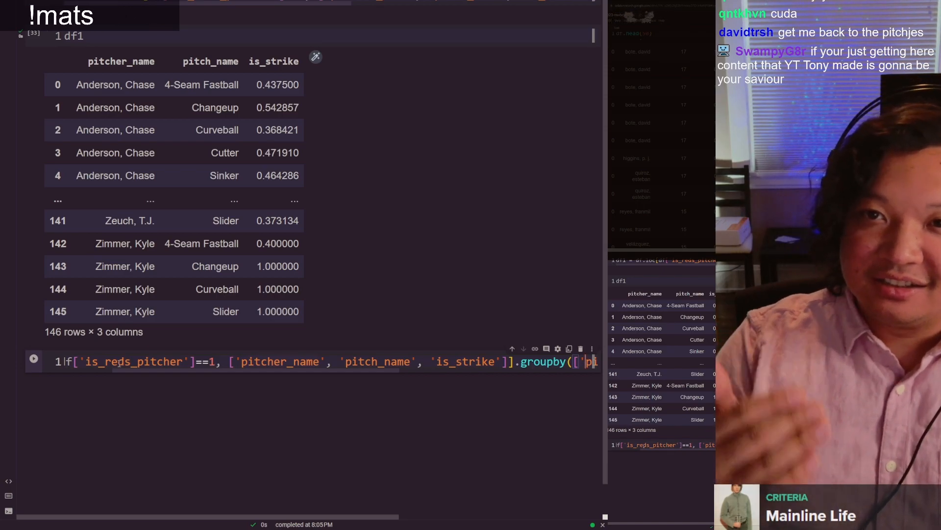
key("ctrl+Left")
key("ctrl+Left")
key("ctrl+Left")
key("ctrl+Left")
key("ctrl+shift+Right")
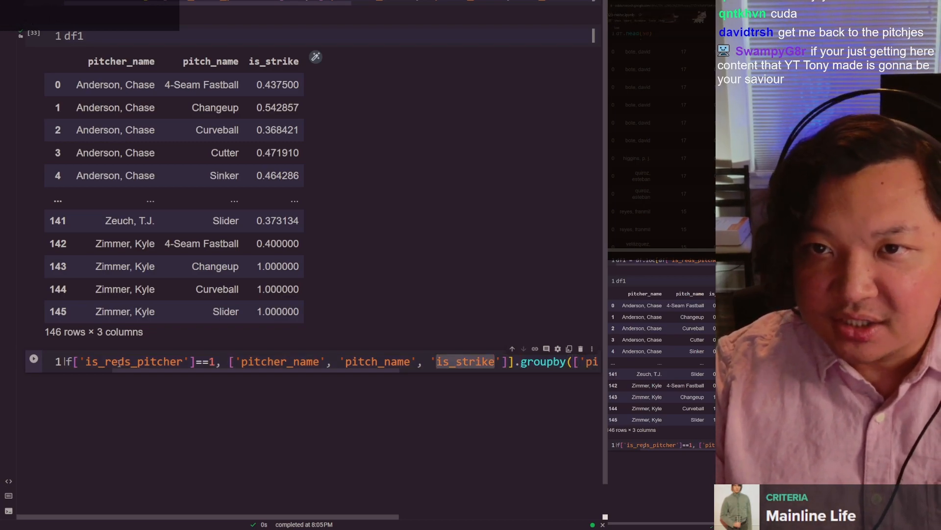
key("Right")
key("Right")
key("ctrl+Right")
key("ctrl+Right")
key("ctrl+Right")
key("ctrl+Right")
key("ctrl+Right")
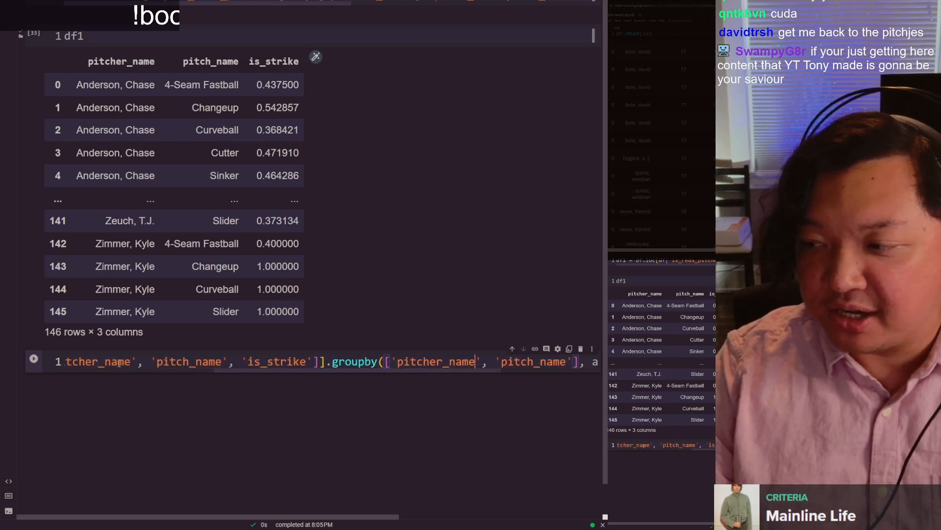
key("ctrl+Right")
key("ctrl+Right")
key("ctrl+Right")
key("ctrl+Right")
key("ctrl+Left")
key("ctrl+Left")
key("ctrl+Left")
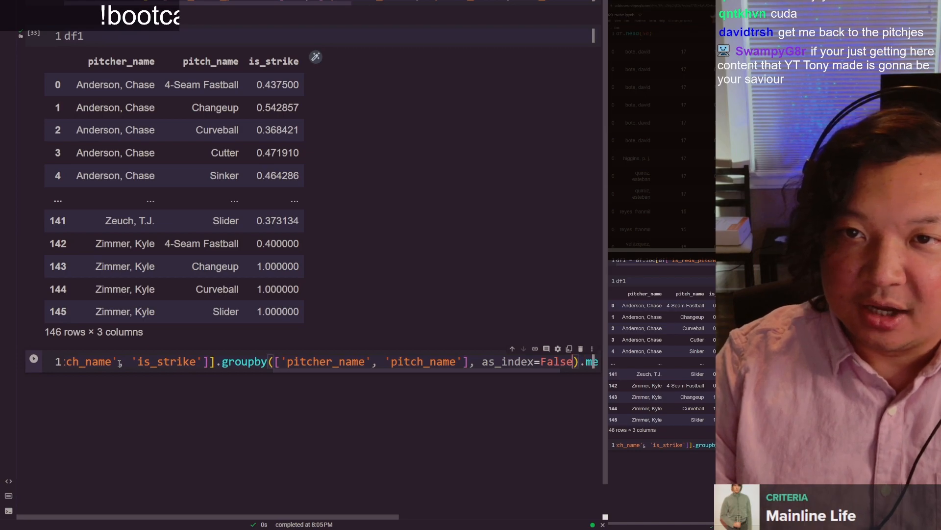
key("ctrl+Right")
key("ctrl+Right")
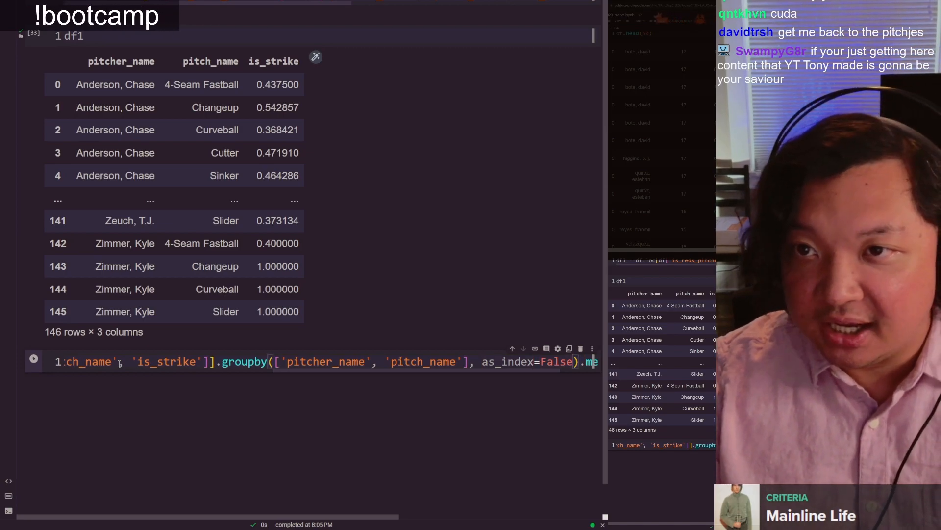
Step: Set the aggregation at the end of the df2 line to count()
key("End")
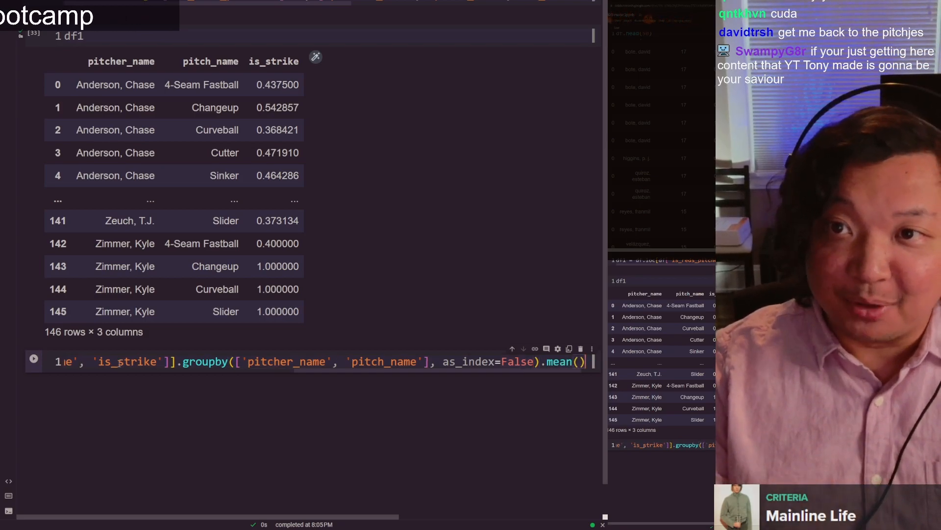
key("Left")
key("Left")
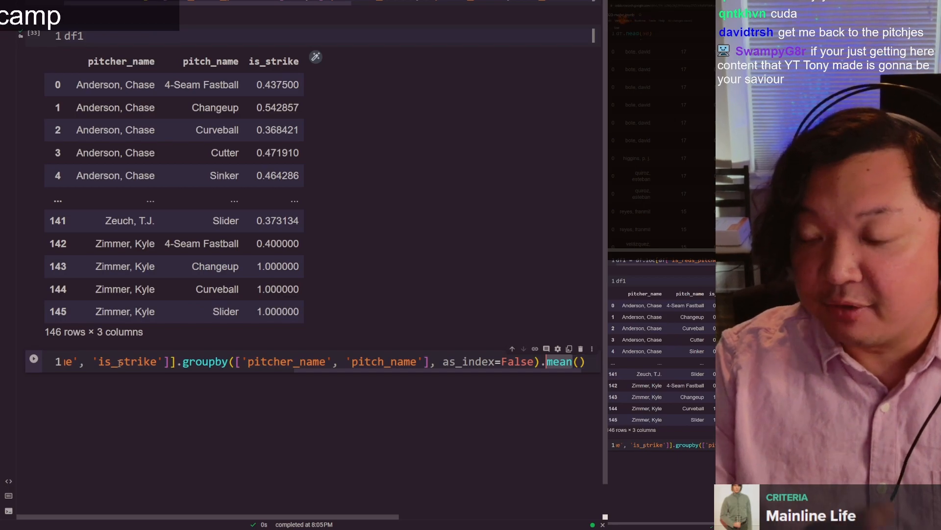
key("ctrl+BackSpace")
type("count")
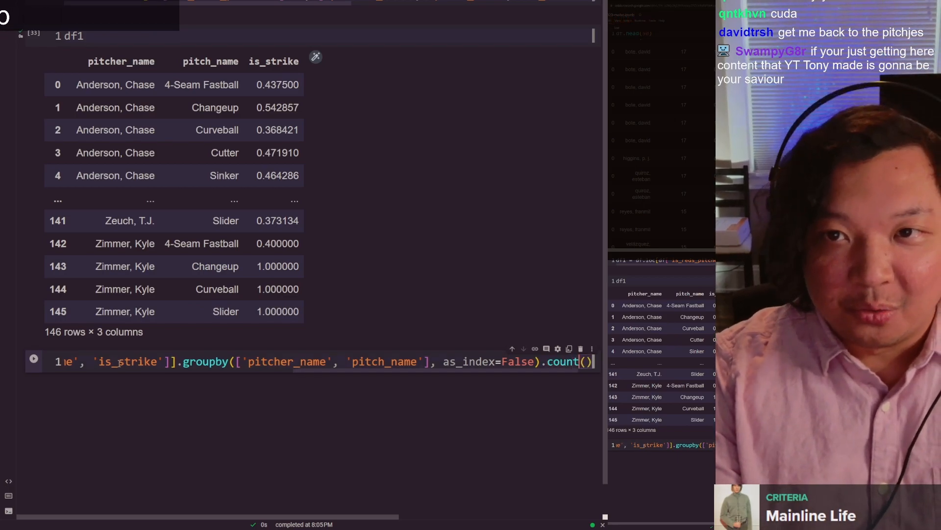
Step: Run the df2 assignment and output the df2 table in a new cell below it
key("Home")
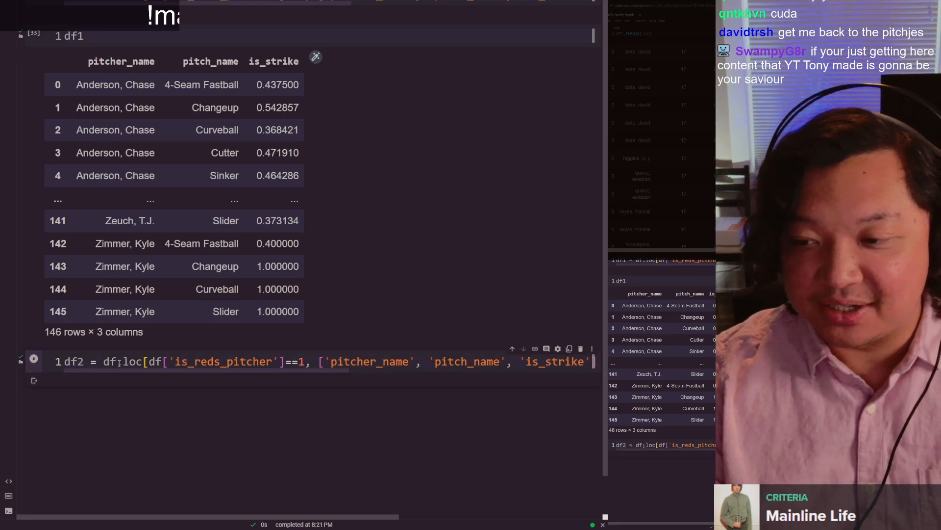
key("shift+Return")
type("df2")
key("ctrl+Return")
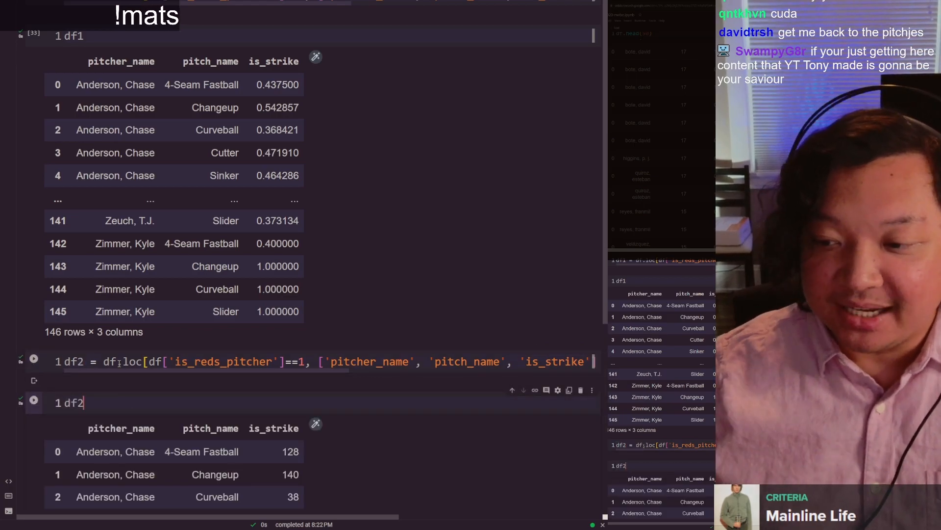
Step: Compare the df1 and df2 code lines, especially their mean() and count() aggregations, and the two resulting is_strike columns
scroll(119, 363, "down", 6)
left_click(168, 200)
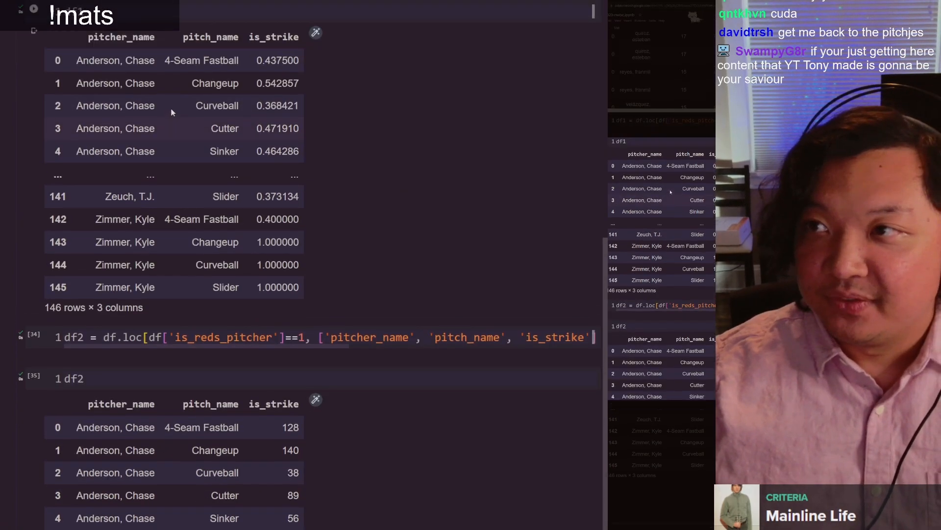
scroll(172, 355, "up", 5)
left_click(158, 202)
key("End")
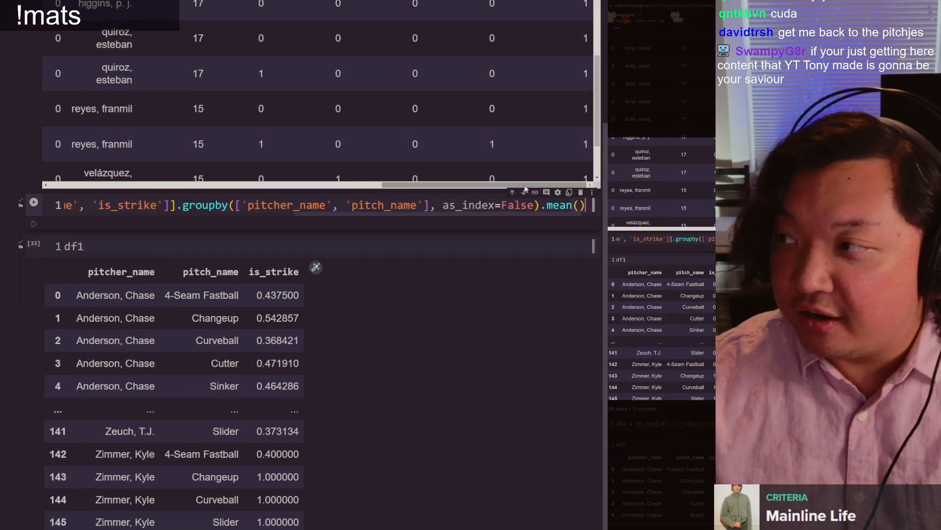
double_click(564, 206)
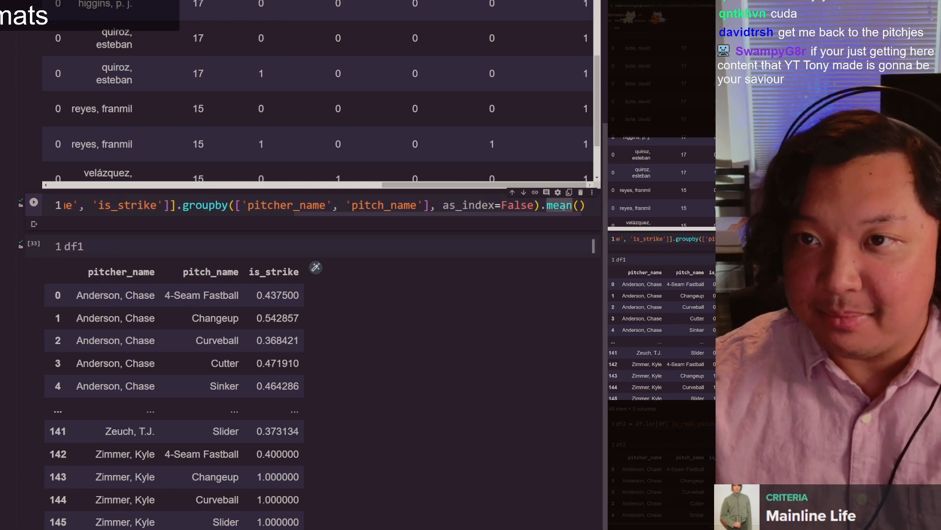
scroll(552, 292, "down", 5)
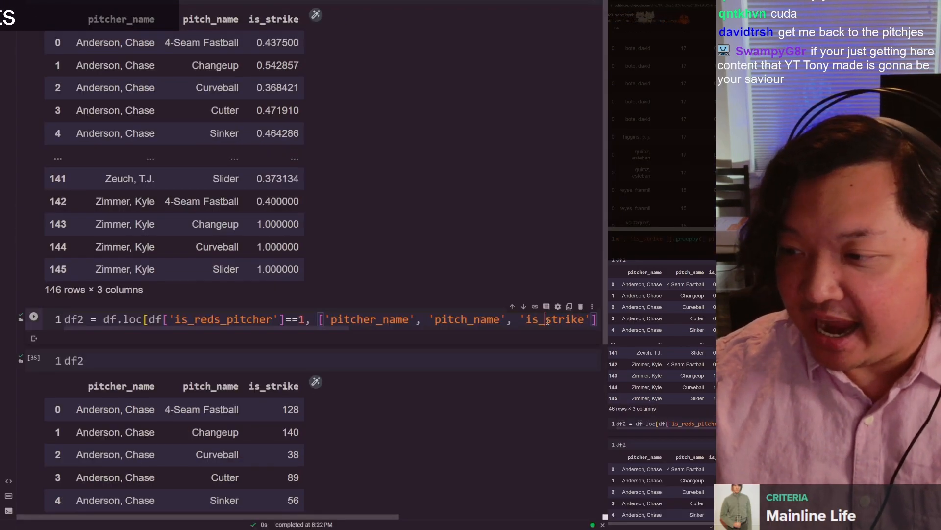
key("End")
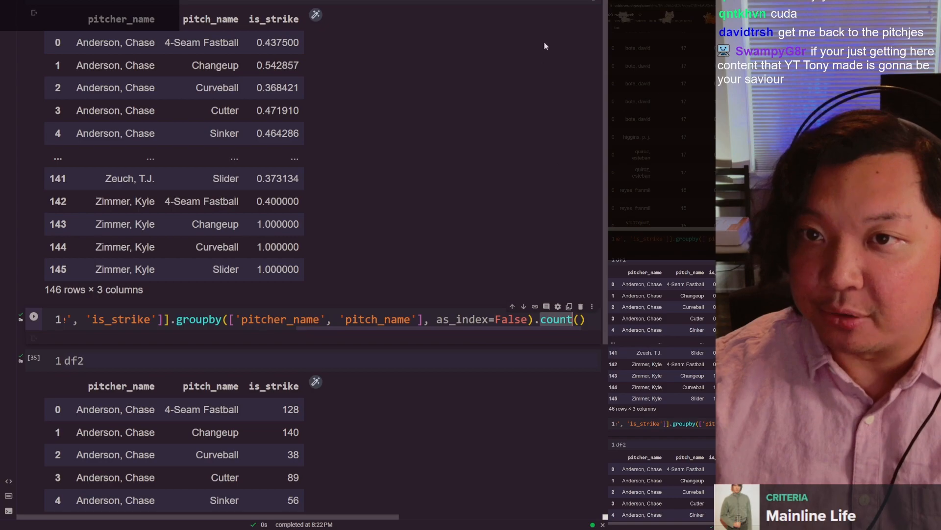
scroll(542, 73, "up", 5)
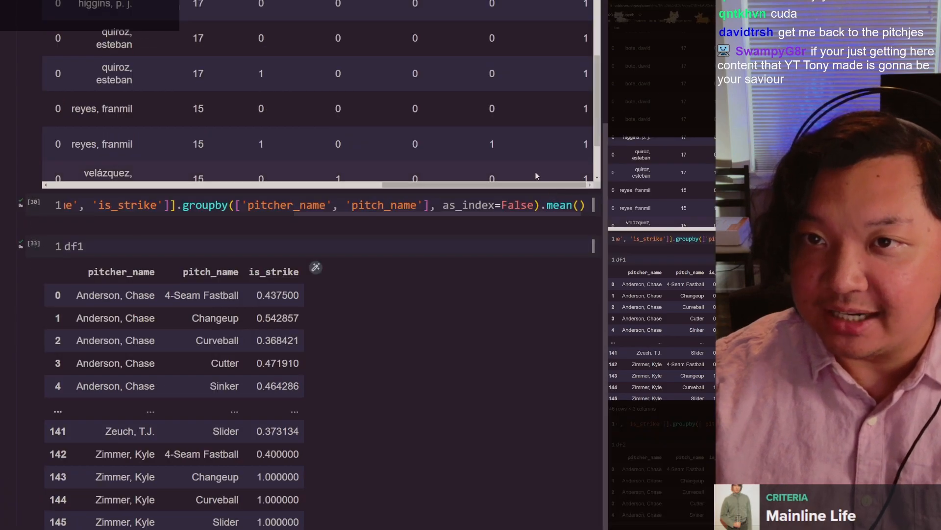
Step: Compare the notebook's mean() line and df2 count table with the average and count columns at the start of the Google Sheets pivot table
left_click(555, 203)
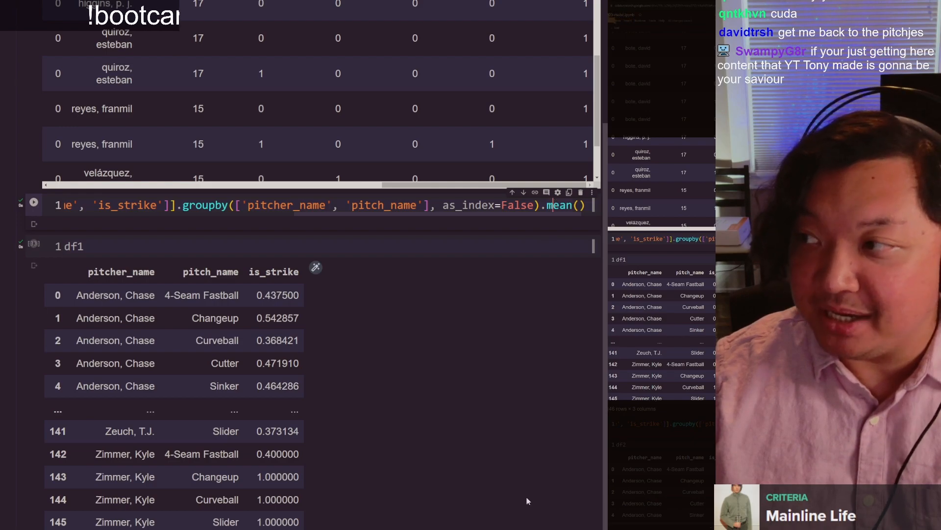
scroll(555, 203, "down", 5)
scroll(560, 319, "down", 5)
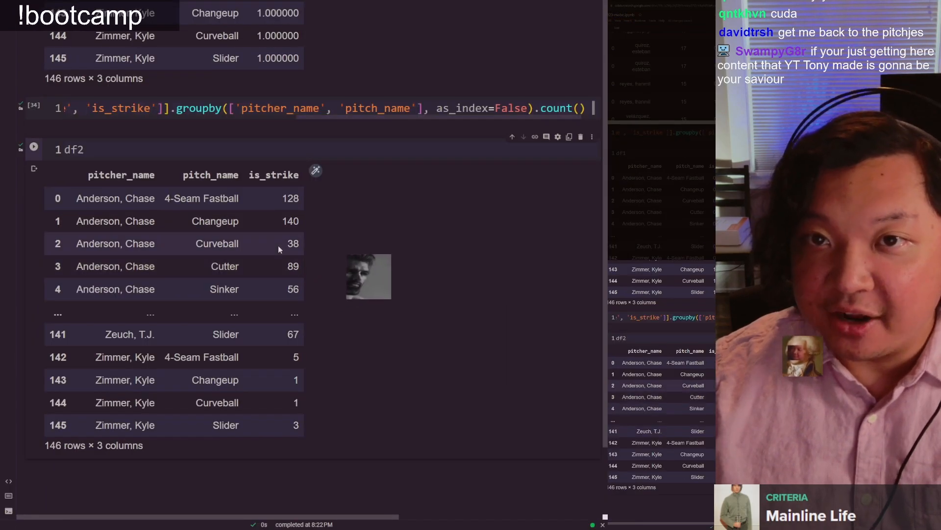
scroll(278, 245, "up", 2)
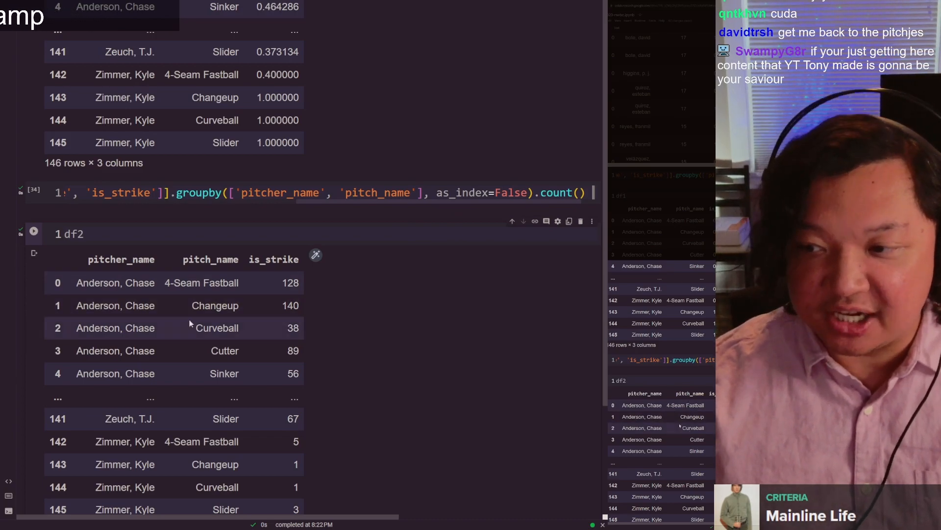
key("ctrl+Tab")
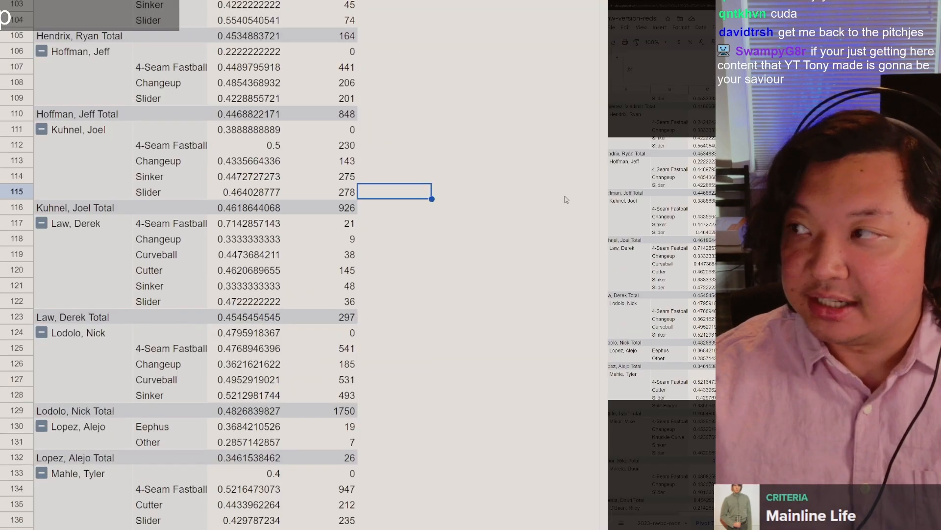
left_click_drag(604, 216, 606, 169)
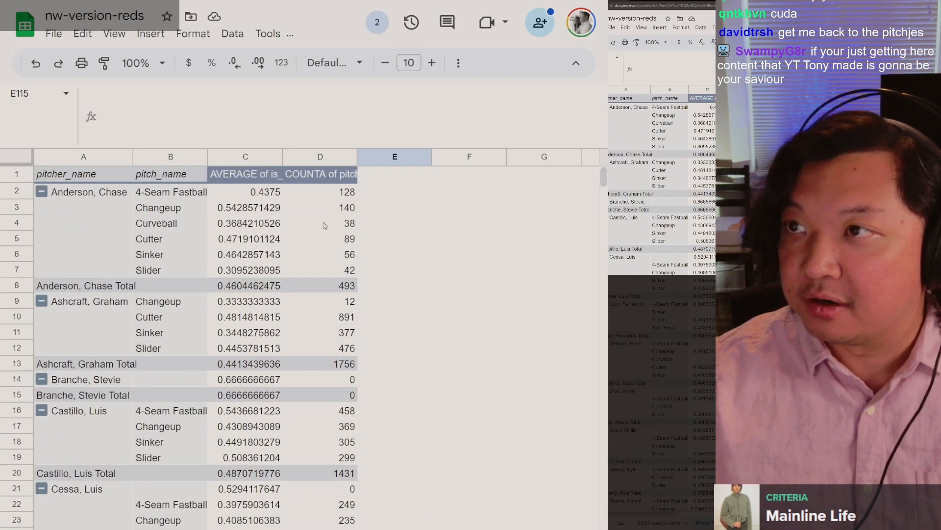
left_click(338, 192)
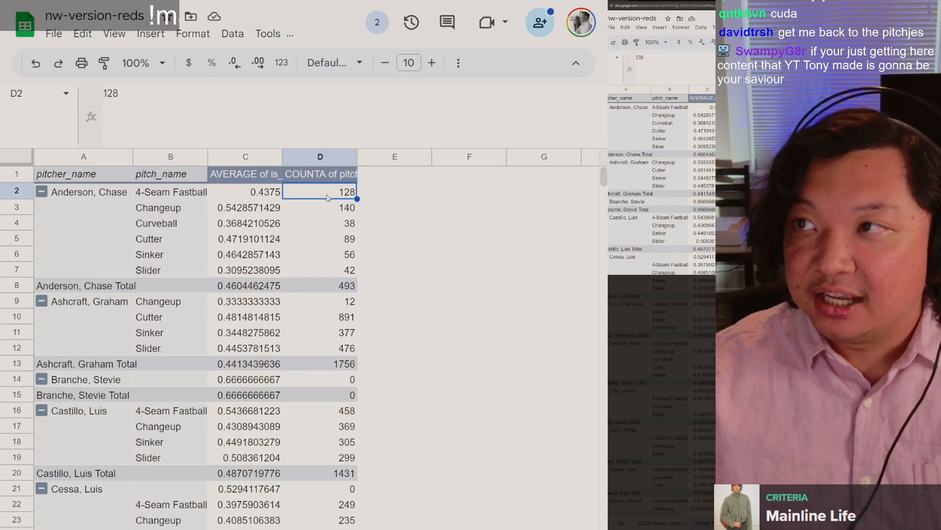
left_click(276, 196)
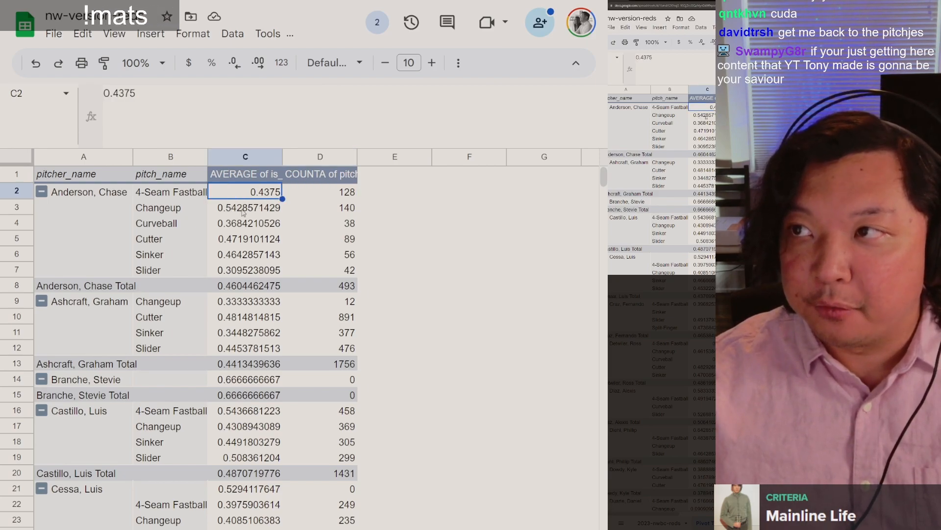
left_click(174, 212)
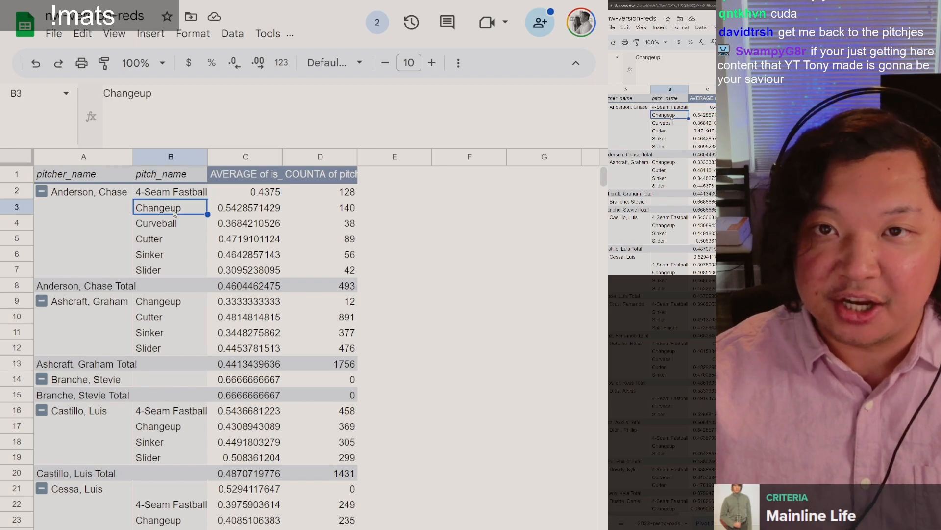
left_click(350, 197)
left_click(349, 212)
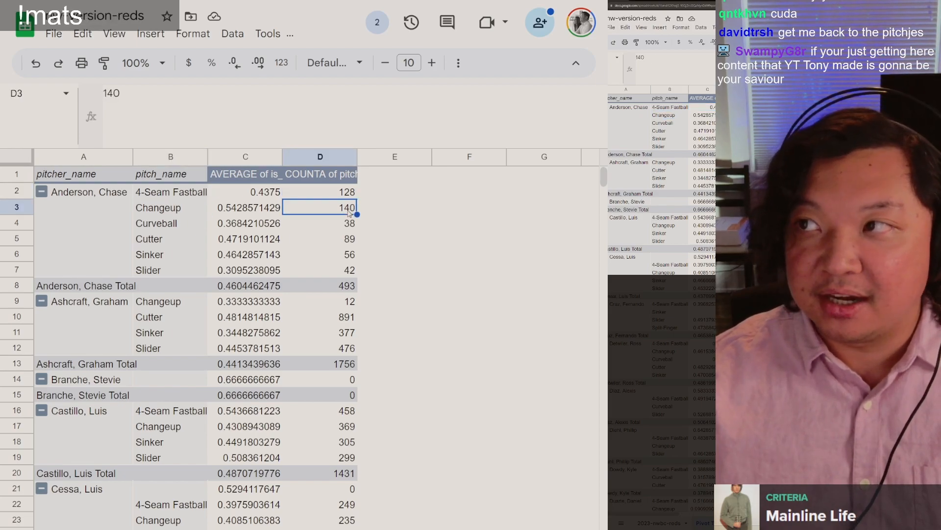
Step: Return to the Colab notebook and check the first pitcher's 4-Seam Fastball and Changeup rows in df2 and df1 against the pivot table
key("alt+Tab")
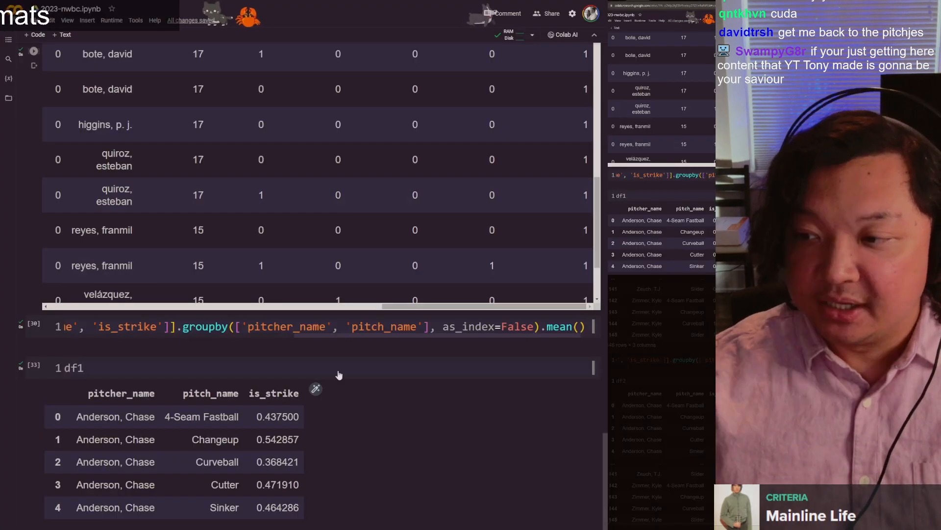
scroll(313, 323, "down", 10)
scroll(282, 291, "up", 2)
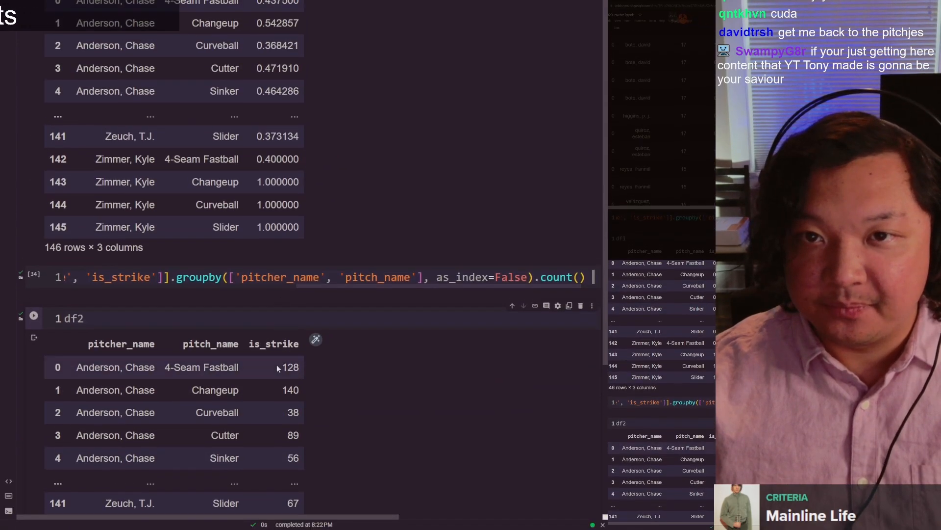
left_click_drag(220, 369, 167, 369)
left_click(272, 372)
left_click_drag(240, 390, 212, 395)
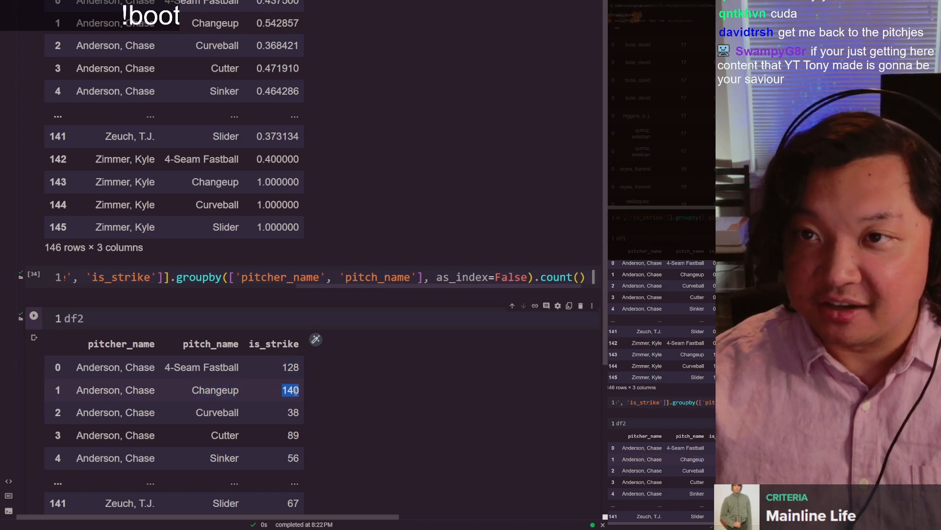
scroll(297, 393, "up", 5)
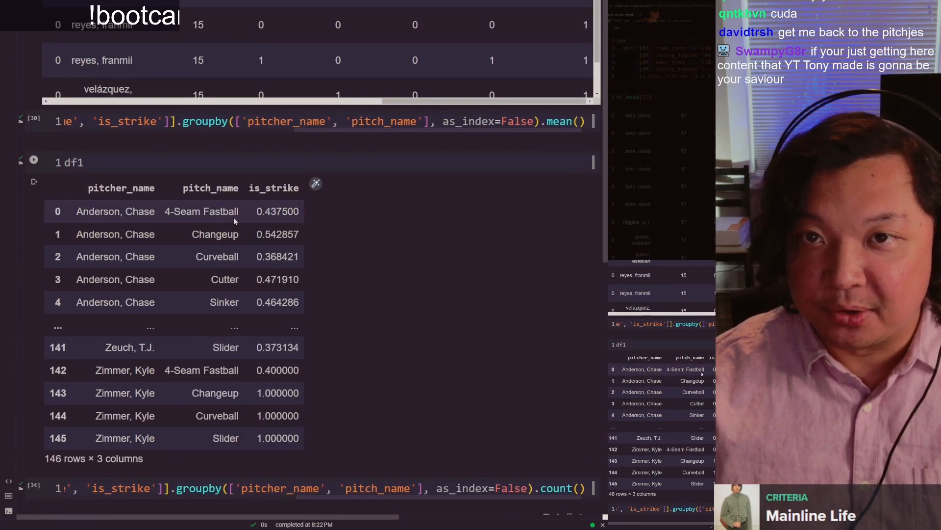
left_click(100, 157)
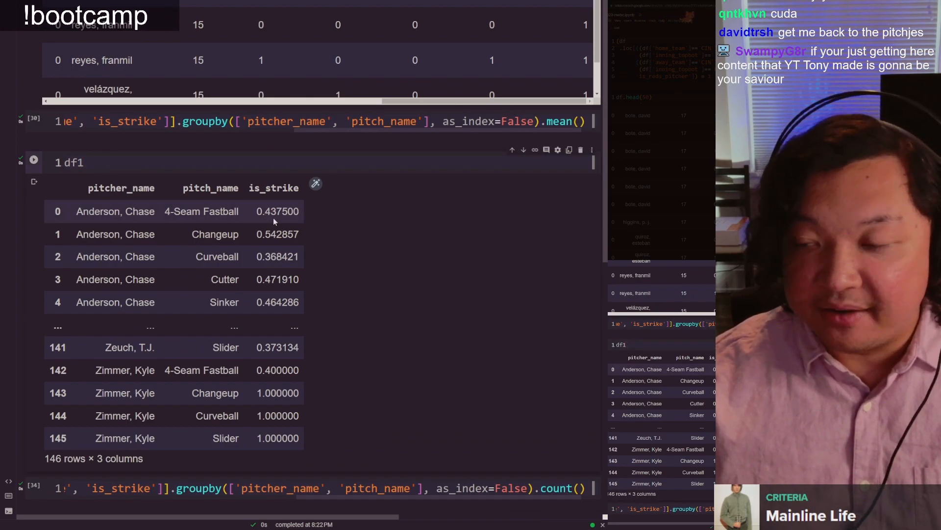
left_click_drag(265, 212, 281, 235)
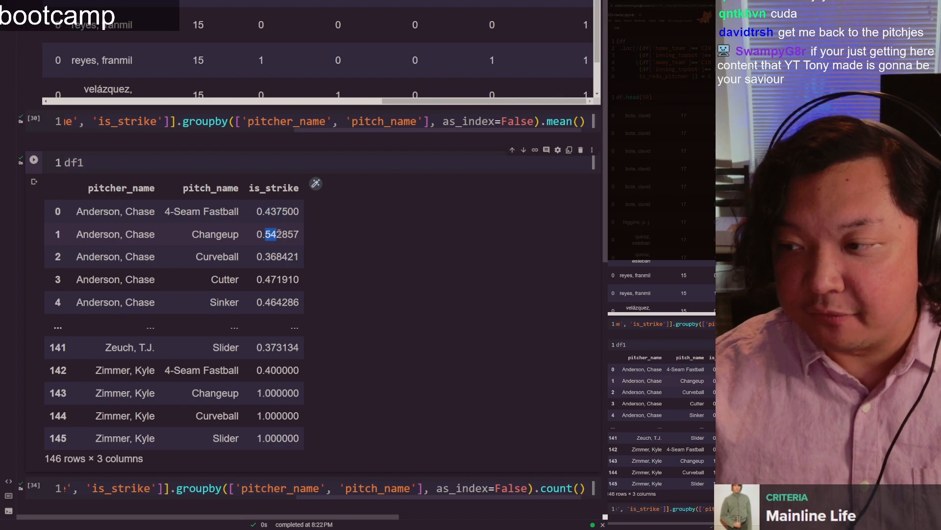
scroll(280, 234, "down", 9)
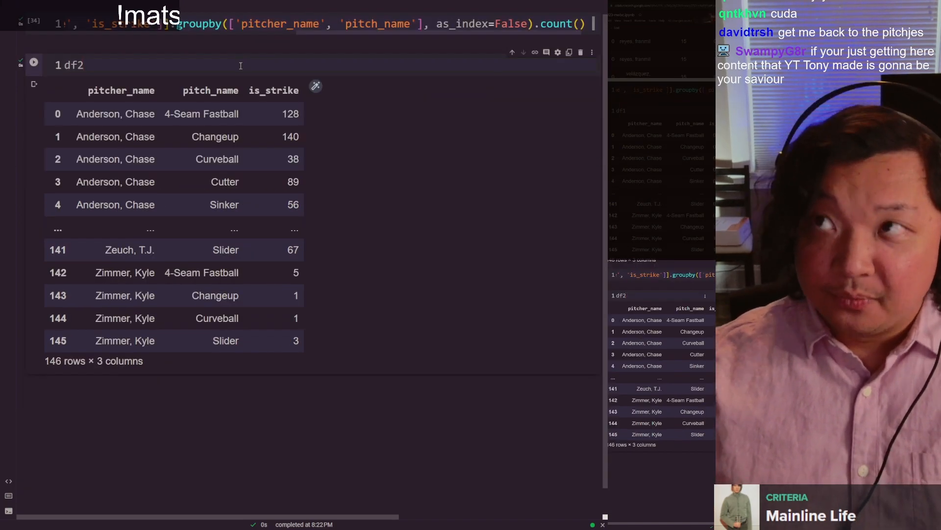
key("ctrl+Tab")
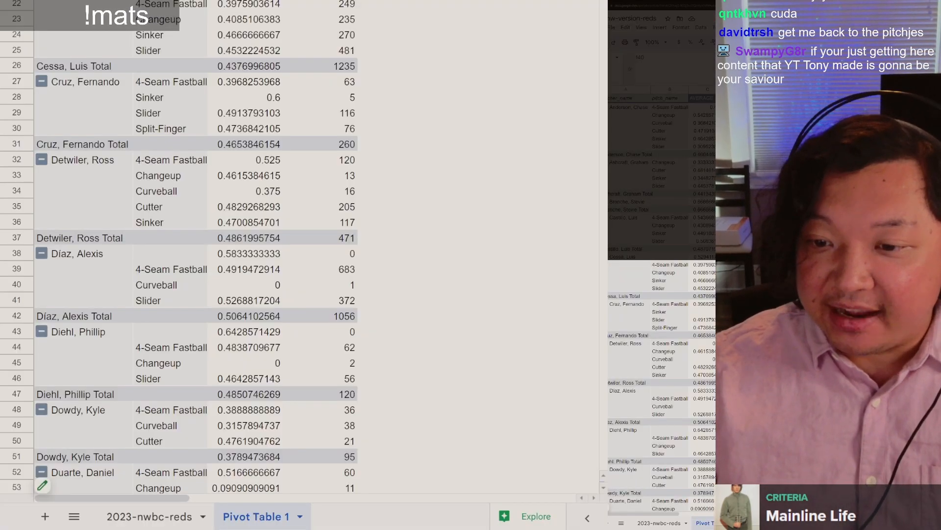
scroll(414, 130, "up", 10)
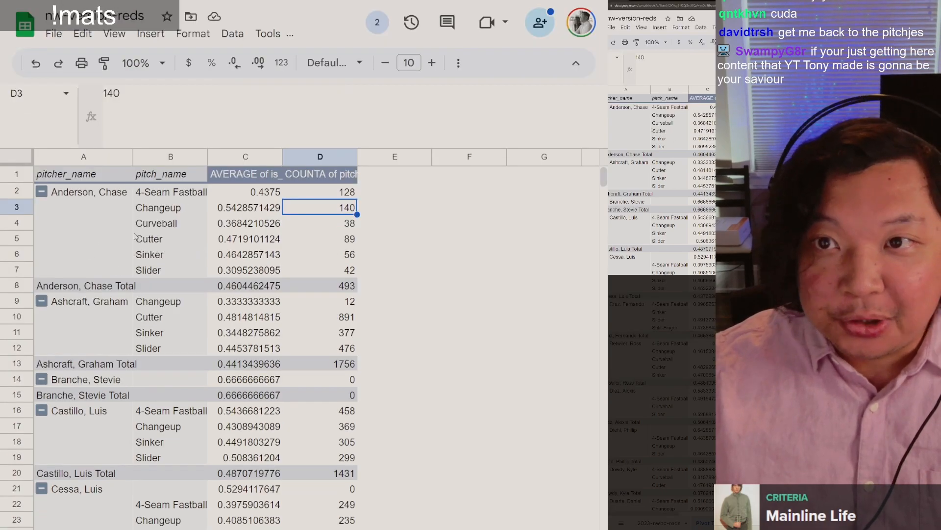
Step: In the notebook's df2 output cell, extend the code to df2.rename(columns={'is_strike':'count'})
key("ctrl+shift+Tab")
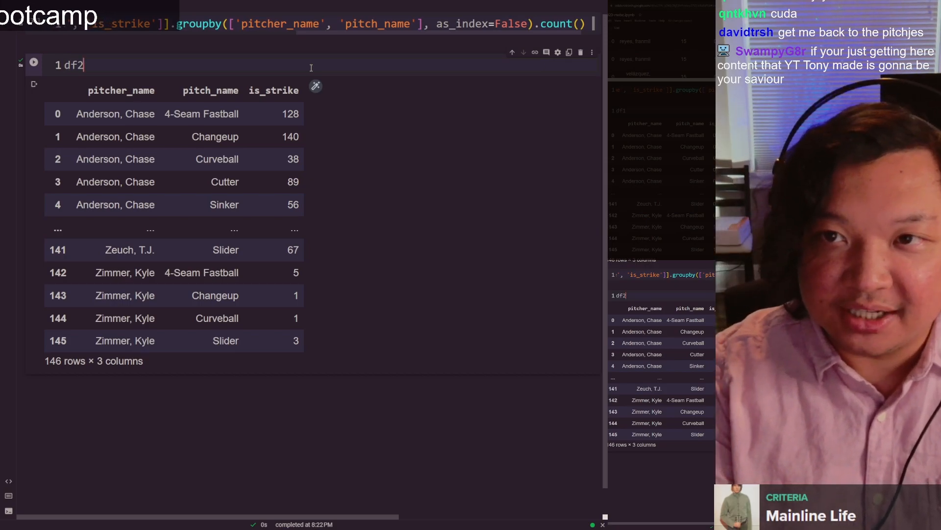
type(".rename(columns=")
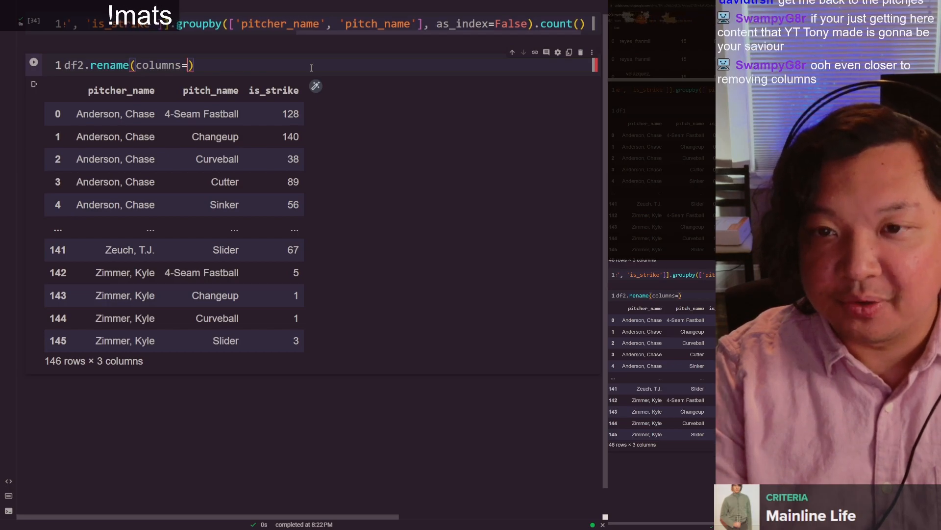
type("{")
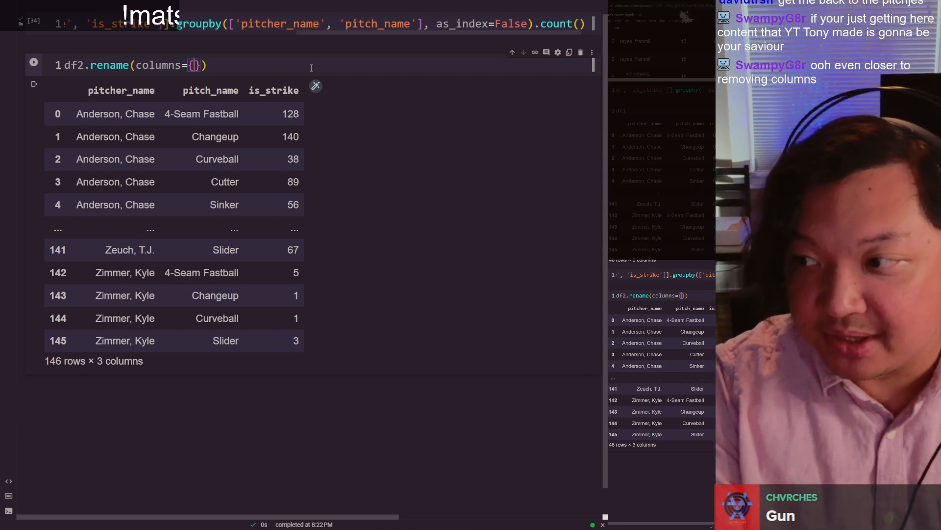
type("'is_strike'")
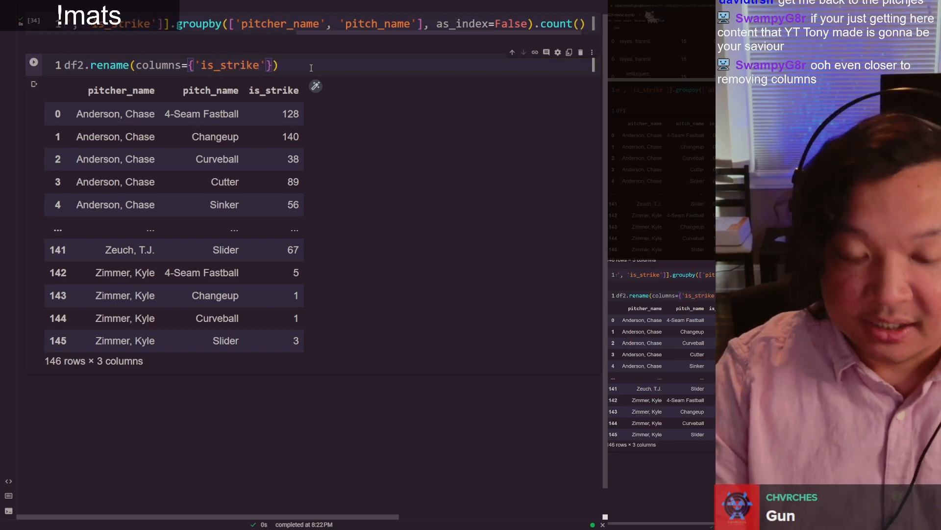
type(":'count")
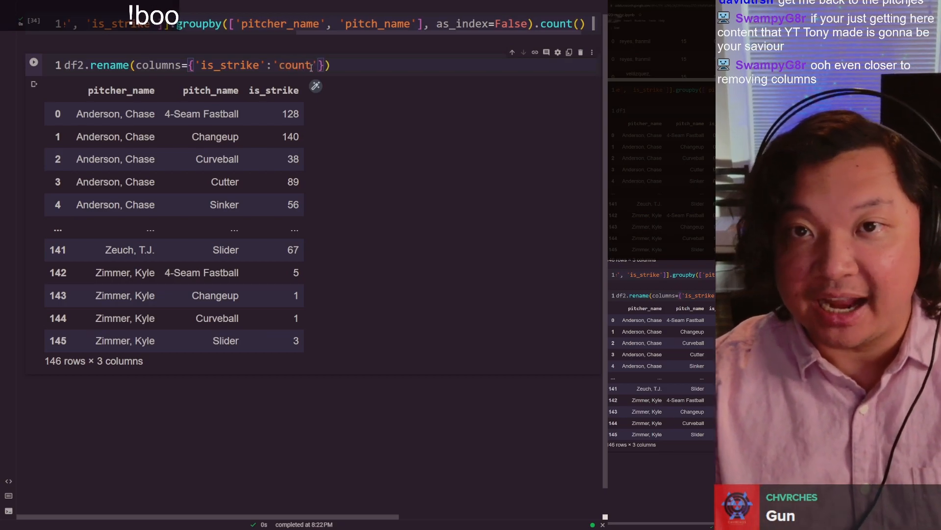
key("End")
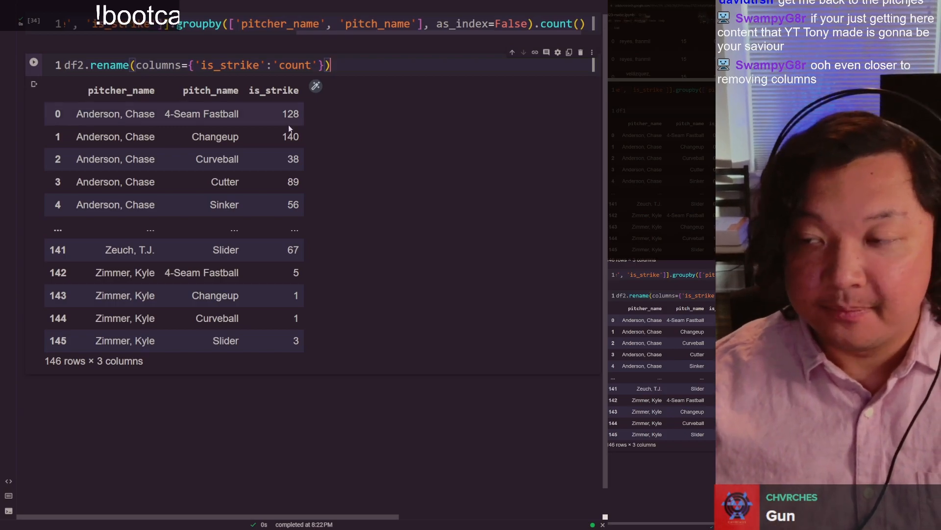
Step: Review the rename method on df2 and its columns argument
scroll(289, 126, "up", 2)
left_click(103, 149)
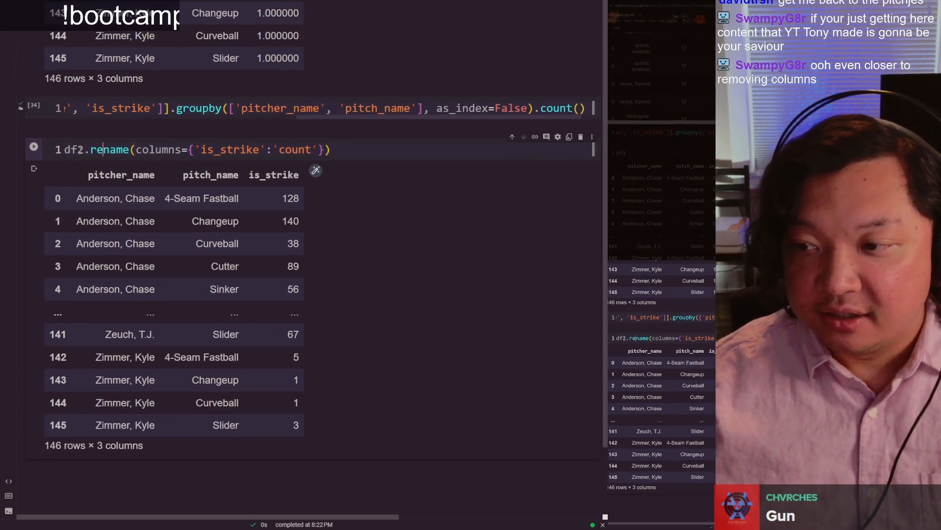
double_click(100, 150)
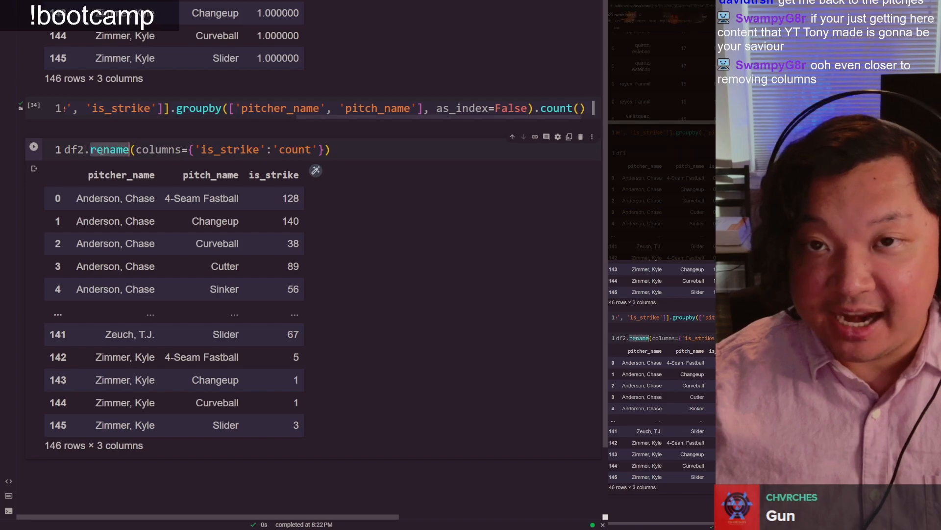
left_click(136, 152)
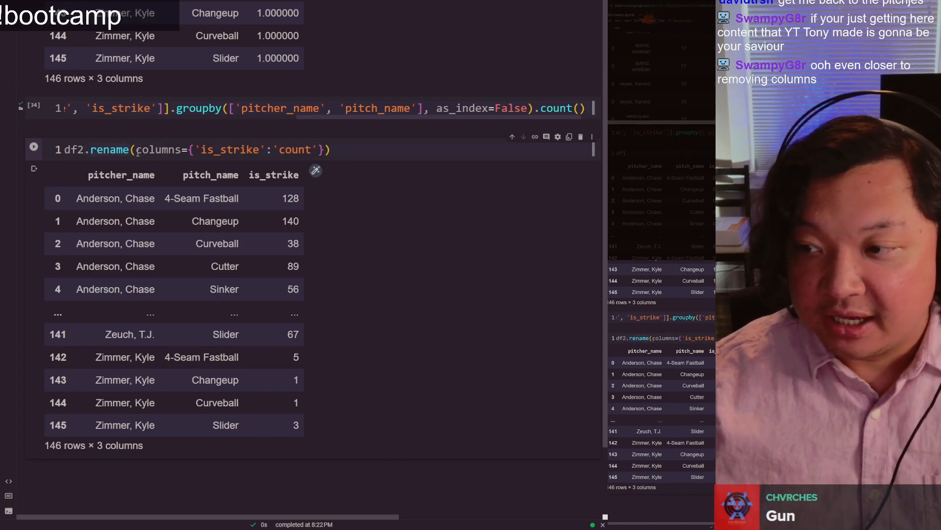
left_click_drag(136, 151, 331, 149)
left_click(385, 148)
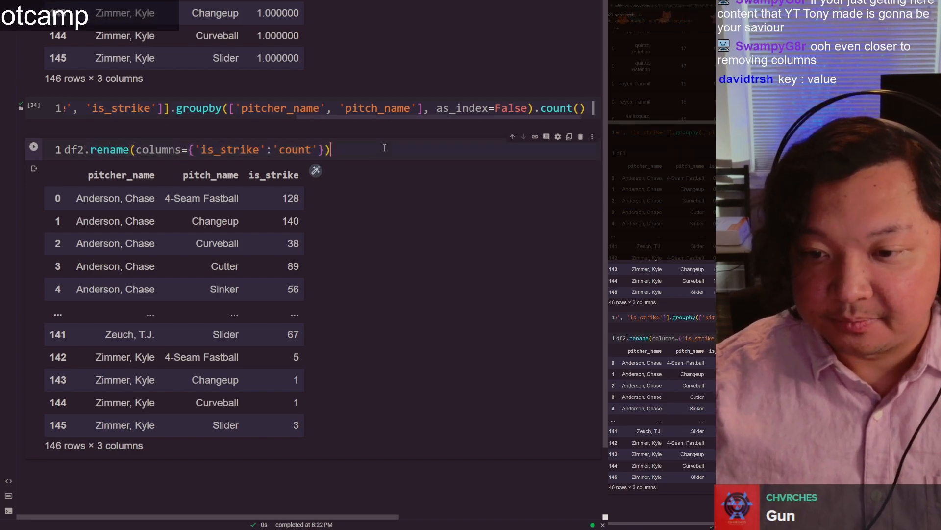
double_click(154, 150)
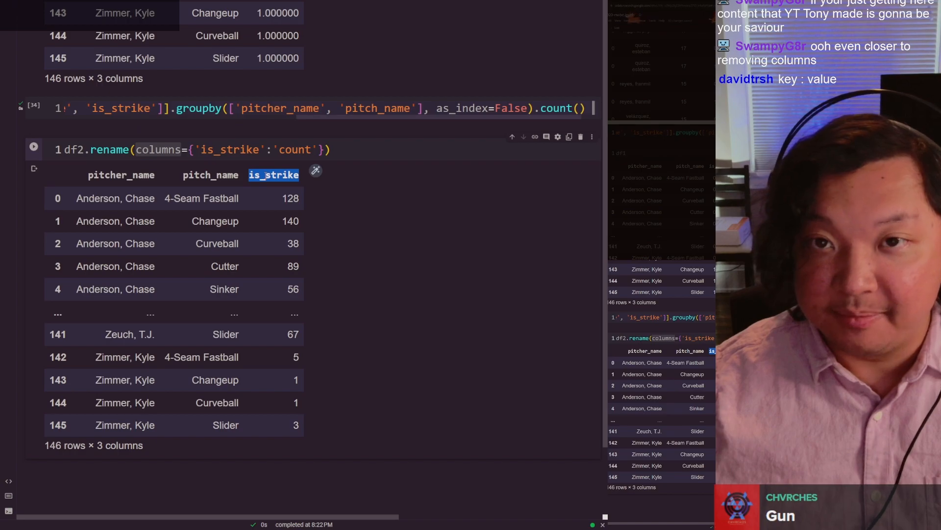
left_click(184, 150)
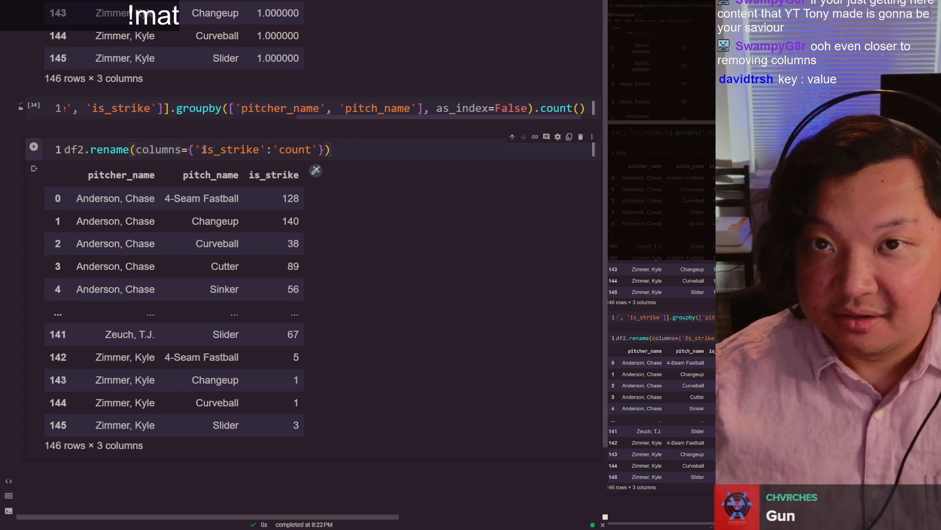
Step: Examine the dictionary mapping 'is_strike' to 'count' and match its key to the is_strike header in the df2 table
left_click_drag(189, 150, 332, 149)
double_click(227, 149)
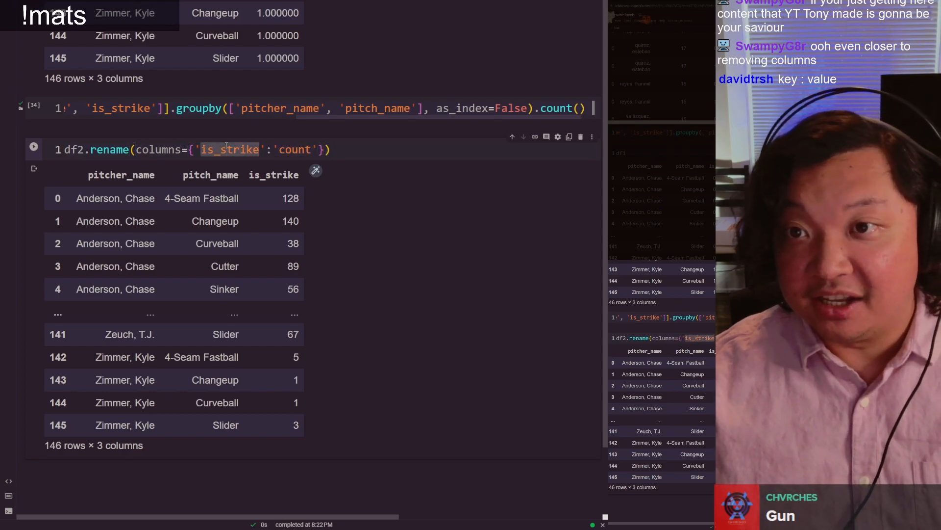
left_click(227, 149)
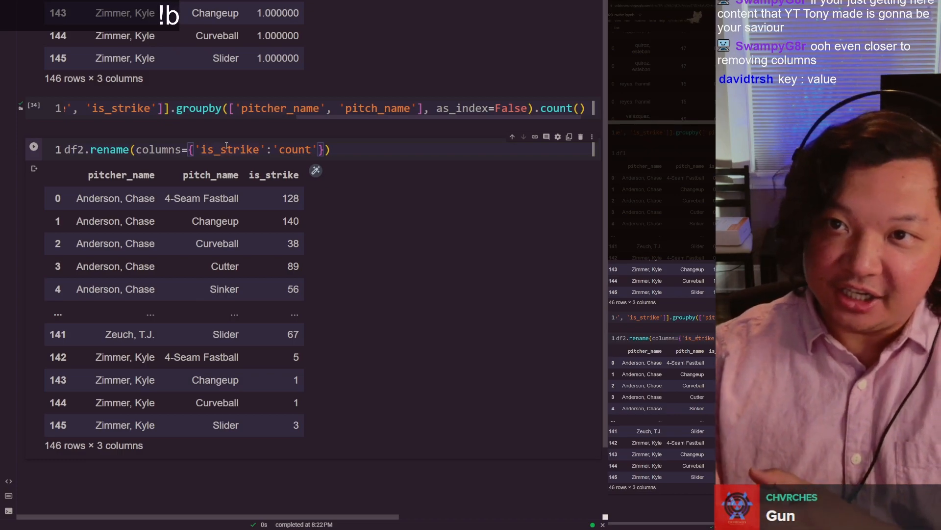
double_click(227, 148)
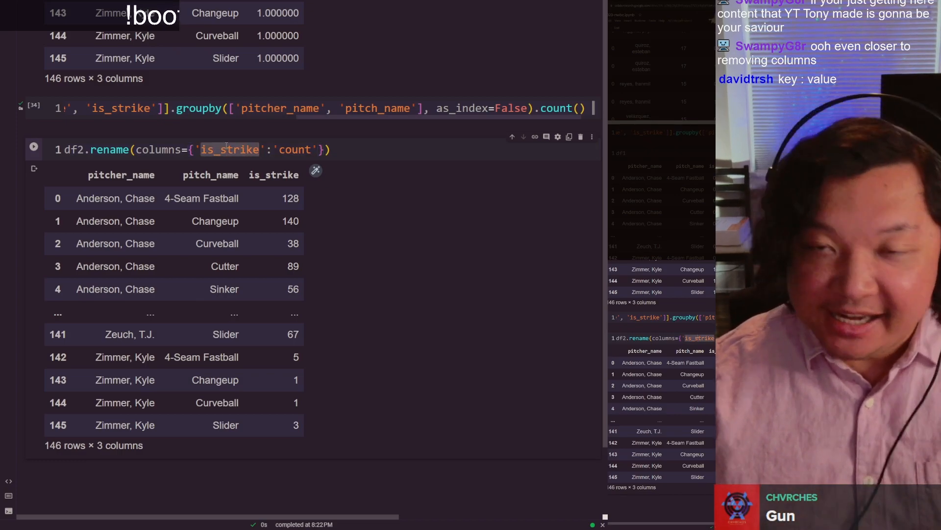
double_click(288, 173)
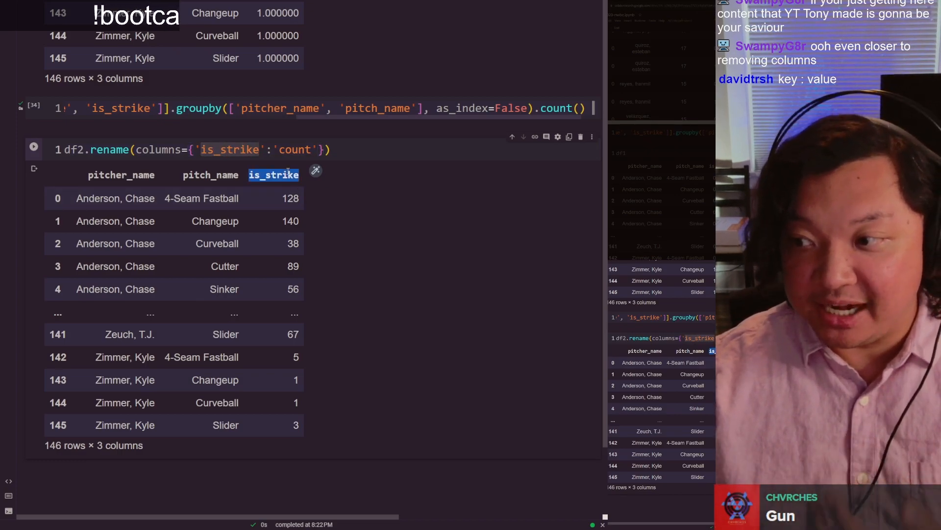
left_click(289, 171)
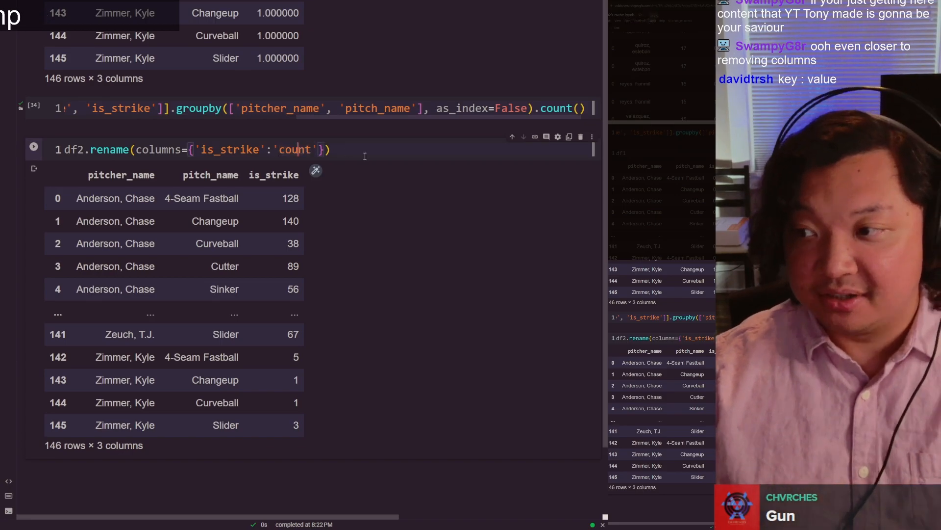
Step: Run the df2.rename cell and check the header of the output's third column
scroll(365, 156, "down", 2)
key("ctrl+Return")
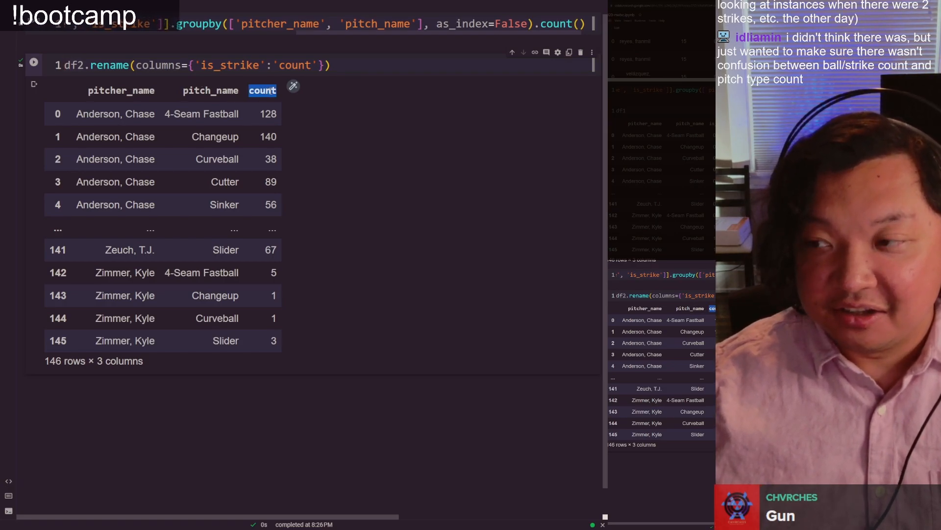
left_click(271, 91)
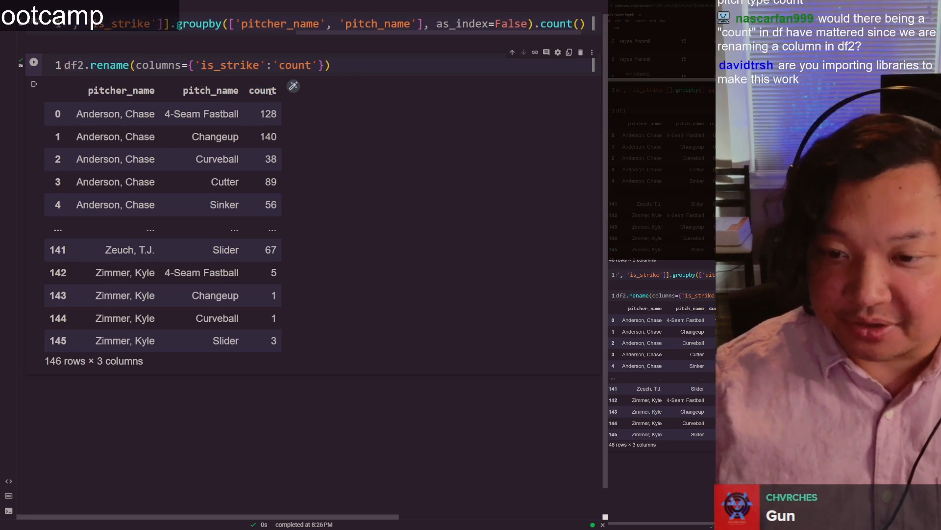
Step: Add a cell below the rename containing df2, run it, and check the header of its third column
key("shift+Return")
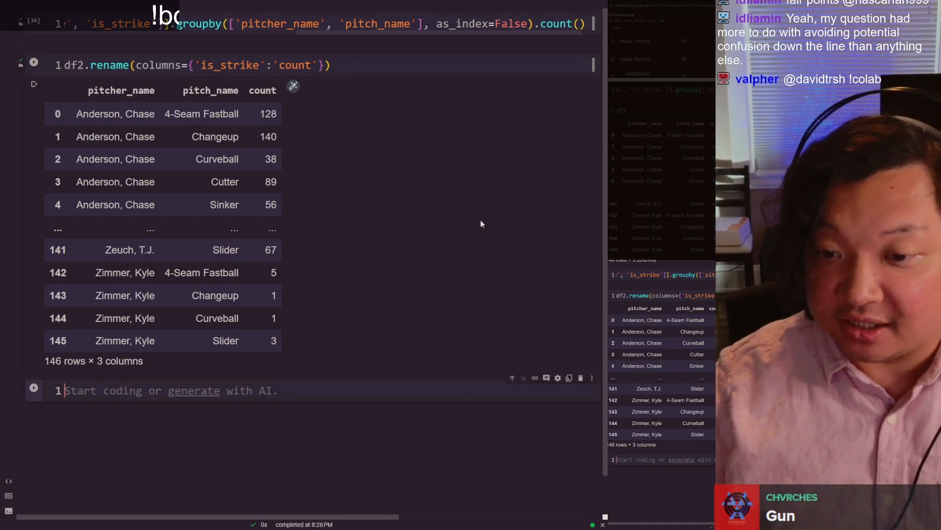
type("df2")
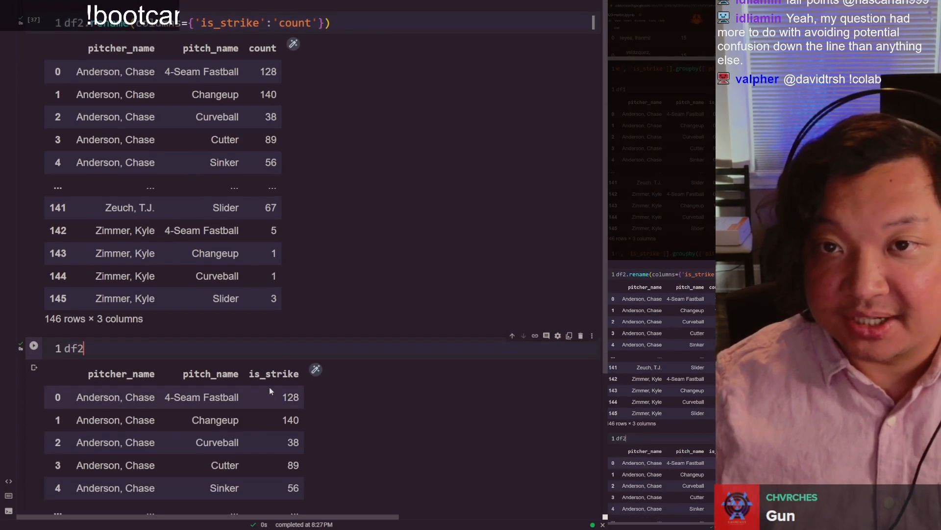
double_click(267, 373)
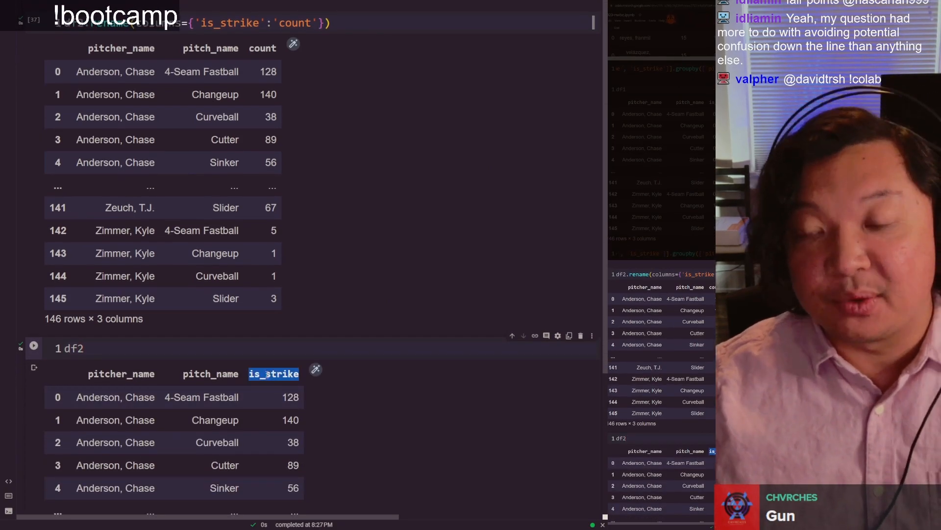
left_click(267, 374)
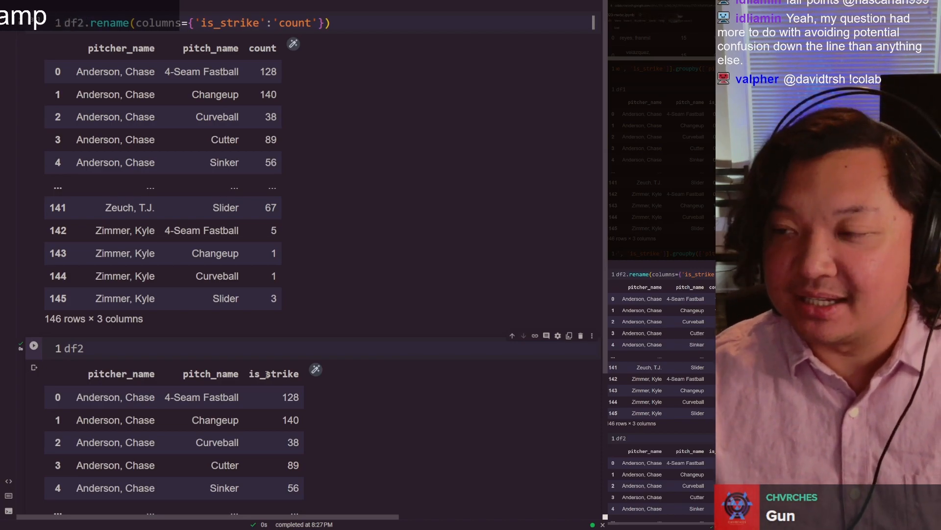
Step: Switch to the nw-version-reds spreadsheet and rename the pivot table header in D1 to count
key("ctrl+Tab")
left_click(322, 172)
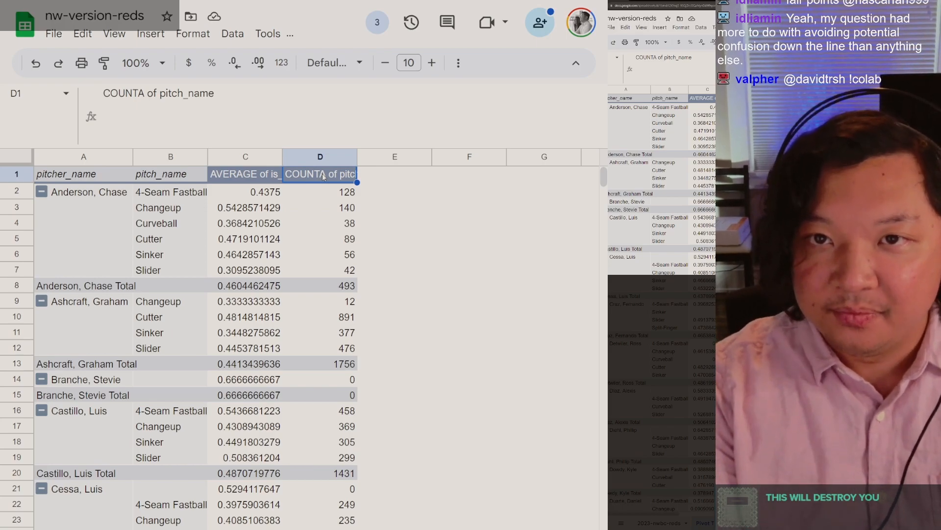
type("count")
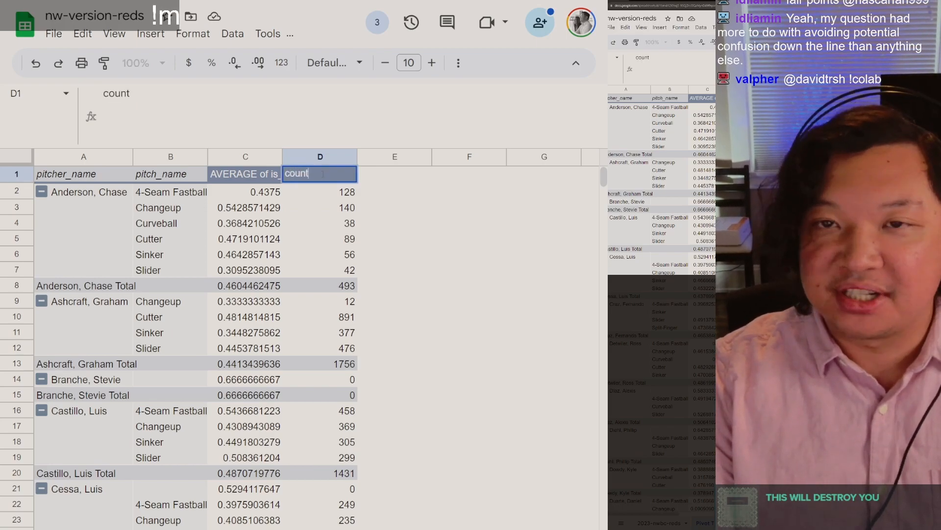
key("Return")
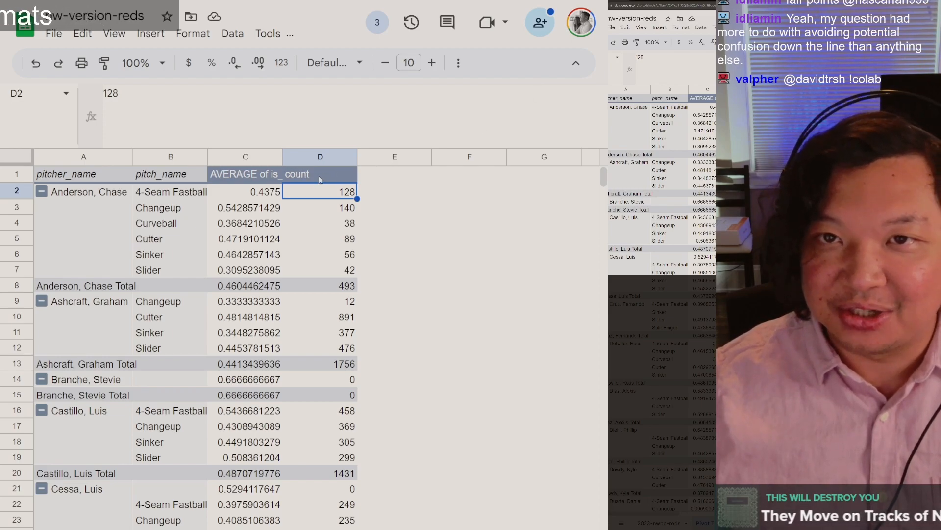
left_click(320, 180)
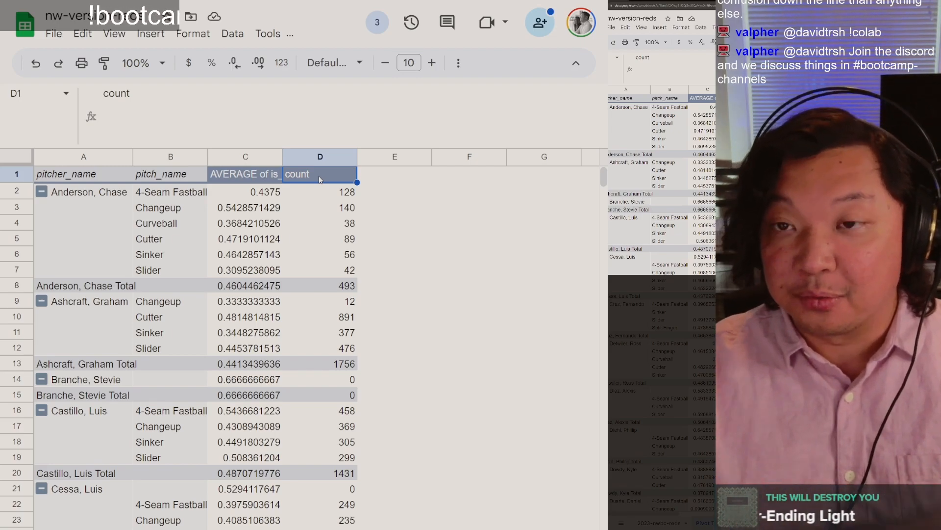
key("Down")
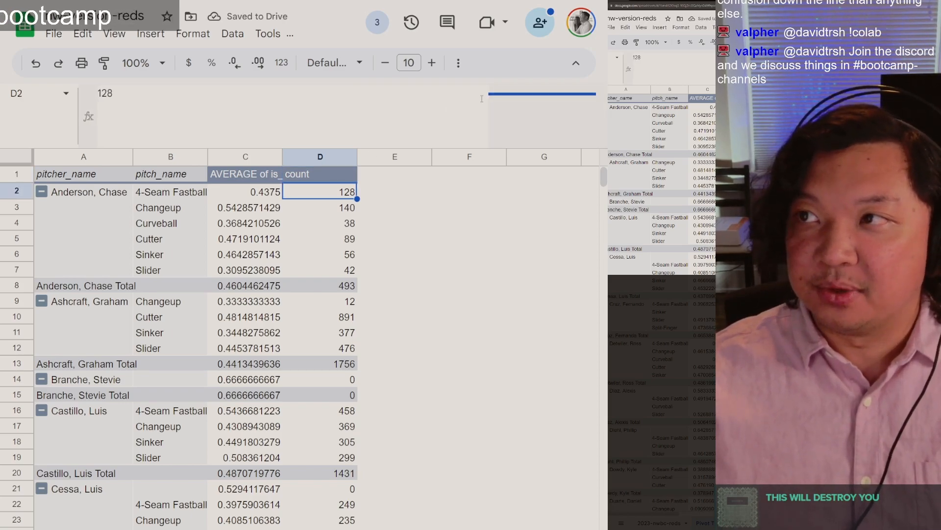
left_click(332, 176)
Step: Return to the Colab notebook and compare the column headers of the df2.rename output with those of the df2 output
key("ctrl+Tab")
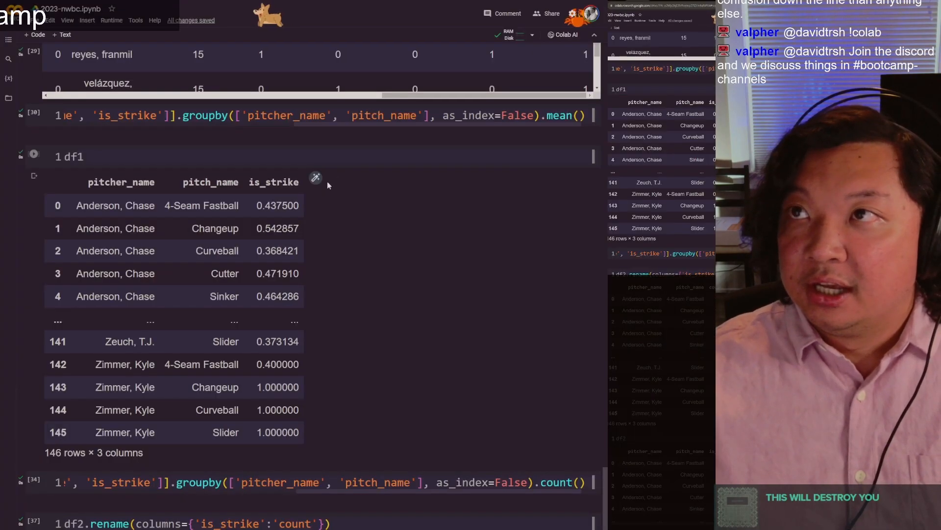
scroll(333, 175, "down", 10)
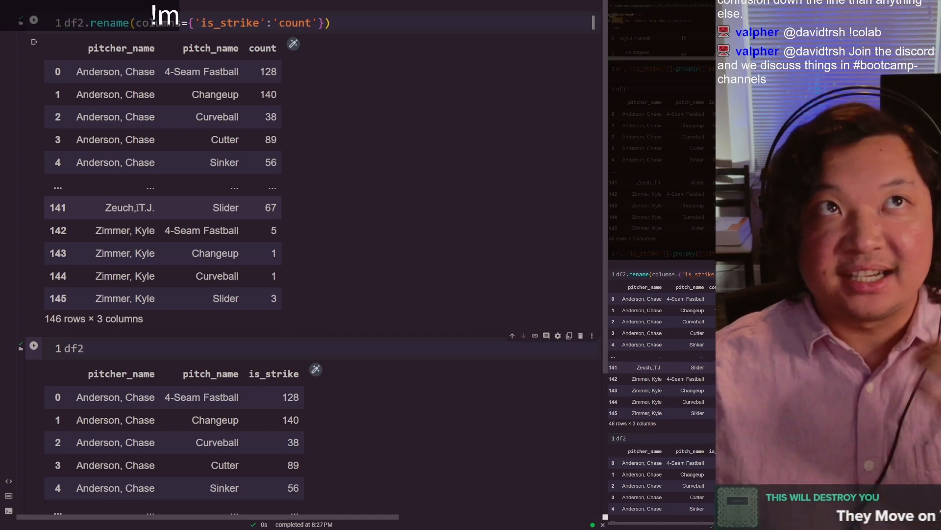
scroll(137, 208, "down", 2)
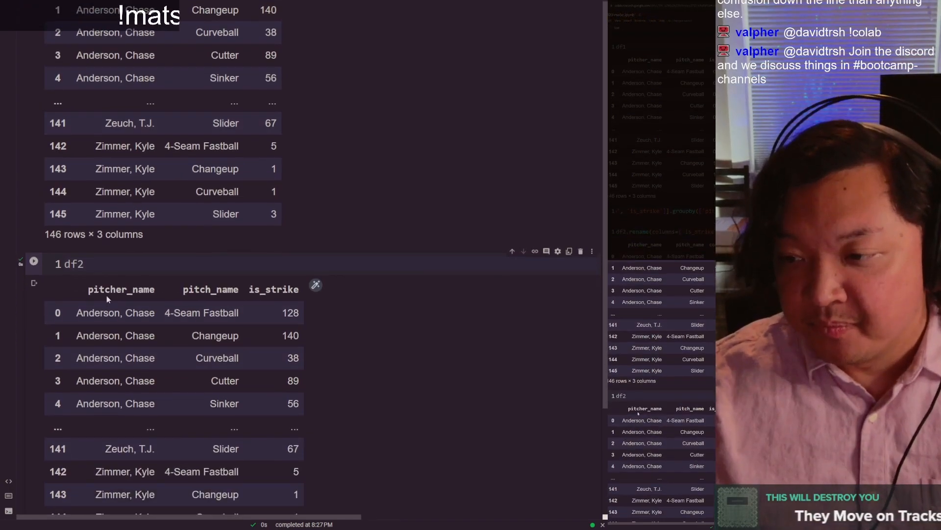
scroll(105, 301, "down", 4)
scroll(128, 175, "up", 6)
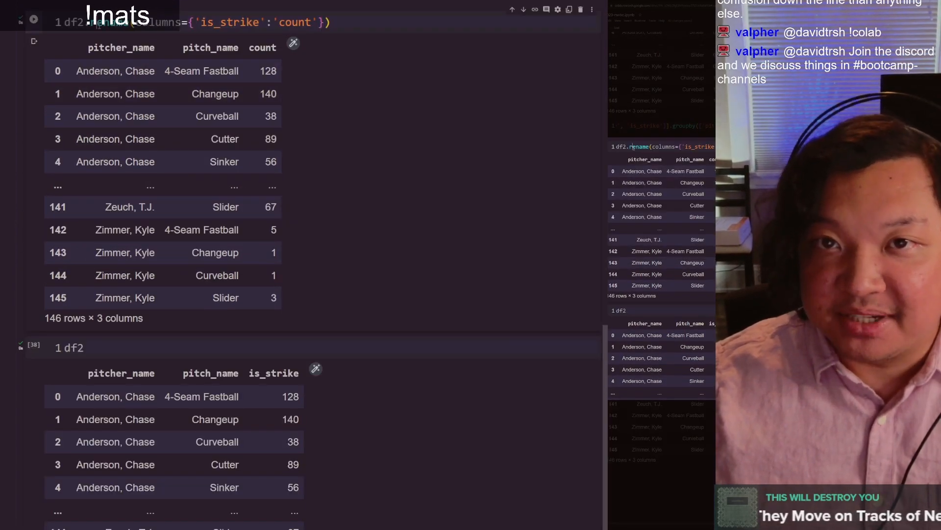
scroll(98, 25, "up", 3)
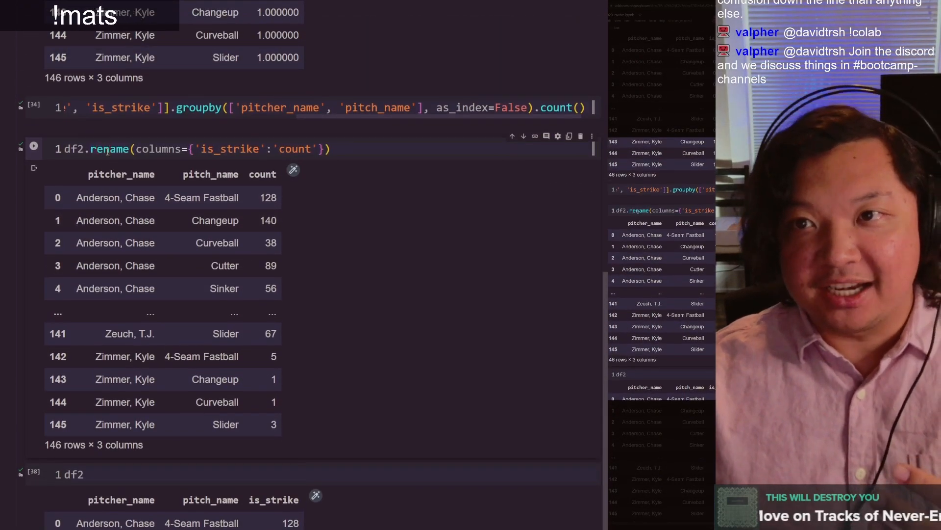
scroll(107, 150, "down", 6)
left_click(147, 224)
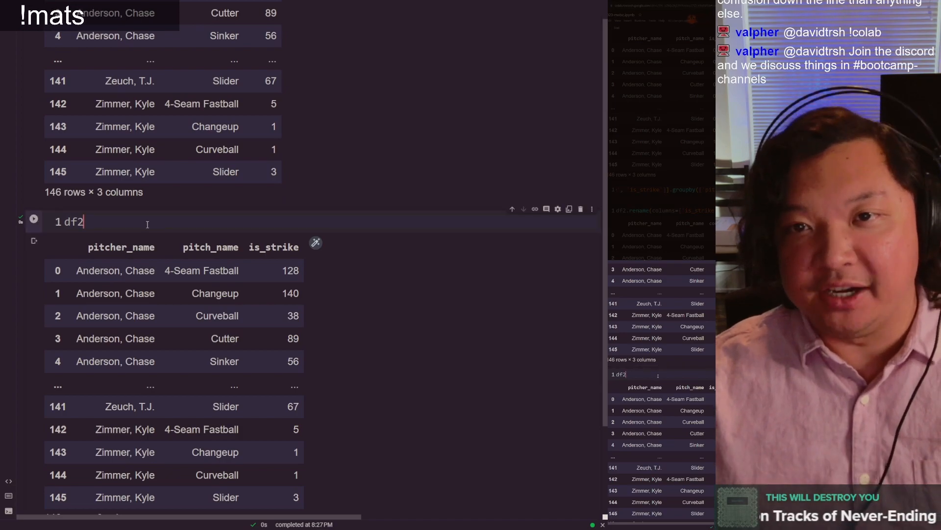
double_click(273, 250)
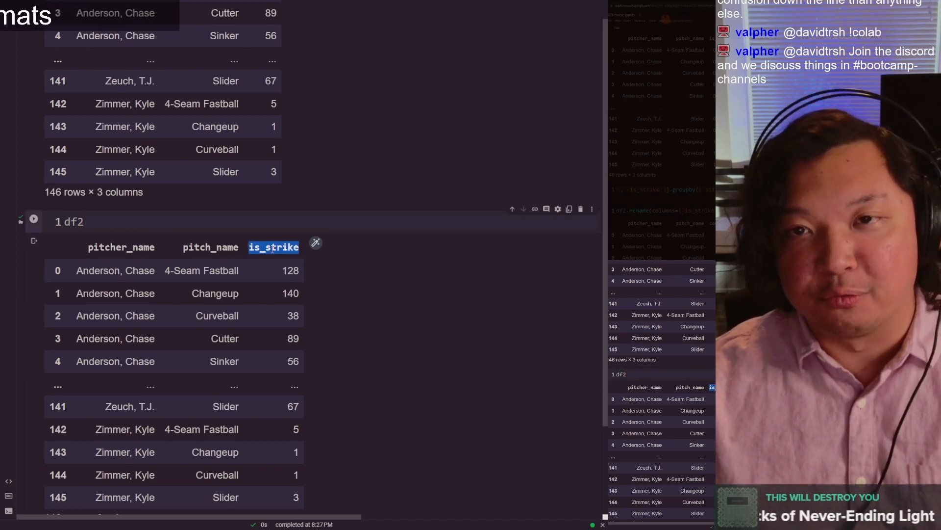
left_click(281, 217)
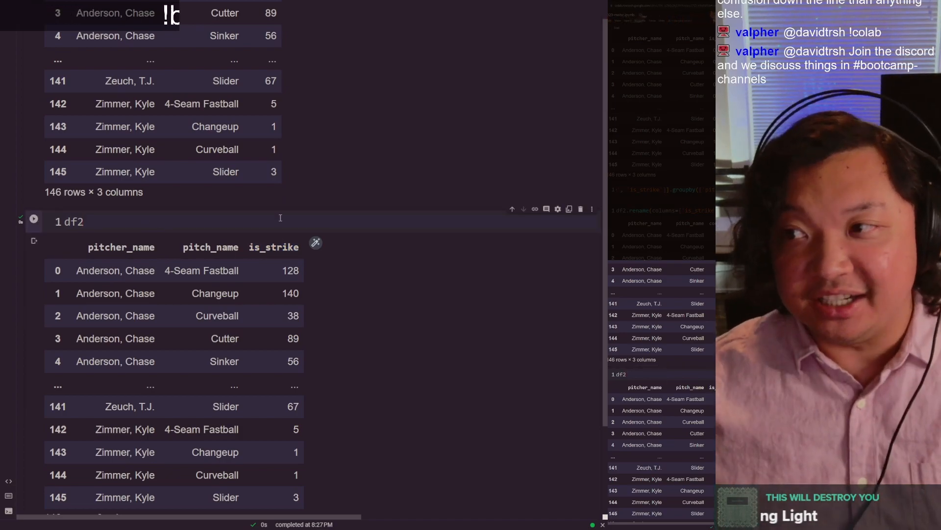
scroll(391, 138, "up", 6)
Step: Append .head() to the df2.rename code, run it as a short preview, and remove .head() again
left_click(365, 157)
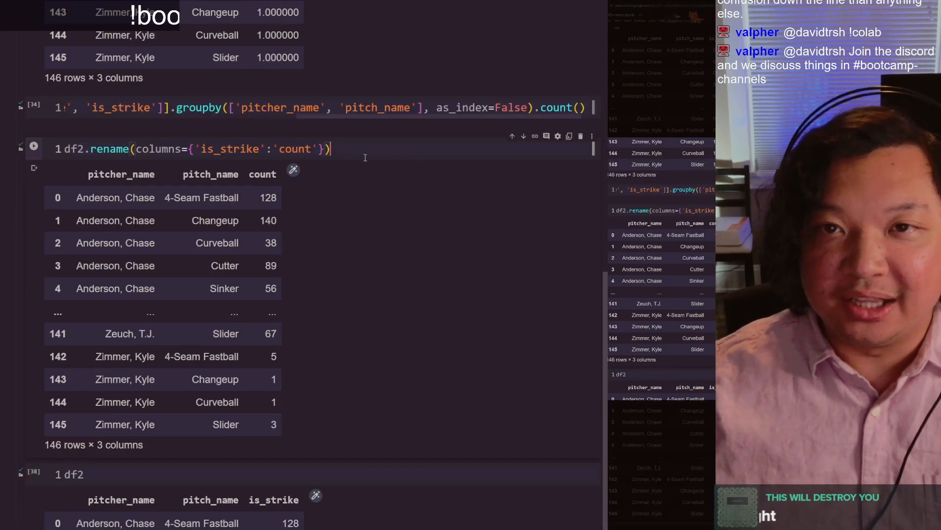
type(".head()")
key("ctrl+Return")
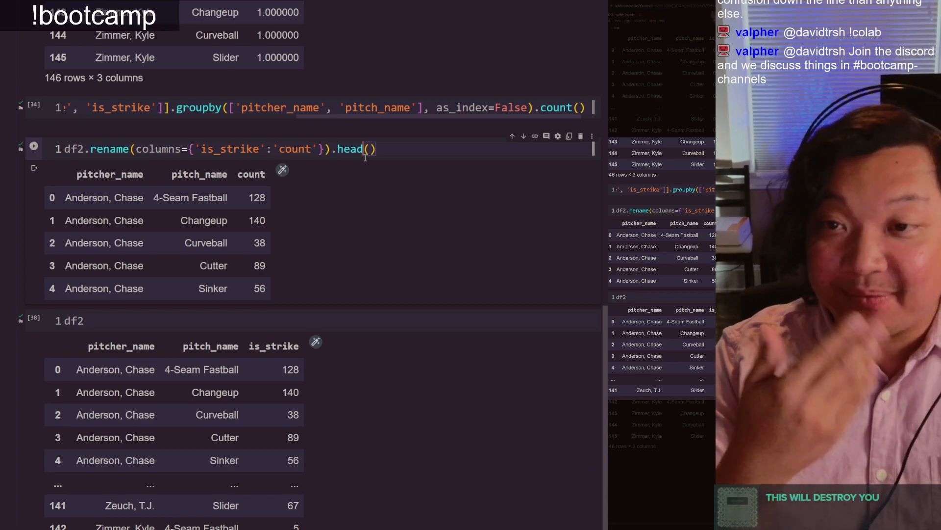
key("ctrl+Left")
key("Left")
key("shift+End")
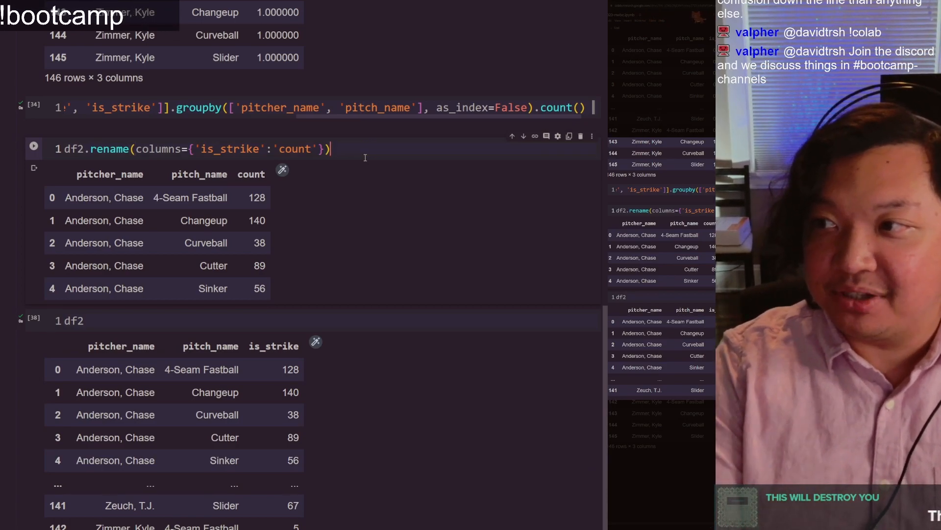
key("BackSpace")
Step: Overwrite df2 with df2 = df2.rename(columns={'is_strike':'count'}), run it, rerun the df2 cell and check its third column header
key("Home")
type("df2 =")
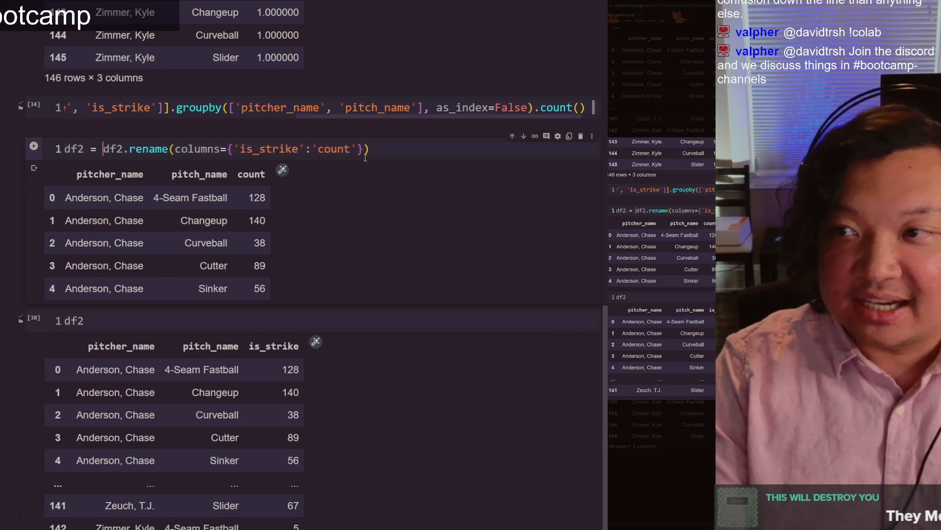
key("ctrl+Return")
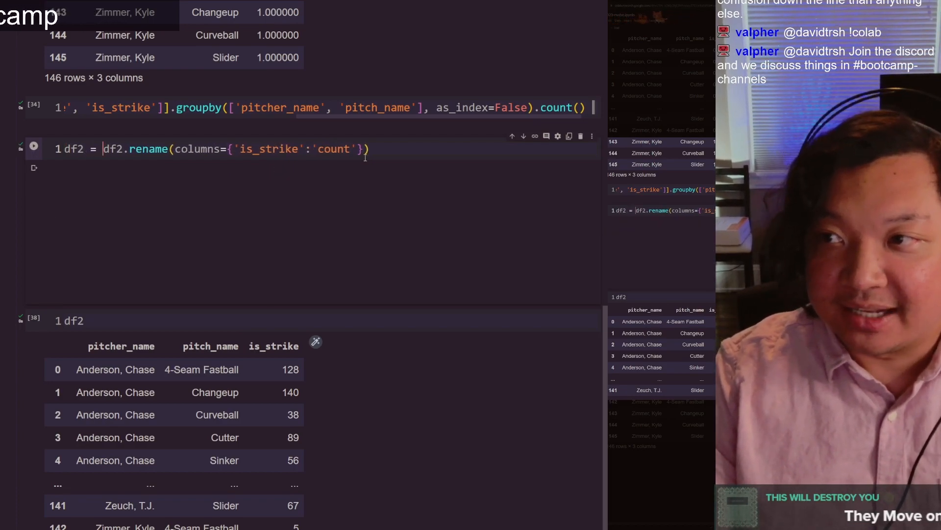
key("Down")
key("ctrl+Return")
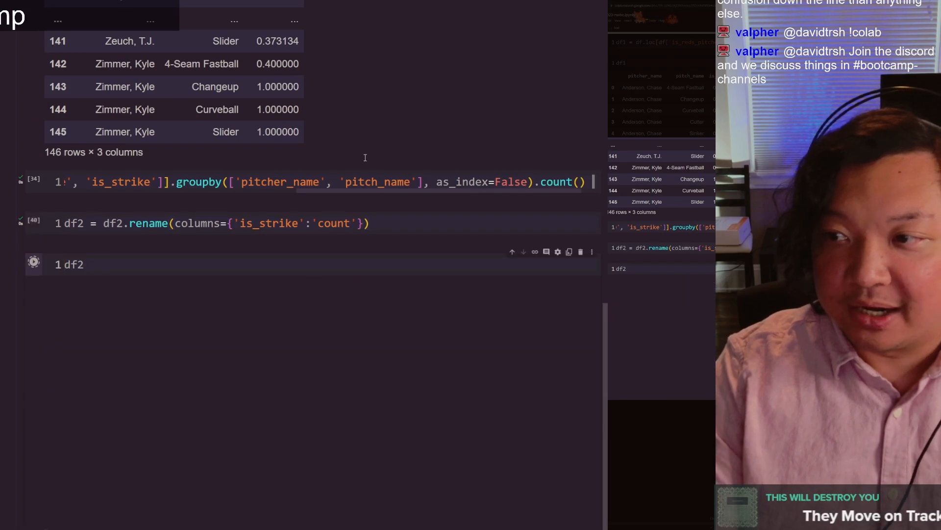
scroll(258, 29, "down", 5)
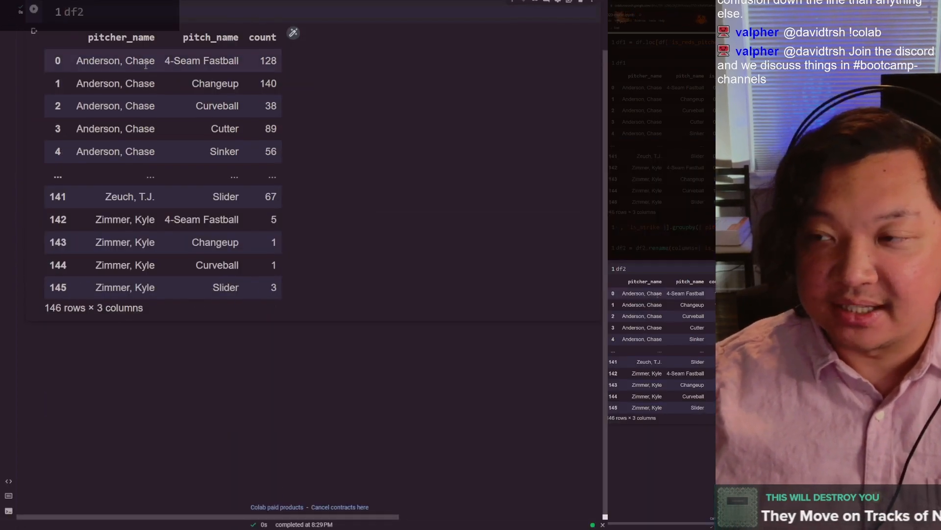
scroll(73, 124, "up", 3)
double_click(74, 140)
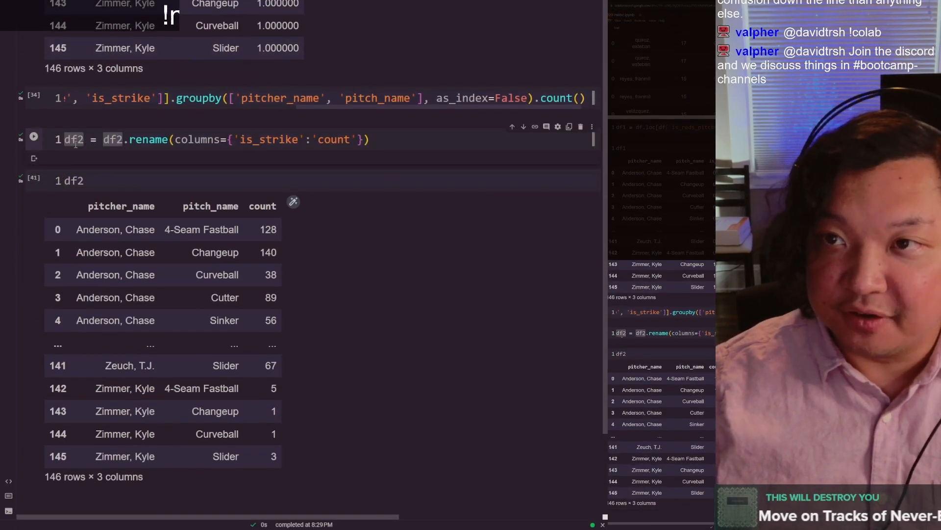
left_click(75, 142)
key("shift+Return")
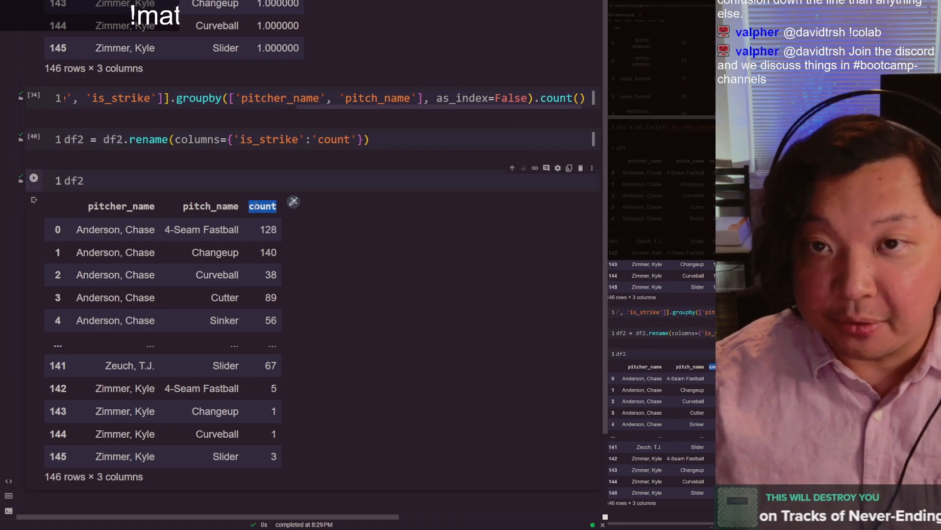
left_click(223, 177)
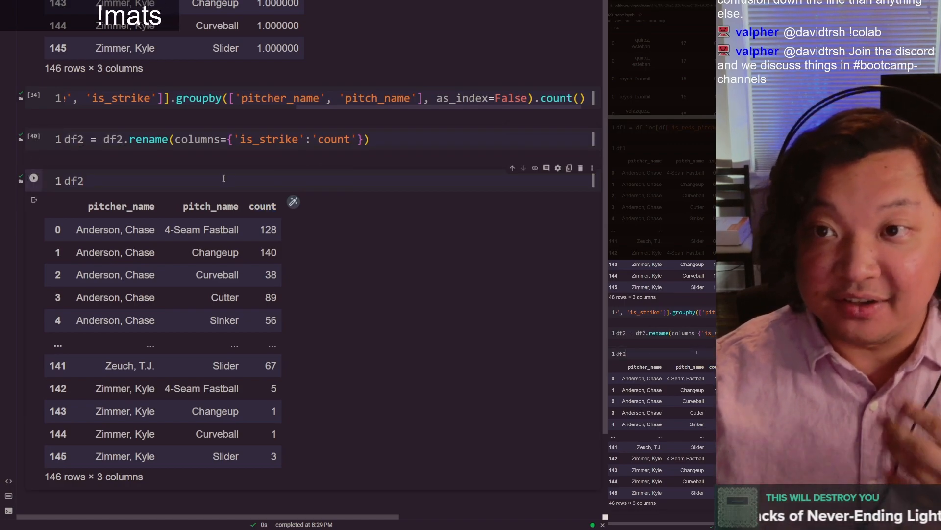
Step: Review the df2 = df2.rename overwrite statement against the df.loc cells that define df2 and df1
left_click_drag(372, 140, 64, 140)
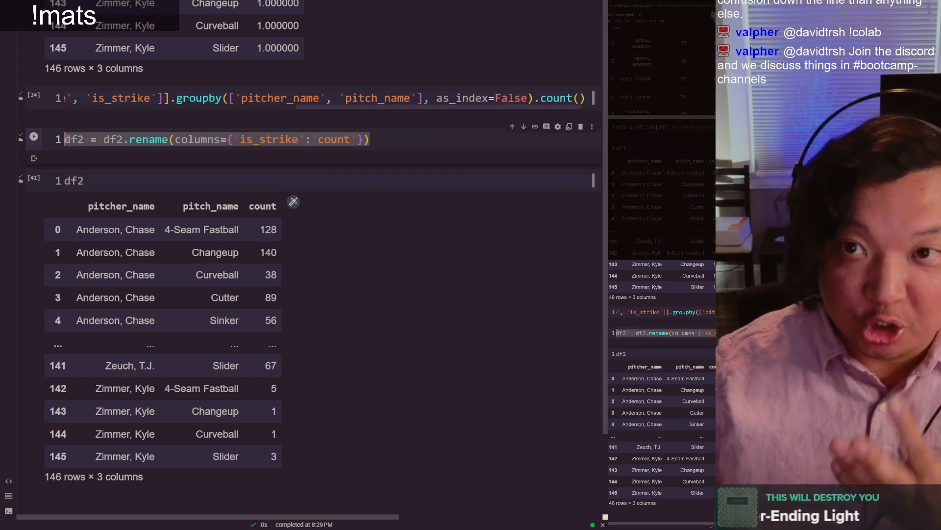
left_click(126, 99)
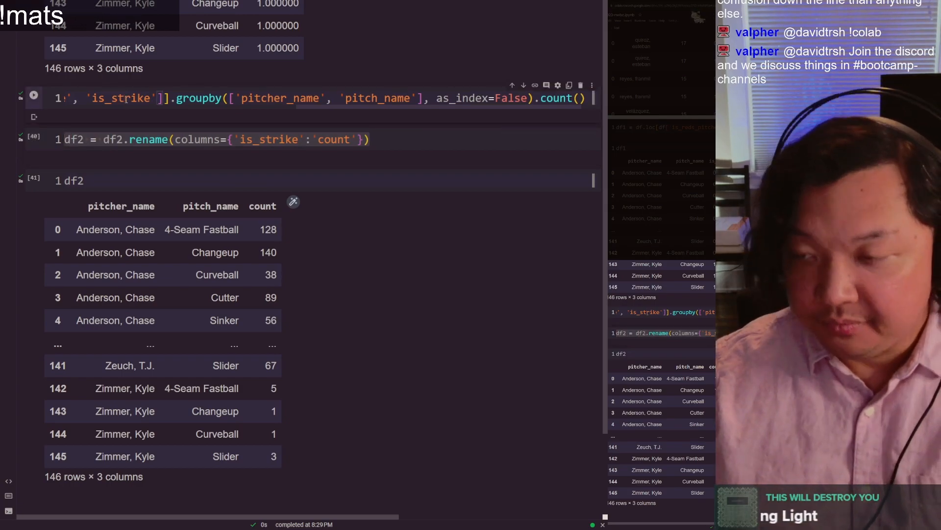
key("Home")
key("Down")
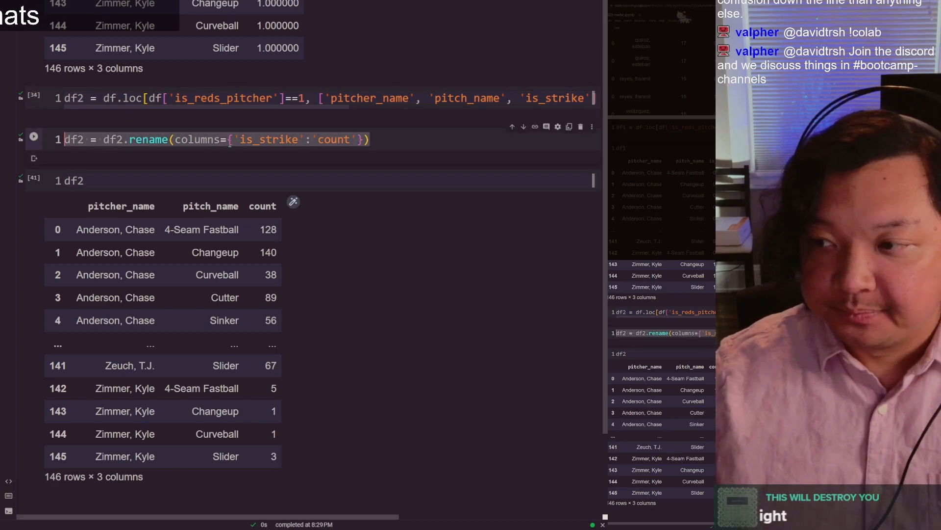
left_click(388, 138)
key("shift+Home")
key("ctrl+c")
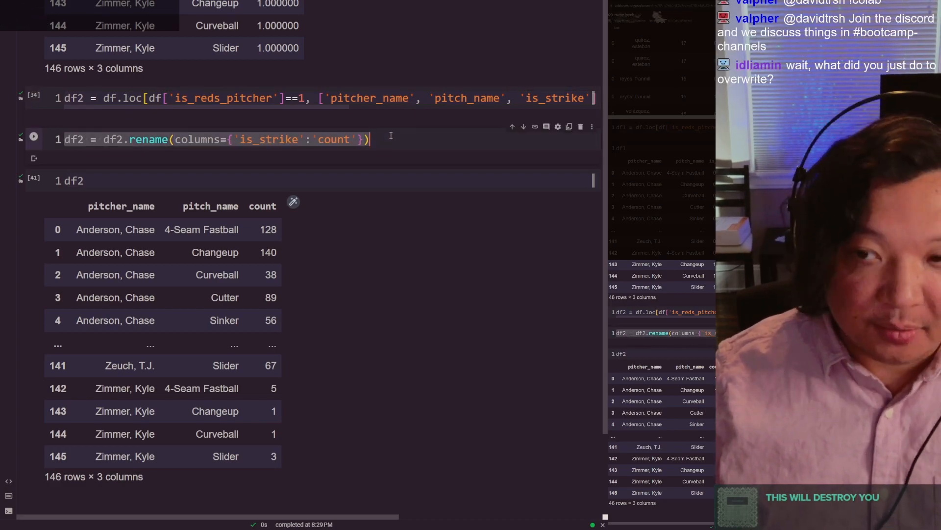
left_click(396, 140)
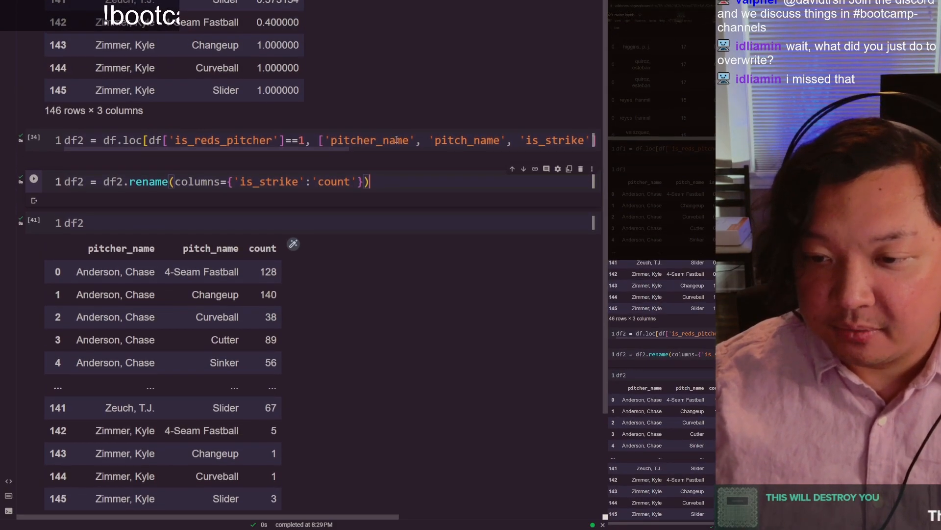
scroll(343, 160, "up", 5)
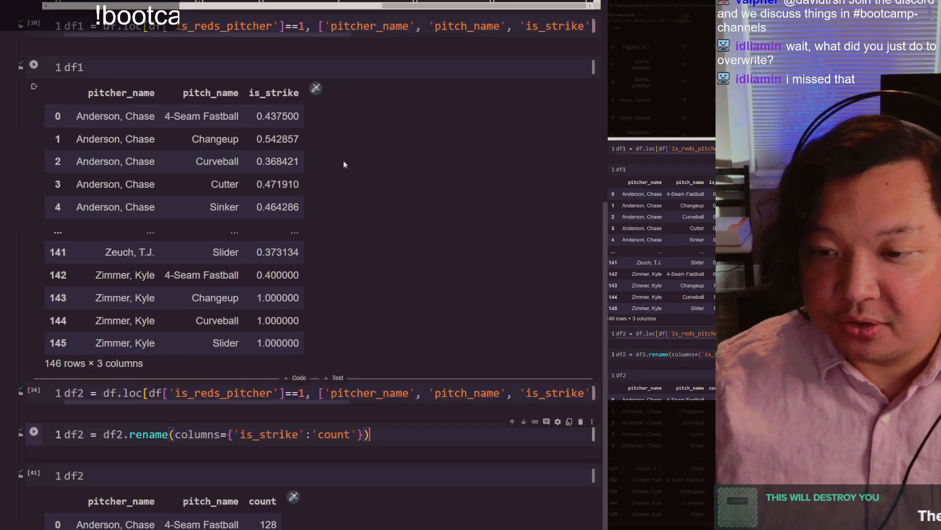
Step: Add the copied rename statement as a second line in the df1 definition cell, adapted to df1 = df1.rename(columns={'is_strike':'count'})
left_click(239, 27)
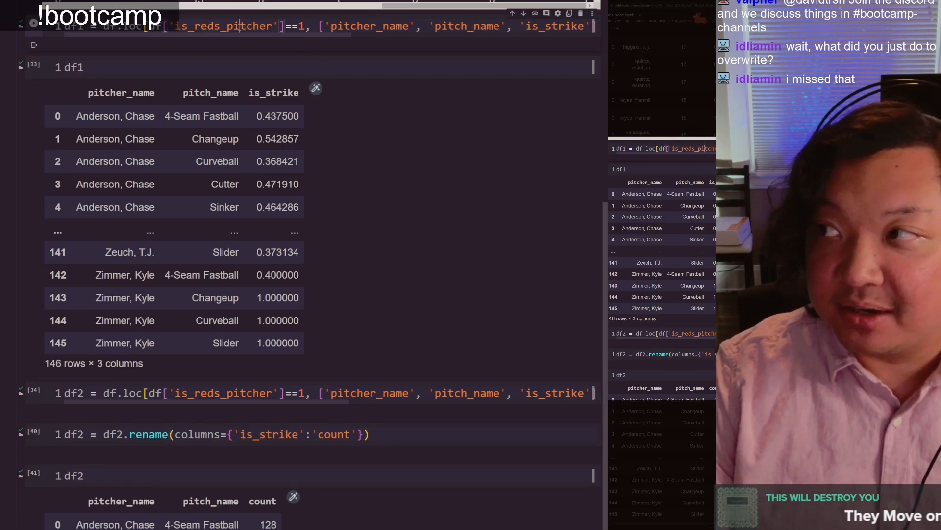
key("ctrl+v")
key("ctrl+Right")
key("BackSpace")
type("1")
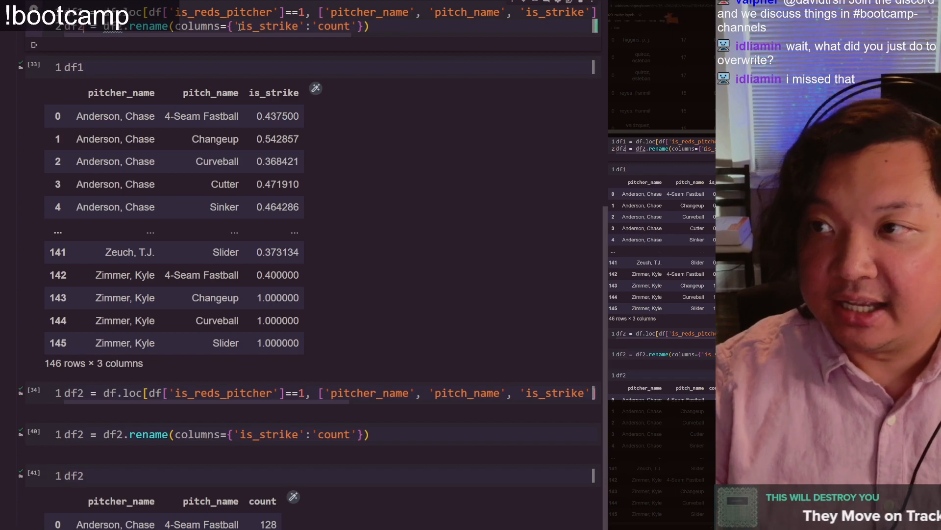
key("ctrl+Right")
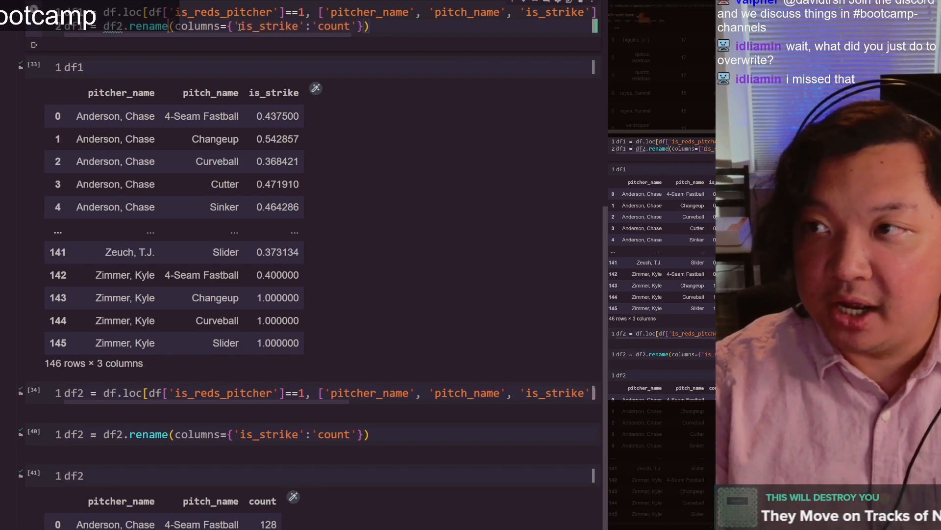
key("ctrl+Right")
key("BackSpace")
type("1")
Step: Reduce the second line of the df1 cell to df1.rename(columns={'is_strike':'avg'}) without an assignment and run the cell
key("ctrl+shift+Right")
key("shift+Right")
key("shift+Right")
key("shift+Right")
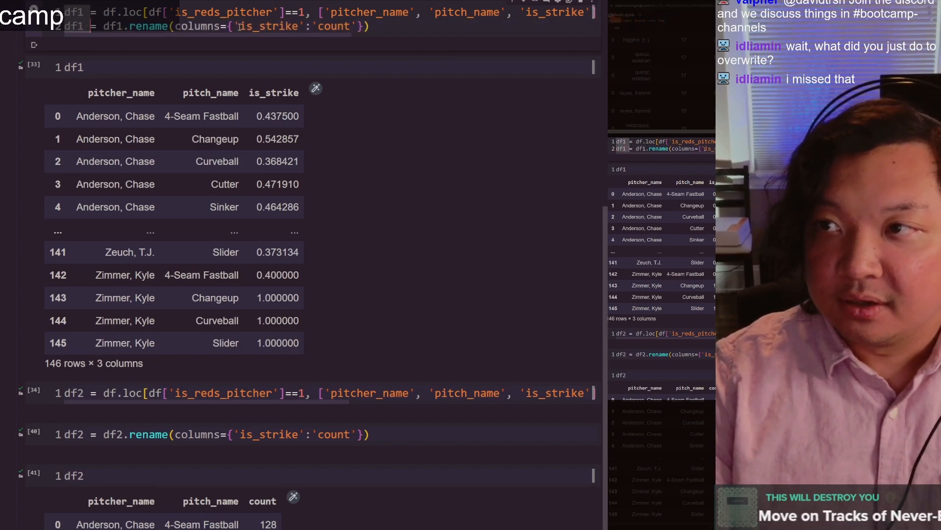
key("BackSpace")
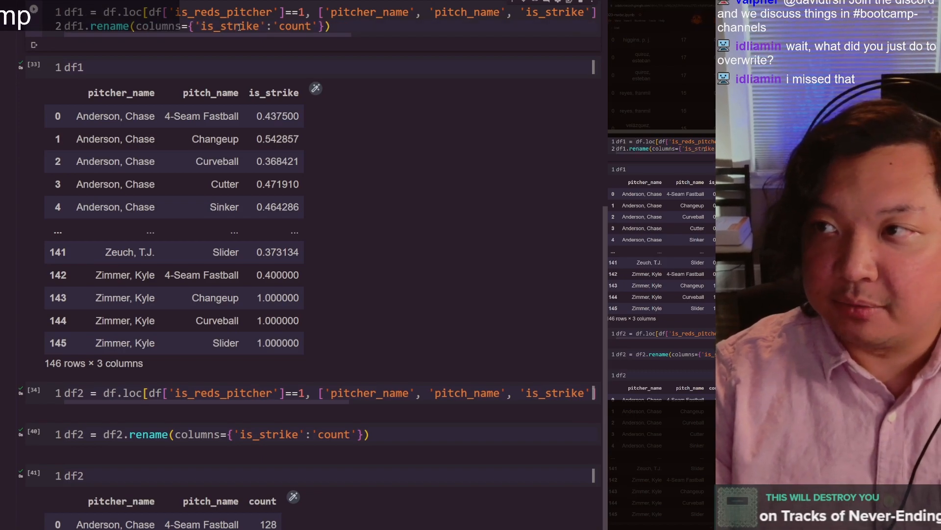
key("End")
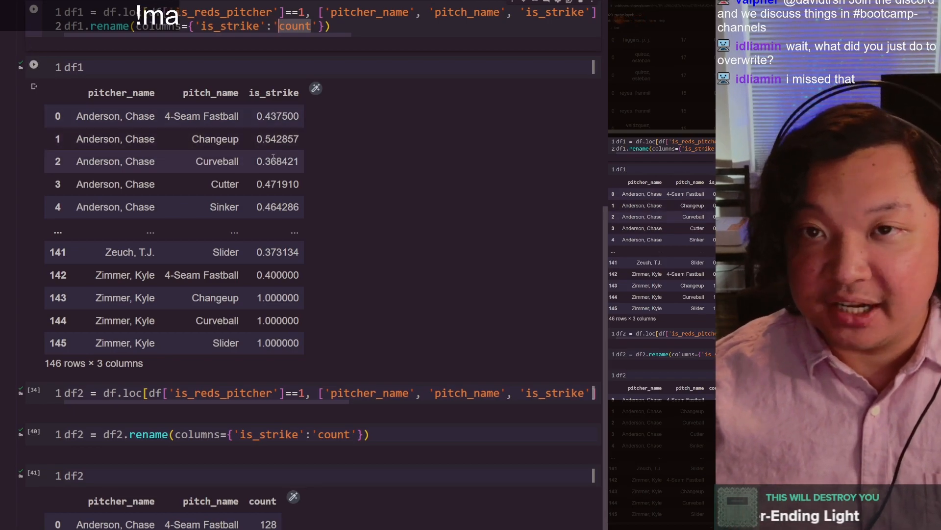
key("Right")
key("ctrl+shift+Left")
type("avg")
left_click(344, 29)
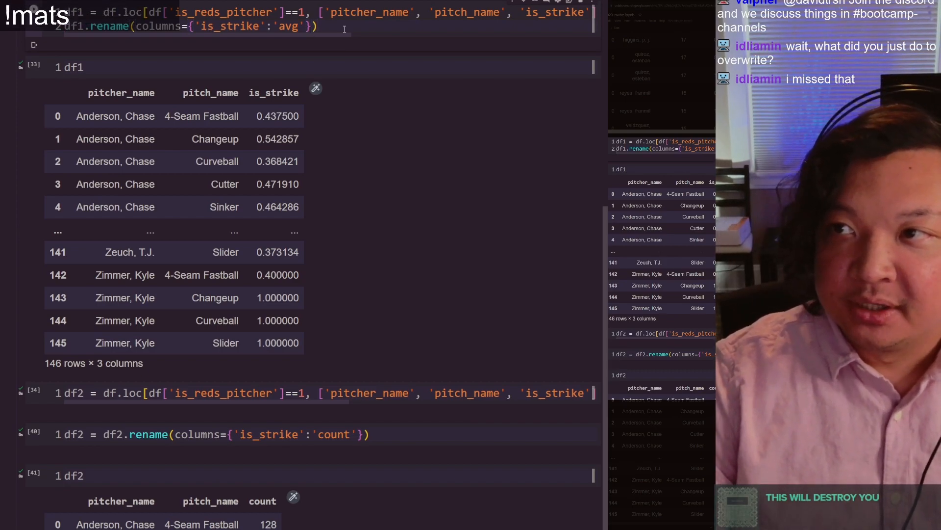
key("shift+Return")
Step: Compare the third column header of the df1.rename output with that of the separate df1 output
scroll(334, 20, "up", 5)
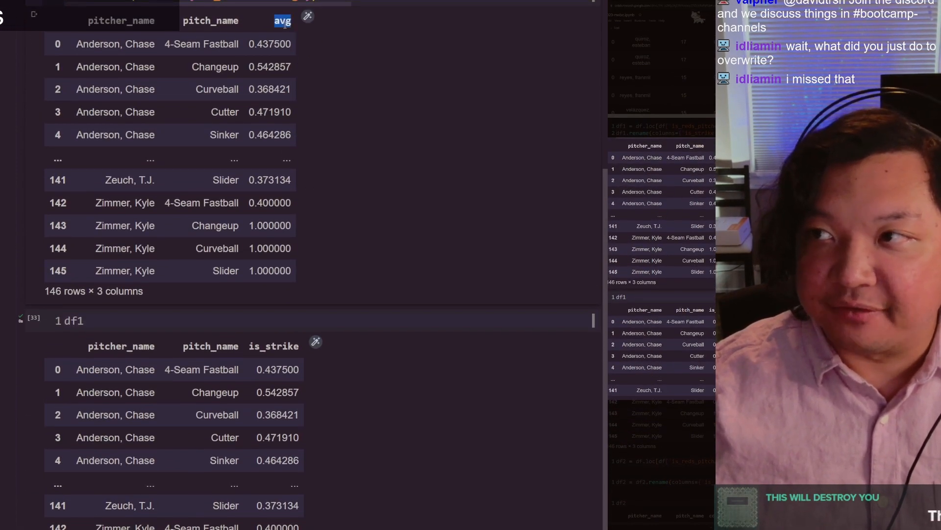
scroll(285, 24, "up", 2)
scroll(274, 220, "down", 5)
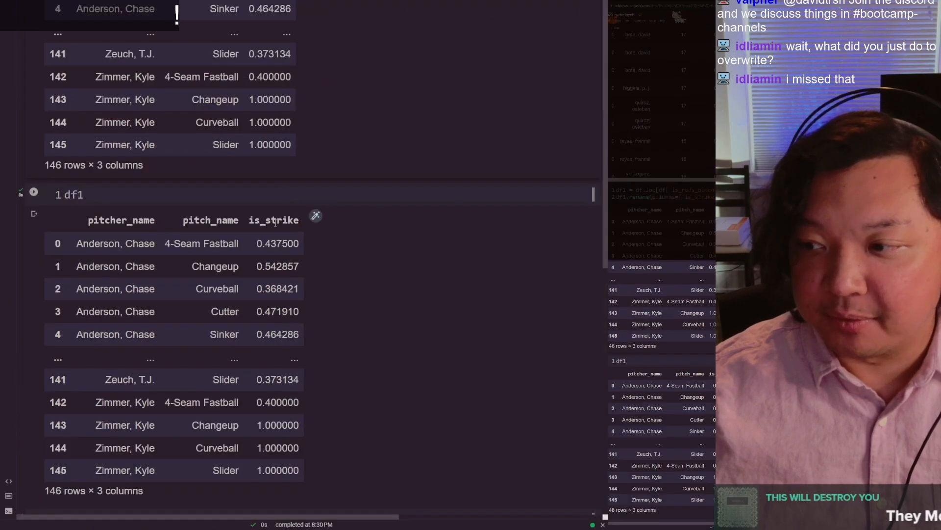
double_click(275, 220)
scroll(275, 220, "up", 5)
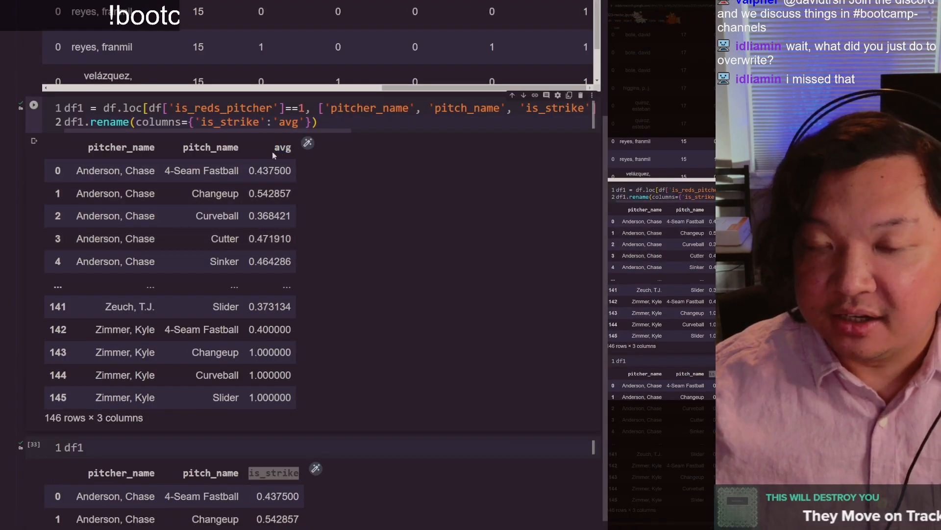
scroll(273, 151, "down", 5)
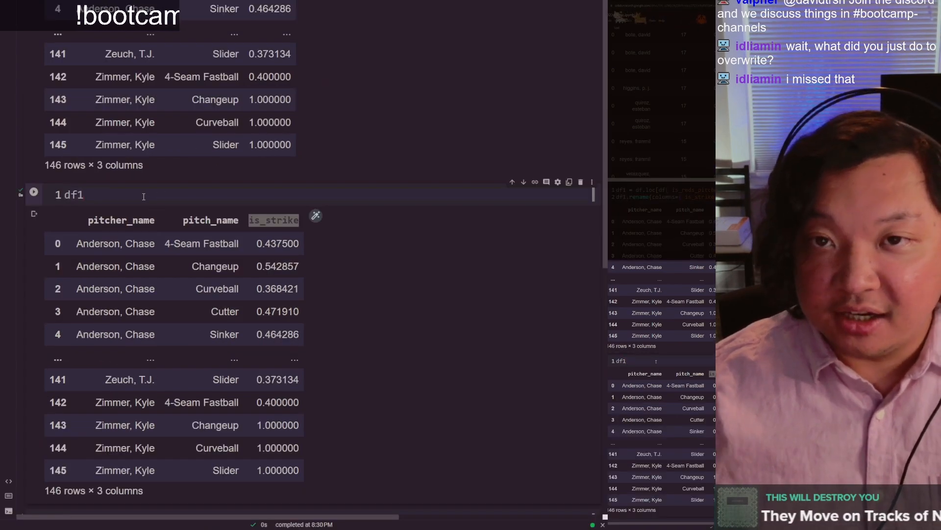
Step: Shorten the df1 output cell to df1.head(), run it and check its third column header against the rename output
left_click(144, 196)
type(".")
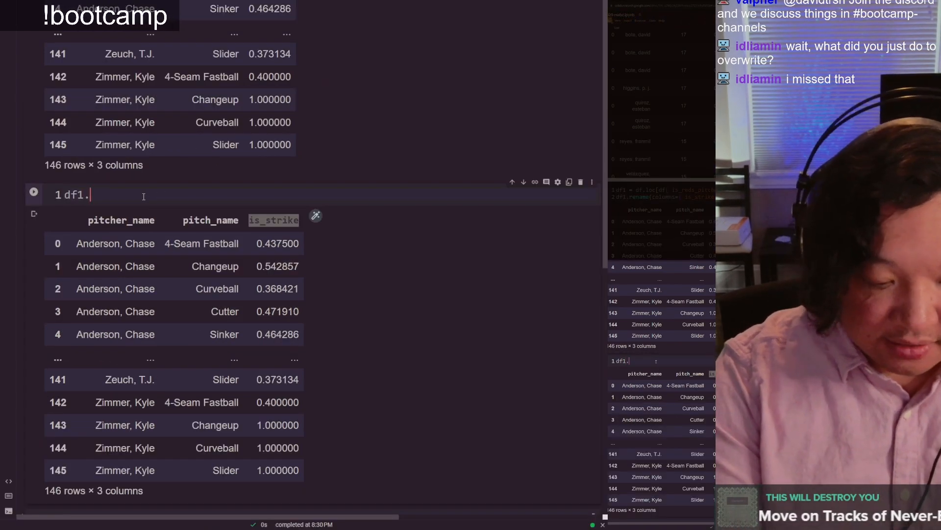
type("head()")
key("ctrl+Return")
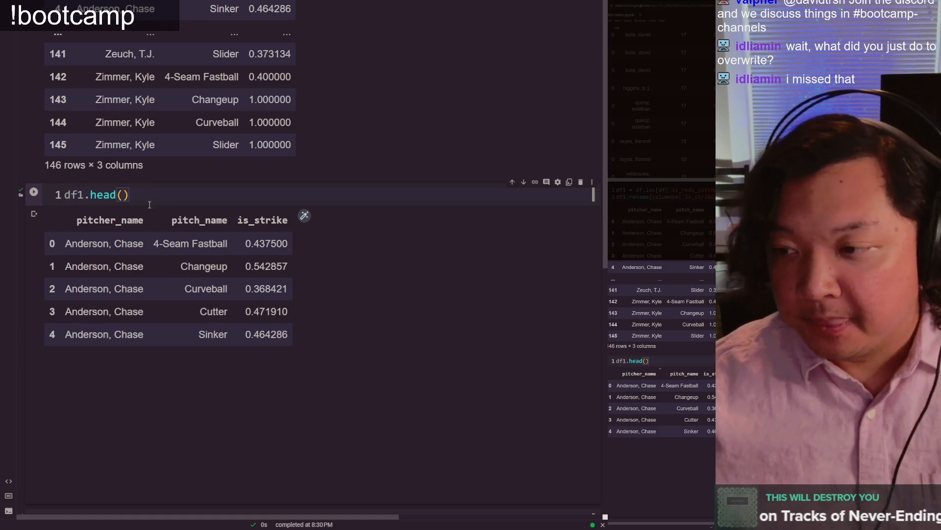
scroll(146, 200, "up", 3)
scroll(244, 274, "down", 3)
scroll(265, 340, "up", 2)
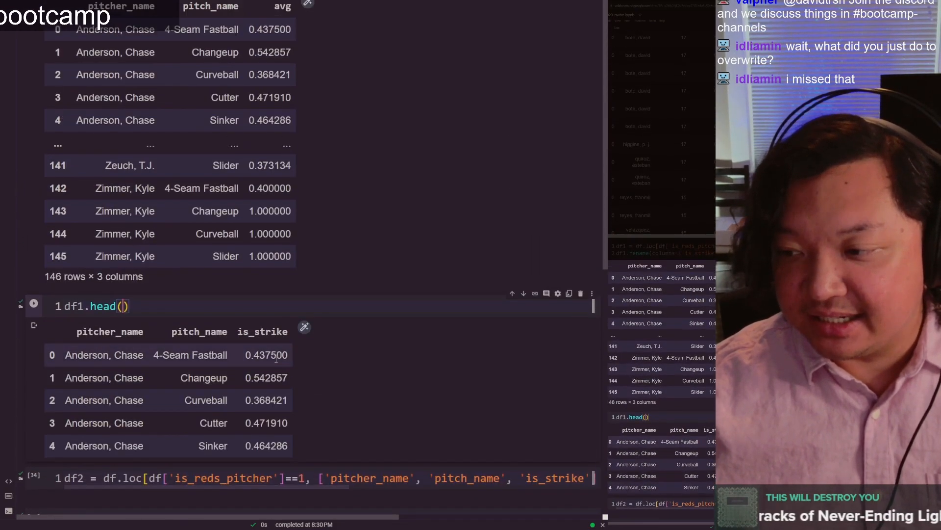
double_click(265, 333)
left_click(265, 334)
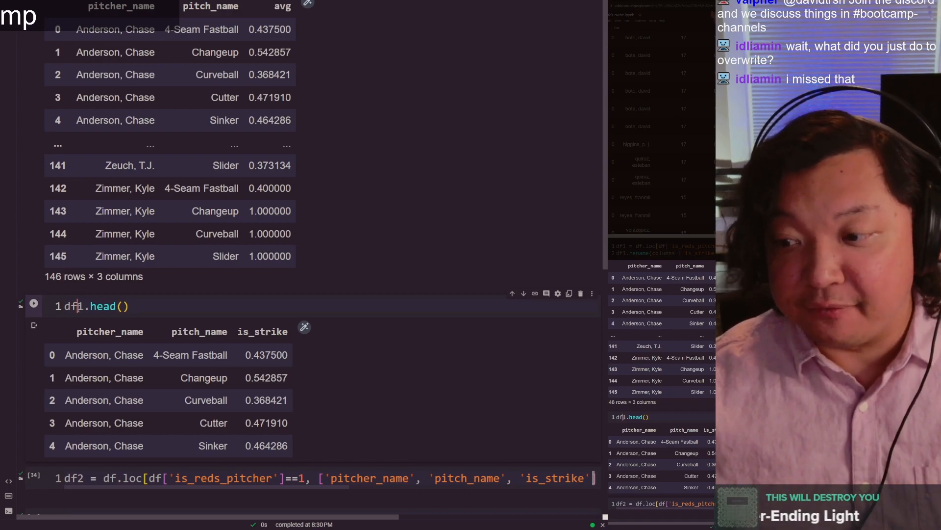
Step: Prefix the rename line in the df1 cell with df1 = so that it overwrites df1
scroll(83, 224, "up", 5)
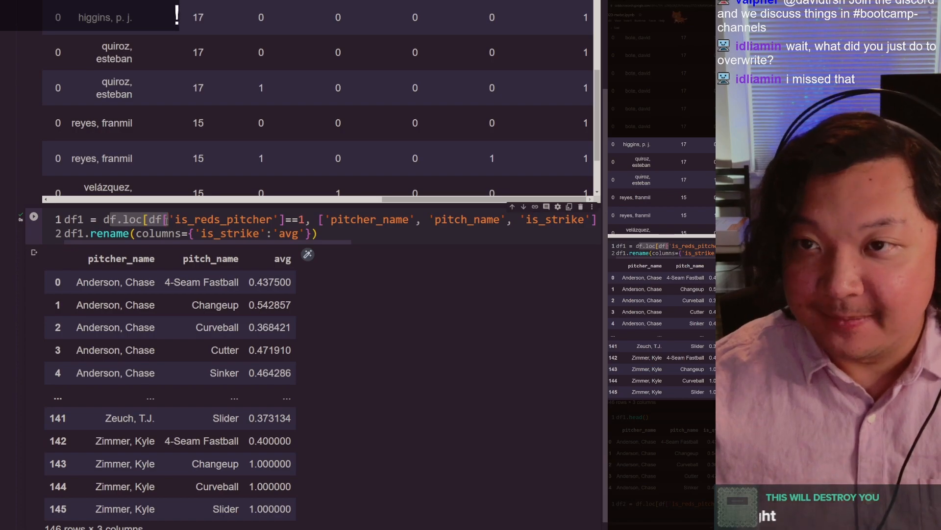
left_click(167, 221)
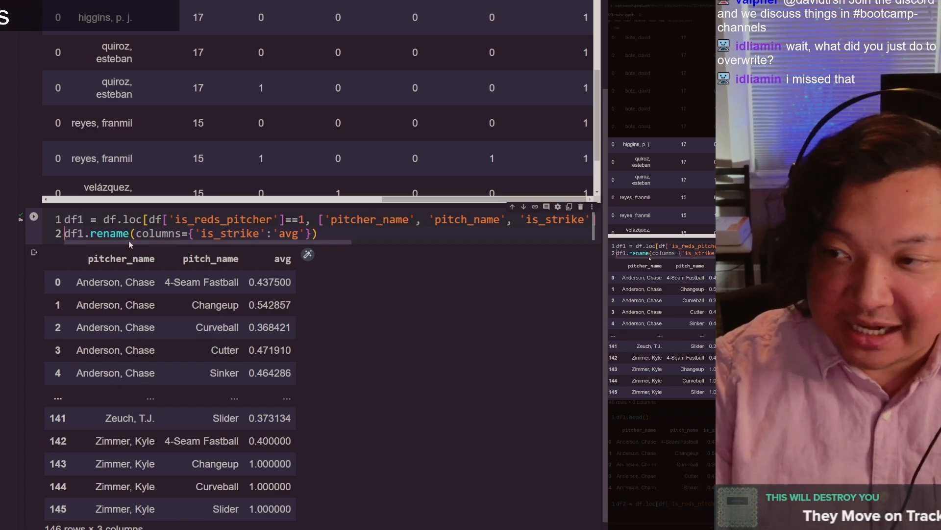
type("df1 =")
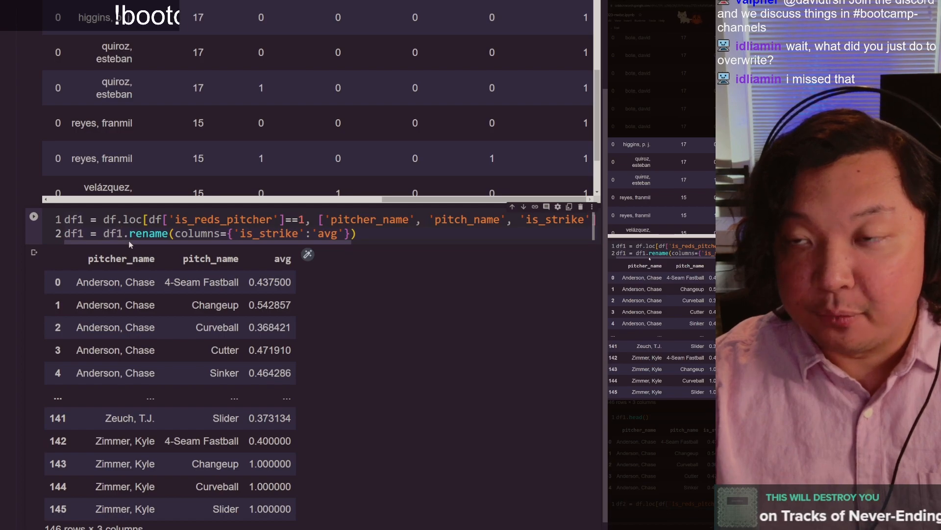
Step: Review the df1.rename arguments: the columns parameter, the original name 'is_strike' and the new name 'avg'
key("Right")
key("ctrl+shift+Right")
key("Right")
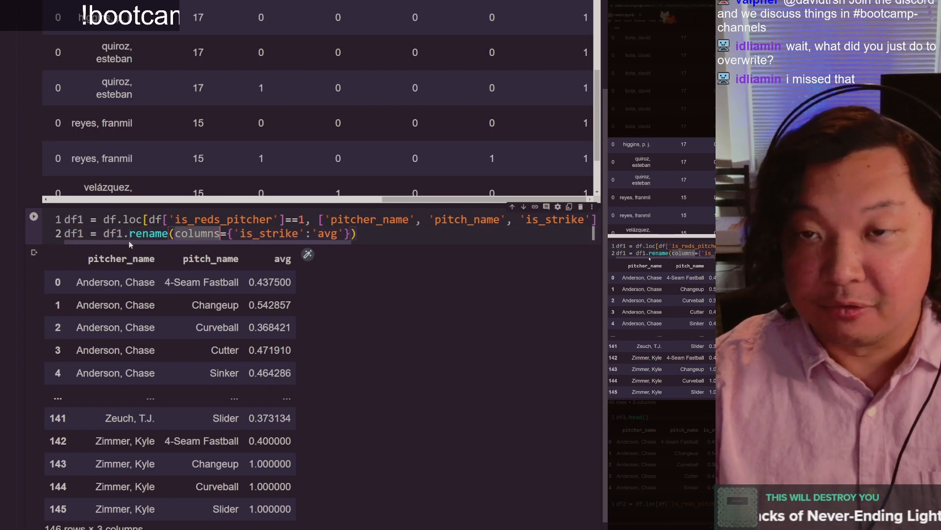
key("ctrl+shift+Right")
key("ctrl+Right")
key("ctrl+Right")
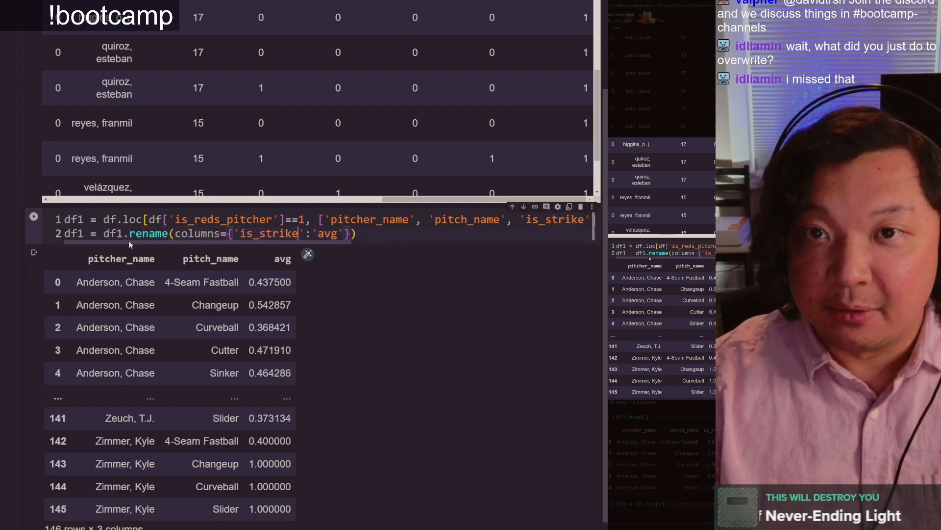
key("ctrl+shift+Left")
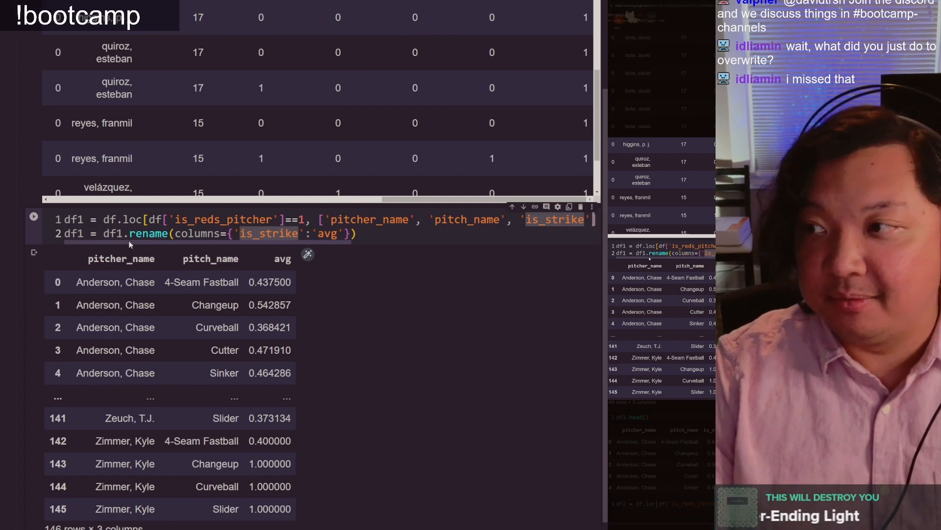
key("ctrl+Right")
key("ctrl+Right")
key("ctrl+shift+Left")
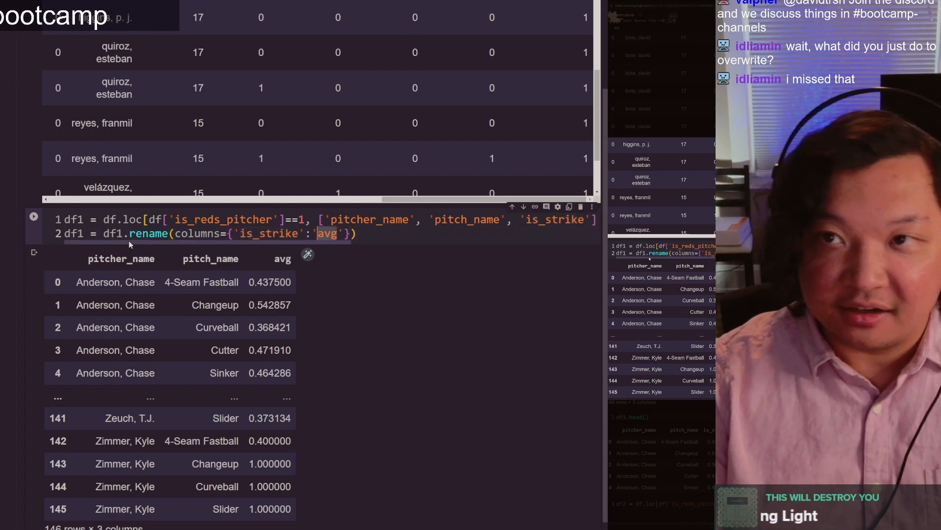
key("Home")
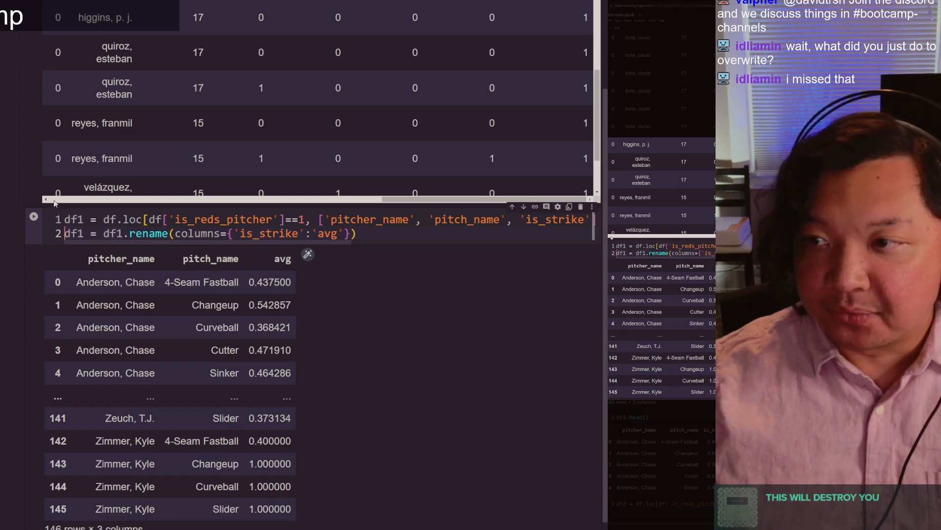
Step: Run the df1 cell with the overwriting rename, rerun df1.head() and check its three column headers
key("ctrl+Return")
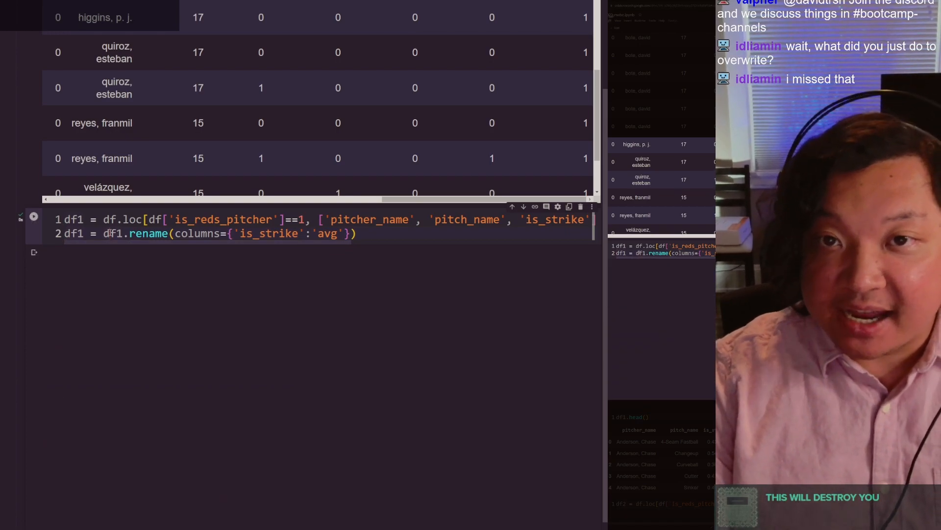
scroll(110, 232, "up", 5)
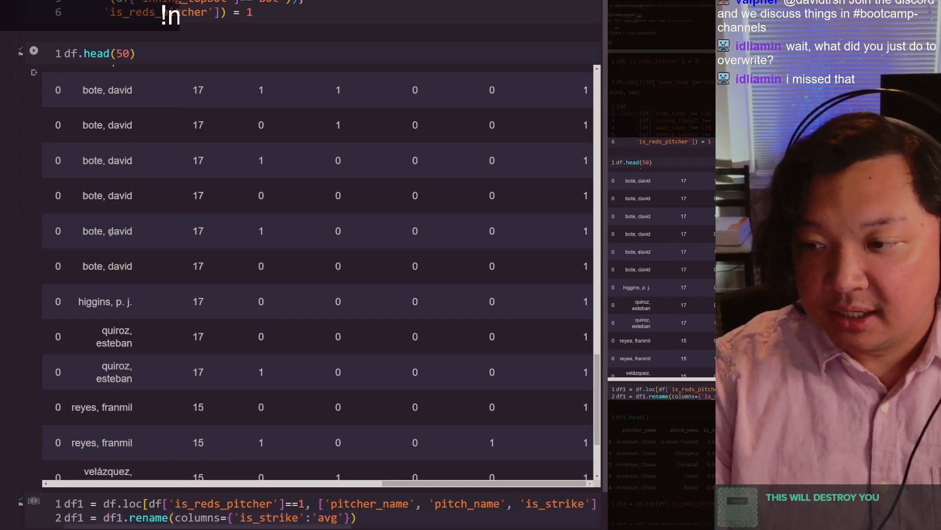
scroll(292, 337, "down", 5)
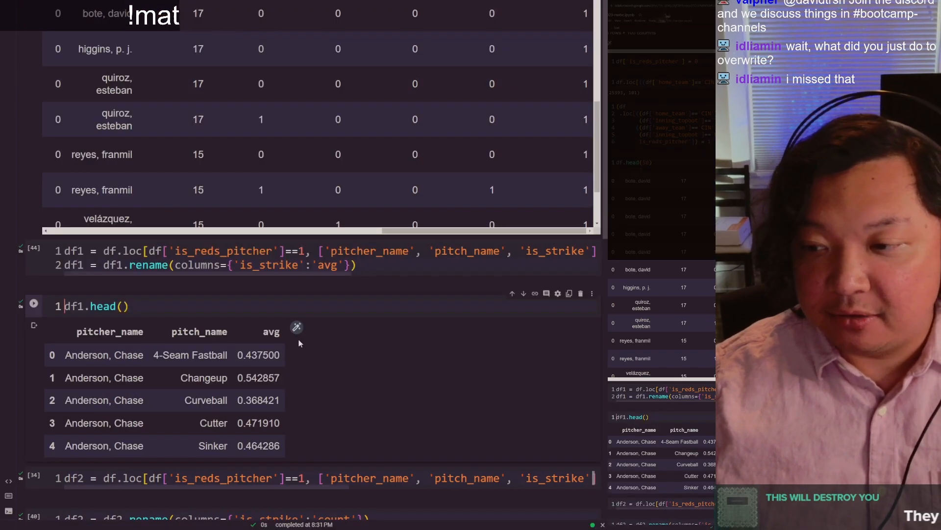
double_click(271, 332)
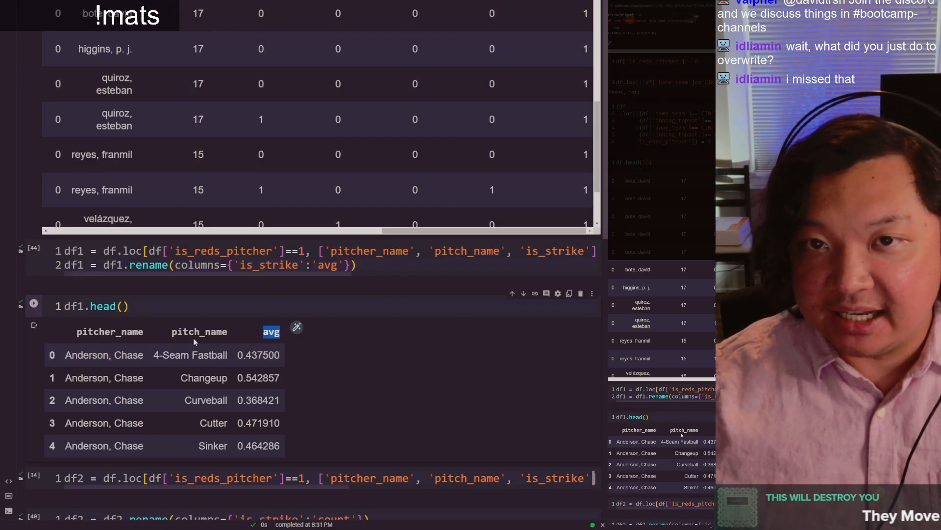
double_click(110, 332)
double_click(199, 332)
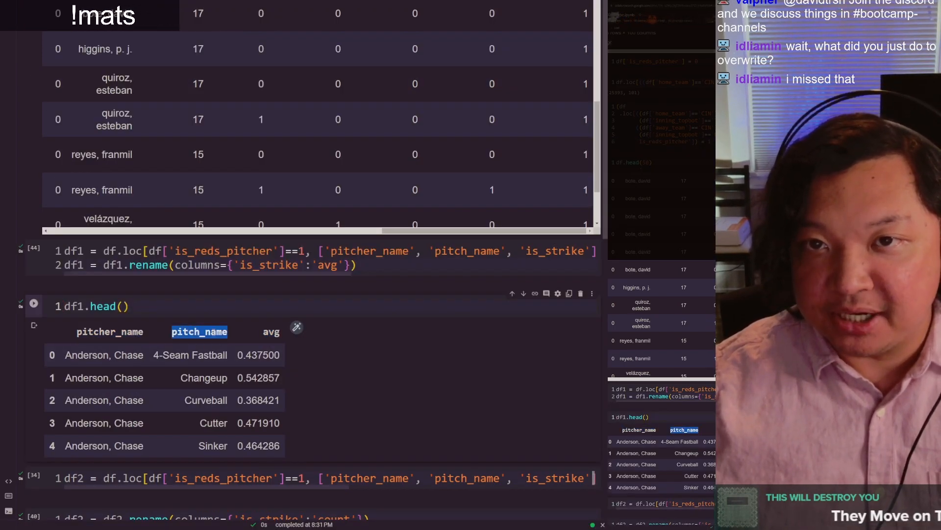
double_click(267, 333)
left_click(268, 333)
Step: Move the df2 = df2.rename(columns={'is_strike':'count'}) statement from its own cell to a second line of the df2 definition cell
scroll(268, 333, "down", 1)
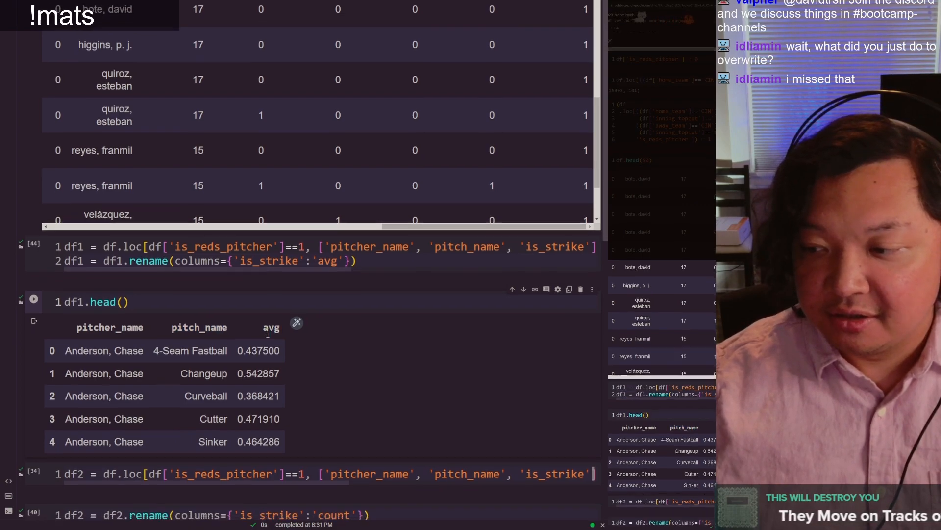
scroll(268, 333, "down", 5)
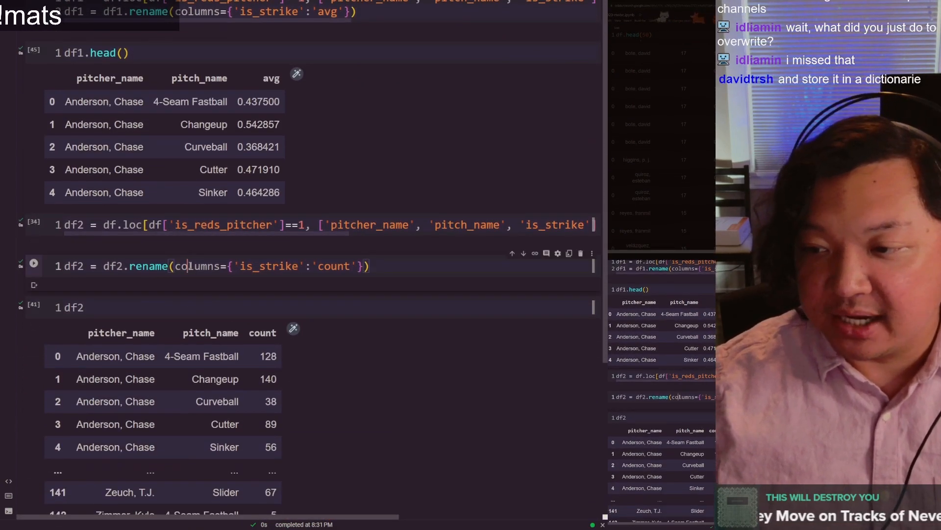
triple_click(188, 266)
key("ctrl+c")
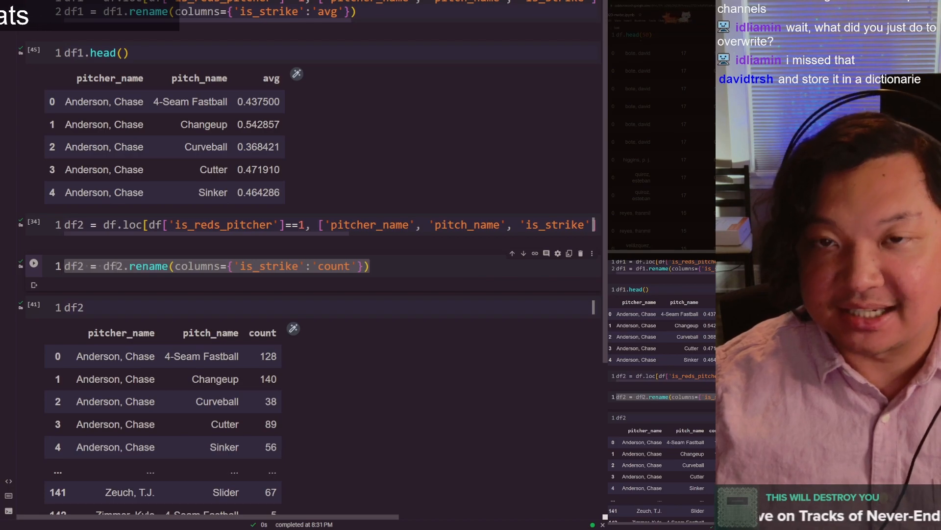
key("BackSpace")
key("Up")
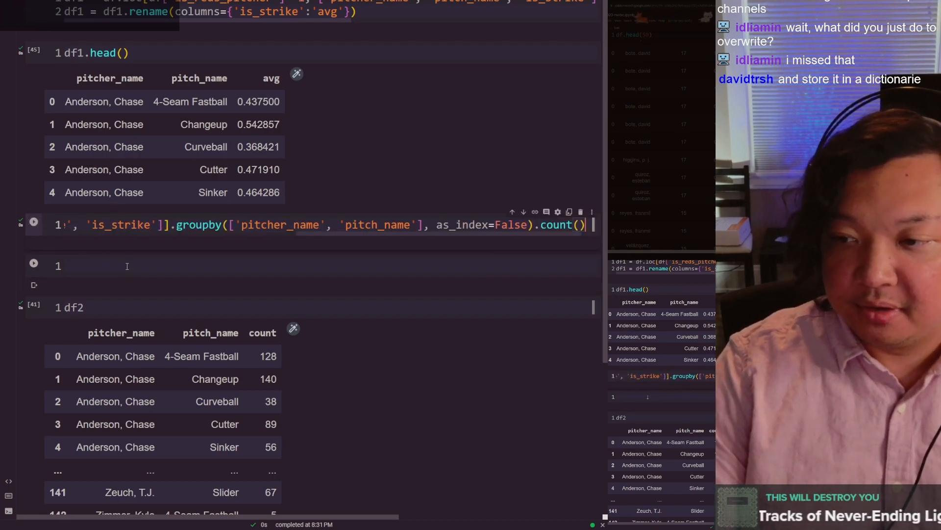
key("Return")
key("ctrl+v")
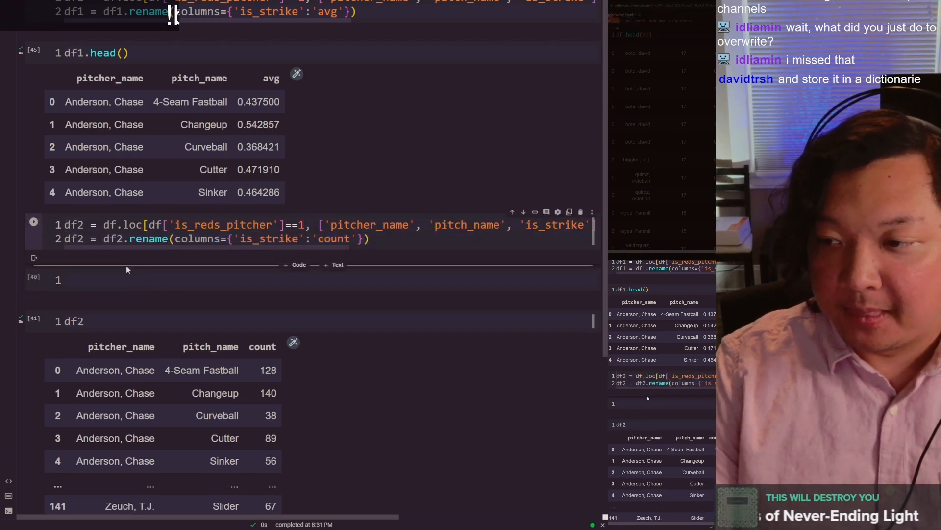
key("shift+End")
key("Home")
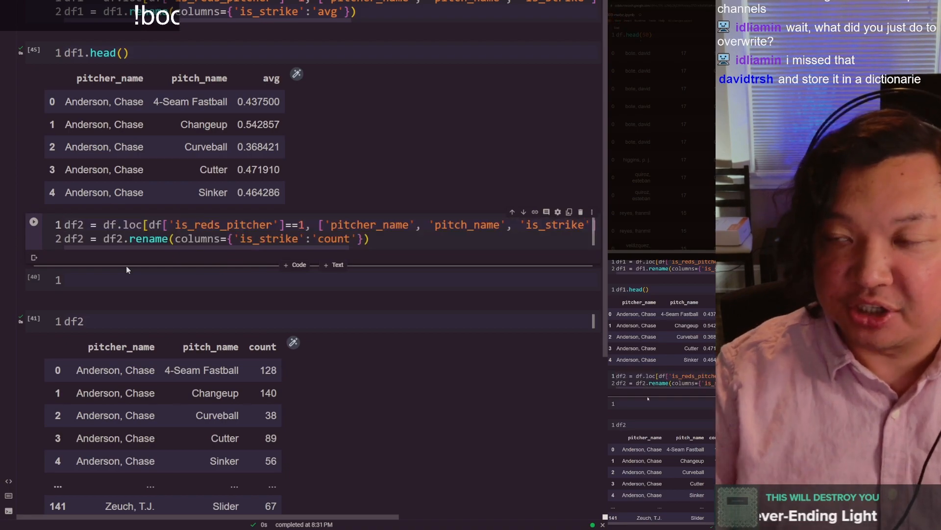
scroll(126, 266, "up", 5)
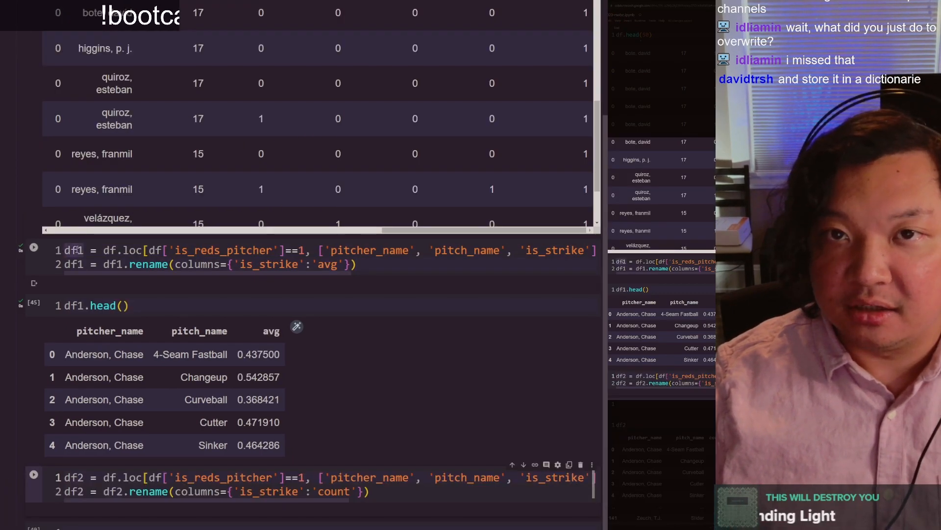
Step: Review the df2 cell: the df.loc definition and the rename arguments columns, 'is_strike' and 'count'
scroll(79, 251, "down", 3)
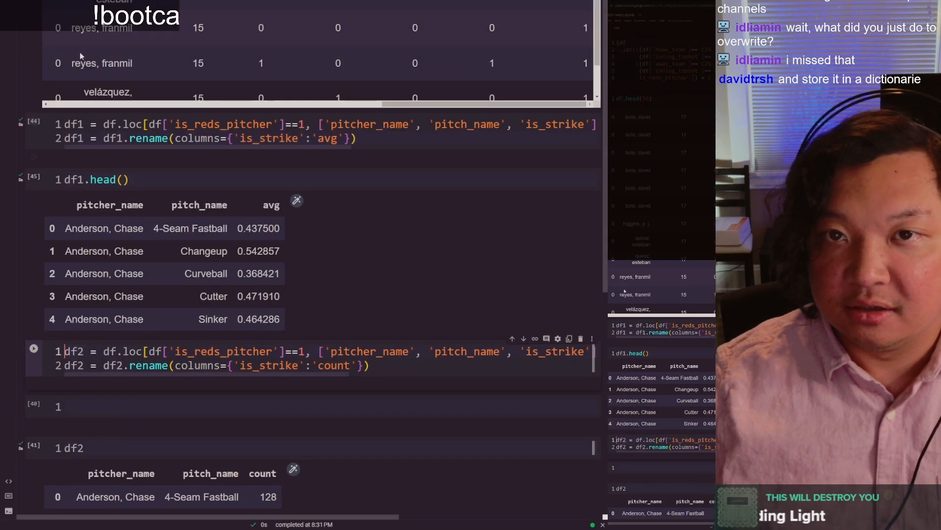
left_click(85, 363)
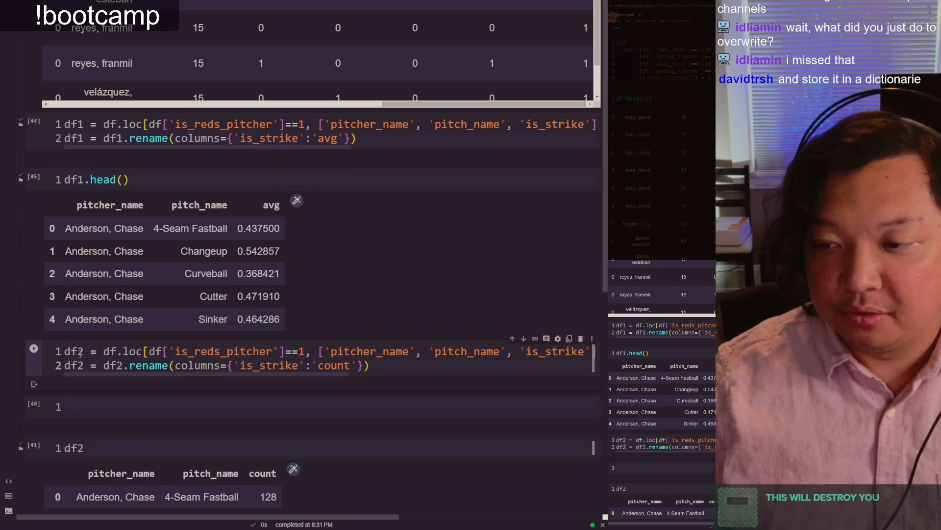
left_click_drag(90, 351, 221, 356)
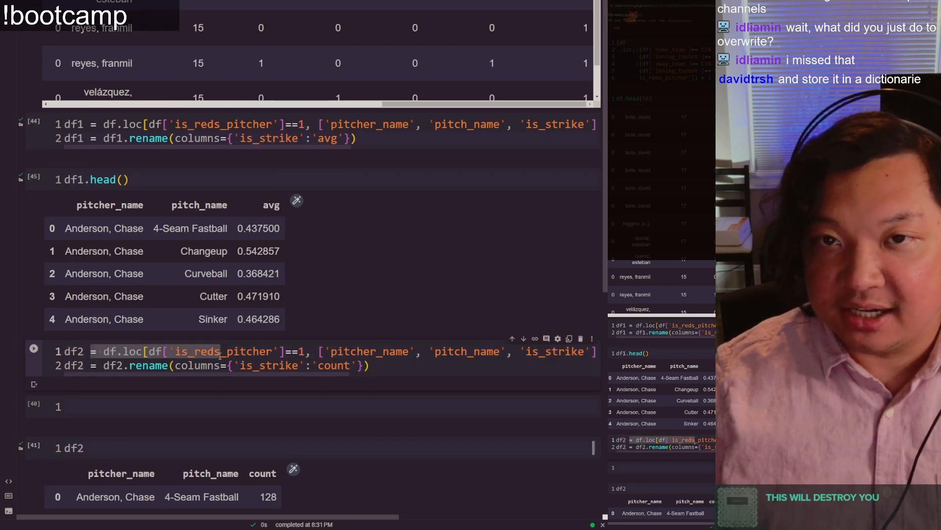
left_click(220, 355)
left_click_drag(104, 365, 216, 366)
double_click(214, 366)
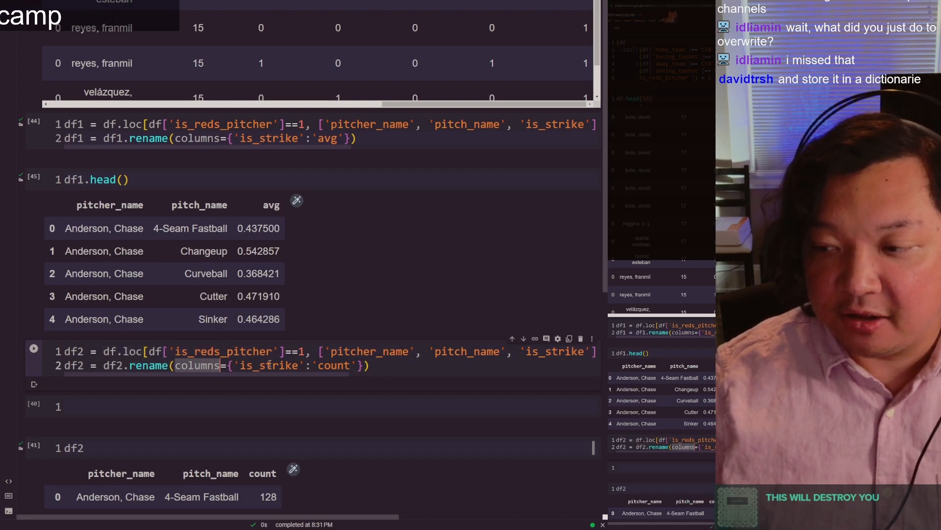
double_click(271, 366)
double_click(334, 366)
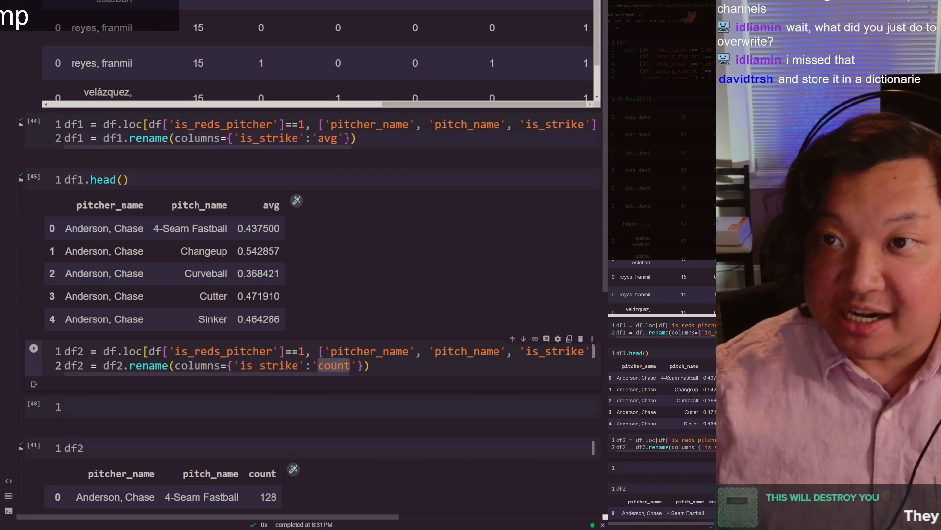
Step: Run the two-line df2 cell, enter df2.head() in the empty cell below it and run that as well
key("shift+Return")
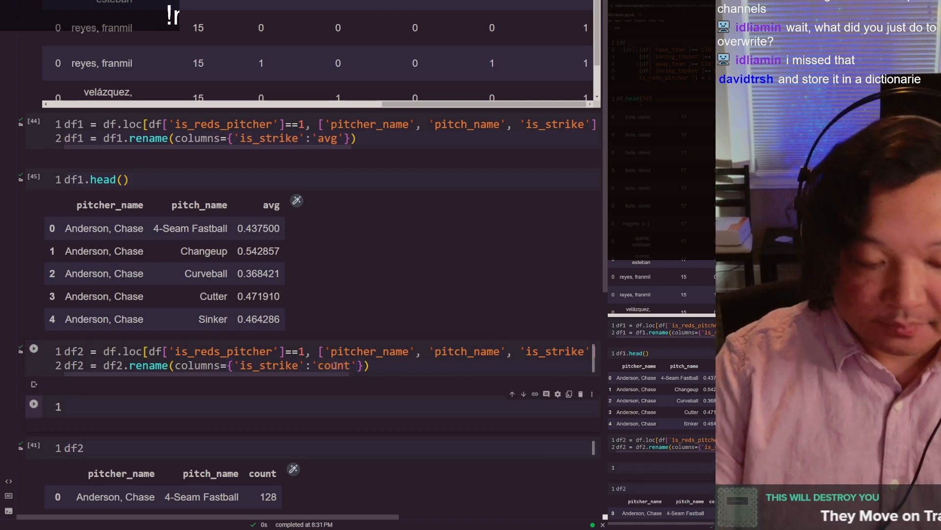
type("df2.head()")
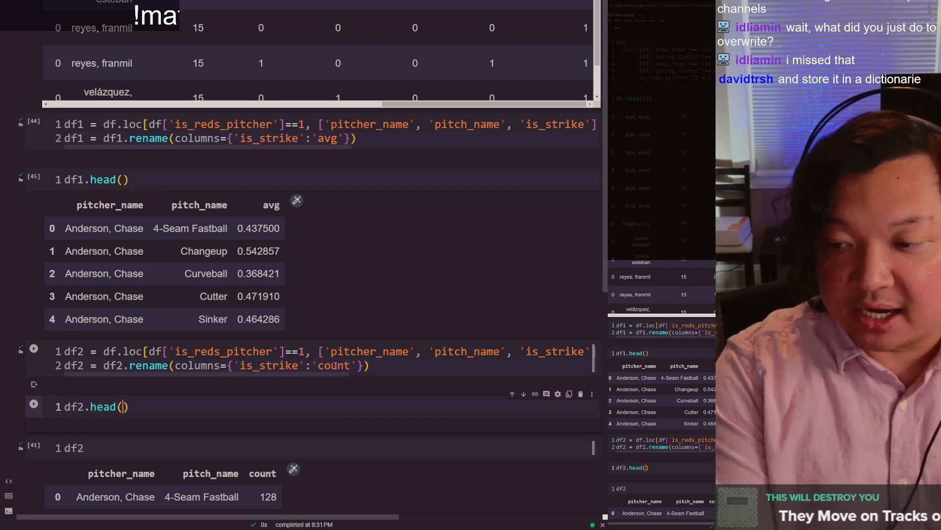
key("ctrl+Return")
scroll(336, 365, "down", 1)
scroll(336, 365, "down", 1)
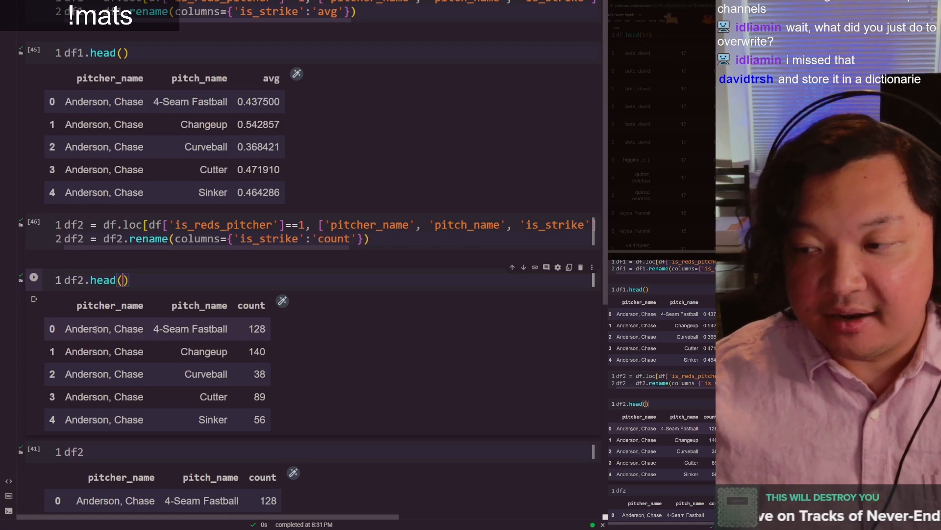
Step: Check the pitcher_name, pitch_name and count headers in the df2.head() output and compare it with the df1 output above
double_click(109, 307)
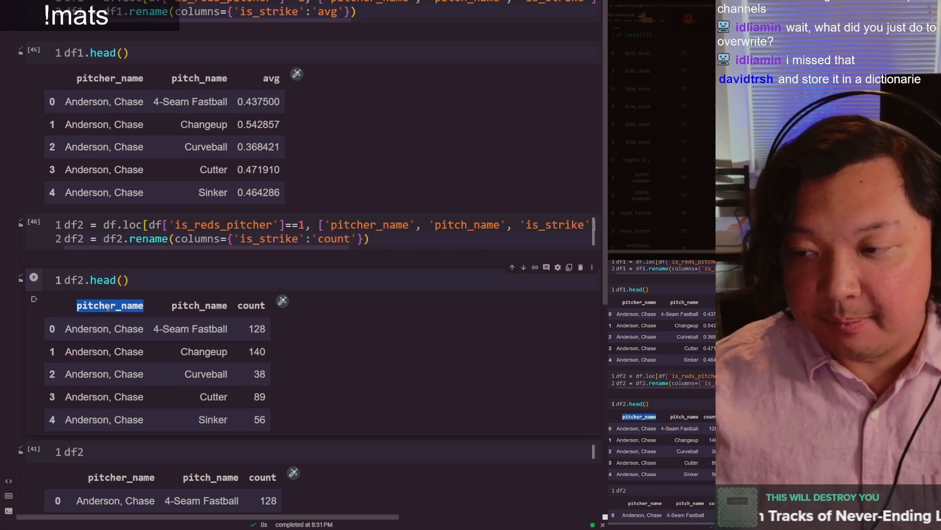
left_click(225, 306)
double_click(223, 306)
left_click(255, 305)
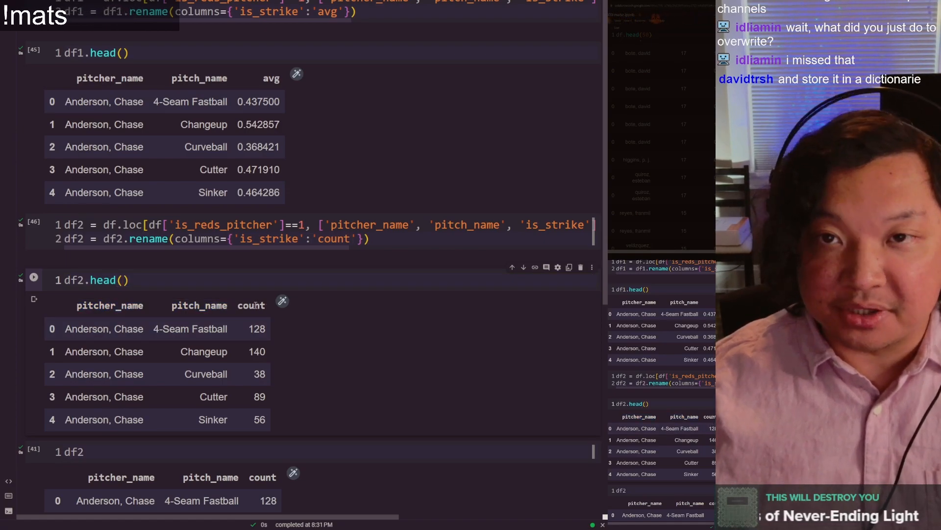
double_click(253, 305)
scroll(251, 317, "up", 1)
left_click(258, 370)
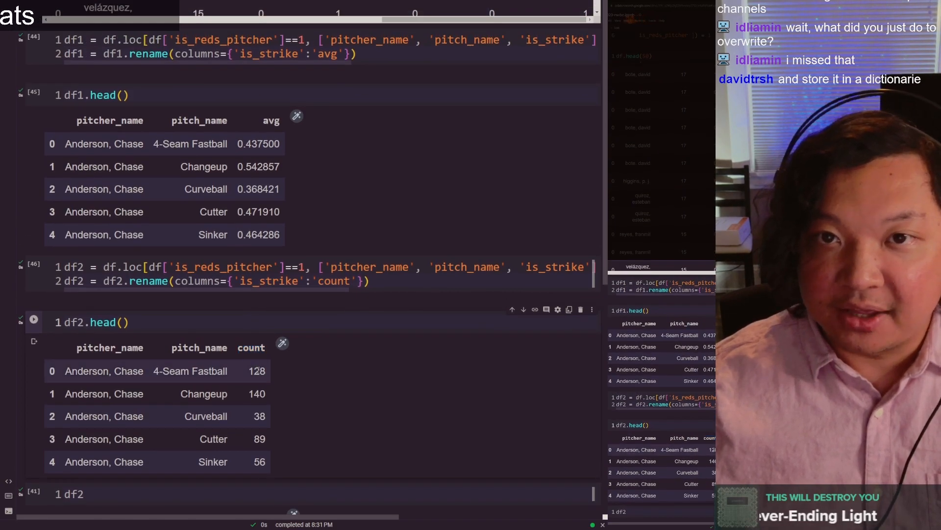
scroll(257, 368, "up", 1)
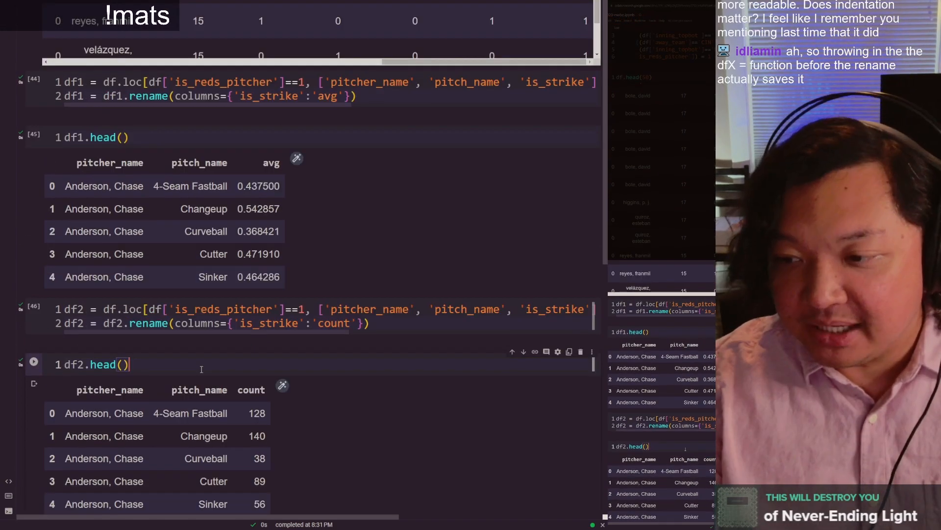
Step: Add a blank line and the comment "# this is where we rename" above the rename statement in the df2 cell
left_click(64, 323)
key("Return")
key("Return")
key("Up")
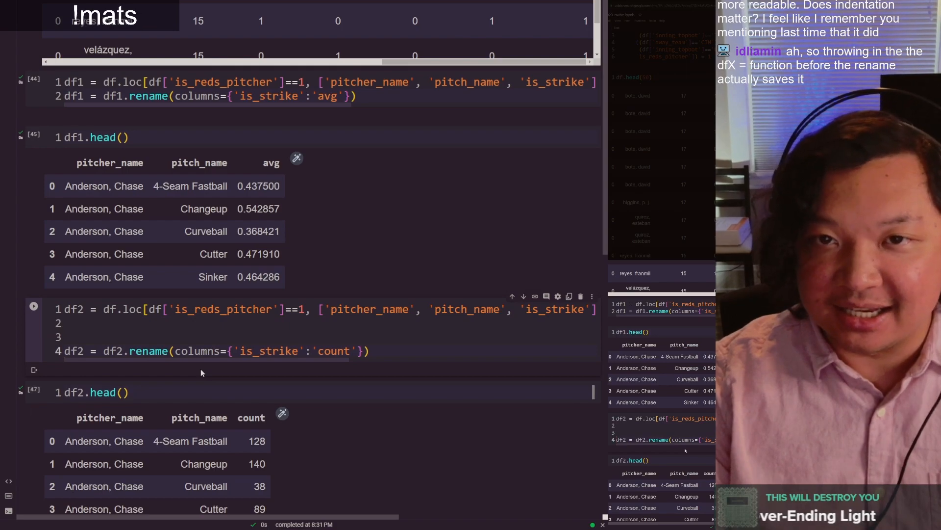
type("#")
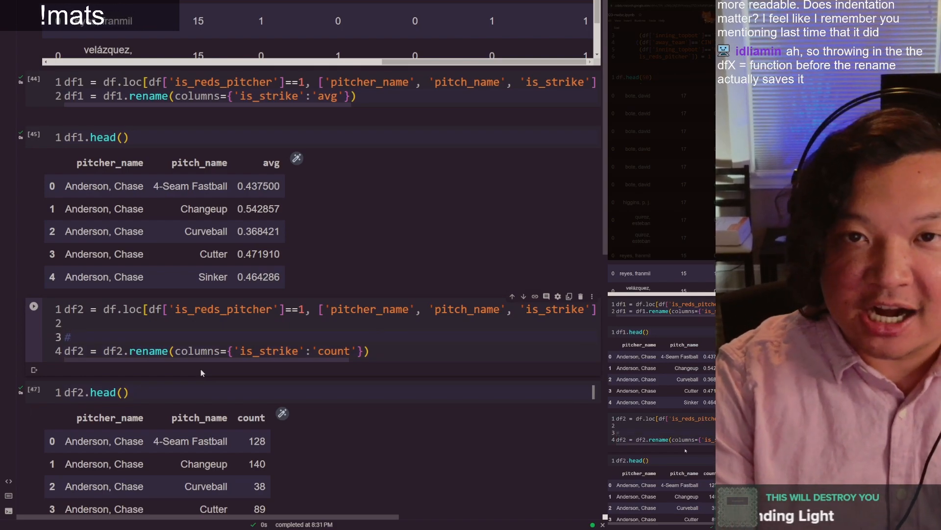
type(" thi")
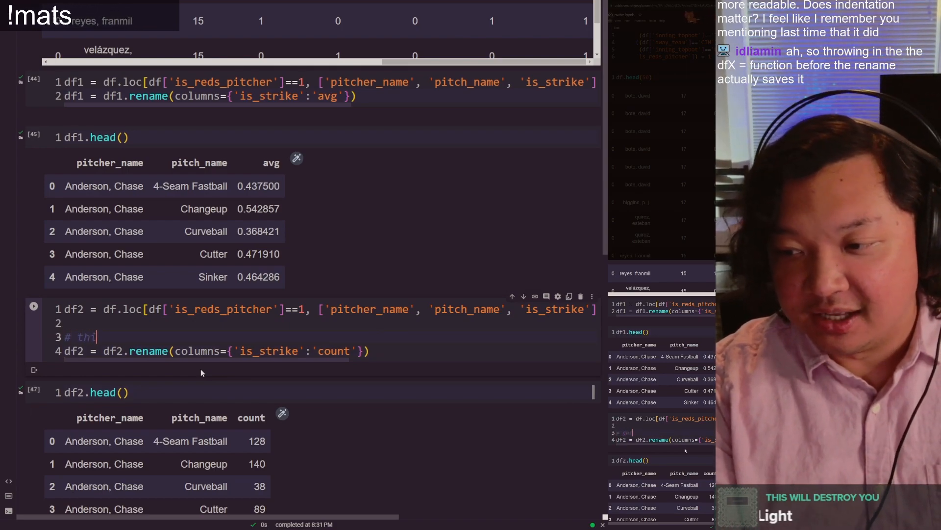
type("s is where we rename")
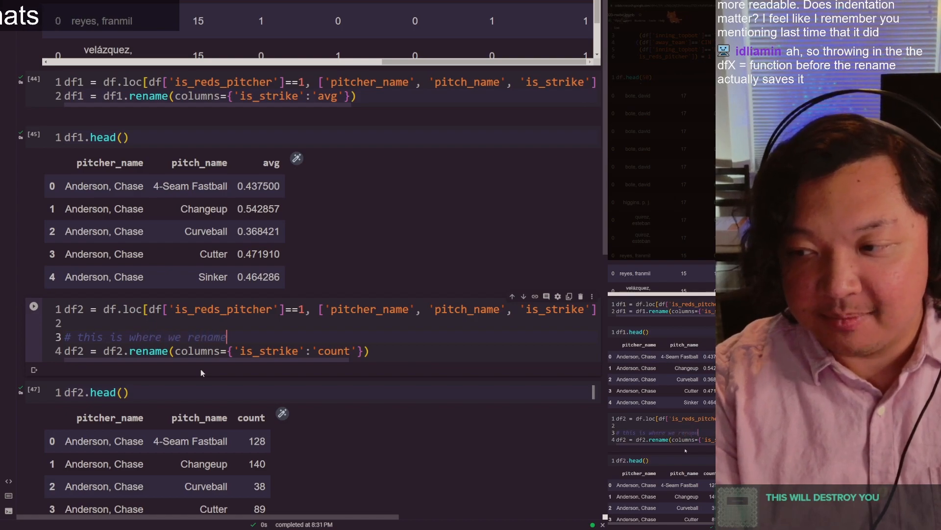
key("Home")
key("shift+Right")
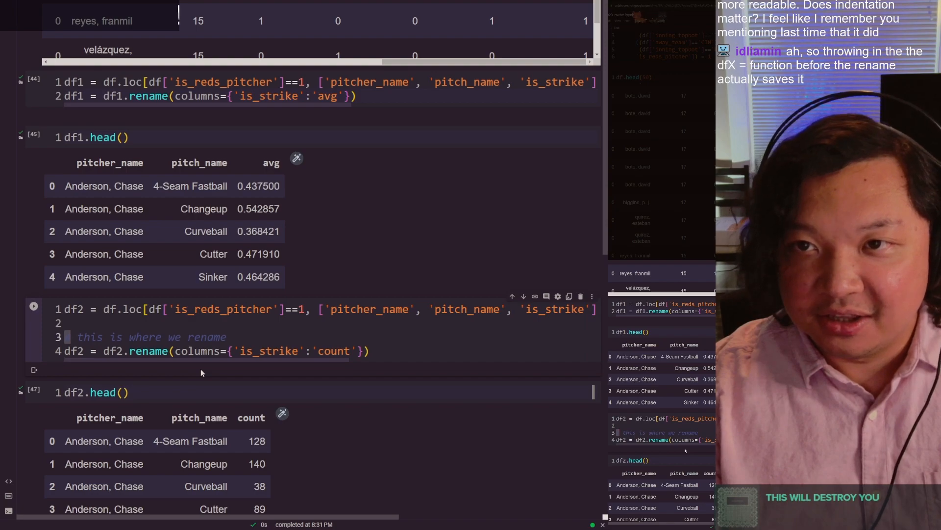
key("Right")
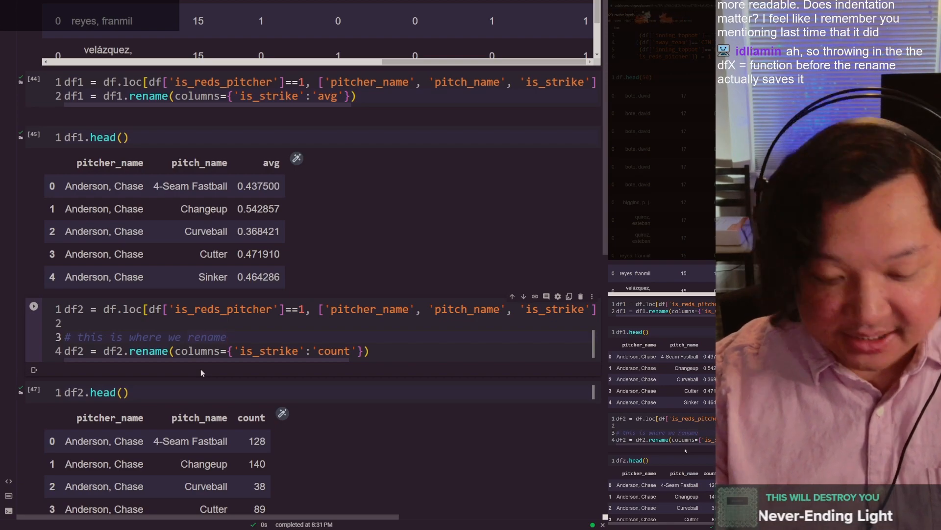
Step: Rerun the commented df2 cell and the df2.head() cell below it
key("Down")
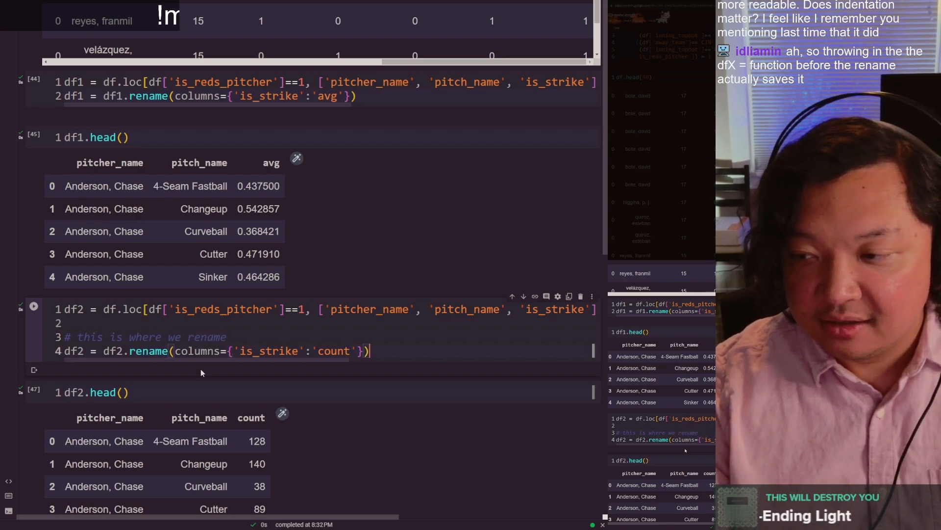
key("Down")
scroll(201, 373, "down", 2)
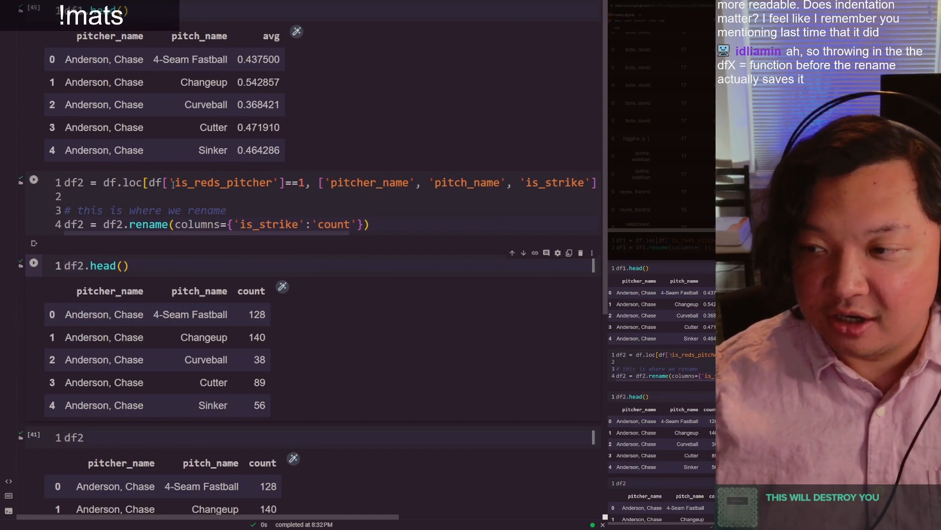
left_click(210, 225)
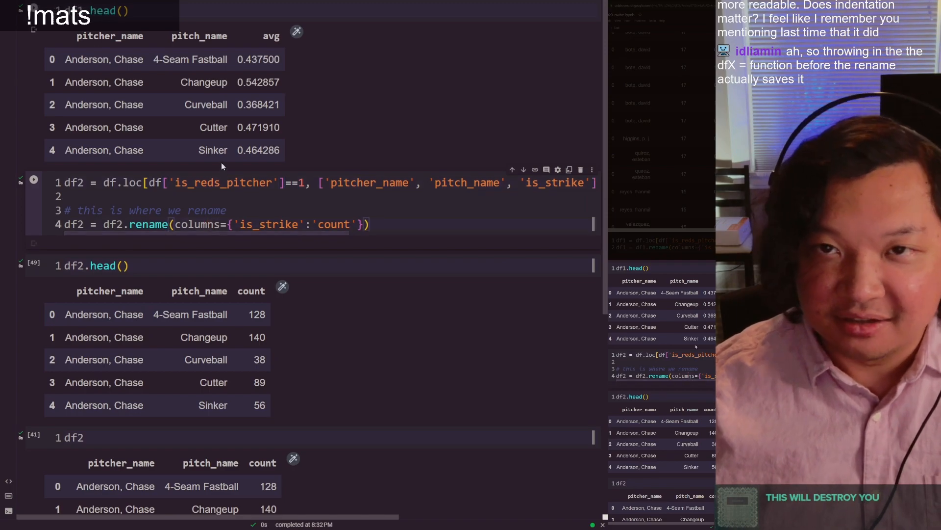
Step: Delete the df2 expression from the last cell and run the emptied cell to clear its output table
scroll(174, 301, "down", 3)
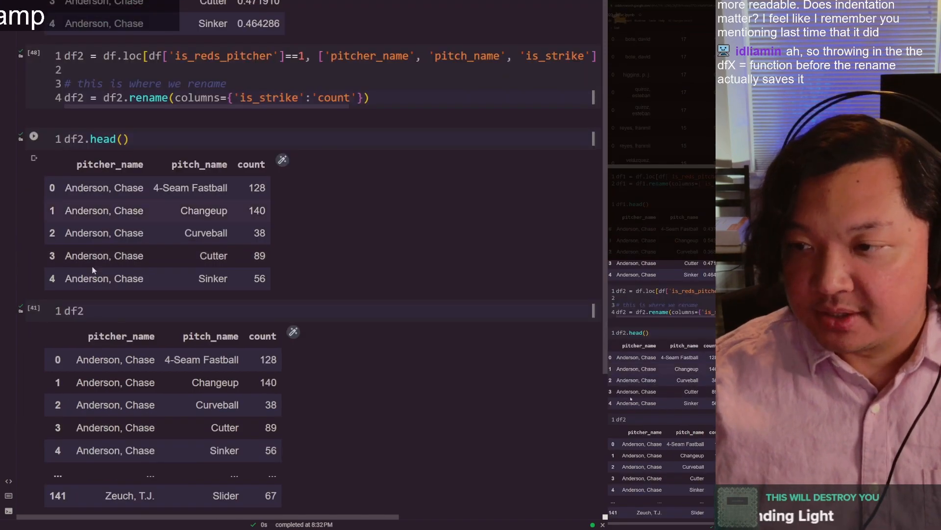
left_click(99, 306)
key("BackSpace")
key("BackSpace")
key("BackSpace")
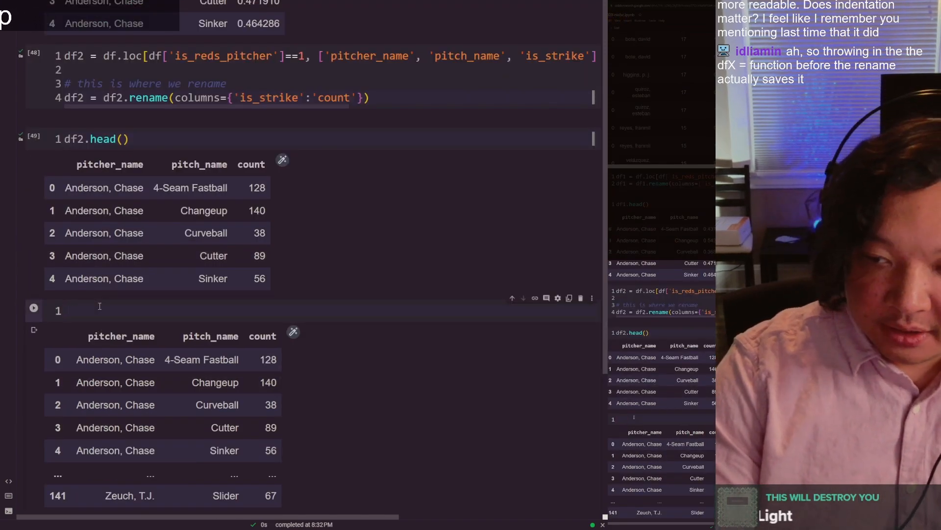
key("ctrl+Return")
Step: Compare the df1 and df2 preview tables, focusing on the avg and count column headers
scroll(113, 132, "up", 5)
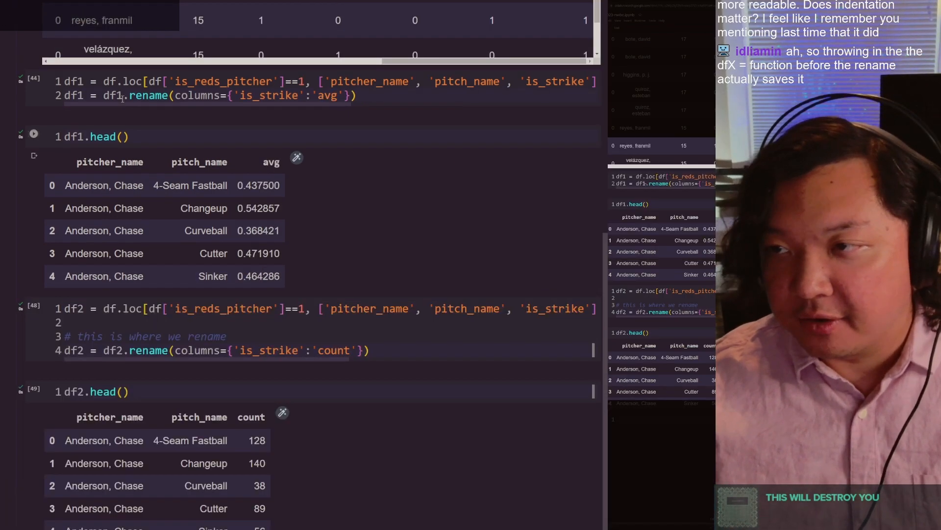
scroll(93, 59, "down", 5)
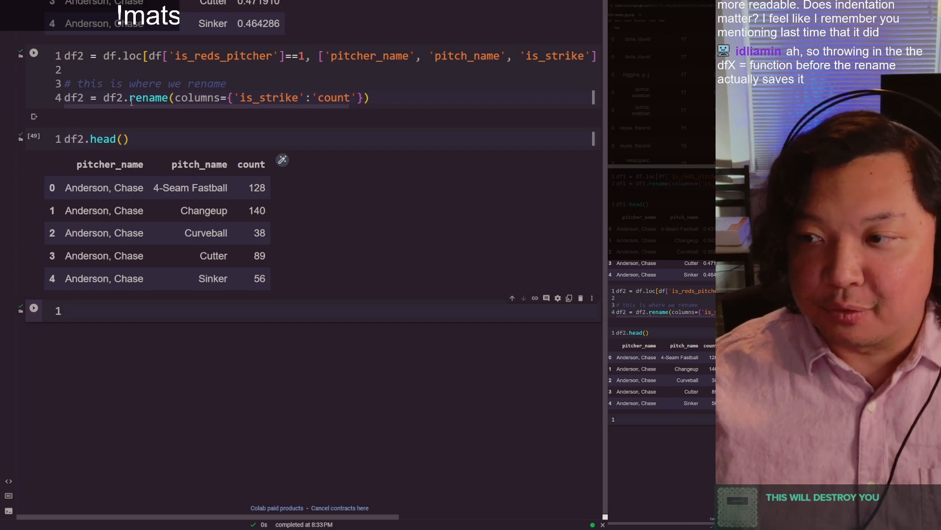
scroll(288, 132, "up", 3)
double_click(271, 36)
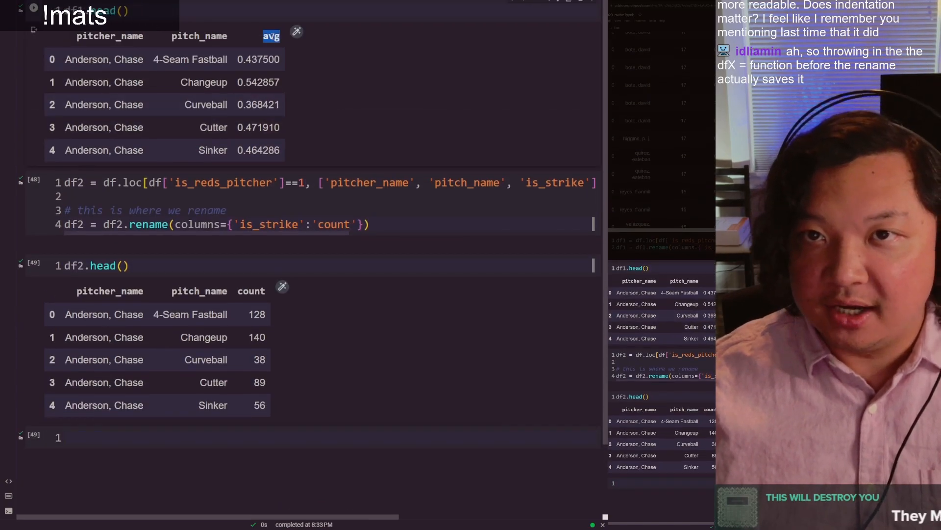
double_click(252, 291)
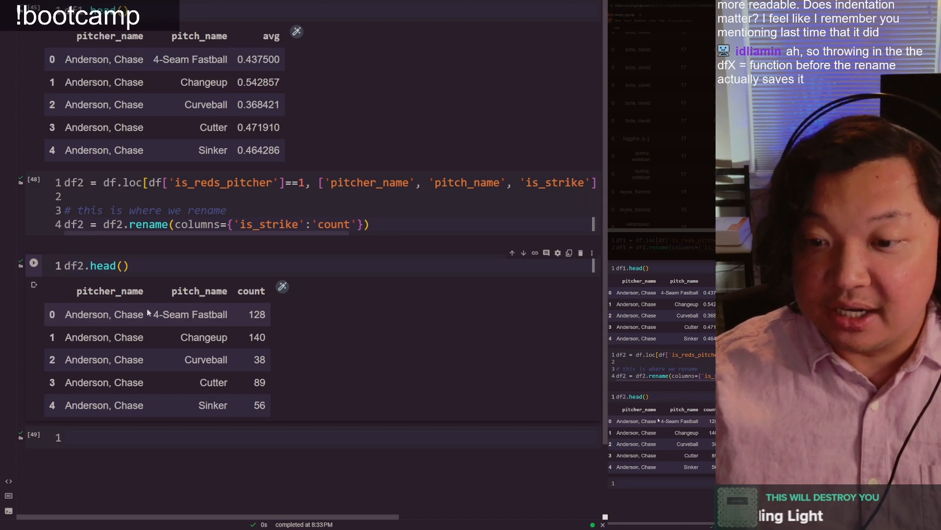
Step: Enter df1.merge(df2) in the empty last cell, run it and look through the merged table down to its row count
left_click(131, 431)
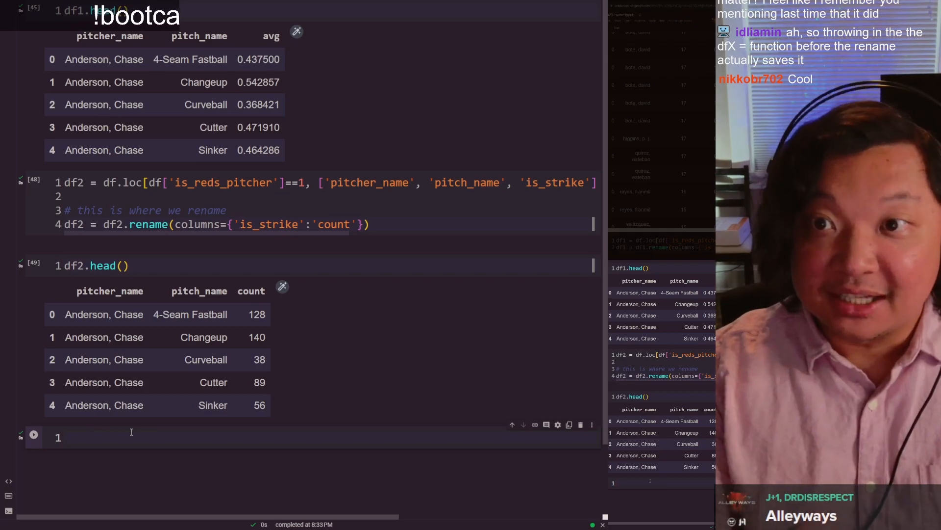
type("df")
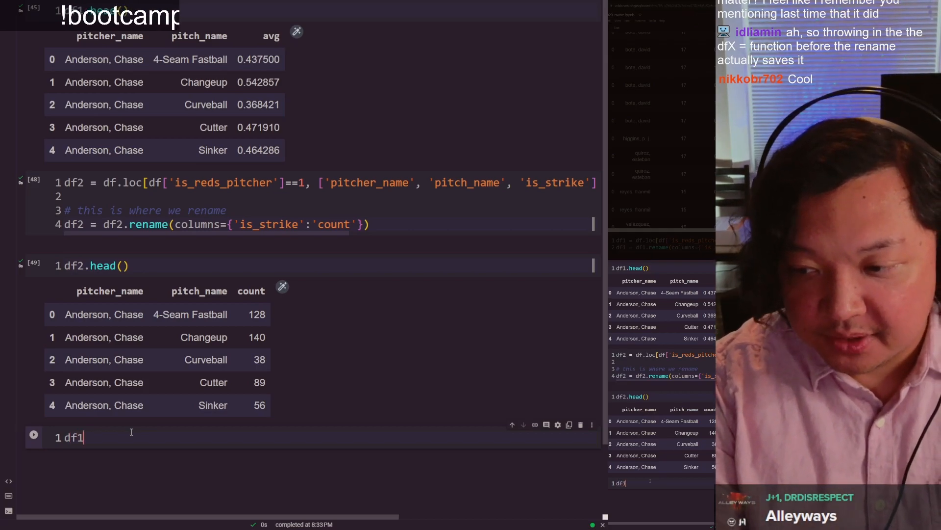
type("1")
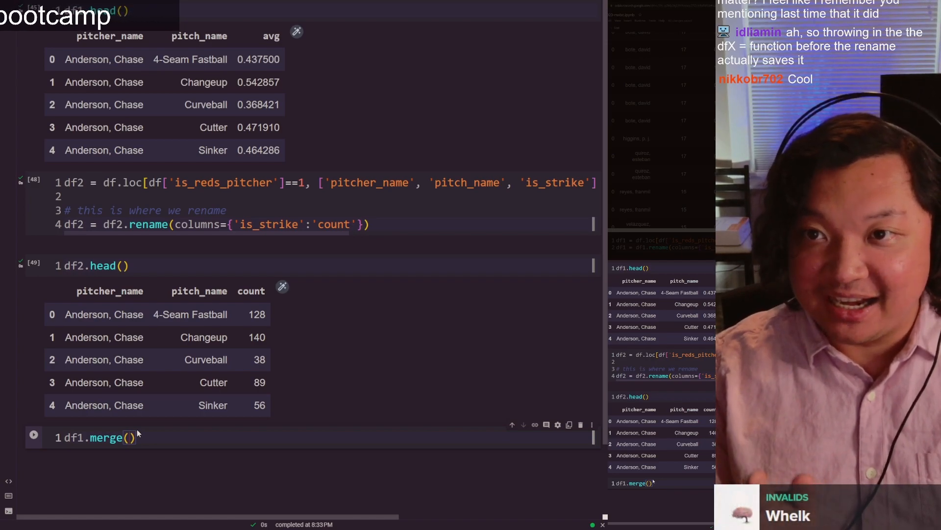
type("df2")
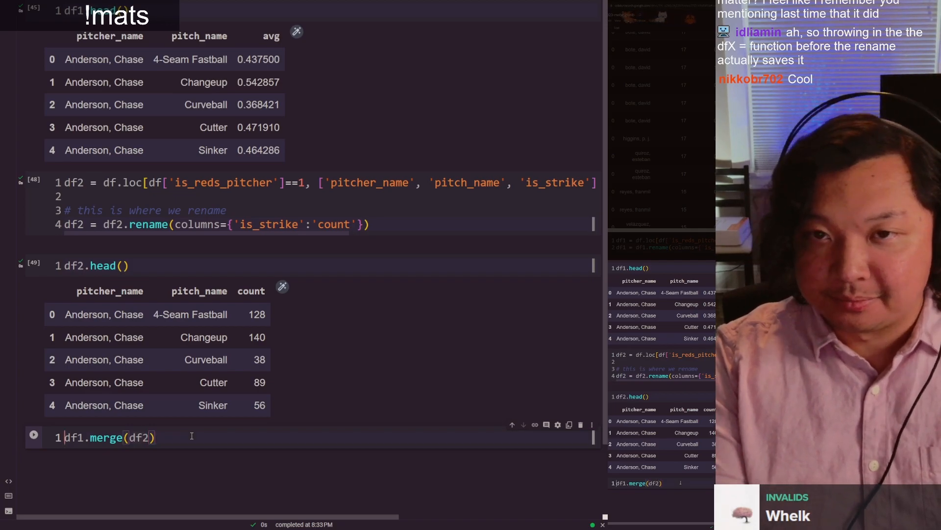
key("shift+Return")
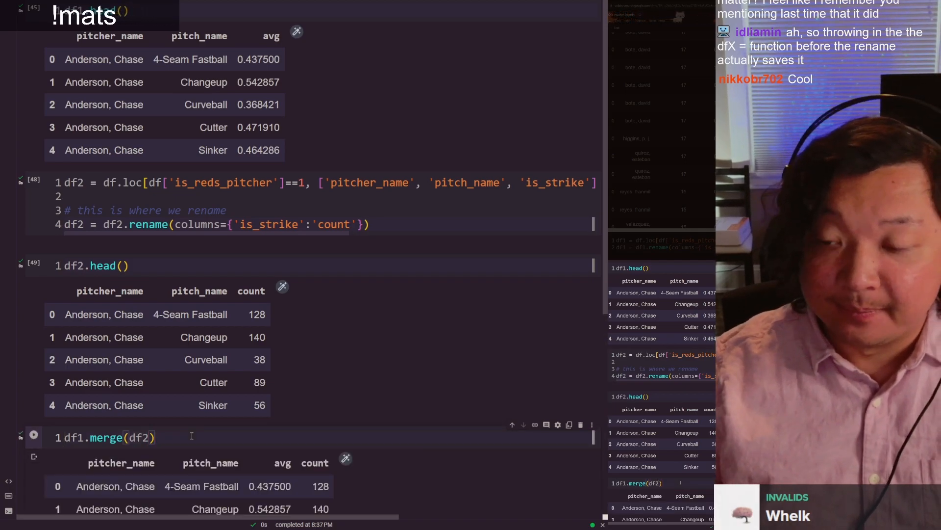
scroll(192, 436, "down", 2)
scroll(193, 434, "down", 3)
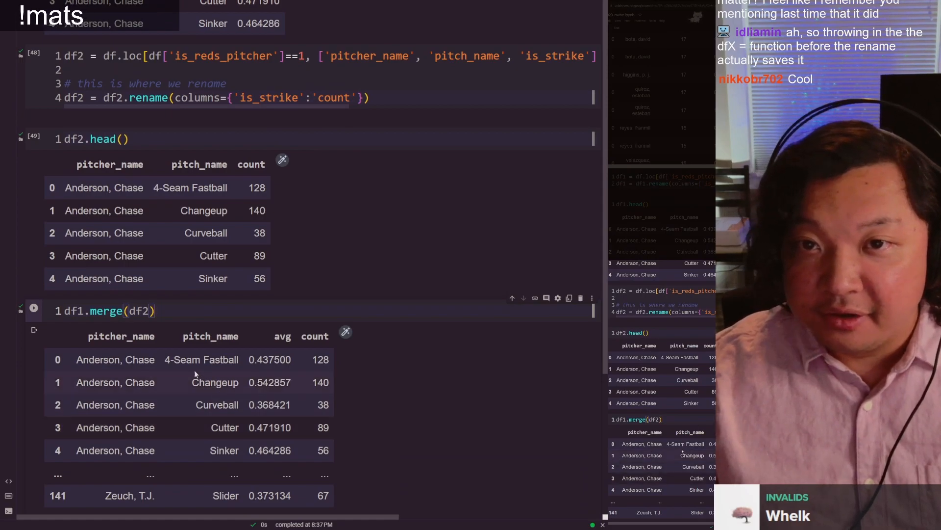
scroll(178, 344, "up", 2)
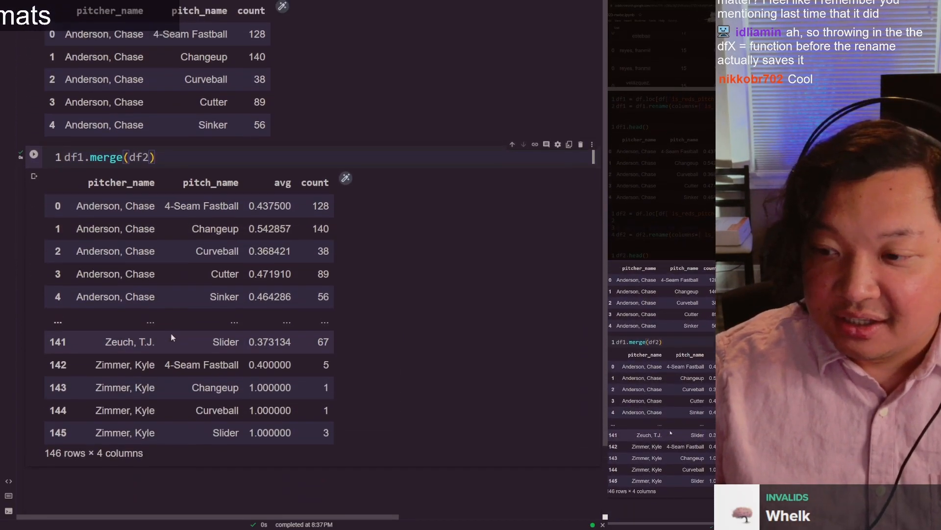
scroll(69, 439, "down", 2)
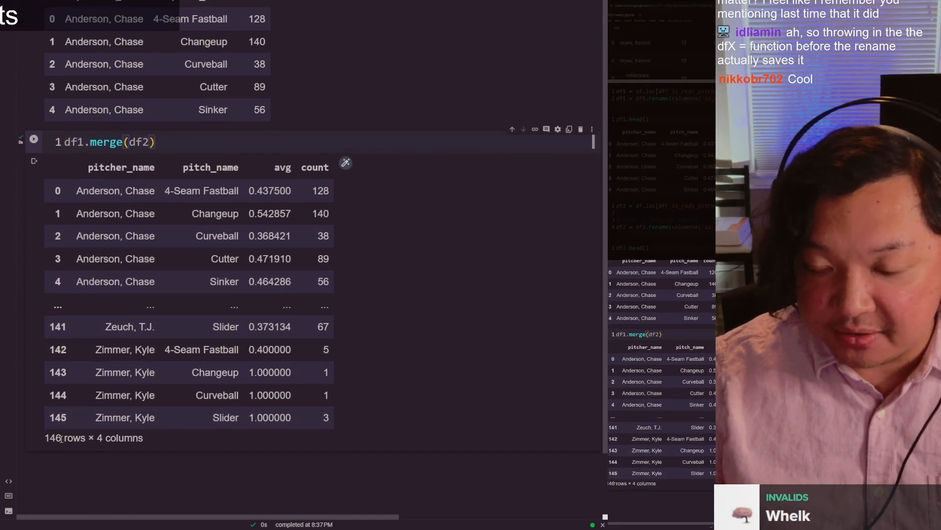
Step: Examine the first row of the merged table and compare it with the df2 preview above it
scroll(61, 438, "up", 1)
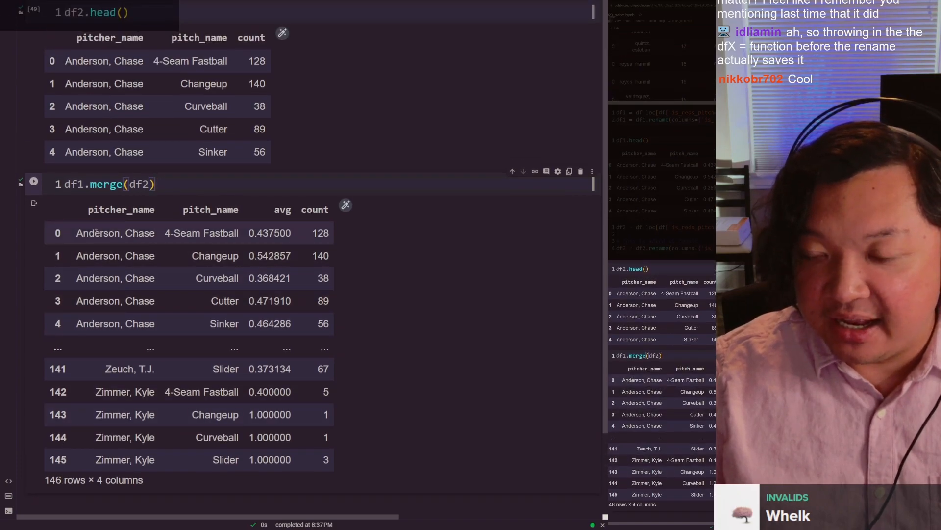
scroll(97, 231, "up", 2)
left_click_drag(89, 317, 193, 318)
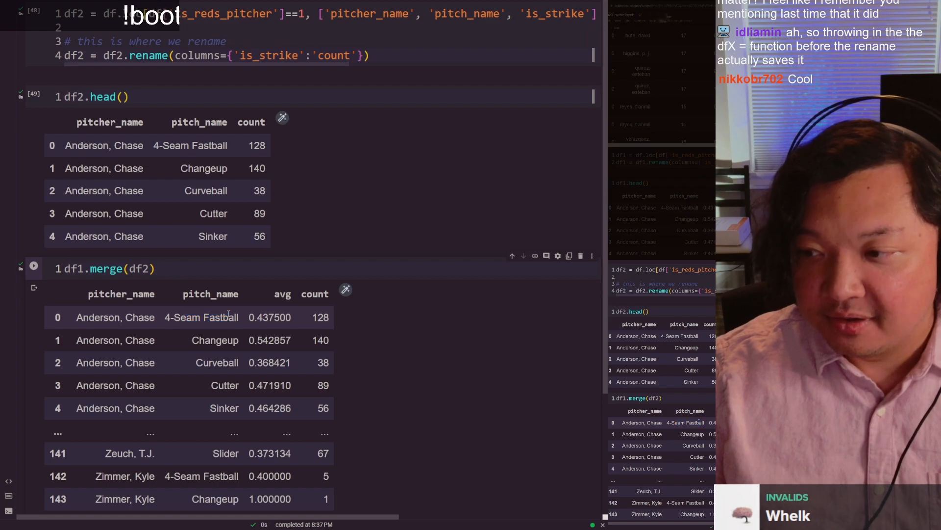
double_click(326, 320)
left_click(326, 320)
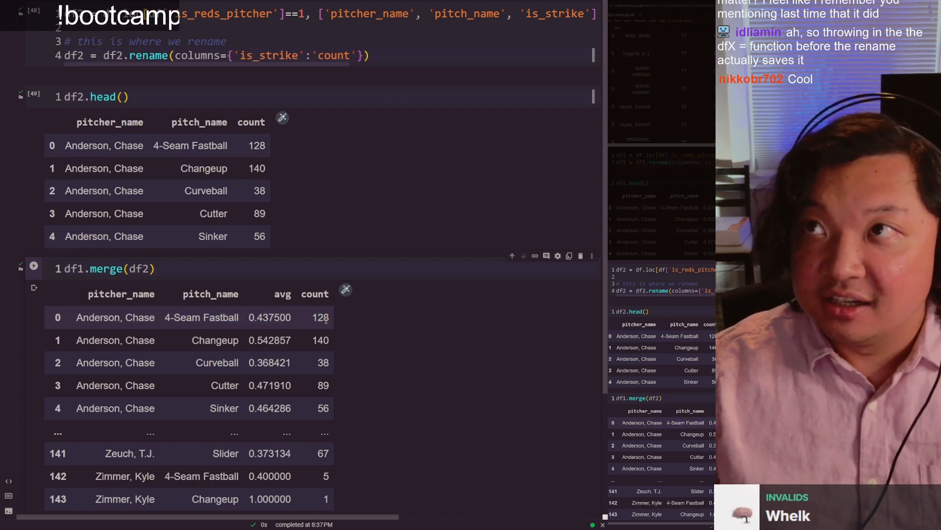
key("ctrl+Tab")
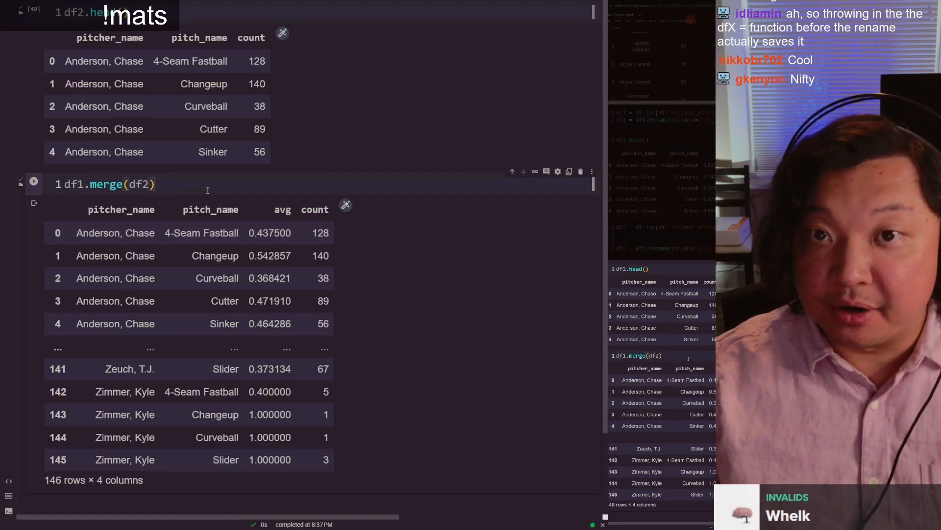
Step: Compare the rename lines in the df1 and df2 cells, focusing on the new names given to is_strike
scroll(208, 191, "up", 8)
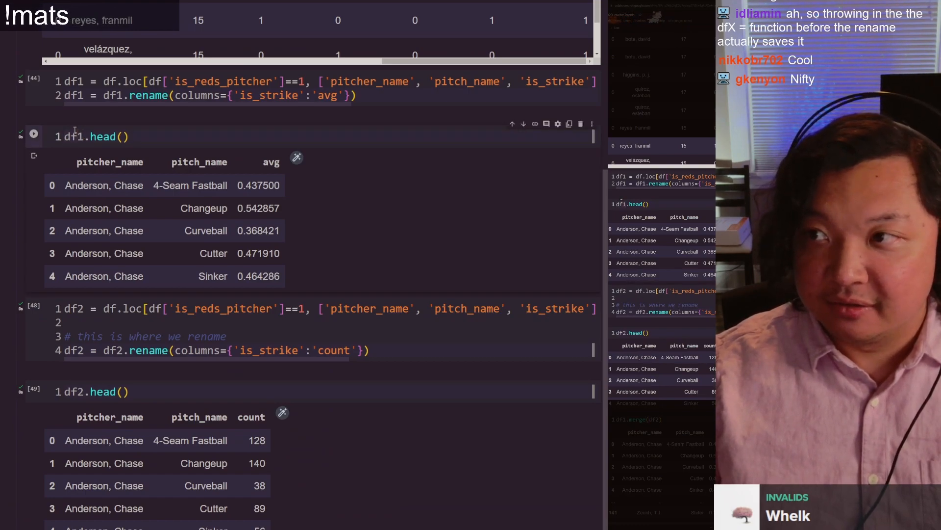
double_click(267, 95)
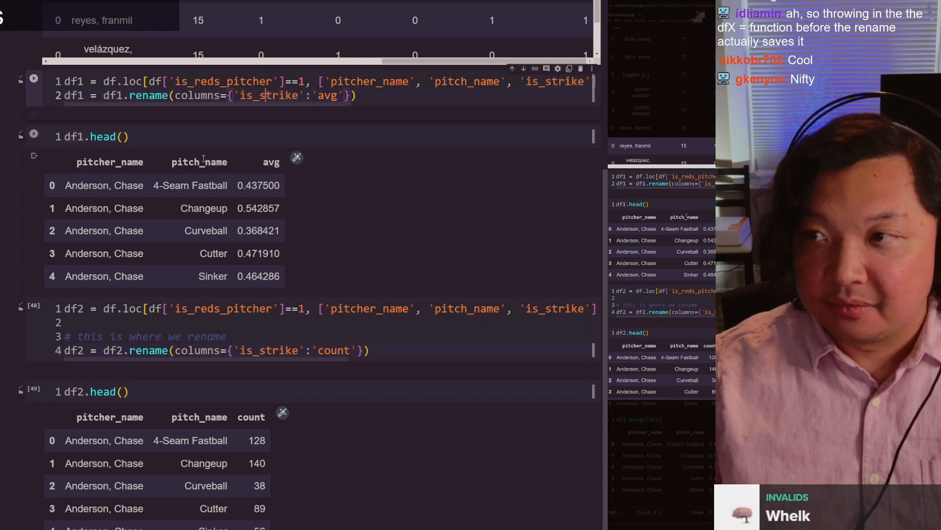
scroll(136, 292, "down", 5)
left_click(100, 57)
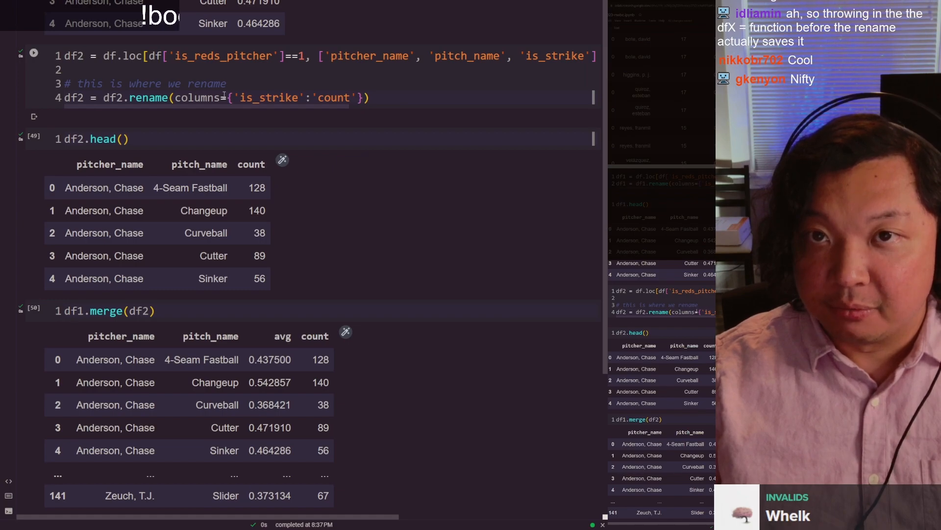
double_click(333, 98)
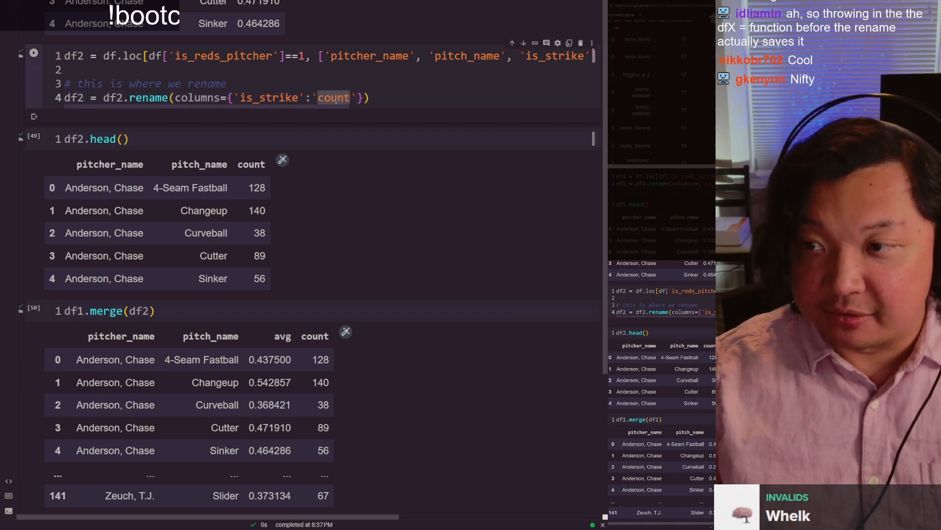
left_click(333, 97)
scroll(100, 161, "up", 5)
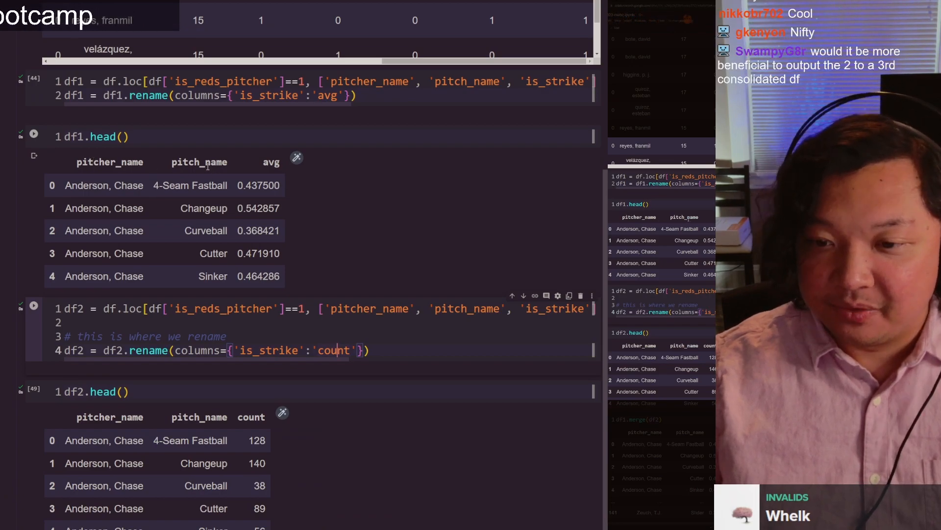
Step: Check the avg and count values in the first row of the merged table
scroll(213, 169, "down", 5)
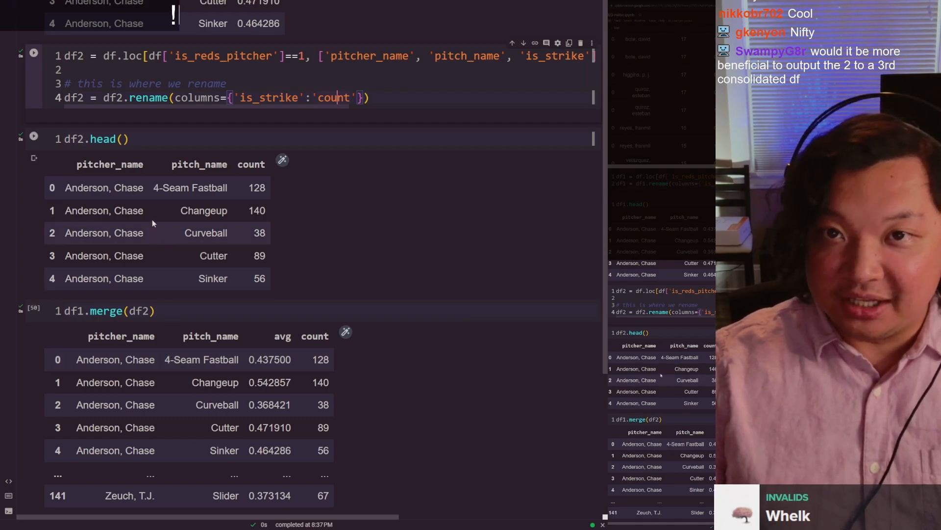
scroll(148, 369, "down", 3)
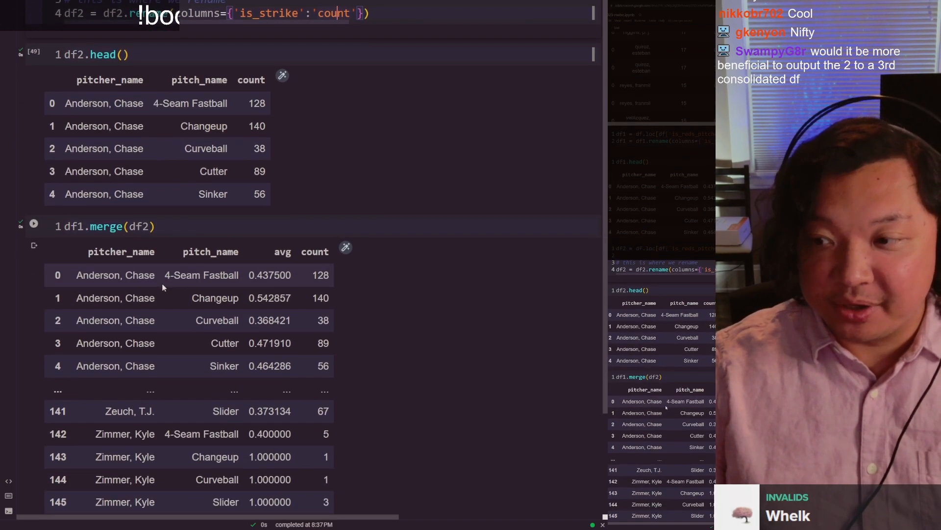
left_click_drag(240, 278, 313, 264)
left_click(240, 275)
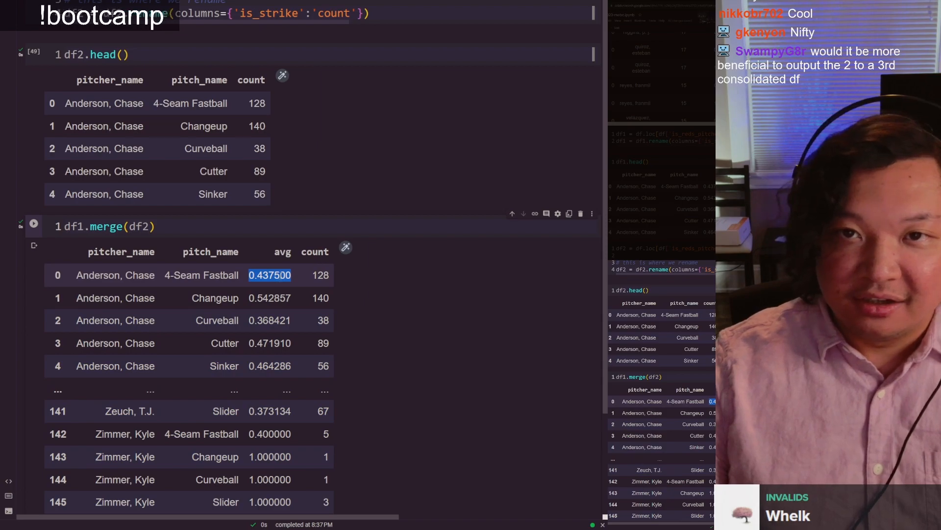
left_click(314, 265)
Step: Add an empty cell below the merge cell, then assign the merge result to df3 and rerun it
scroll(231, 319, "down", 1)
key("shift+Return")
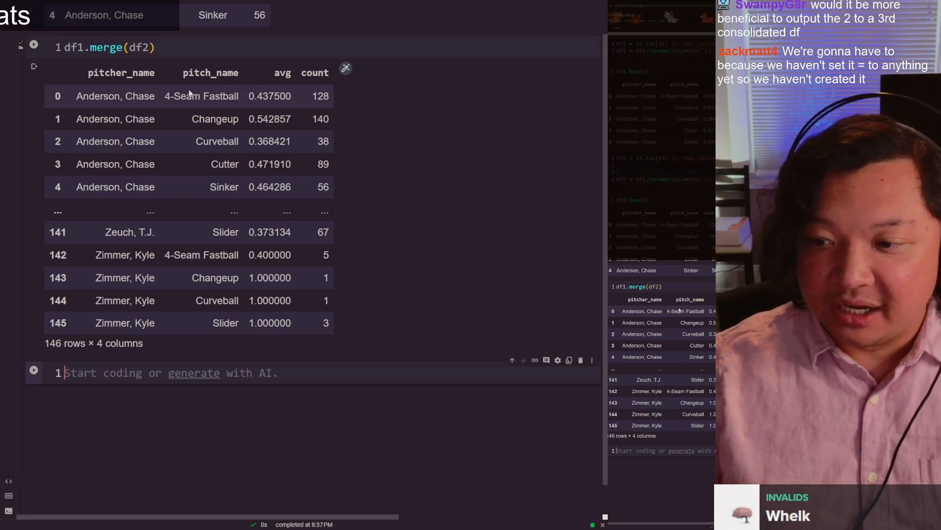
left_click(169, 49)
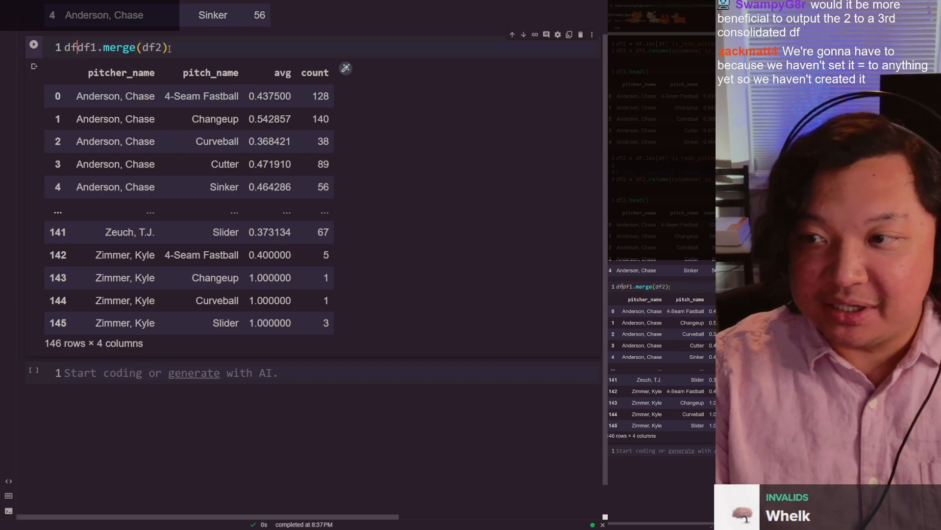
type("3 =")
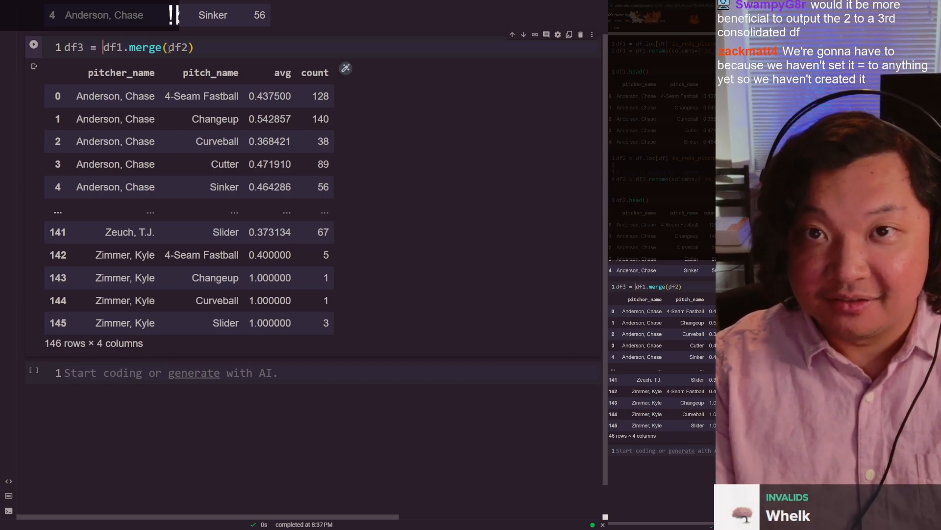
key("ctrl+Return")
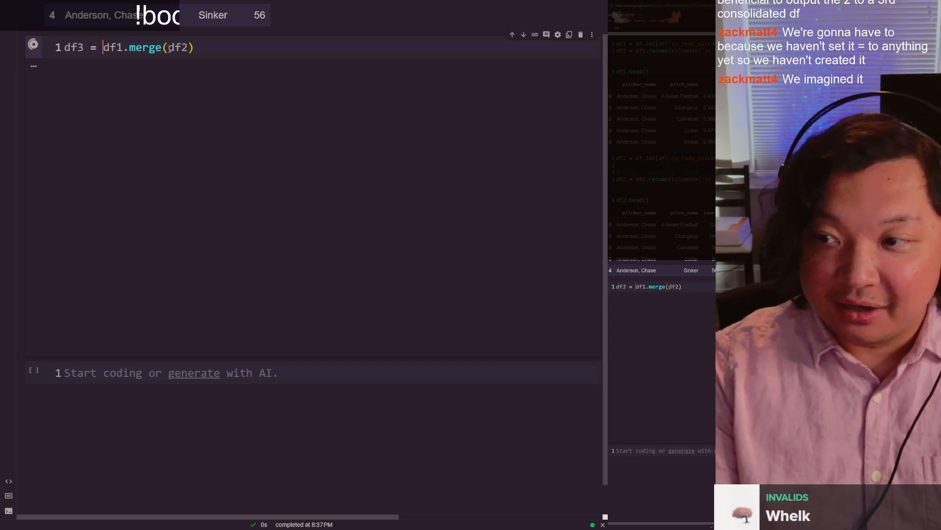
Step: Enter df3 in the empty last cell and run it to display the merged table
key("Down")
key("Down")
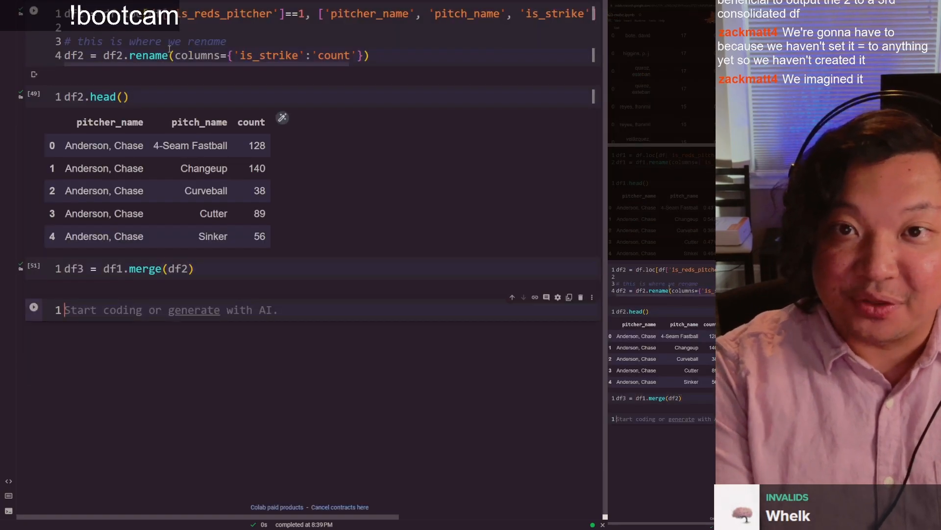
type("df3")
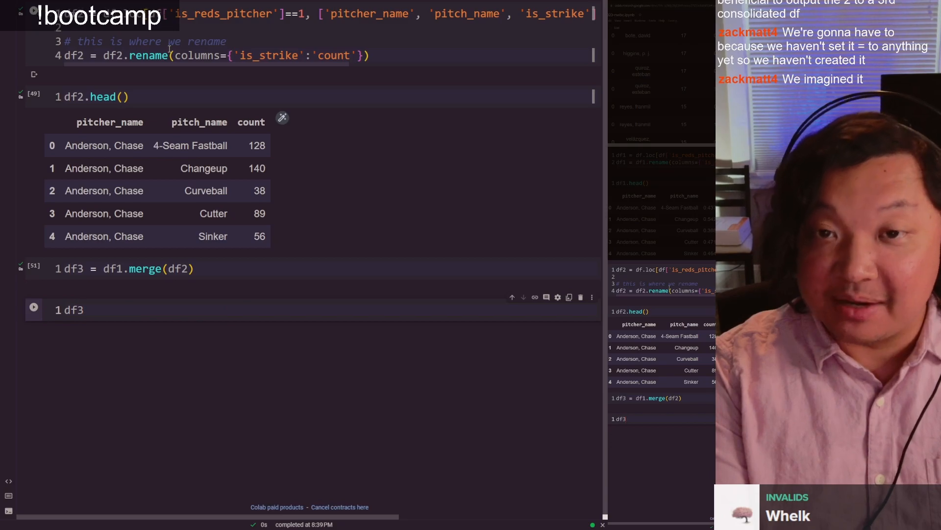
key("ctrl+Return")
scroll(89, 237, "down", 2)
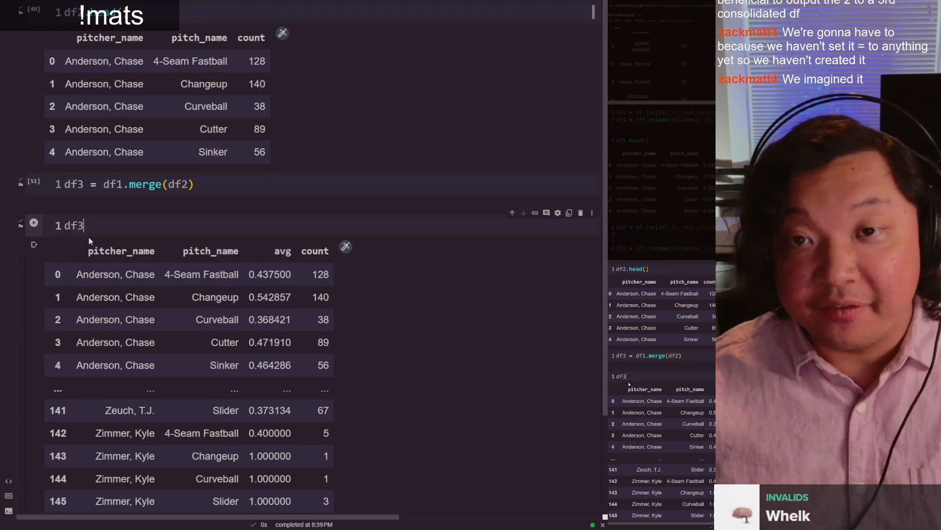
Step: Extend the last cell's expression to df3['avg'] and run it to show only that column
type("['")
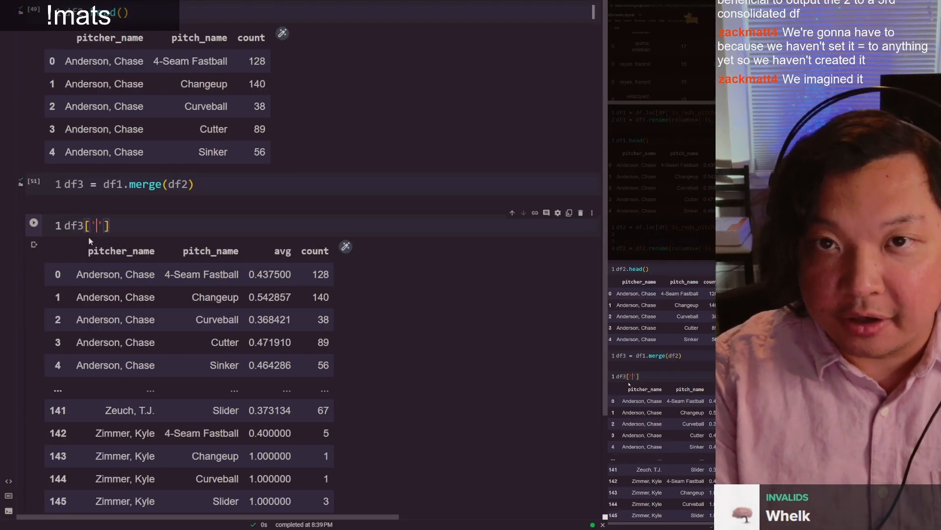
type("avg")
key("ctrl+Return")
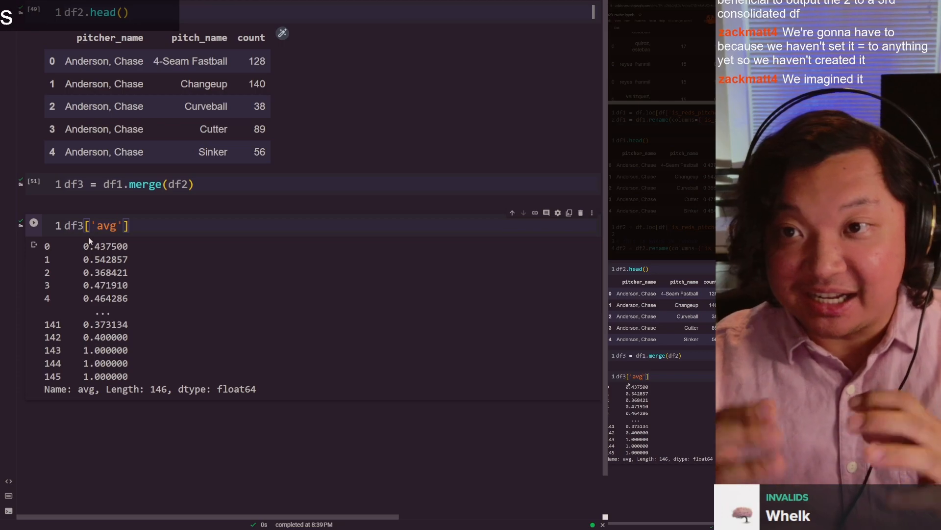
Step: Replace the selected column with count in the last cell and run df3['count']
key("ctrl+shift+Left")
key("BackSpace")
type("count")
key("ctrl+Return")
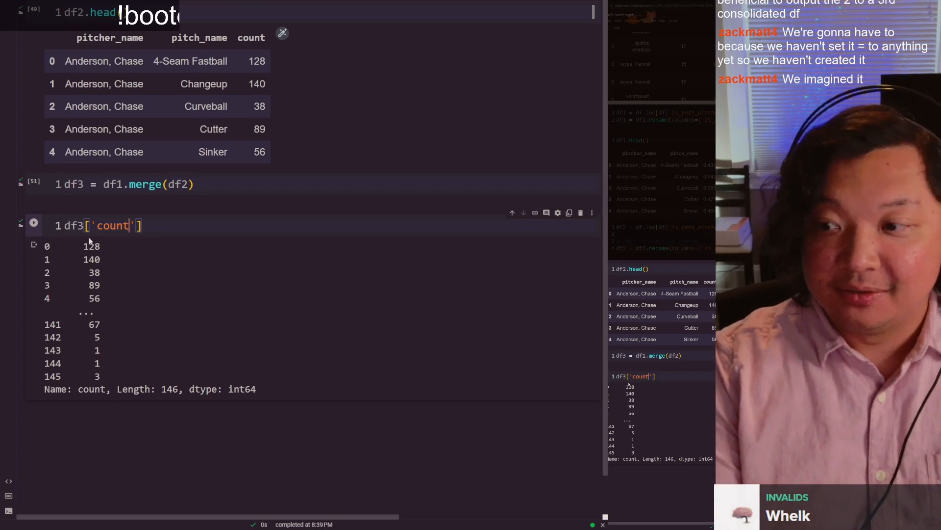
Step: Remove the column selection so the last cell contains only df3, and rerun it to display the whole table
key("ctrl+shift+Left")
key("BackSpace")
key("BackSpace")
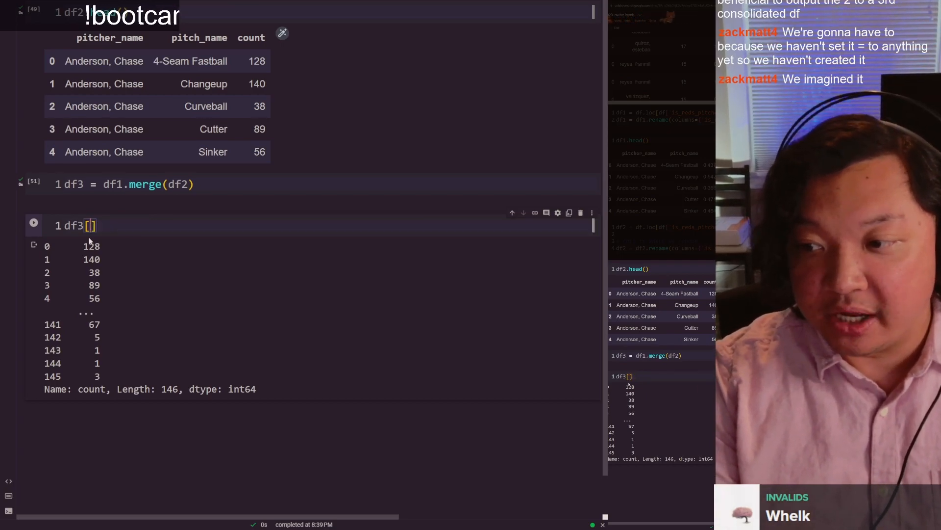
key("BackSpace")
key("ctrl+Return")
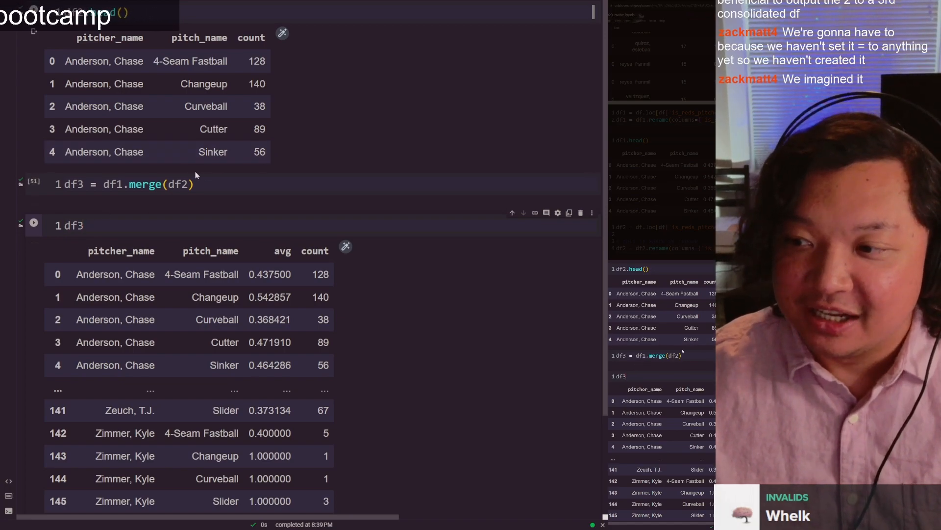
double_click(177, 184)
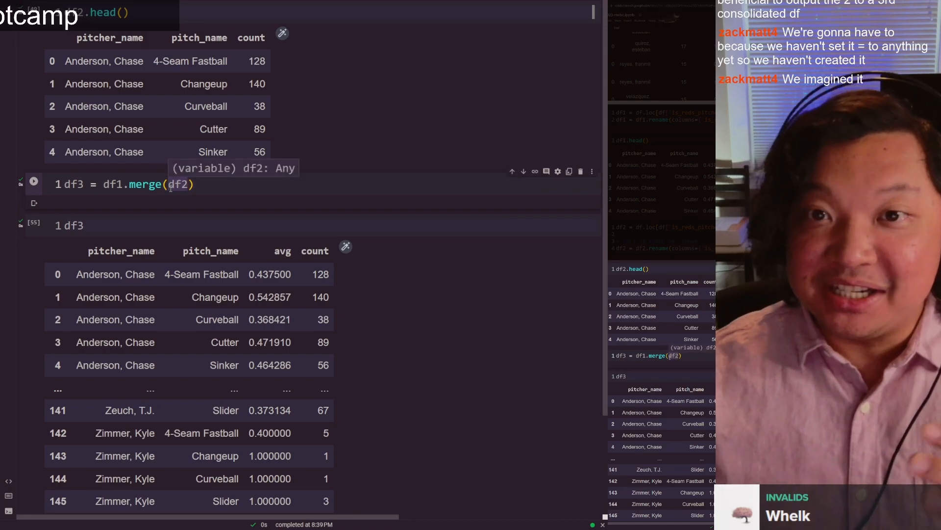
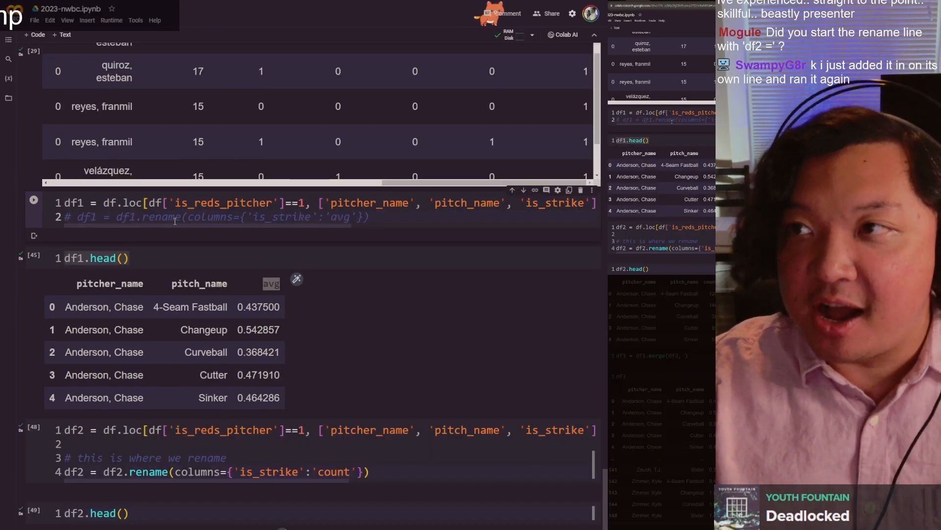
Step: Rerun the df1 cell with its rename line commented out, and refresh the df1.head() preview
key("Down")
key("ctrl+Return")
scroll(227, 286, "down", 3)
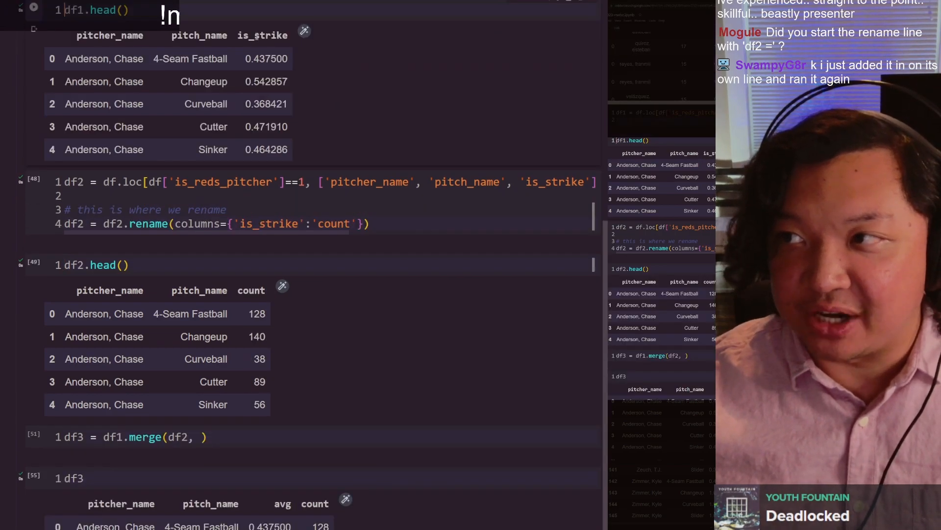
double_click(261, 37)
scroll(219, 158, "up", 1)
scroll(219, 158, "down", 5)
Step: Comment out the df2 rename line on line 4, and rerun that cell and the df2.head() preview
left_click(217, 55)
key("Home")
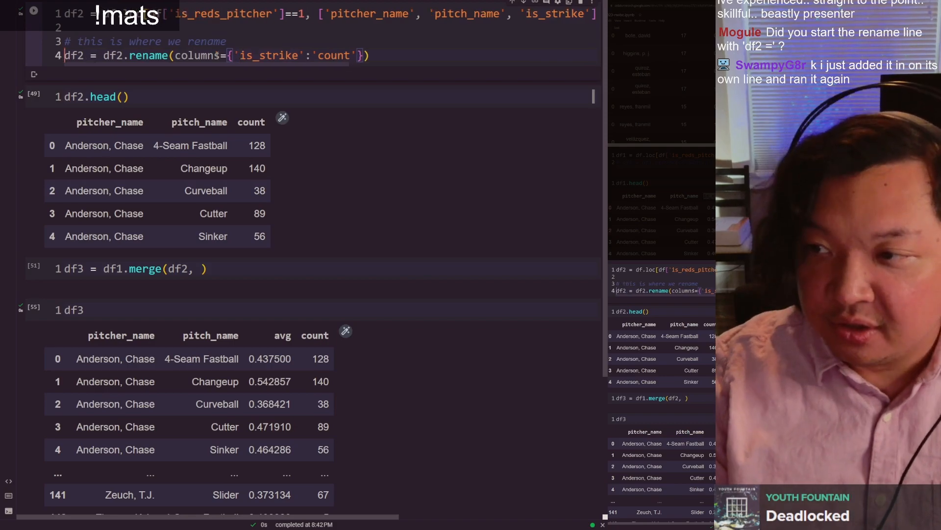
type("#")
key("End")
key("shift+Return")
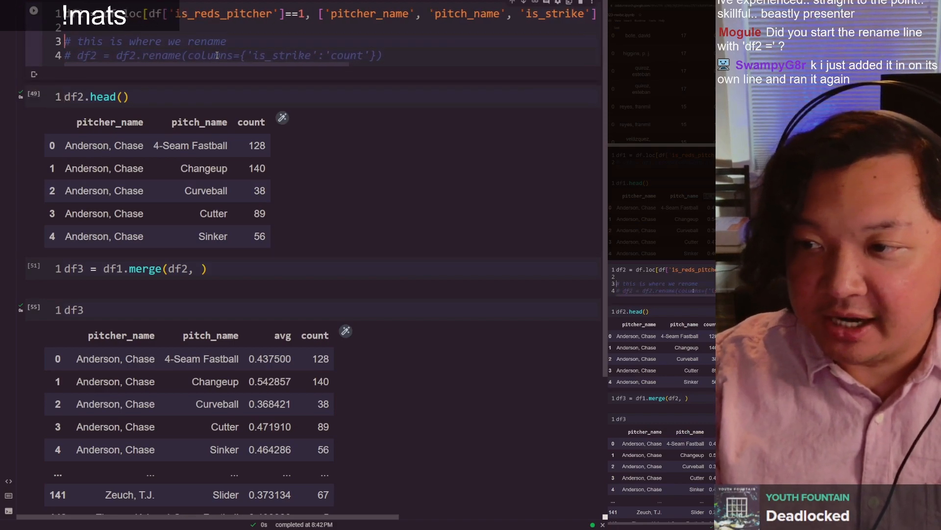
key("ctrl+Return")
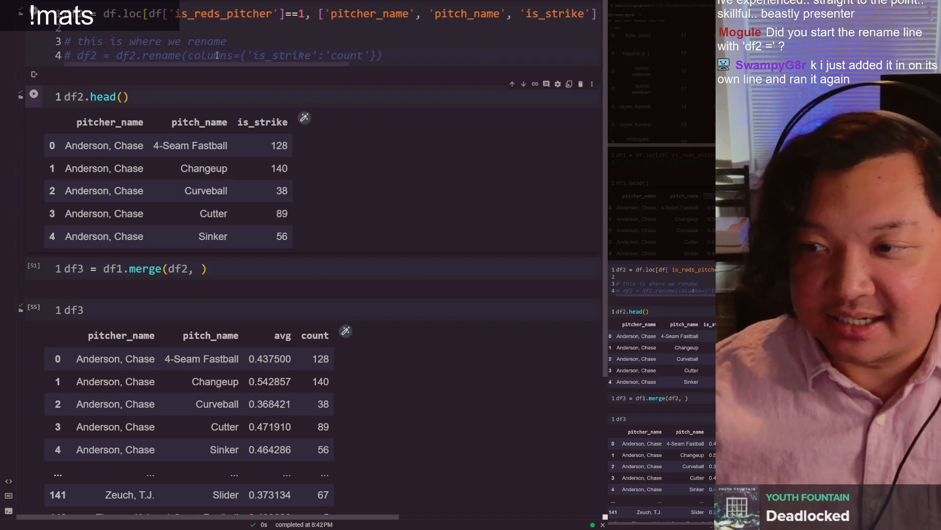
Step: Remove the trailing comma and space from the merge cell so it reads df3 = df1.merge(df2)
double_click(252, 121)
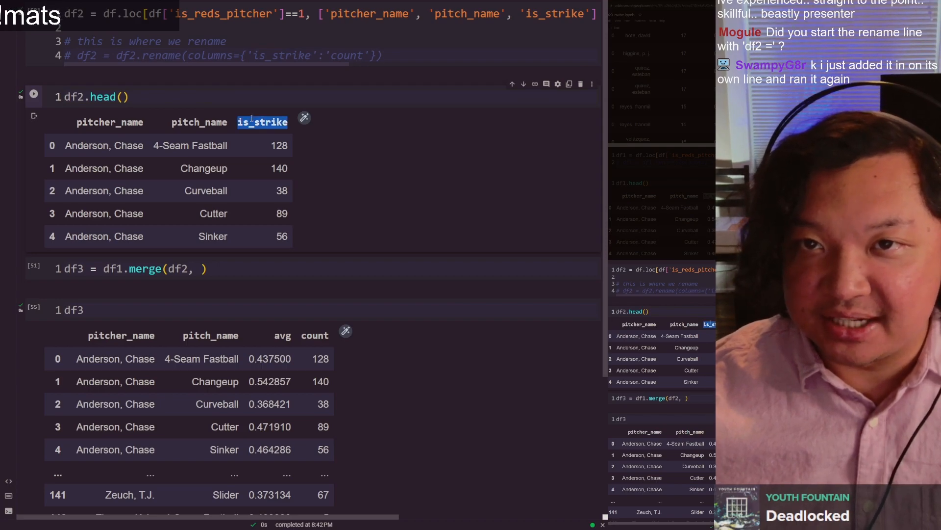
left_click(195, 269)
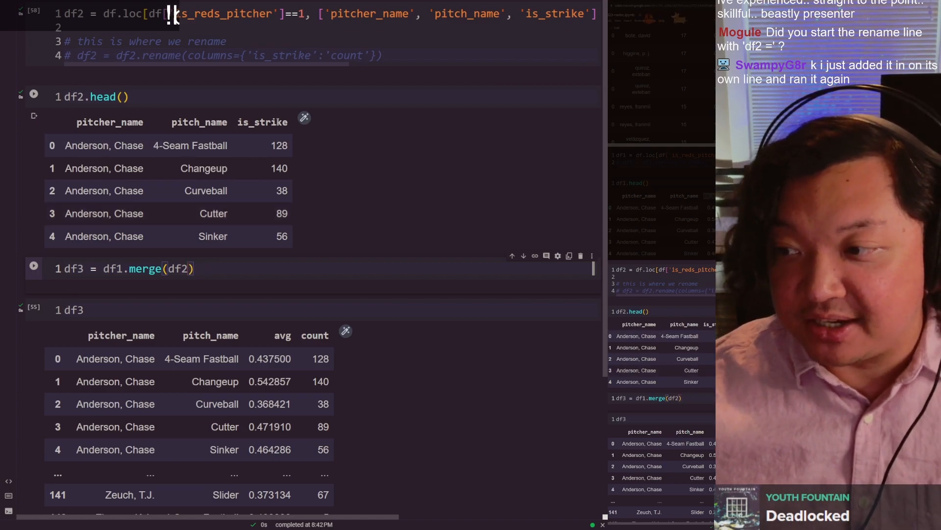
Step: Examine the is_strike heading and values in the df1 preview alongside the df2 preview
scroll(201, 143, "up", 5)
left_click(257, 156)
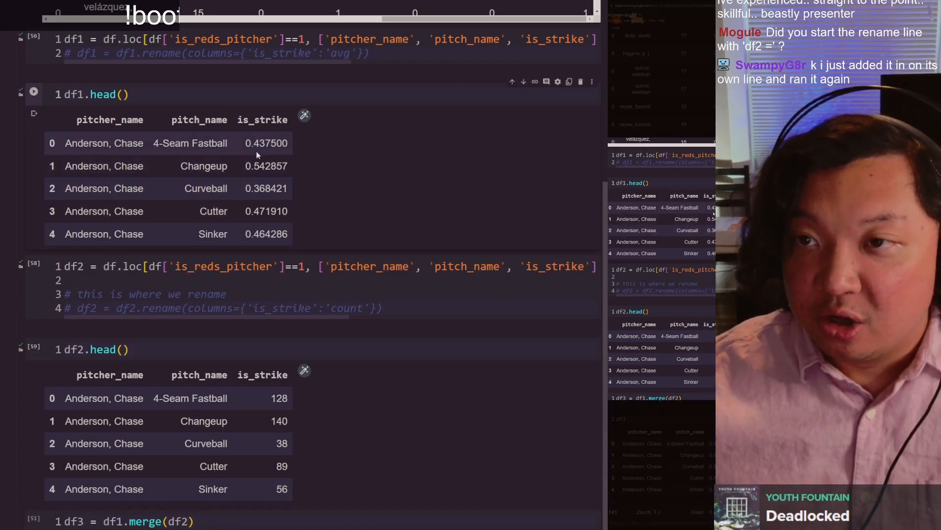
double_click(257, 120)
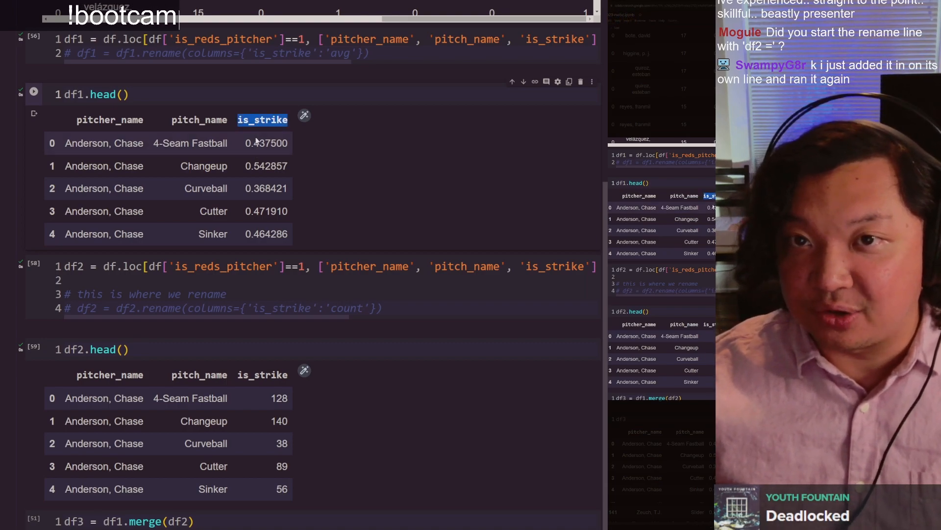
left_click(251, 145)
left_click_drag(253, 143, 271, 142)
left_click(271, 145)
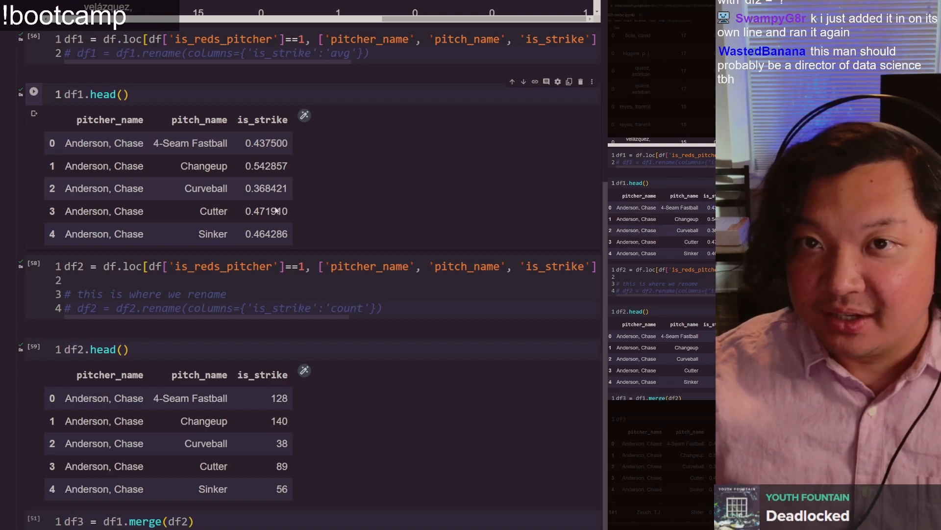
scroll(301, 149, "down", 5)
scroll(219, 186, "up", 5)
scroll(219, 187, "down", 5)
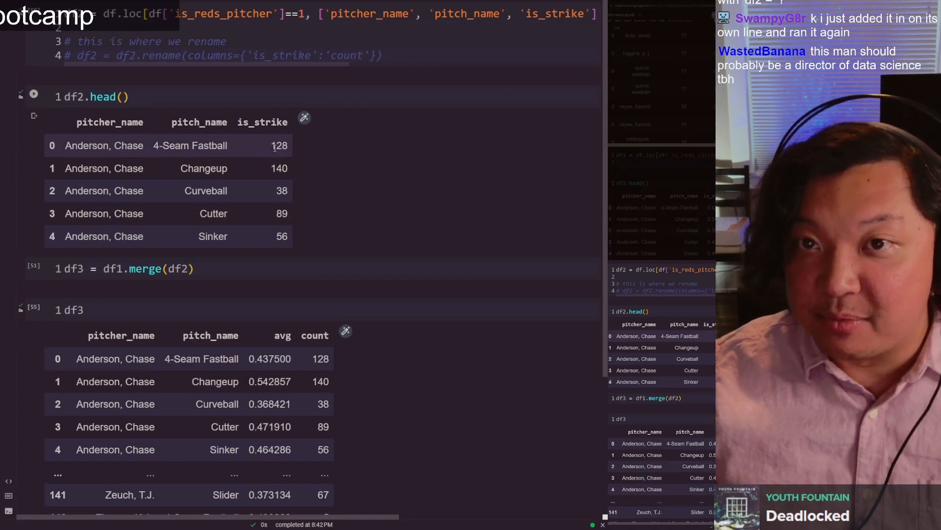
Step: Compare the complete first row of the df1 preview with the first row of the df2 preview
scroll(77, 148, "up", 5)
left_click_drag(66, 143, 214, 144)
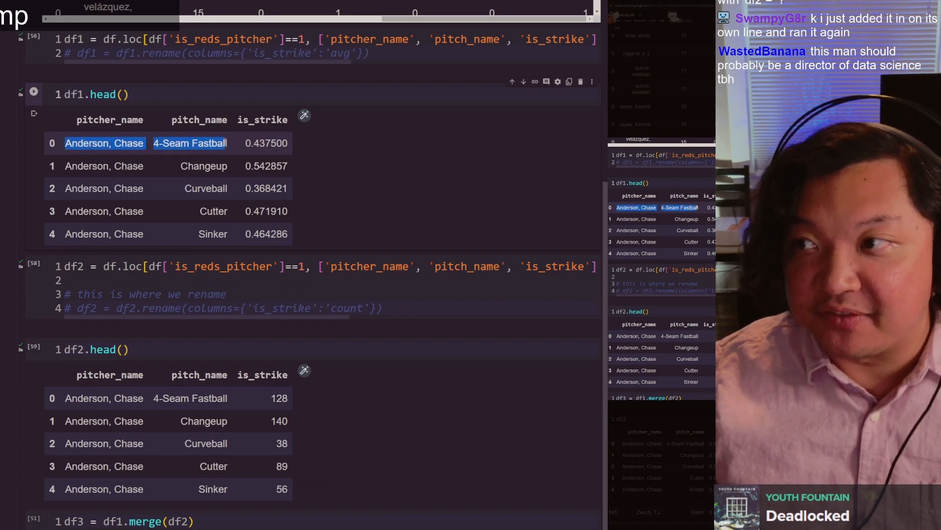
left_click(249, 143)
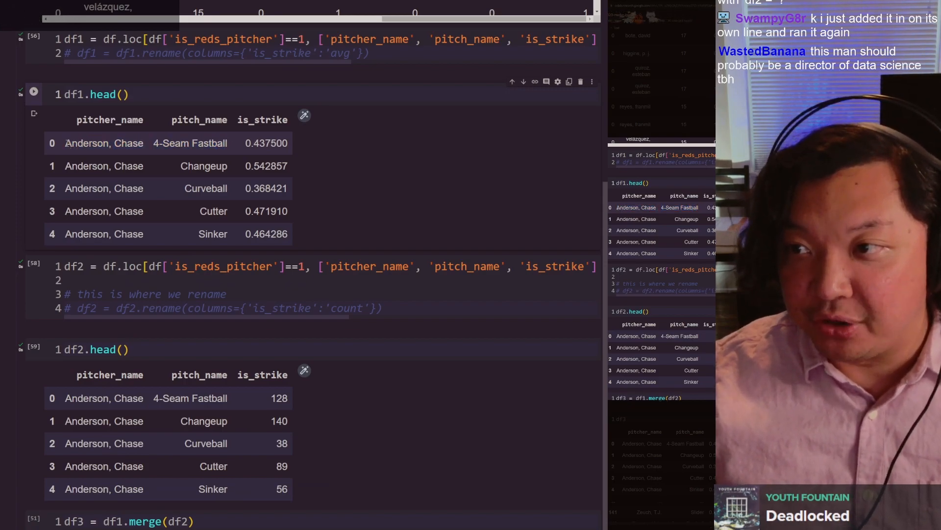
left_click_drag(67, 143, 288, 141)
scroll(196, 108, "down", 5)
left_click_drag(63, 145, 286, 142)
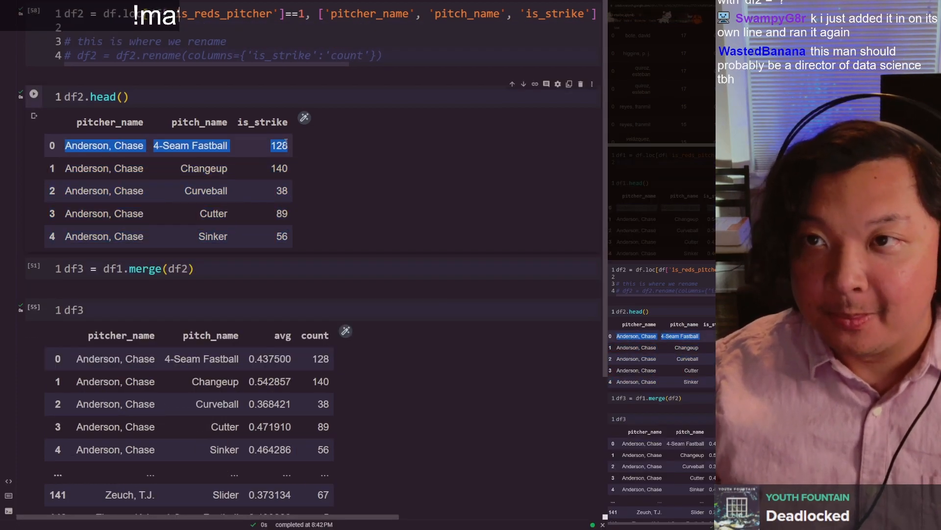
left_click(286, 142)
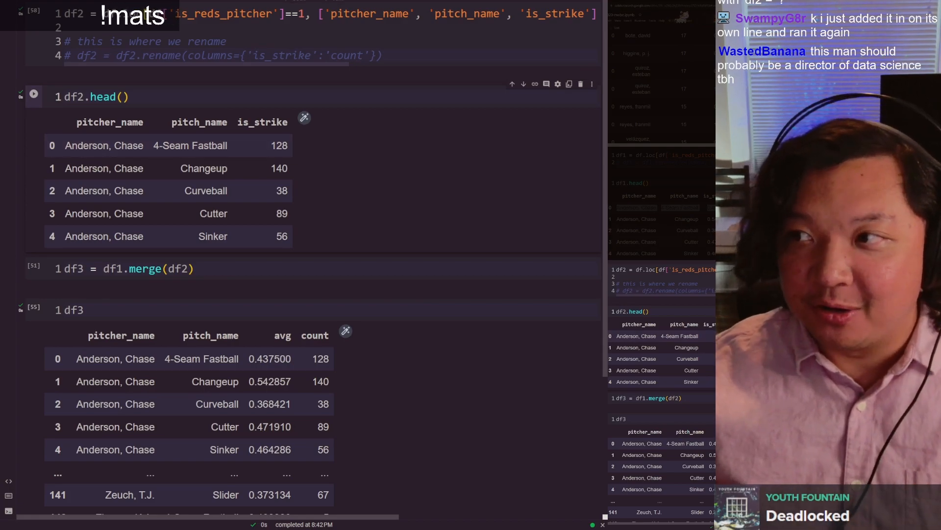
Step: Compare the averages under is_strike in df1 with the counts under the same heading in df2
scroll(286, 142, "up", 5)
left_click_drag(245, 143, 260, 162)
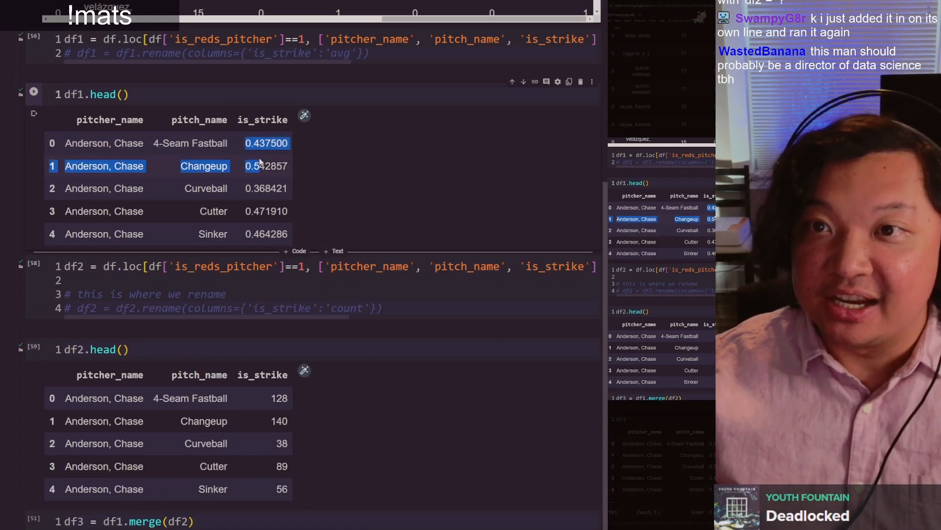
left_click_drag(260, 162, 265, 148)
left_click(275, 123)
scroll(275, 122, "down", 5)
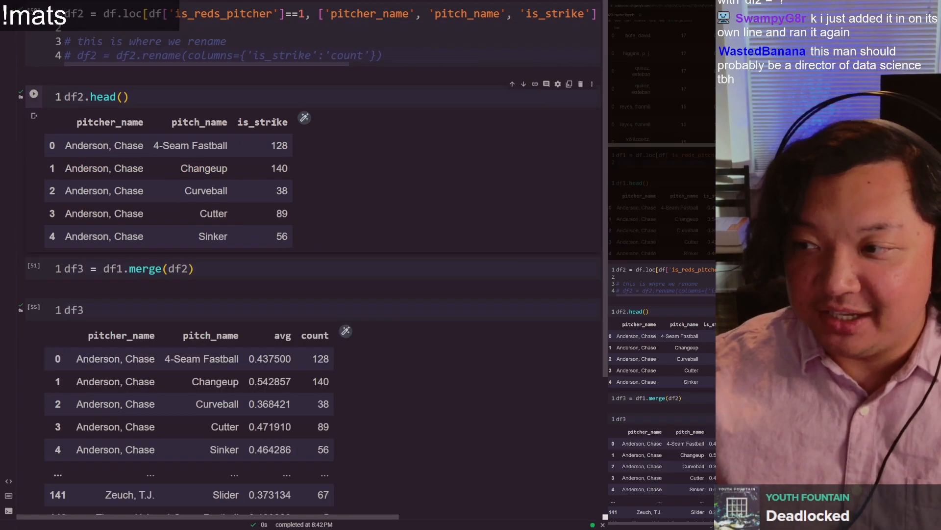
double_click(275, 122)
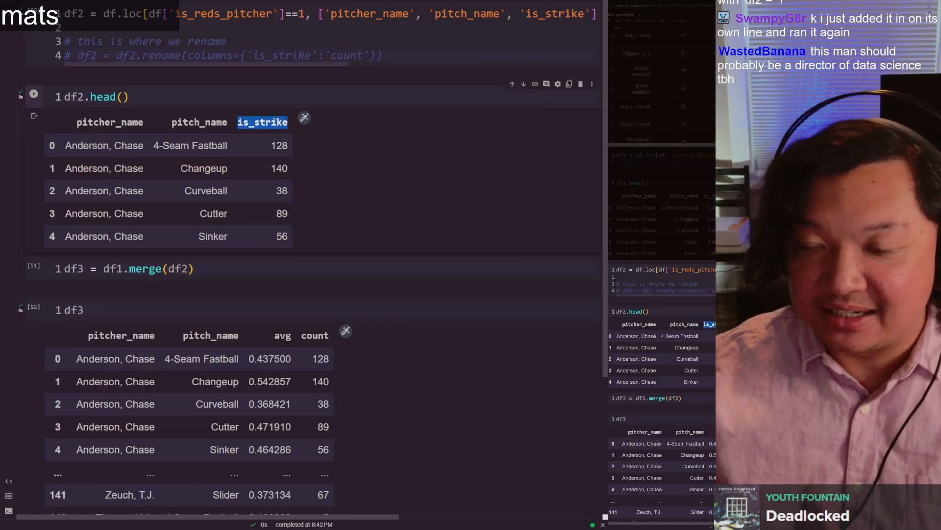
left_click(281, 145)
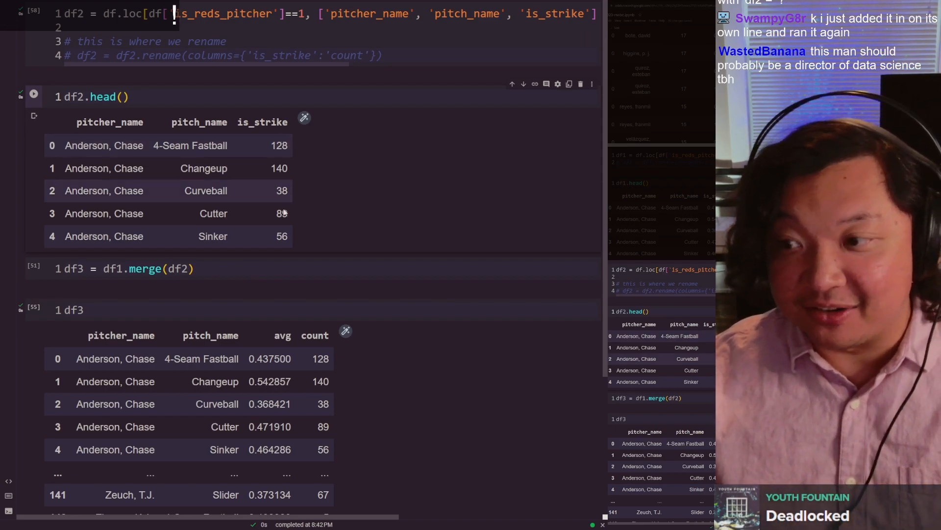
Step: Run the df3 = df1.merge(df2) cell and rerun the df3 cell to display the new merge result
key("shift+Return")
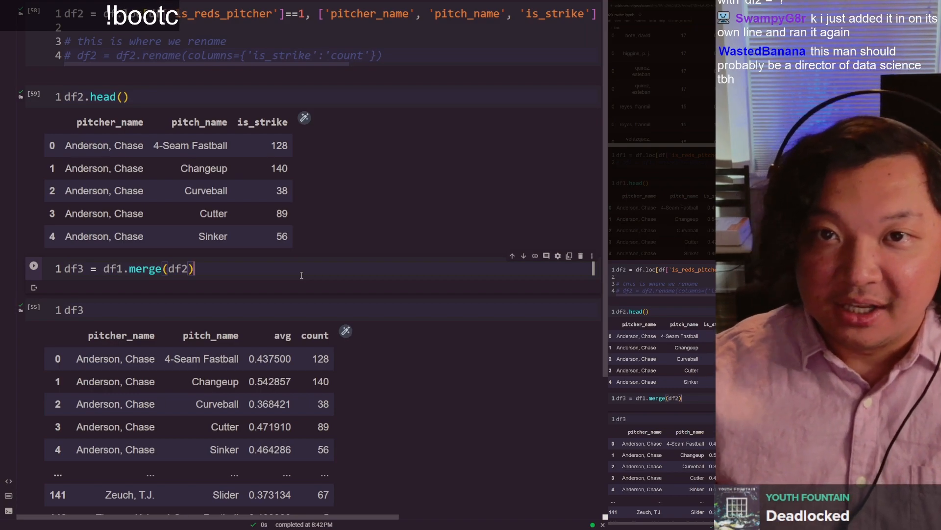
key("ctrl+Return")
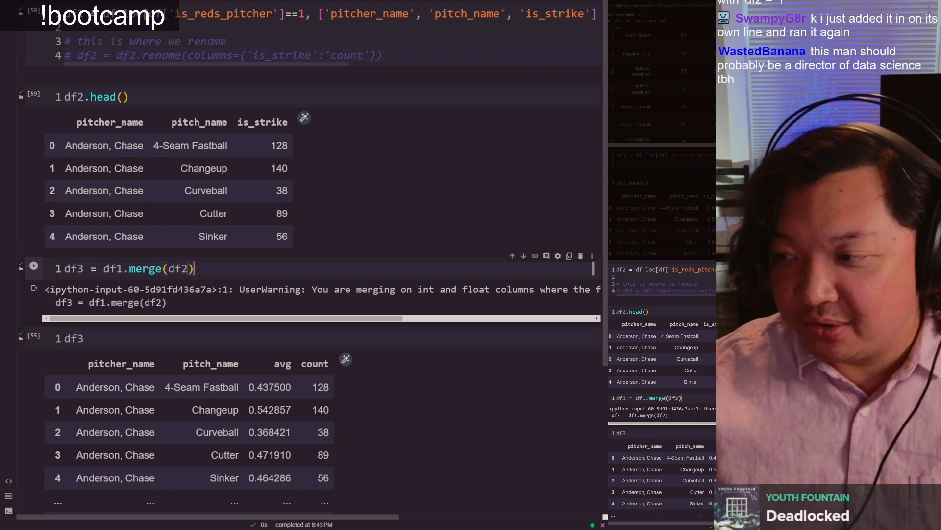
left_click(176, 338)
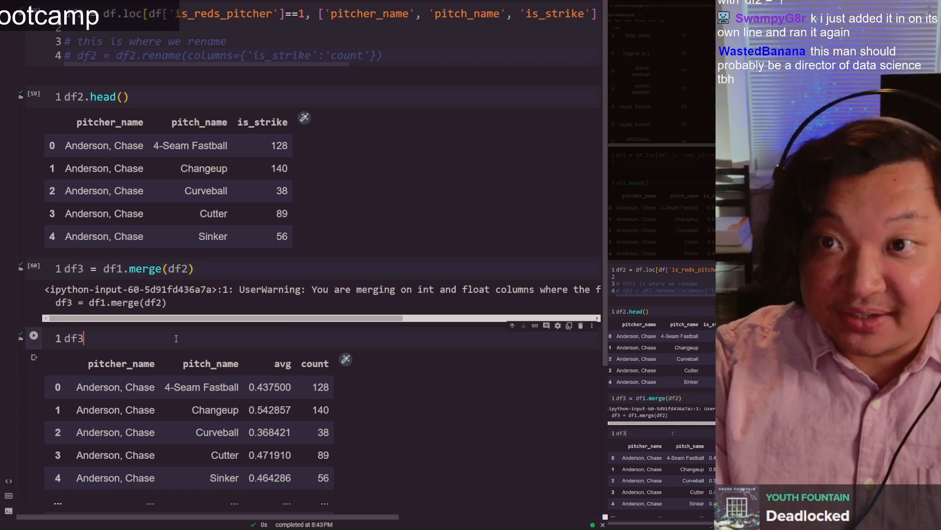
key("ctrl+Return")
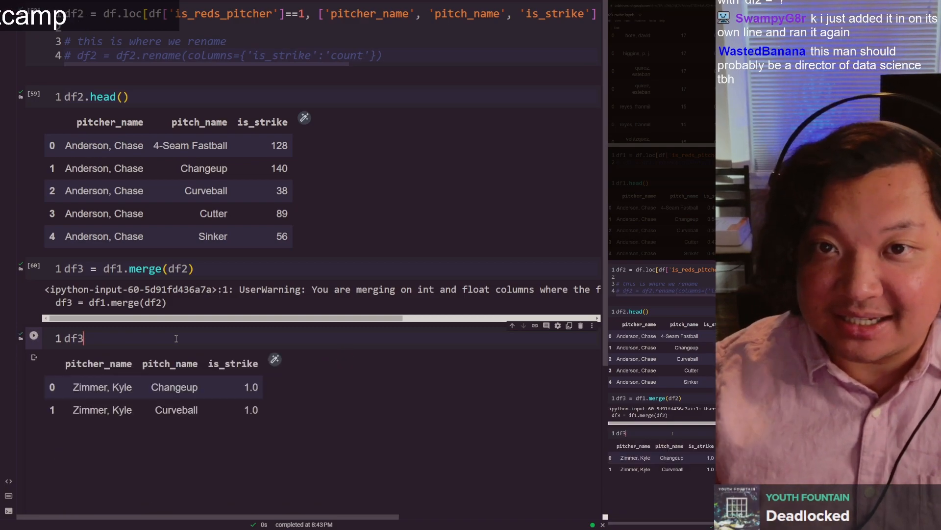
Step: Examine the pitcher, pitch type and is_strike values in the rows of the merged df3 table
scroll(176, 338, "down", 1)
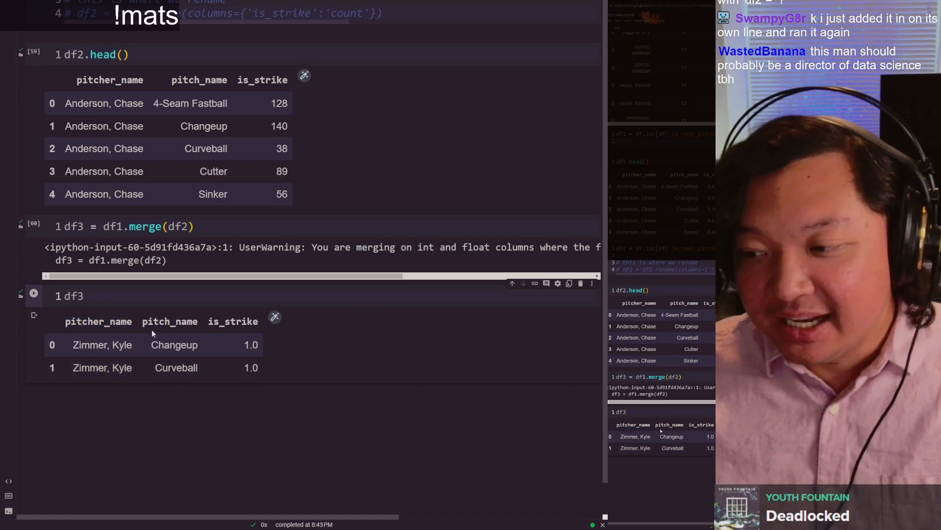
left_click_drag(65, 343, 256, 366)
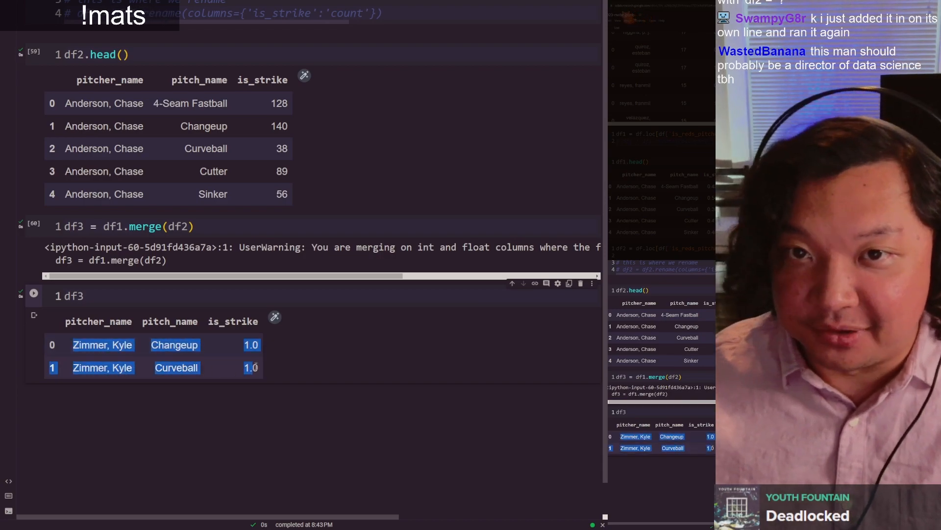
left_click(119, 352)
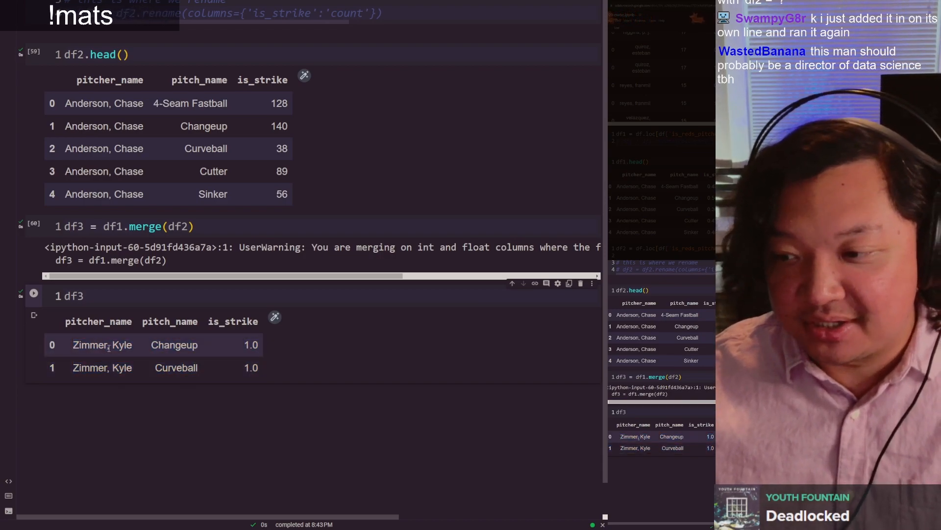
double_click(184, 350)
double_click(176, 367)
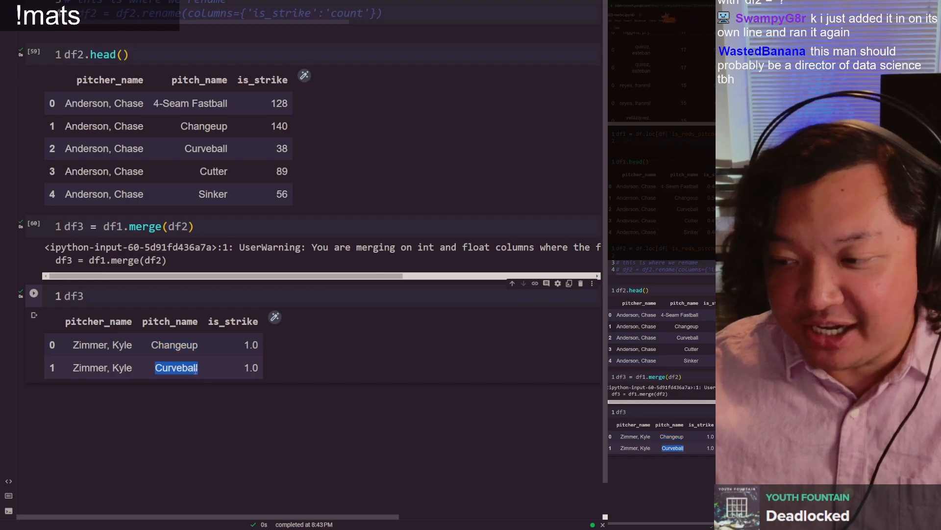
left_click(254, 358)
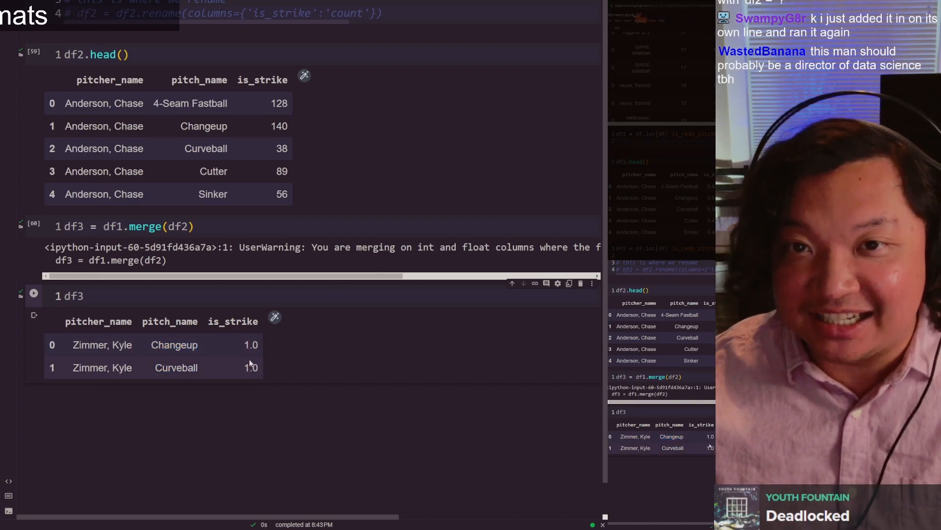
Step: Switch to the Google Sheets pivot table and compare strike rate and count in the last pitcher's Changeup and Curveball rows
key("ctrl+Tab")
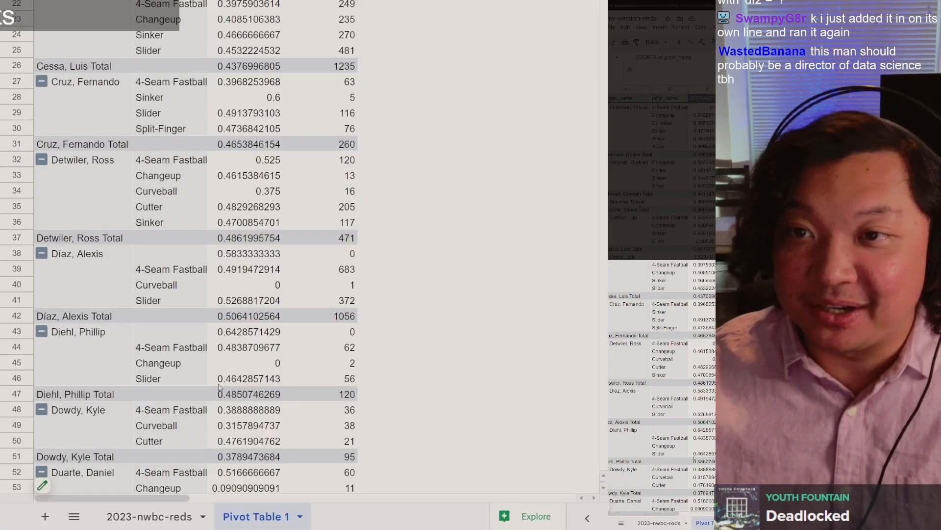
left_click_drag(601, 178, 603, 34)
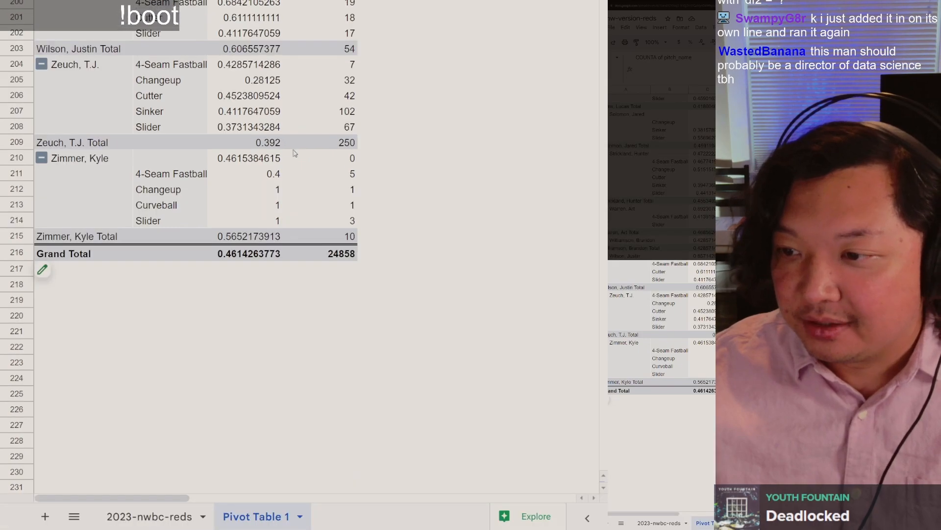
left_click(245, 193)
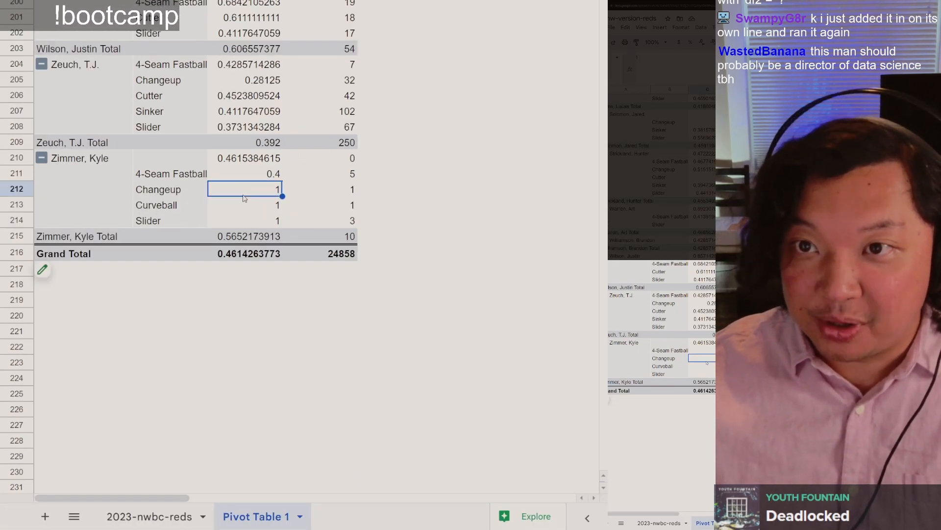
left_click(331, 193)
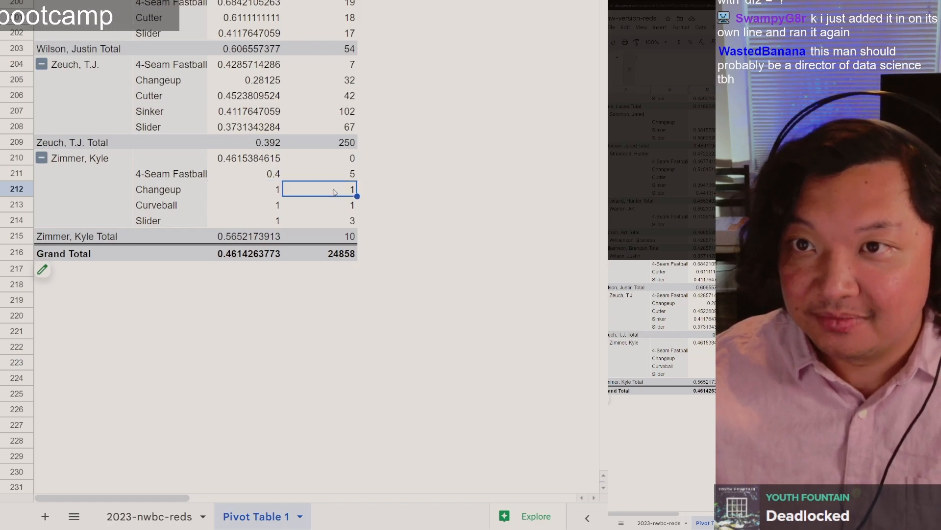
left_click(260, 191)
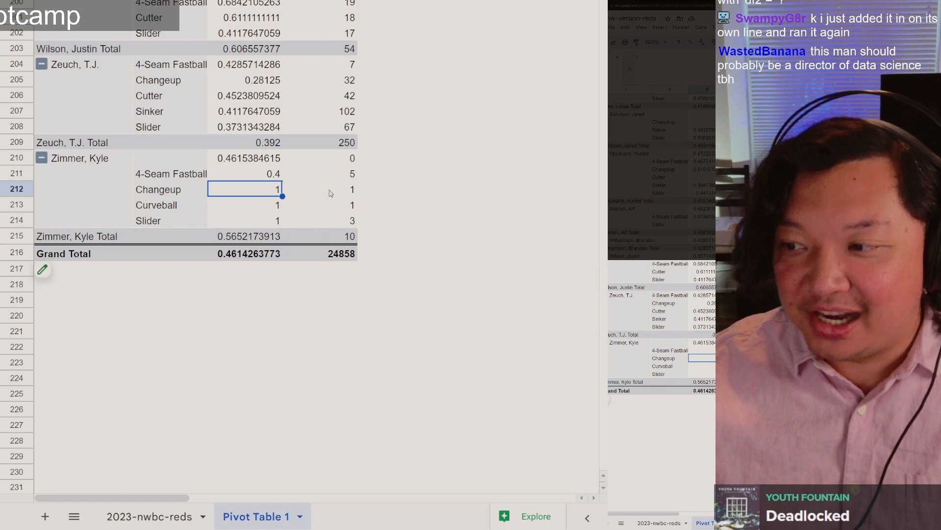
left_click(331, 193)
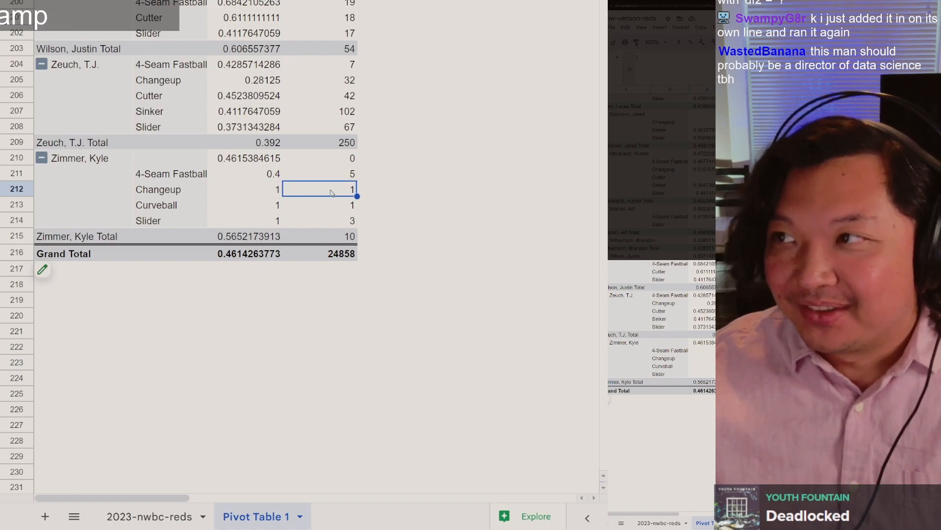
left_click(346, 206)
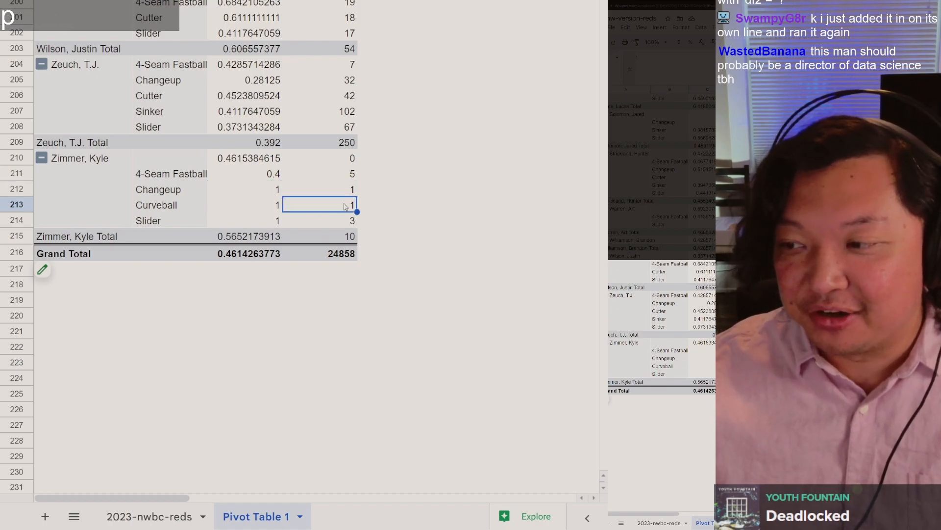
left_click(259, 208)
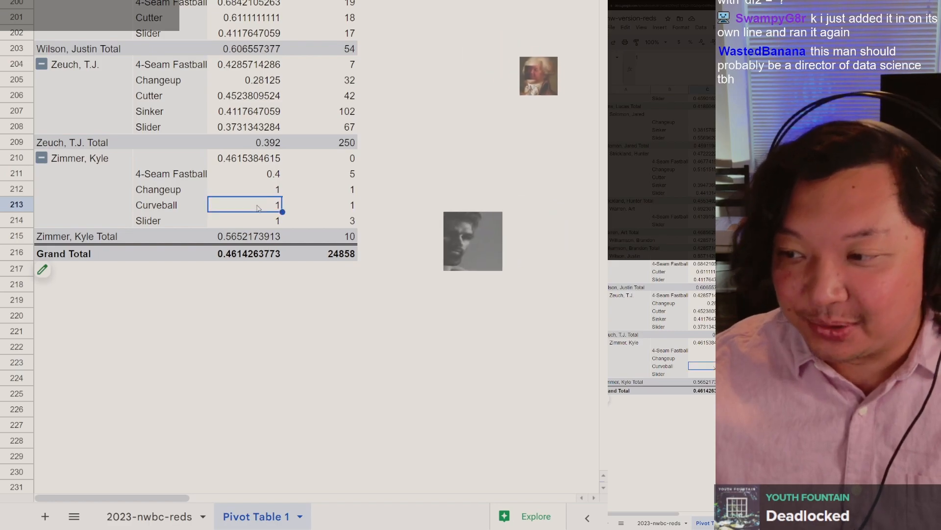
Step: Switch back to the Colab notebook and review the is_strike columns of the df1 and df2 tables against the df3 result
key("alt+Tab")
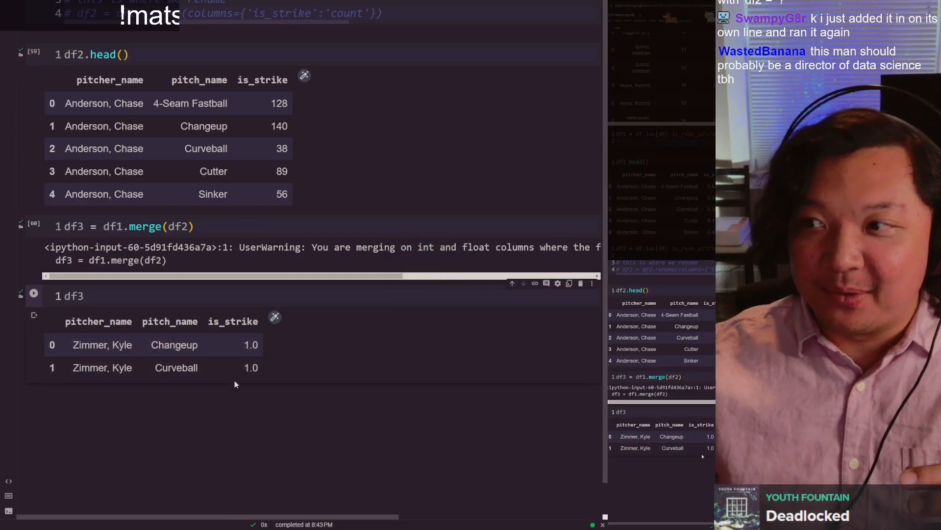
scroll(304, 78, "up", 5)
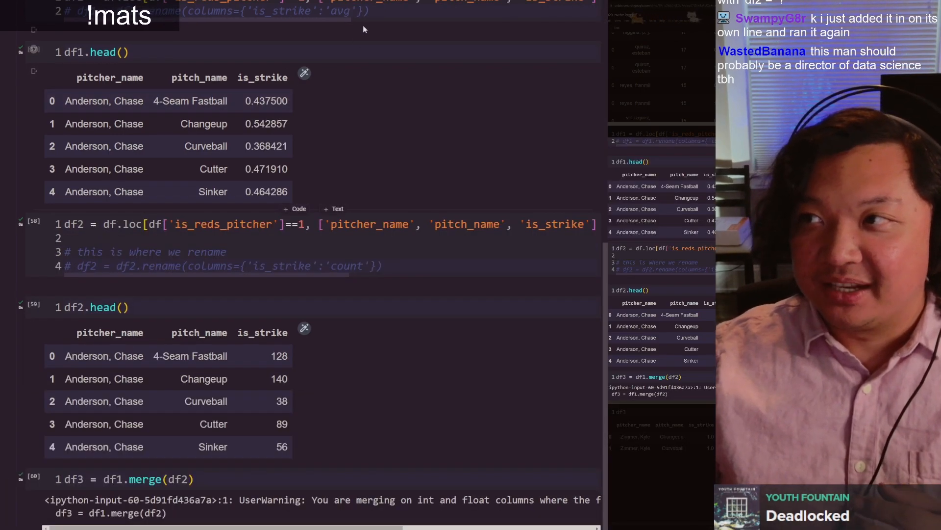
scroll(315, 20, "down", 5)
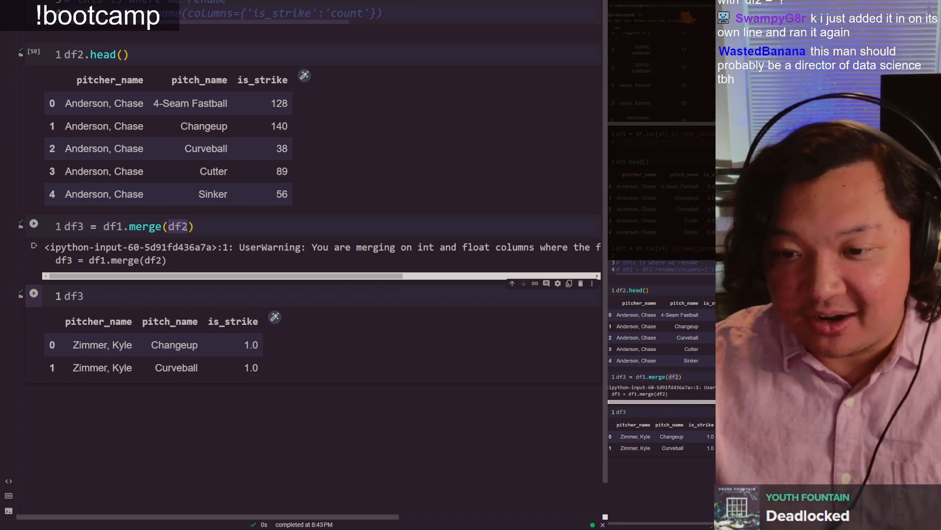
Step: Add the argument on=['pitcher_name', 'pitch_name'] to the df1.merge(df2) call that creates df3
left_click(303, 232)
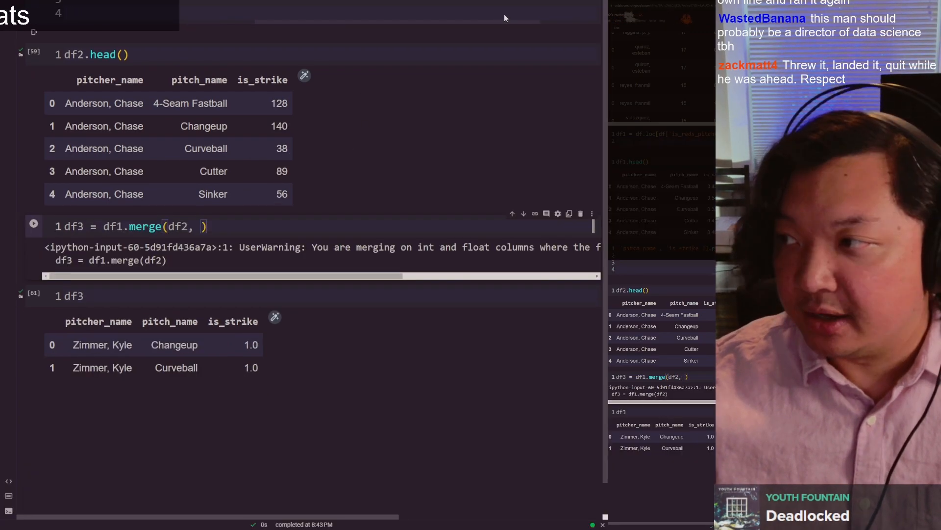
scroll(481, 224, "up", 5)
left_click(504, 224)
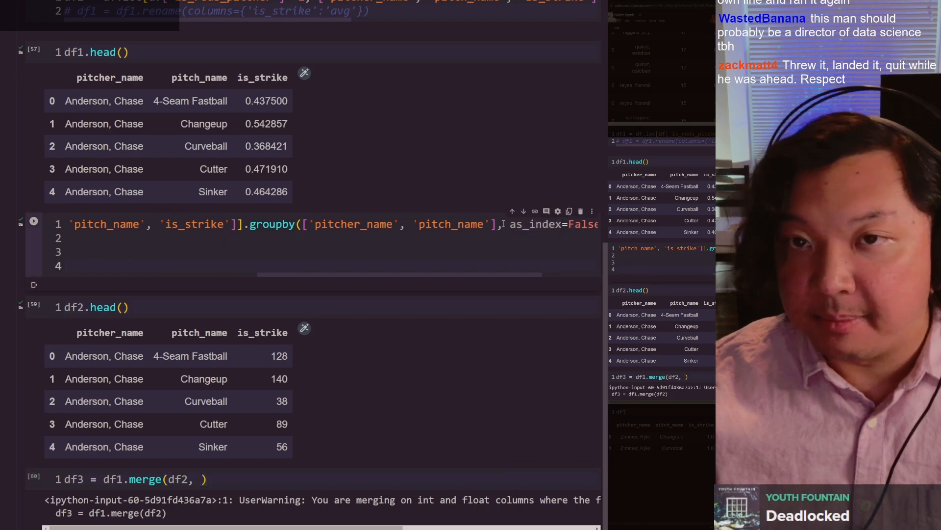
left_click(516, 225)
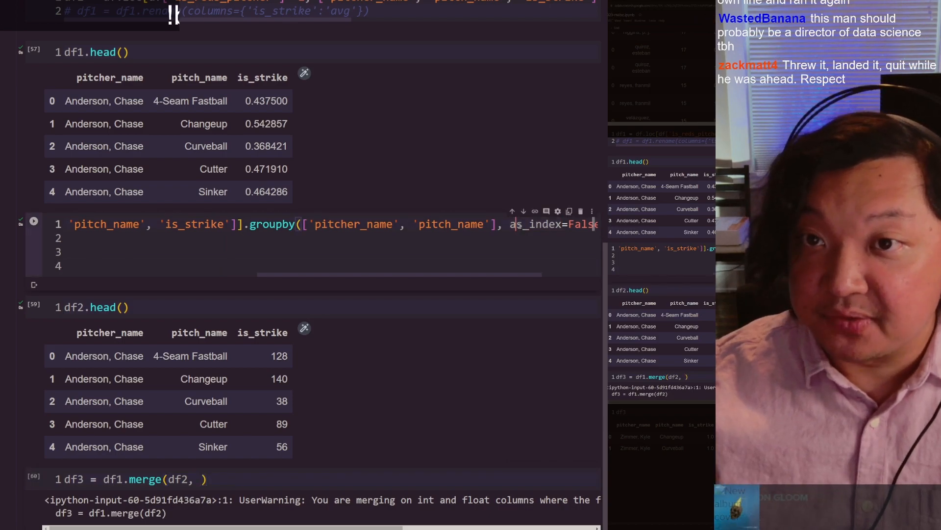
scroll(482, 241, "down", 5)
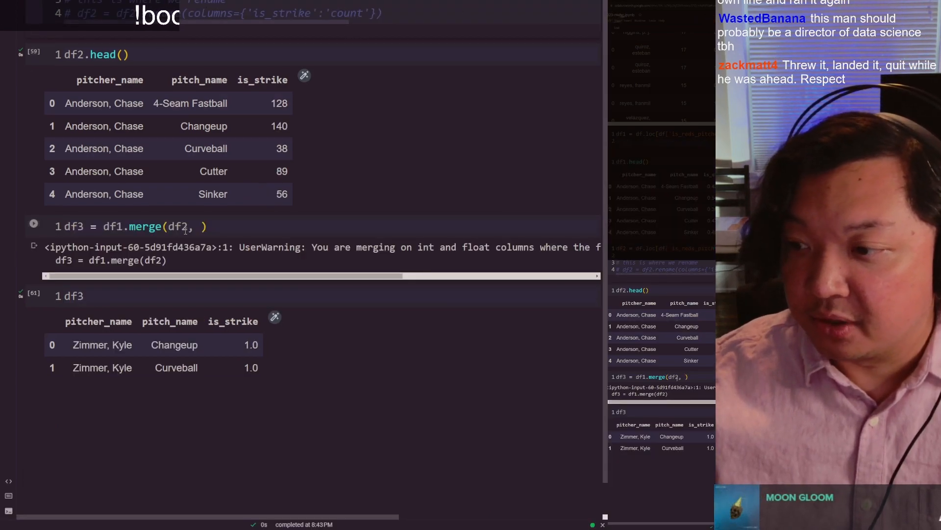
left_click(201, 230)
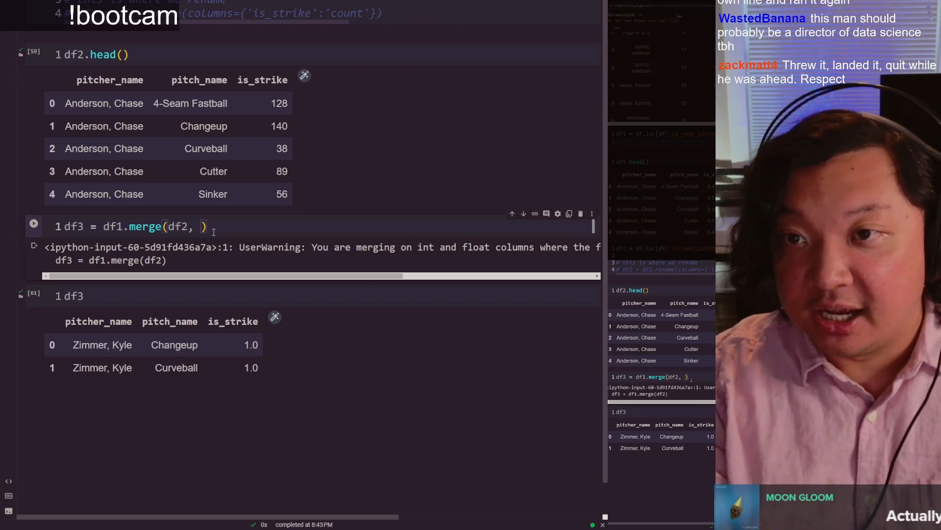
type("on=['pitcher_")
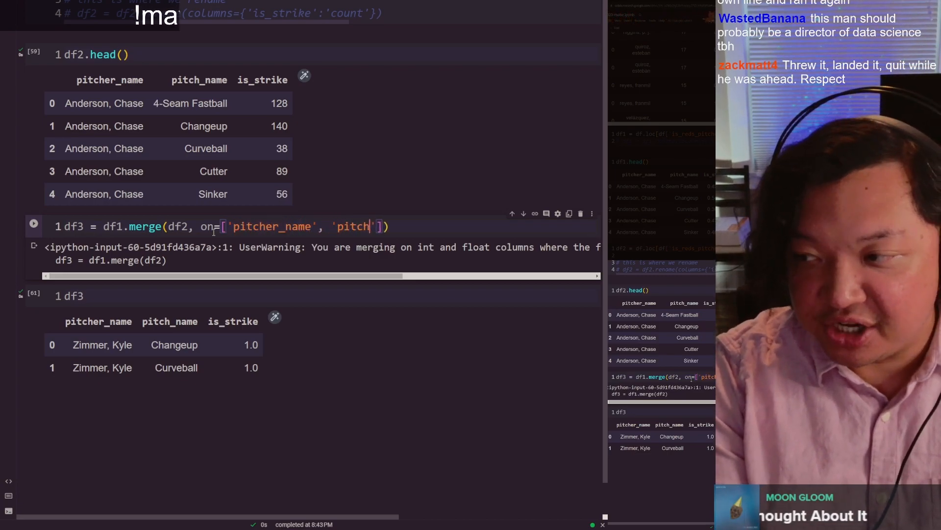
type("name")
Step: Review the merge statement's arguments, from df2 through the on keyword to its two column names
key("Home")
key("ctrl+Right")
key("ctrl+Right")
key("ctrl+Right")
key("ctrl+Right")
key("Right")
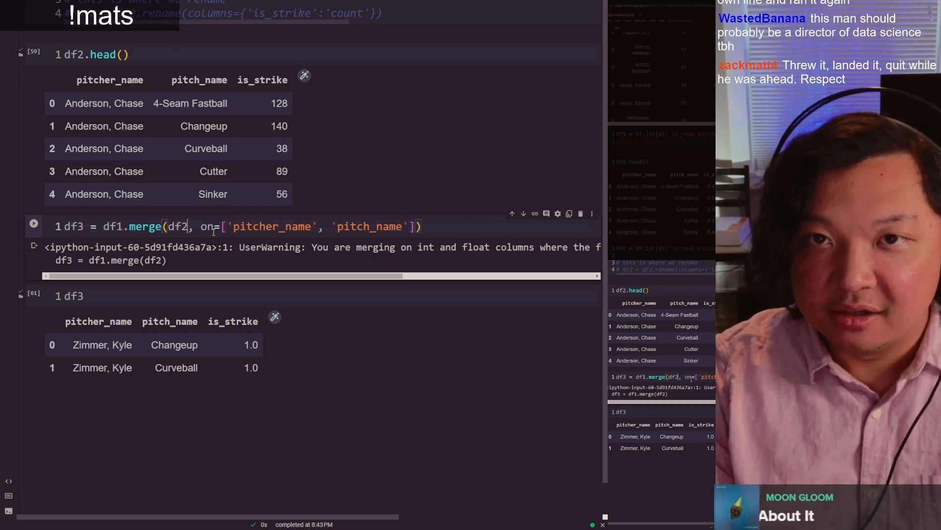
key("Right")
key("Right")
key("Right")
key("Right")
key("Right")
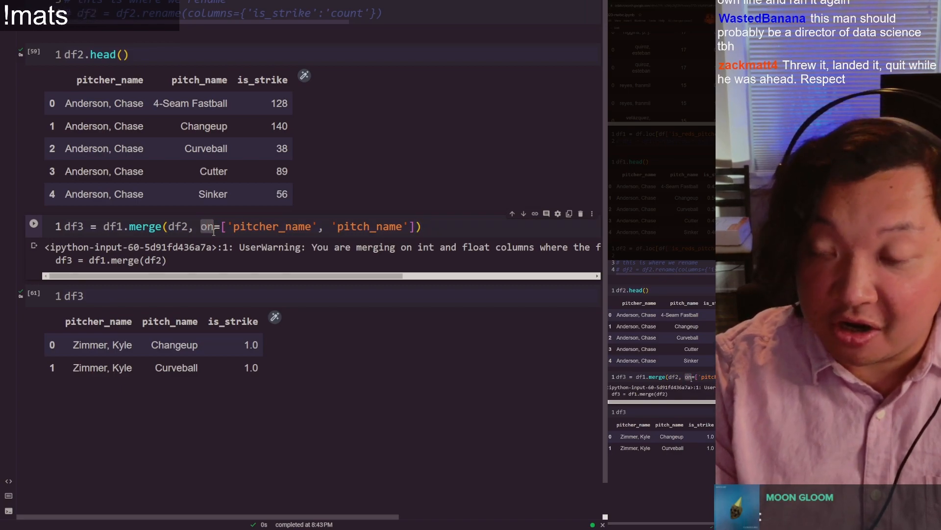
key("Right")
key("Right")
key("Right")
key("ctrl+shift+Right")
key("ctrl+Right")
key("ctrl+Right")
key("ctrl+shift+Left")
key("End")
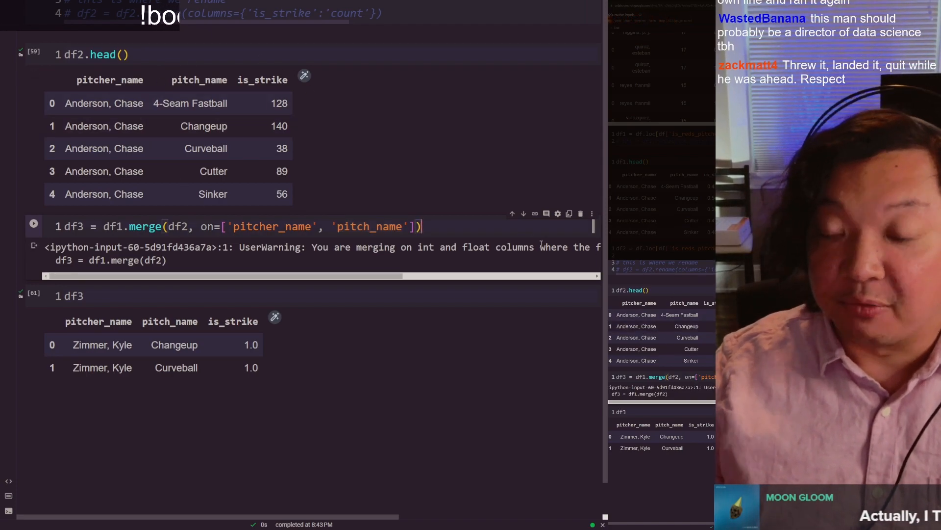
Step: Run the edited merge cell and rerun the df3 cell to display the table merged on pitcher and pitch name
key("shift+Return")
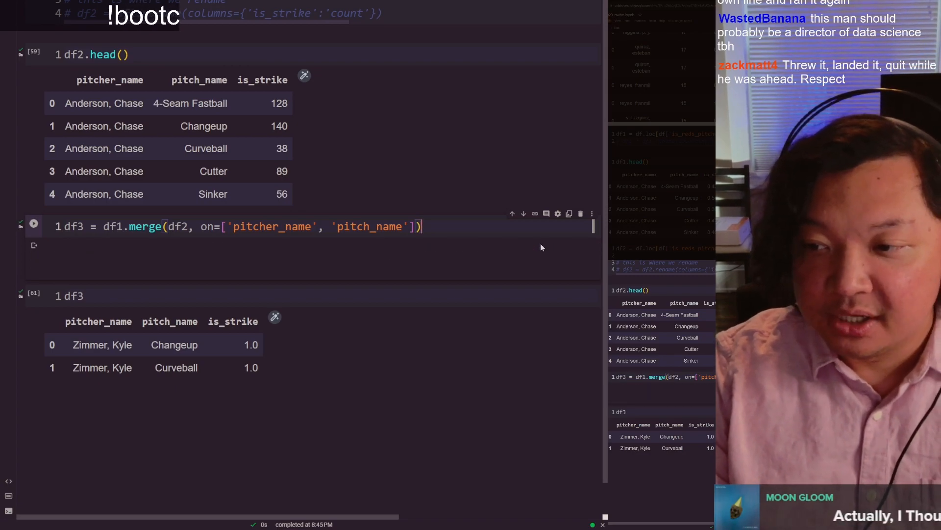
key("ctrl+Return")
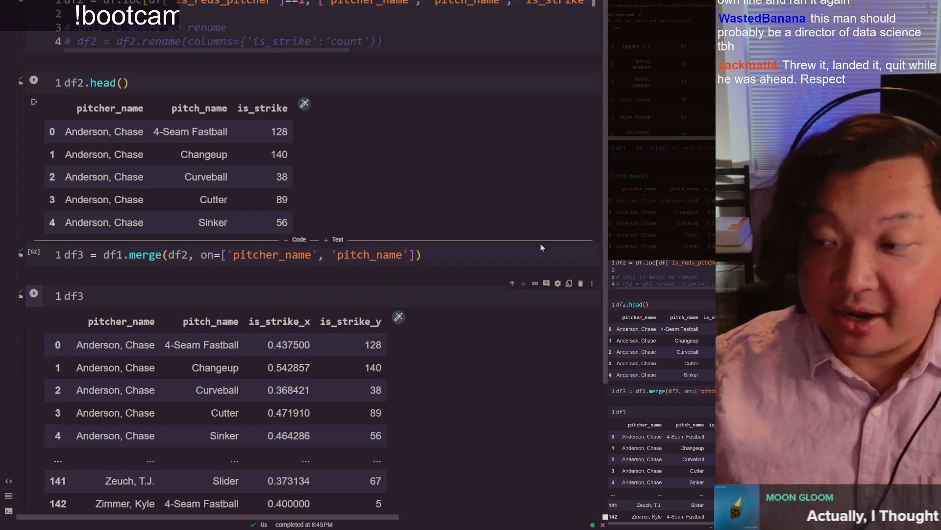
scroll(352, 260, "down", 3)
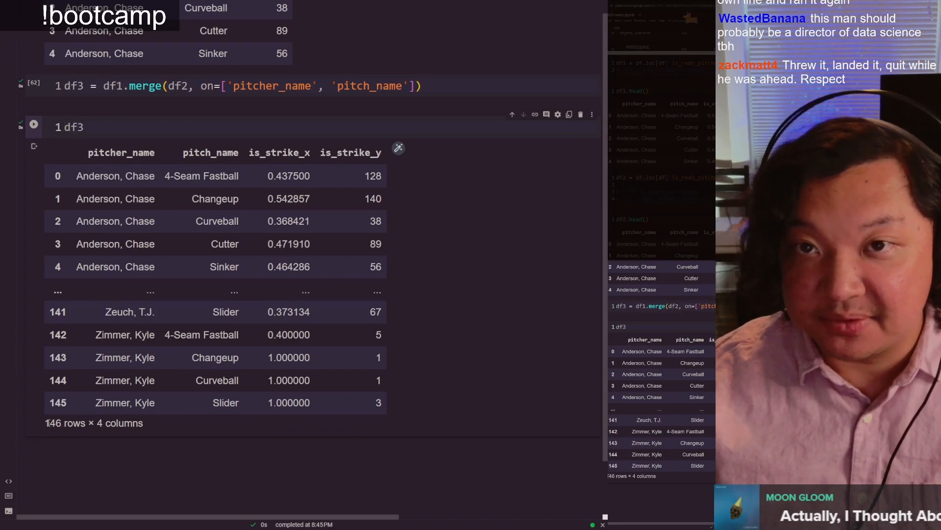
scroll(249, 201, "up", 3)
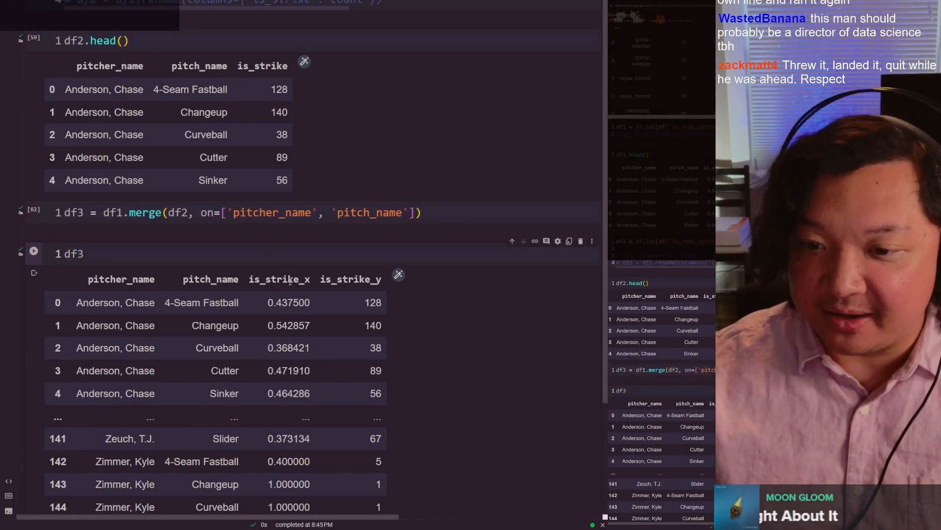
Step: Examine the pitcher_name, pitch_name, is_strike_x and is_strike_y column headers of the merged df3 table
double_click(96, 281)
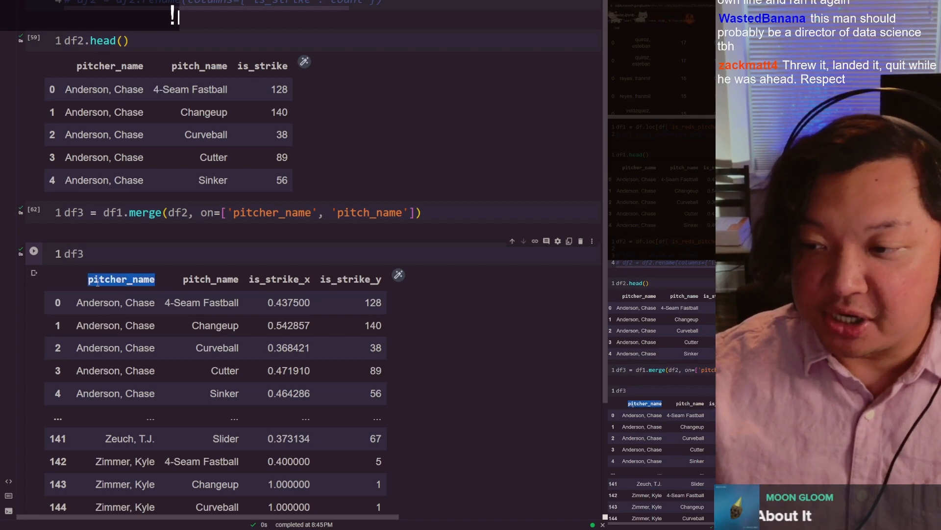
double_click(209, 277)
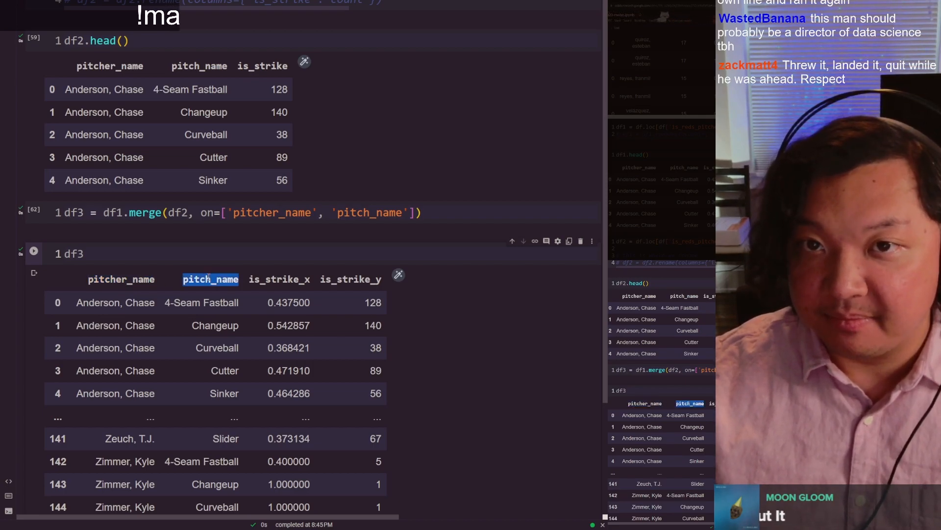
left_click(293, 278)
left_click_drag(304, 279, 310, 279)
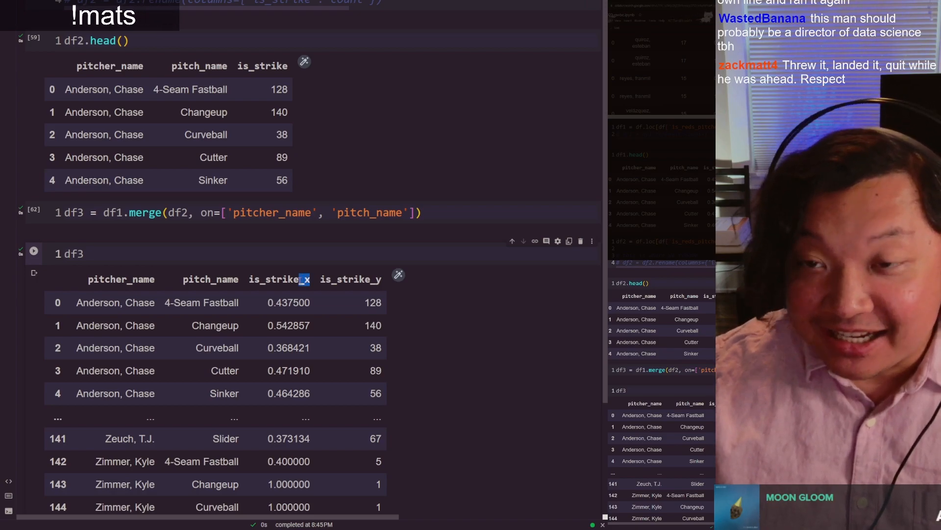
left_click(325, 285)
left_click_drag(323, 285, 382, 282)
left_click(373, 282)
left_click(365, 284)
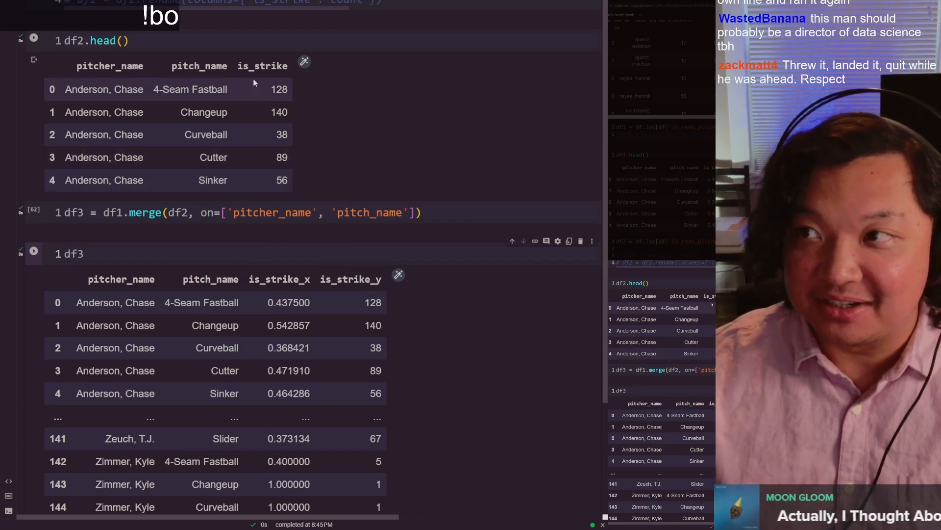
Step: Compare the is_strike column heading and values in the df1.head() and df2.head() outputs
scroll(254, 113, "up", 5)
double_click(254, 111)
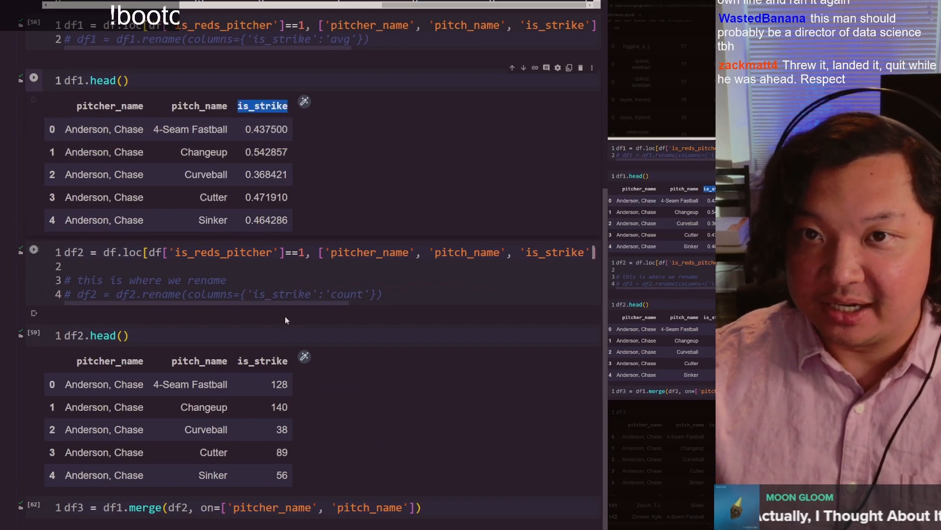
scroll(263, 112, "down", 5)
double_click(264, 109)
scroll(265, 109, "up", 4)
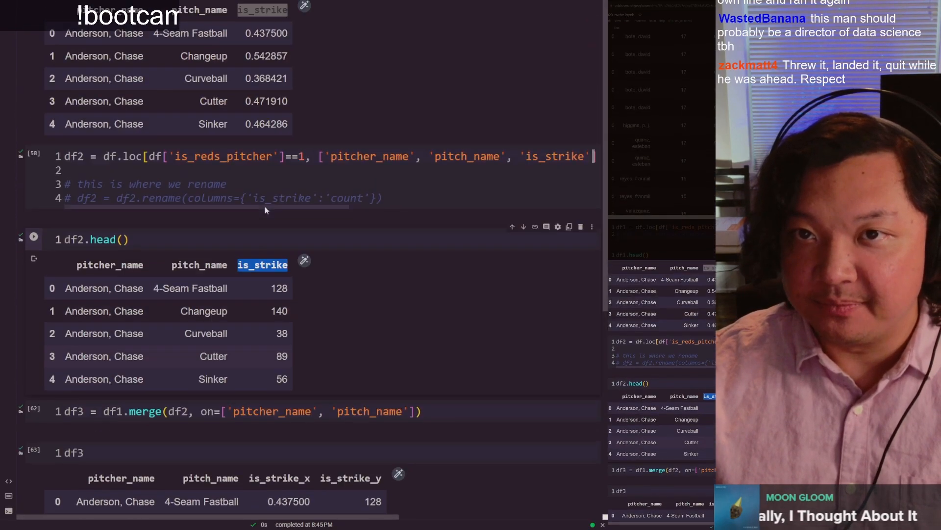
left_click(266, 109)
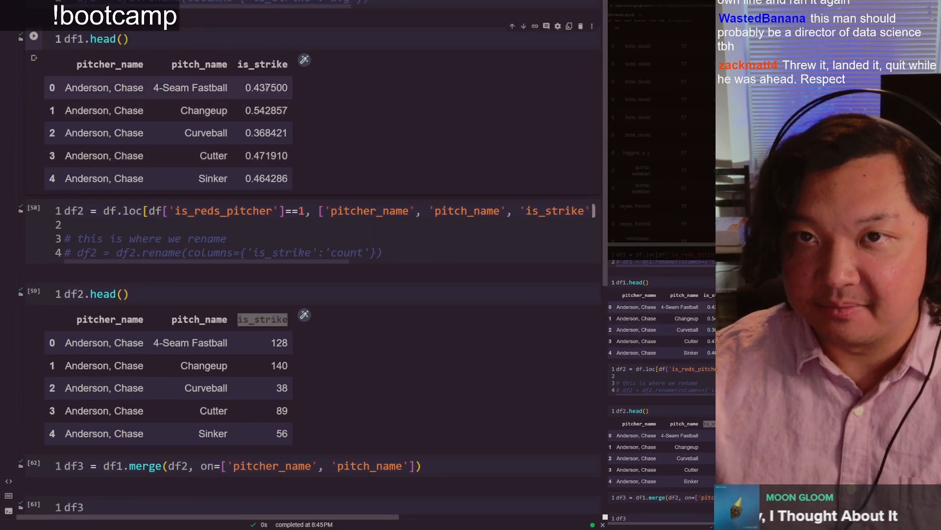
left_click(287, 365)
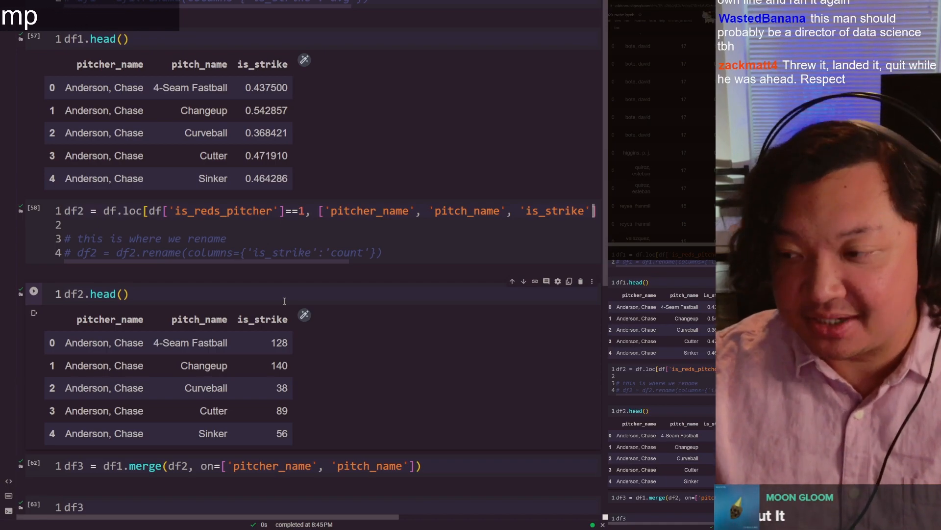
Step: Trace the is_strike_x and is_strike_y columns of df3 back to df1 and df2 in the merge statement
scroll(285, 300, "down", 2)
scroll(284, 301, "down", 1)
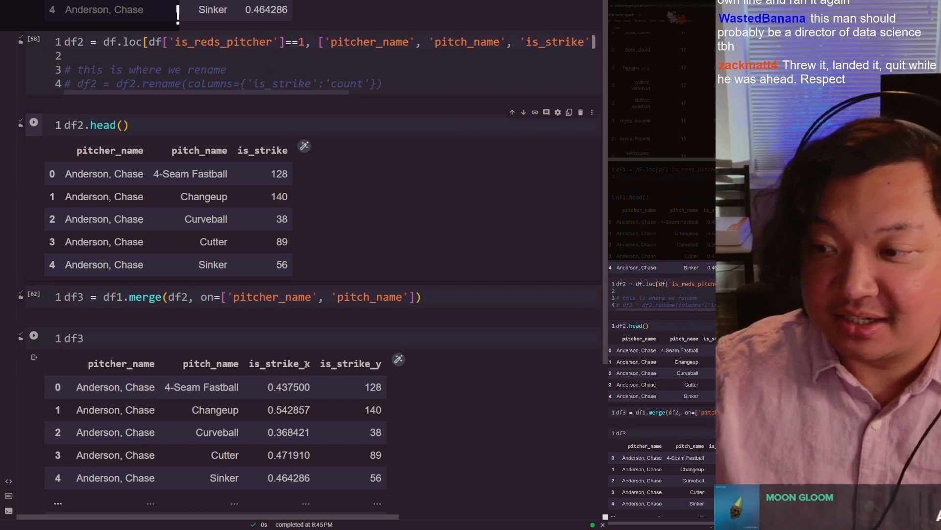
double_click(302, 364)
left_click(300, 364)
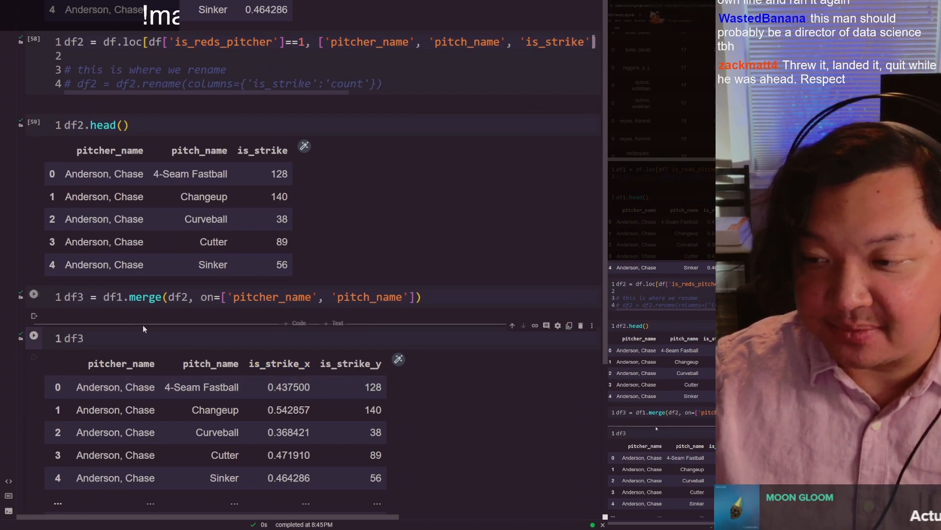
double_click(113, 299)
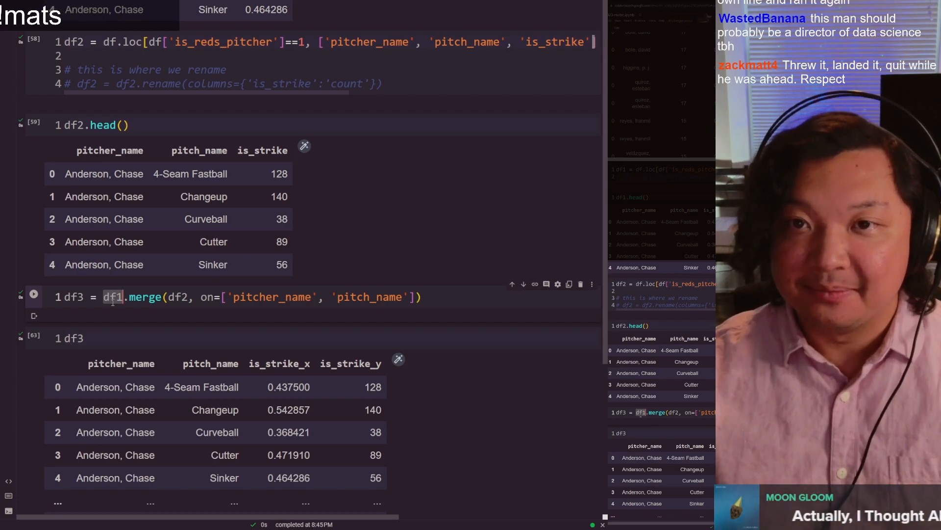
left_click(163, 336)
double_click(351, 363)
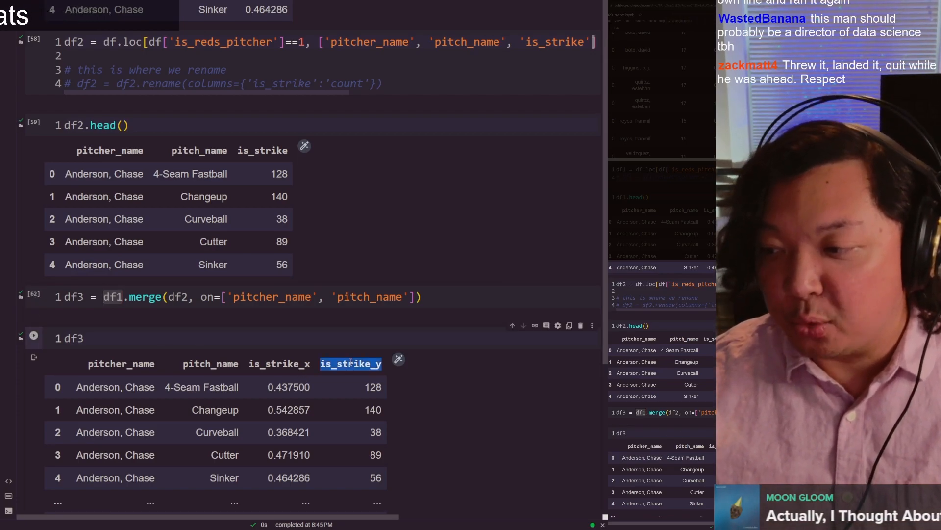
left_click(306, 365)
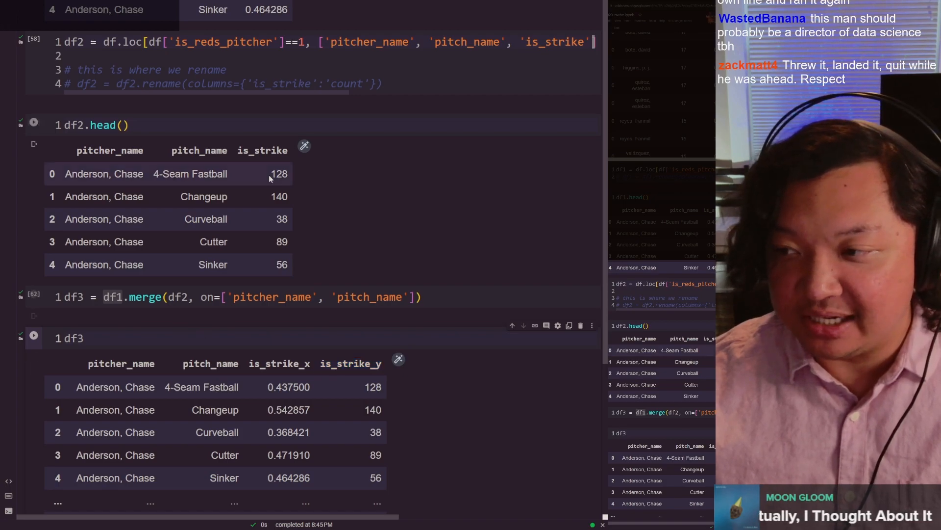
double_click(185, 296)
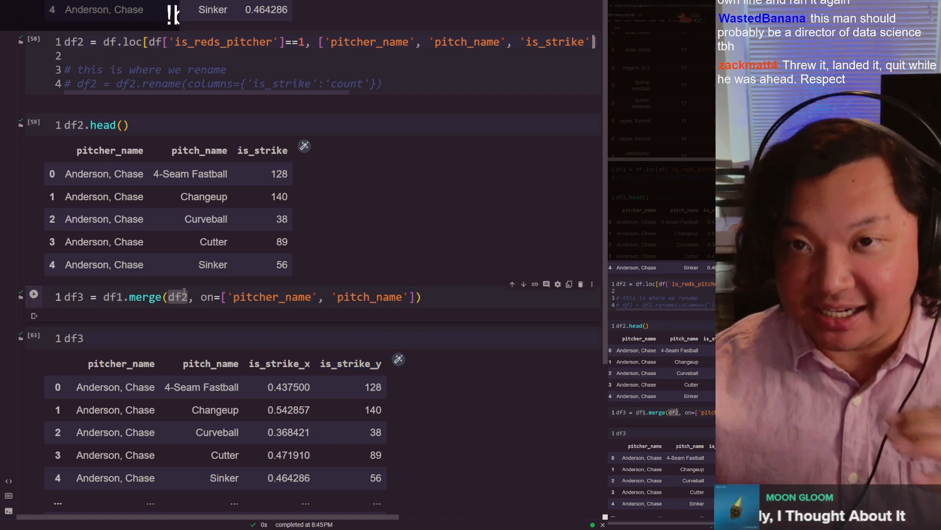
left_click(172, 297)
scroll(309, 192, "down", 3)
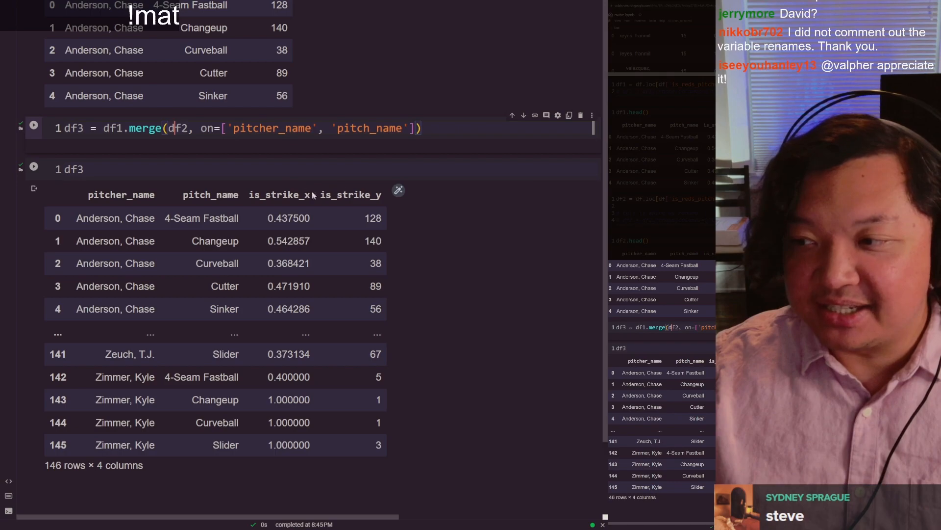
Step: Uncomment the rename lines that change is_strike to 'count' in df2 and to 'avg' in df1
scroll(338, 191, "up", 2)
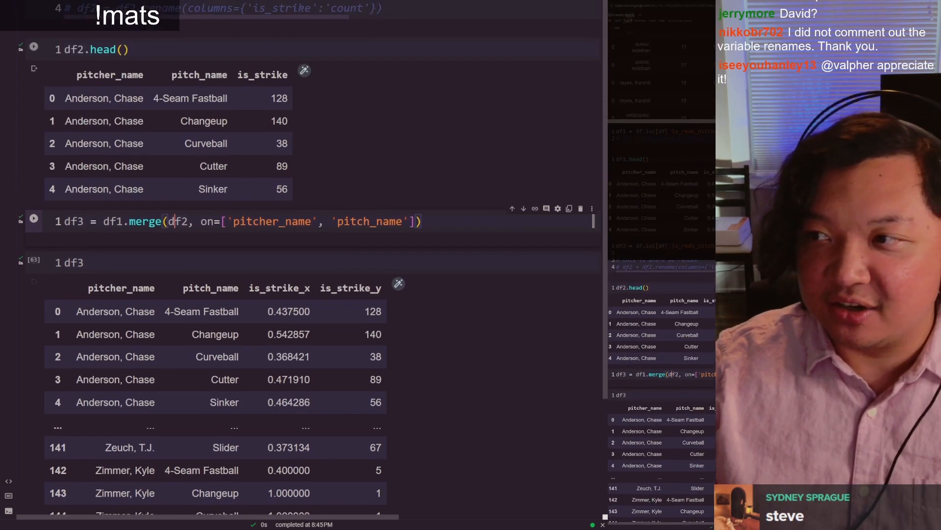
key("ctrl+slash")
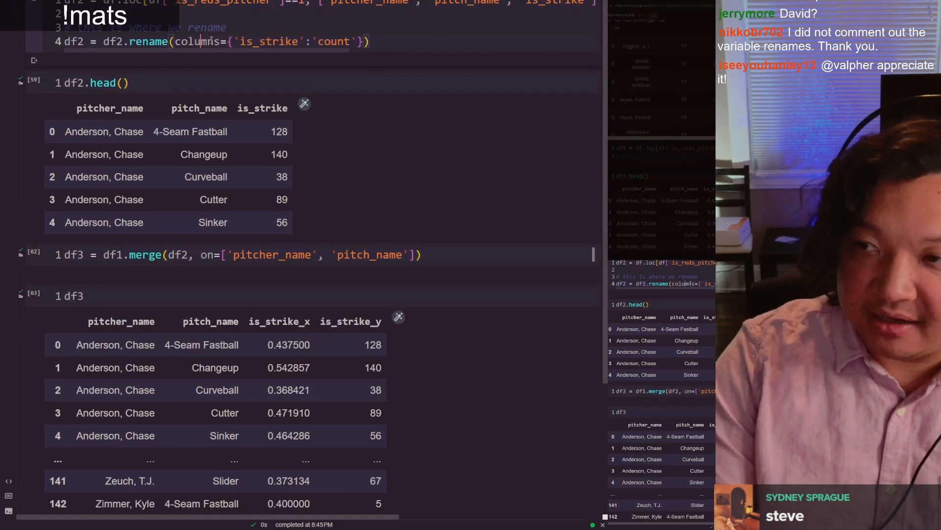
scroll(230, 27, "up", 4)
left_click(228, 37)
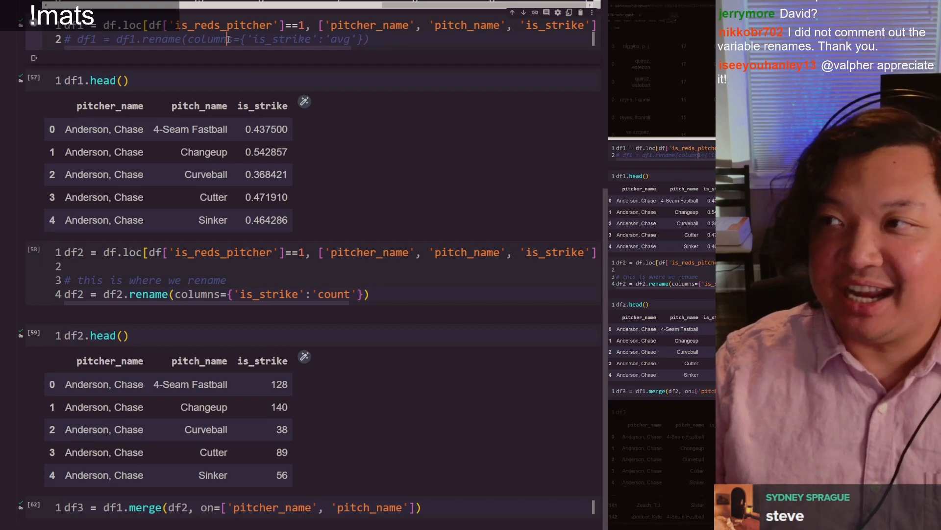
key("ctrl+slash")
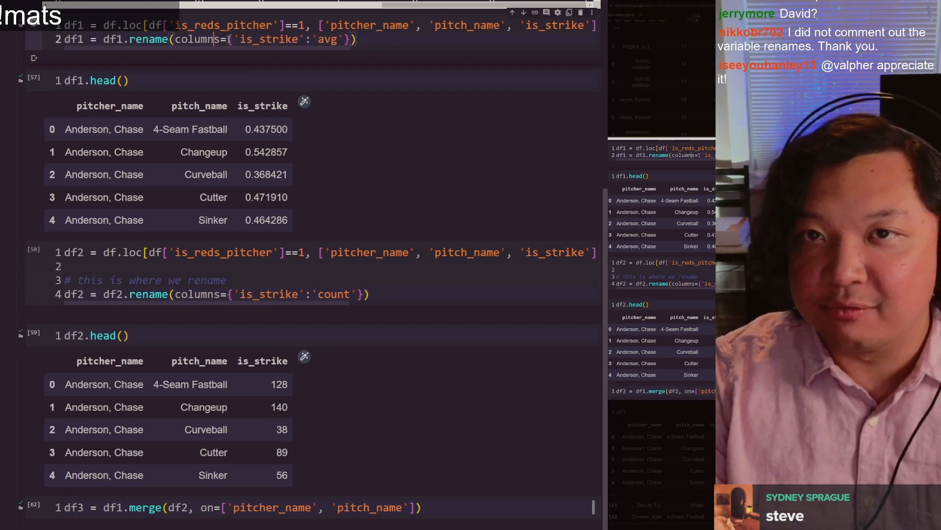
Step: Rerun the df1 and df2 rename cells along with their df1.head() and df2.head() previews
key("shift+Return")
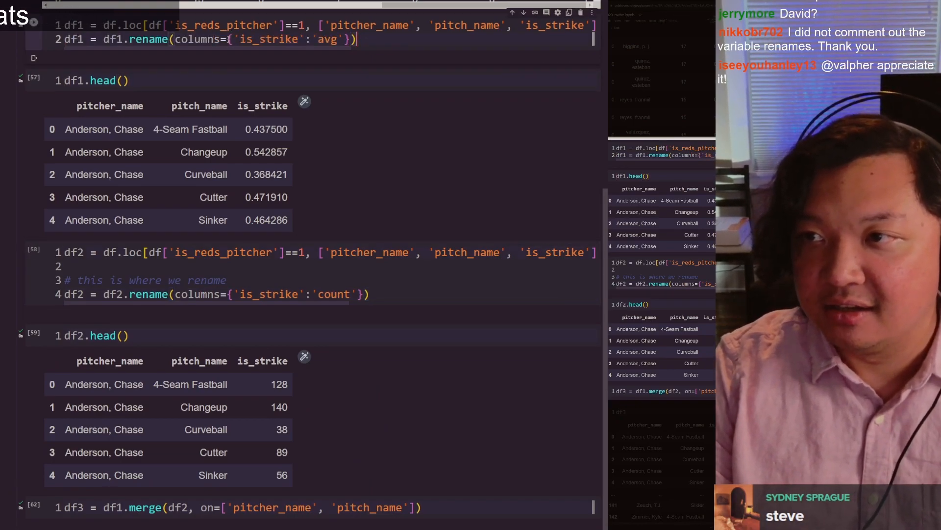
key("shift+Return")
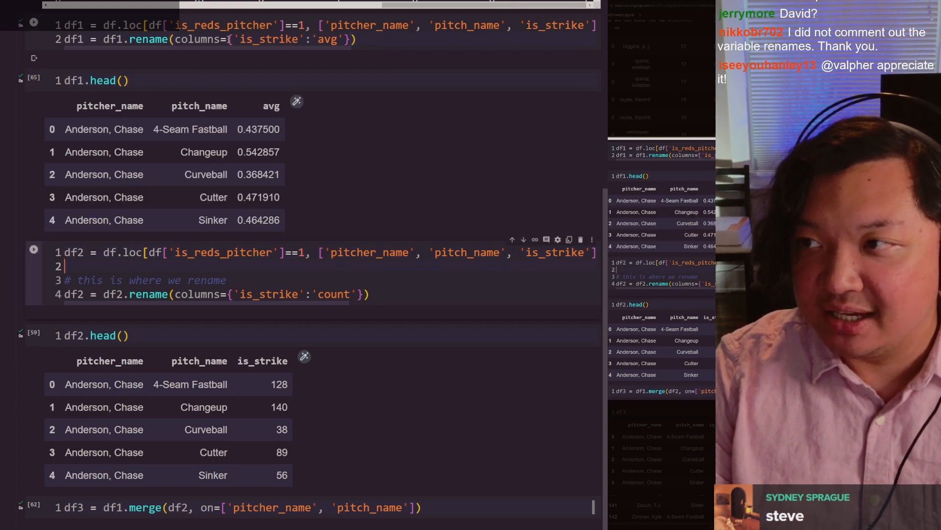
key("shift+Return")
key("shift+Return")
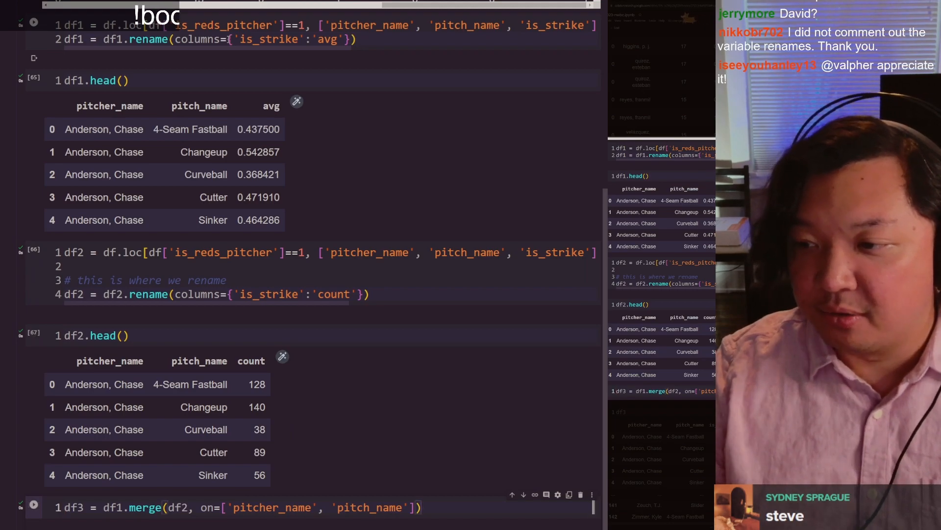
Step: Rerun the df3 merge of df1 and df2 and redisplay the df3 table
scroll(260, 147, "down", 5)
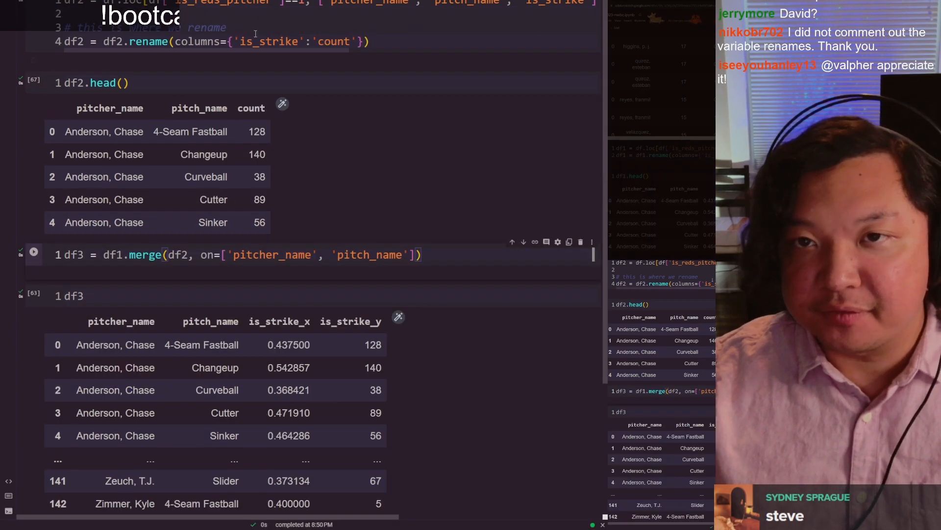
scroll(260, 128, "down", 3)
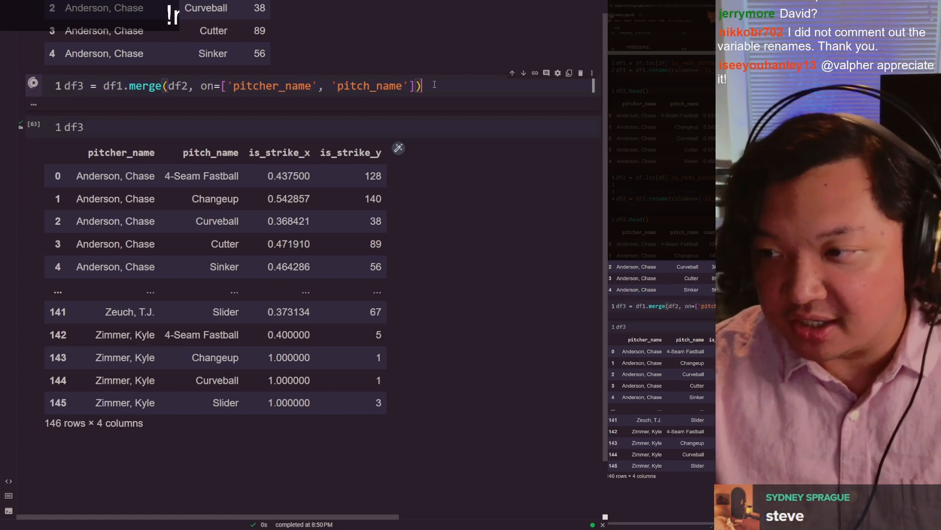
key("shift+Return")
key("ctrl+Return")
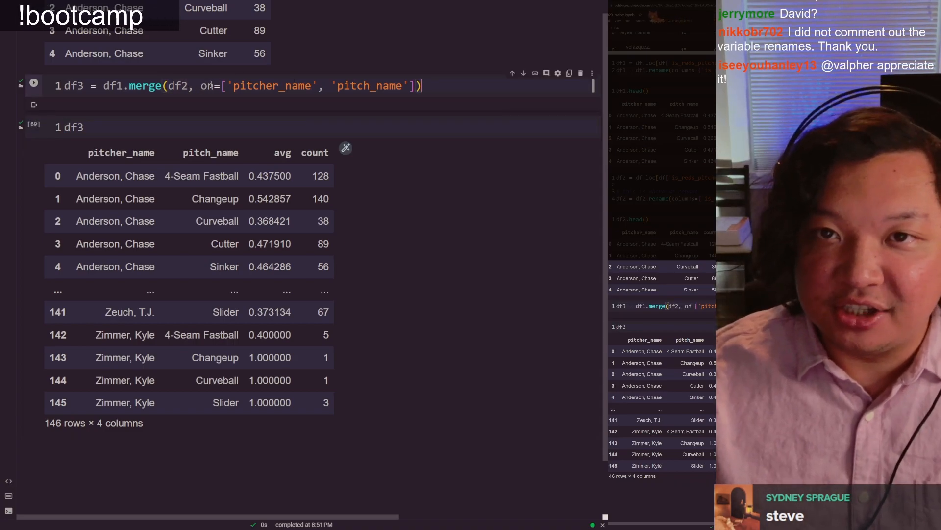
Step: Examine the on argument of the df3 merge and its pitcher_name and pitch_name keys
left_click(203, 85)
left_click_drag(201, 86, 415, 86)
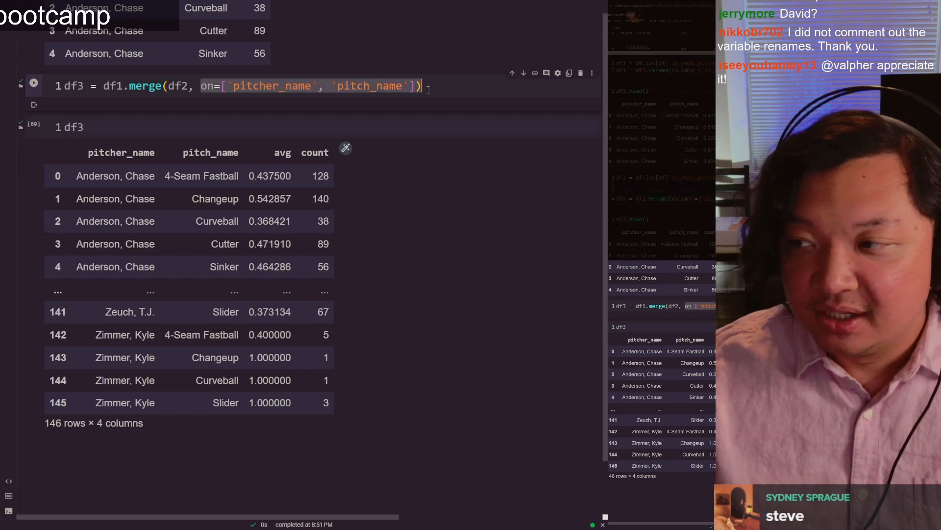
left_click(322, 86)
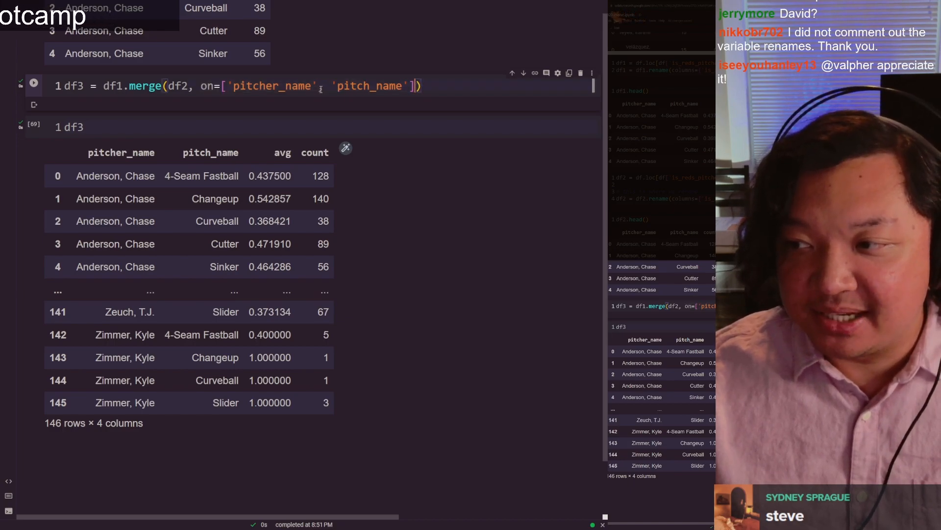
double_click(293, 88)
double_click(364, 87)
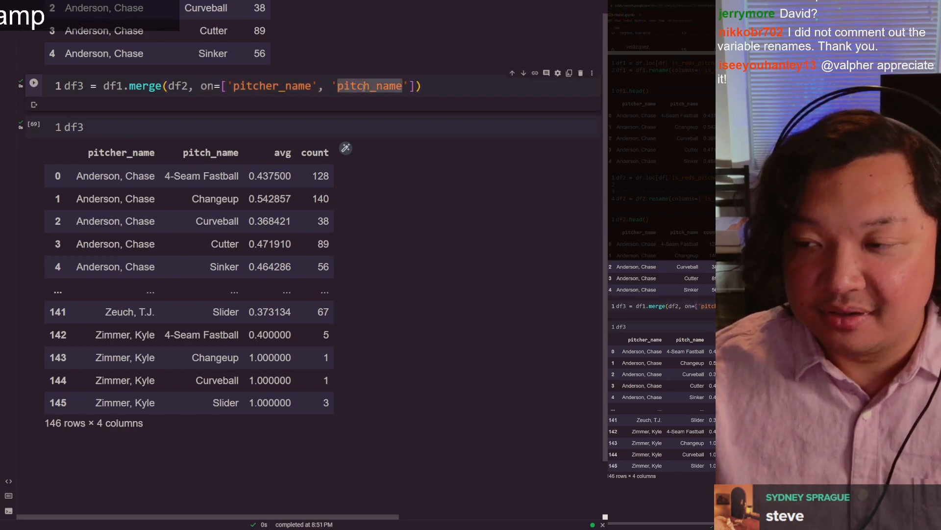
left_click(364, 87)
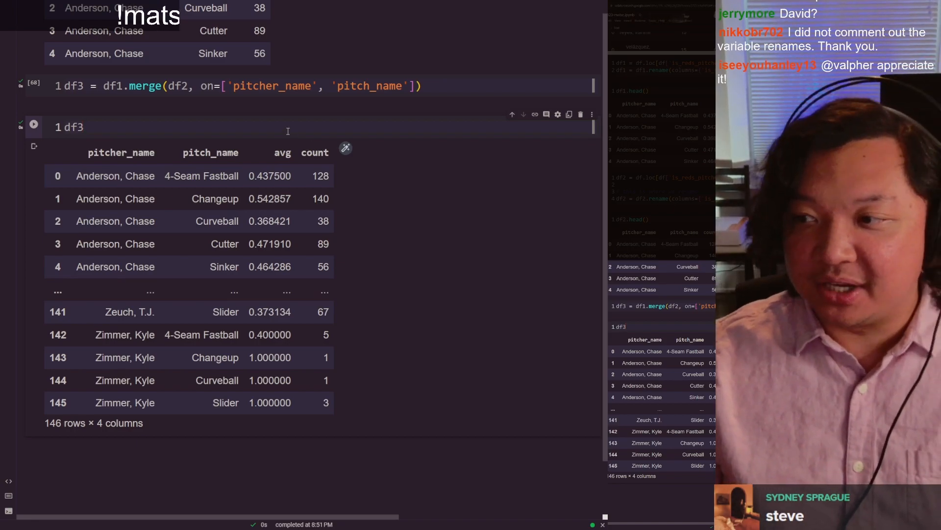
Step: Rerun the df3 display cell and add an empty code cell below its output
key("shift+Return")
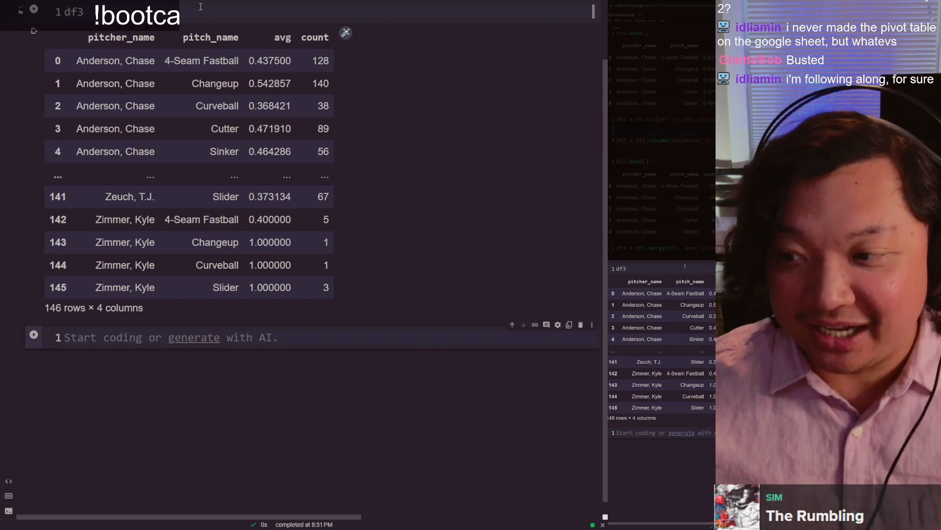
left_click(201, 7)
left_click(370, 339)
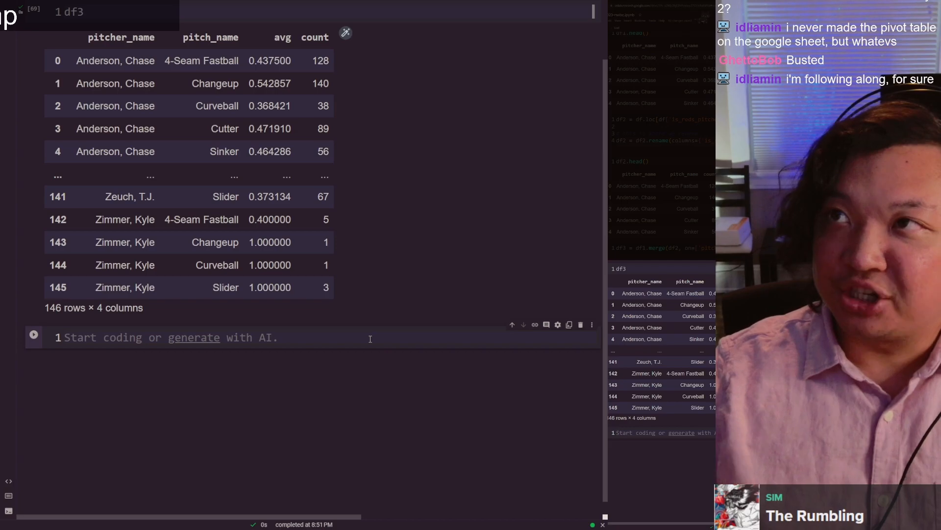
Step: Switch to the Google Sheets pivot table and select Hunter Greene's pitch rows in the range B90:D92
key("ctrl+shift+Tab")
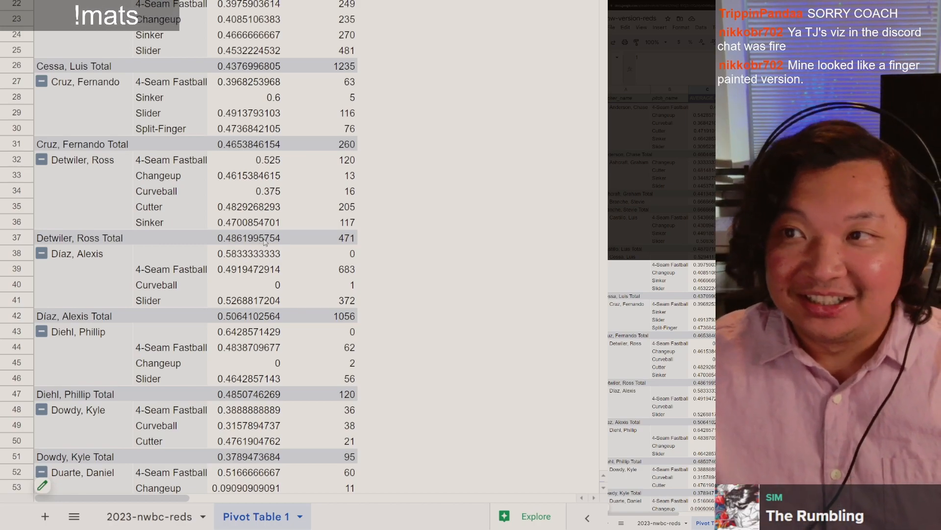
scroll(264, 242, "down", 7)
scroll(257, 248, "down", 7)
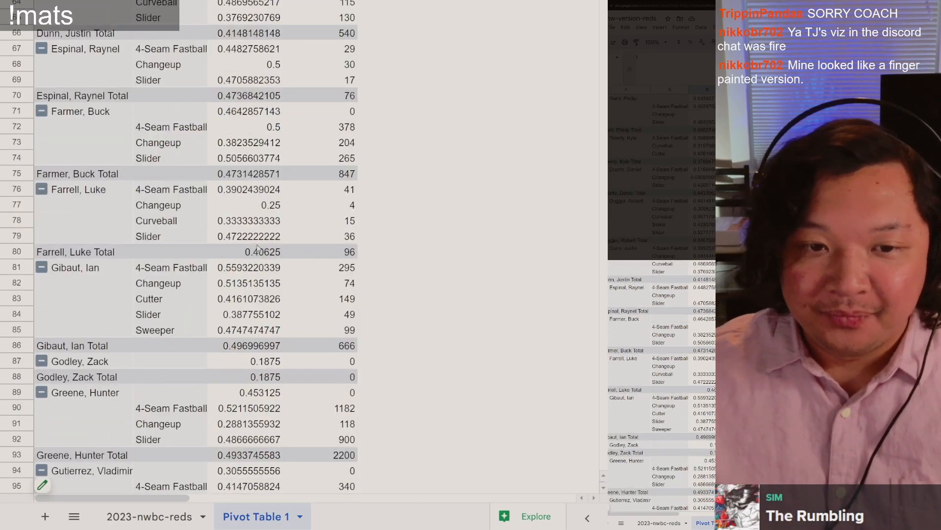
scroll(257, 247, "down", 3)
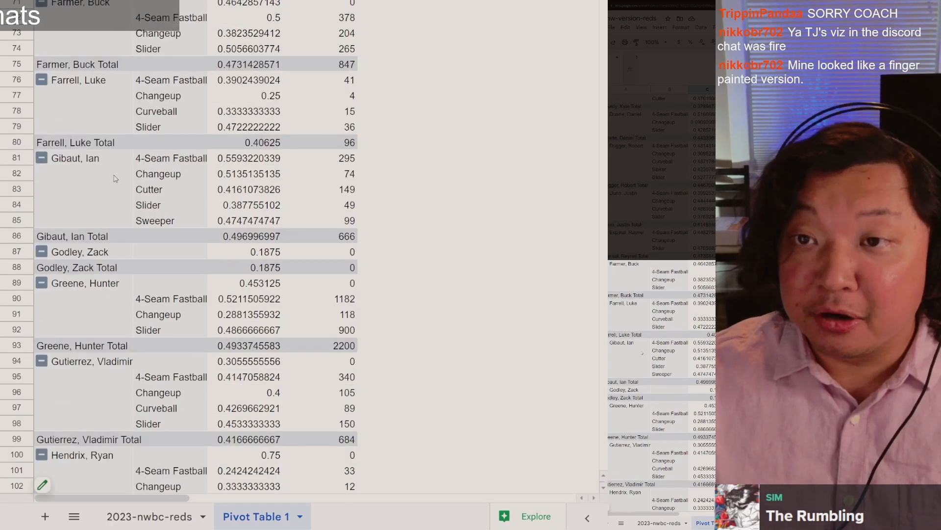
scroll(176, 309, "down", 3)
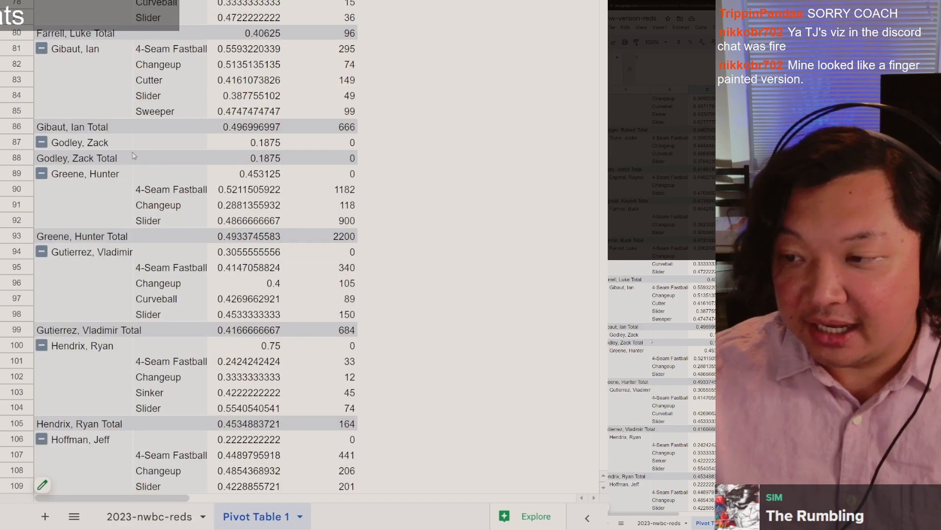
left_click(90, 181)
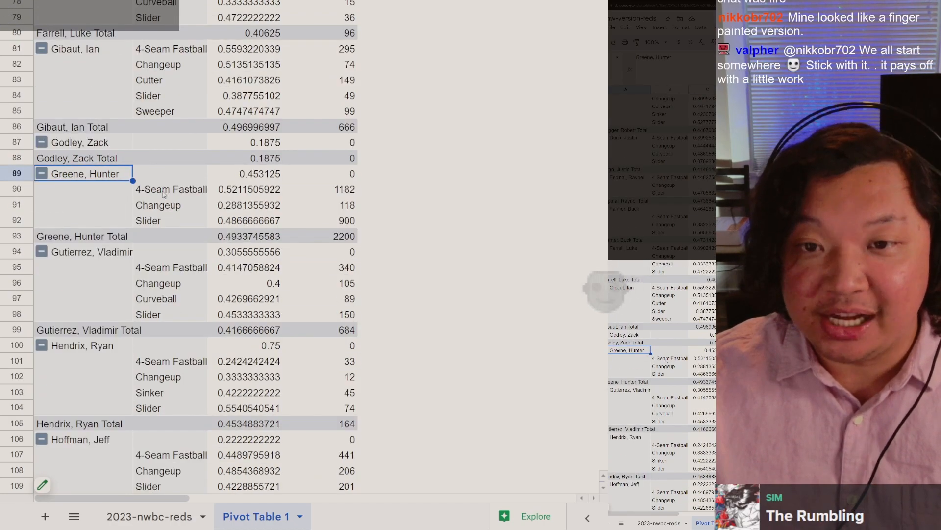
left_click(166, 193)
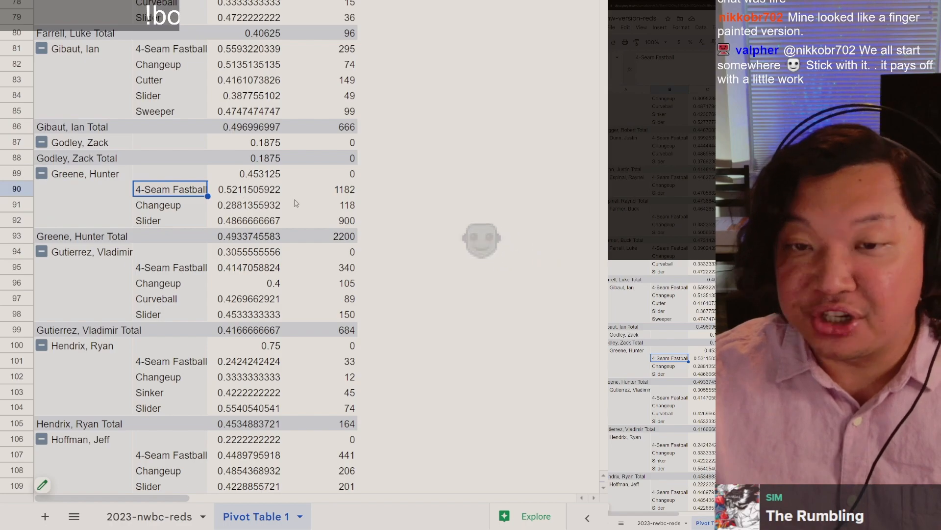
left_click(328, 218, "shift")
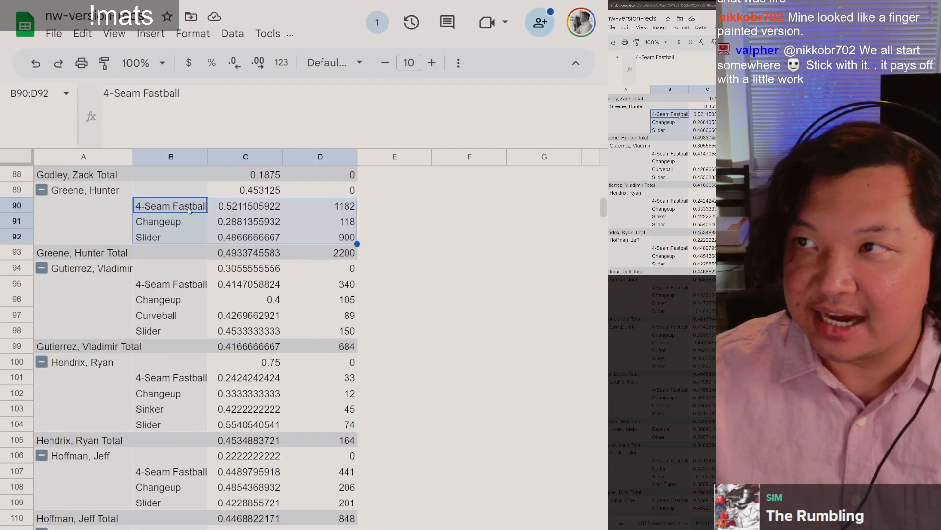
left_click(190, 212)
left_click_drag(190, 211, 339, 243)
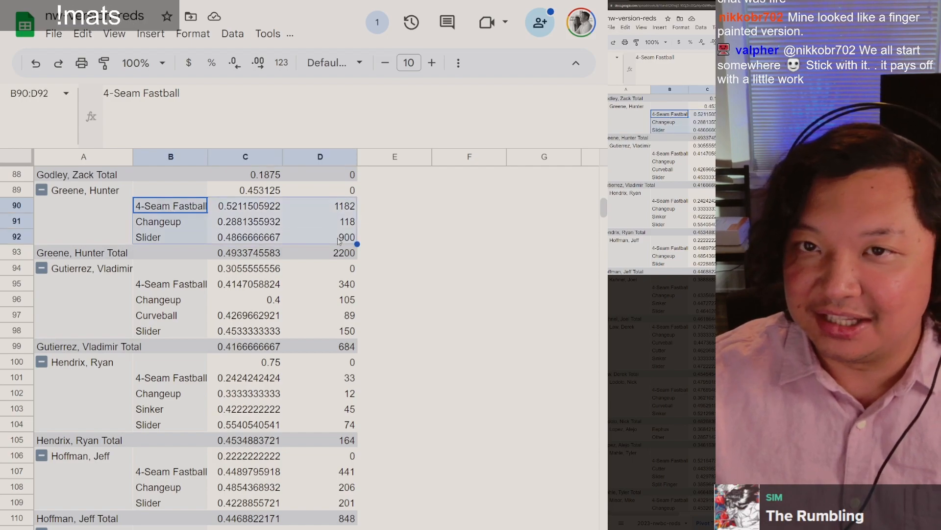
Step: Insert a chart from the selected pitch rows and change its type to a bar chart
left_click(155, 37)
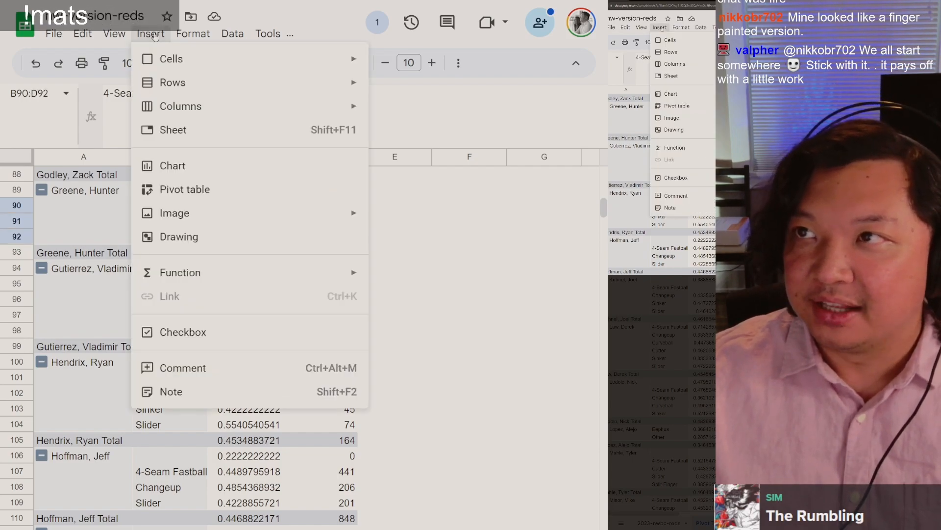
left_click(250, 168)
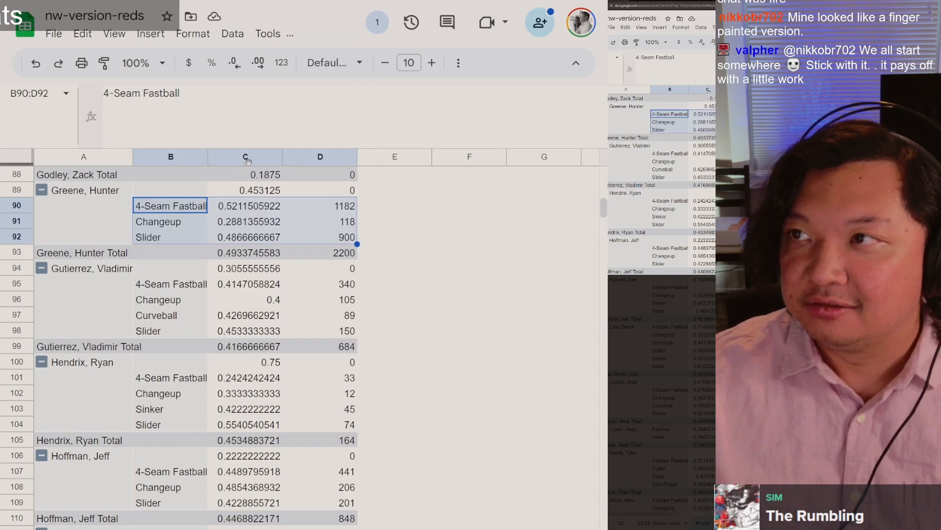
scroll(250, 162, "down", 10)
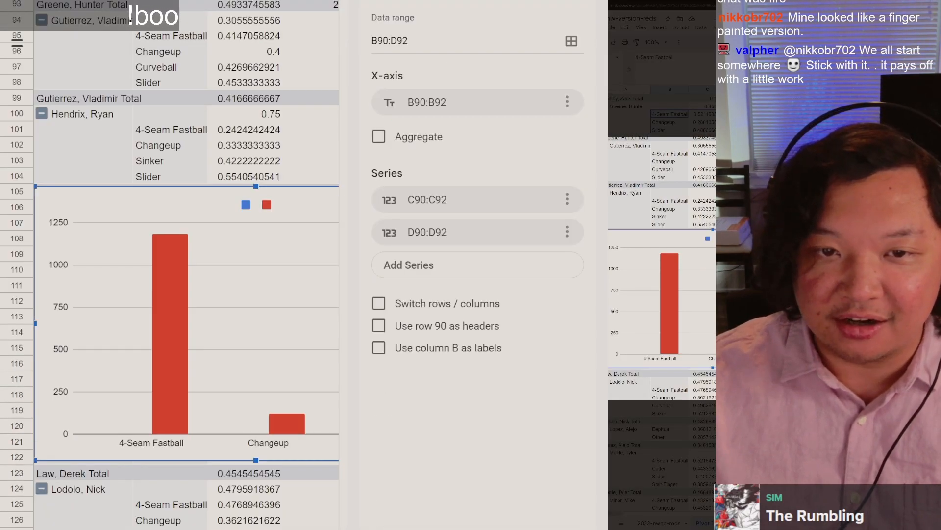
left_click(429, 168)
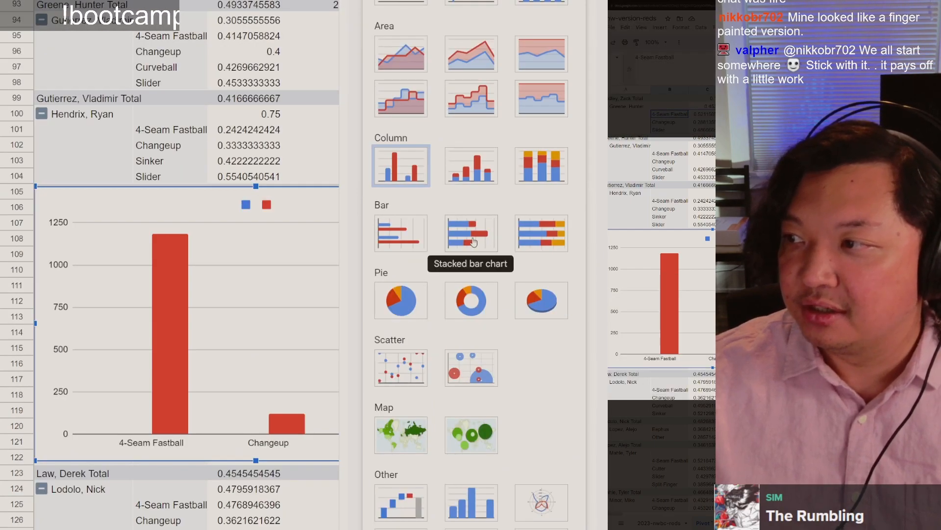
left_click(396, 243)
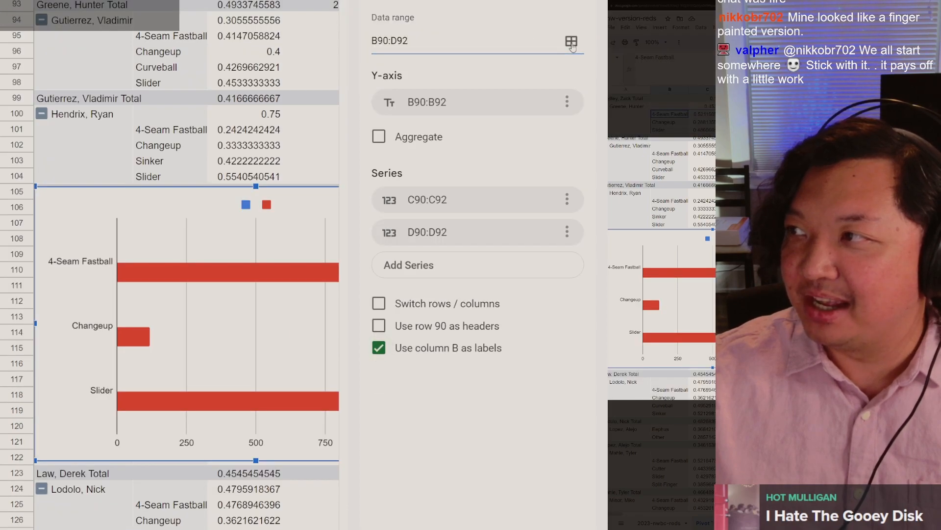
Step: Limit the bar chart's data range to B90:C92 and close the chart editor
left_click(572, 42)
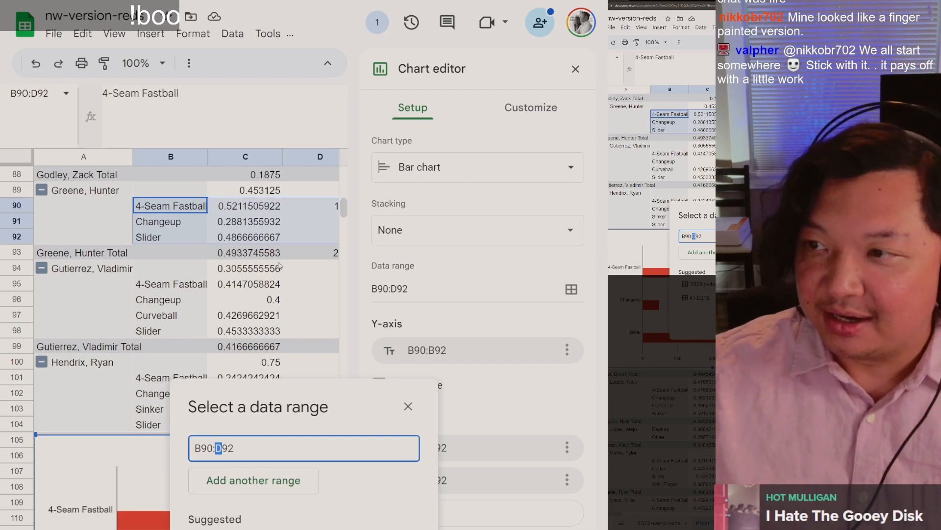
type("C")
left_click(400, 121)
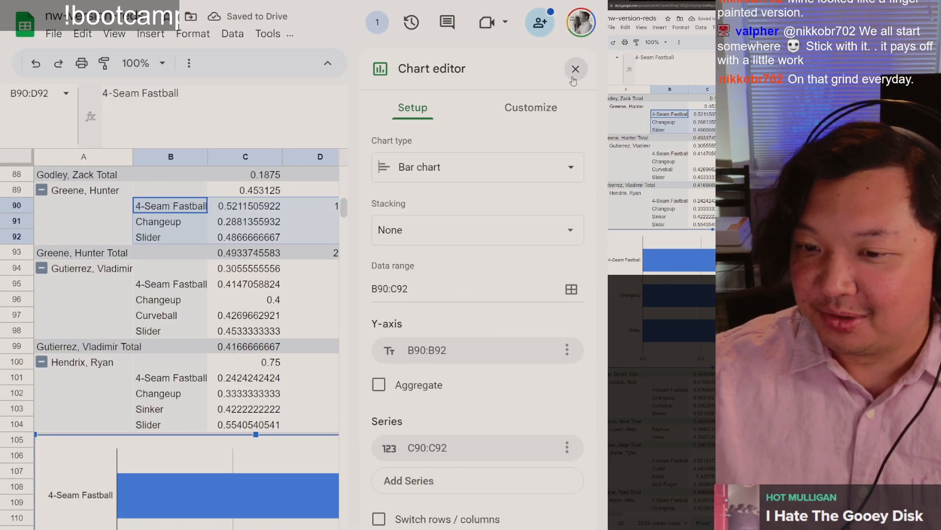
left_click(573, 74)
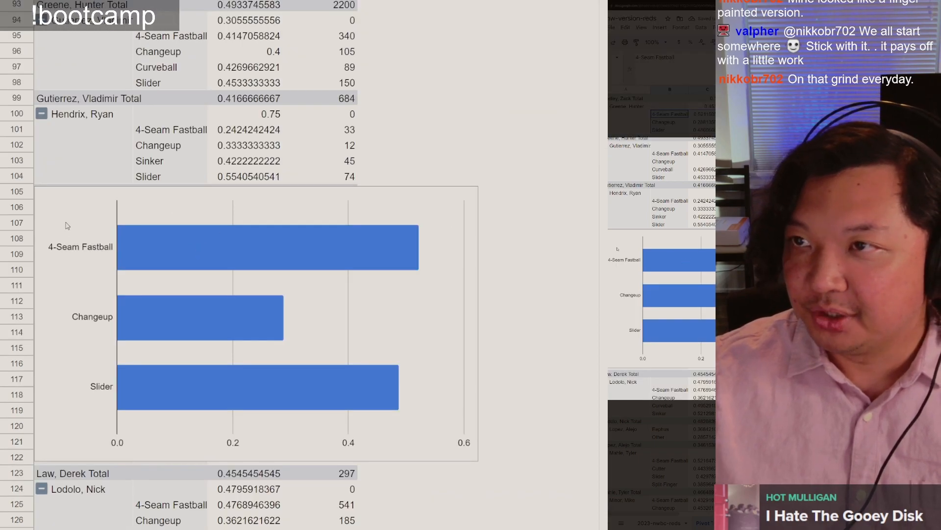
Step: Move the bar chart up so it sits just below the Greene, Hunter Total row
left_click(78, 220)
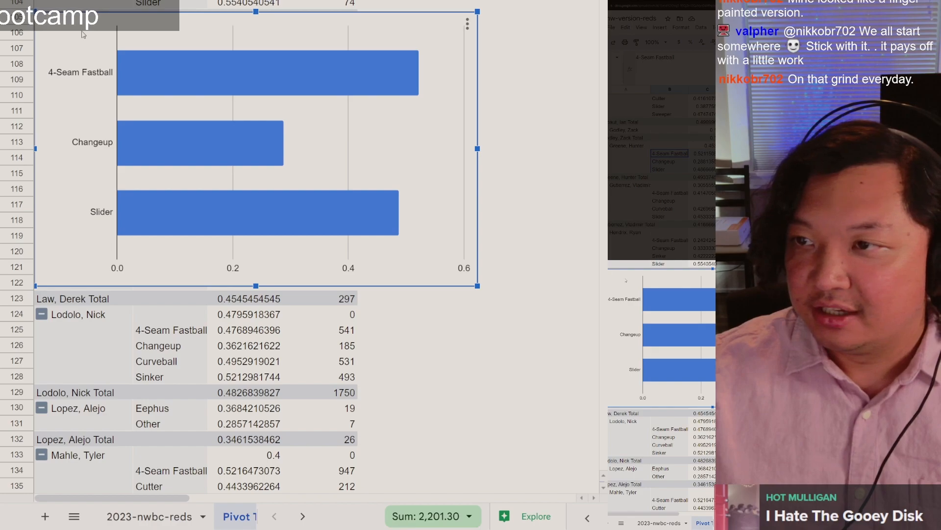
left_click_drag(78, 220, 77, 109)
scroll(145, 166, "up", 3)
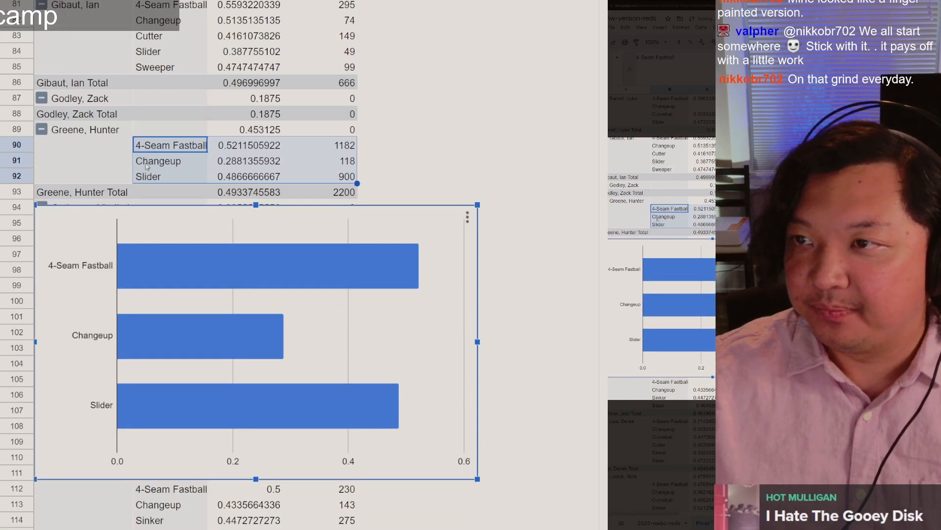
Step: Compare Greene's 4-Seam Fastball, Changeup and Slider rows with the bars in the chart
scroll(145, 166, "up", 3)
left_click(169, 149)
left_click(164, 160)
left_click(168, 129)
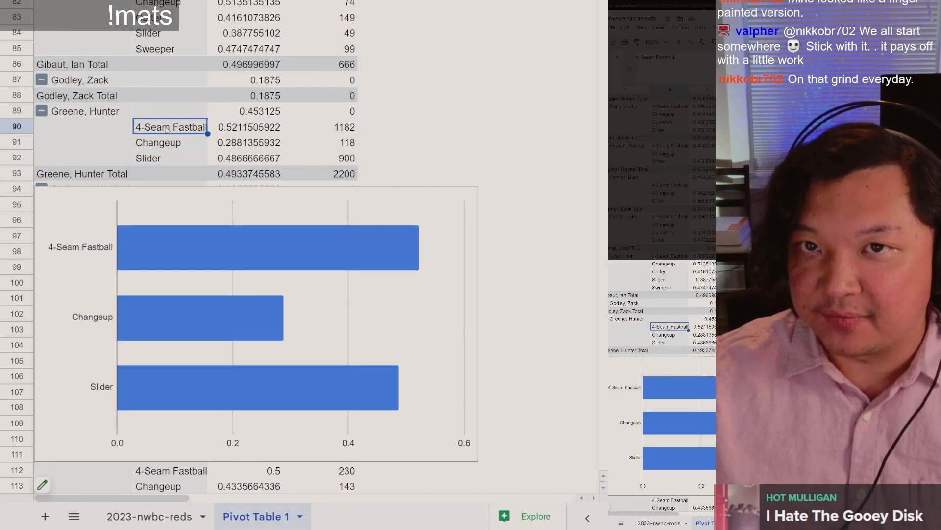
left_click(163, 147)
left_click(164, 159)
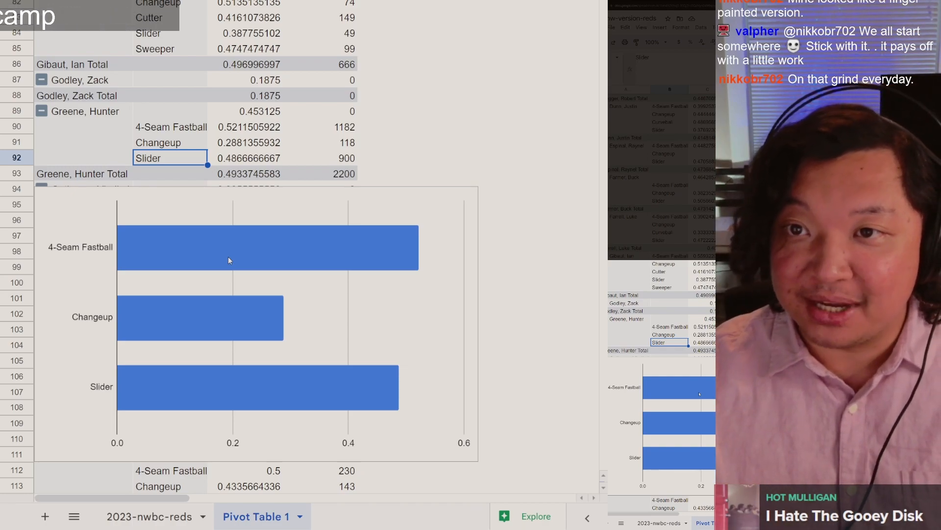
Step: Switch back to the Colab notebook and review the df3 merge cell and its output table
key("ctrl+Tab")
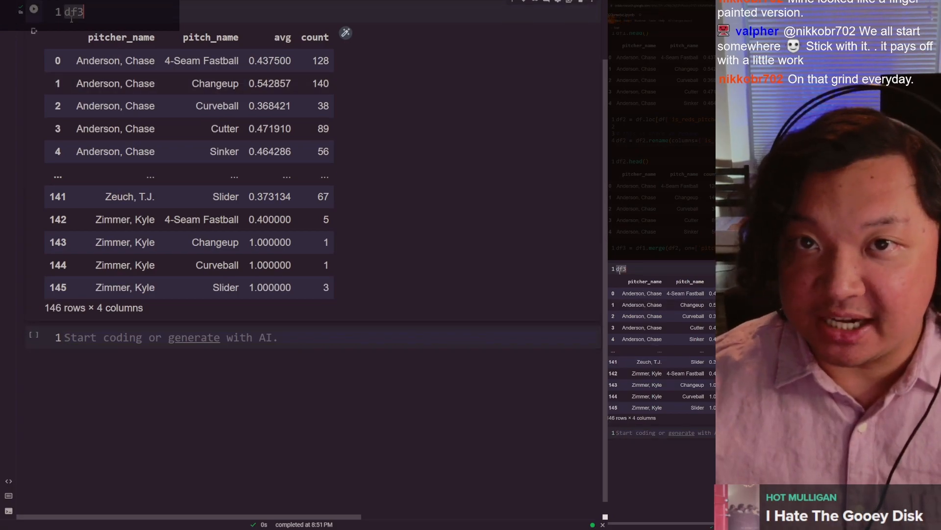
scroll(71, 19, "up", 3)
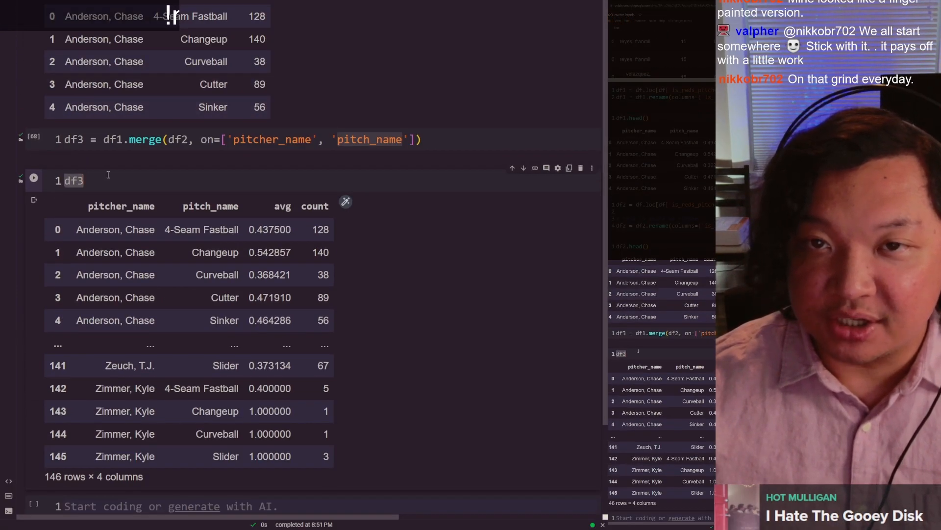
scroll(251, 234, "up", 15)
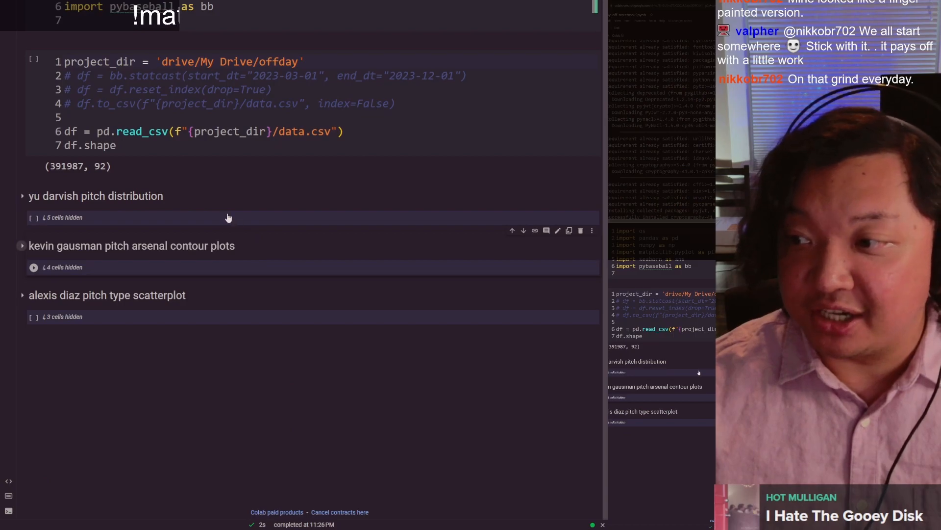
Step: Return to the df3 merge notebook and define pitcher_name = 'Greene, Hunter' in the empty cell below the df3 output
key("ctrl+Tab")
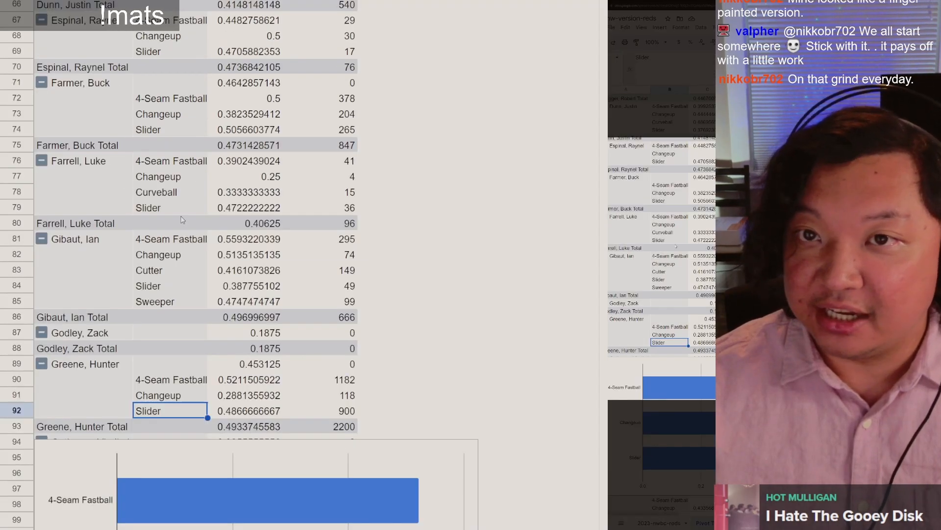
key("ctrl+Tab")
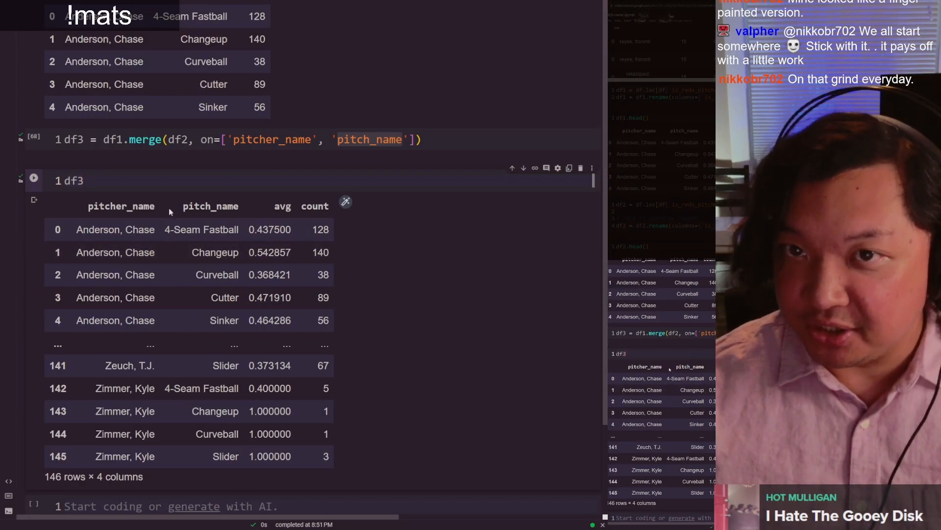
scroll(168, 211, "down", 3)
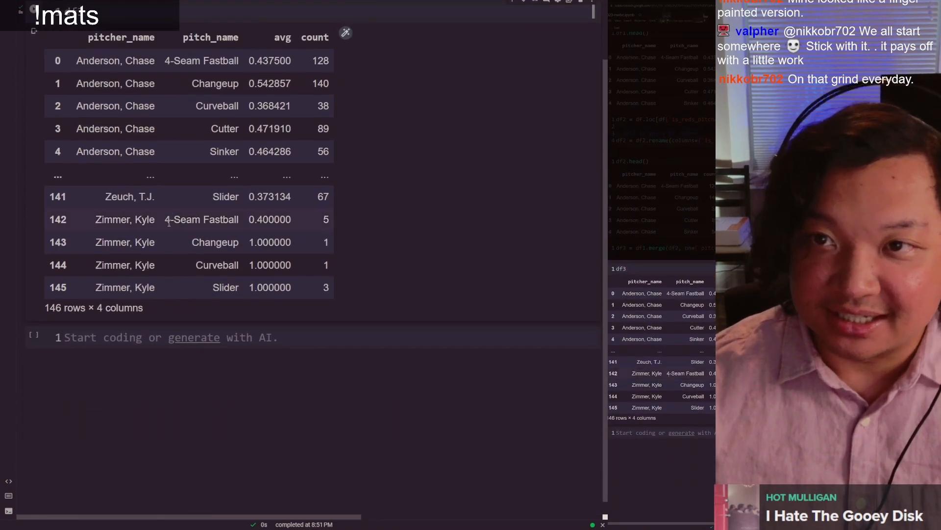
left_click(123, 336)
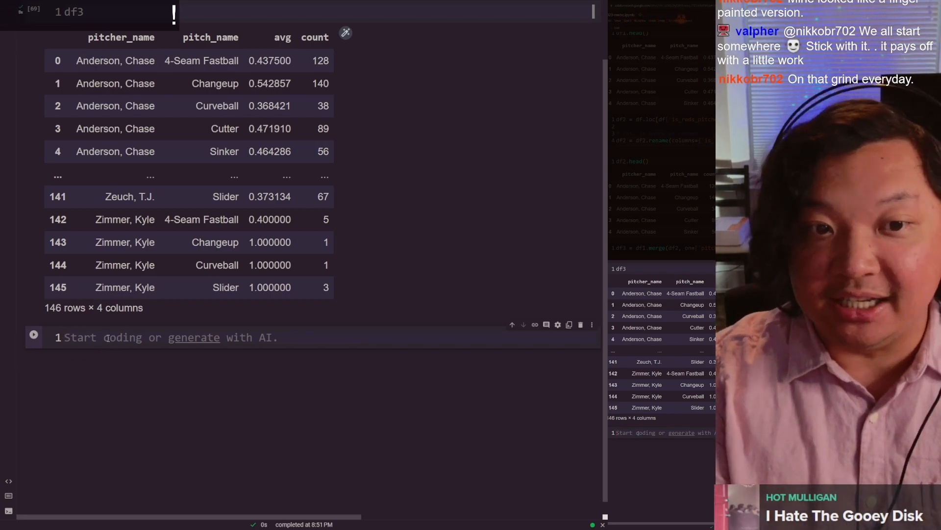
type("pitcher_")
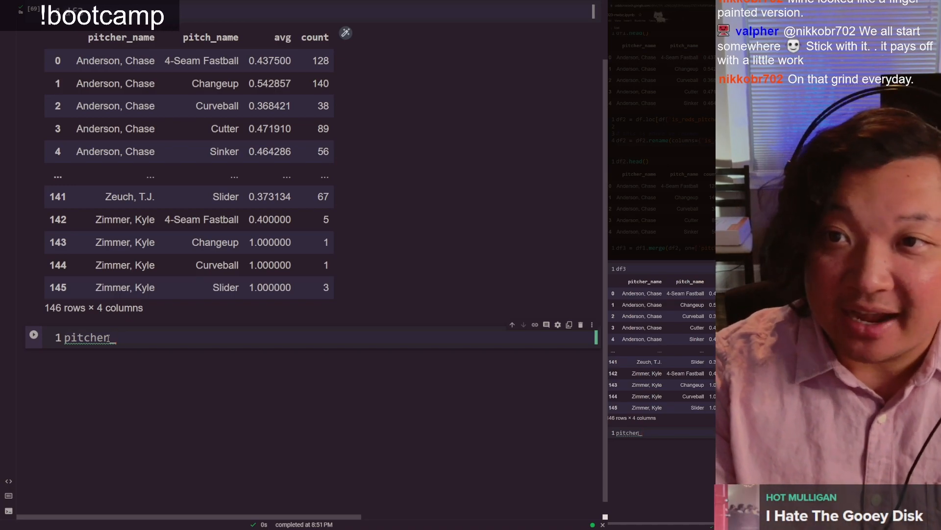
type("name")
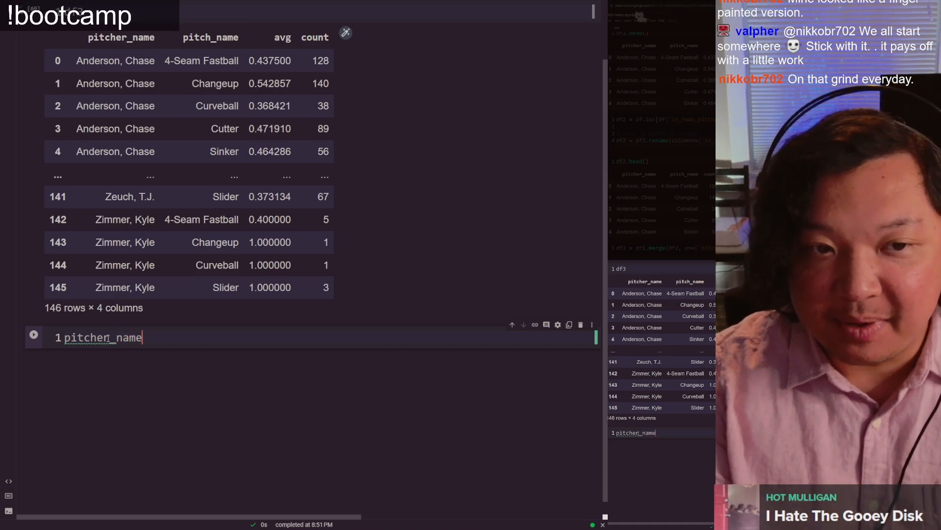
type(" = 'Gree")
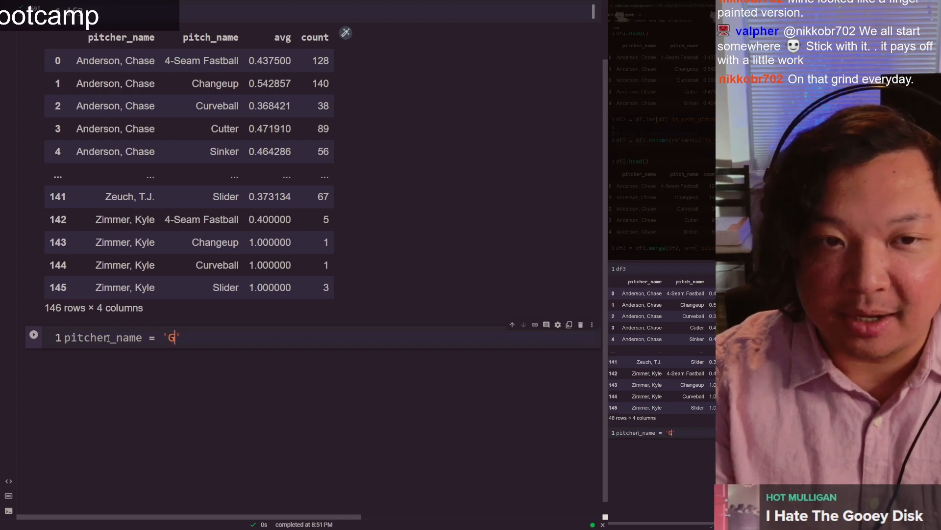
type("ne, ")
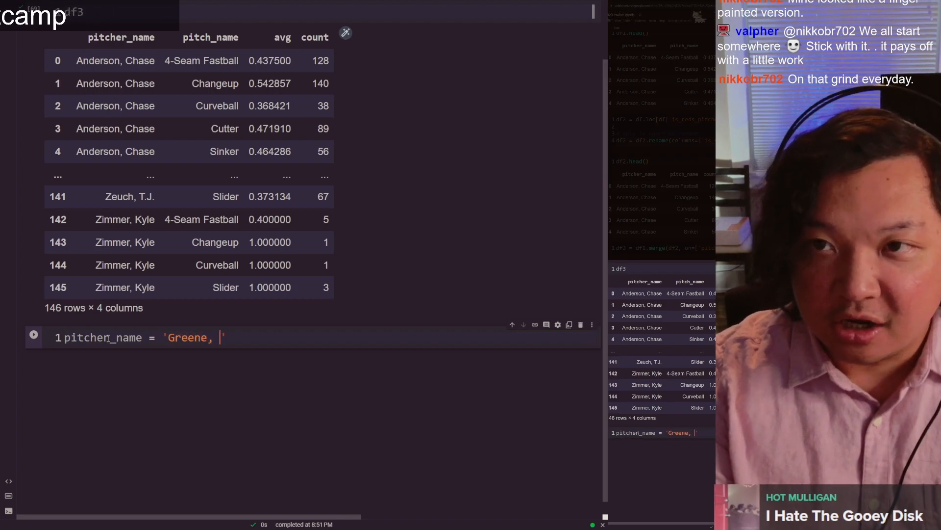
type("Hunter")
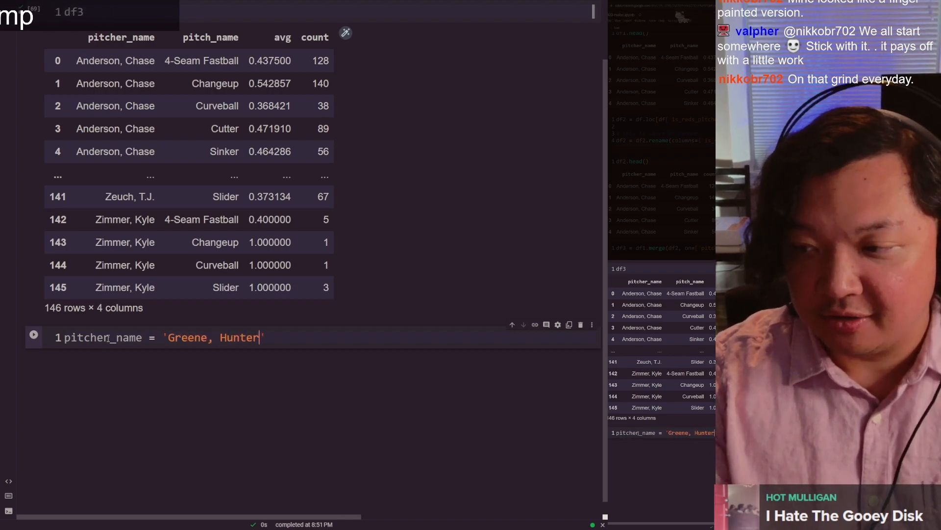
Step: Check the spelling of Greene, Hunter against the pivot table sheet and run the pitcher_name cell in the notebook
key("ctrl+Tab")
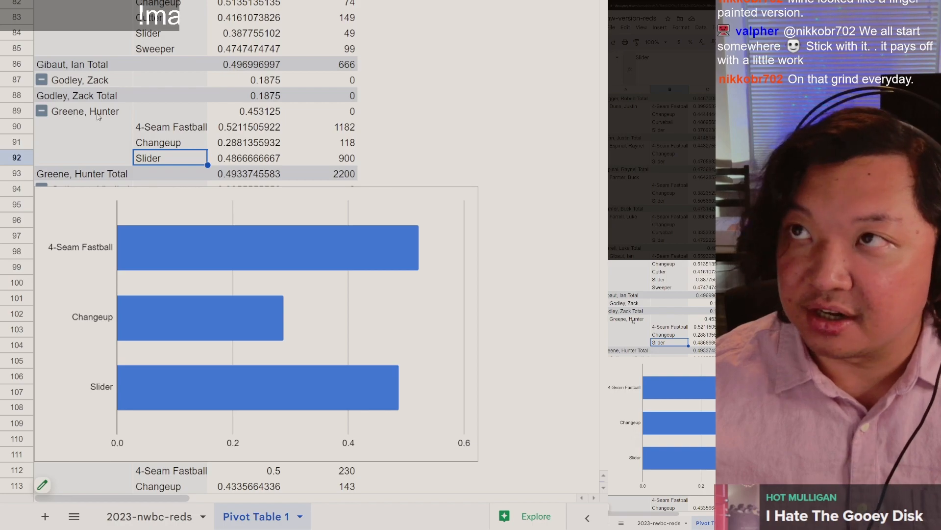
key("ctrl+Tab")
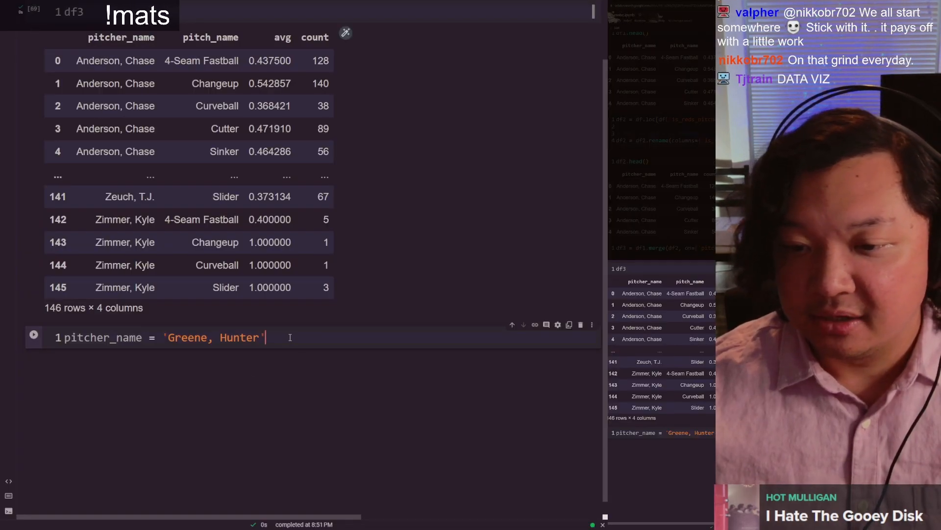
key("ctrl+Return")
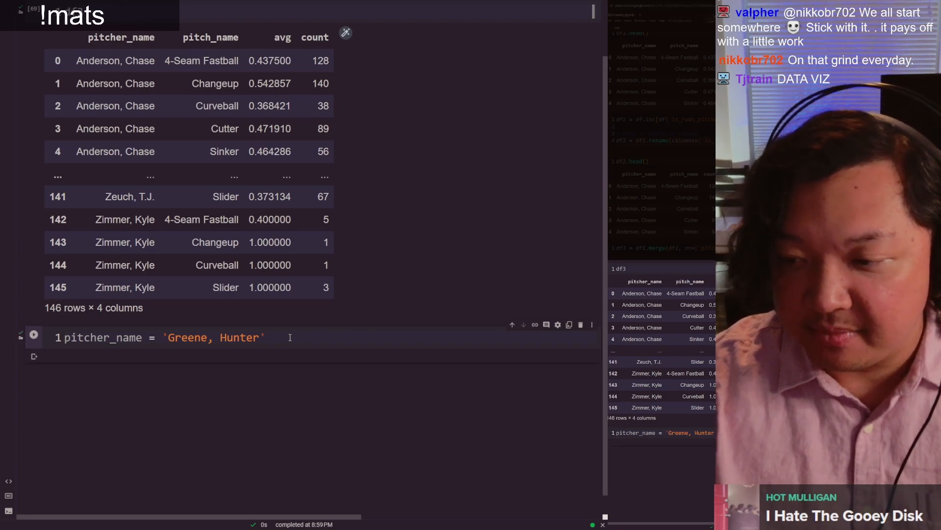
Step: Insert a code cell below the assignment that outputs pitcher_name and run it
key("ctrl+m")
type("b")
type("pitch")
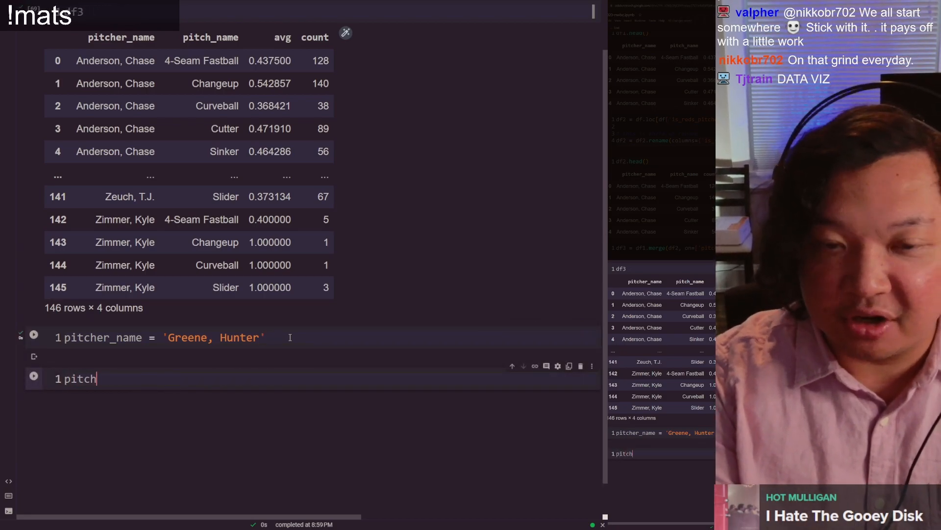
type("er_name")
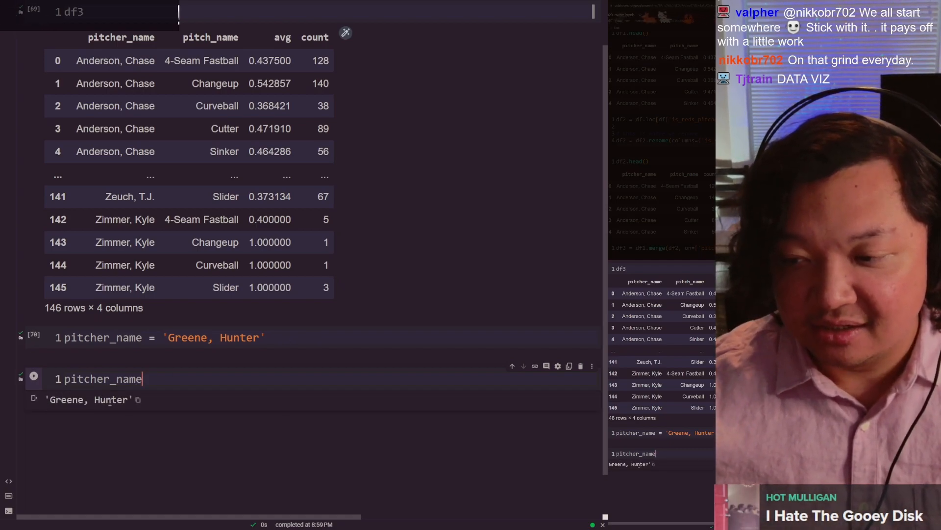
Step: Add df3.loc[df3['pitcher_name']==pitcher_name] as the second line of the assignment cell and run it
left_click(115, 343)
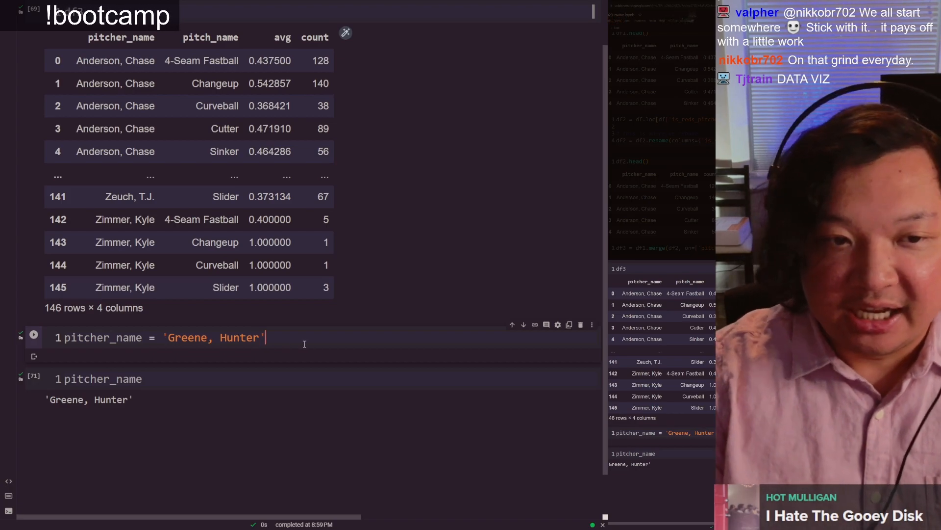
key("Return")
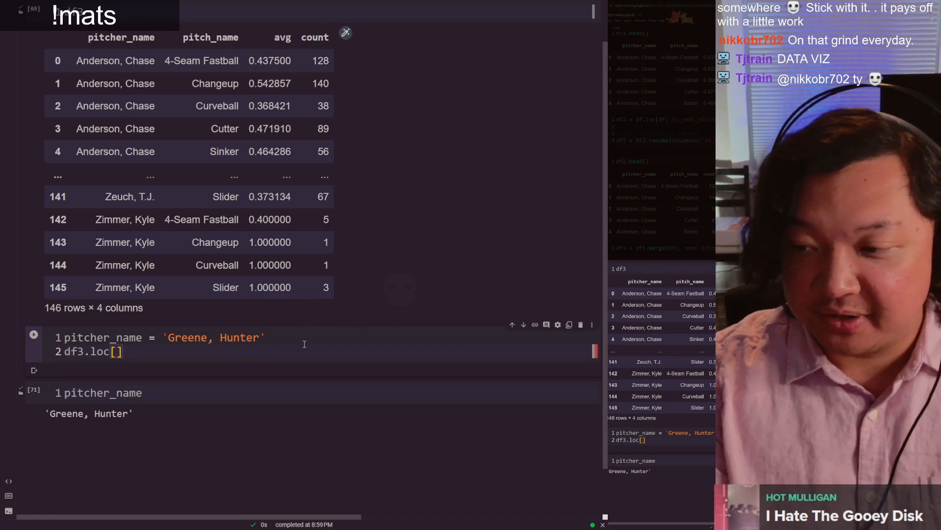
type("df3['pi")
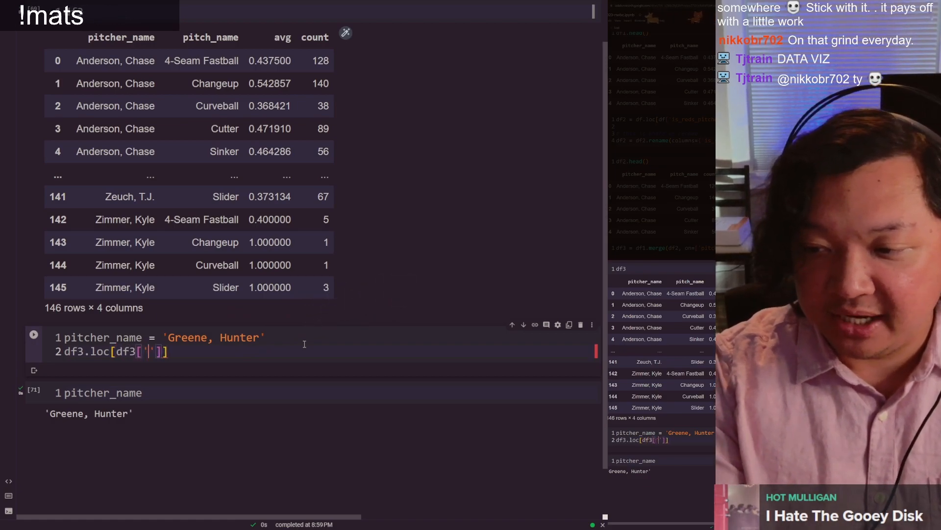
type("tcher_name")
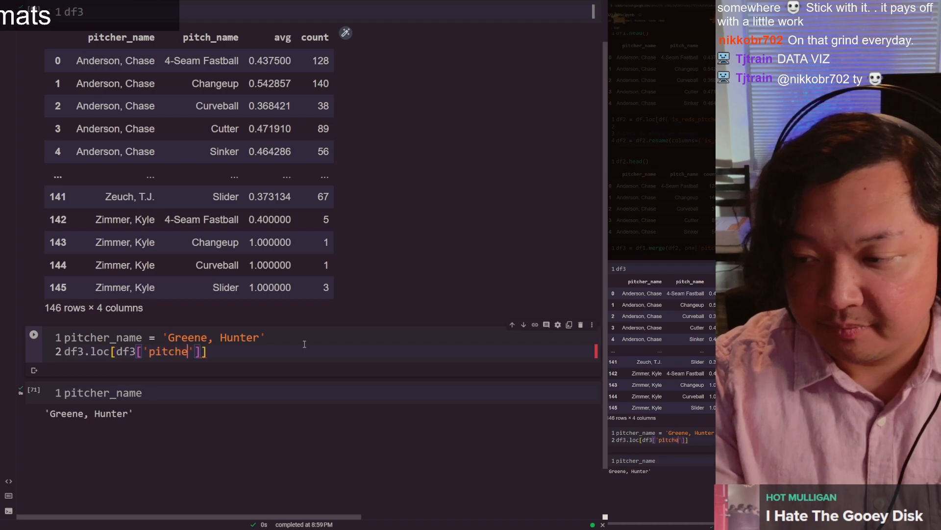
type("']")
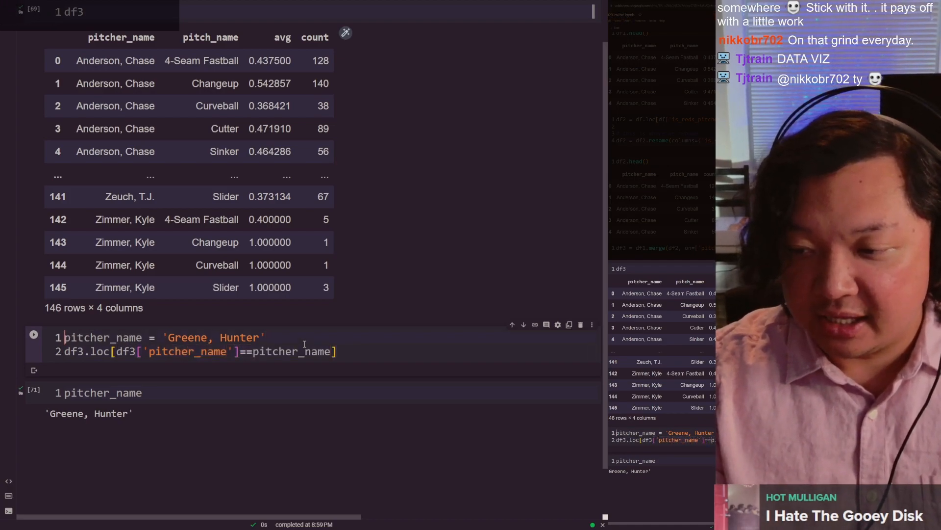
key("ctrl+shift+Right")
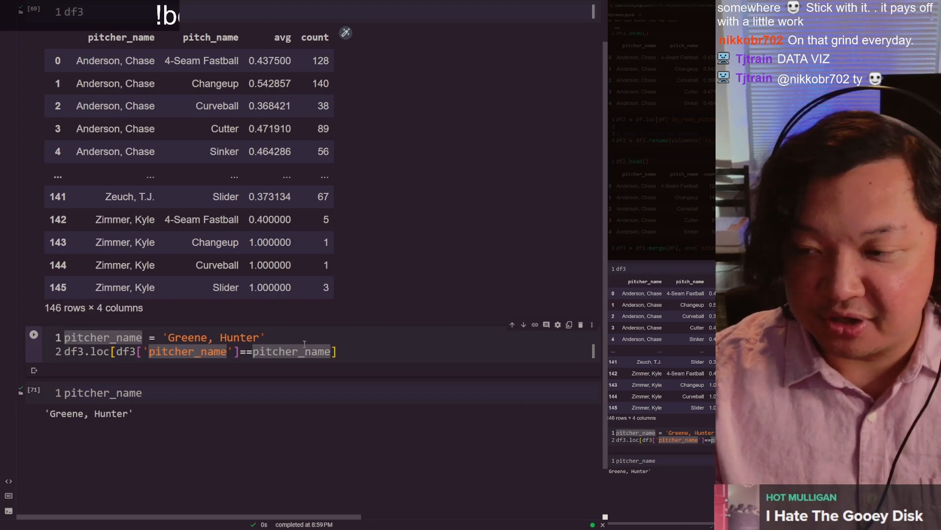
key("End")
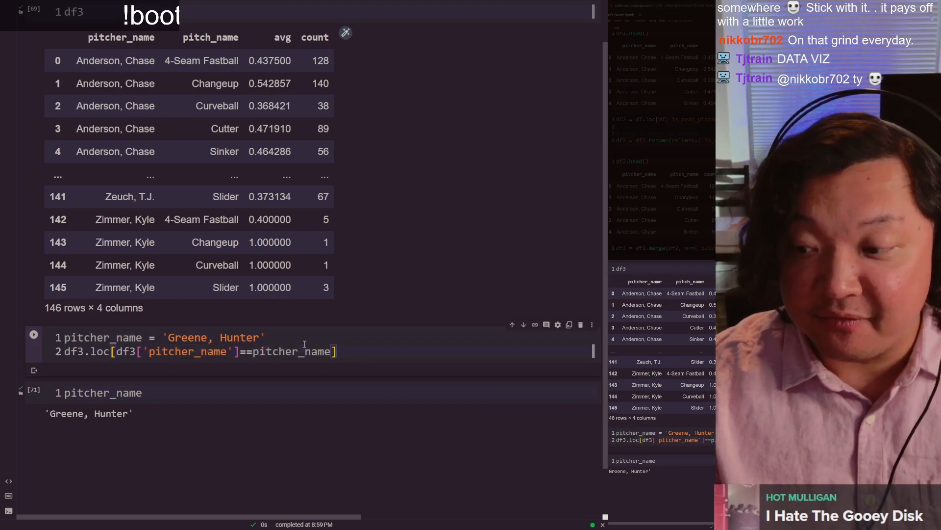
key("ctrl+Return")
scroll(260, 390, "down", 1)
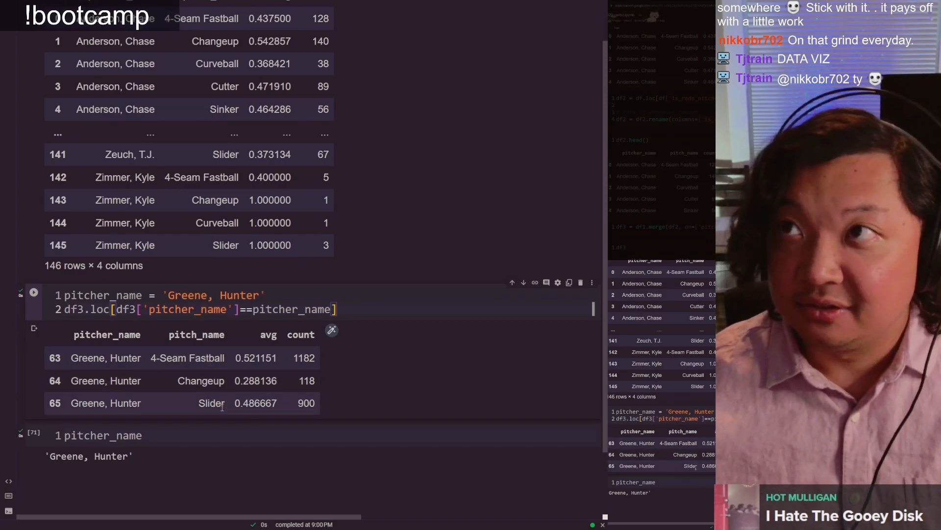
Step: Compare the filtered Greene rows with the 4-Seam Fastball, Changeup and Slider rows in the pivot table sheet
key("ctrl+Tab")
left_click(166, 131)
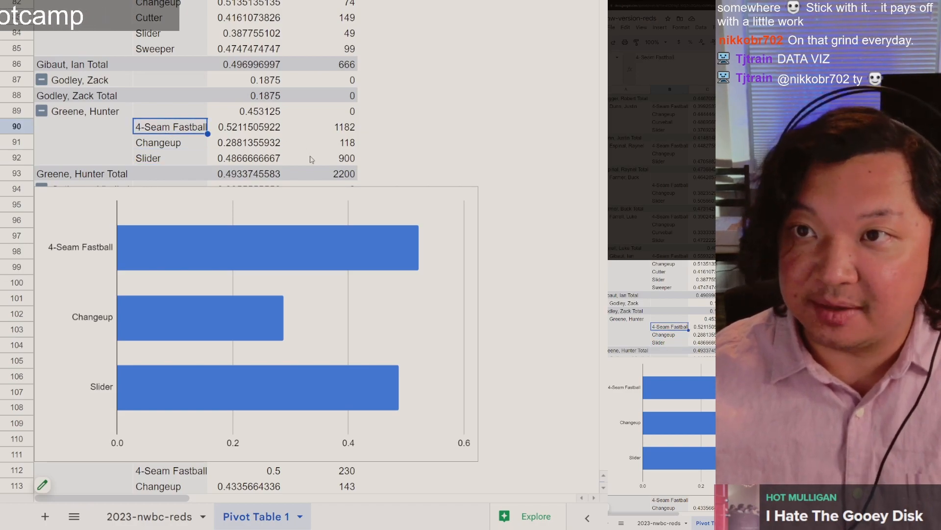
key("ctrl+shift+Tab")
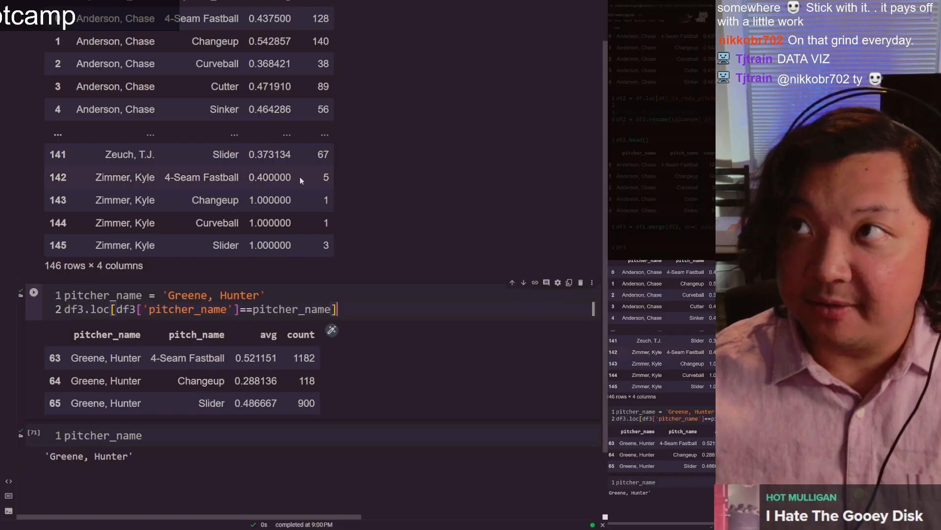
Step: Review the pitcher_name variable and the df3 filter expression that uses it
double_click(98, 295)
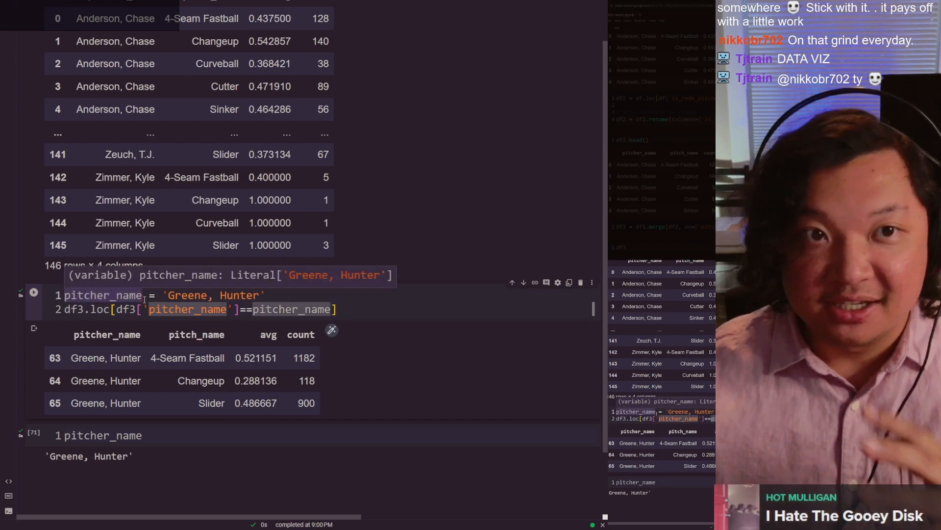
left_click(195, 306)
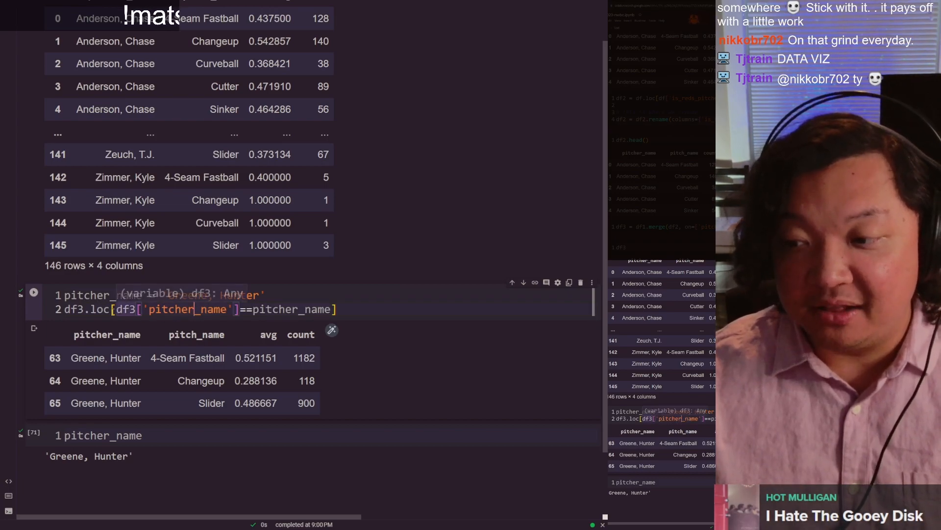
left_click(121, 310)
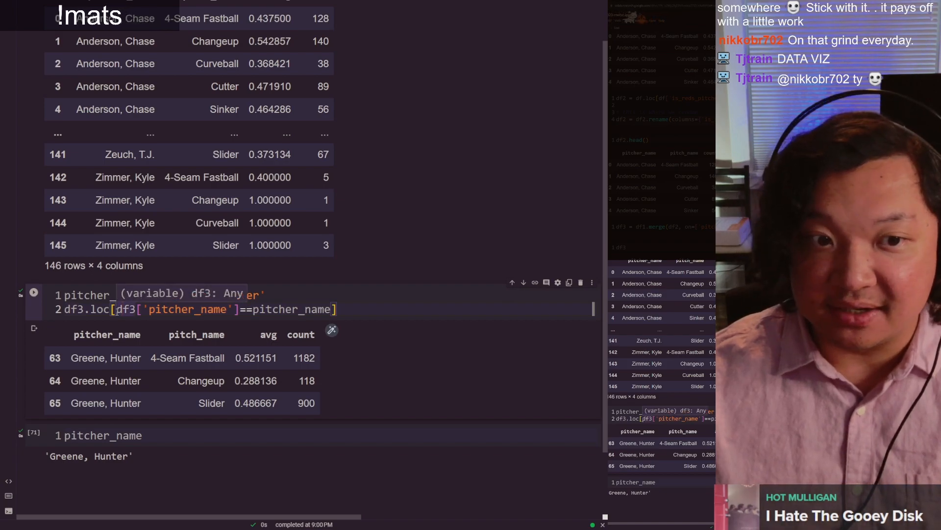
Step: Assign the filtered df3 rows to a variable named df_plt and run the cell
left_click(350, 309)
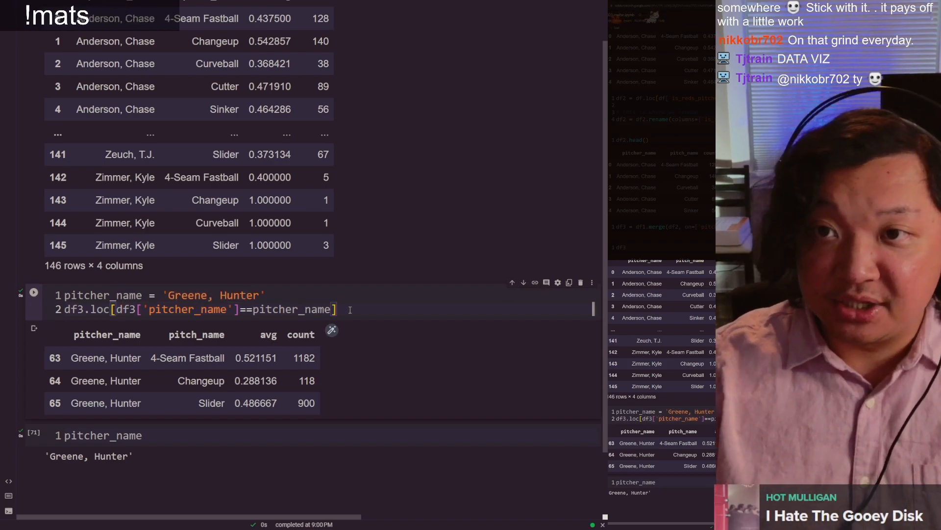
key("Home")
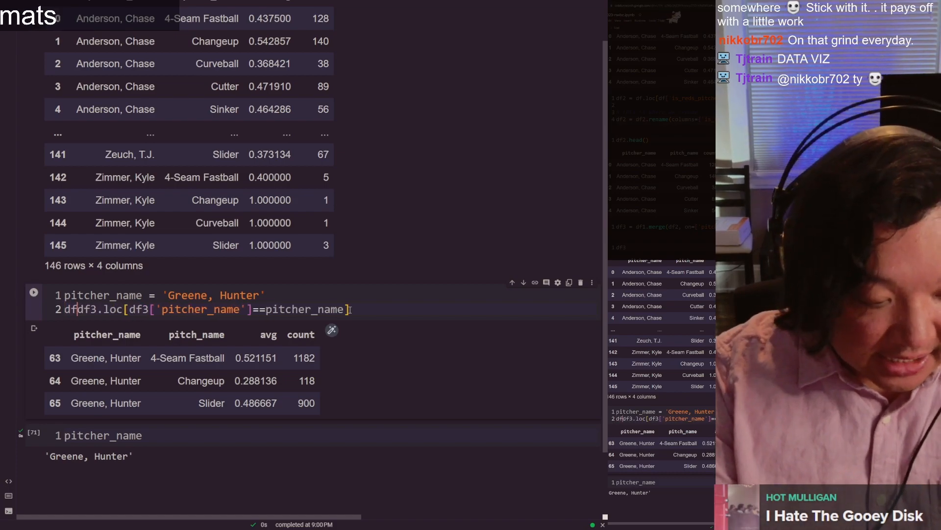
type("df_plt =")
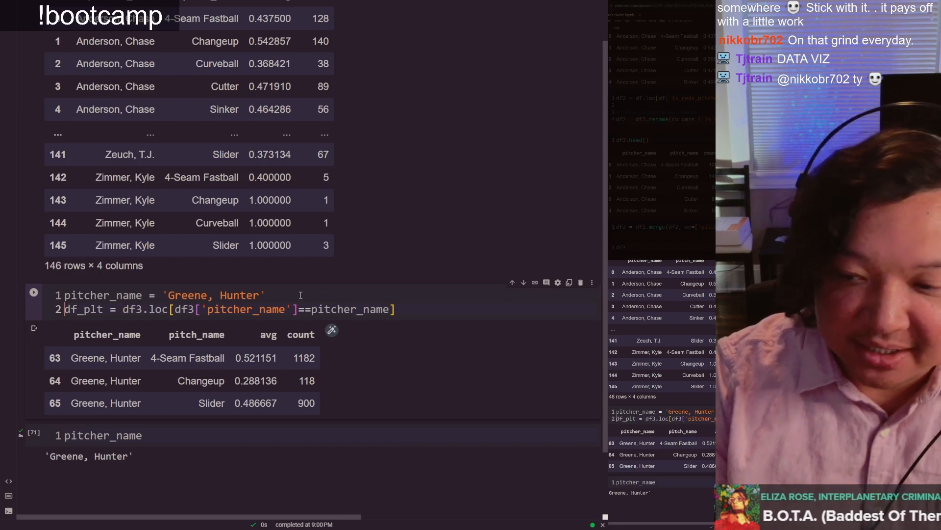
key("ctrl+Return")
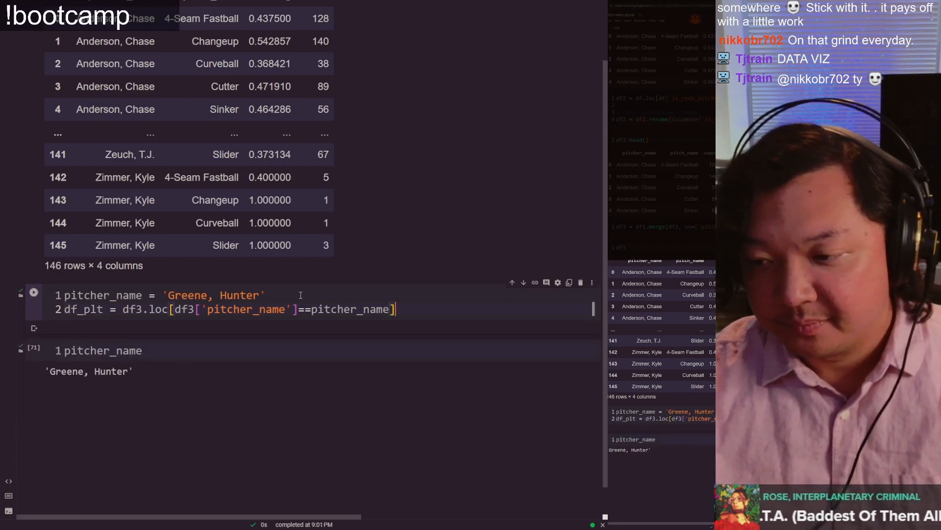
Step: Replace the pitcher_name output cell's code with df_plt, run it, and add an empty code cell below
key("Down")
key("ctrl+a")
type("df_pl")
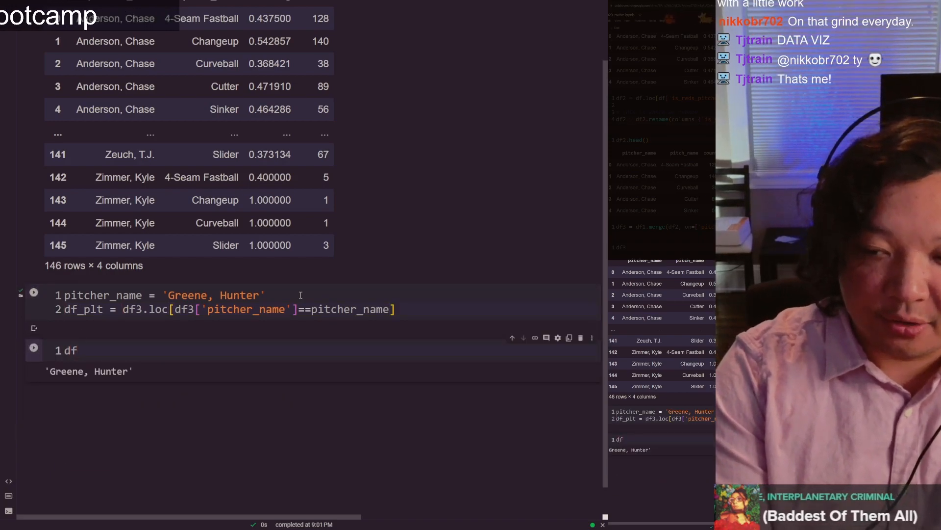
key("ctrl+Return")
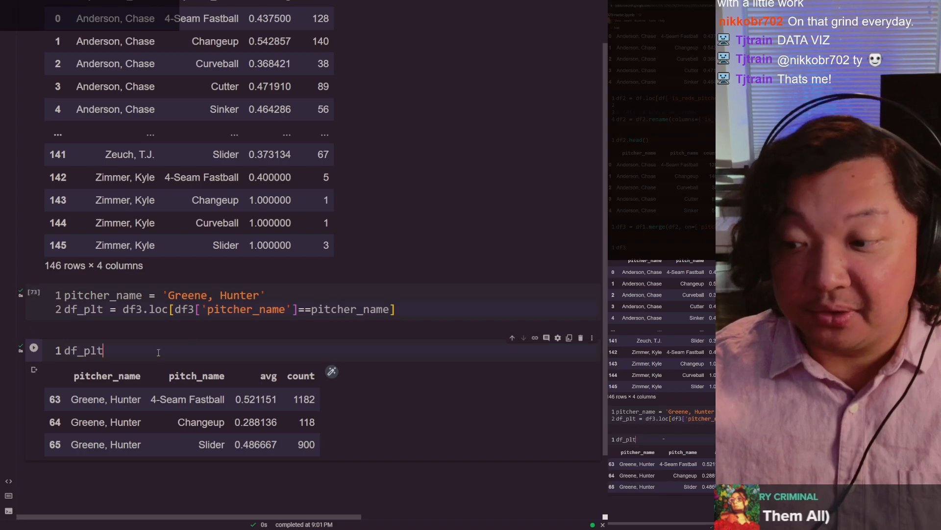
scroll(158, 353, "down", 1)
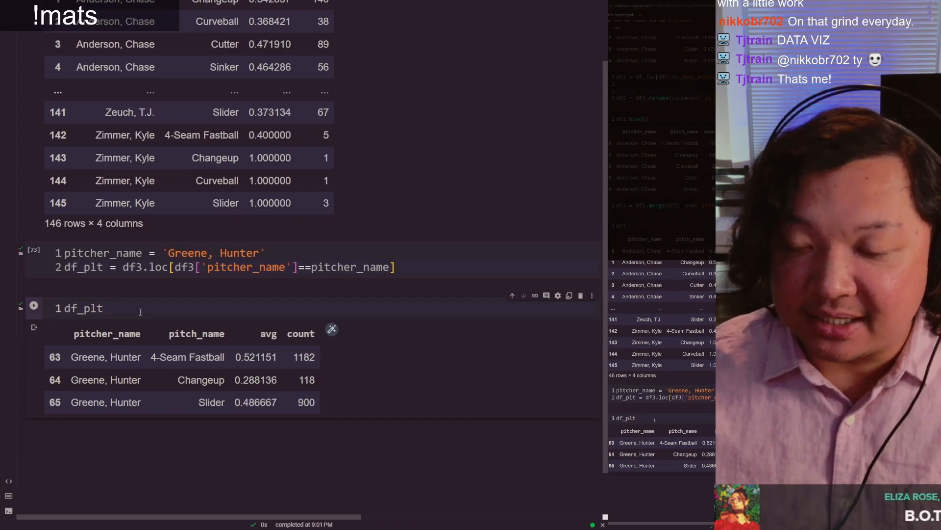
key("shift+Return")
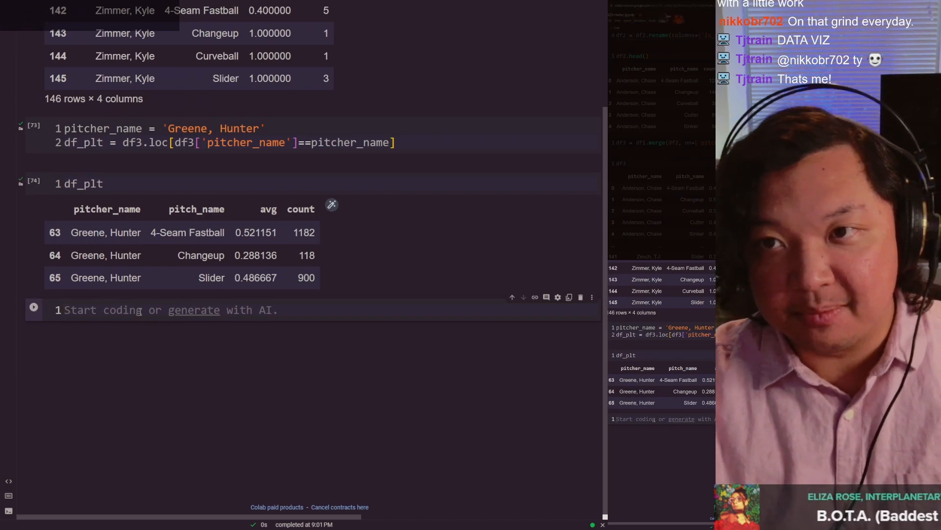
Step: Enter an import of matplotlib.pyplot as plt in the empty code cell
type("import matplotlib.pyplo")
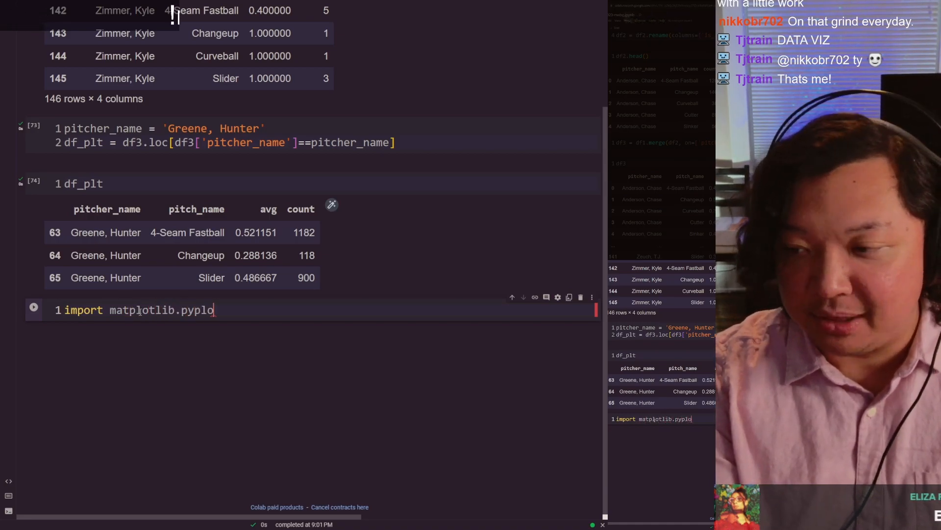
type("as plt")
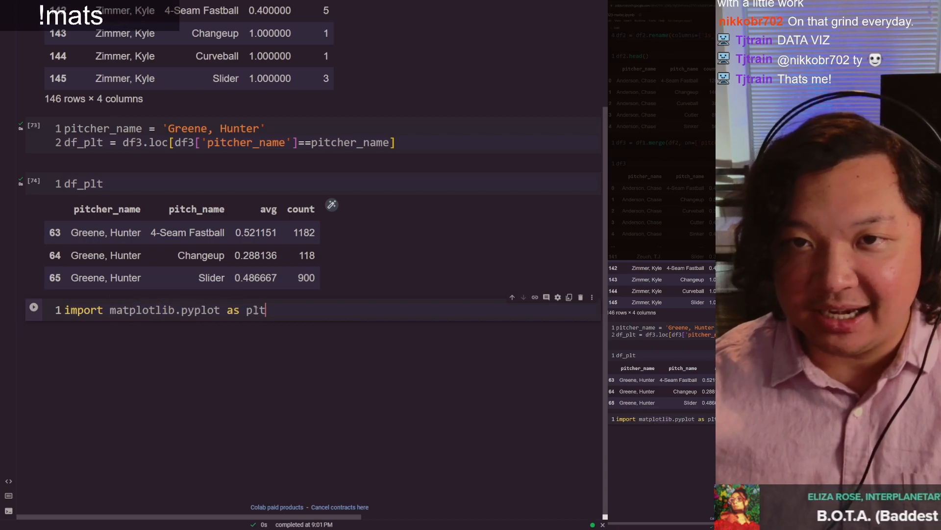
Step: Examine the lib part of matplotlib and the pyplot module name in the import line
key("ctrl+Left")
key("ctrl+Left")
key("ctrl+Left")
key("ctrl+Left")
key("Right")
key("Right")
key("Right")
key("Left")
key("Left")
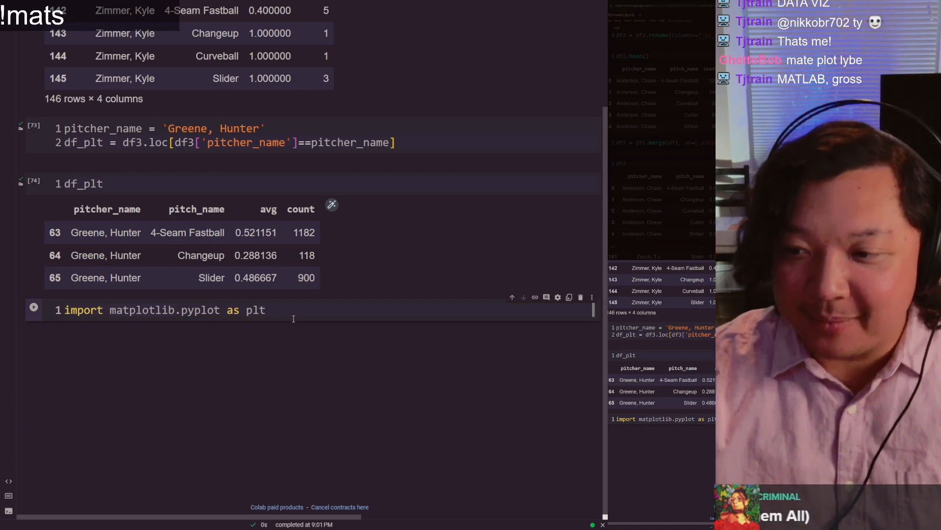
key("shift+Right")
key("shift+Right")
key("shift+Right")
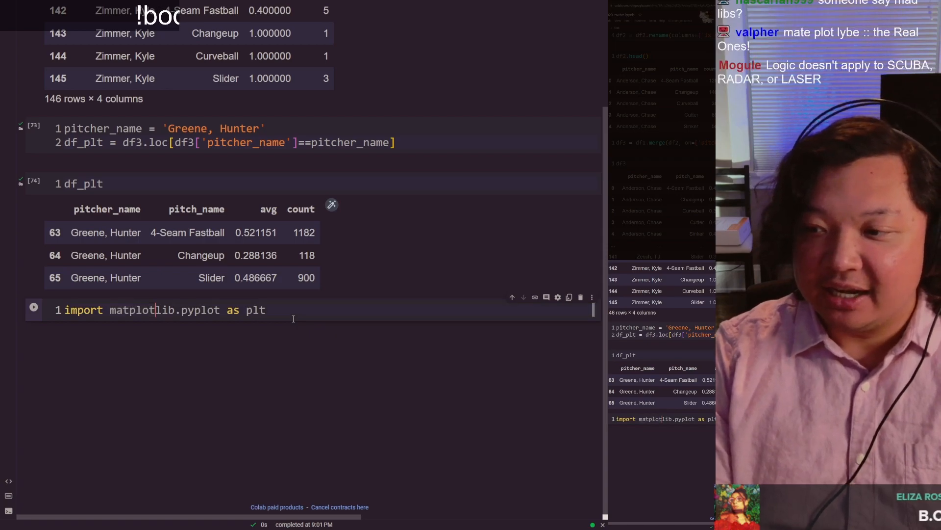
key("Right")
key("shift+Right")
key("shift+Right")
key("shift+Right")
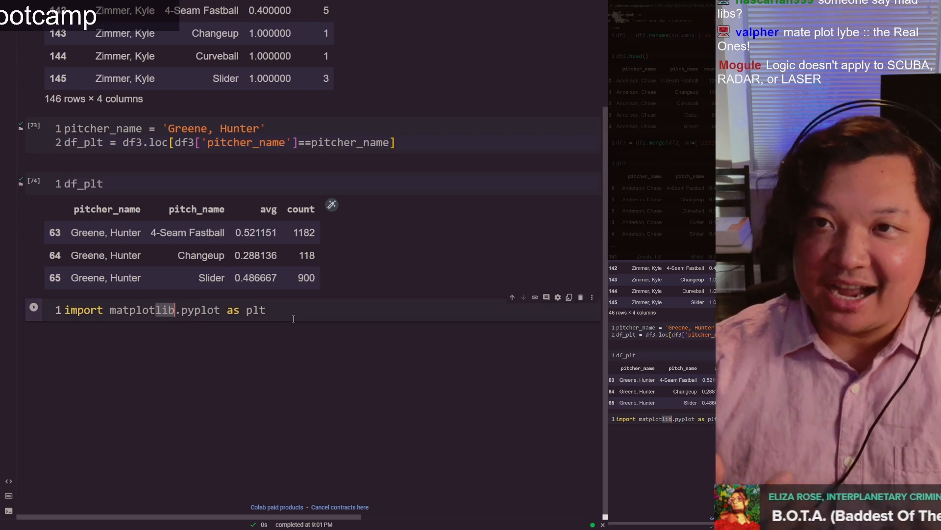
left_click(293, 318)
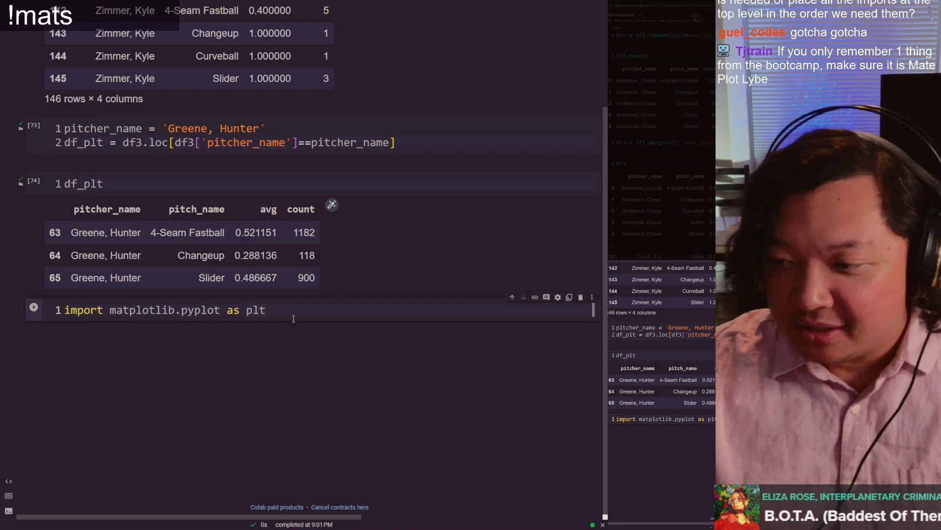
key("ctrl+Left")
key("ctrl+Left")
key("ctrl+Left")
key("ctrl+Left")
key("ctrl+shift+Right")
key("ctrl+shift+Right")
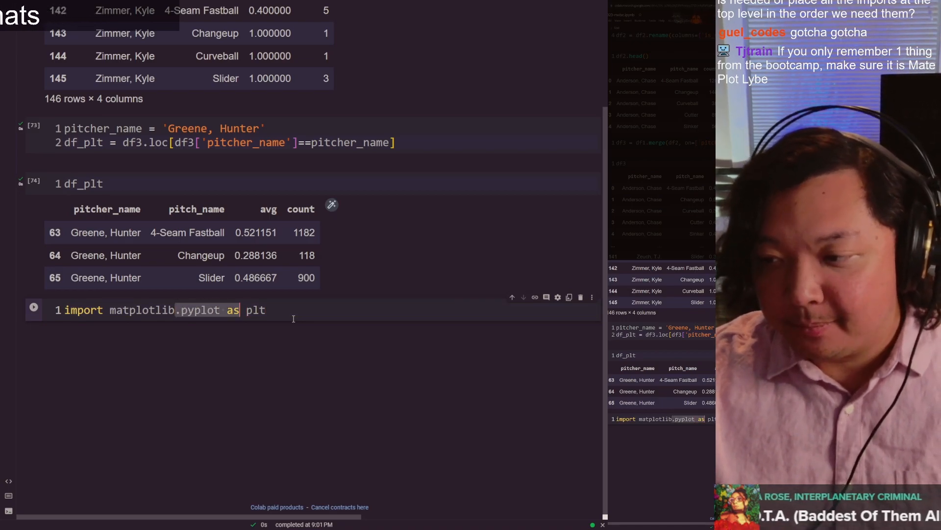
key("End")
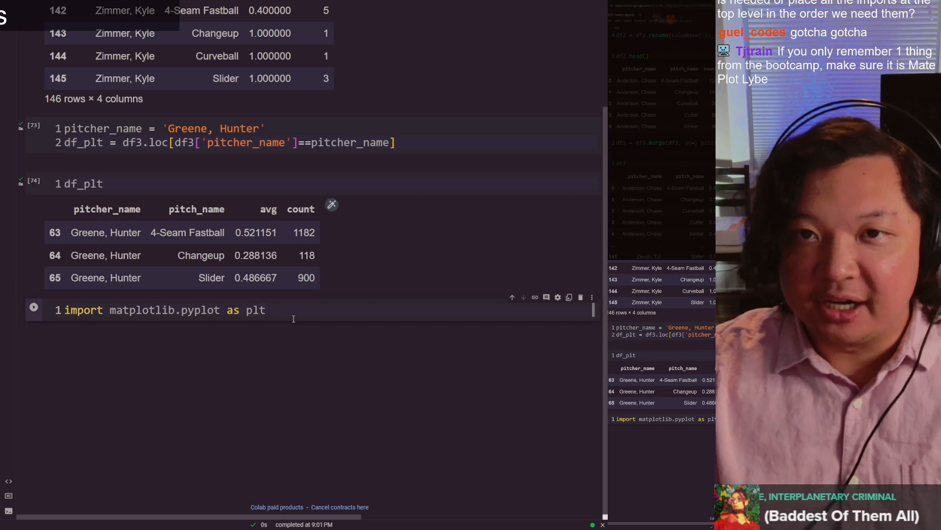
Step: Add a second line that imports seaborn as sns
key("Return")
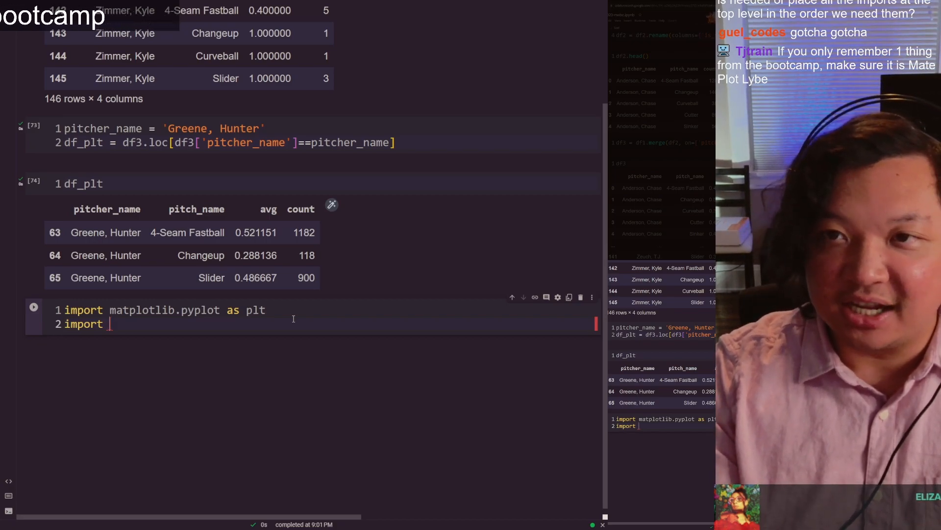
type("seaborn")
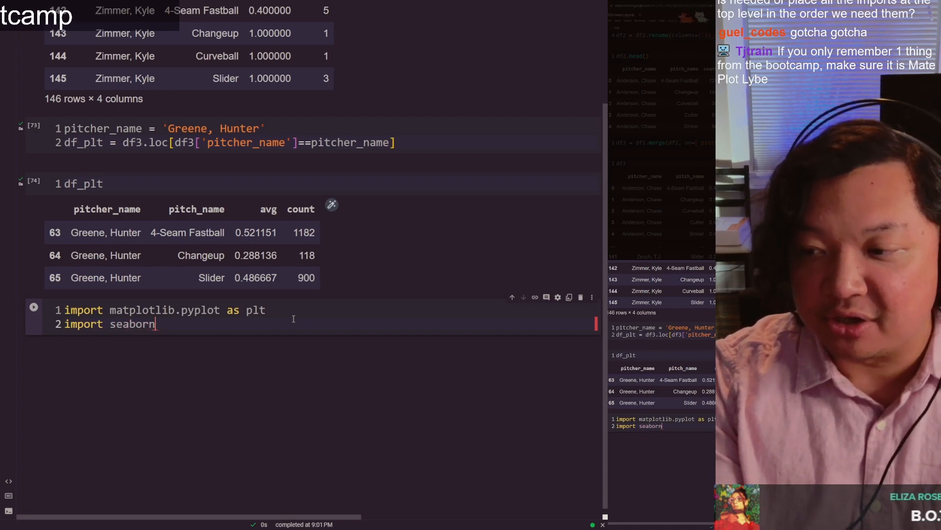
type(" as sns")
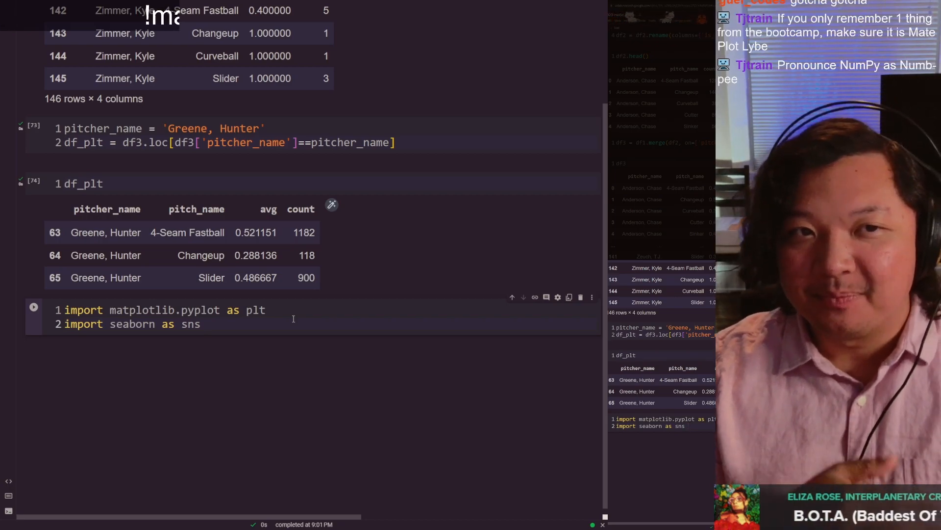
Step: Try sb as the alias in the seaborn import and restore sns
key("BackSpace")
key("BackSpace")
key("BackSpace")
type("b")
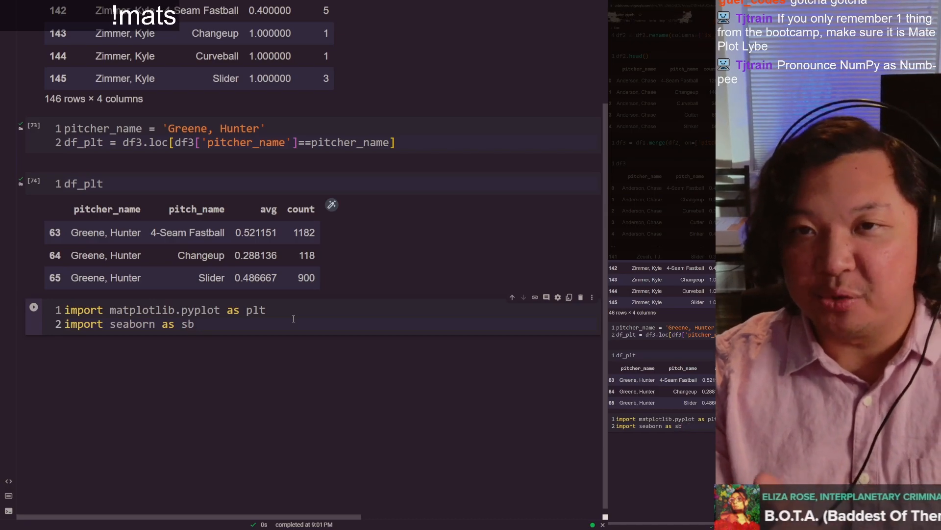
key("BackSpace")
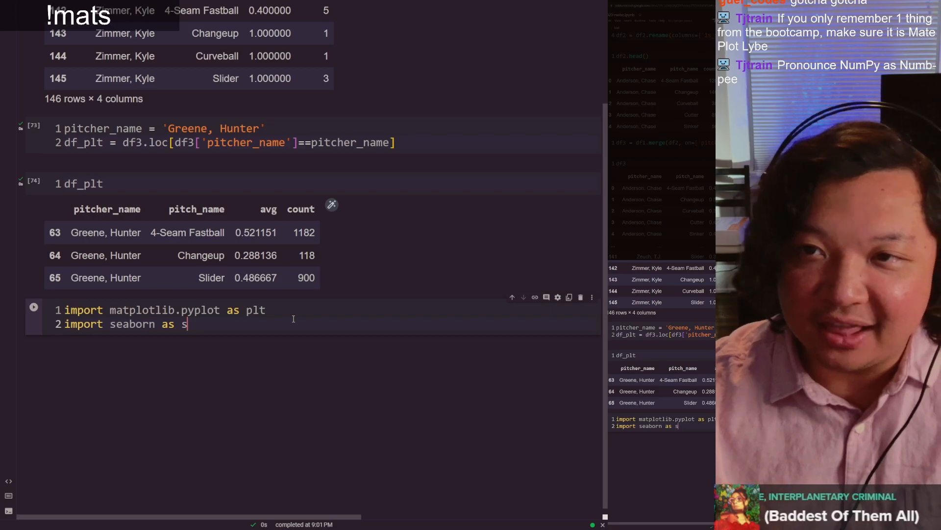
type("ns")
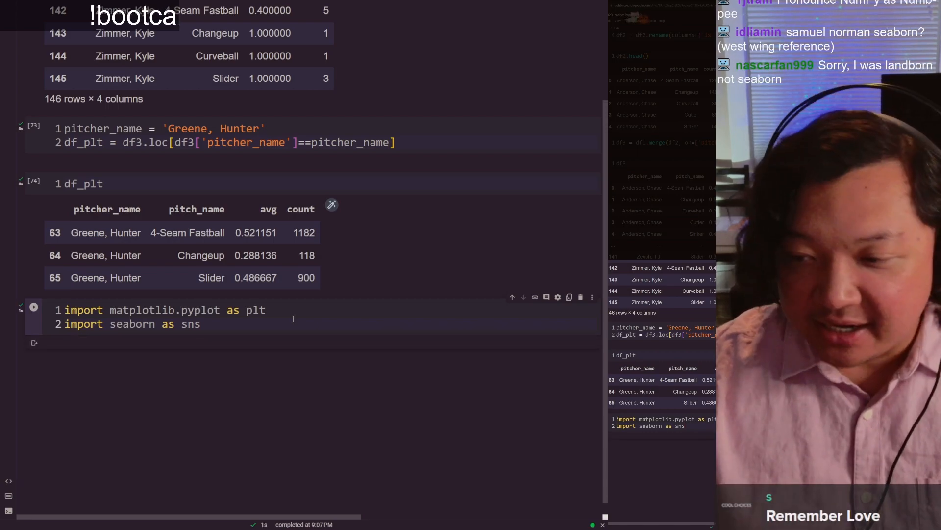
Step: Run the imports cell and review its matplotlib and seaborn import lines
key("shift+Return")
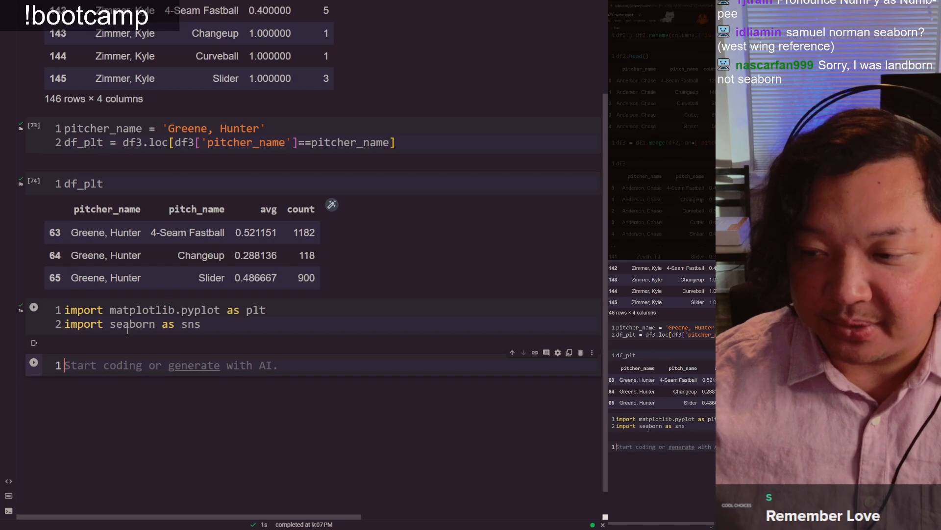
left_click(173, 318)
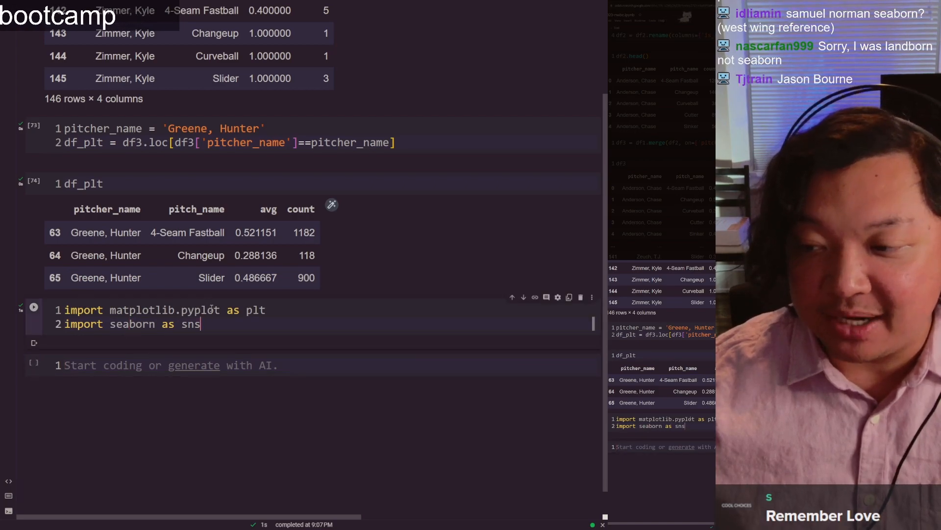
left_click(156, 366)
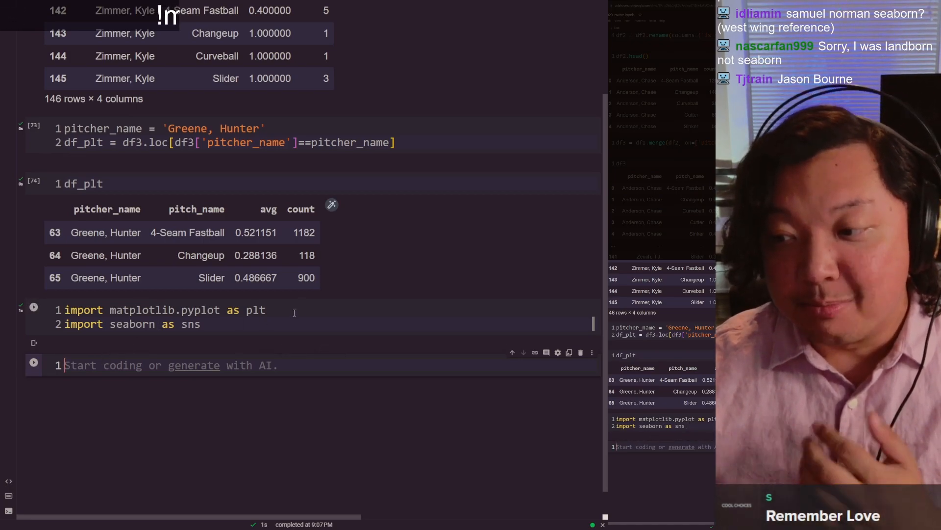
left_click_drag(294, 312, 69, 310)
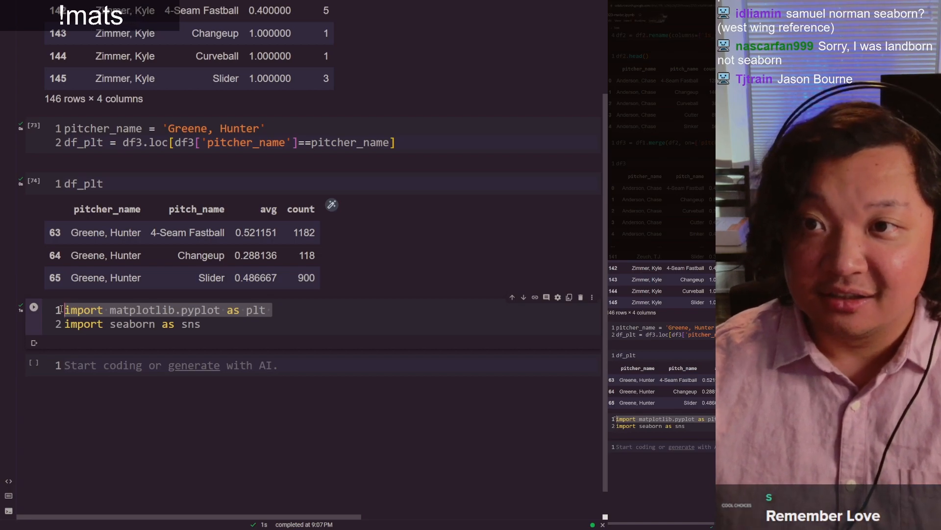
left_click_drag(61, 309, 318, 319)
left_click(251, 332)
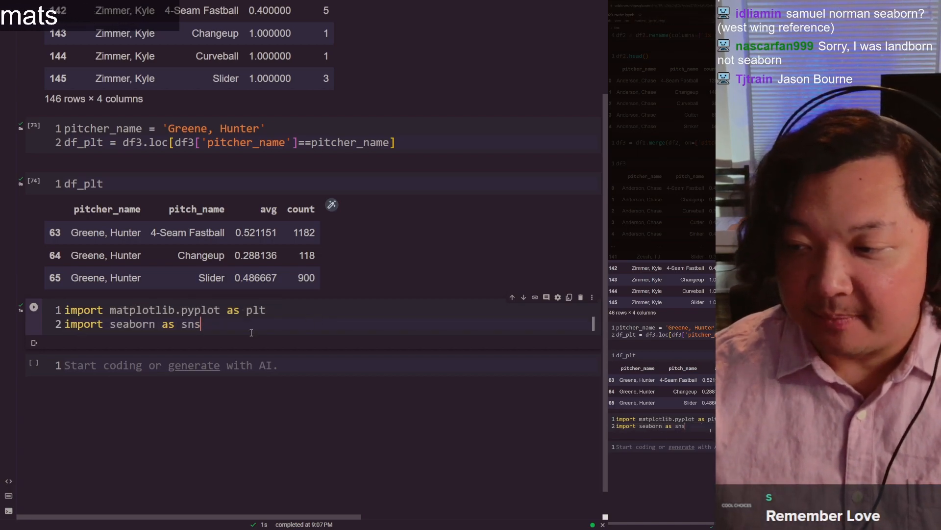
left_click(51, 326)
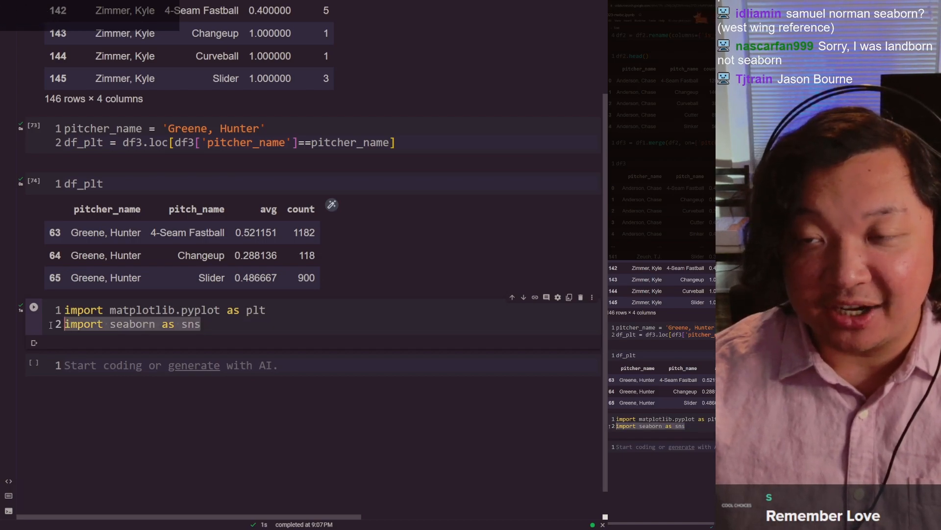
left_click(221, 337)
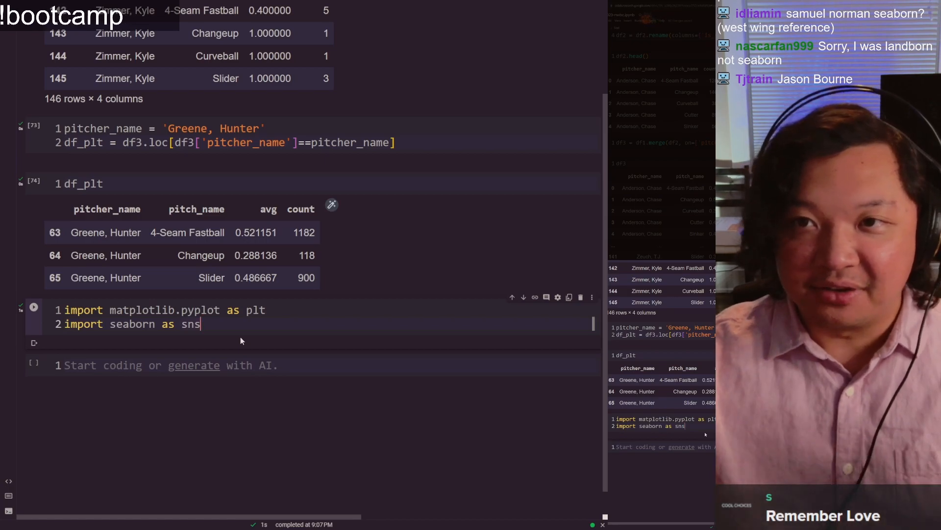
key("shift+Return")
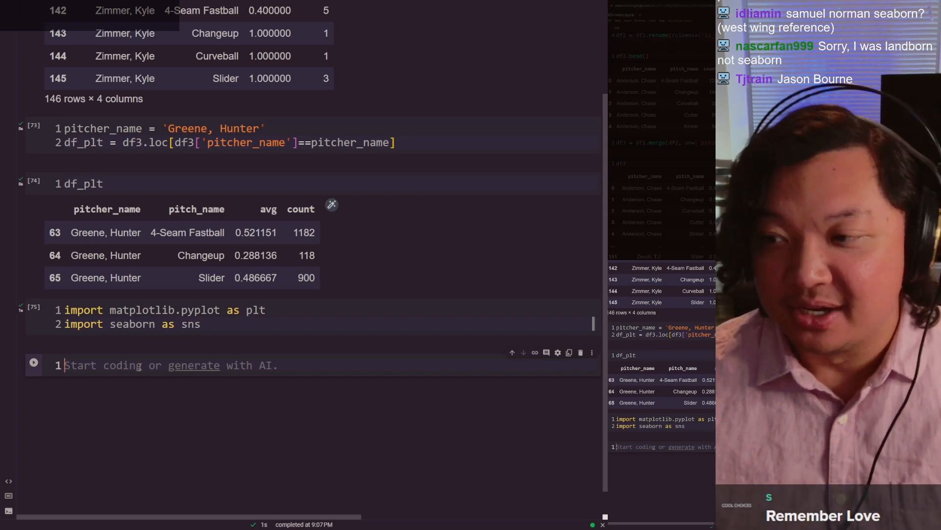
Step: Check the bar chart in the pivot table sheet and enter an empty sns.barplot() call in the notebook's new cell
key("ctrl+shift+Tab")
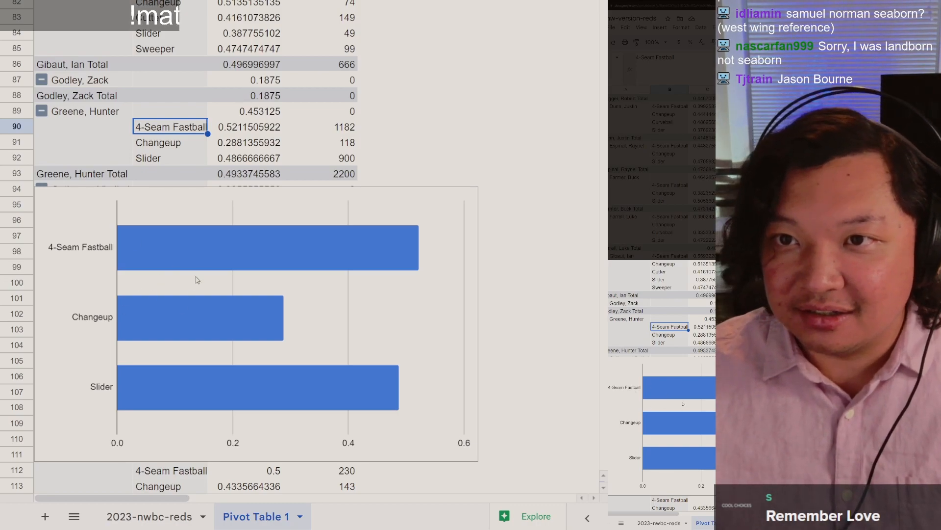
key("ctrl+Tab")
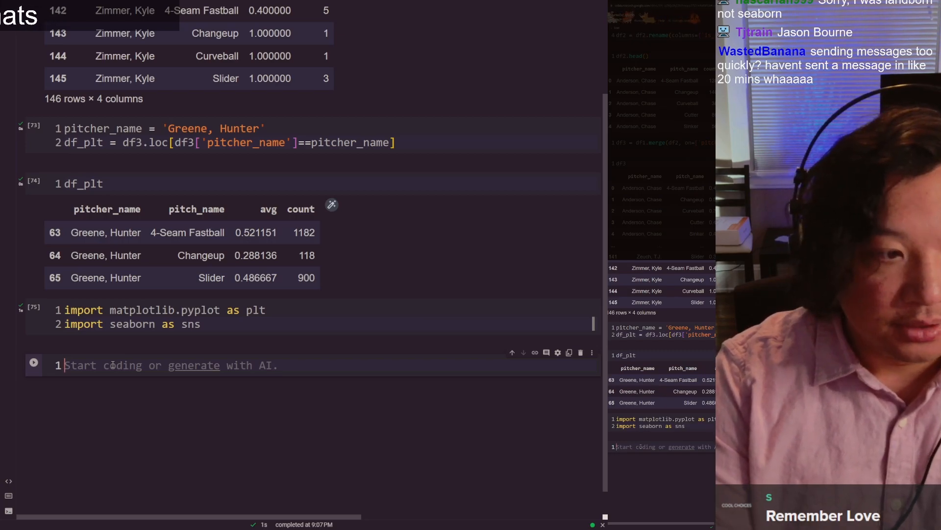
type("s")
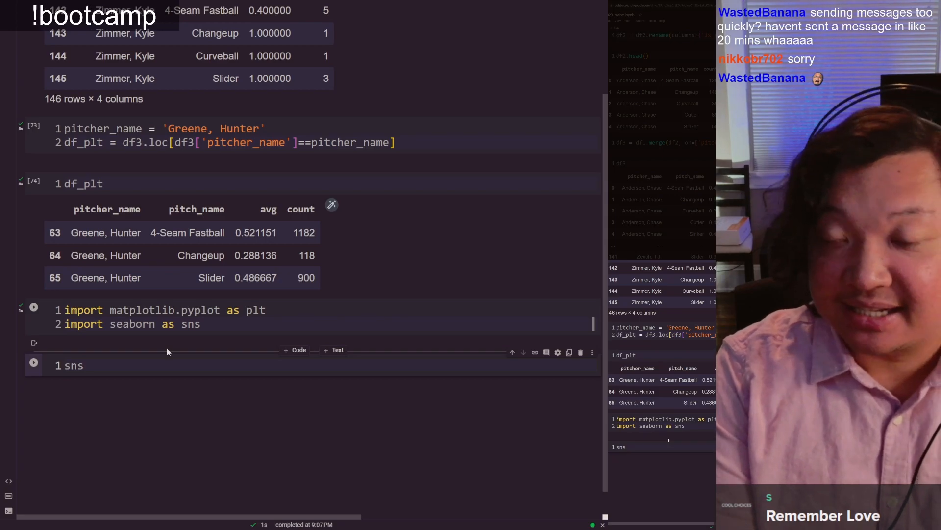
type("ns.")
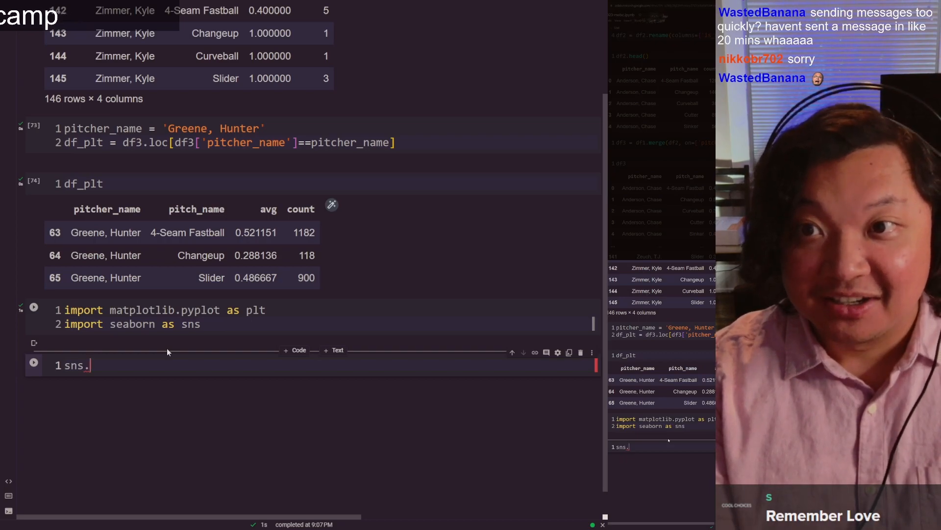
type("barplo")
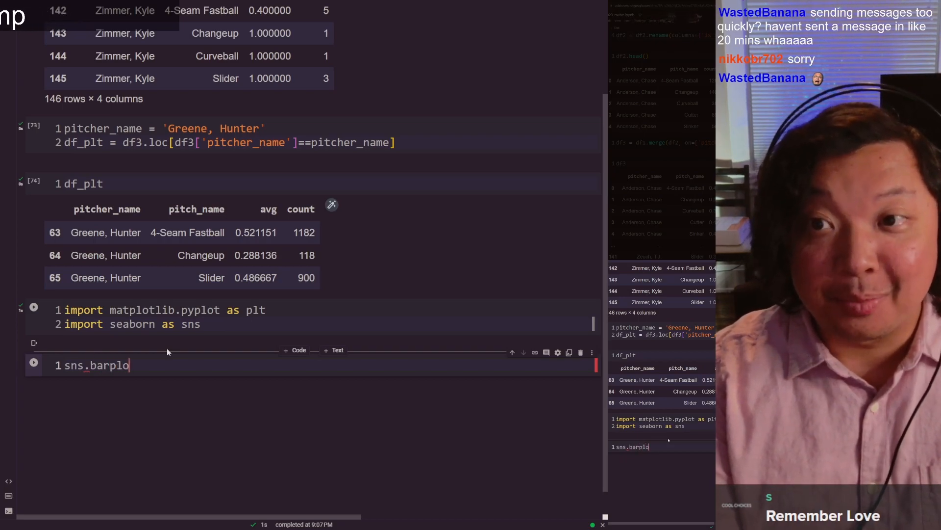
type("t(")
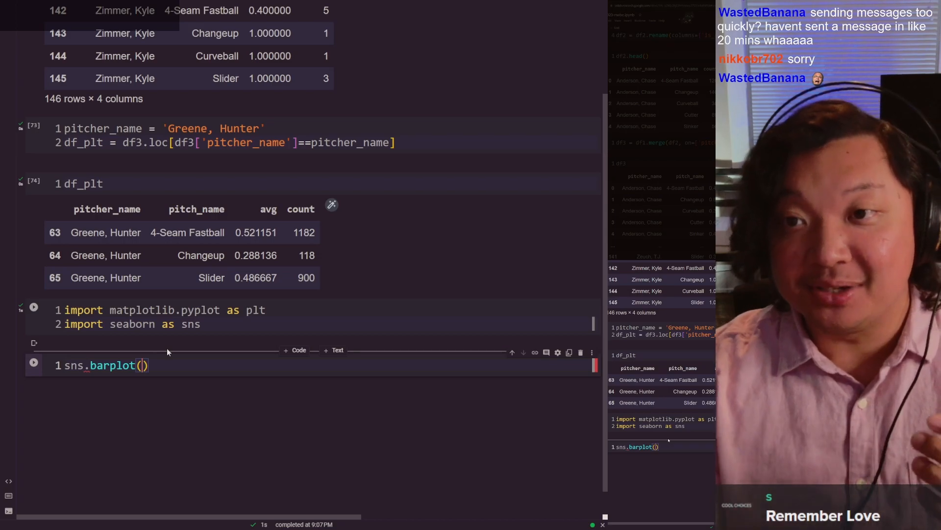
Step: Examine the sns alias and the barplot function name in the new call
key("Home")
key("ctrl+shift+Right")
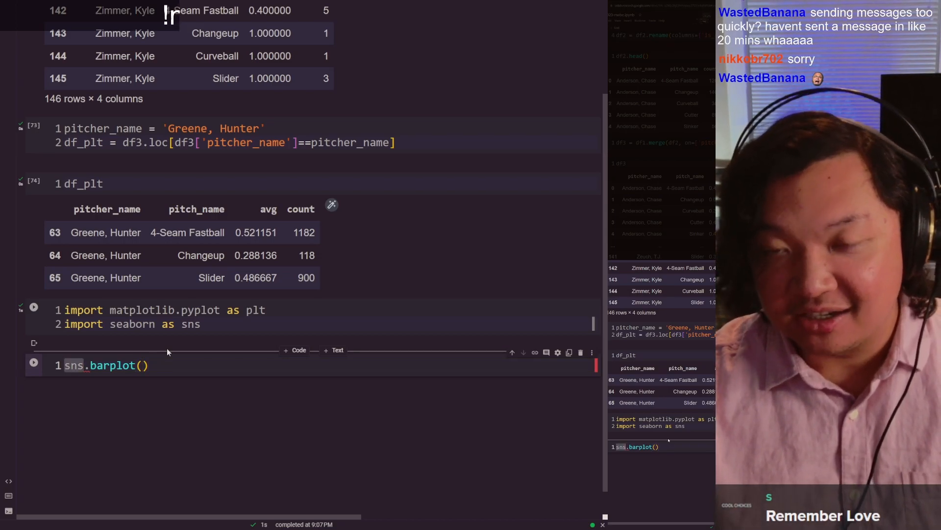
key("Right")
key("Right")
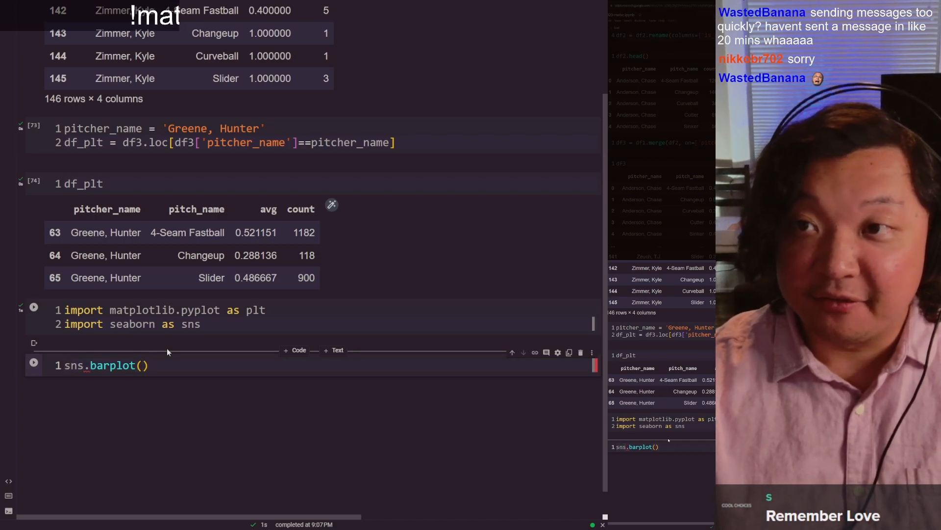
key("ctrl+shift+Right")
key("Right")
key("Right")
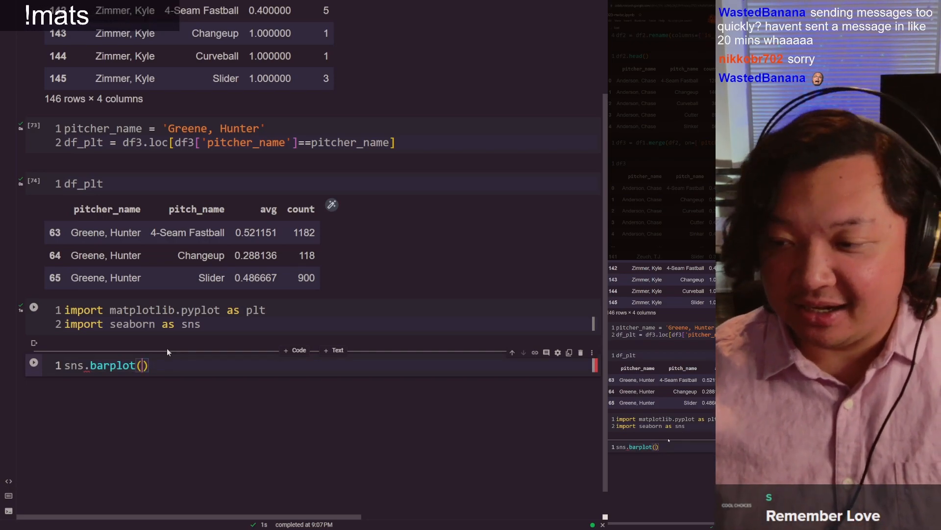
Step: Search the web for "seaborn barplot" in a new browser tab and open the seaborn.barplot documentation on PyData
key("ctrl+t")
type("seaborn ba")
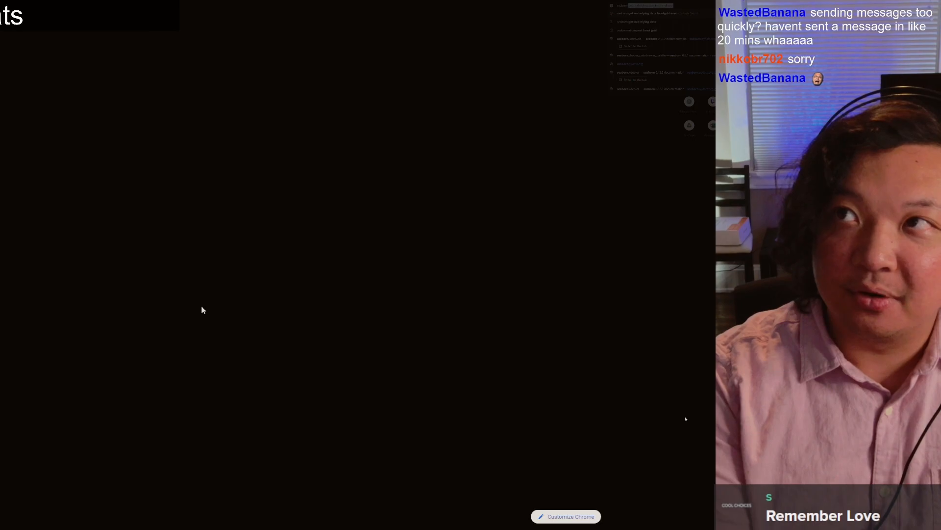
type("rplot")
key("Return")
scroll(203, 309, "down", 10)
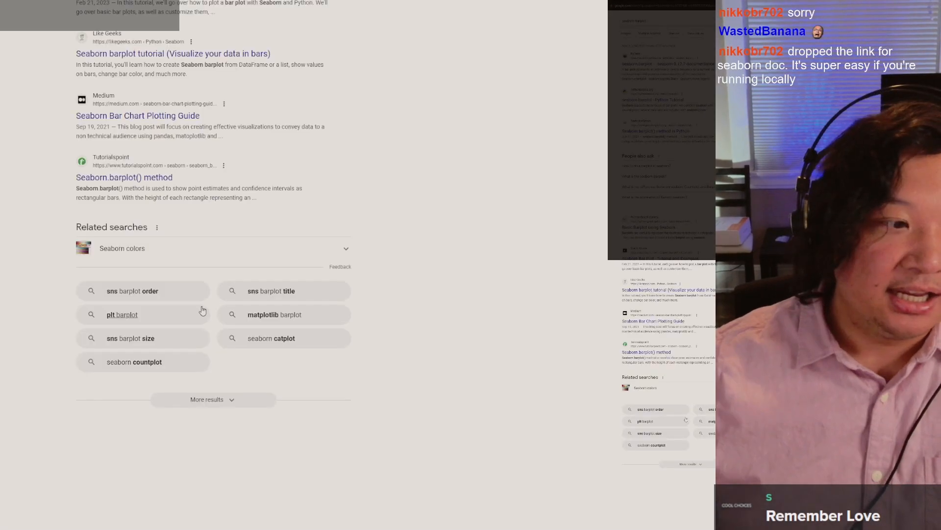
scroll(203, 310, "up", 10)
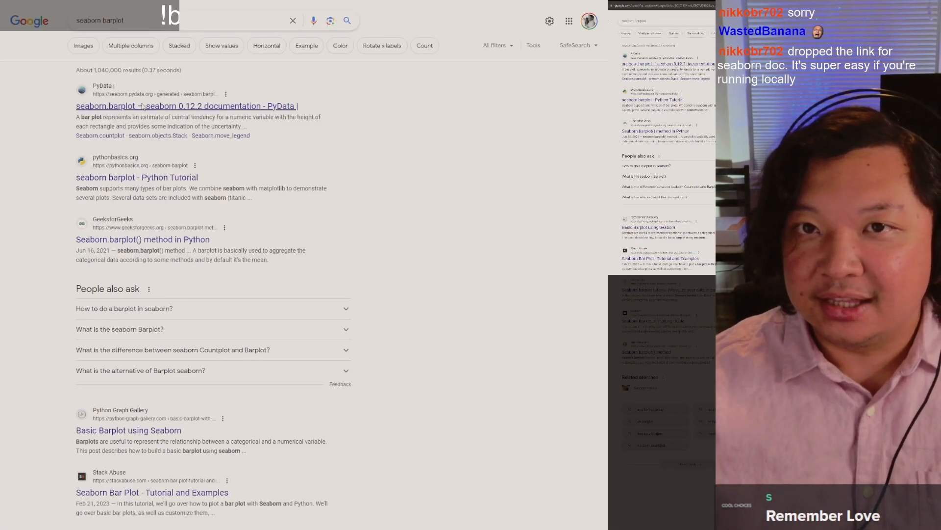
left_click(142, 106)
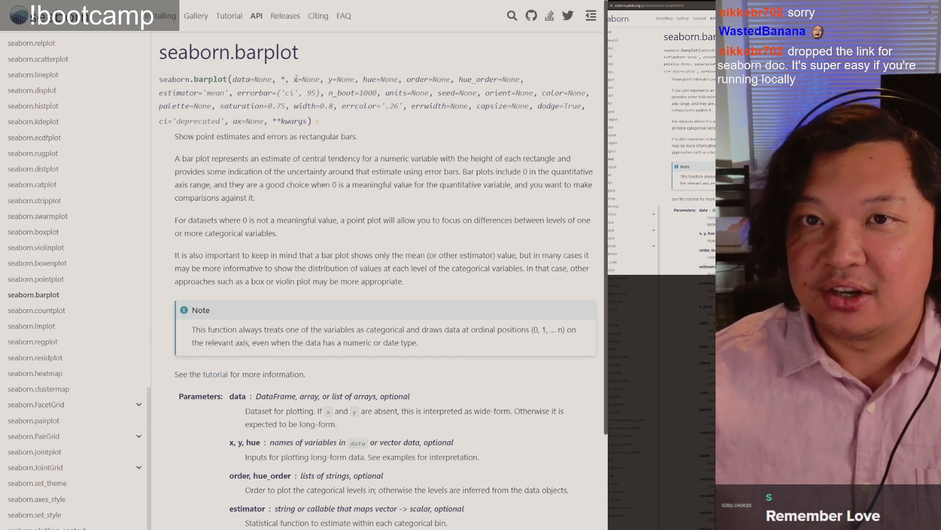
Step: Check the parameters in the seaborn.barplot signature and enter data=df3 in the notebook's sns.barplot call
left_click_drag(231, 79, 359, 77)
left_click(359, 77)
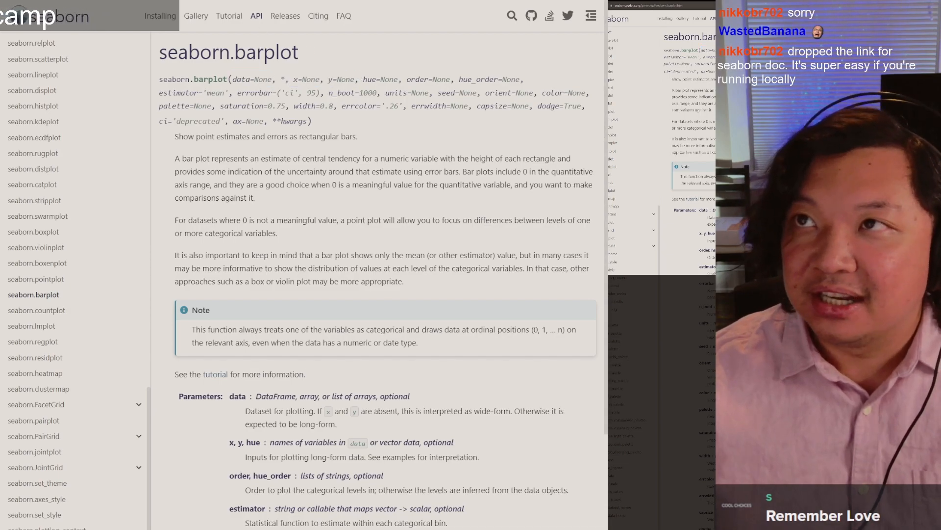
key("ctrl+shift+Tab")
scroll(223, 273, "down", 8)
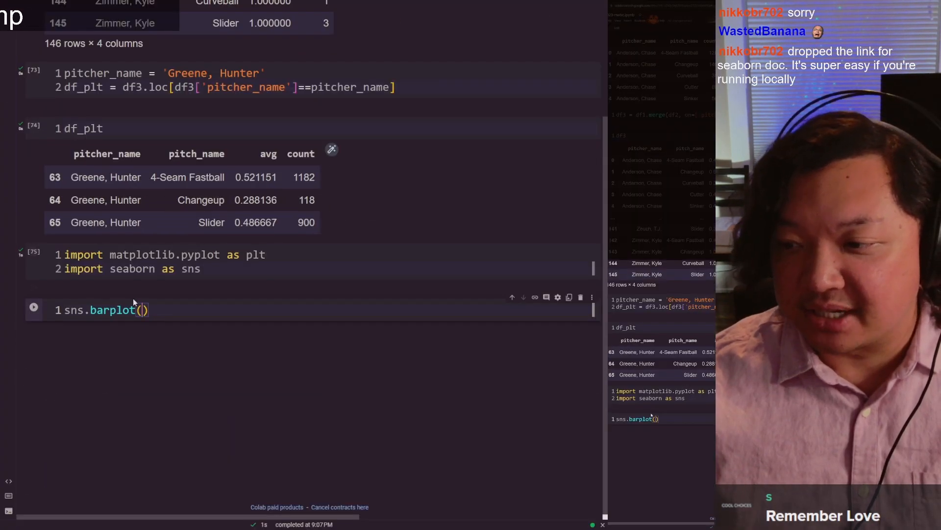
type("data")
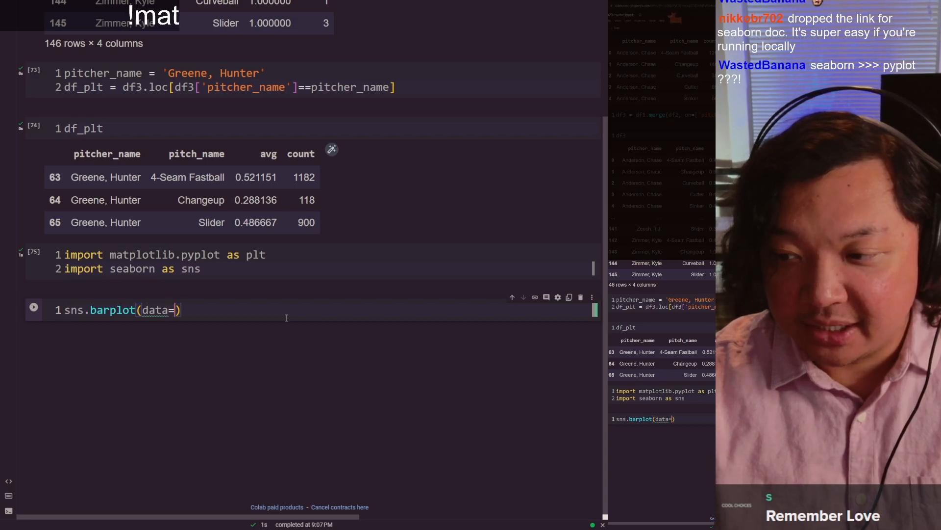
type("=df3")
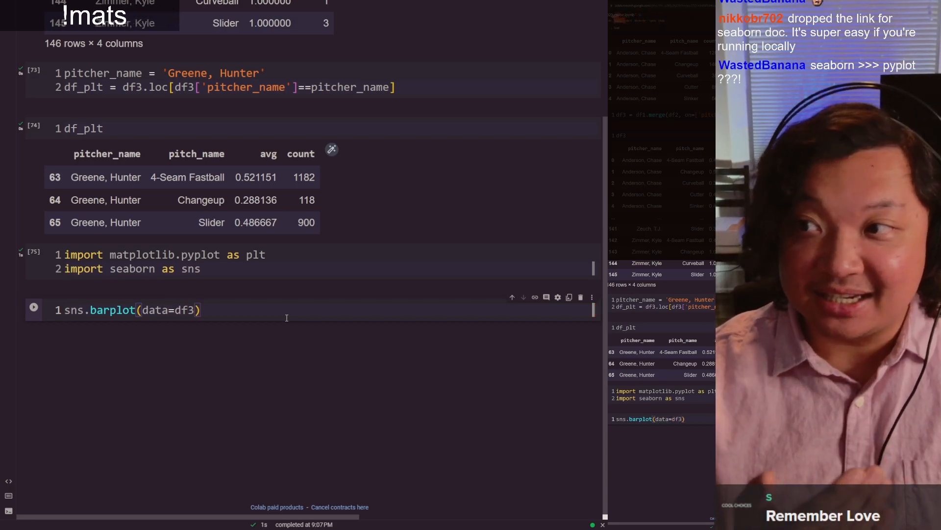
Step: Compare df3 with the filtered df_plt table and replace the barplot's data argument with df_plt
scroll(287, 317, "up", 5)
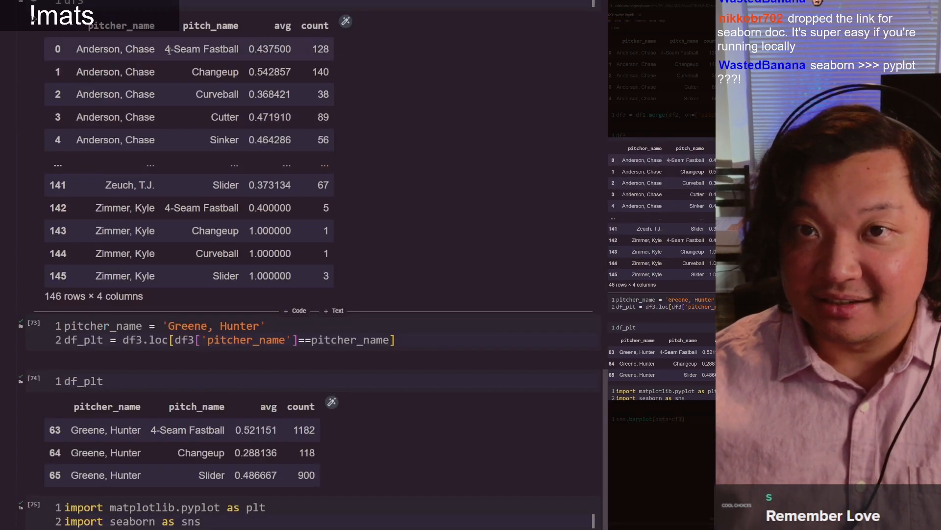
scroll(238, 338, "down", 5)
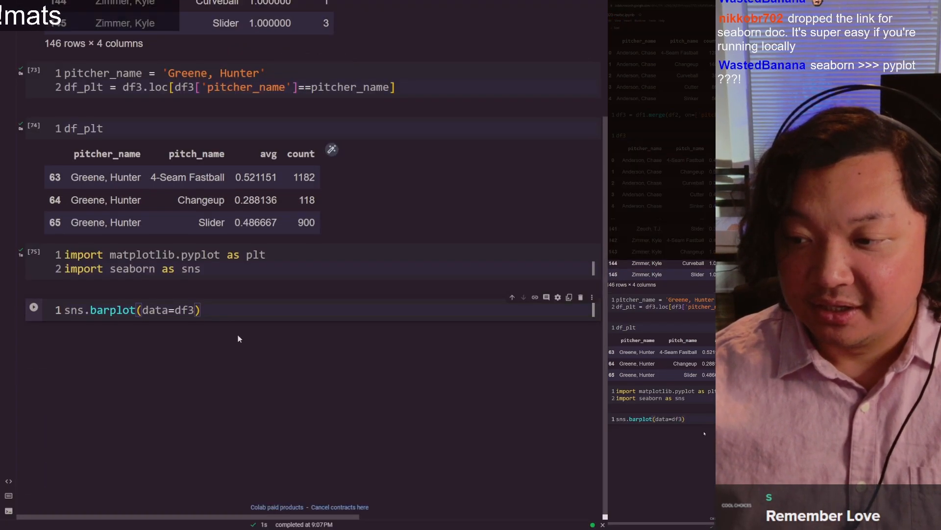
double_click(91, 88)
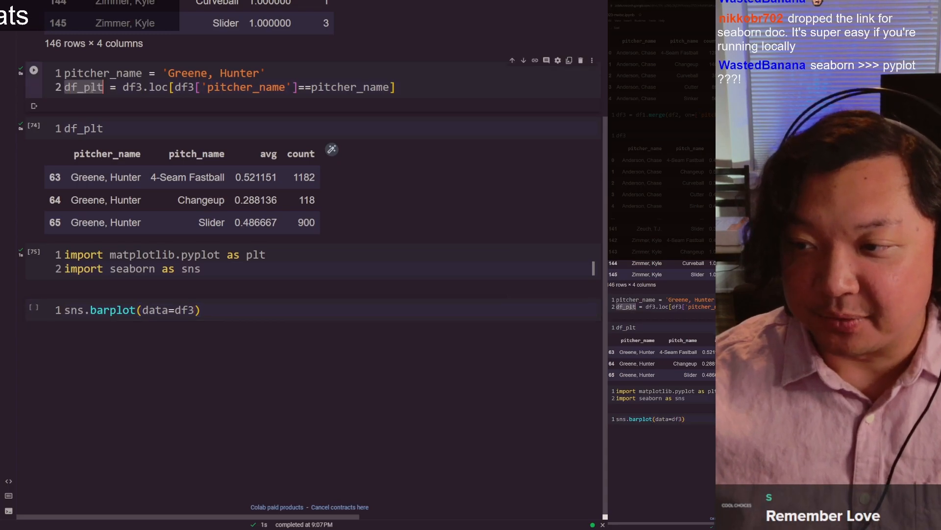
double_click(179, 309)
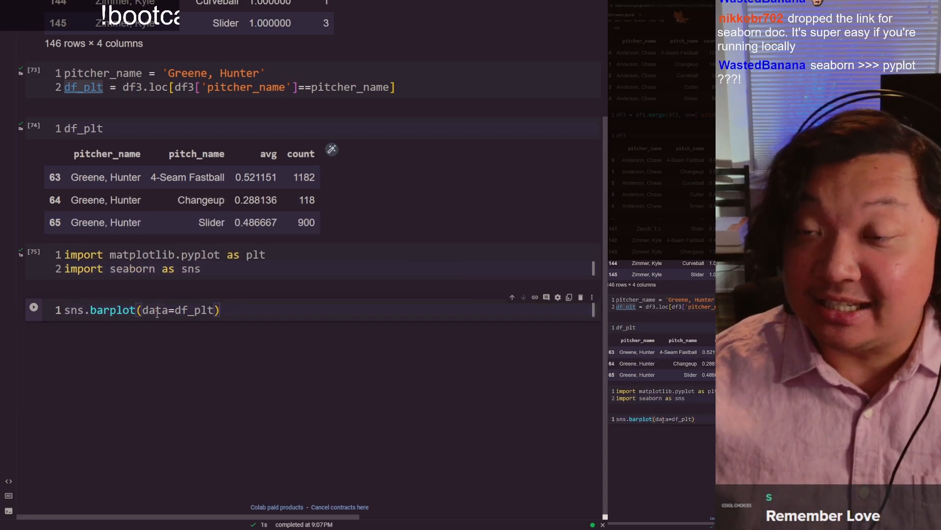
double_click(197, 311)
double_click(198, 312)
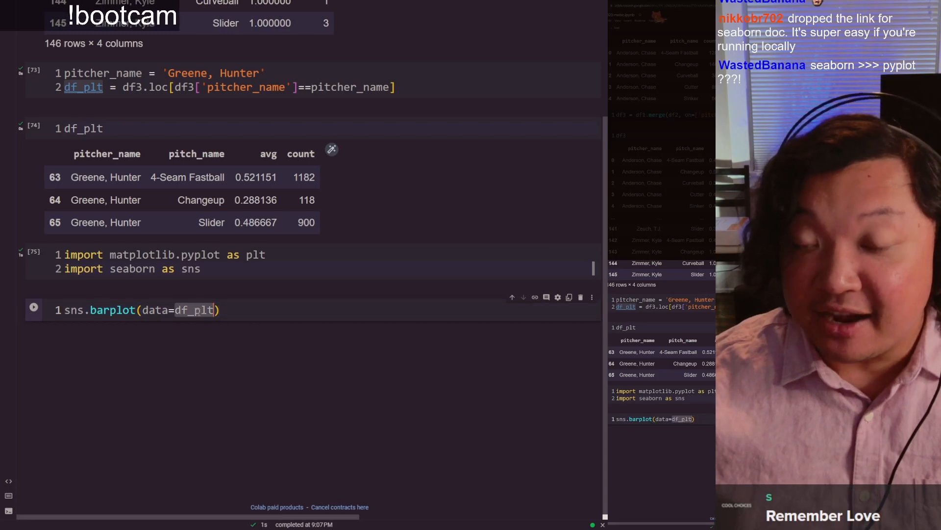
left_click(199, 311)
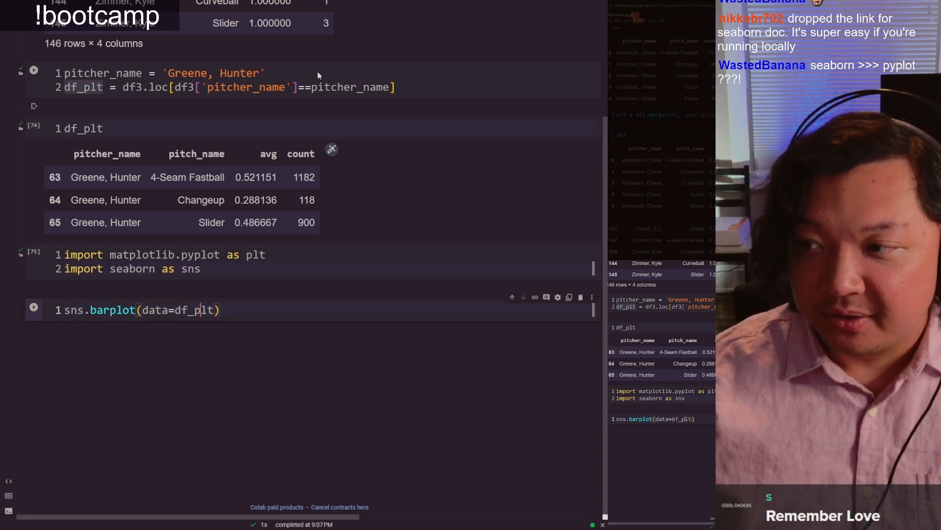
left_click(289, 74)
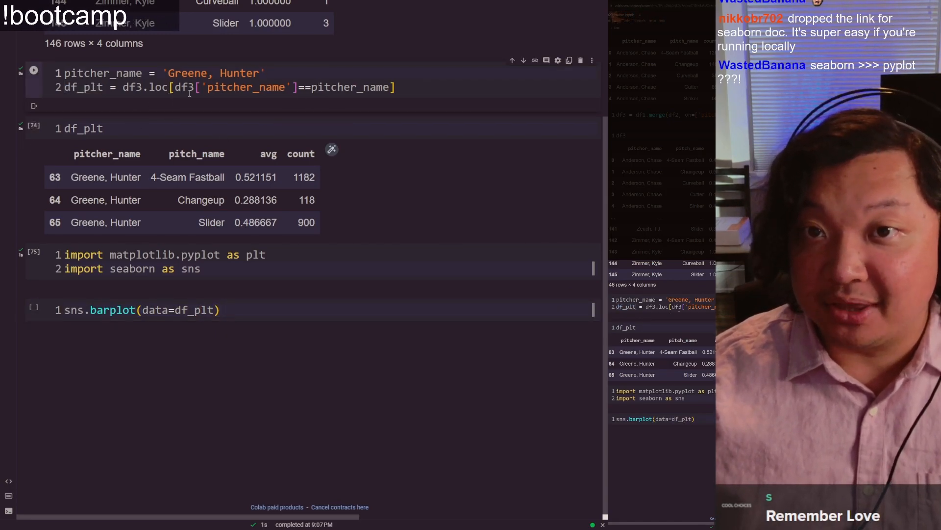
Step: Check the axes of the pivot sheet's bar chart and add x='avg' to the barplot call
left_click(224, 317)
key("Left")
type(",")
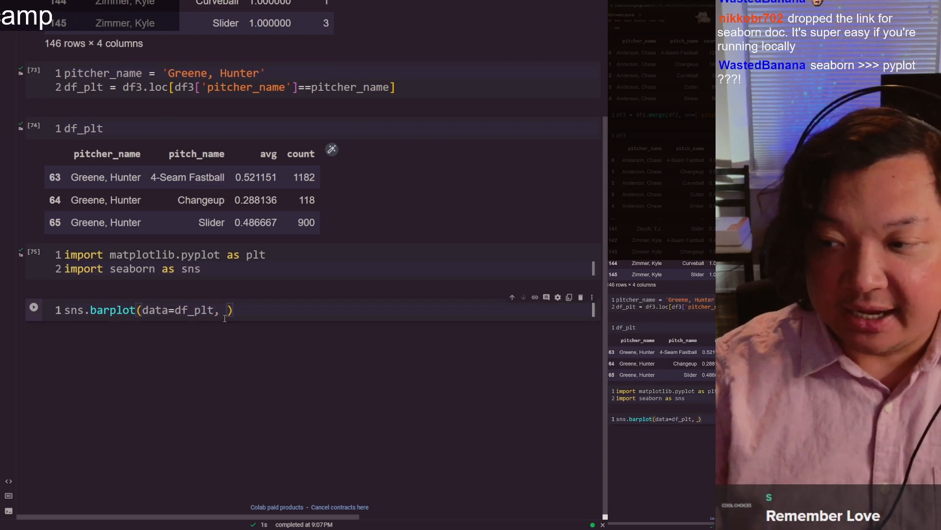
key("ctrl+Tab")
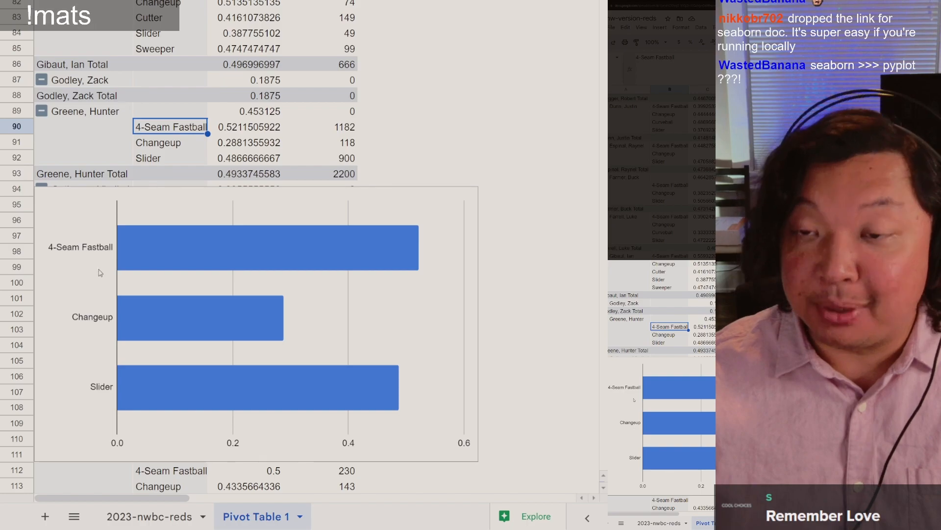
key("ctrl+Tab")
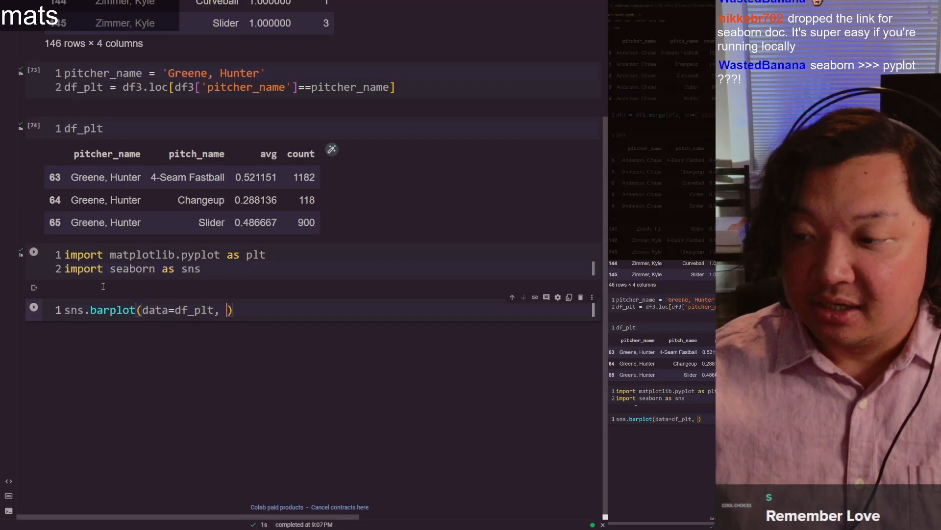
type("x='")
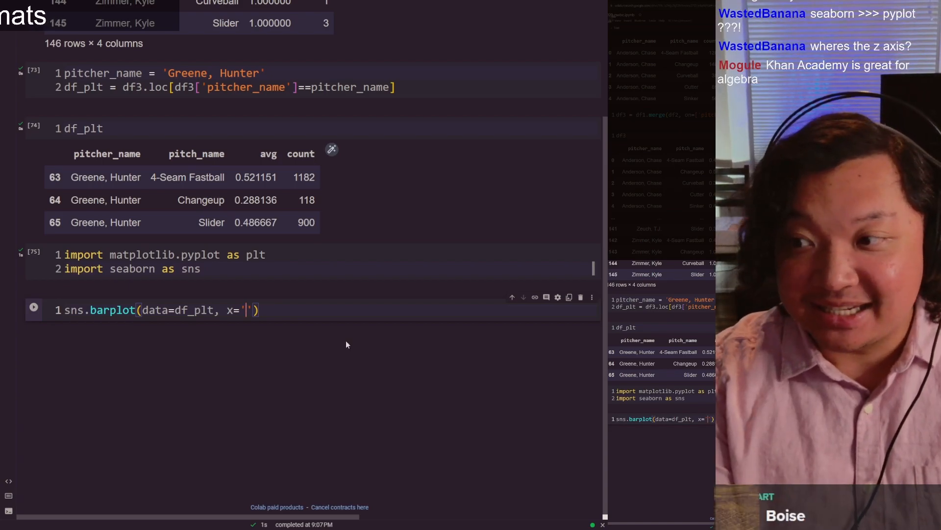
type("avg")
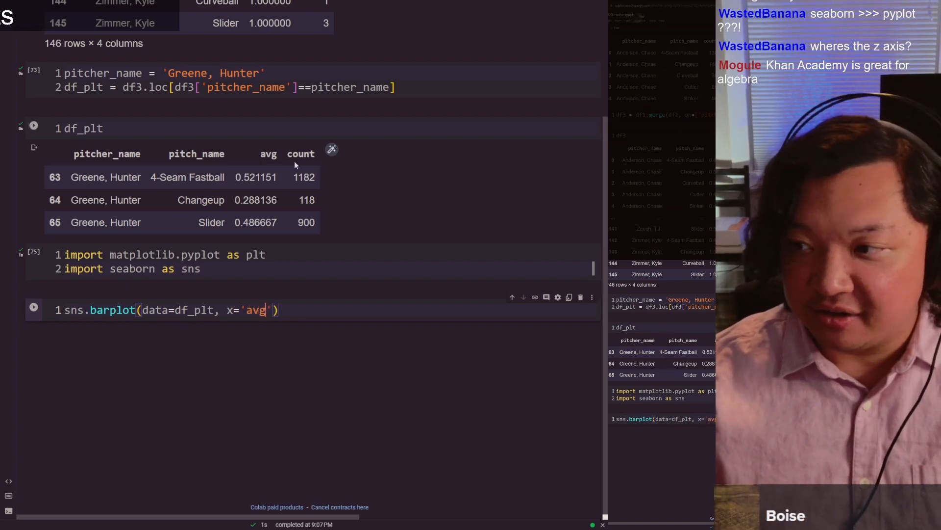
Step: Check the avg column name in the df_plt output and add y='pitch_name' to the barplot call
double_click(271, 152)
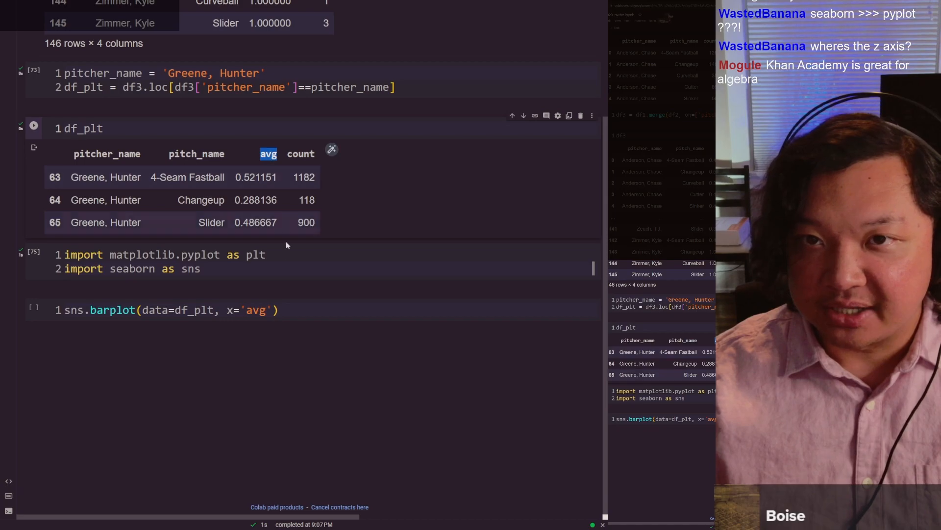
left_click(276, 309)
type(", ")
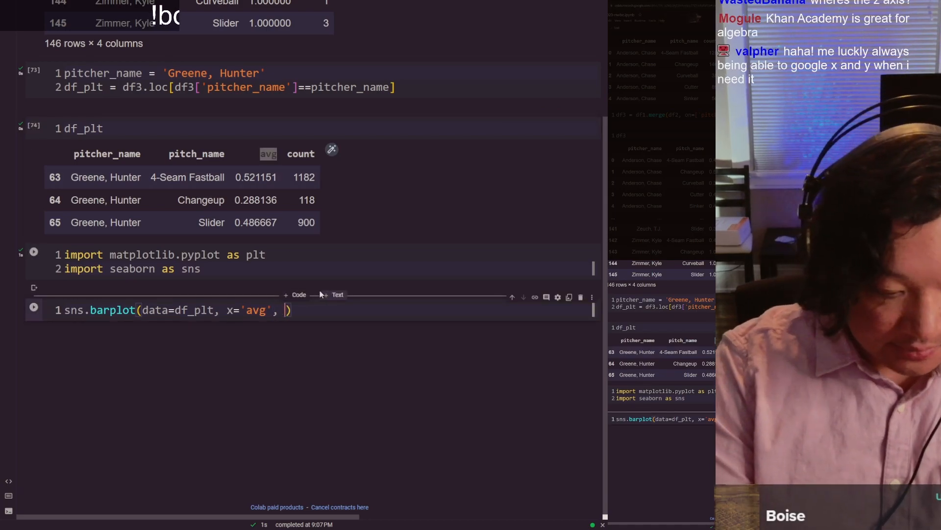
type("y='pitch_name'")
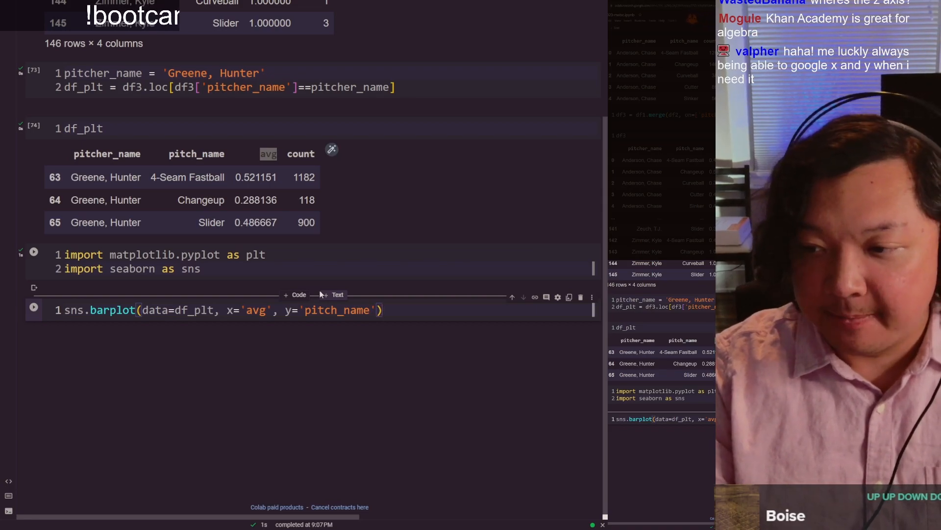
Step: Review the on= list in the df3 merge cell and add plt.show() on a second line below the barplot call
key("End")
key("Return")
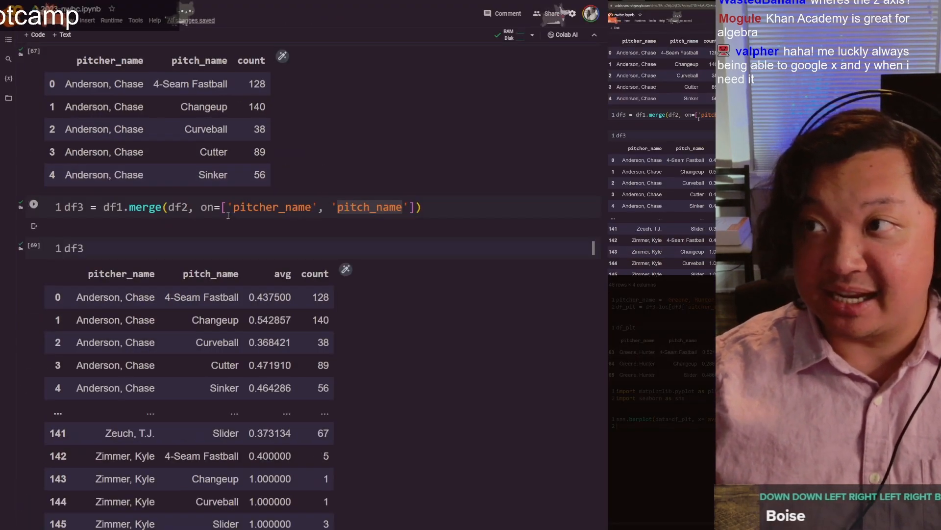
left_click_drag(200, 207, 416, 207)
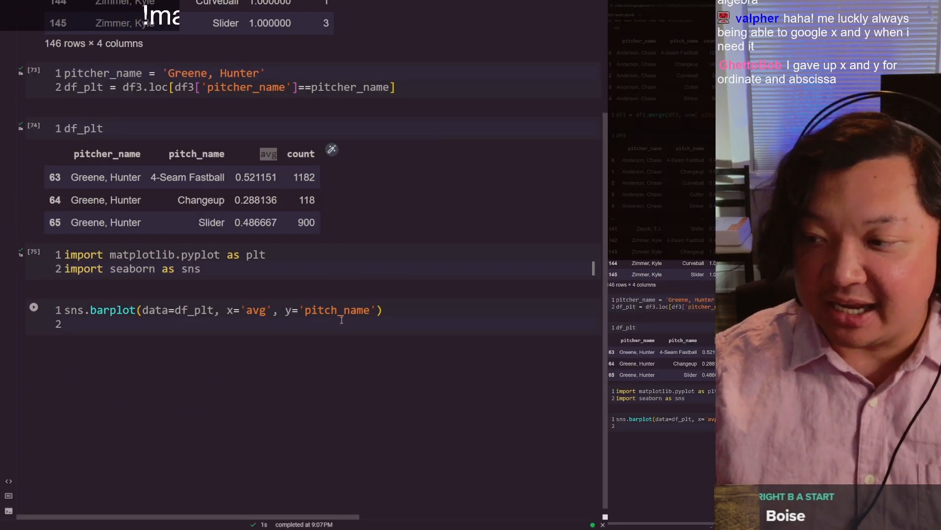
left_click(341, 319)
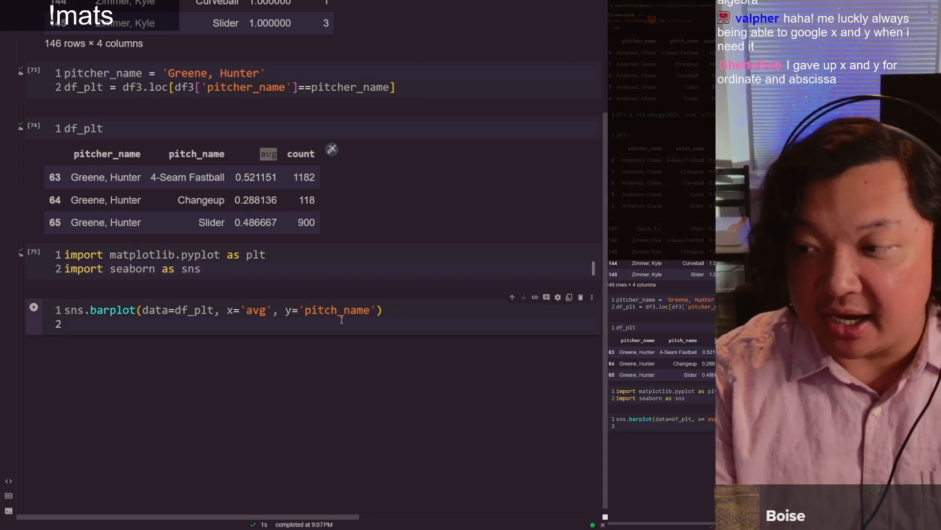
type("plt")
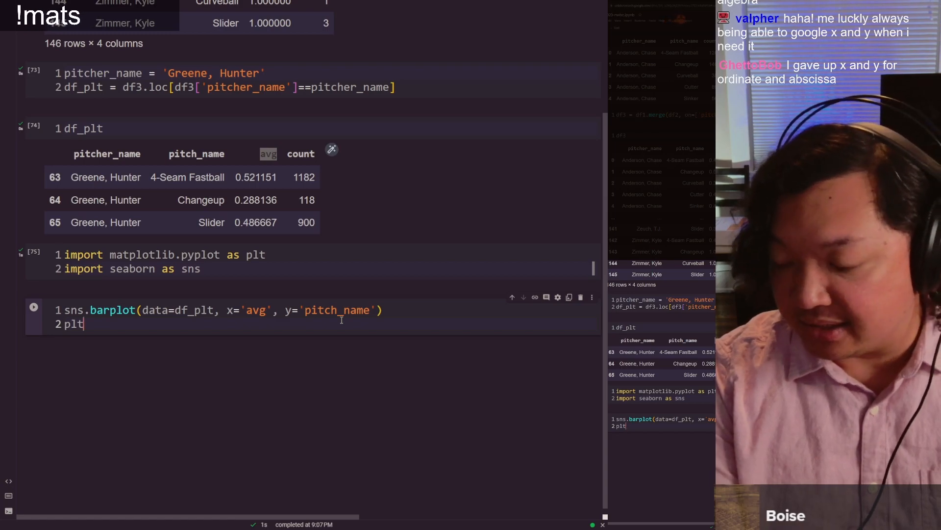
type(".show(")
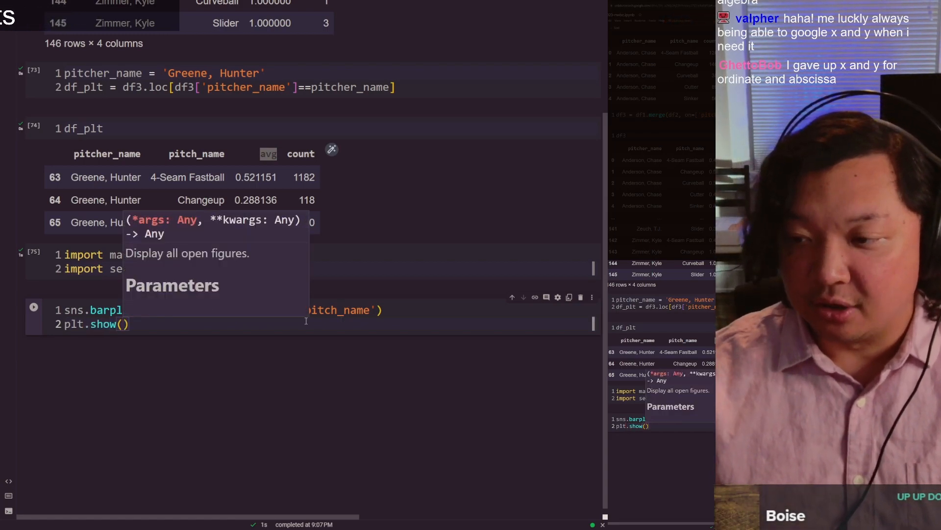
type(")")
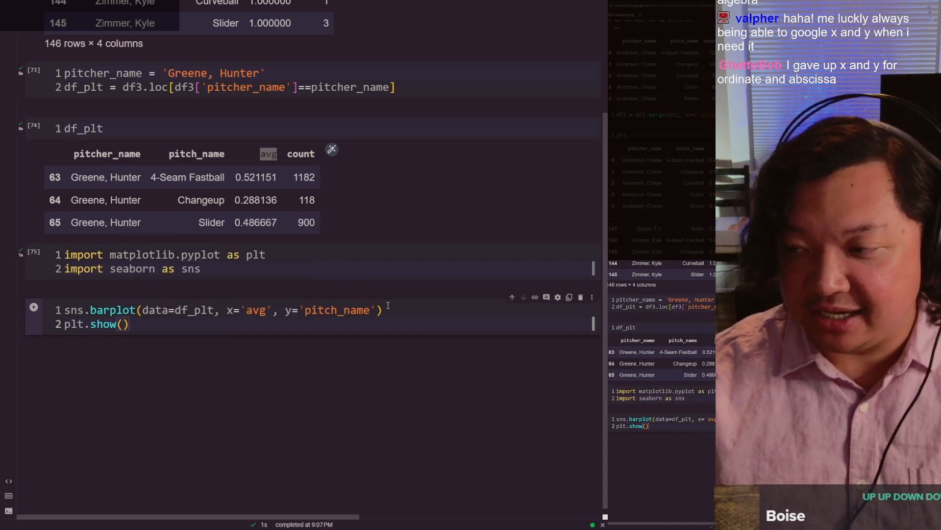
Step: Run the barplot cell to draw the chart and rerun the matplotlib and seaborn imports cell
left_click_drag(385, 304, 187, 294)
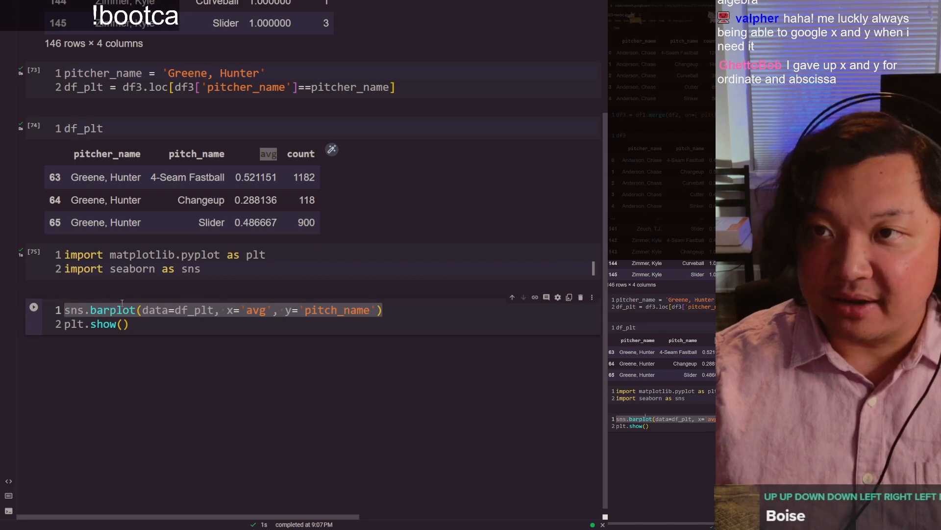
left_click(63, 333)
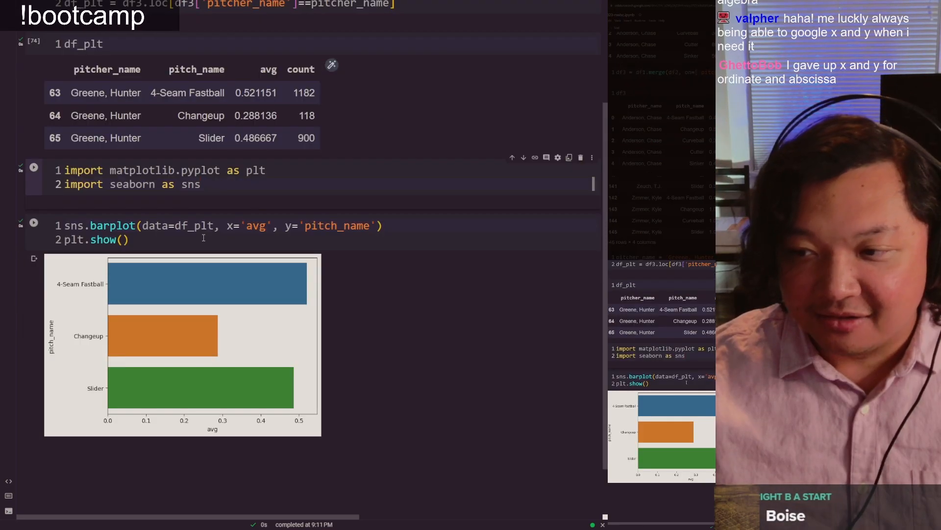
key("shift+Return")
left_click(288, 176)
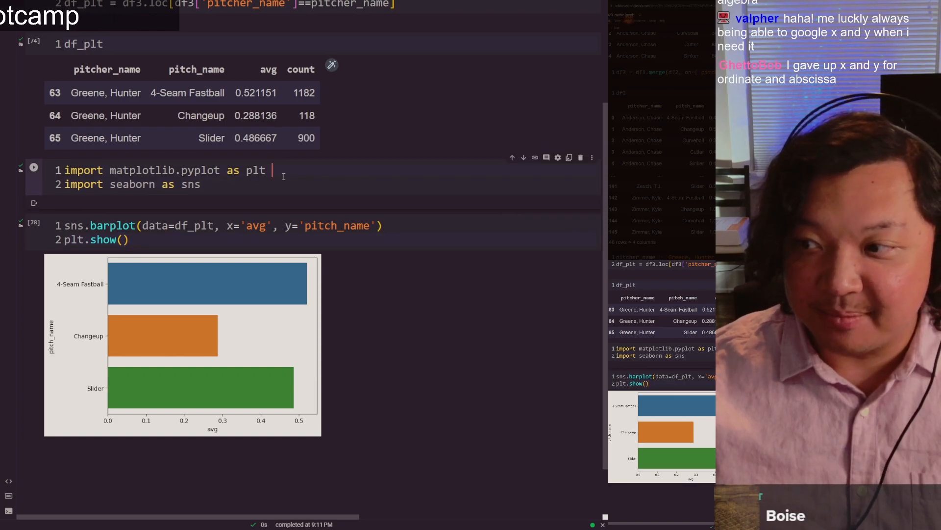
key("shift+Return")
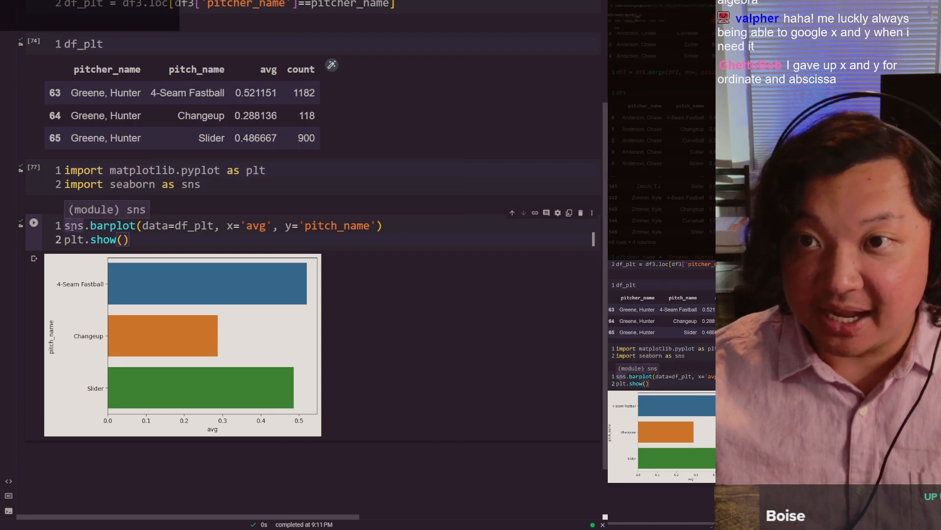
Step: Examine the barplot call's function name, its df_plt data source and its avg x argument against the chart
double_click(109, 227)
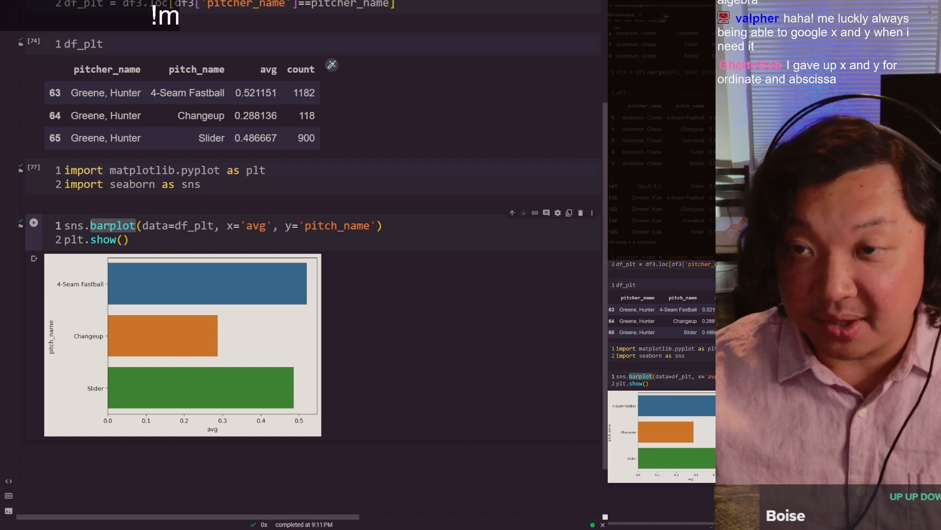
left_click(108, 226)
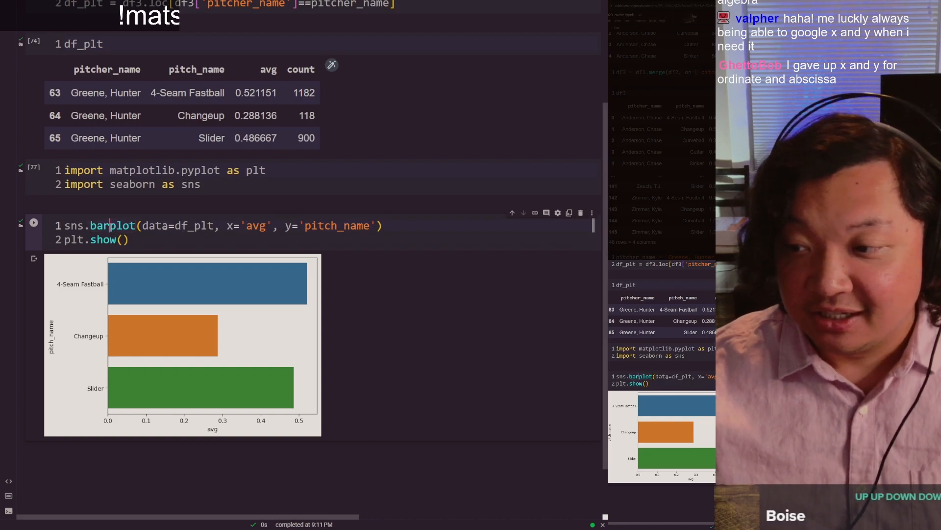
double_click(193, 226)
scroll(108, 251, "up", 5)
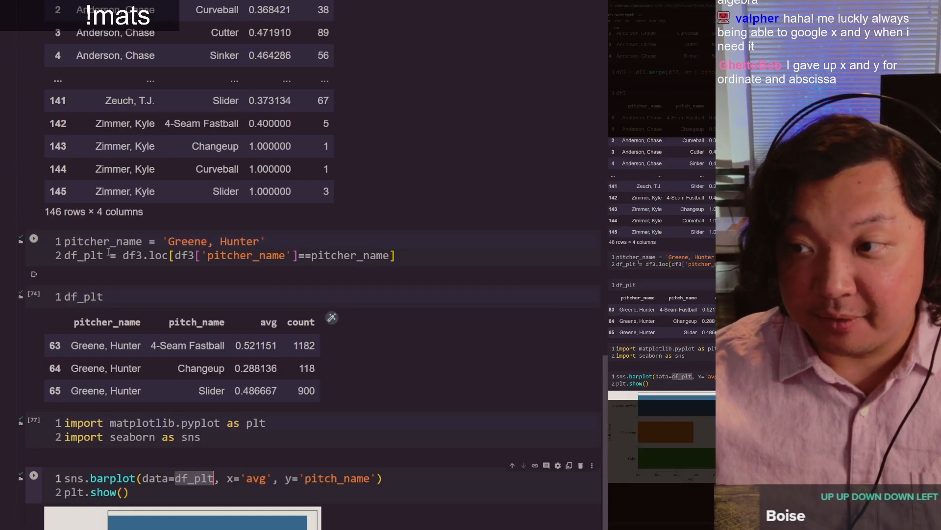
left_click(90, 255)
scroll(196, 338, "up", 1)
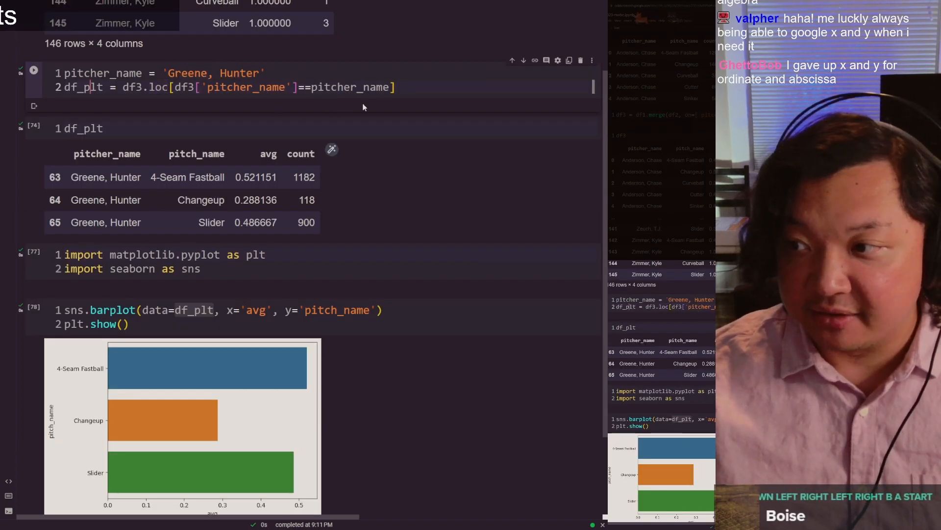
double_click(260, 309)
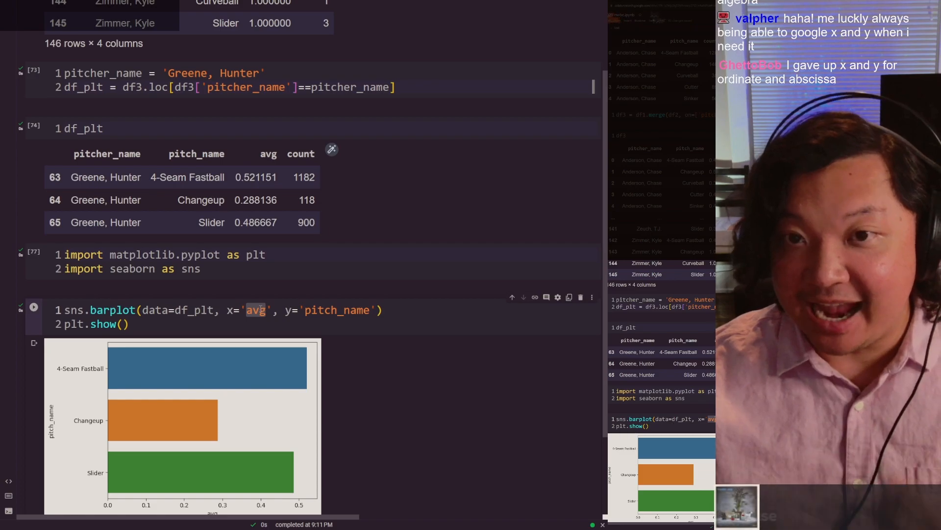
scroll(261, 309, "down", 1)
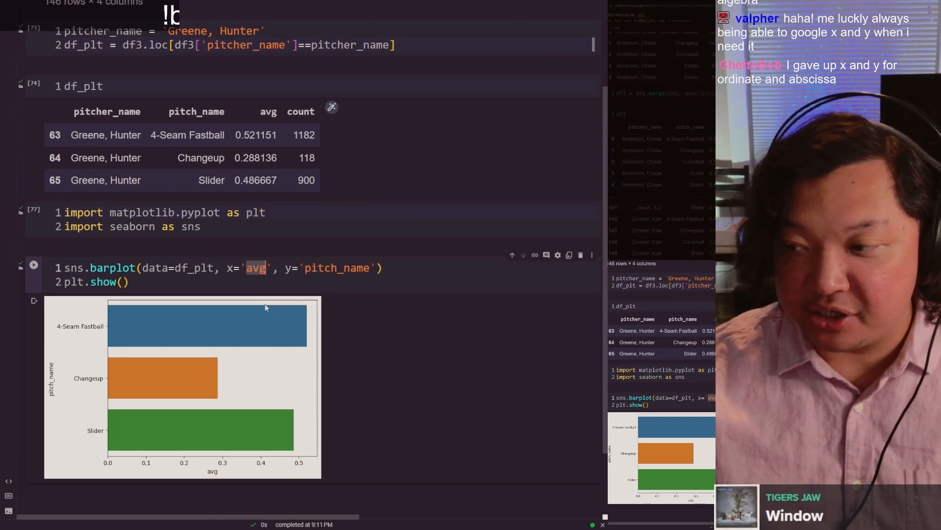
Step: Check the barplot call's pitch_name y argument against the chart and rerun the separate plt.show() cell
double_click(327, 264)
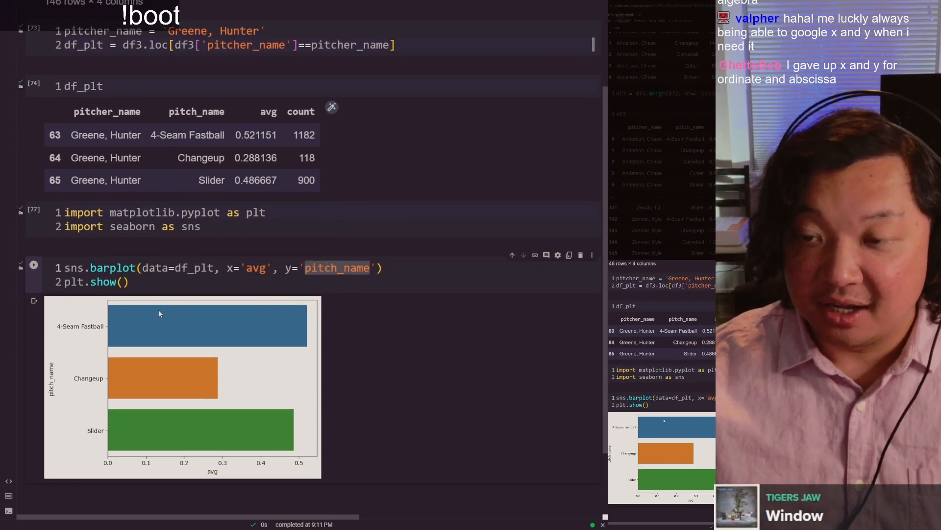
left_click(409, 275)
scroll(408, 275, "down", 1)
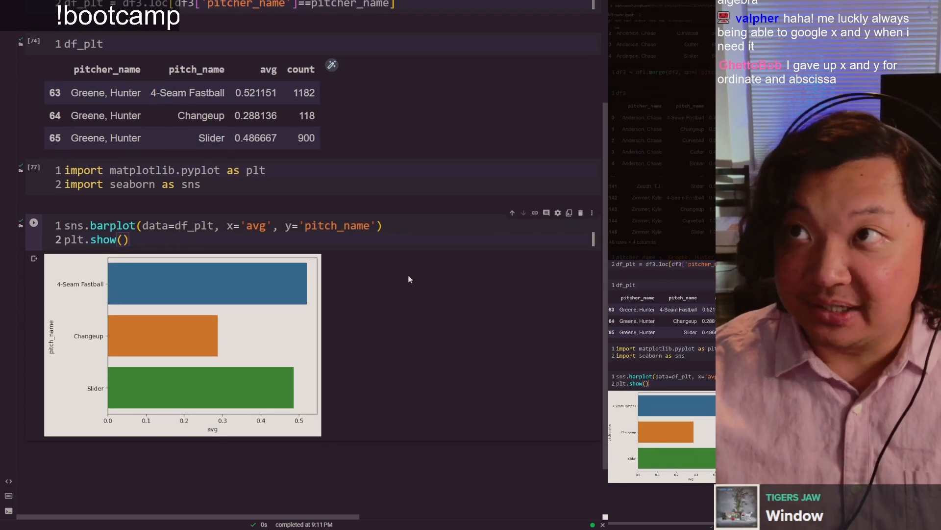
key("ctrl+shift+Tab")
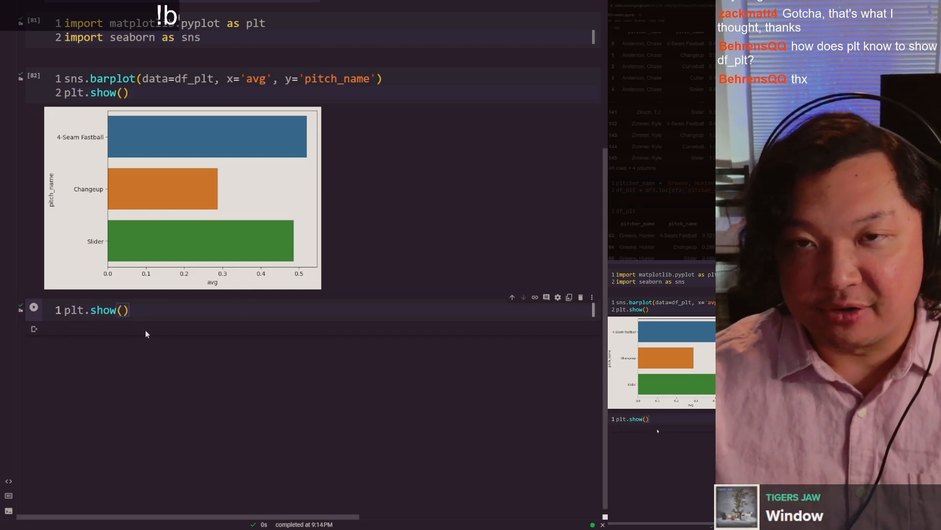
key("ctrl+Return")
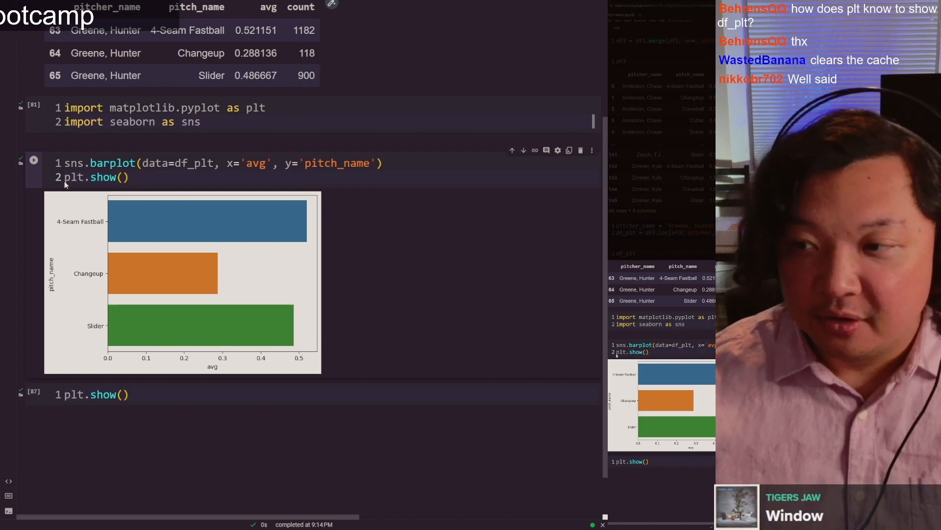
Step: Switch to the Google Sheets pivot table and locate the pitch rows for another pitcher below the existing bar chart
scroll(180, 176, "up", 1)
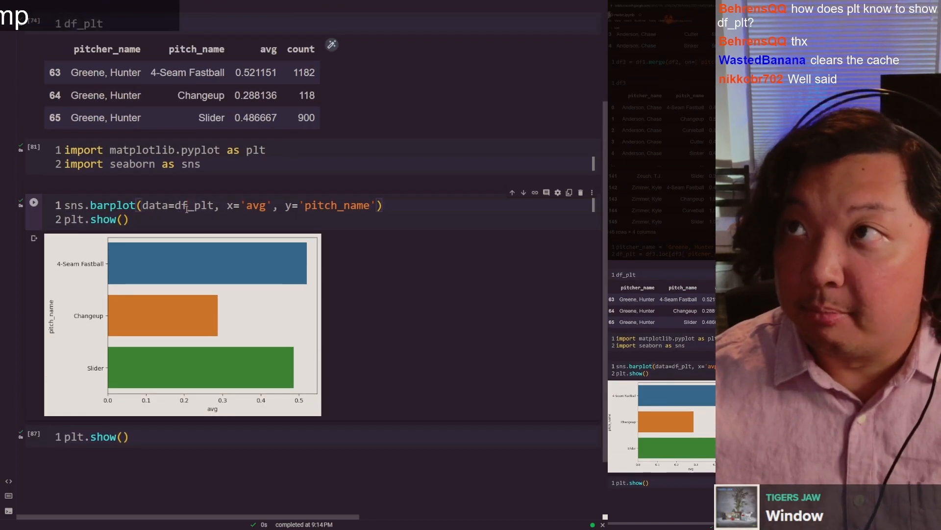
key("ctrl+Tab")
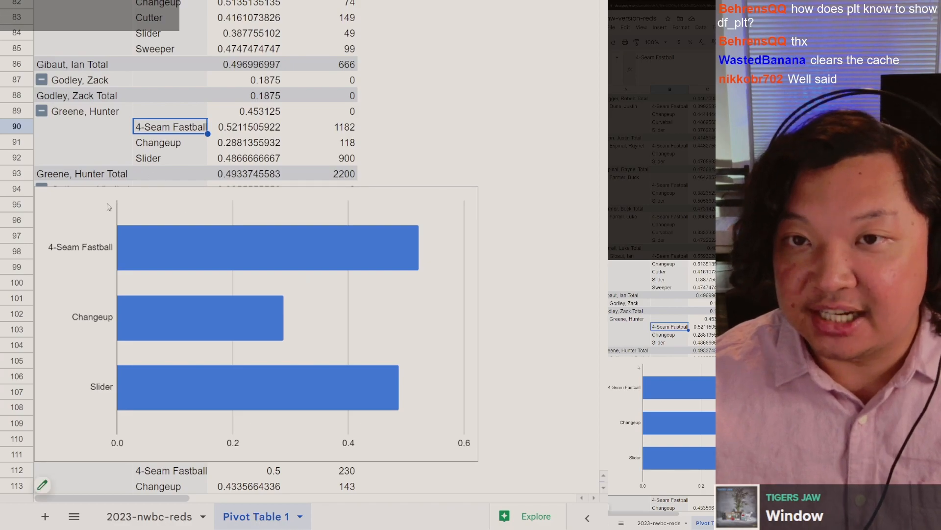
scroll(172, 204, "down", 4)
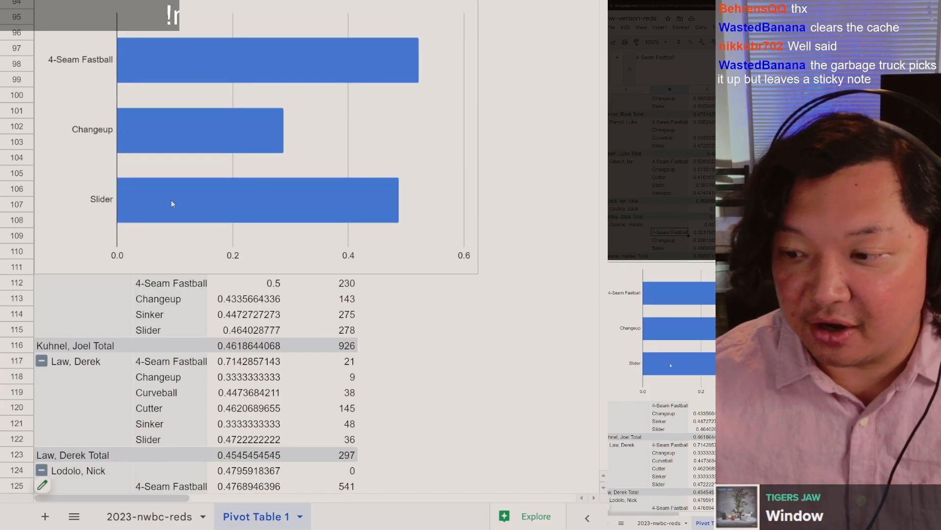
scroll(169, 199, "down", 7)
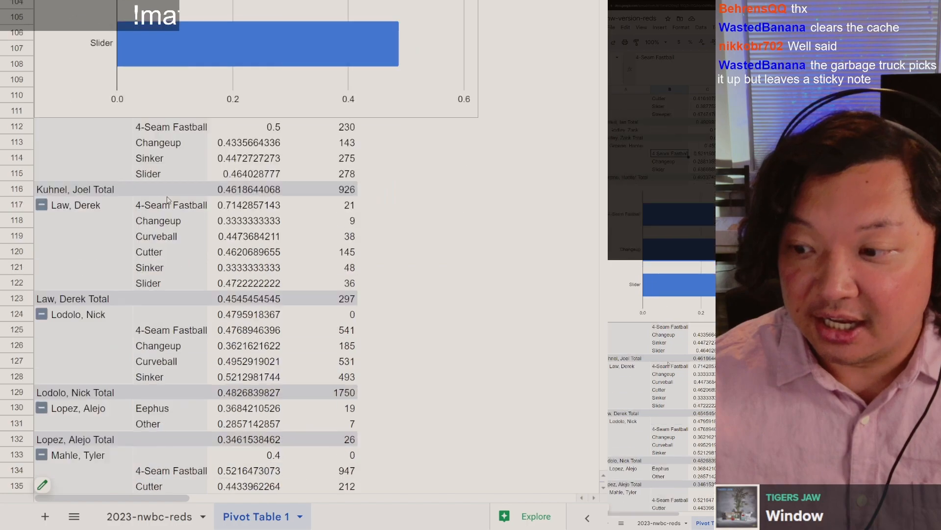
left_click(198, 180)
left_click(46, 109)
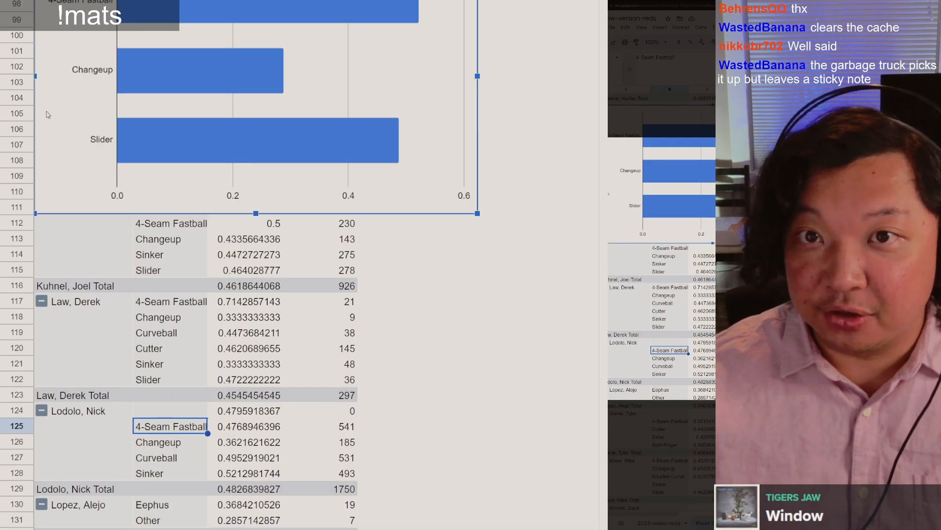
scroll(49, 117, "up", 2)
scroll(117, 158, "up", 2)
scroll(119, 158, "down", 3)
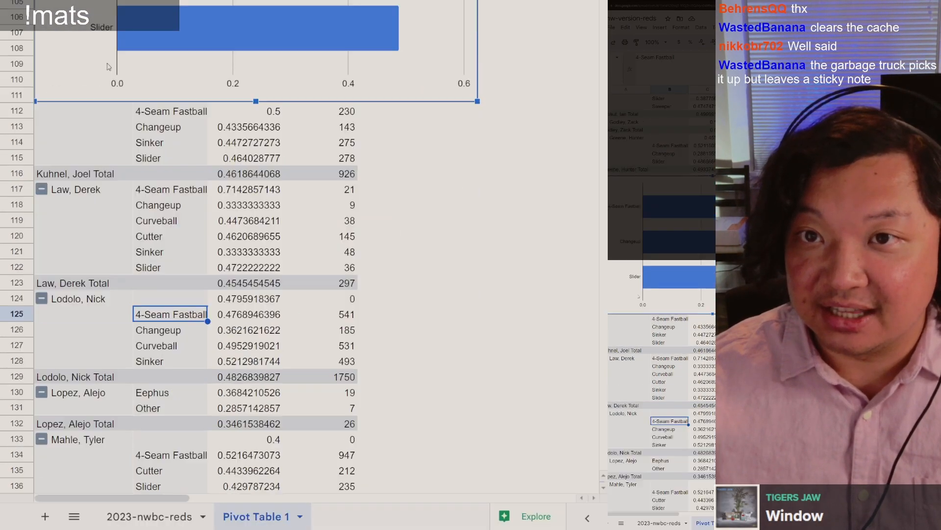
Step: Insert a bar chart from pivot table range B125:C128 and place it just below row 112, under the existing chart
left_click_drag(180, 238, 241, 290)
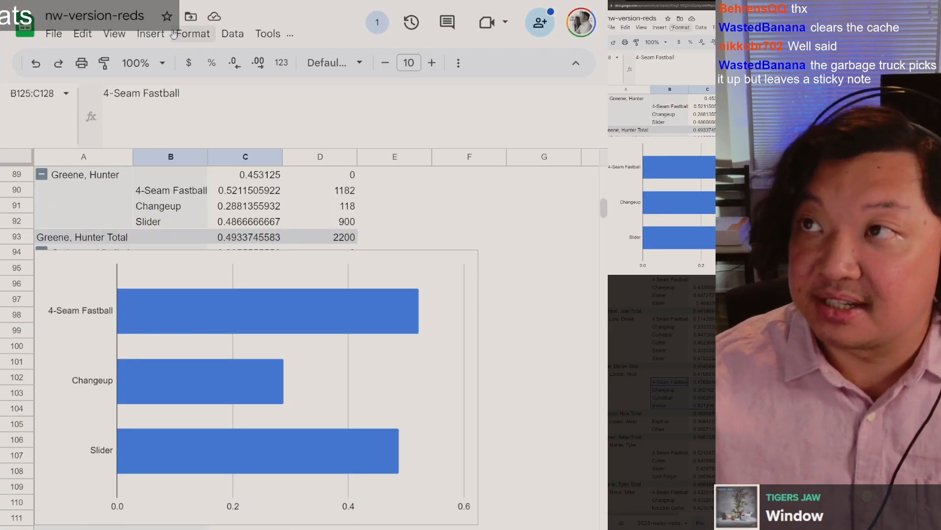
left_click(151, 33)
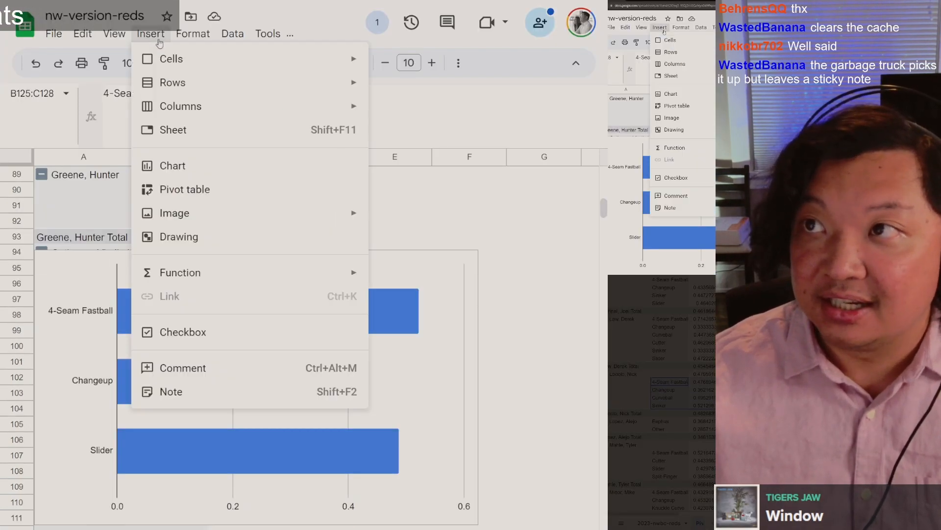
left_click(205, 171)
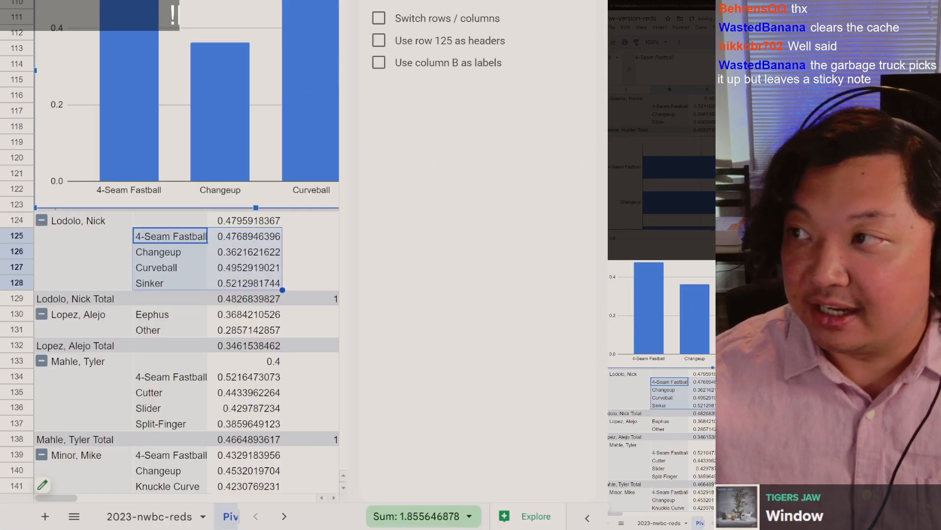
left_click(432, 165)
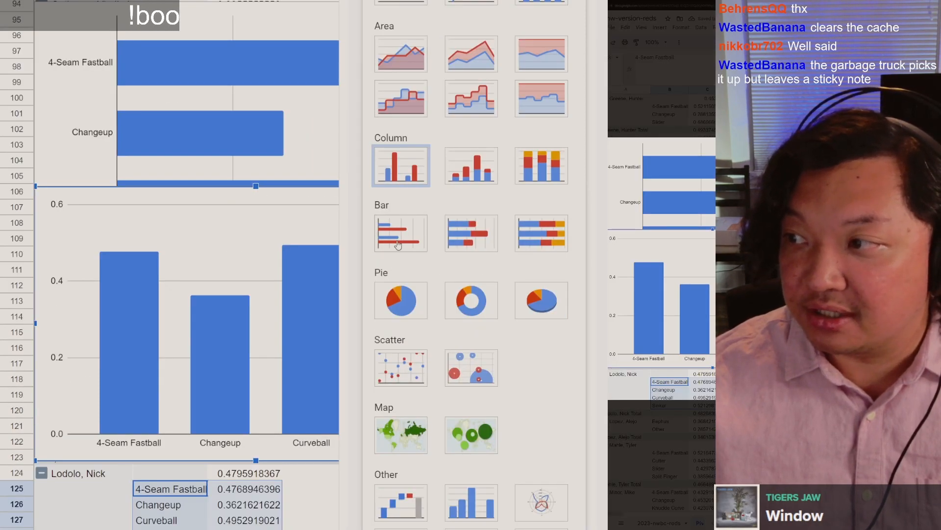
left_click(398, 245)
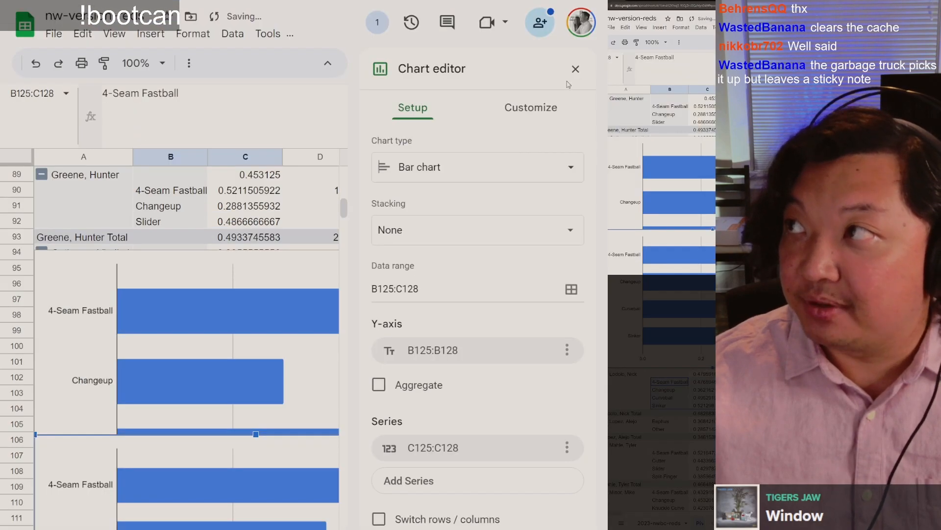
left_click(577, 70)
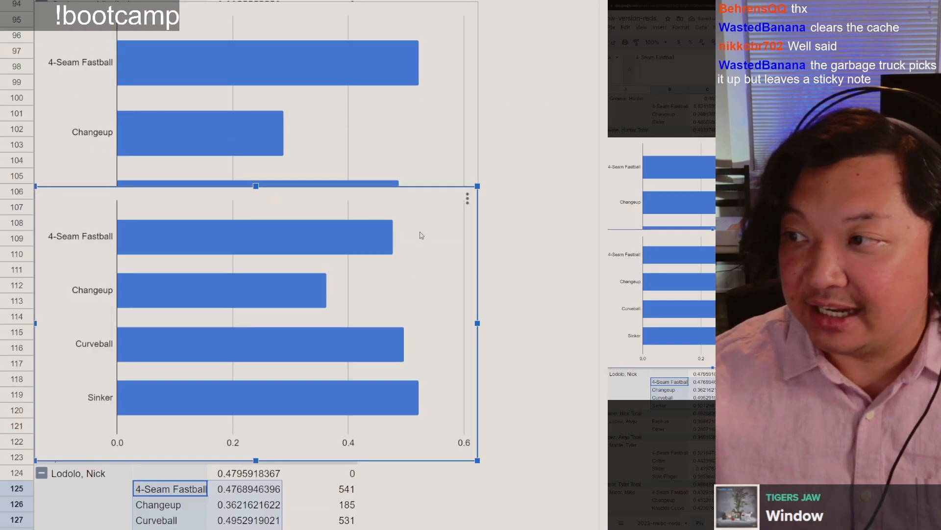
left_click_drag(420, 235, 421, 326)
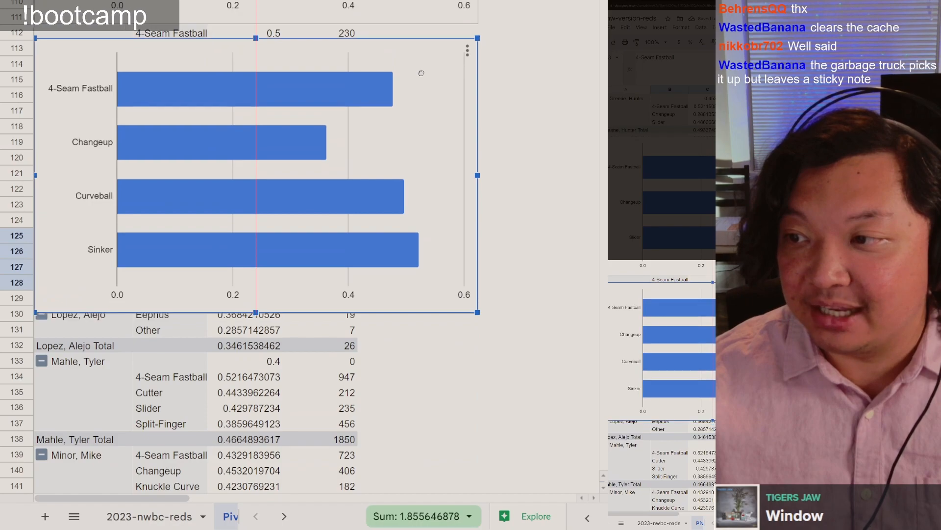
left_click_drag(421, 73, 422, 75)
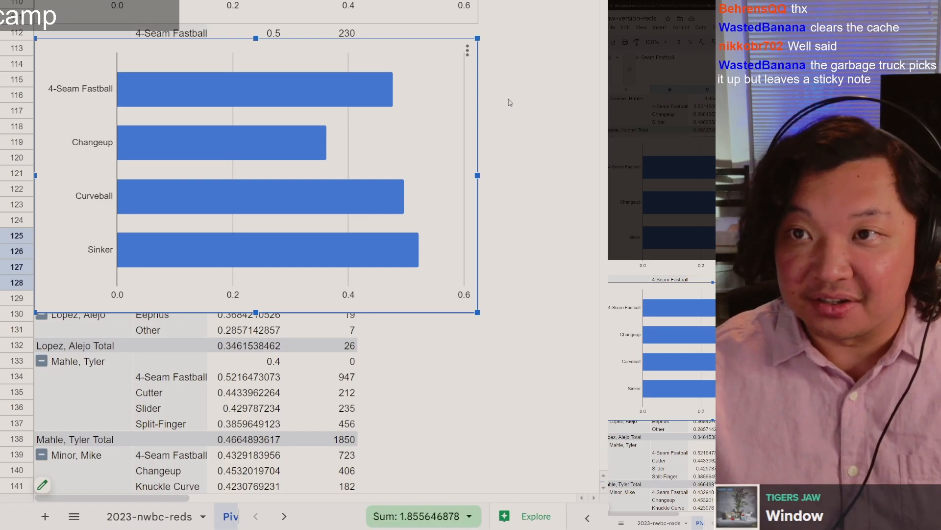
Step: Compare the two pitchers' bar charts in the pivot table sheet and return to the Colab notebook
scroll(434, 174, "up", 5)
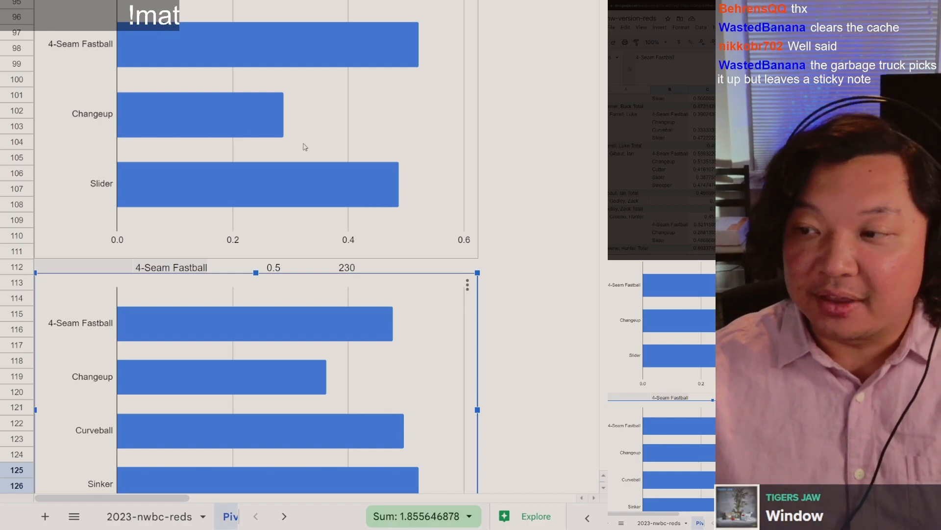
scroll(305, 140, "up", 2)
scroll(220, 148, "down", 2)
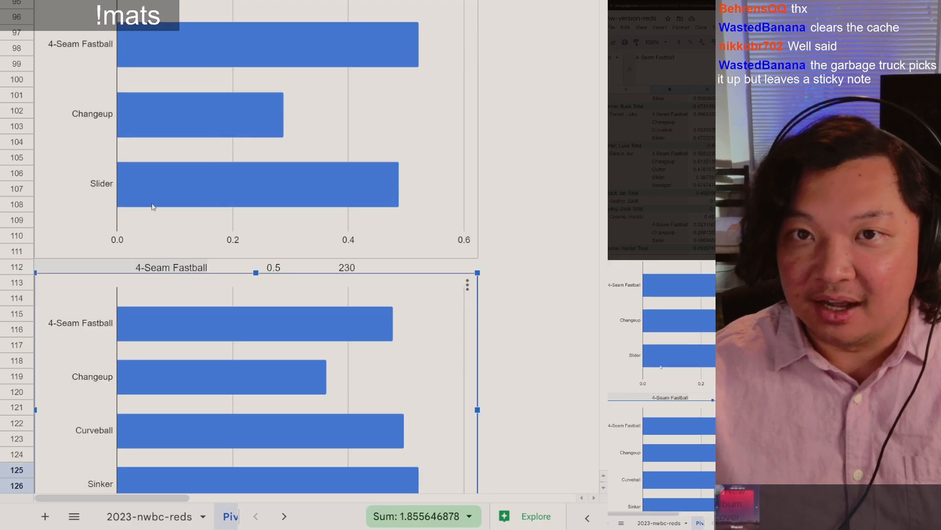
scroll(228, 217, "down", 2)
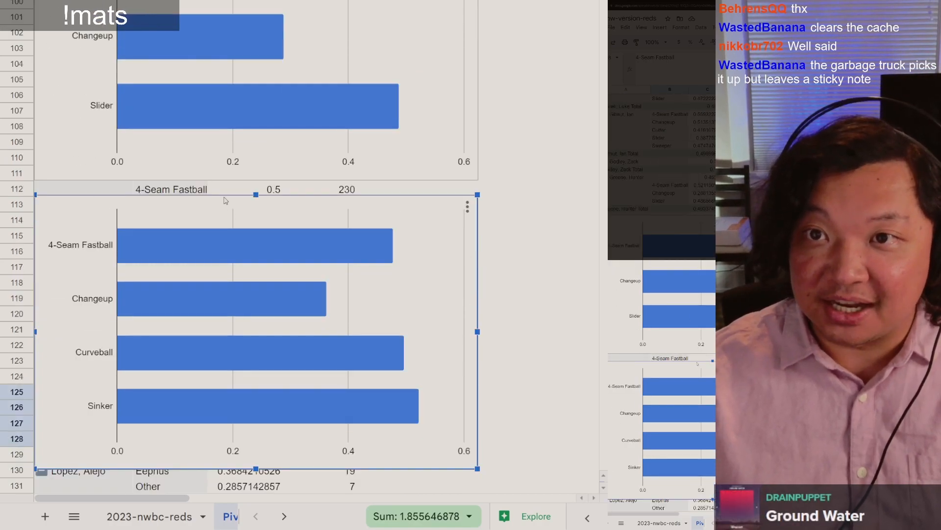
scroll(225, 201, "up", 1)
scroll(226, 201, "up", 1)
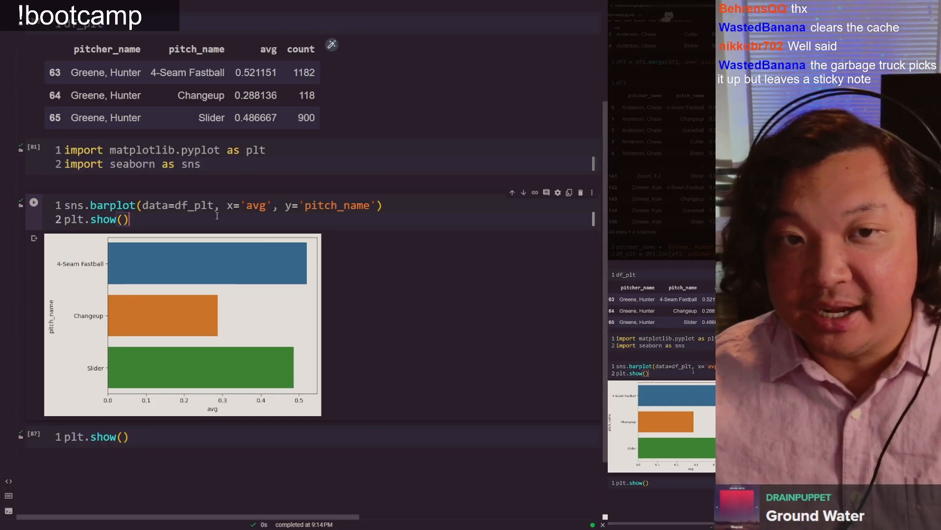
Step: Replace the code in the last cell with a copy of the pitcher_name assignment and df_plt filter lines
scroll(219, 64, "up", 2)
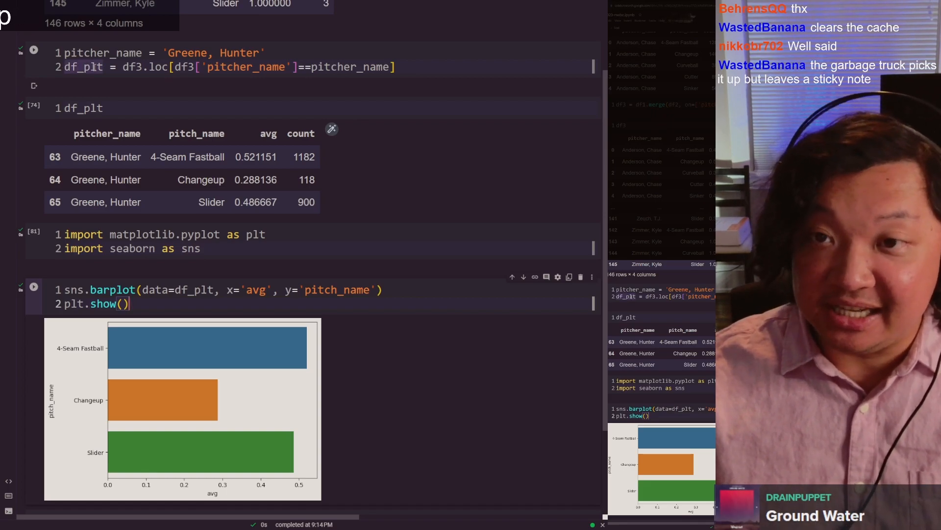
left_click(283, 56)
key("ctrl+a")
key("ctrl+c")
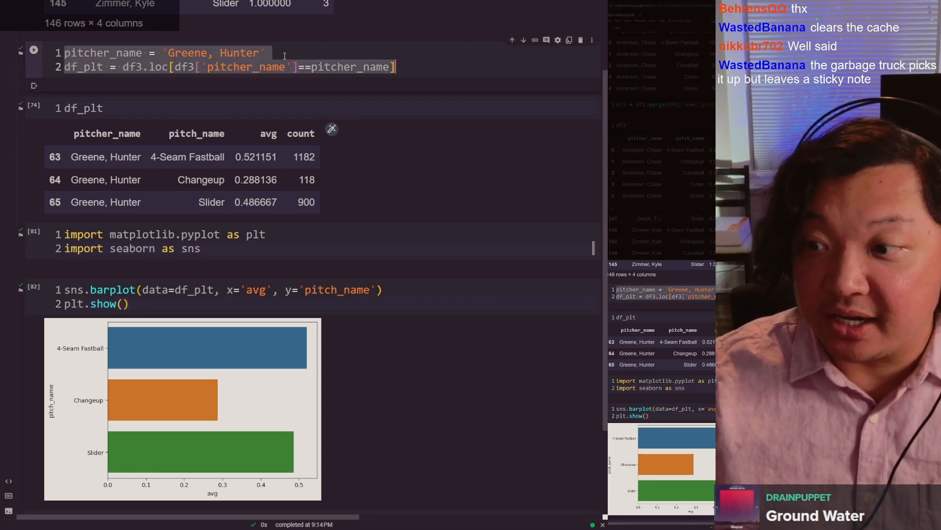
scroll(158, 346, "down", 5)
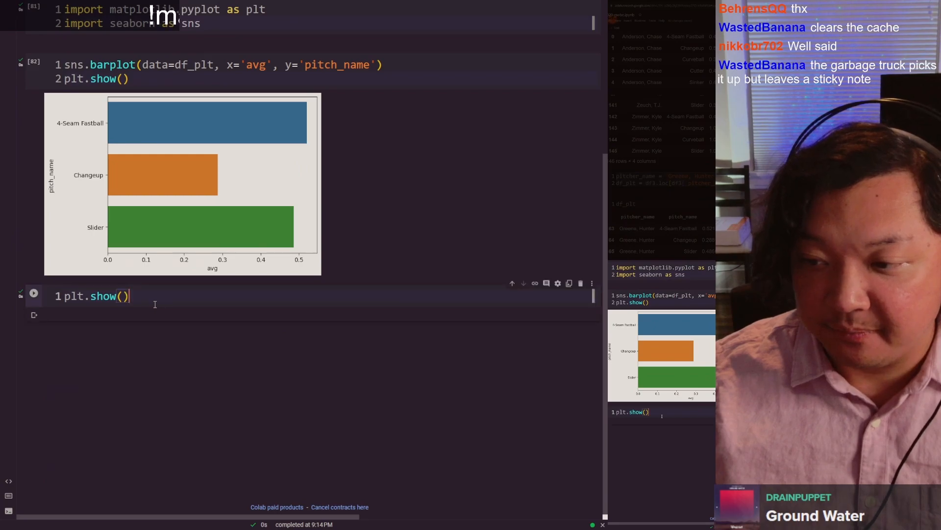
key("ctrl+a")
key("ctrl+v")
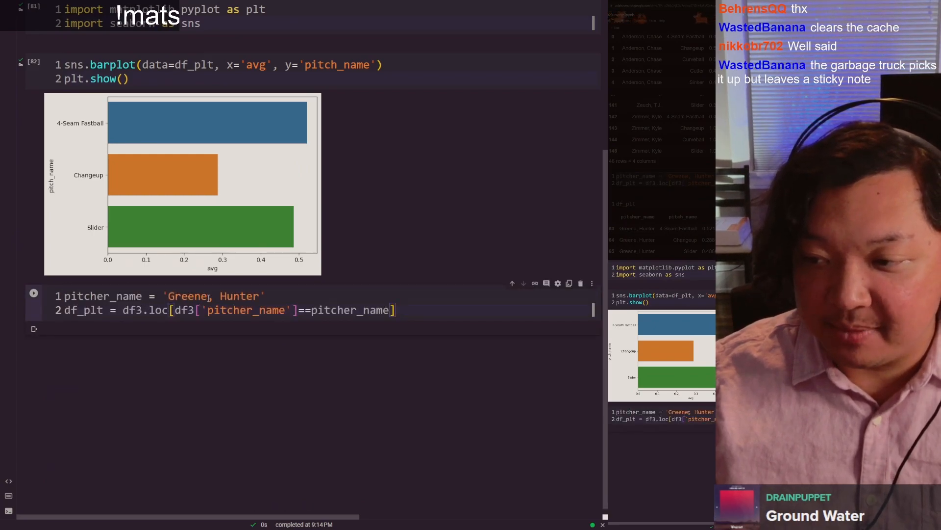
Step: Append copies of the sns.barplot and plt.show() lines below the df_plt filter in the last cell and run it
left_click(229, 57)
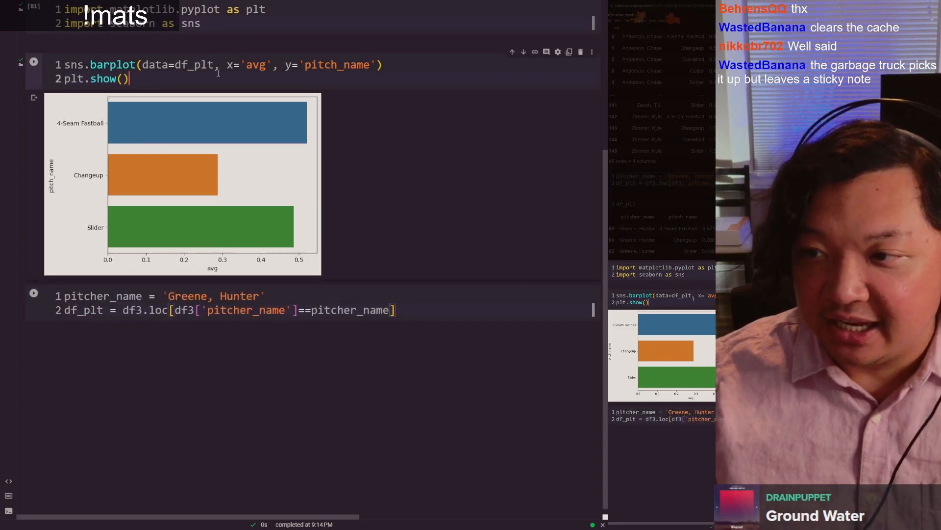
key("ctrl+a")
key("ctrl+c")
left_click(426, 311)
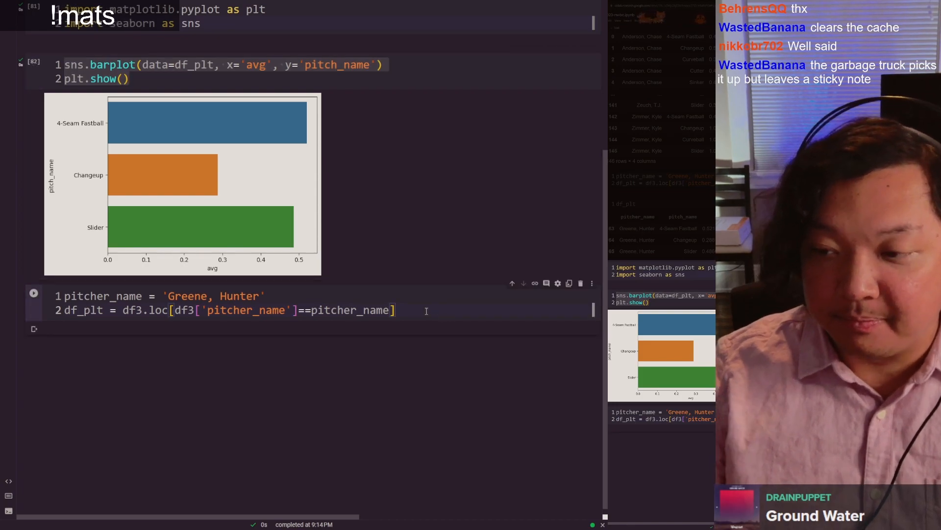
key("Return")
key("ctrl+v")
scroll(224, 268, "down", 1)
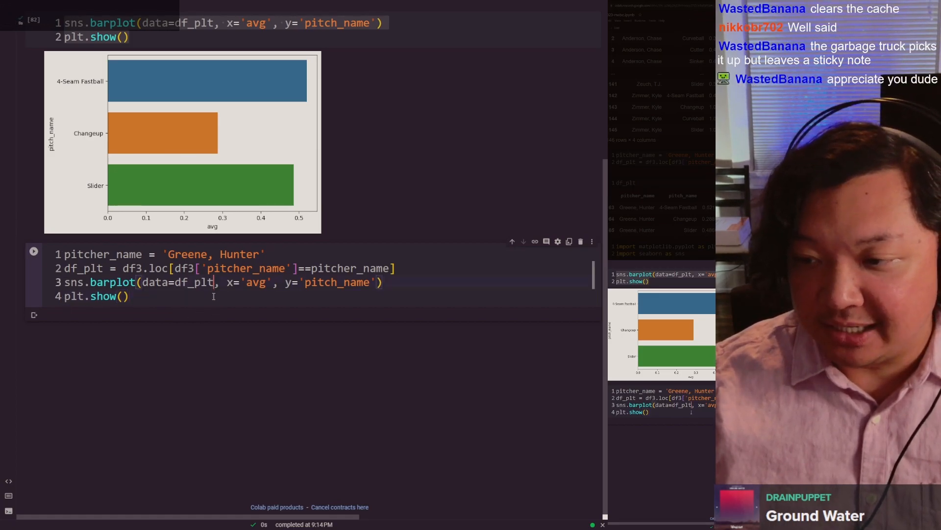
key("ctrl+Return")
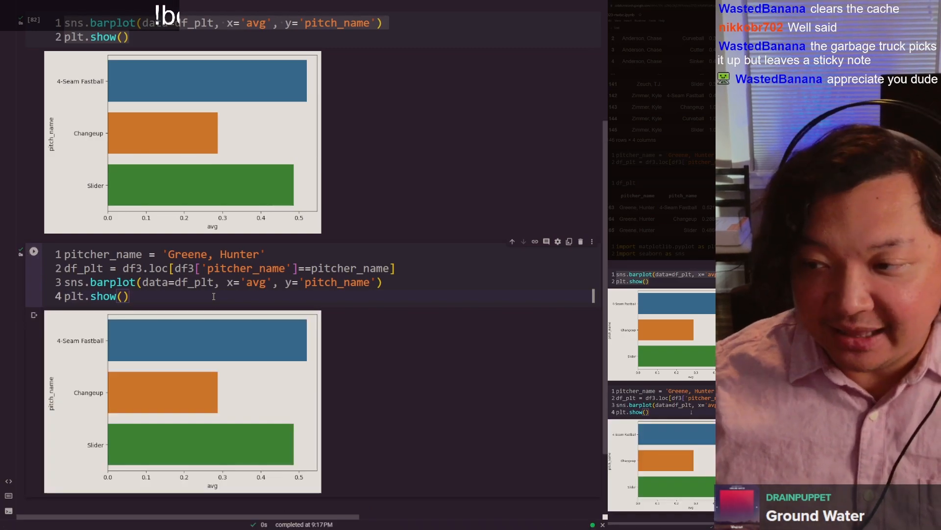
scroll(221, 291, "down", 1)
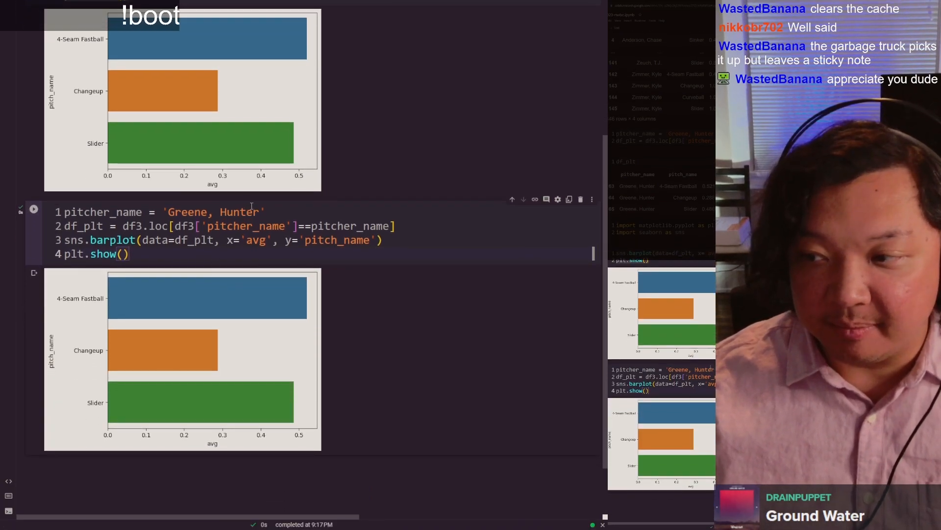
Step: In Google Sheets, move the four-pitch bar chart below row 128 so its source range B125:C128 is uncovered
key("ctrl+Tab")
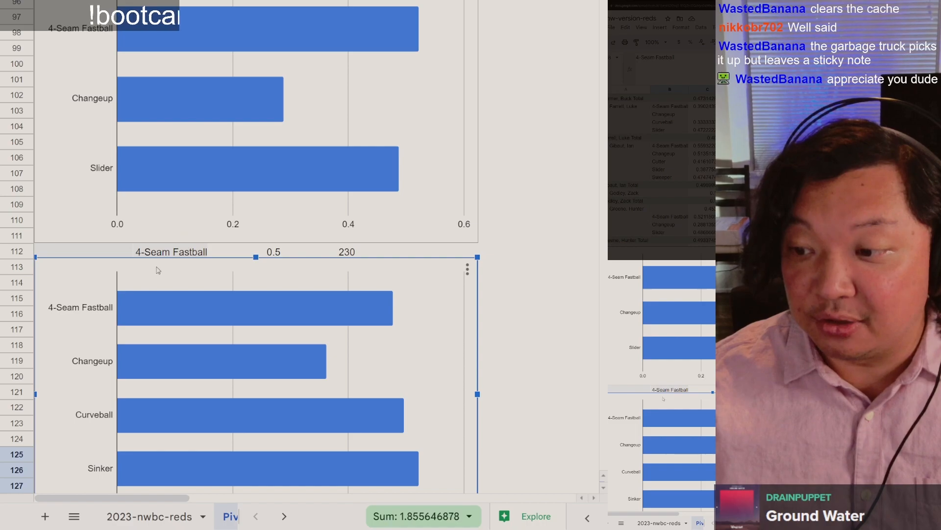
scroll(158, 270, "down", 2)
left_click_drag(76, 162, 68, 280)
left_click_drag(87, 28, 72, 237)
scroll(72, 241, "down", 2)
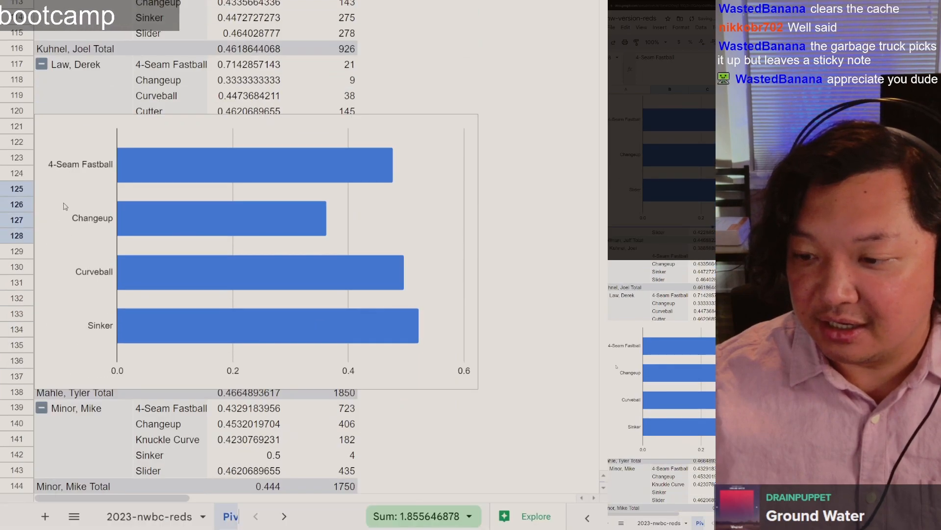
left_click(73, 177)
left_click_drag(75, 143, 67, 273)
scroll(183, 78, "down", 2)
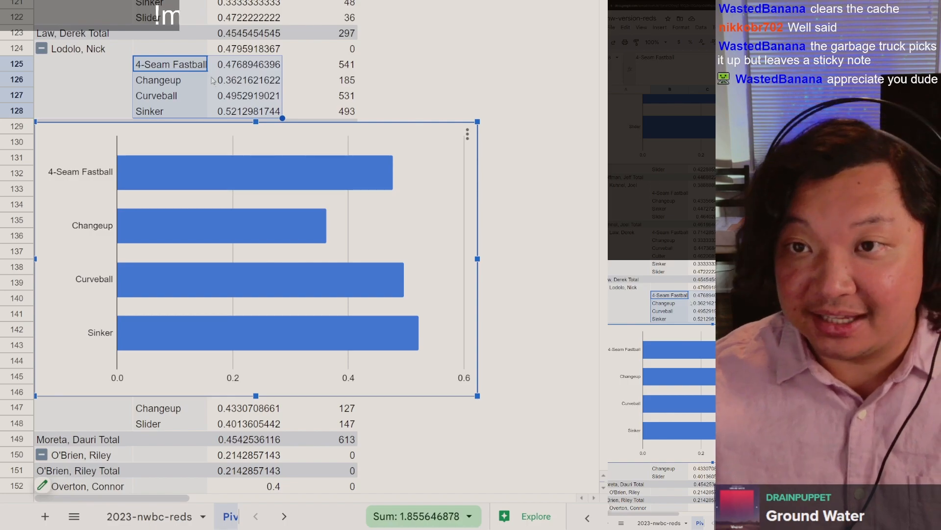
Step: In the Colab notebook's combined plotting cell, change the pitcher_name string to the pitcher listed in pivot table row 124
key("ctrl+Tab")
left_click_drag(168, 212, 260, 211)
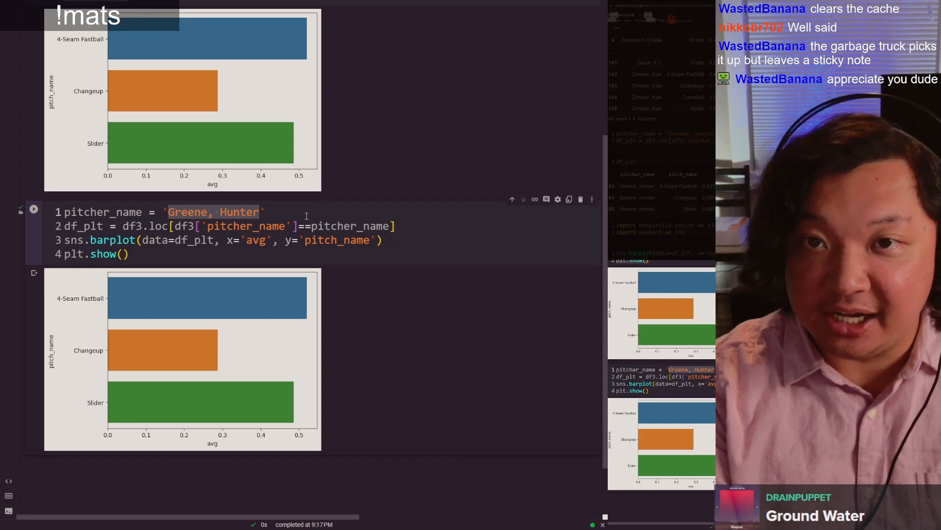
type("Lodolo, Nick")
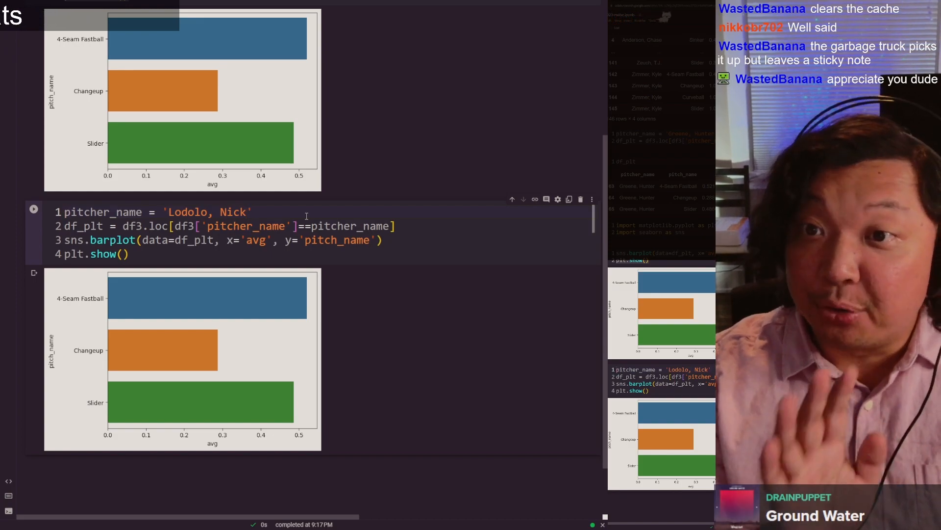
Step: Run the combined plotting cell and compare its bar chart with the chart below row 128 in Google Sheets, returning to the notebook
key("ctrl+Return")
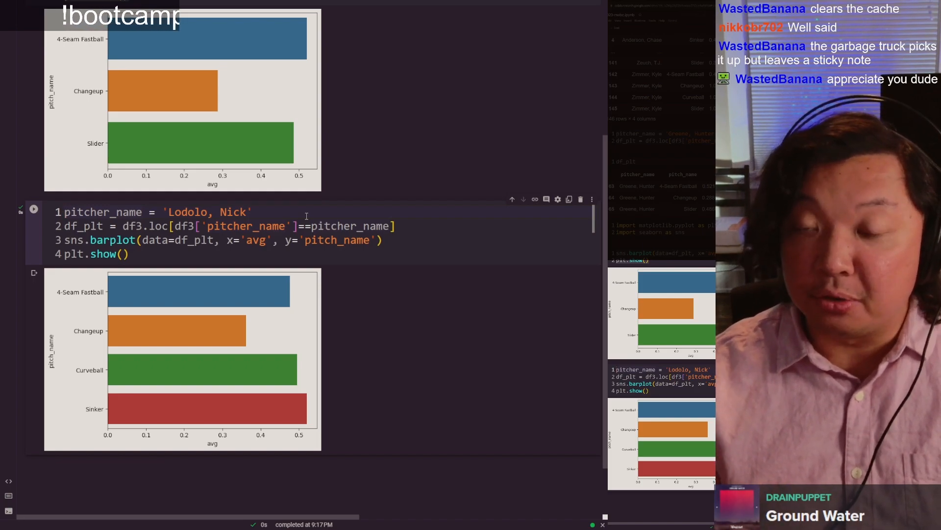
key("ctrl+Tab")
key("ctrl+shift+Tab")
key("ctrl+shift+Tab")
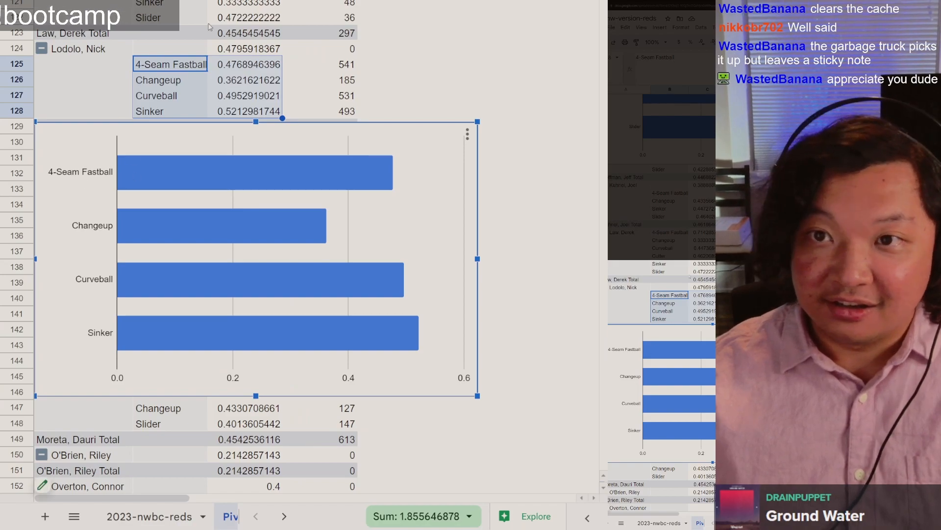
scroll(212, 55, "up", 1)
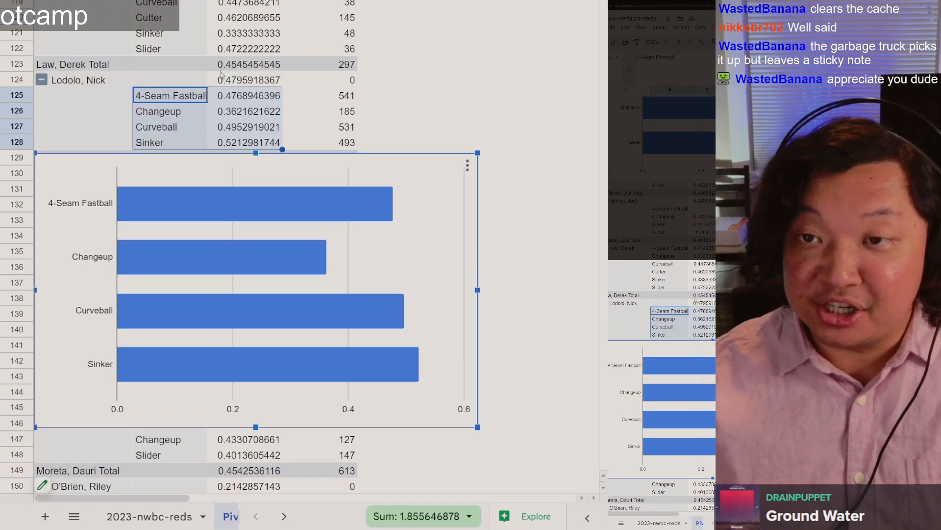
key("ctrl+Tab")
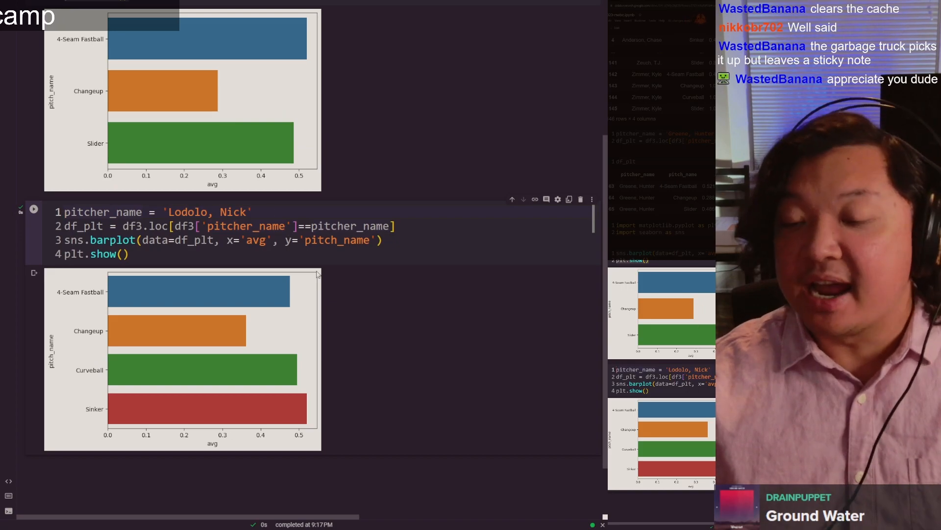
scroll(325, 270, "up", 1)
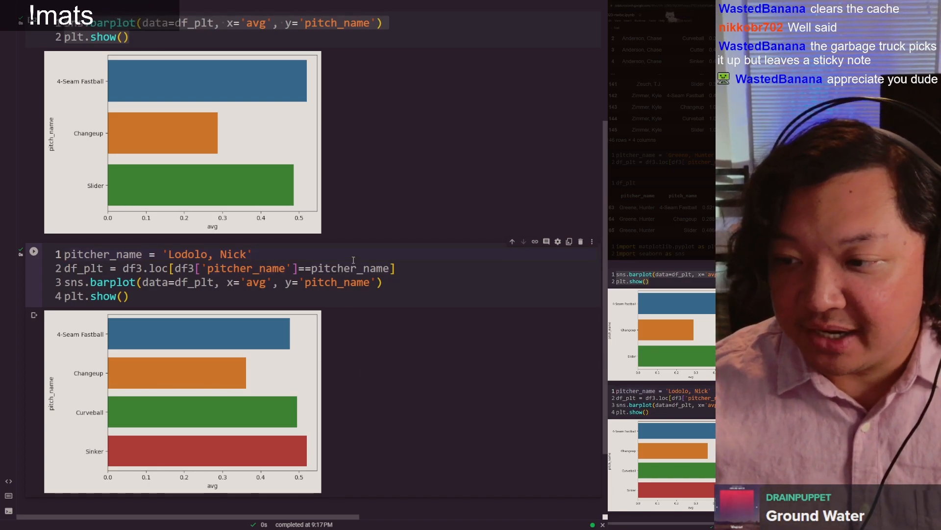
Step: Duplicate the four-line plotting block inside the same cell, separating the two copies with a blank line
key("ctrl+a")
key("ctrl+c")
key("Left")
key("Return")
key("Up")
key("ctrl+v")
key("Return")
scroll(353, 259, "down", 3)
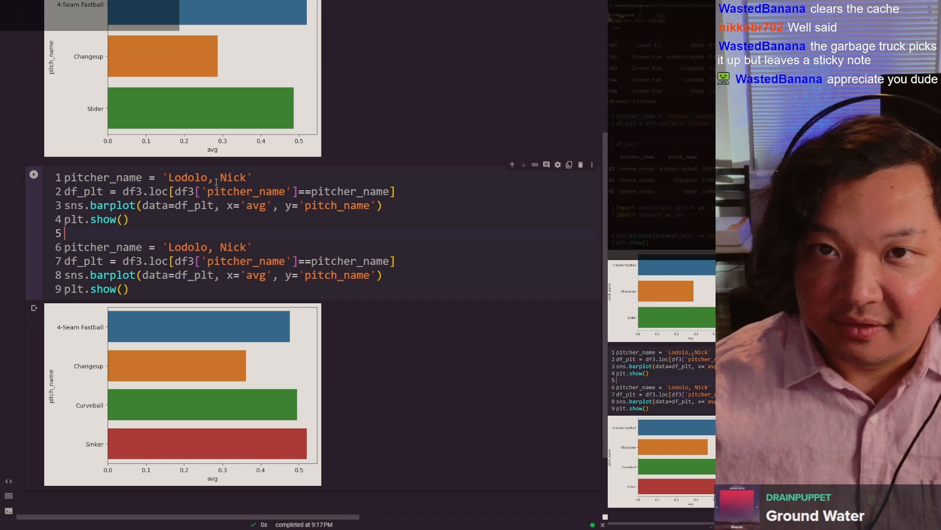
Step: Set the first block's pitcher_name string to the pitcher charted in the cells above and run the cell
key("ctrl+shift+Left")
key("ctrl+shift+Left")
key("ctrl+shift+Left")
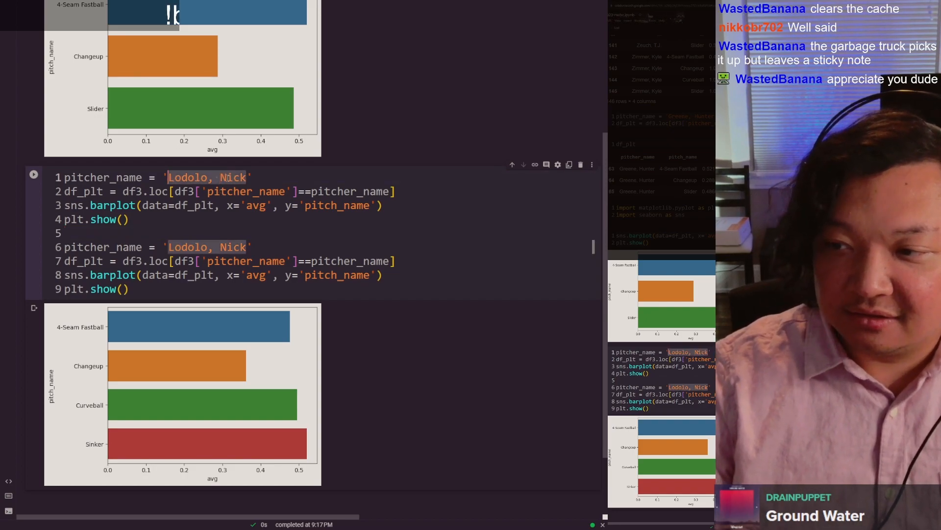
type("Greene, Hunter")
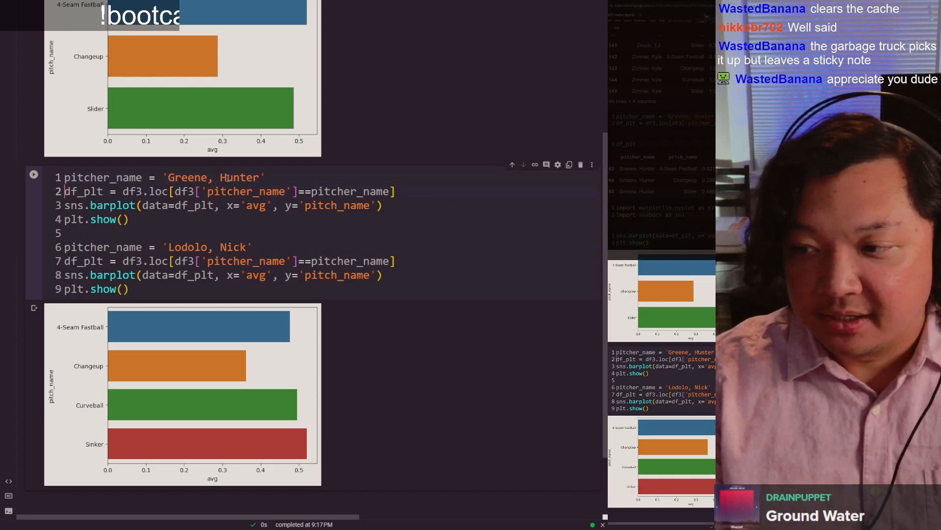
key("Home")
key("Down")
key("Down")
key("Down")
key("Down")
key("Down")
key("ctrl+Return")
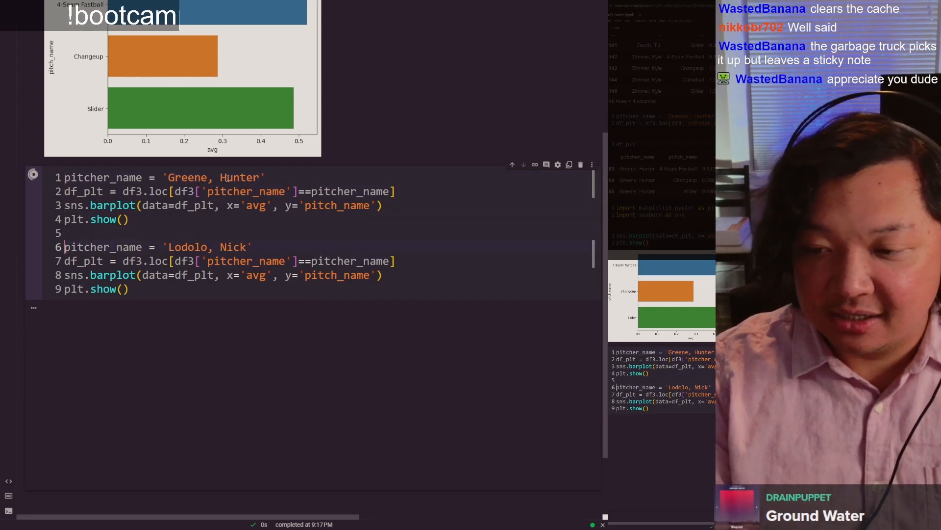
scroll(228, 177, "down", 5)
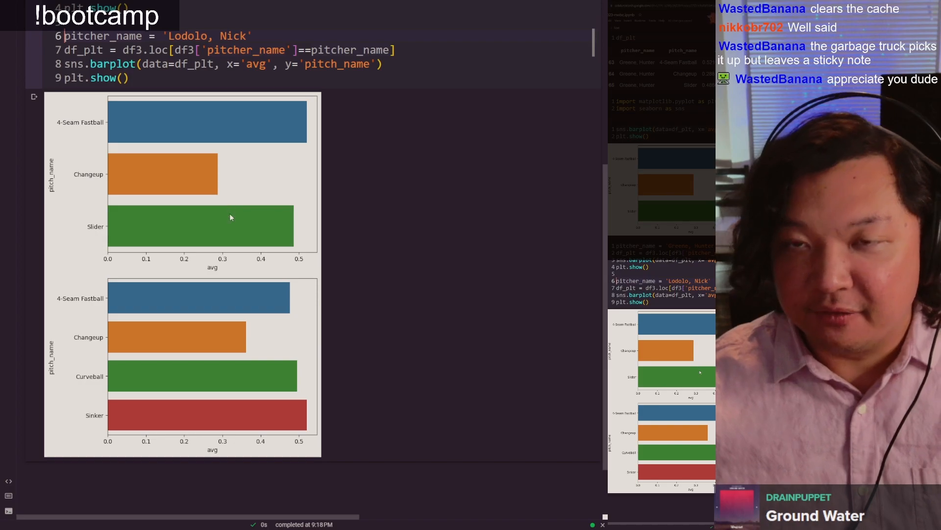
Step: Append a third copy of the plotting block at line 11, after a blank line below the second plt.show()
scroll(256, 284, "up", 2)
left_click_drag(149, 93, 174, 96)
scroll(166, 140, "down", 1)
scroll(162, 138, "down", 3)
scroll(182, 303, "down", 1)
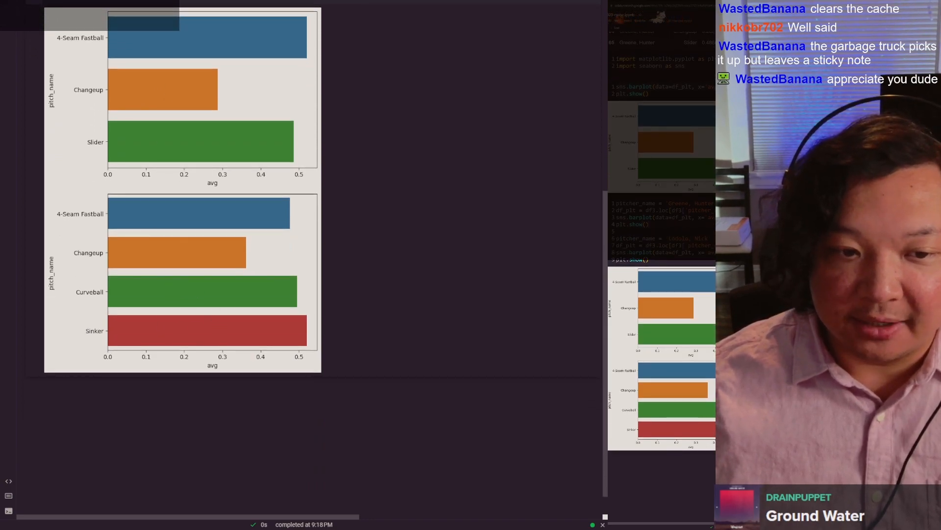
scroll(166, 122, "up", 3)
left_click(166, 122)
key("Return")
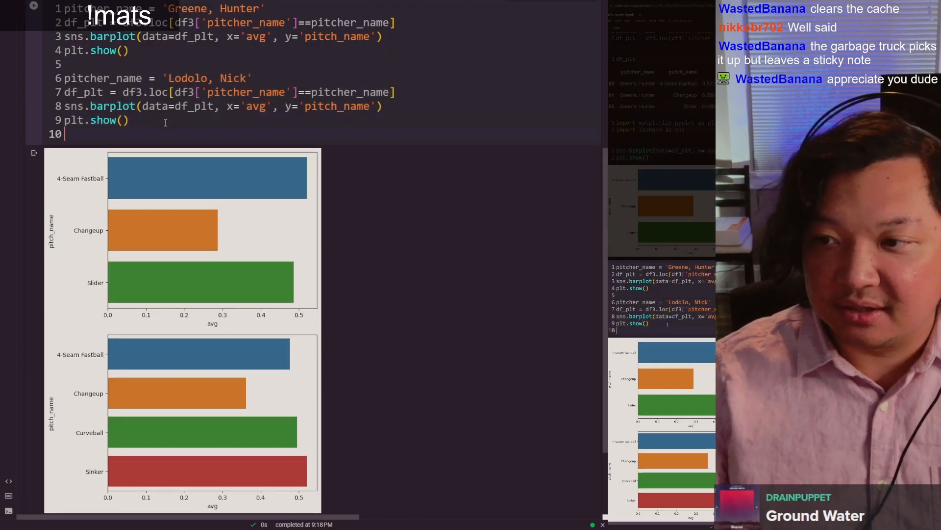
key("Return")
key("ctrl+v")
Step: Replace the pitcher_name string on line 11 with a third Reds pitcher's last and first name
left_click(168, 148)
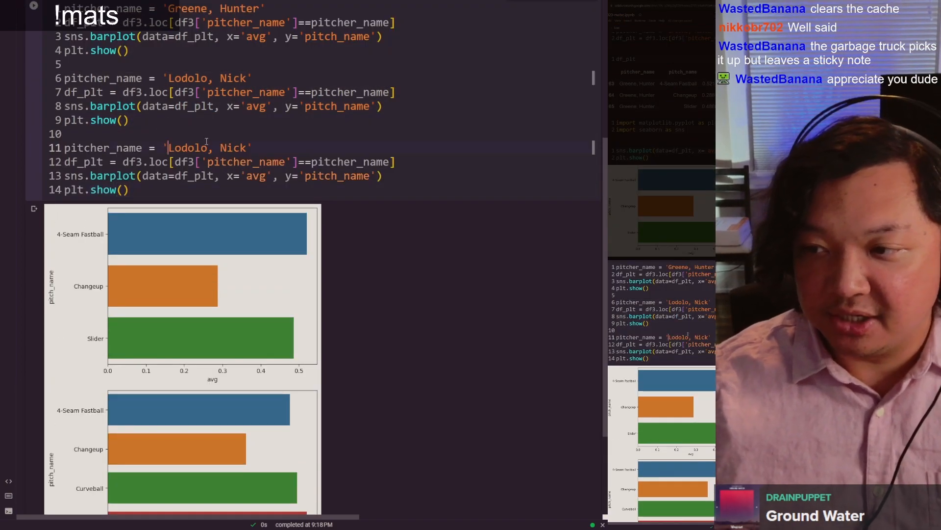
key("ctrl+shift+Right")
key("ctrl+shift+Right")
key("ctrl+shift+Right")
type("Ashcraft")
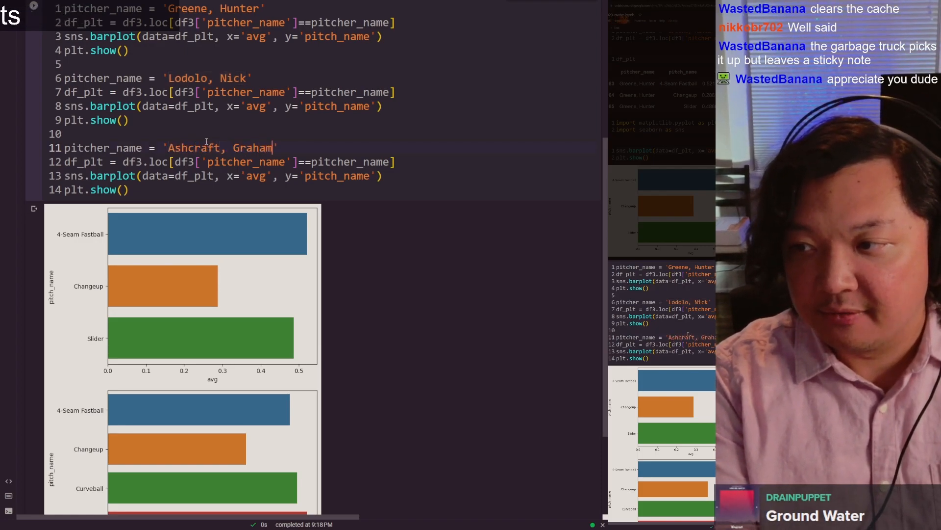
Step: Append a fourth copy of the plotting block at line 16, leaving line 15 blank
key("Return")
key("Return")
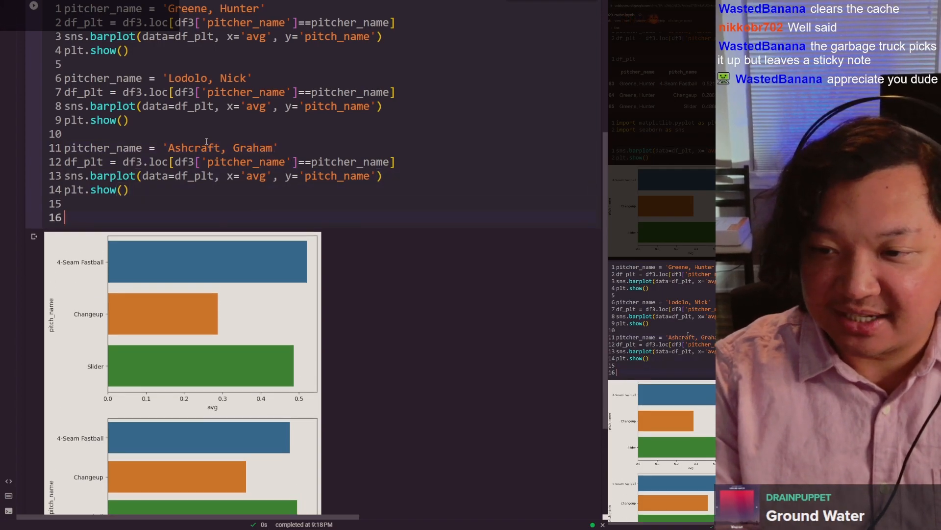
key("ctrl+v")
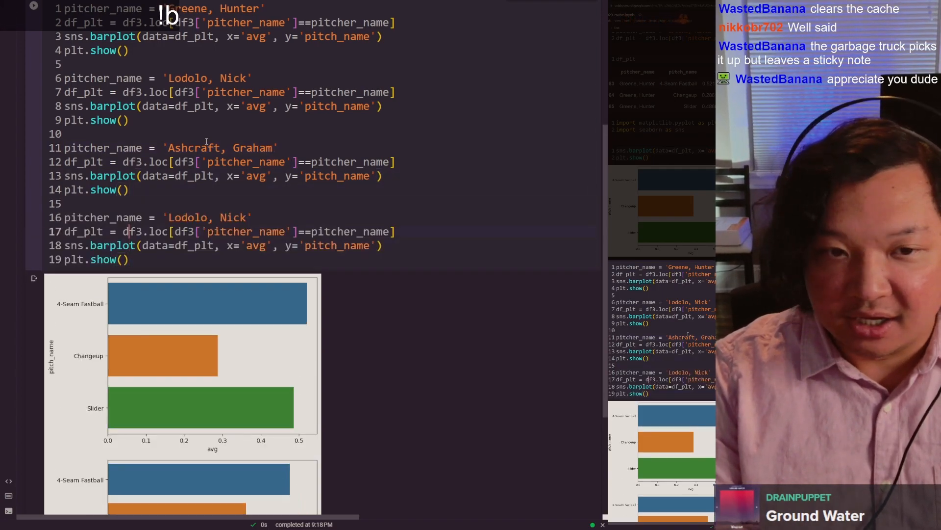
Step: Try to chart the pitcher from pivot table row 38, entering an unaccented spelling of the name on line 16 and running the cell
key("Left")
key("ctrl+shift+Left")
key("ctrl+shift+Left")
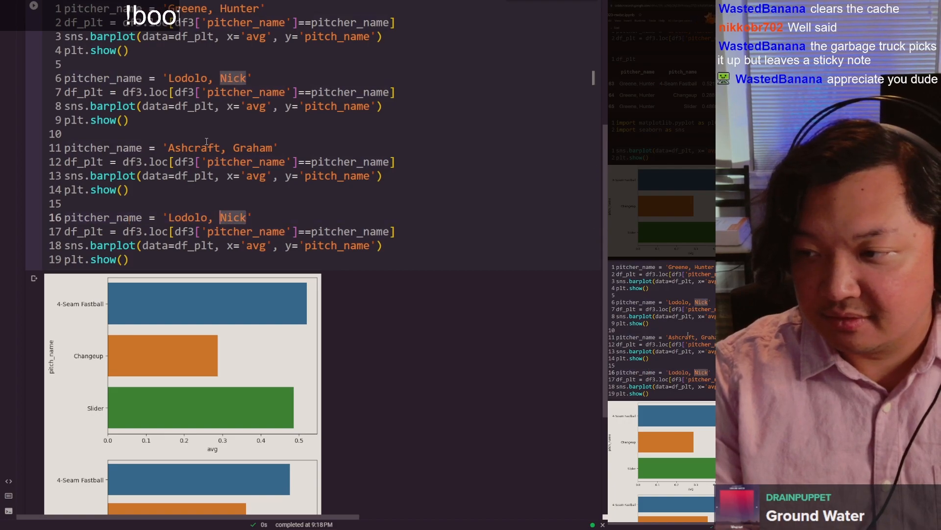
type("Diaz, Ax")
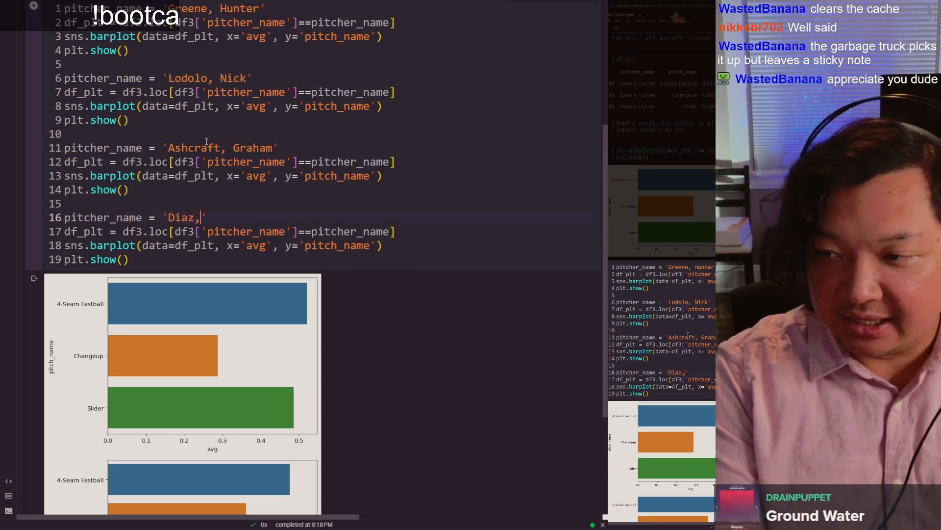
key("BackSpace")
type("lexis")
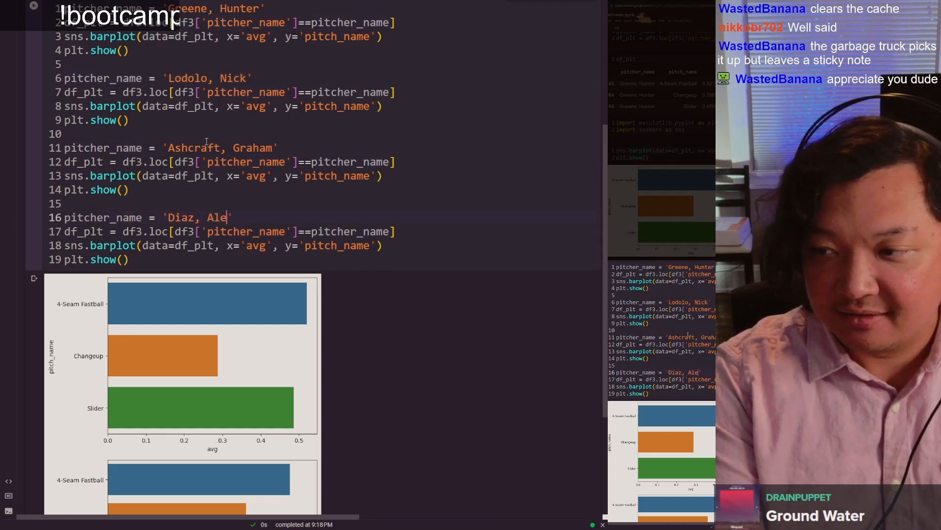
key("ctrl+Return")
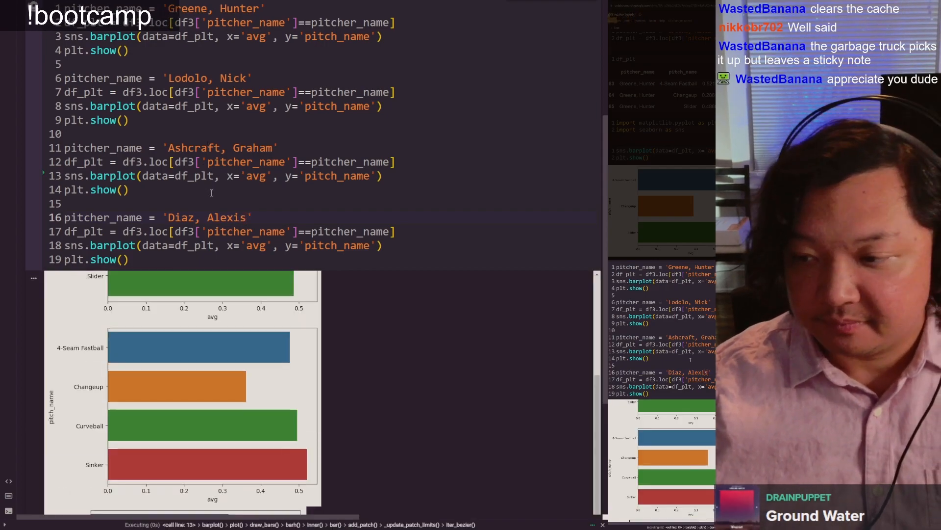
scroll(209, 167, "down", 8)
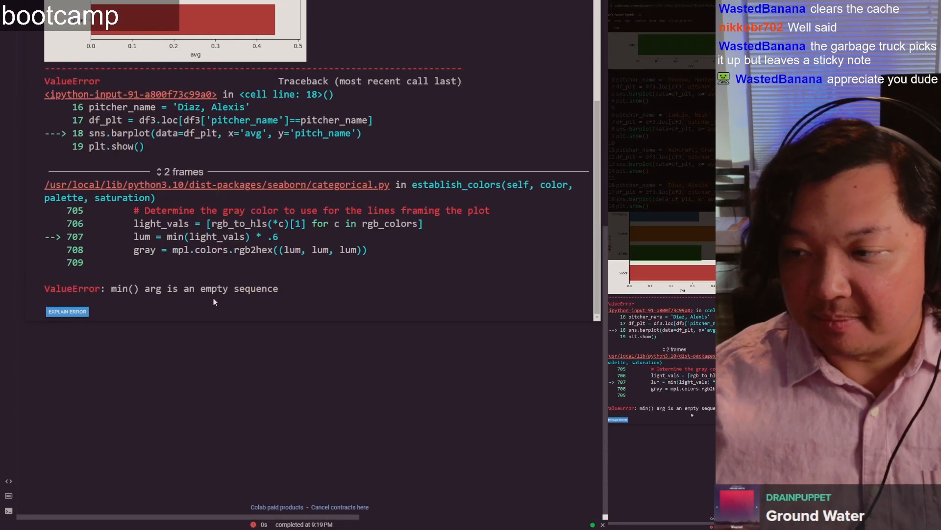
scroll(211, 188, "up", 3)
scroll(204, 178, "up", 7)
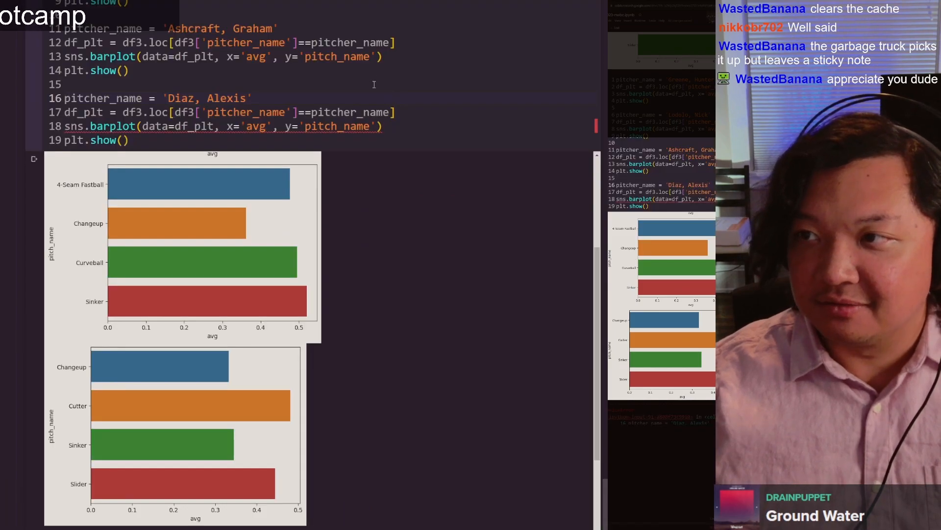
Step: In Google Sheets, check the spelling of the pitcher's name in pivot table row 38 and return to the Colab notebook
key("ctrl+Tab")
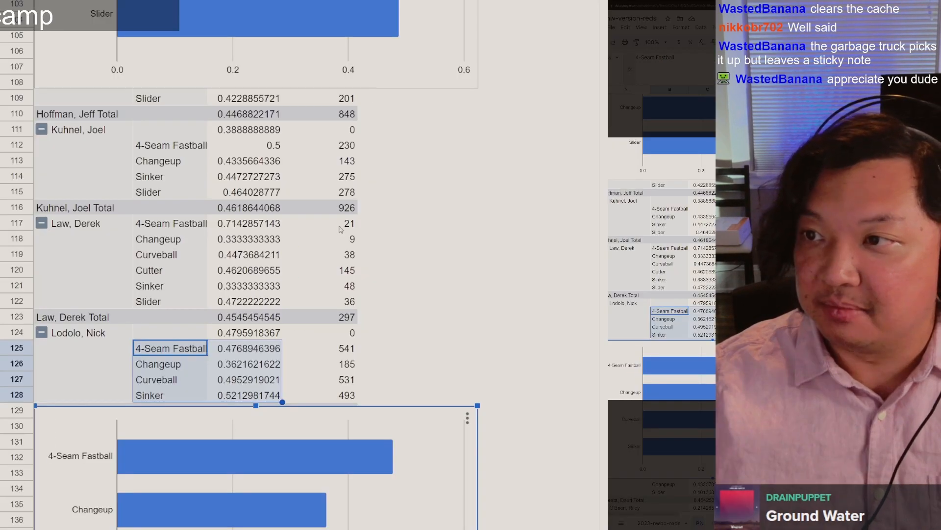
scroll(347, 7, "up", 5)
scroll(344, 10, "up", 9)
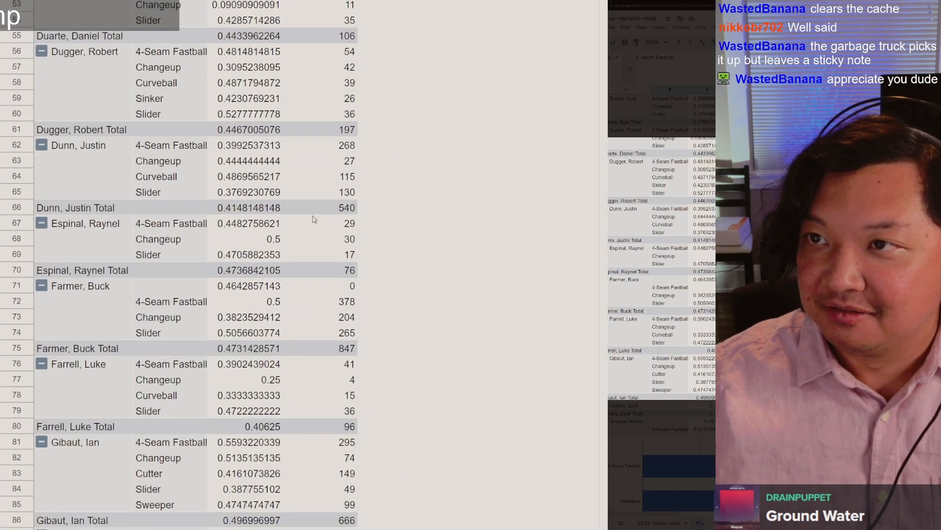
scroll(97, 83, "up", 1)
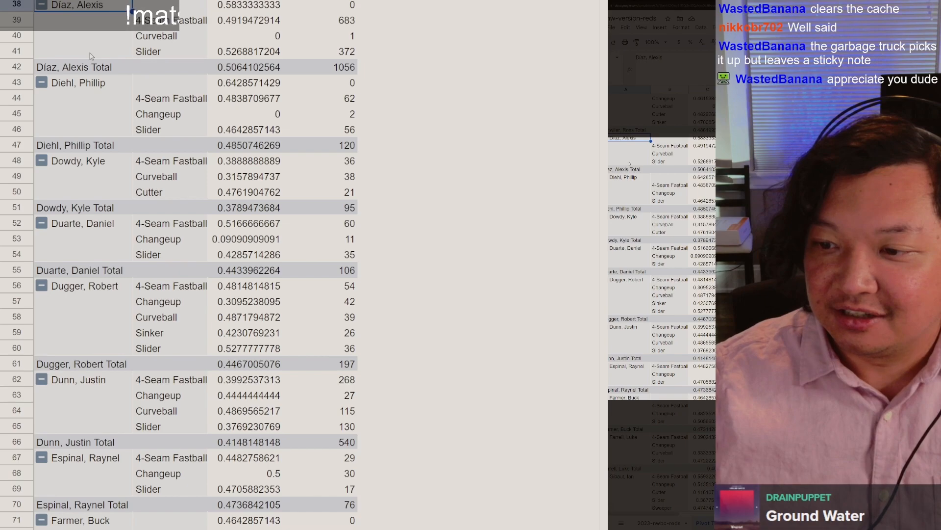
key("ctrl+Tab")
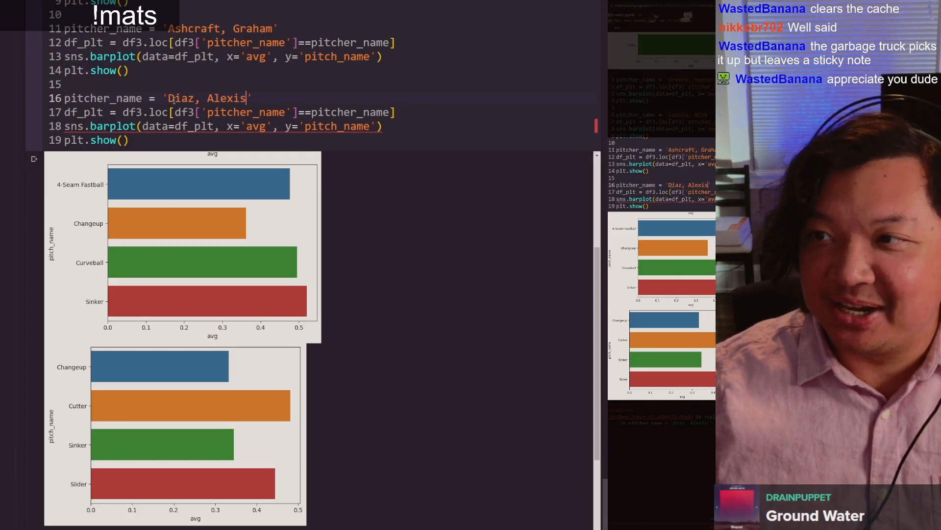
Step: Try a different pitcher's last and first name as the pitcher_name string on line 16 and run the cell
key("Right")
key("Left")
key("ctrl+Right")
key("ctrl+Left")
key("ctrl+shift+Right")
key("ctrl+shift+Right")
key("ctrl+shift+Right")
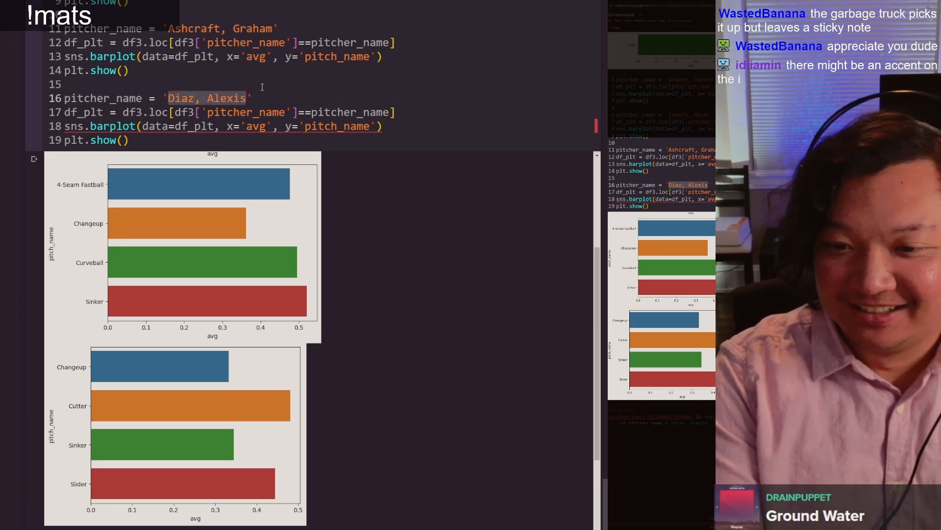
type("Young, Alex")
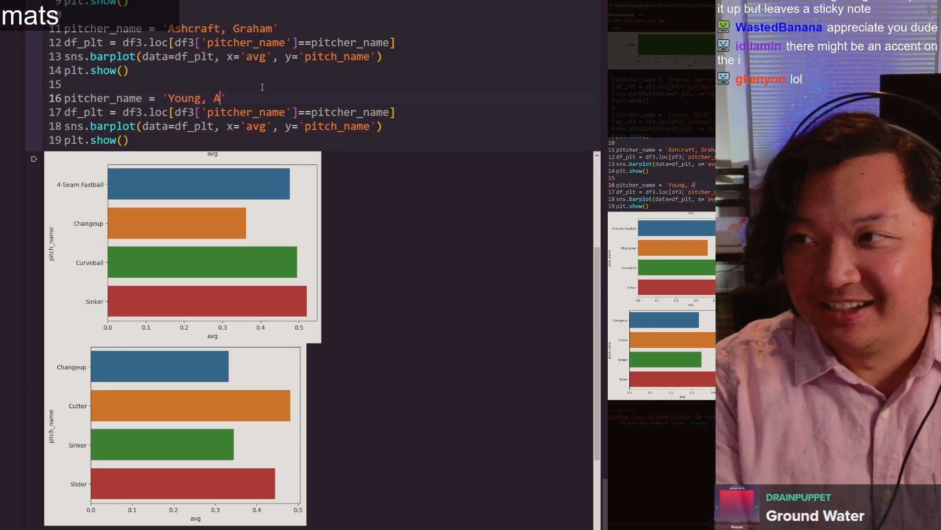
key("shift+Return")
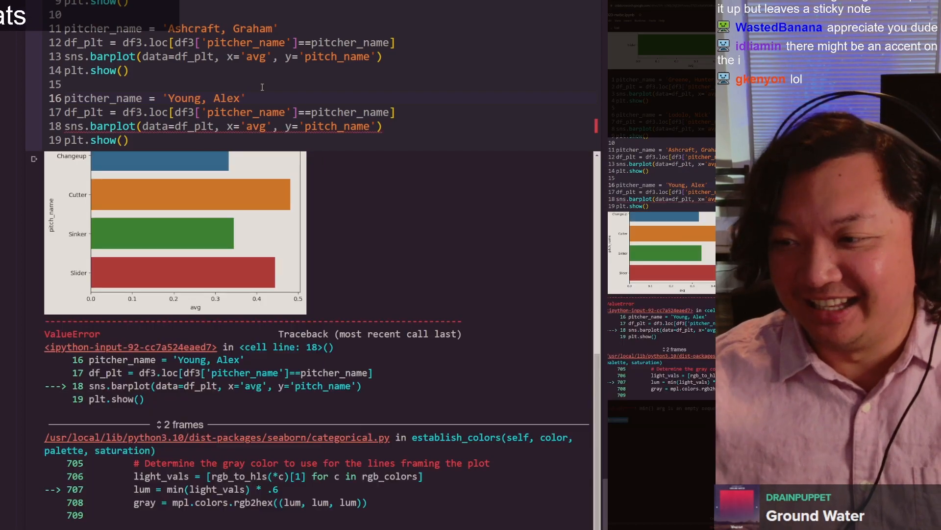
Step: Set the pitcher_name string on line 16 to the pitcher listed in pivot table row 81, run the cell and review its charts
scroll(277, 98, "up", 3)
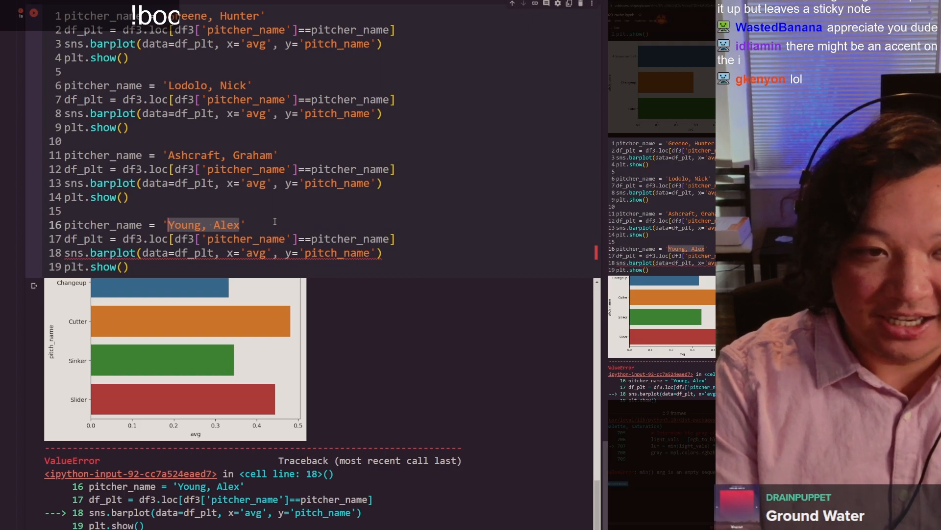
type("G")
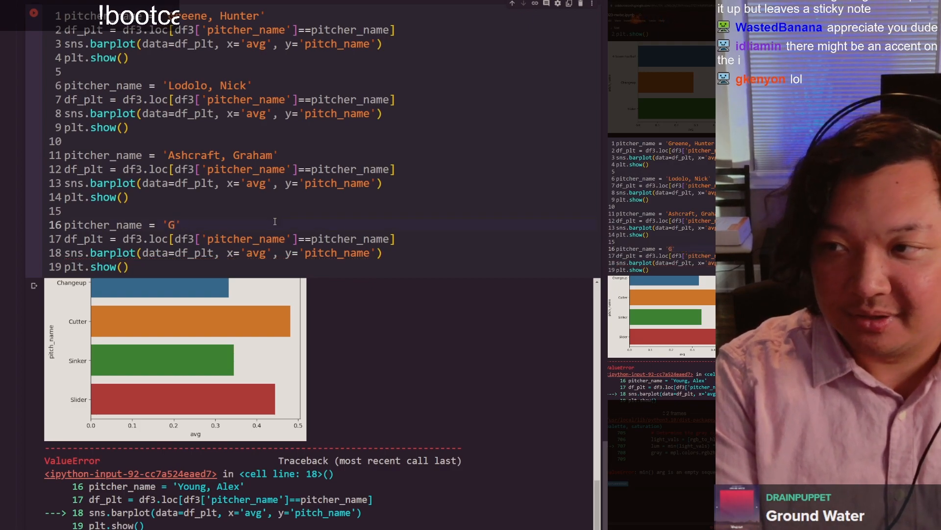
type("ibaut, Ian")
key("ctrl+Return")
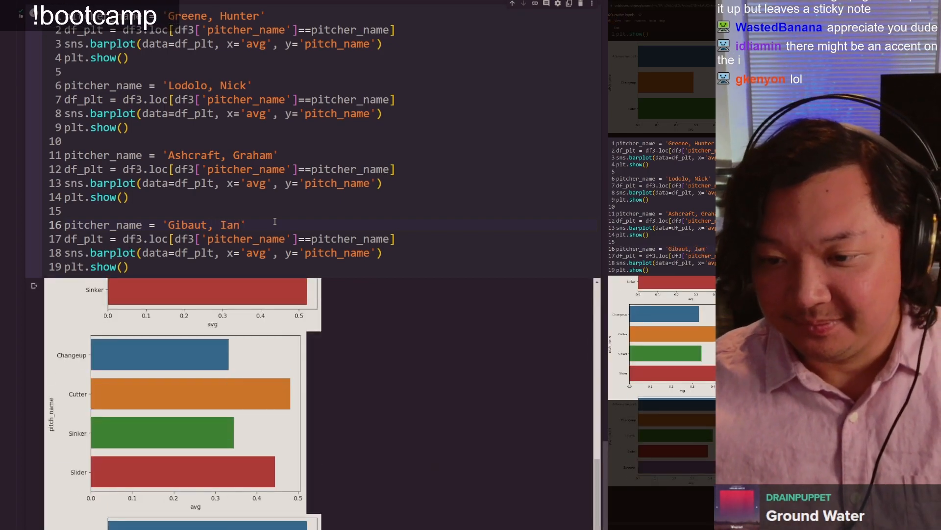
scroll(275, 222, "down", 8)
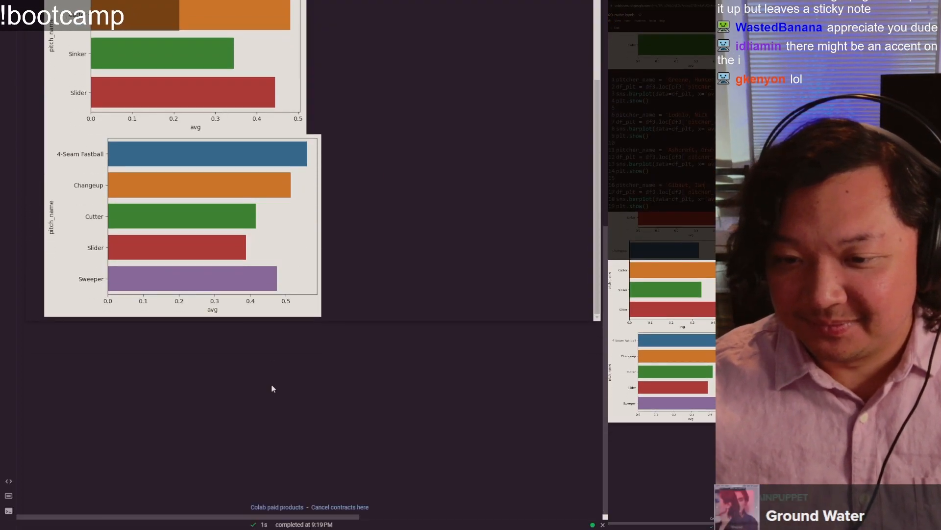
scroll(291, 308, "up", 3)
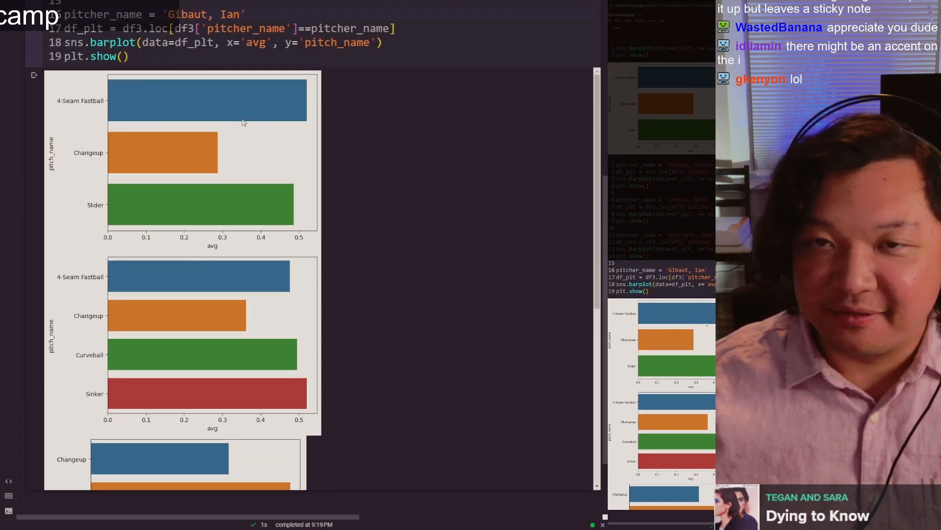
scroll(244, 122, "down", 6)
scroll(241, 225, "down", 2)
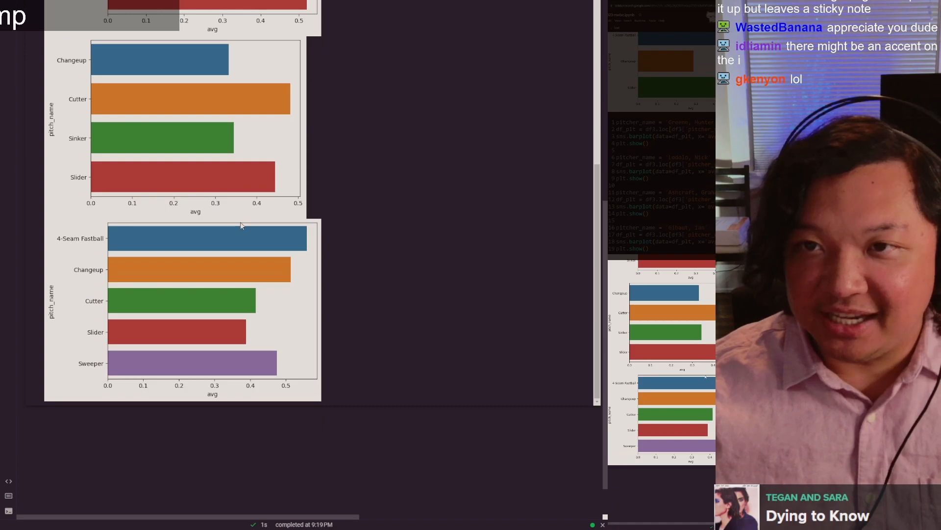
Step: Compare the four pitchers' pitch-type bar charts in the notebook cell's output
scroll(214, 437, "up", 1)
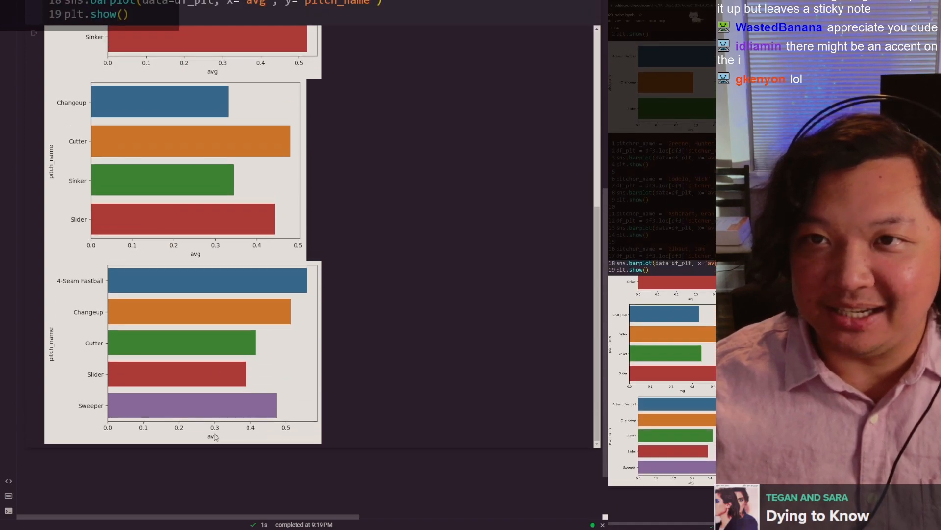
scroll(217, 342, "up", 7)
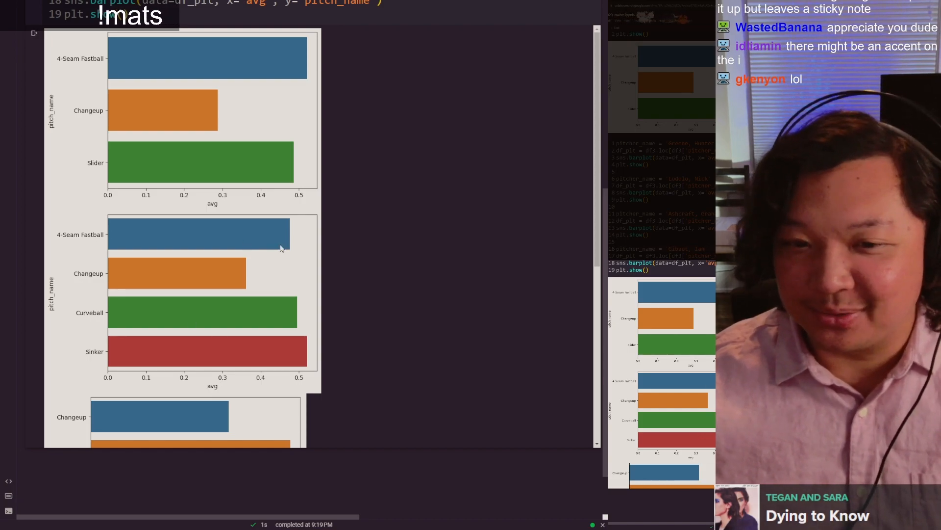
scroll(281, 248, "down", 9)
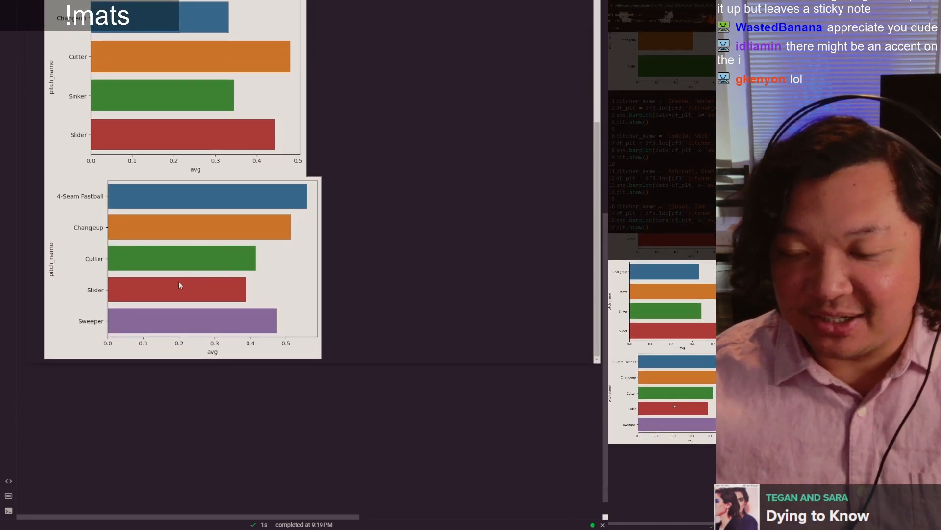
scroll(181, 281, "up", 10)
Step: In Google Sheets, examine the pivot table and the bar chart below row 90, and return to the Colab notebook
key("ctrl+Tab")
key("ctrl+shift+Tab")
key("ctrl+shift+Tab")
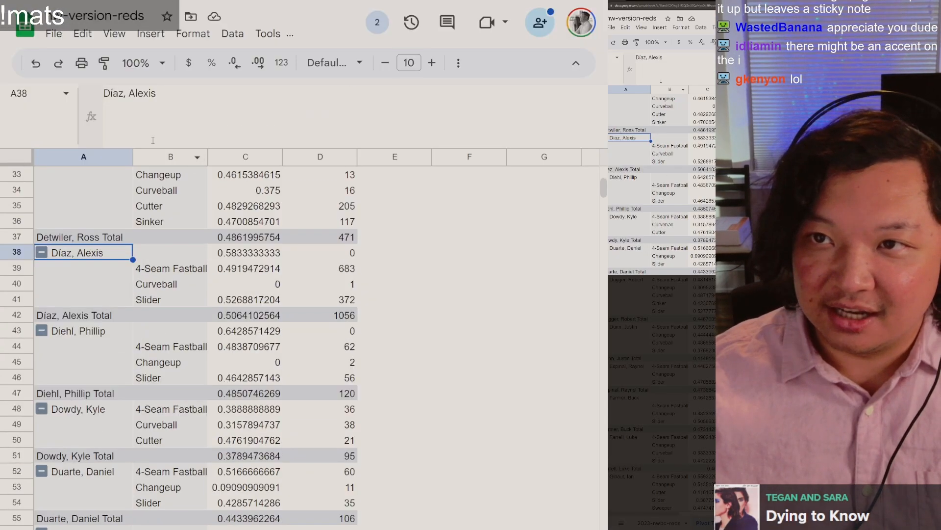
scroll(637, 491, "up", 5)
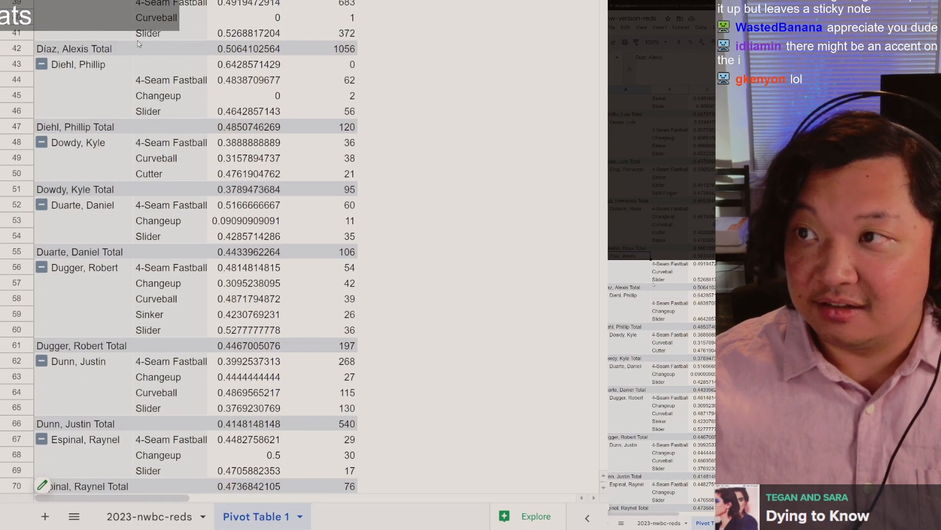
scroll(136, 249, "down", 15)
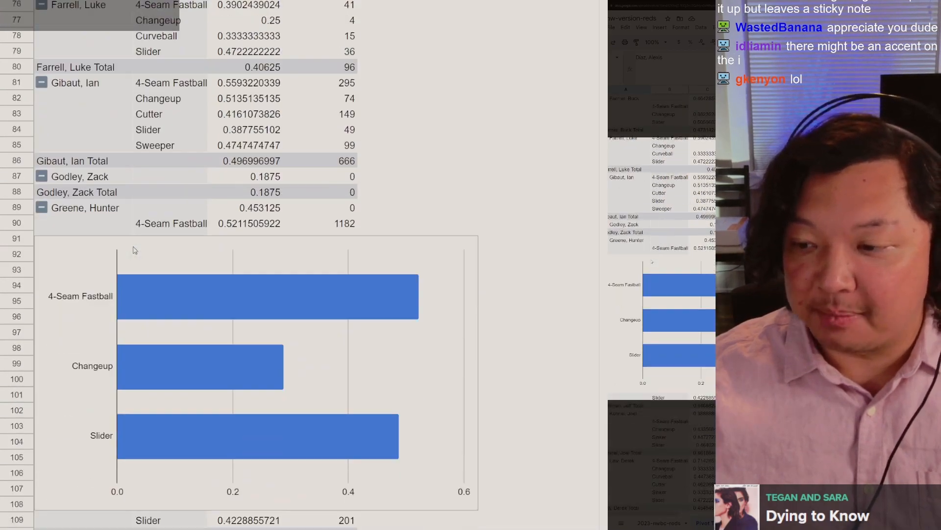
key("ctrl+Tab")
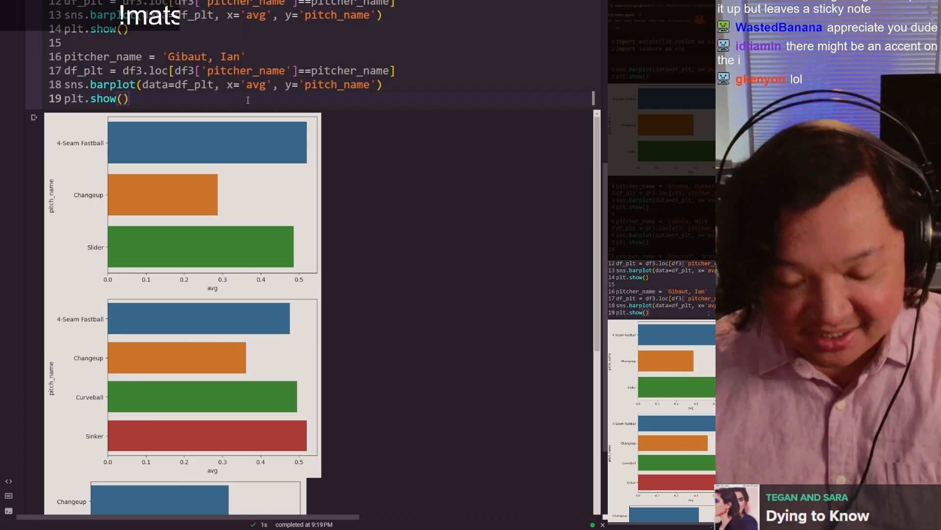
Step: Rerun the cell that plots the four pitchers, advance to an empty code cell below it, and review the code and charts
key("shift+Return")
scroll(33, 170, "up", 5)
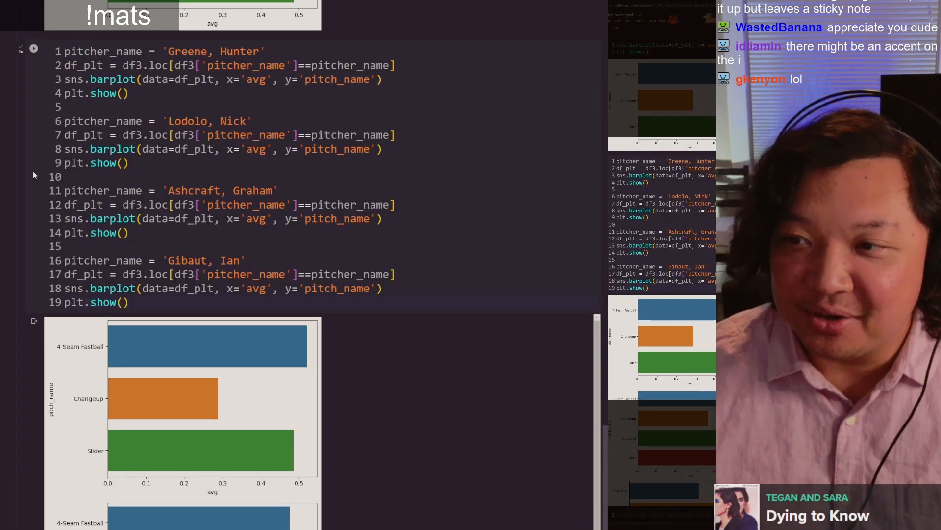
scroll(39, 172, "down", 4)
scroll(29, 375, "down", 5)
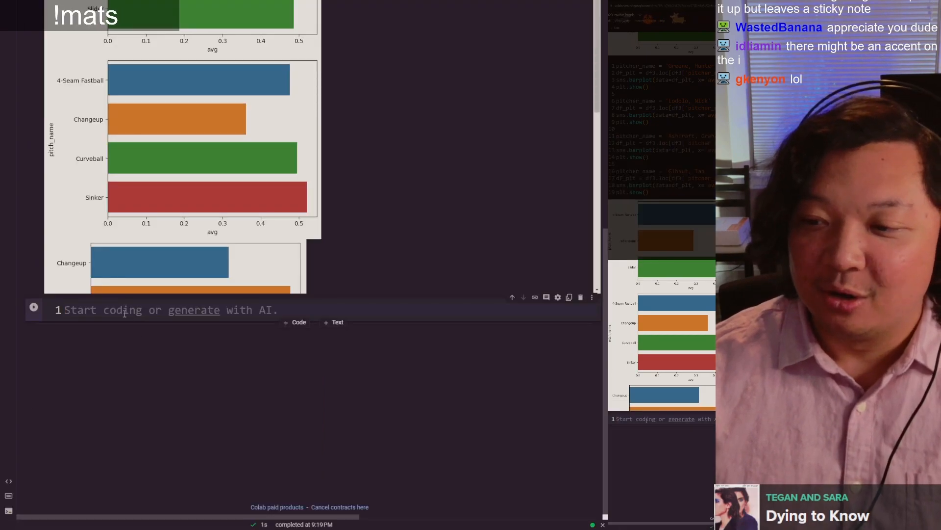
scroll(120, 442, "up", 1)
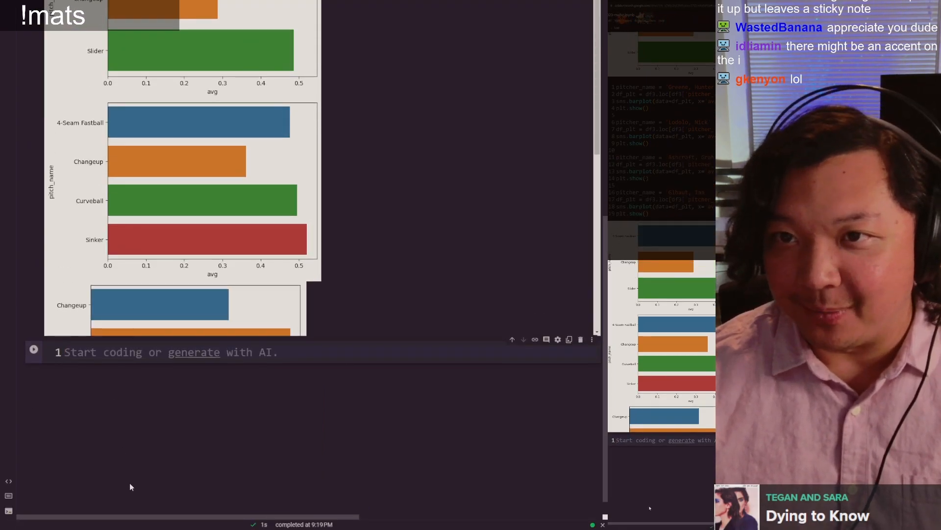
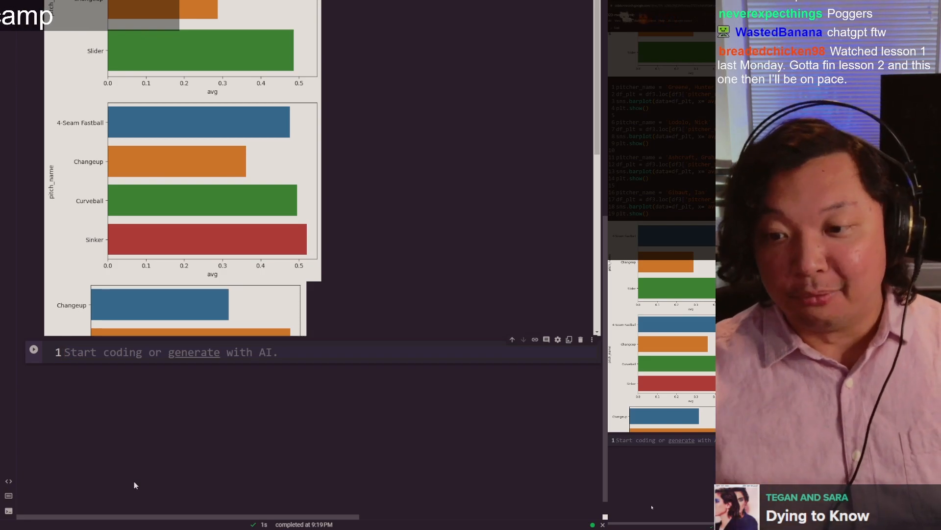
Step: Rerun the cell that plots the four pitchers and start an empty list named pitchers in the code cell below
scroll(207, 158, "up", 10)
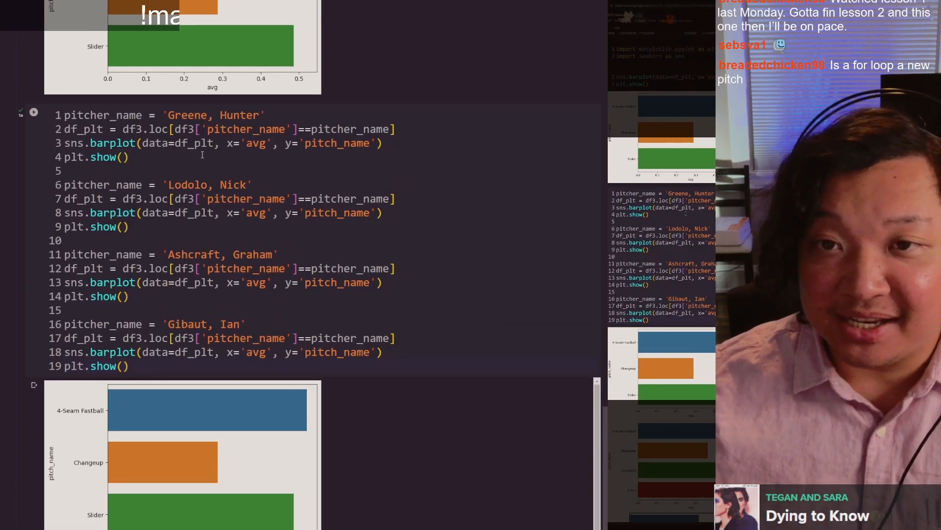
scroll(198, 167, "down", 5)
scroll(148, 244, "up", 5)
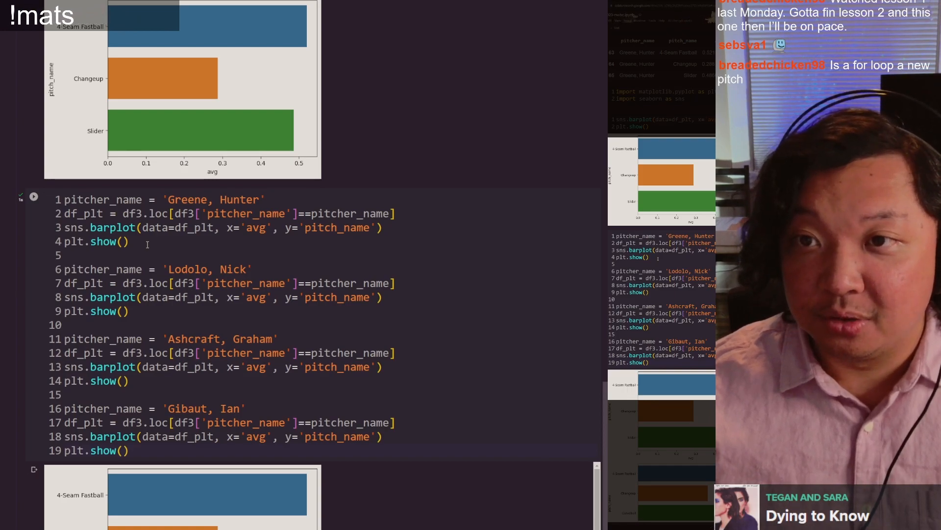
key("shift+Return")
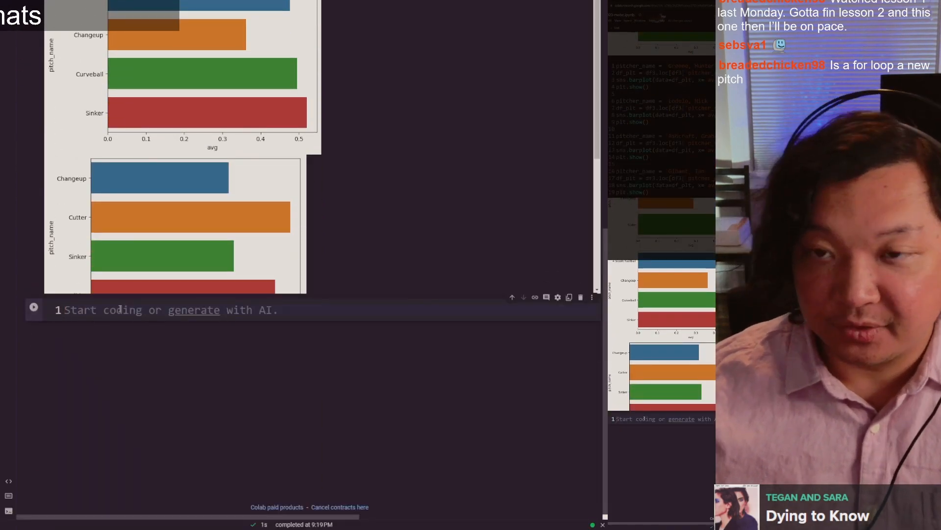
type("pitchers = [")
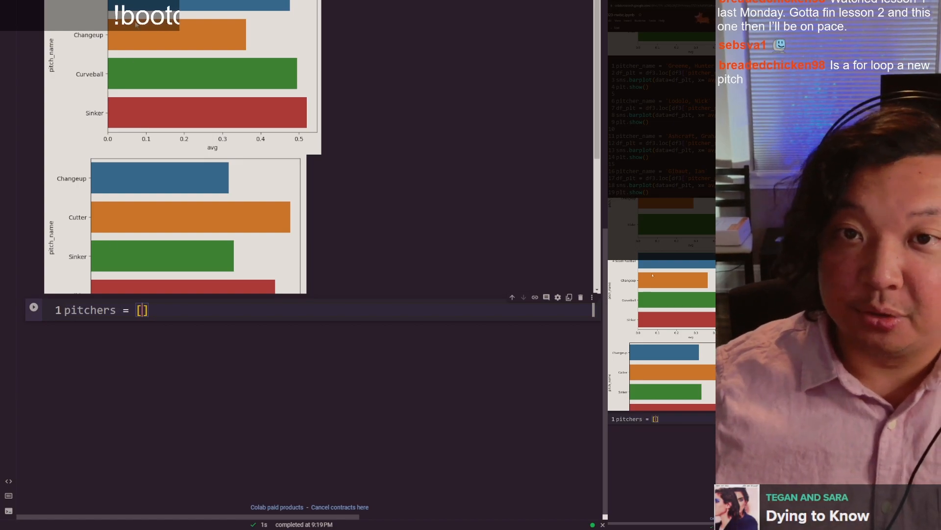
Step: Copy the pitcher name string from line 1 of the plotting cell into the pitchers list
scroll(119, 309, "up", 10)
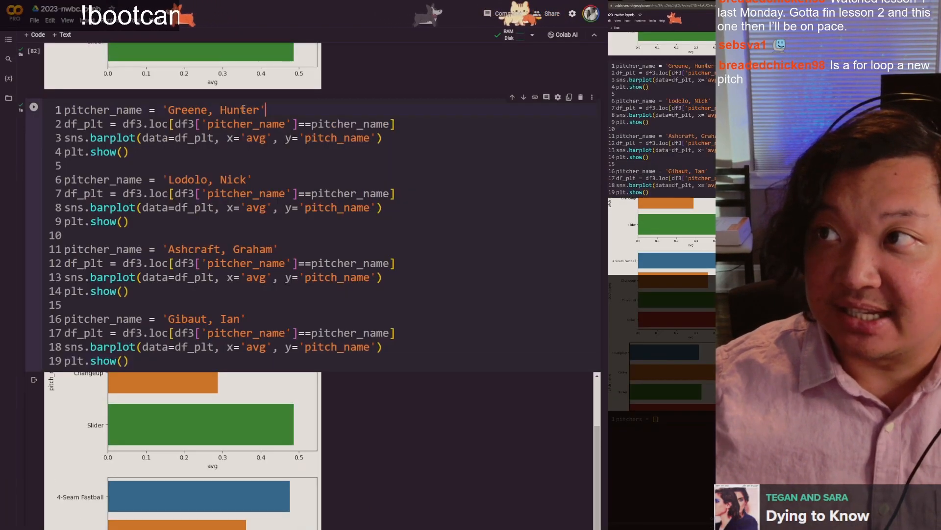
left_click_drag(263, 109, 168, 109)
scroll(203, 230, "down", 5)
scroll(203, 229, "down", 5)
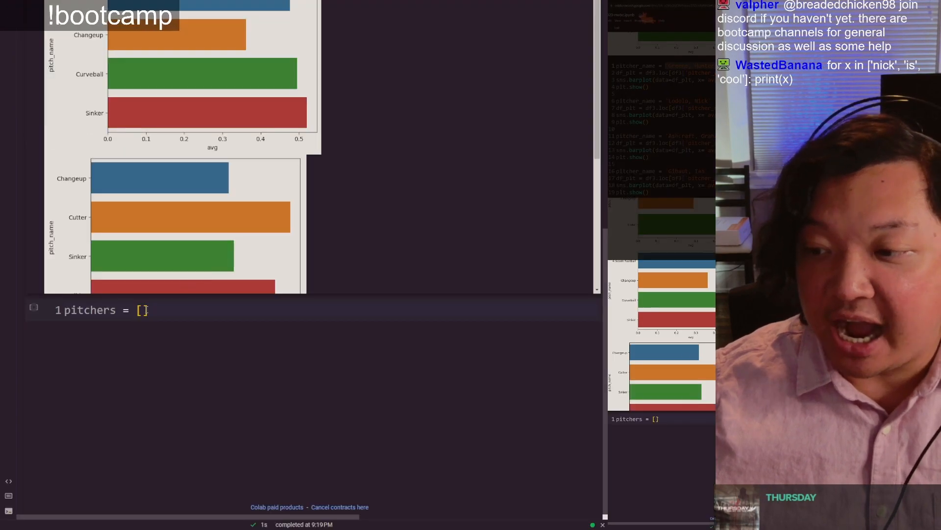
left_click(142, 310)
type("'Greene, Hunter'")
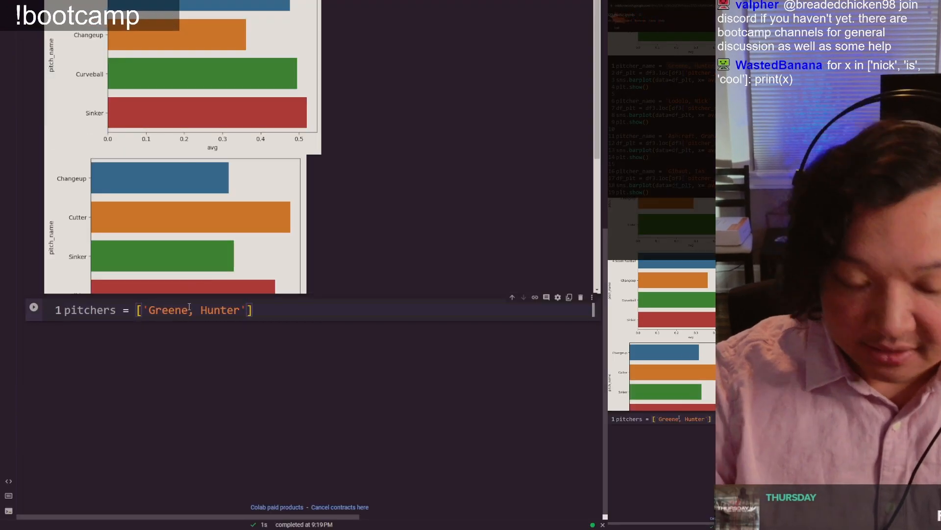
Step: Add the pitcher name string from line 6 of the plotting cell as the second item of the pitchers list
type(",")
scroll(189, 307, "up", 10)
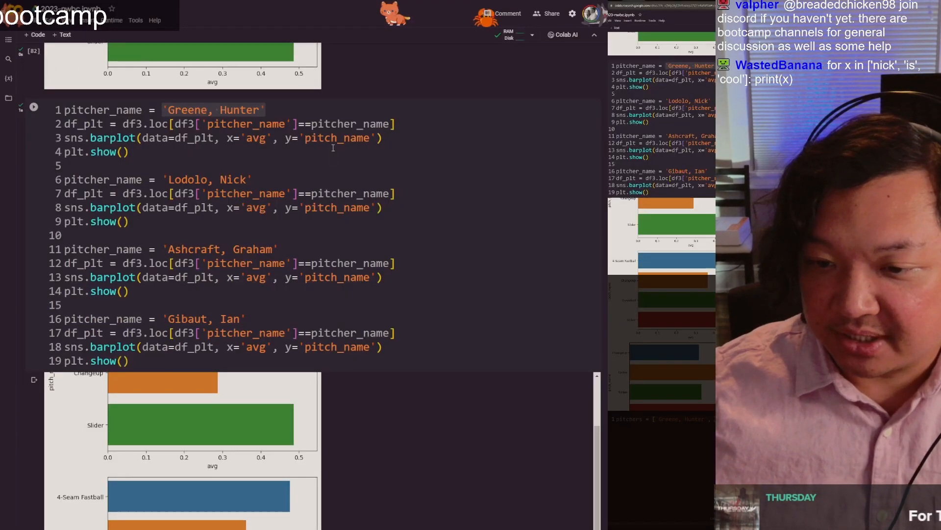
left_click_drag(253, 180, 163, 177)
scroll(256, 319, "down", 10)
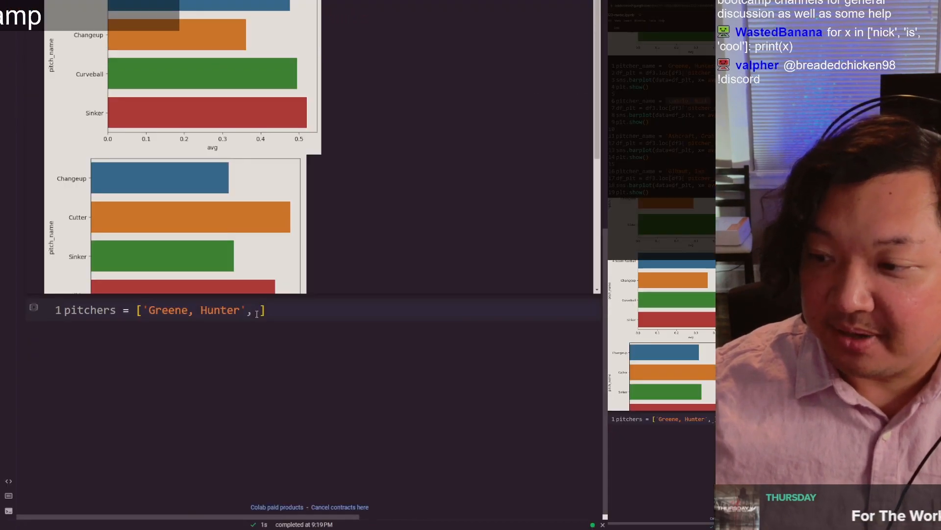
Step: Add the pitcher name string from line 11 of the plotting cell as the third item of the pitchers list
scroll(304, 117, "up", 10)
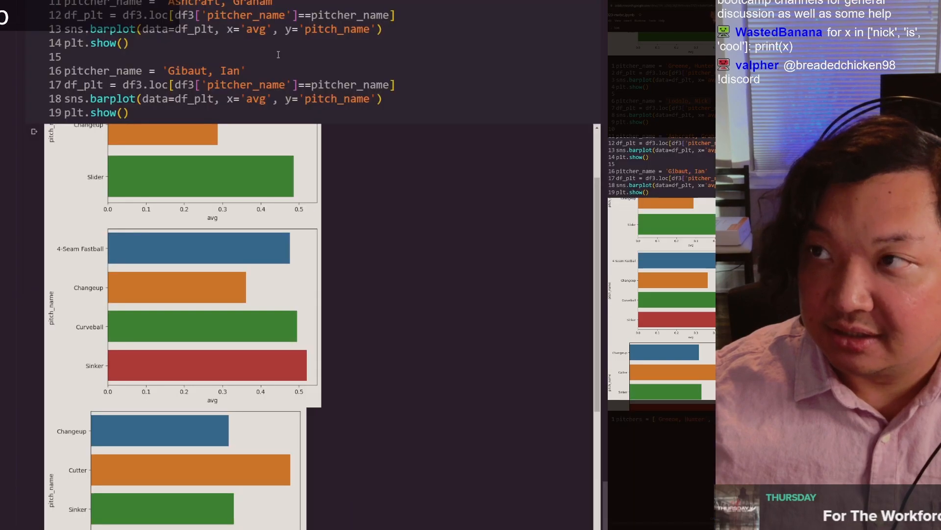
scroll(276, 240, "down", 5)
left_click_drag(278, 2, 197, 3)
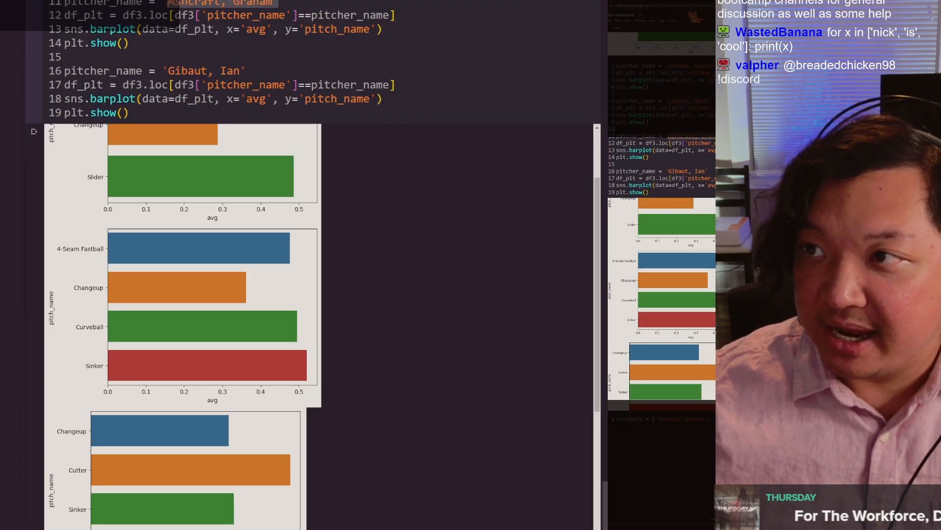
scroll(379, 372, "down", 5)
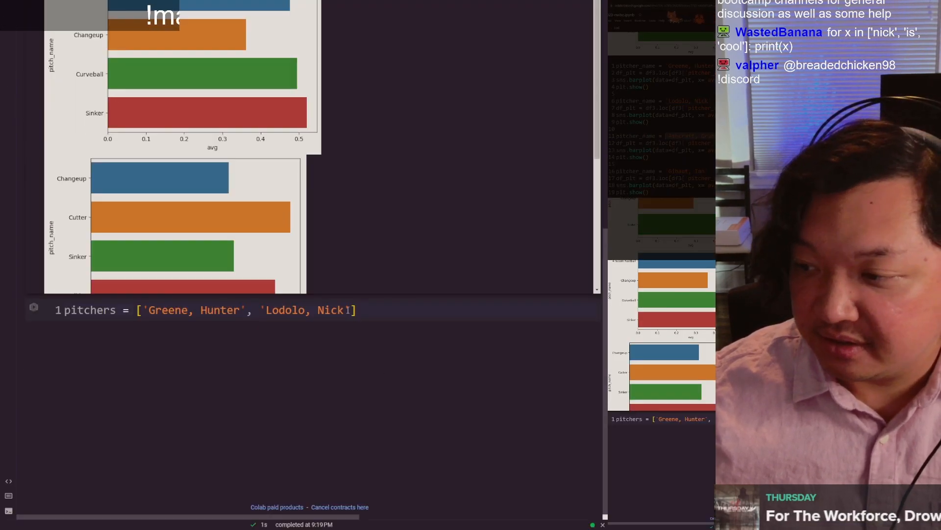
type(",")
type("'Ashcraft, Graham'")
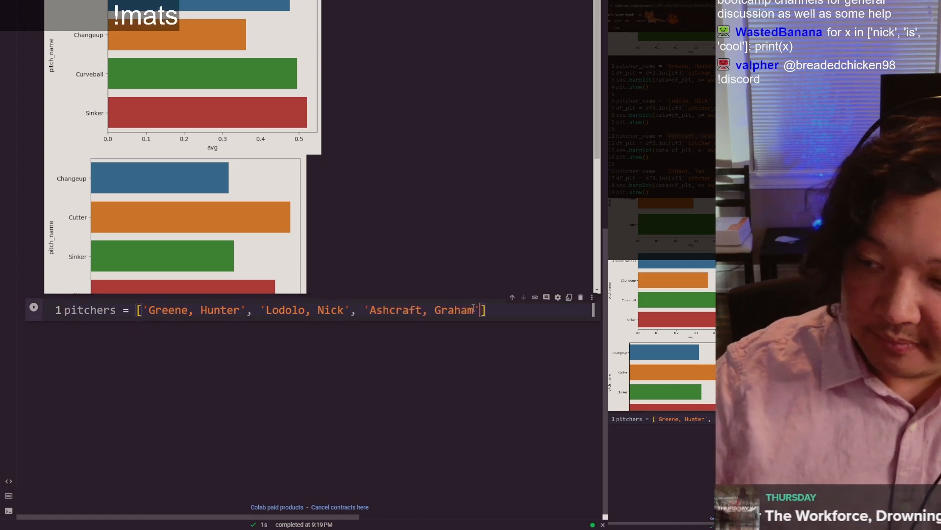
Step: Add the pitcher name string from line 16 of the plotting cell as the fourth item of the pitchers list
scroll(304, 196, "up", 5)
left_click_drag(245, 71, 166, 71)
scroll(473, 306, "down", 5)
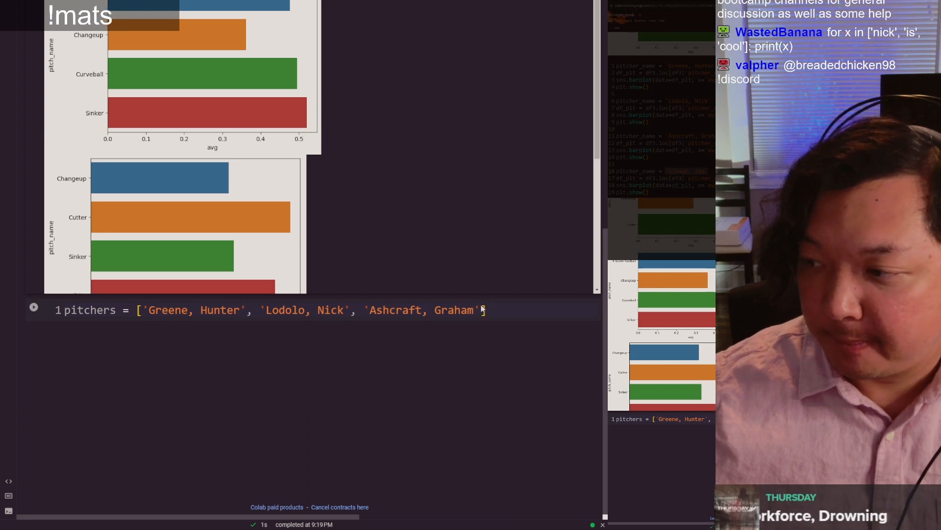
left_click(482, 305)
type(",")
type("'Gibaut, Ian'")
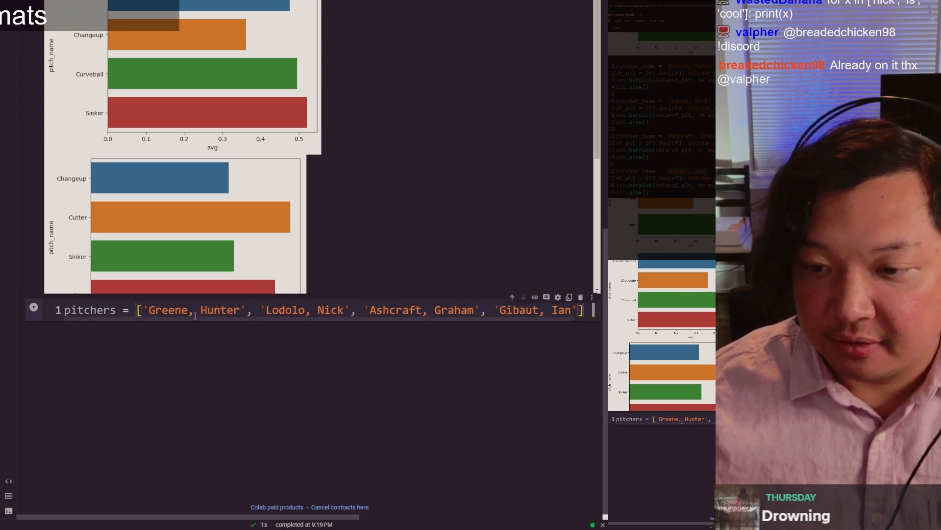
Step: Run the list cell, then insert a code cell below it that outputs pitchers and run it
left_click(103, 311)
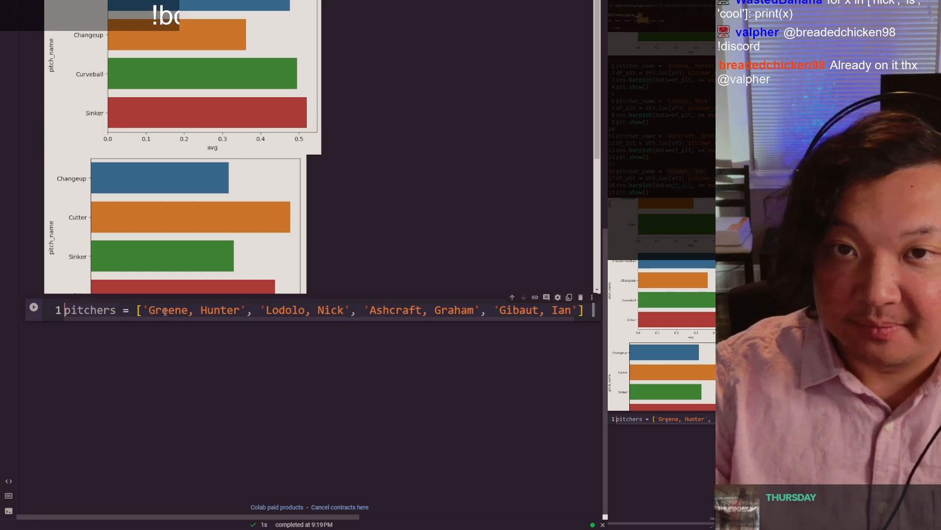
key("ctrl+Return")
key("ctrl+m")
type("bpitchers")
key("ctrl+Return")
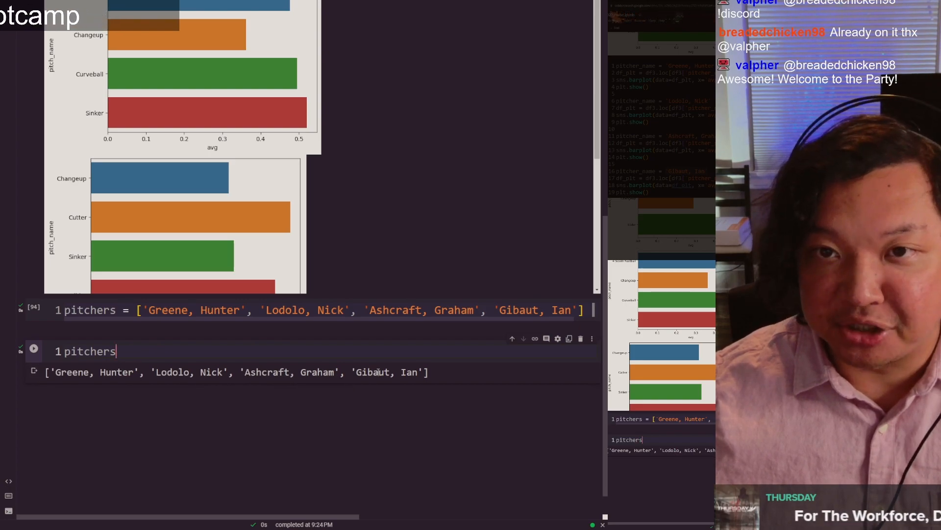
Step: Add the loop header "for pitcher in pitchers:" on line 3 of the list cell, below a blank line
left_click(233, 310)
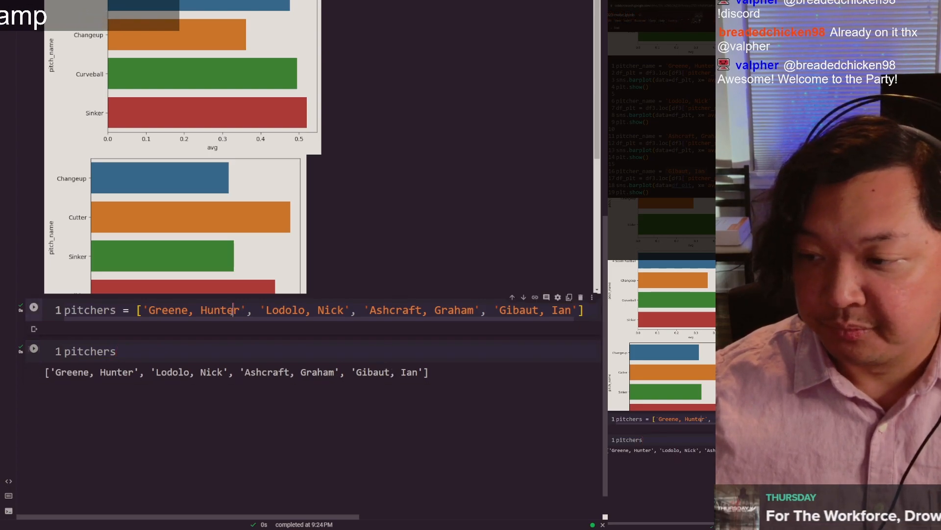
key("Return")
key("Return")
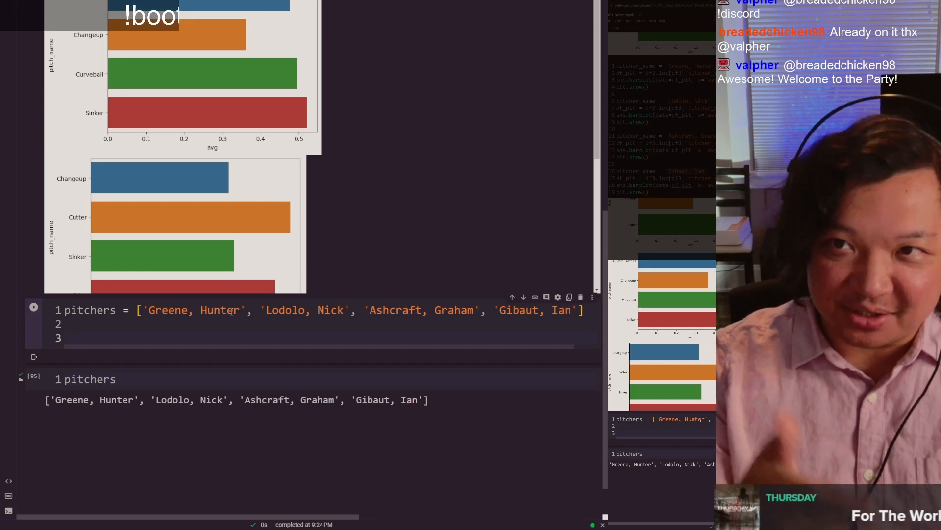
type("for")
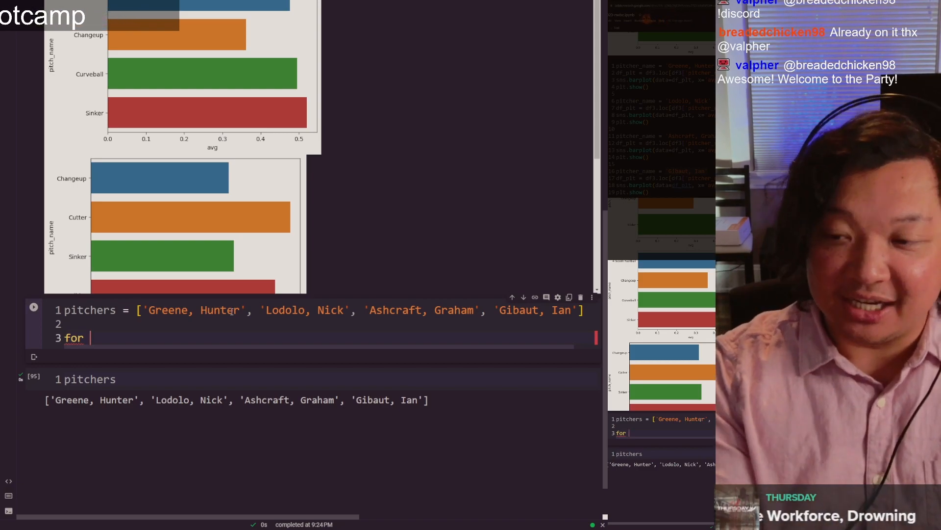
type("ou")
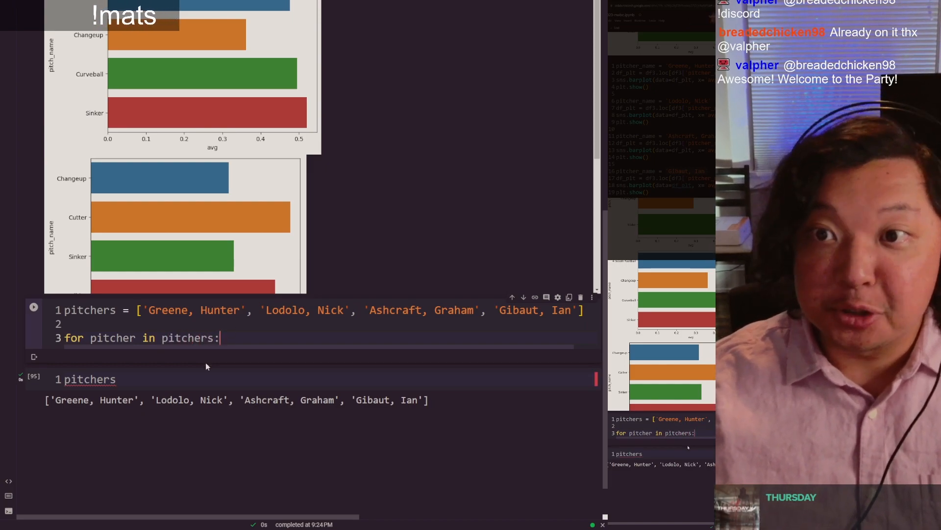
scroll(206, 365, "down", 2)
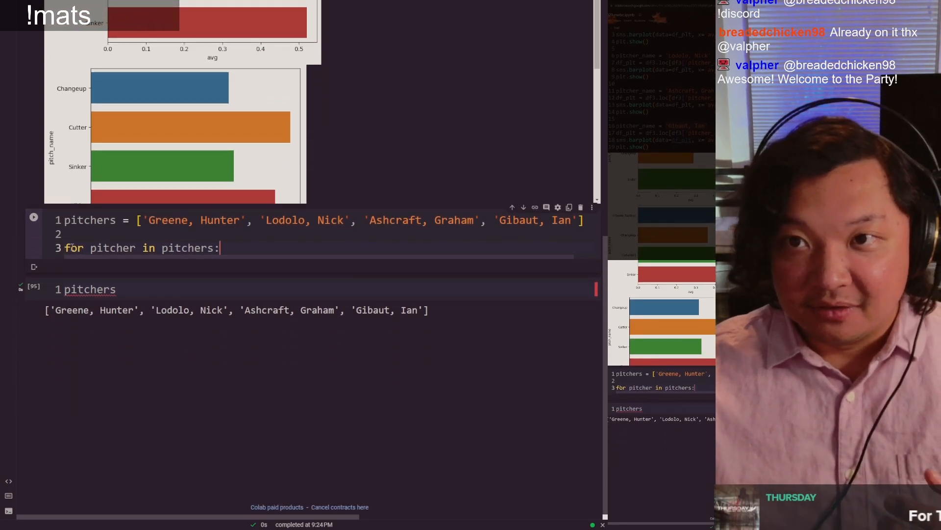
left_click(103, 247)
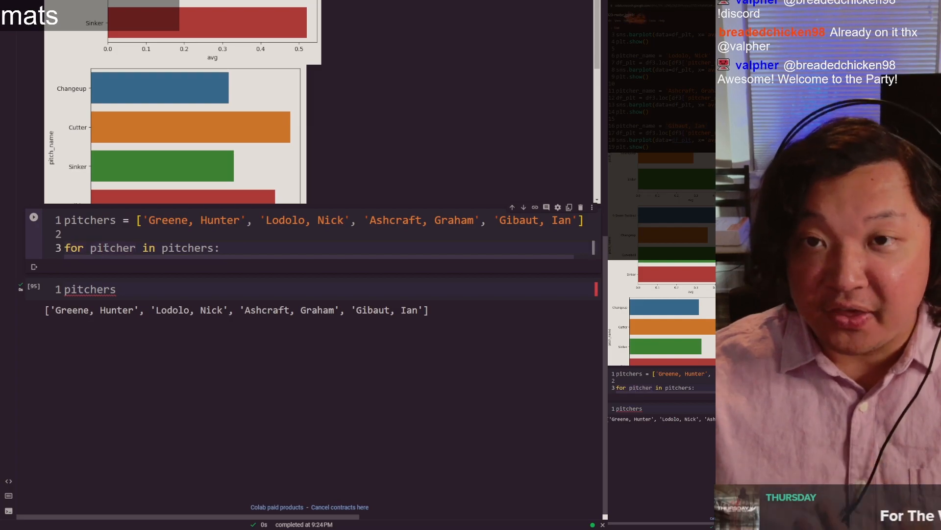
left_click(185, 246)
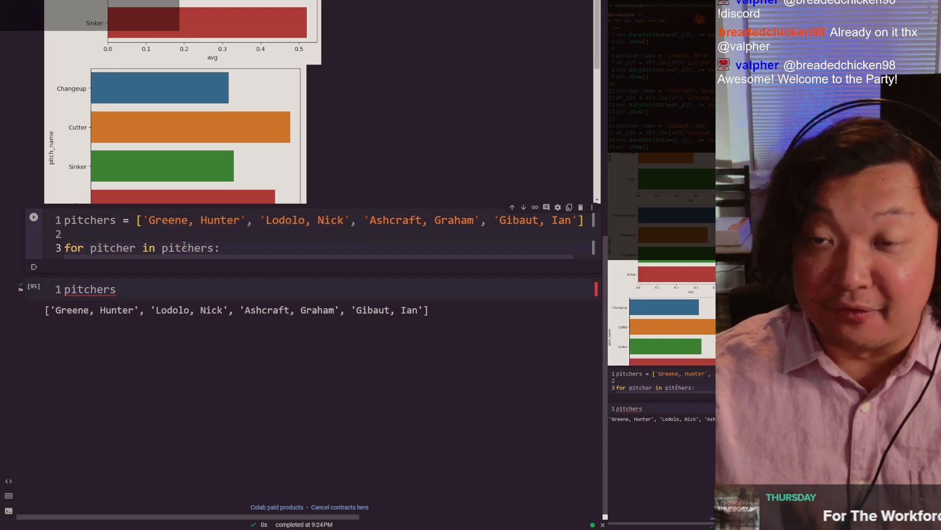
Step: Change the loop header to "for one_thing in your_list:"
double_click(115, 247)
type("one_")
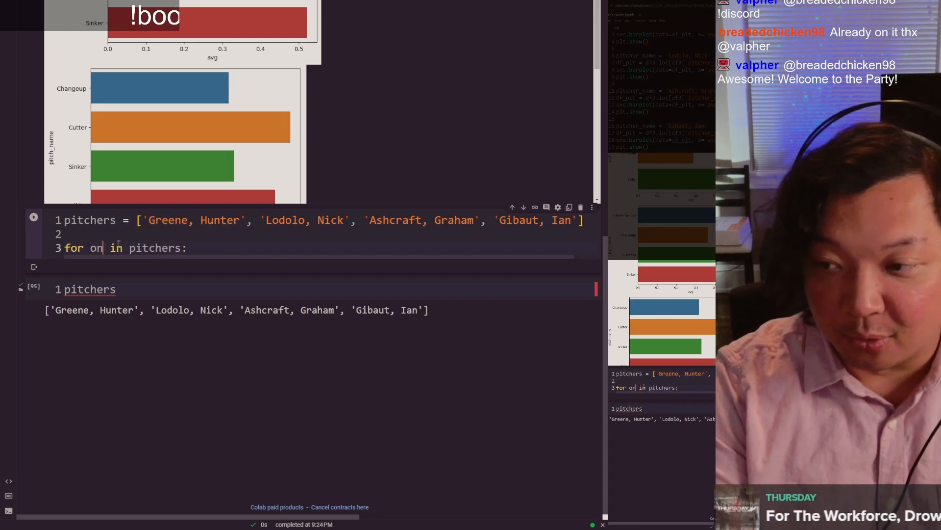
type("thing")
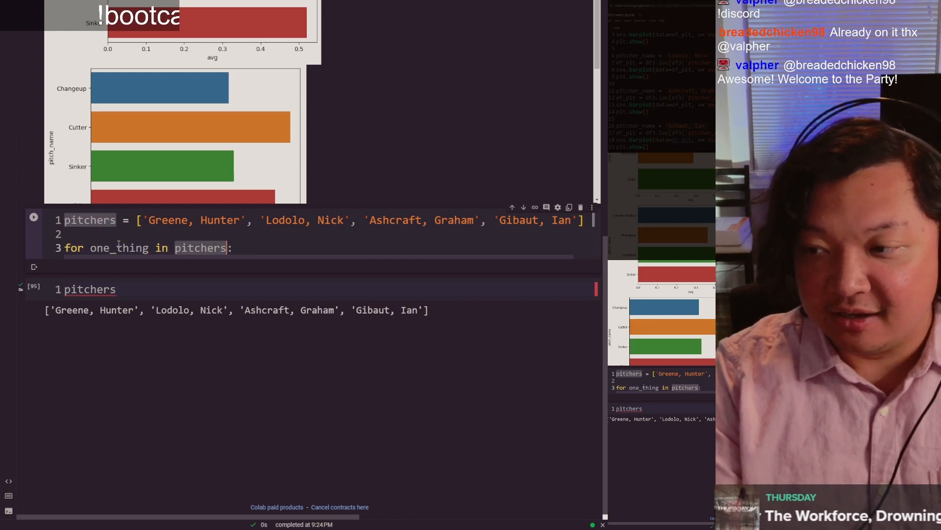
key("ctrl+Right")
key("ctrl+Right")
key("ctrl+BackSpace")
type("your_")
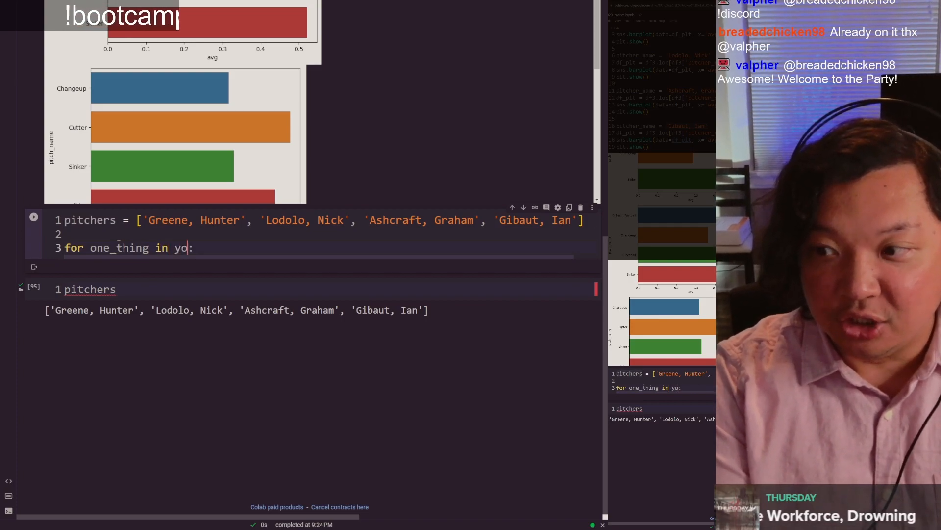
type("list")
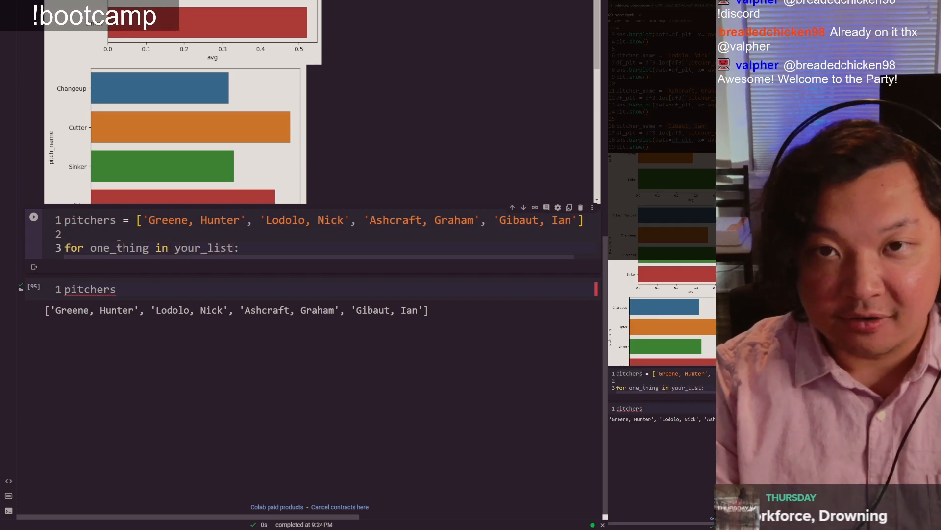
Step: Rename the list variable on line 1 to your_list
key("Up")
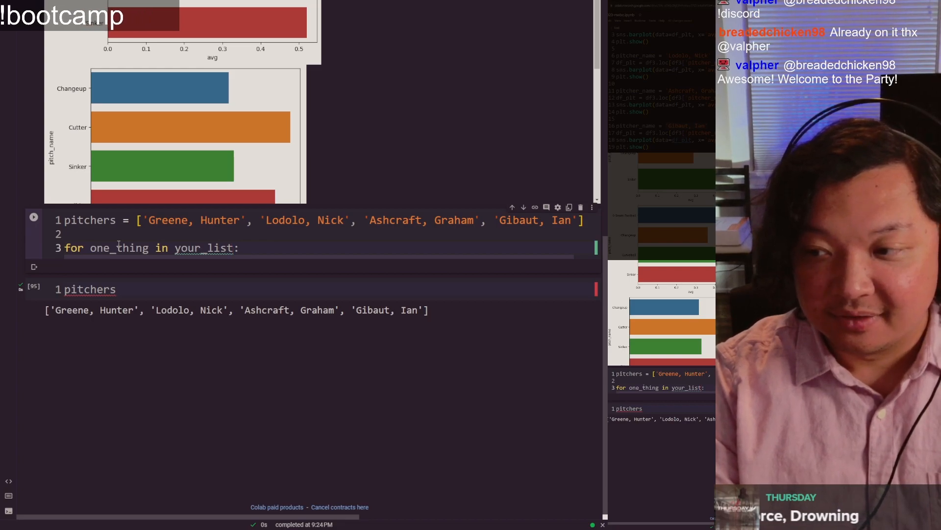
key("Up")
key("Home")
key("ctrl+shift+Right")
type("you")
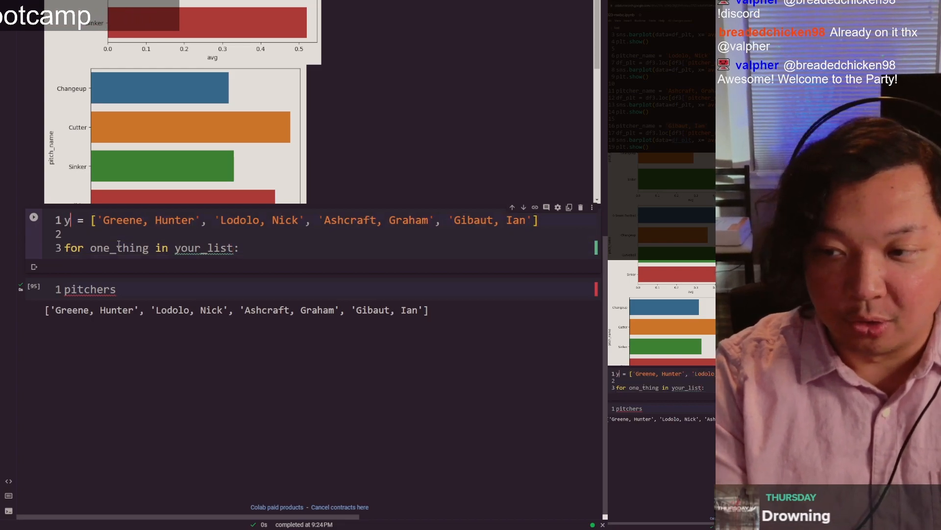
type("r_list")
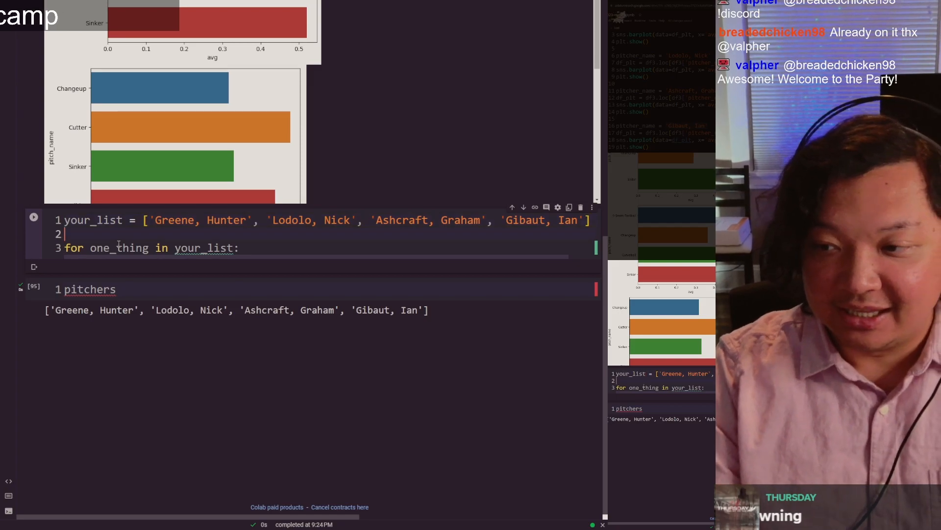
Step: Rename the loop variable on line 3 to pitcher
key("Down")
key("ctrl+shift+Right")
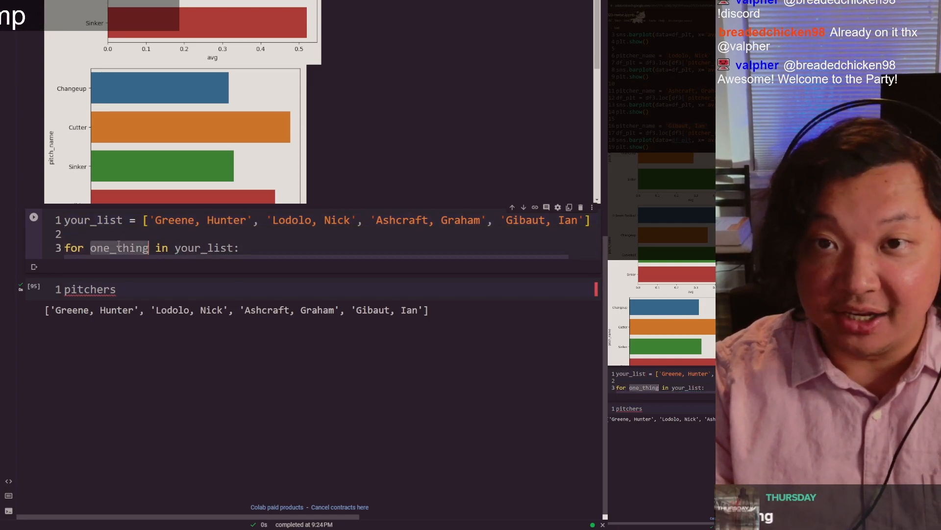
key("Up")
key("Up")
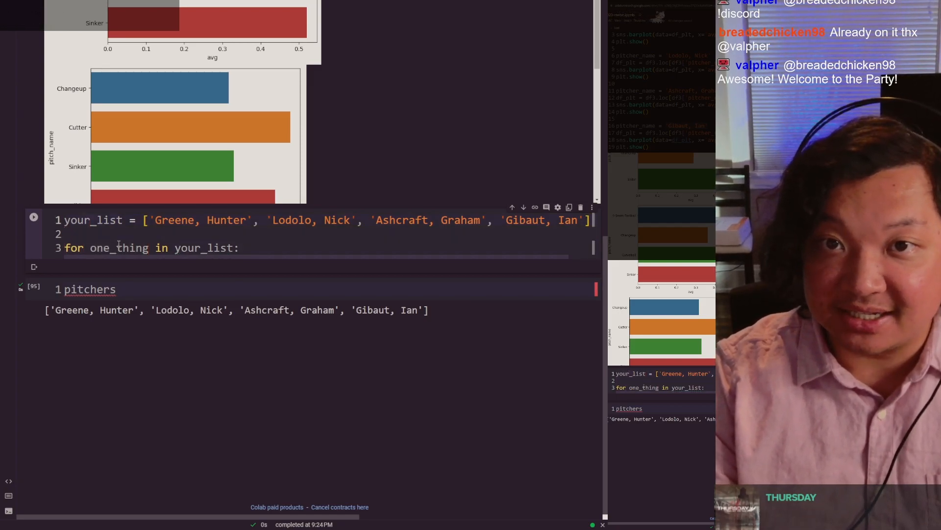
key("ctrl+shift+Right")
key("Down")
key("Down")
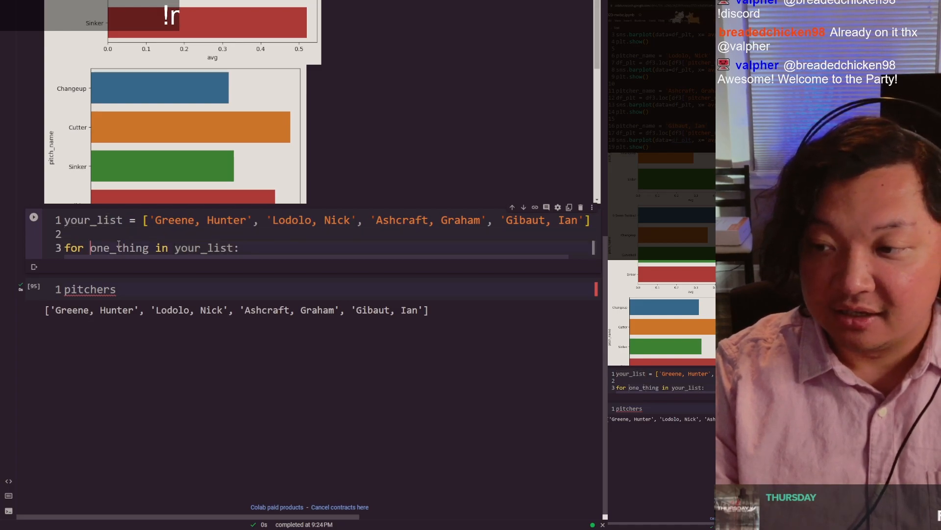
key("ctrl+shift+Right")
type("pitcher")
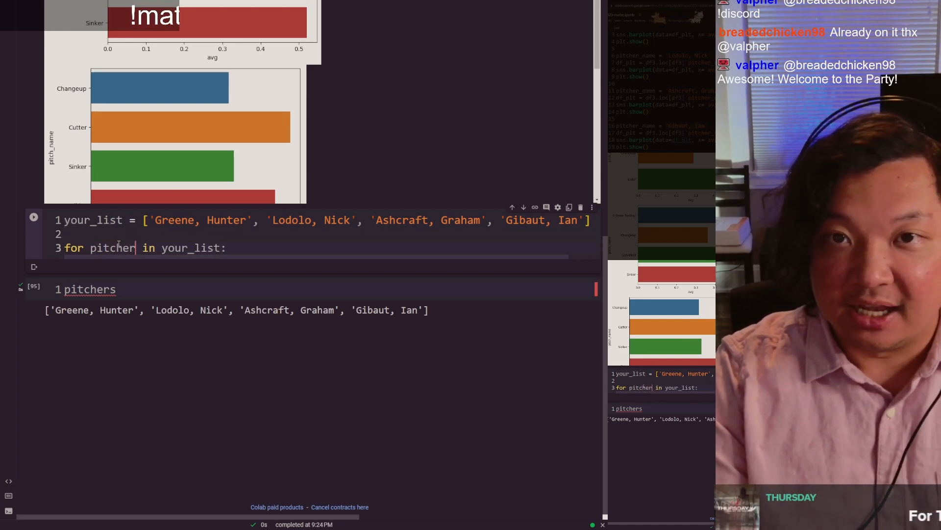
Step: Rename the list variable on line 1 of the loop cell to pitchers
key("Up")
key("Up")
key("Left")
key("Left")
key("ctrl+shift+Left")
type("pitchers")
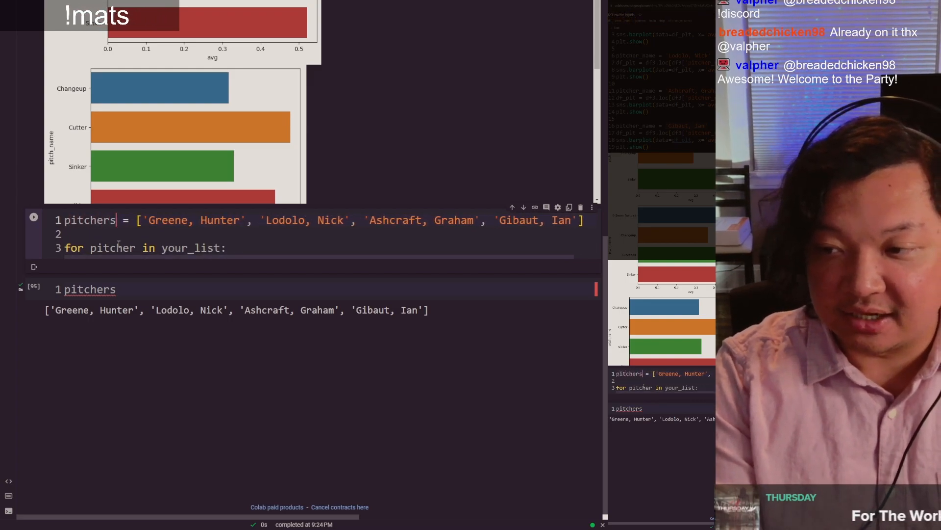
Step: Replace your_list in the loop header on line 3 with pitchers
key("ctrl+shift+Left")
left_click(118, 244)
key("ctrl+shift+Left")
type("pitchers")
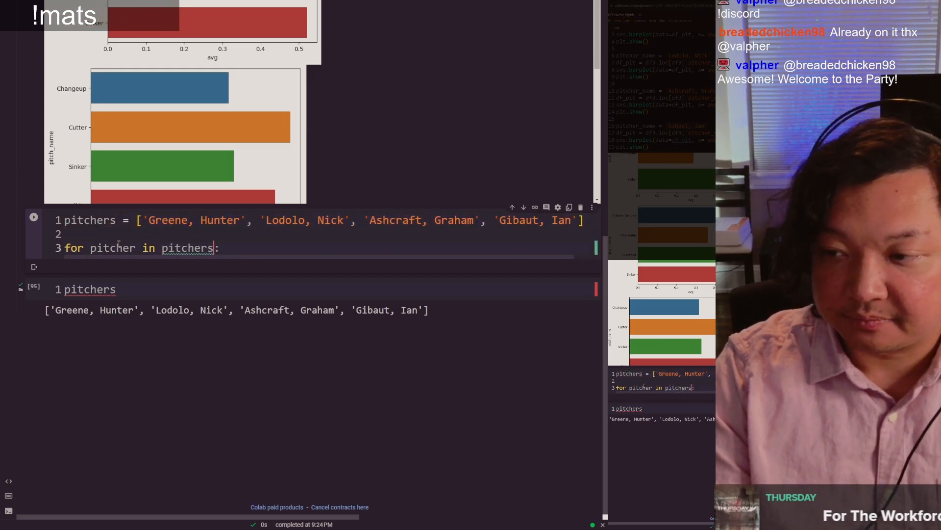
Step: Add print(pitcher) as the indented loop body on line 4 and run the cell
double_click(118, 243)
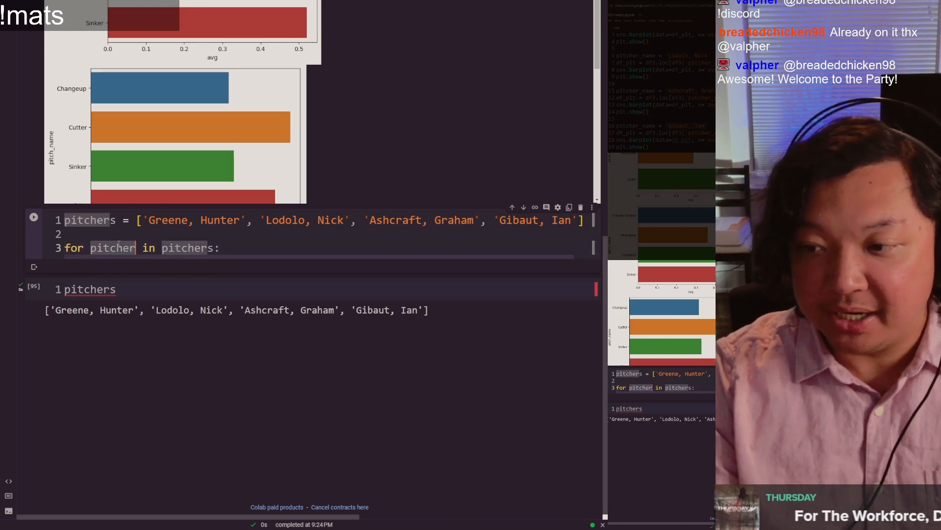
left_click_drag(175, 223, 239, 224)
left_click(188, 247)
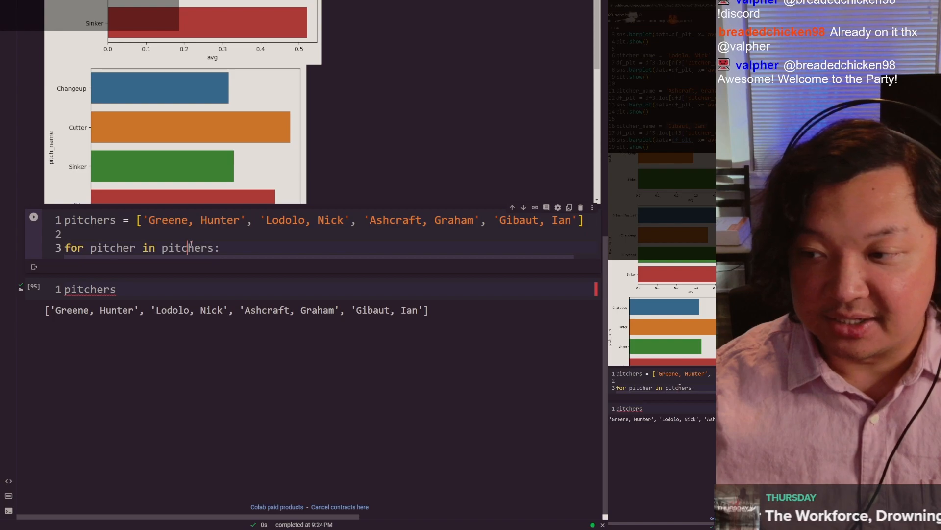
key("Return")
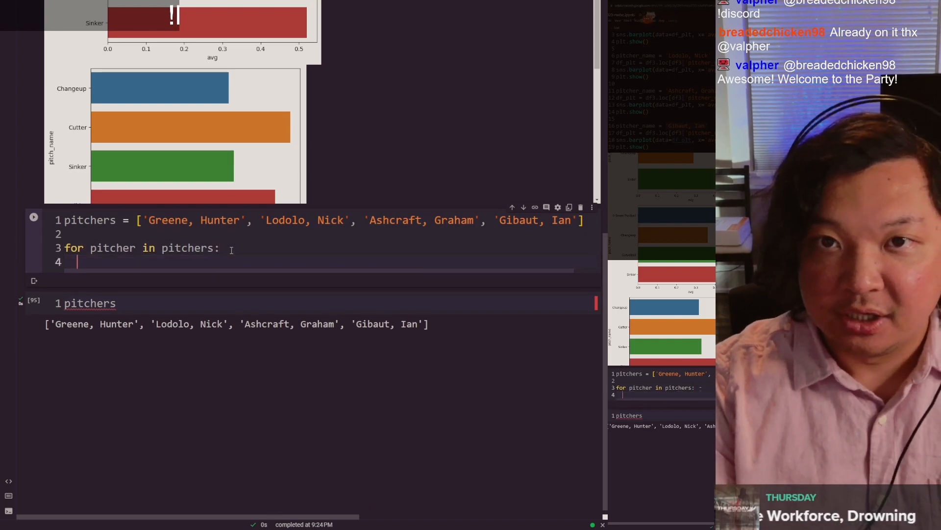
type("print(pitcher")
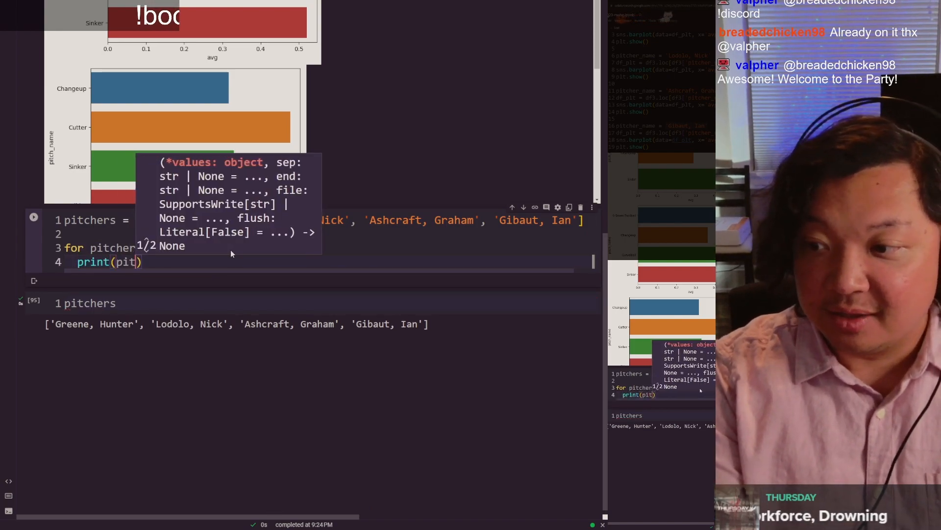
key("Escape")
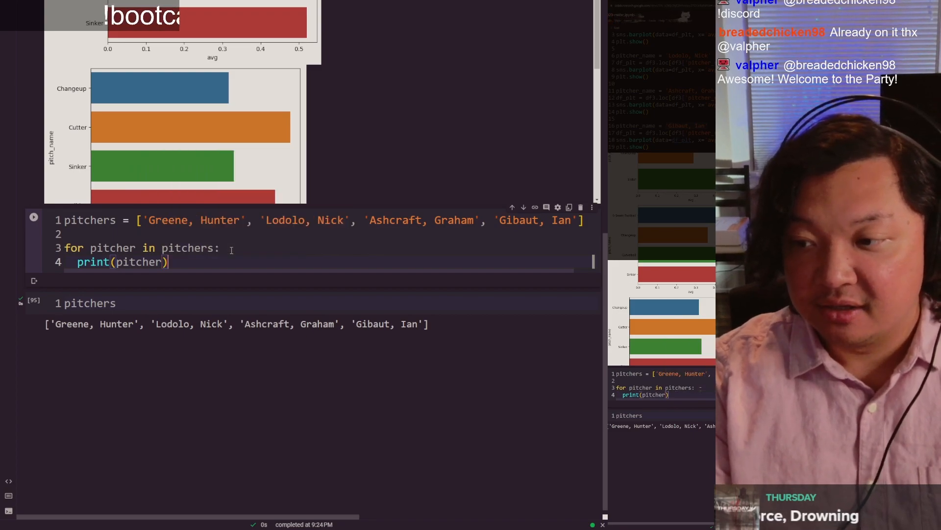
key("Right")
key("Up")
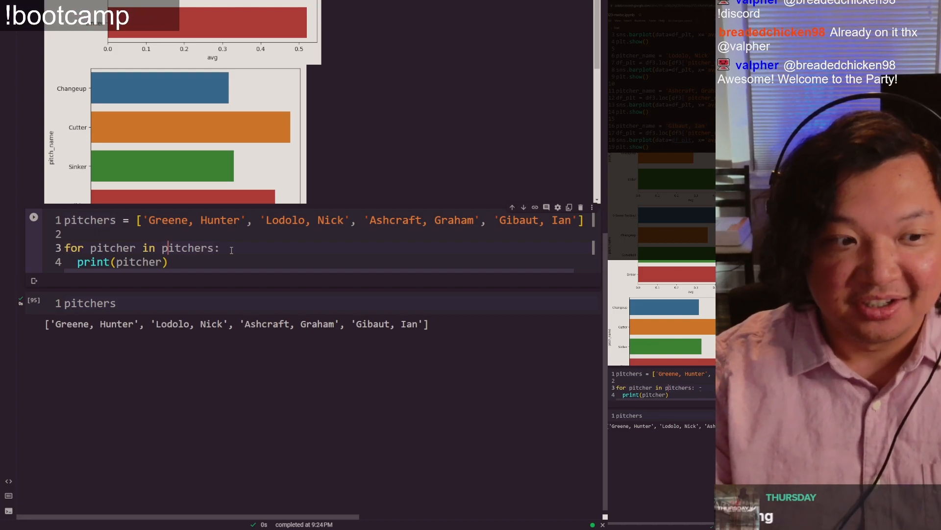
left_click(231, 250)
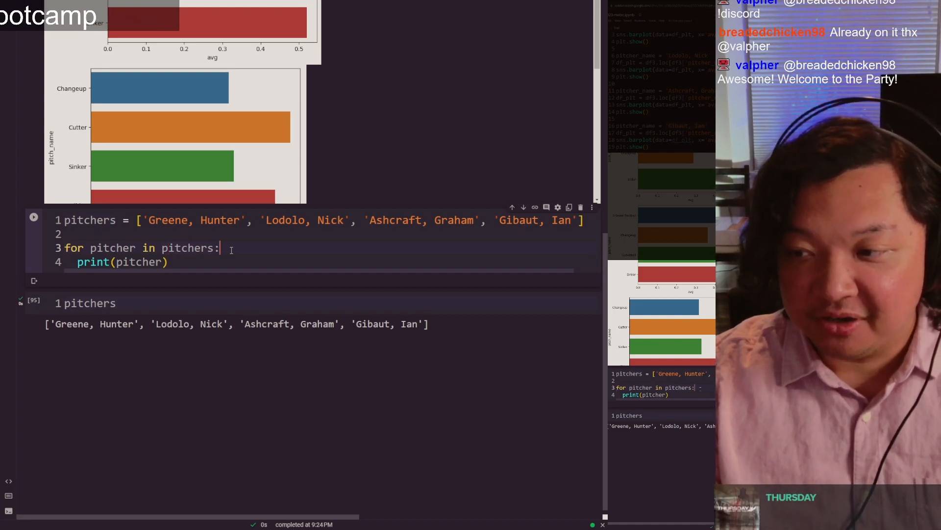
key("ctrl+Return")
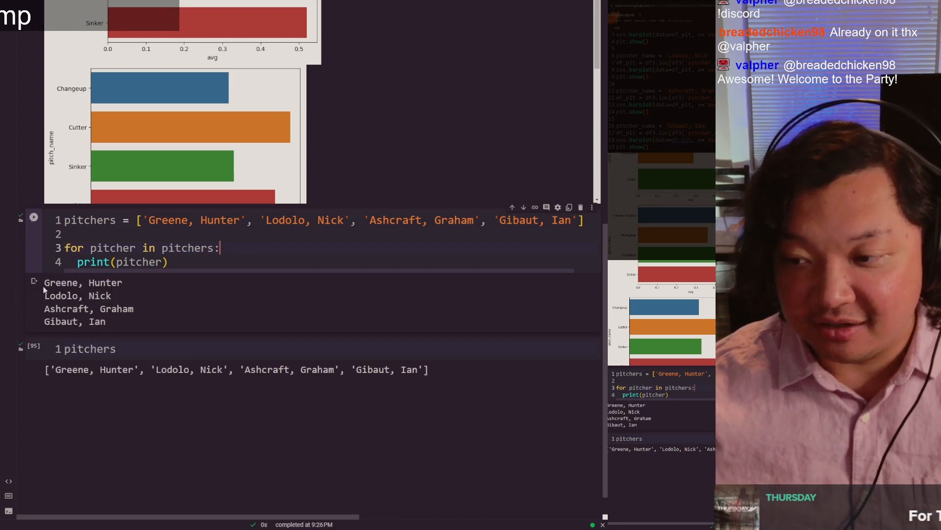
Step: Compare the loop's printed lines with the pitchers list output and add an empty code cell below it
left_click_drag(62, 295, 111, 321)
left_click(46, 321)
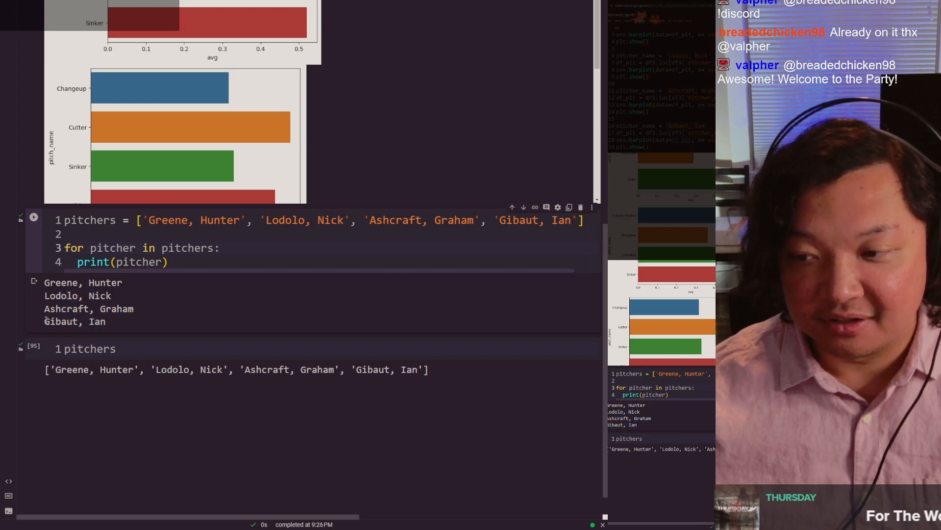
left_click(91, 323)
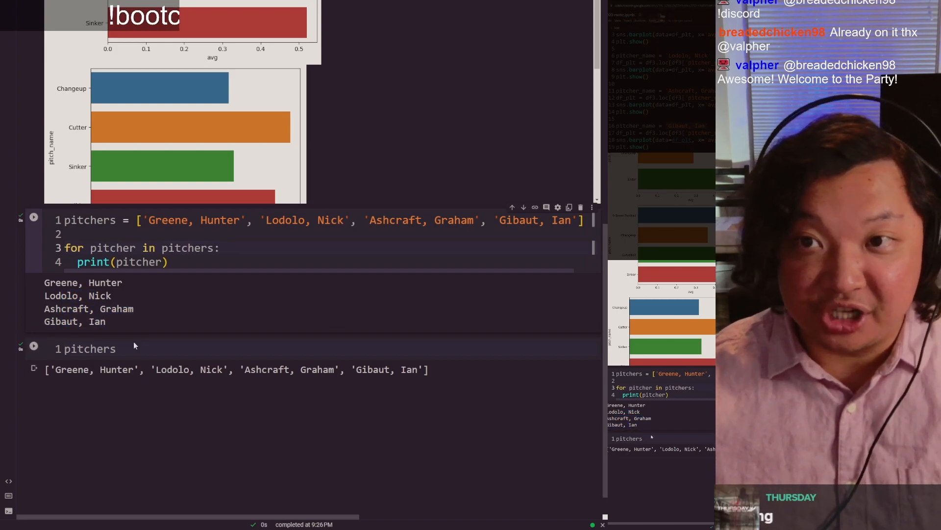
left_click_drag(55, 369, 424, 367)
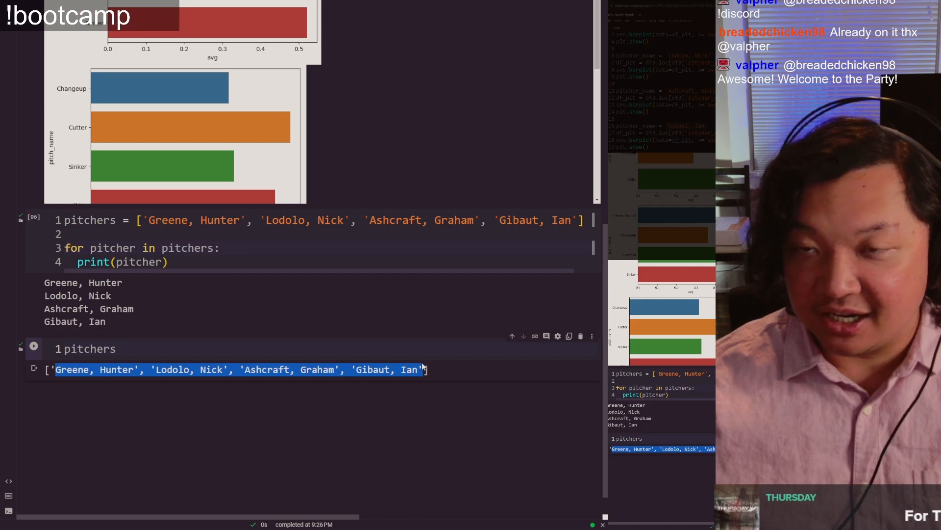
left_click(190, 356)
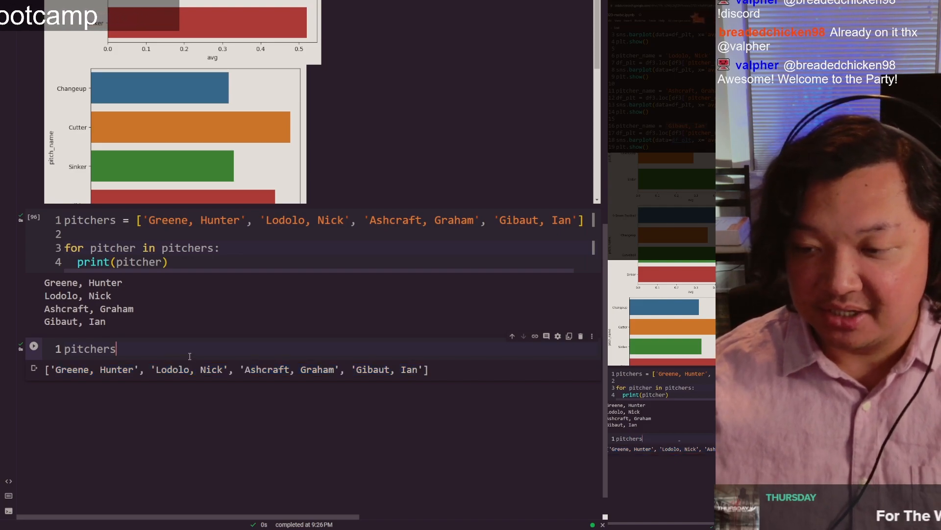
key("shift+Return")
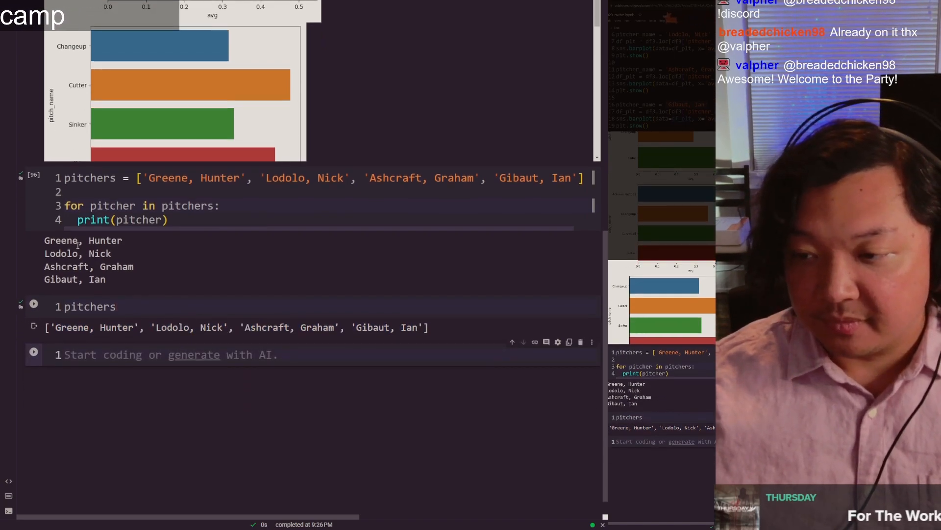
Step: Examine how the loop variable pitcher and the pitchers list correspond to each line printed by the loop
double_click(101, 206)
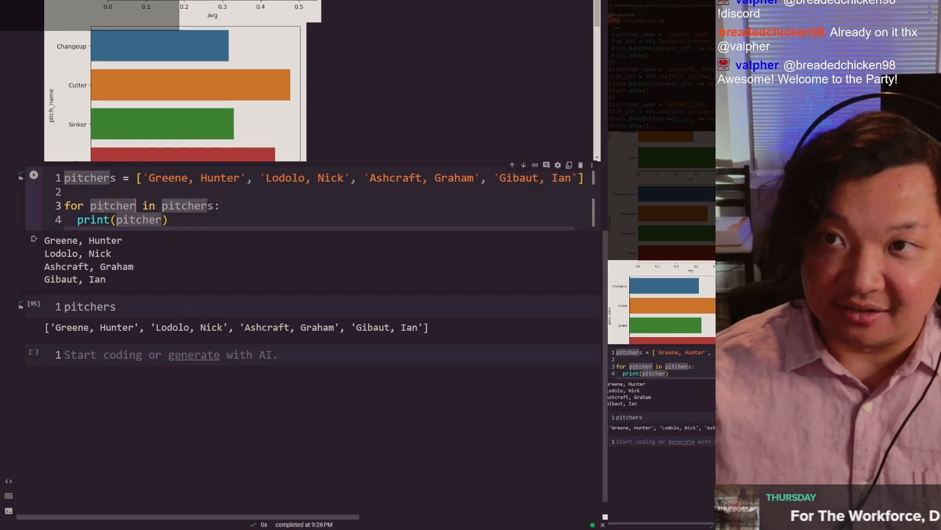
left_click(102, 206)
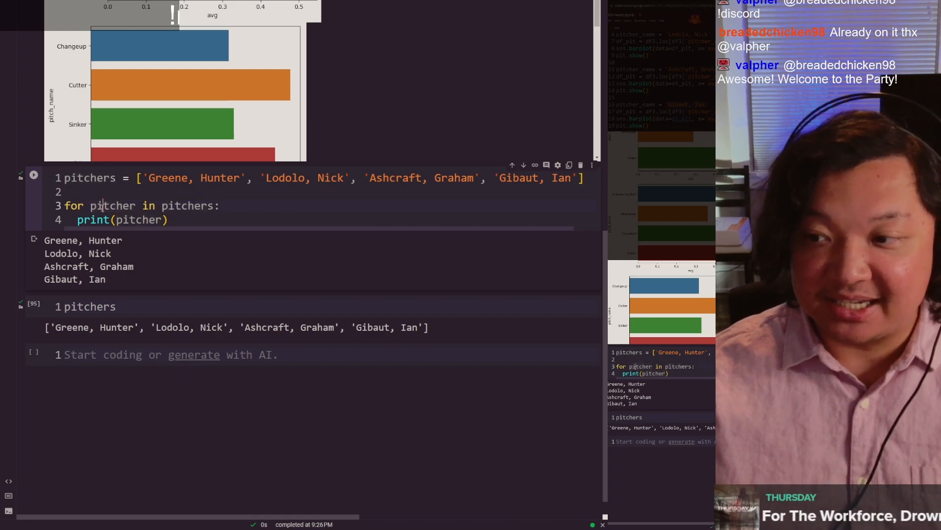
double_click(96, 206)
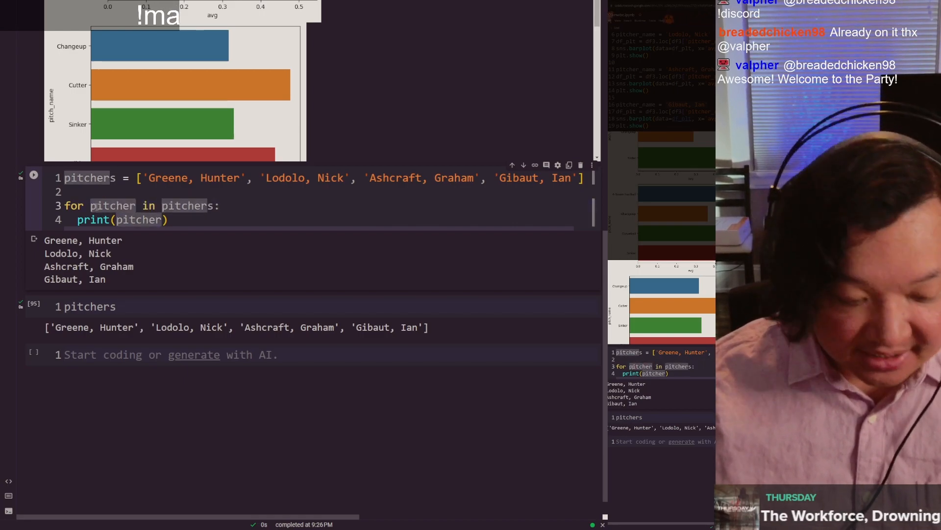
left_click(96, 206)
left_click(131, 354)
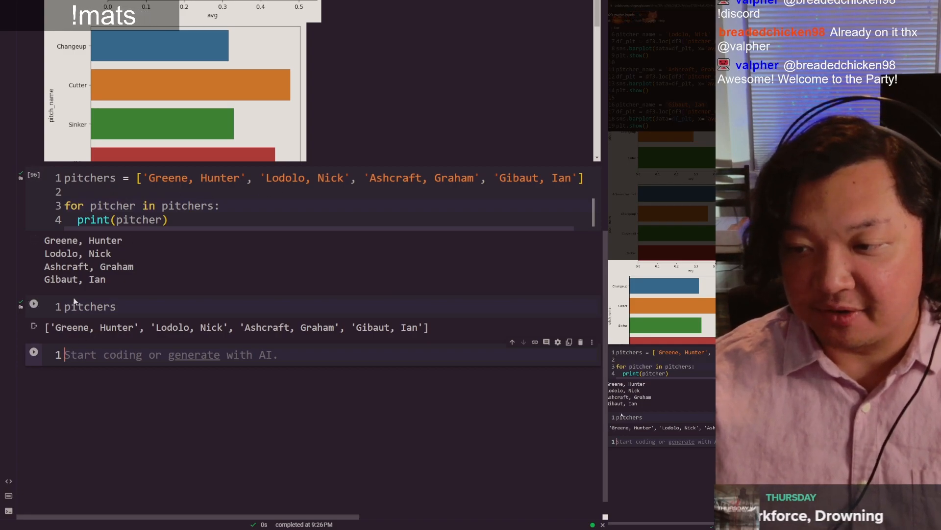
left_click_drag(58, 255, 112, 254)
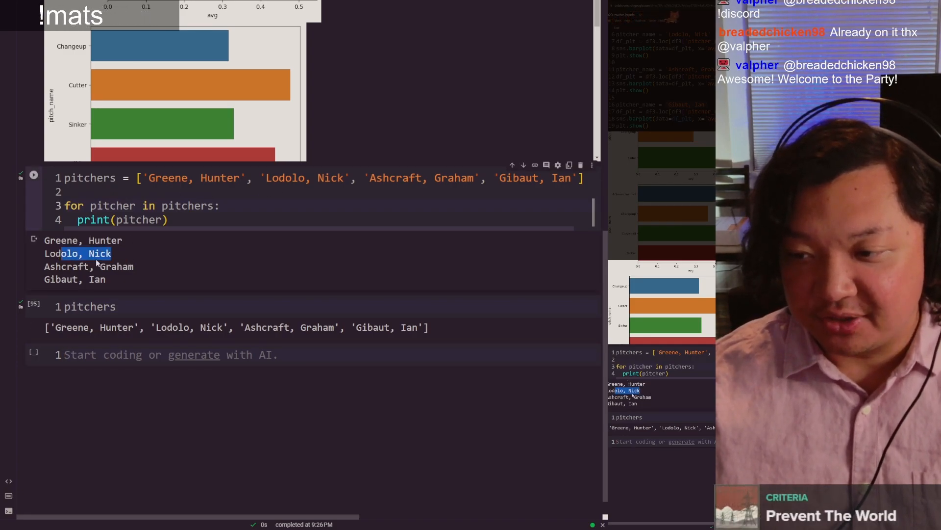
left_click(111, 256)
left_click_drag(45, 266, 131, 266)
left_click_drag(56, 281, 105, 280)
left_click(106, 279)
double_click(113, 203)
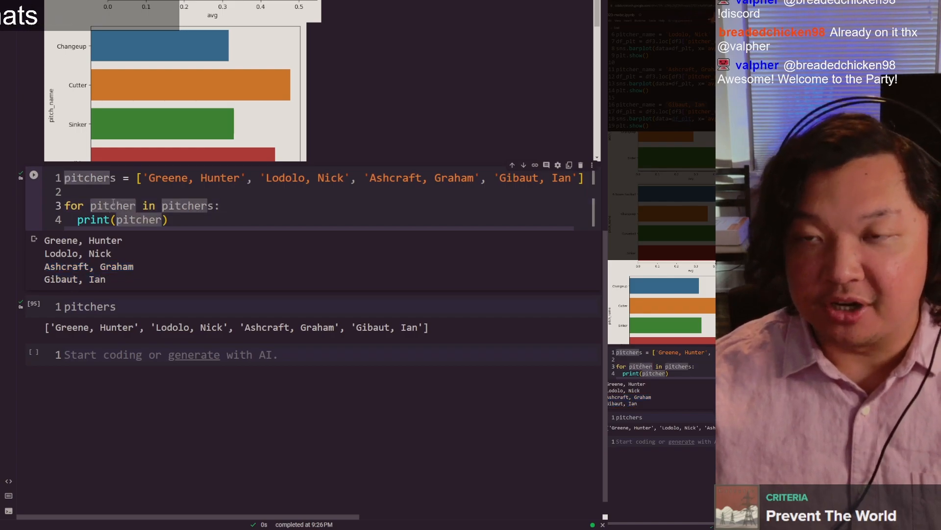
left_click(168, 208)
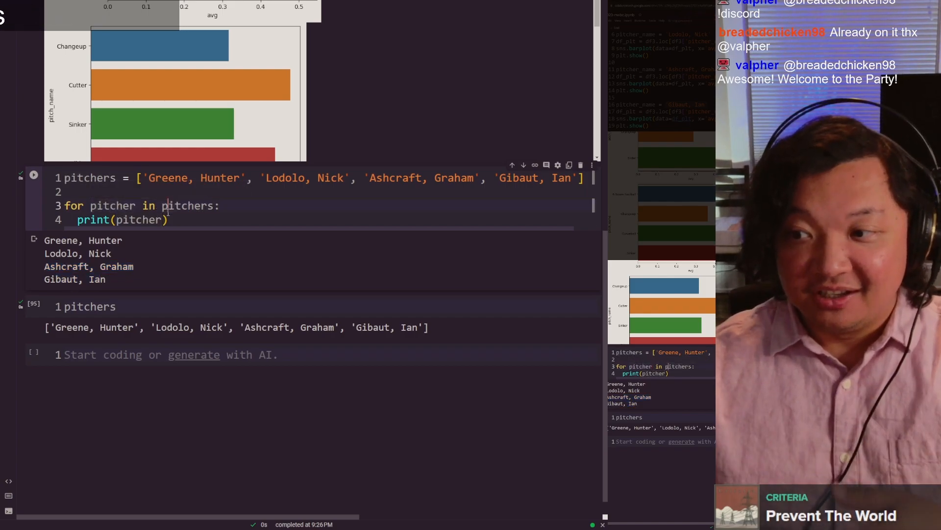
double_click(175, 208)
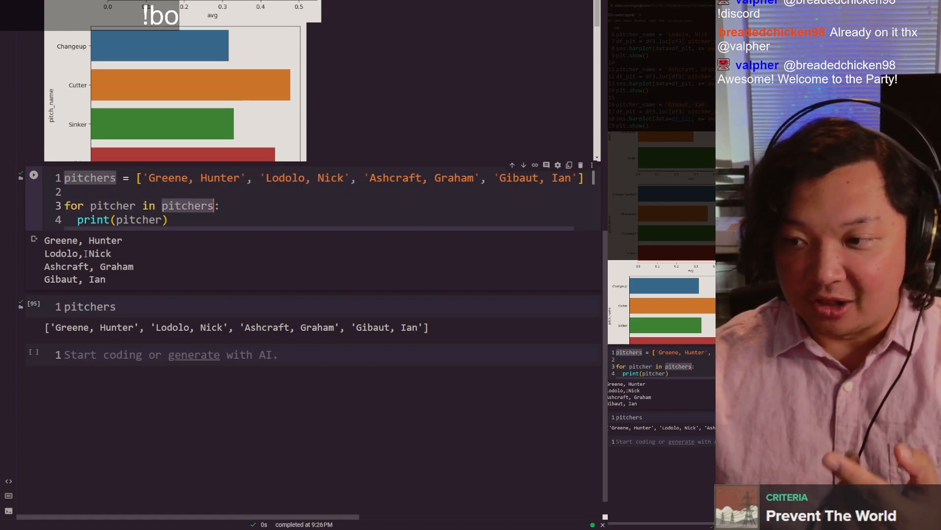
double_click(113, 207)
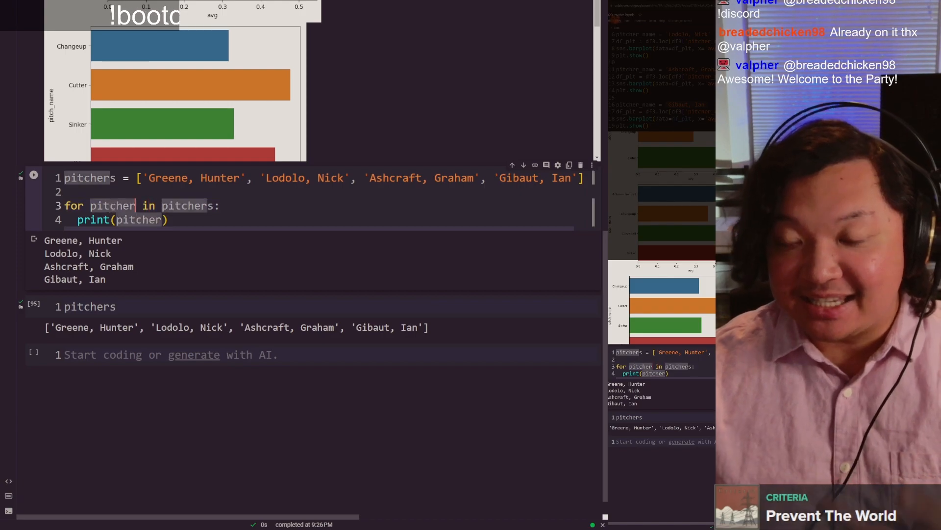
double_click(60, 279)
mouse_move(107, 281)
left_mouse_down()
mouse_move(42, 280)
mouse_move(107, 281)
left_mouse_up()
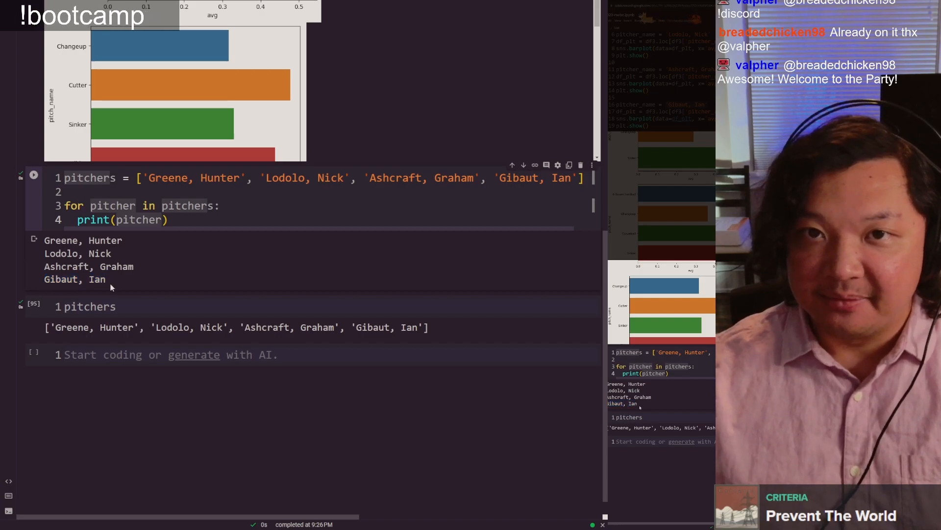
Step: Enter pitcher in the empty last cell and run it to inspect the loop variable's value
left_click(90, 362)
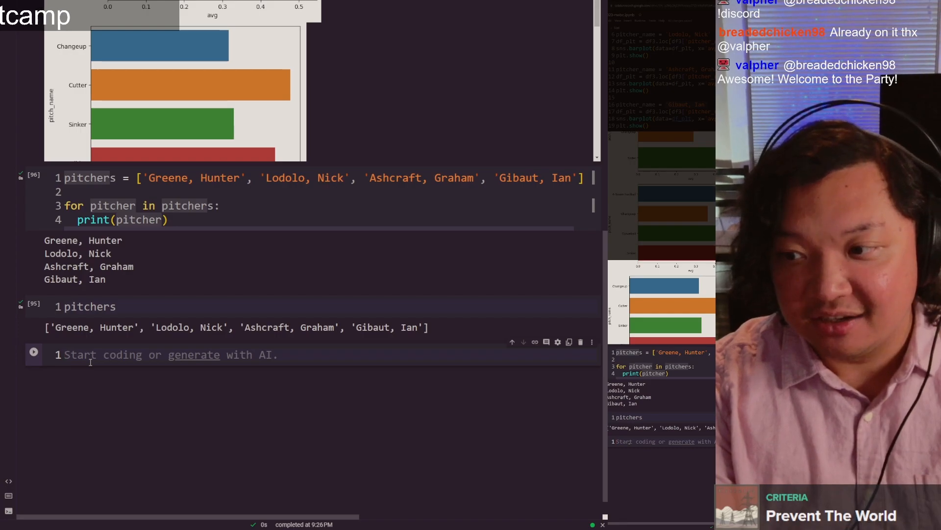
type("pitcher")
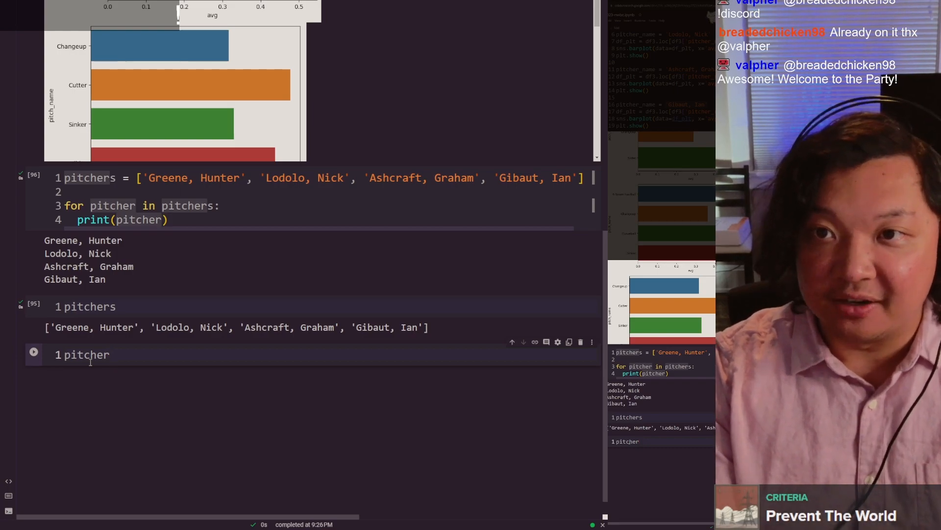
scroll(96, 351, "down", 1)
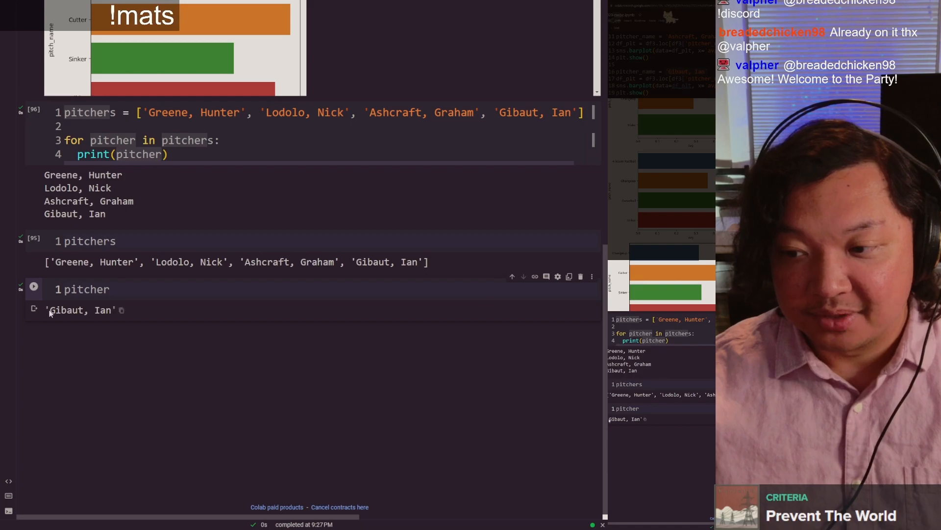
double_click(103, 311)
left_click(103, 310)
Step: Review the loop header and print line against the value output by the separate pitcher cell
scroll(123, 246, "up", 1)
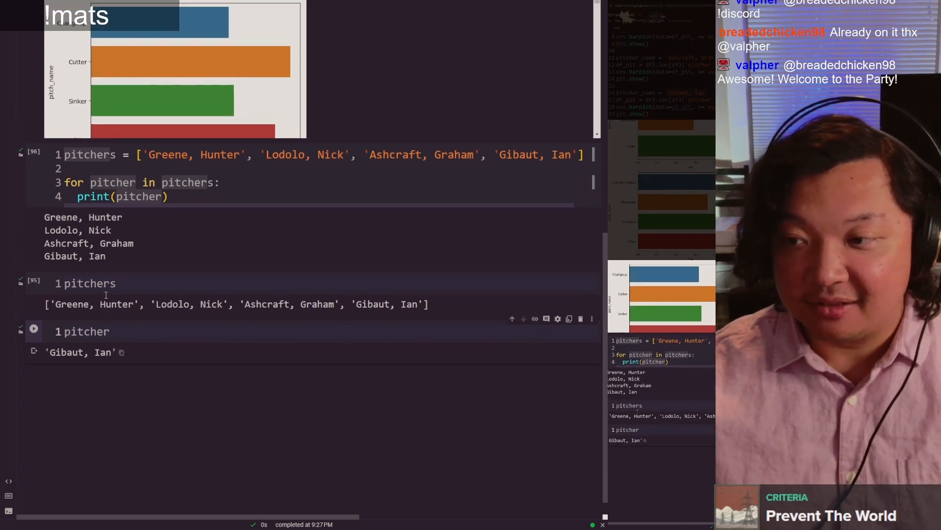
left_click(135, 183)
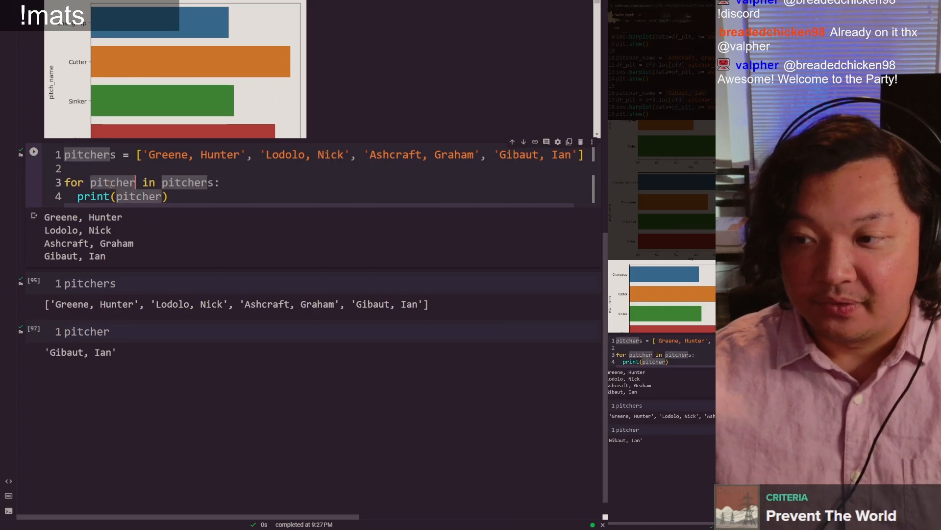
left_click(110, 183)
double_click(106, 180)
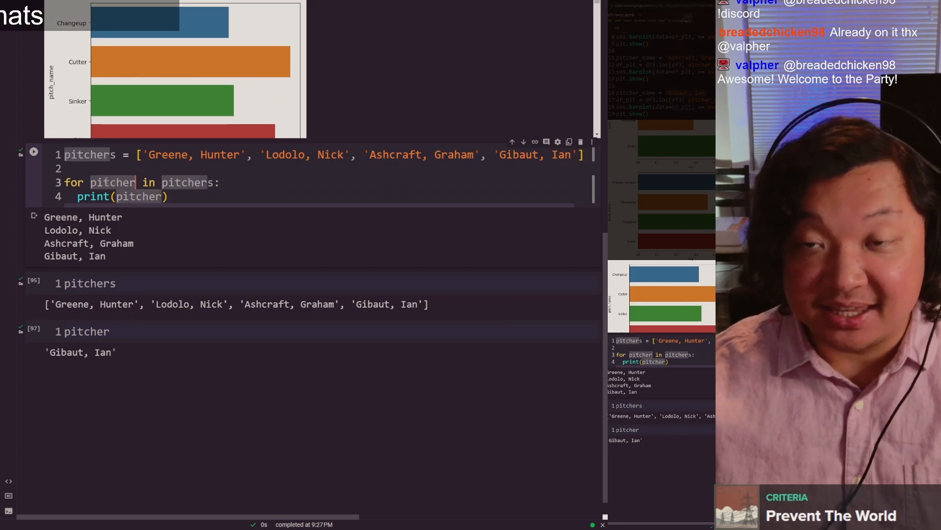
left_click(105, 181)
double_click(175, 182)
left_click(175, 182)
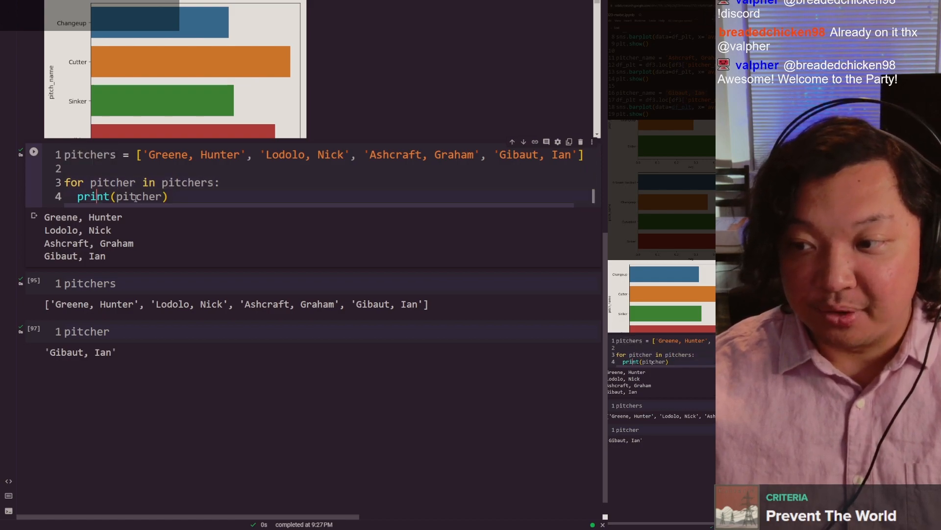
double_click(153, 197)
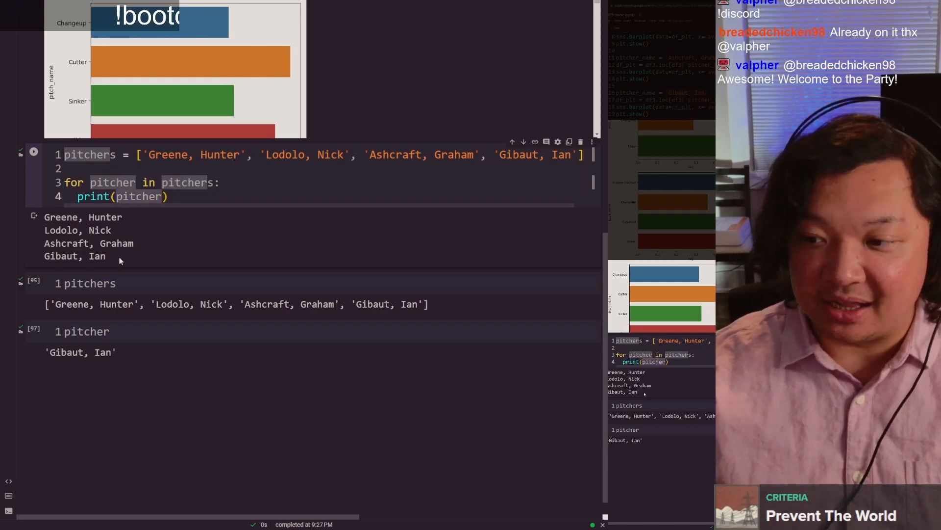
left_click(106, 337)
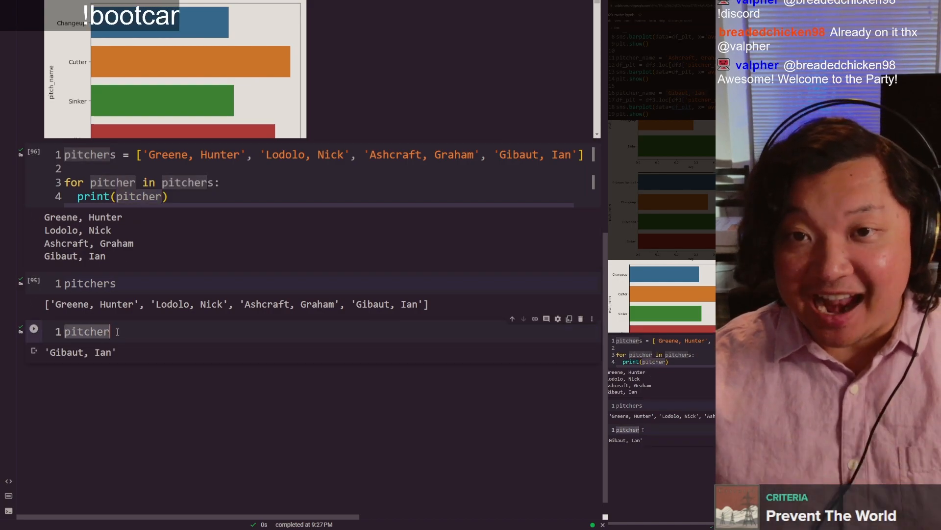
left_click(118, 332)
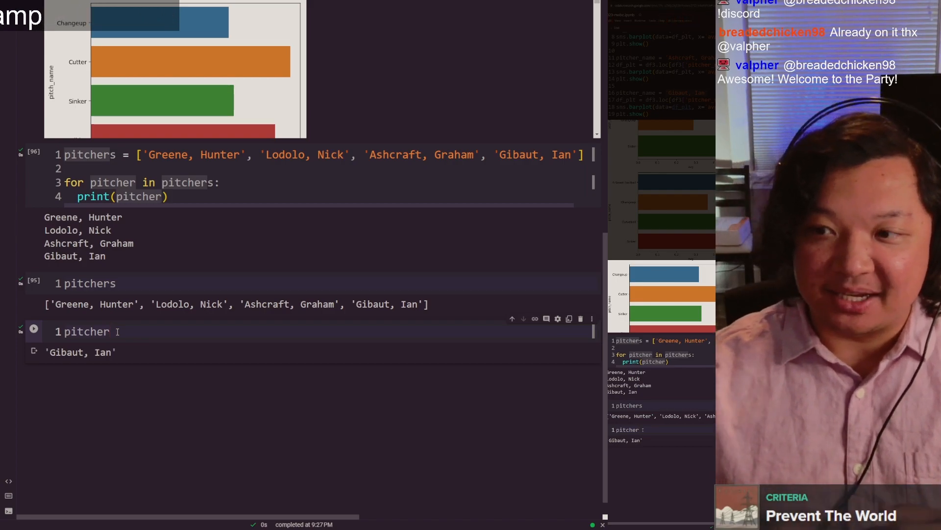
Step: Compare the loop header's pitcher variable and pitchers list with the repeated plotting blocks in the cell above
double_click(98, 184)
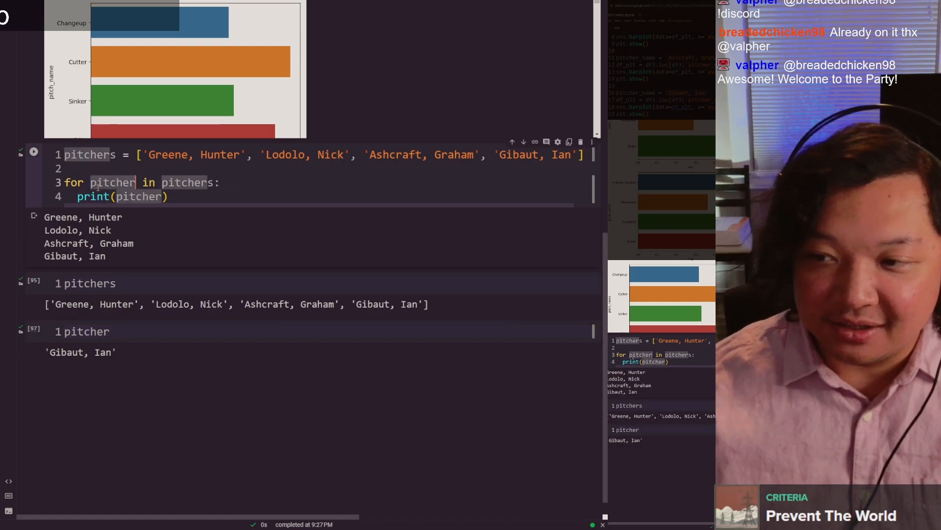
scroll(105, 187, "up", 10)
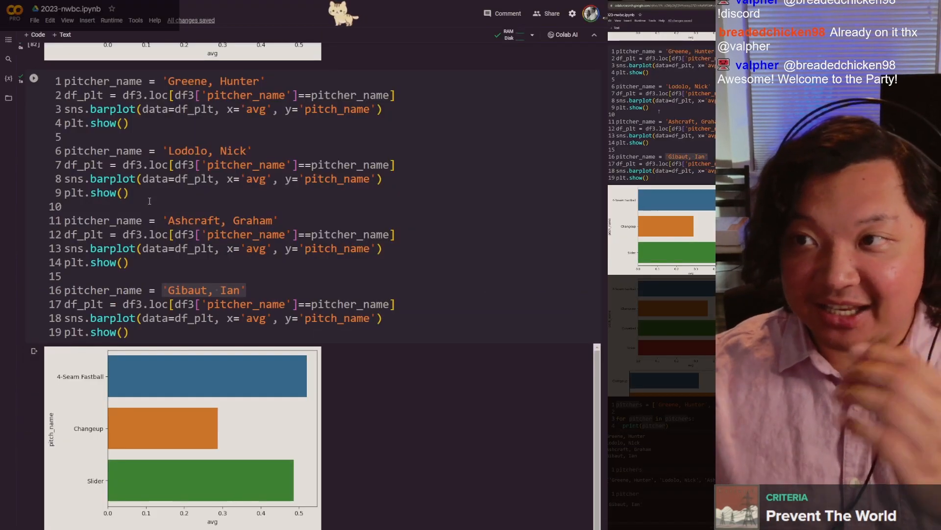
scroll(118, 246, "down", 4)
scroll(118, 265, "up", 7)
scroll(119, 266, "down", 4)
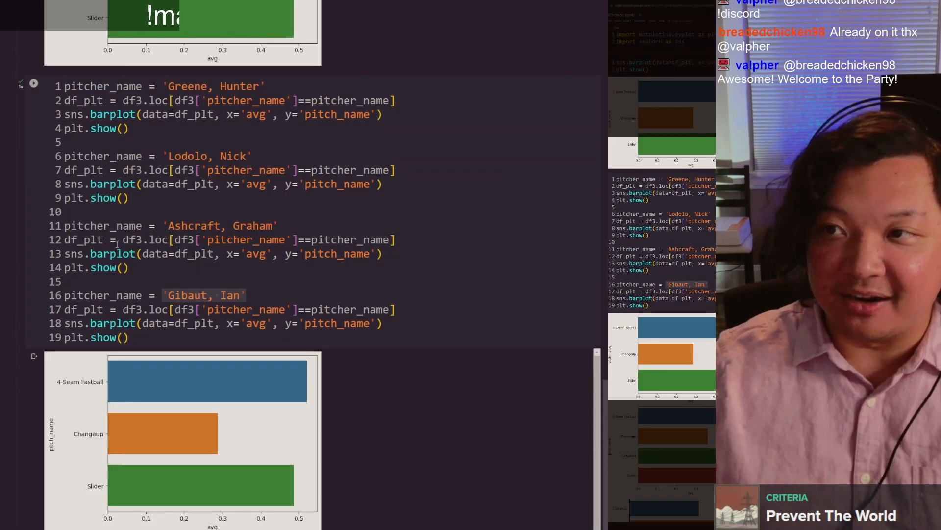
scroll(117, 243, "down", 15)
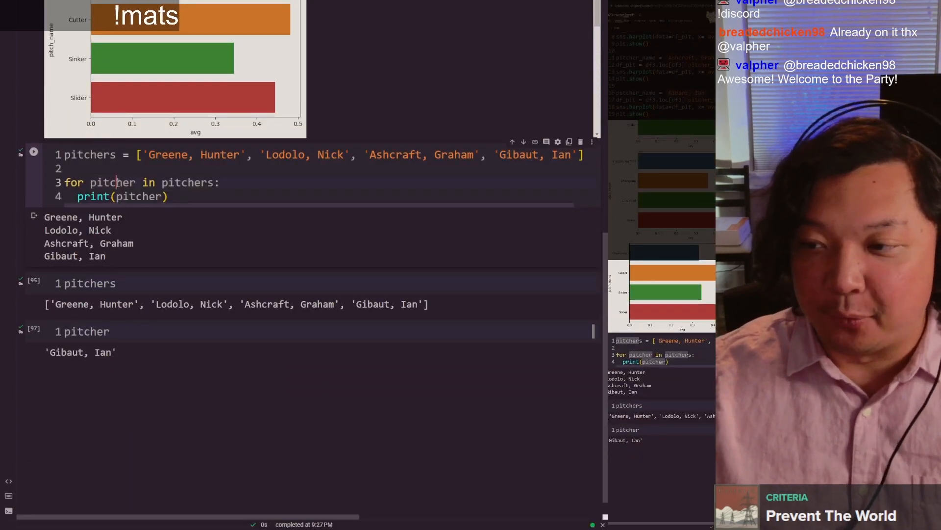
double_click(178, 183)
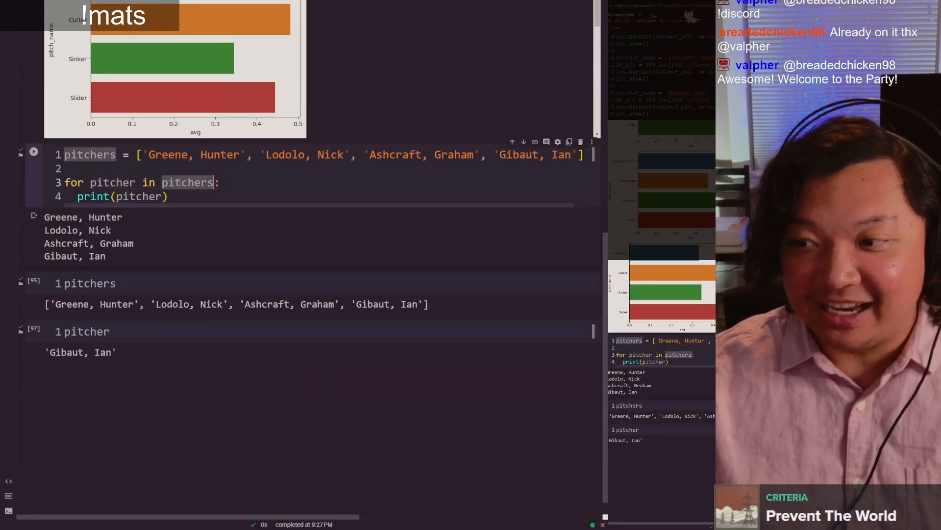
left_click(181, 182)
mouse_move(117, 189)
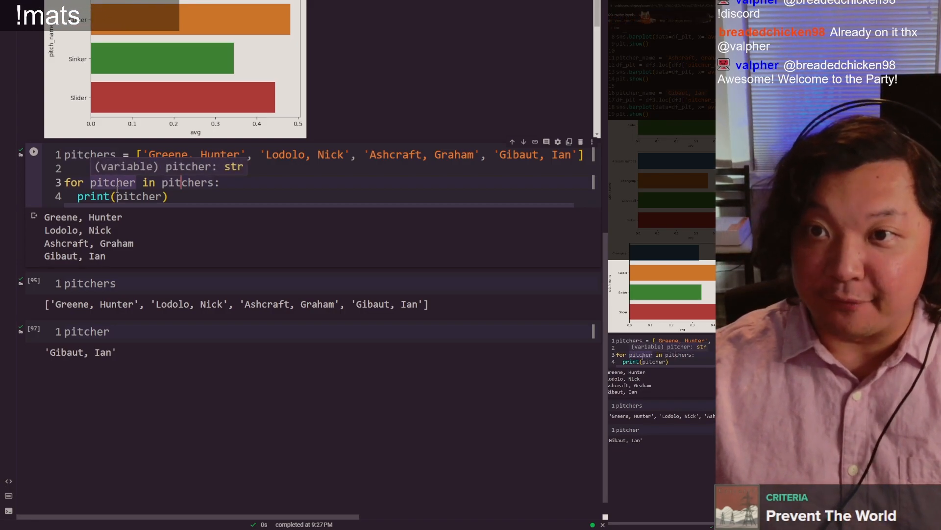
left_click(117, 188)
double_click(117, 188)
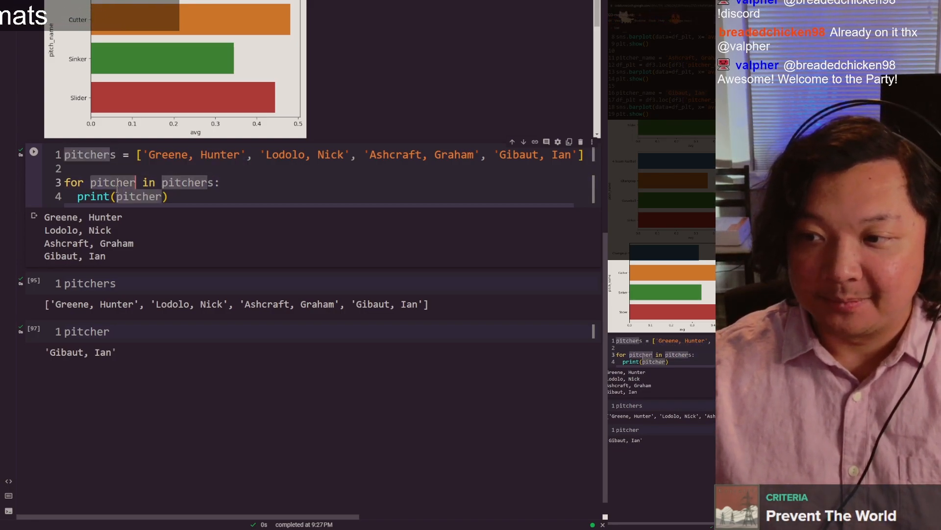
left_click(116, 188)
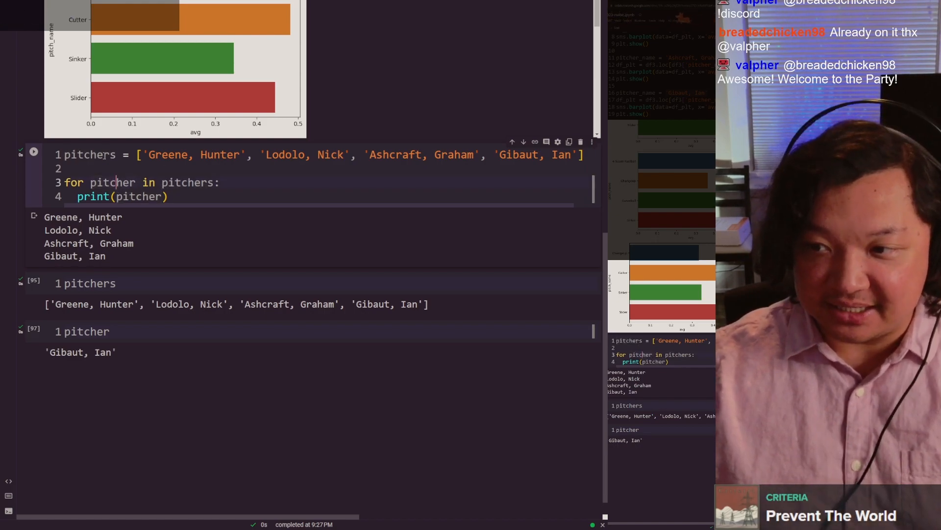
Step: Examine how the repeated plotting blocks assign and use pitcher_name and df_plt, and relate them to the loop variable pitcher
double_click(103, 155)
scroll(99, 131, "up", 10)
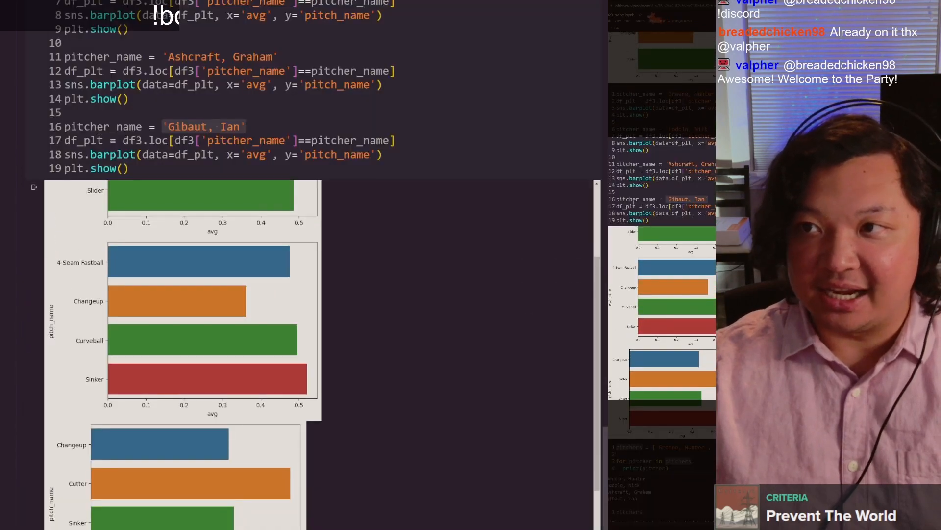
double_click(86, 140)
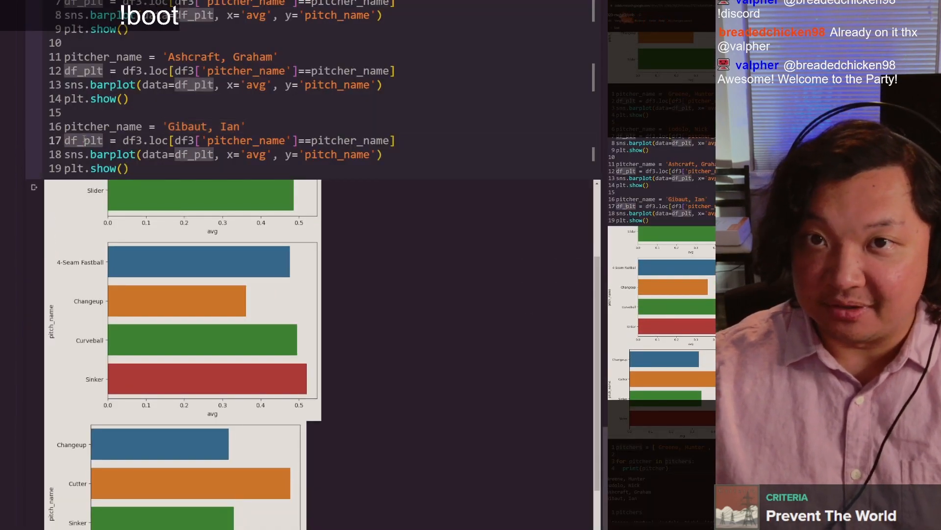
double_click(181, 141)
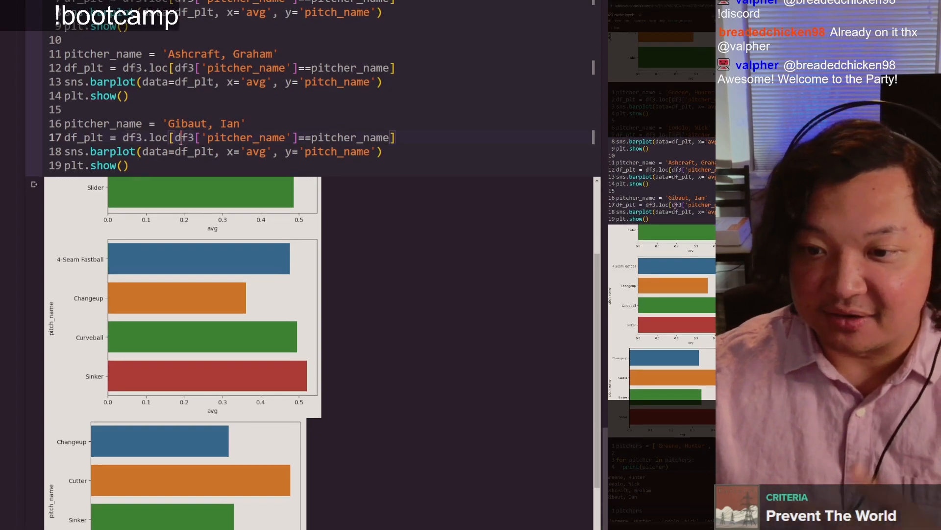
scroll(181, 140, "down", 5)
scroll(181, 141, "down", 6)
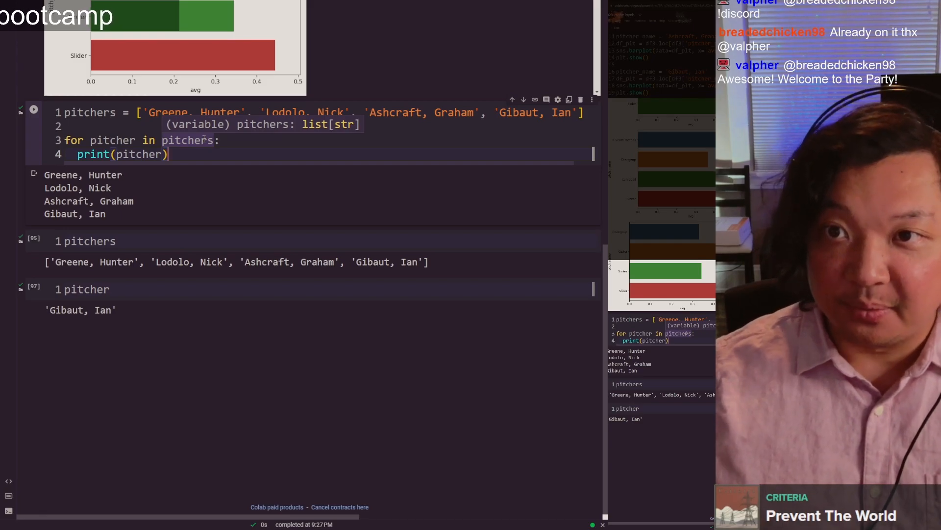
double_click(107, 141)
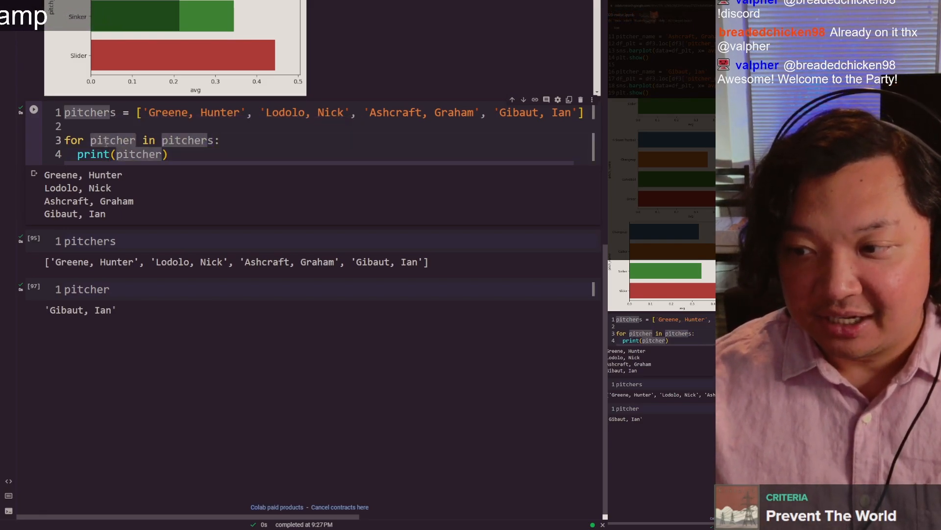
scroll(106, 310, "up", 15)
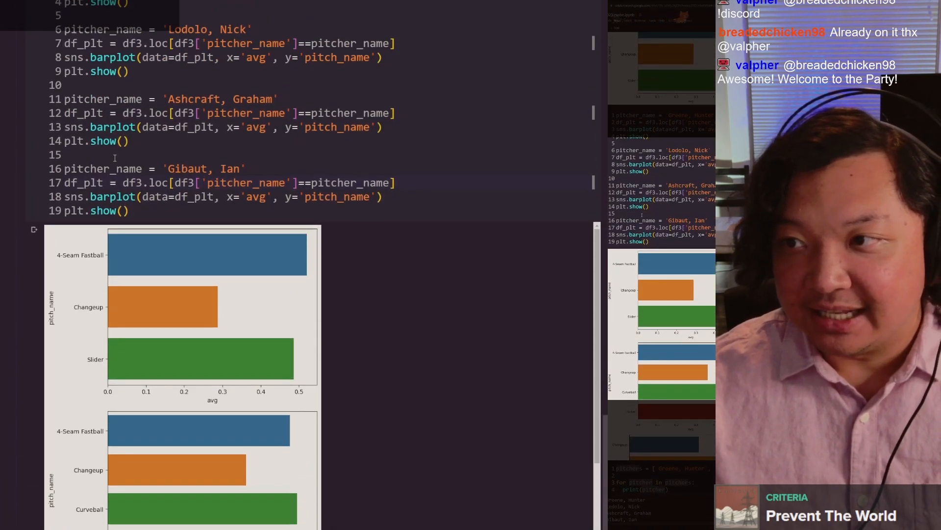
double_click(86, 165)
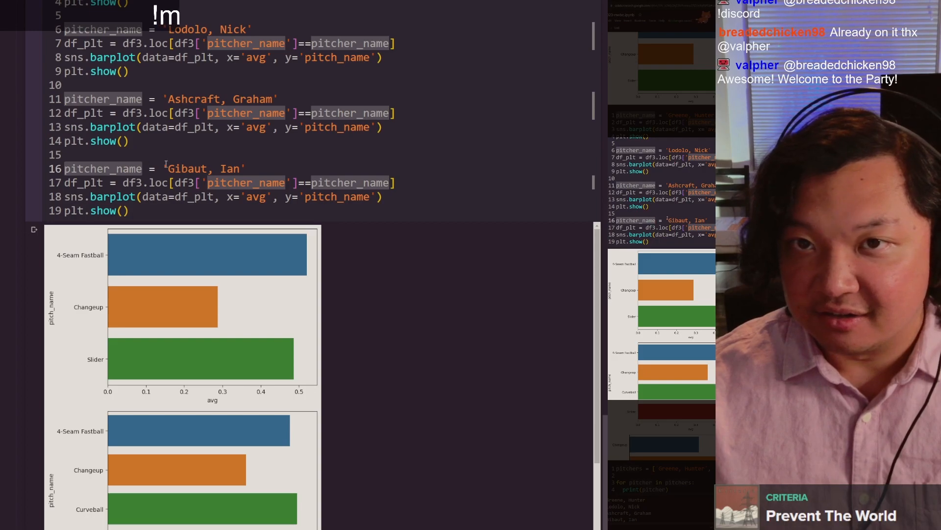
left_click(220, 170)
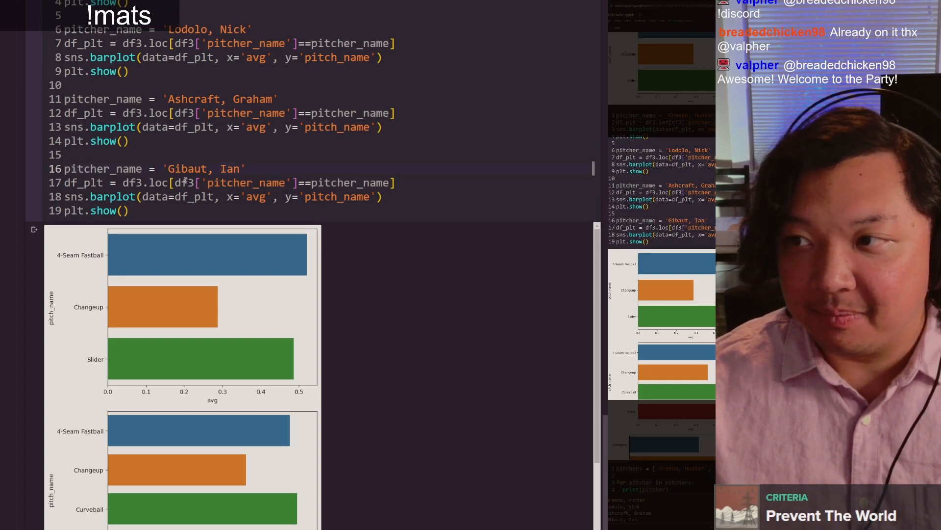
left_click(139, 169)
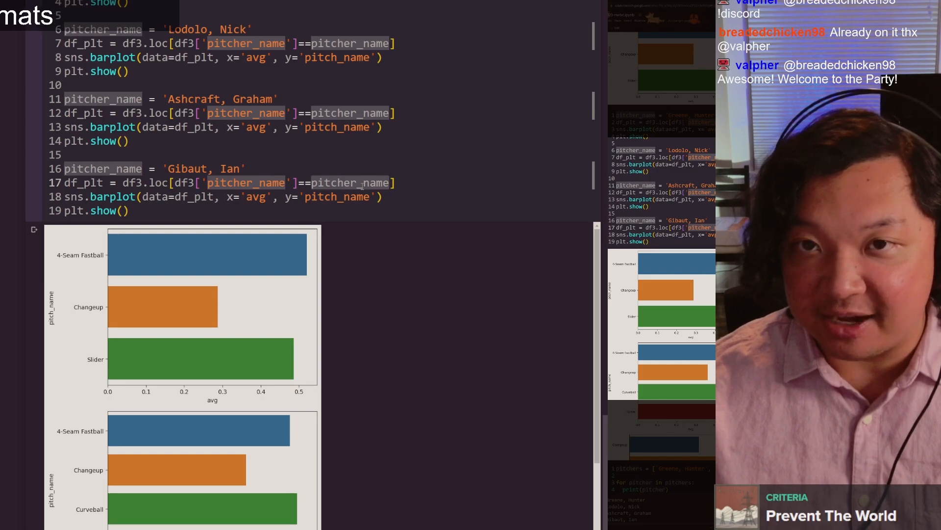
Step: Replace the loop's print line with the df_plt, sns.barplot and plt.show lines copied from the 'Gibaut, Ian' block, indented inside the loop
left_click_drag(130, 211, 58, 183)
key("ctrl+c")
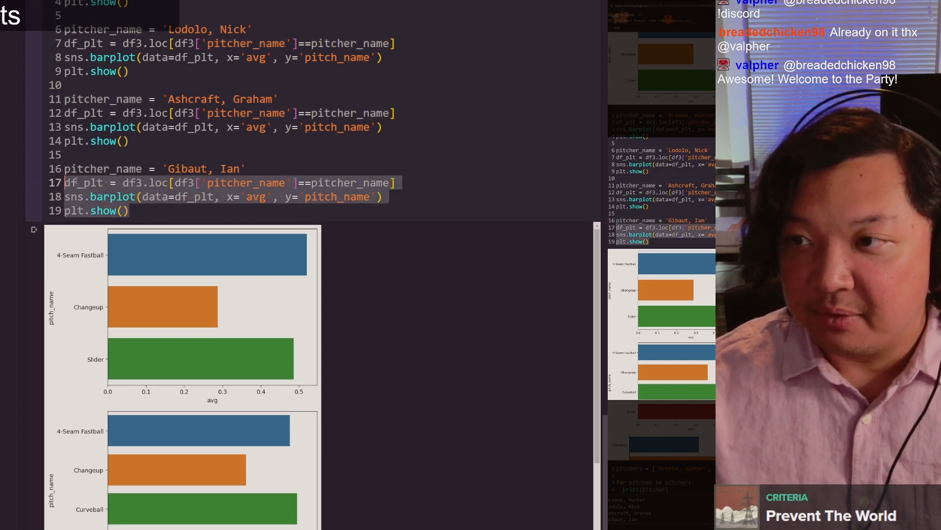
left_click(373, 207)
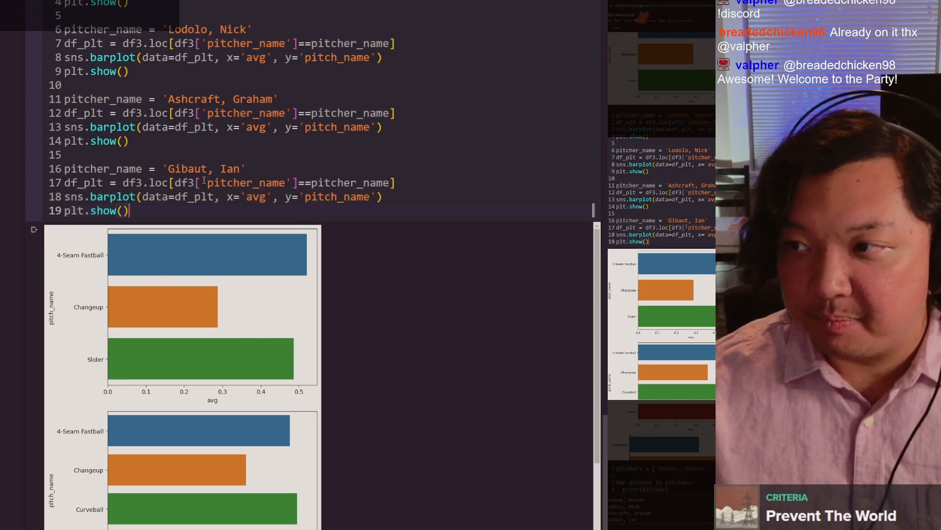
mouse_move(314, 184)
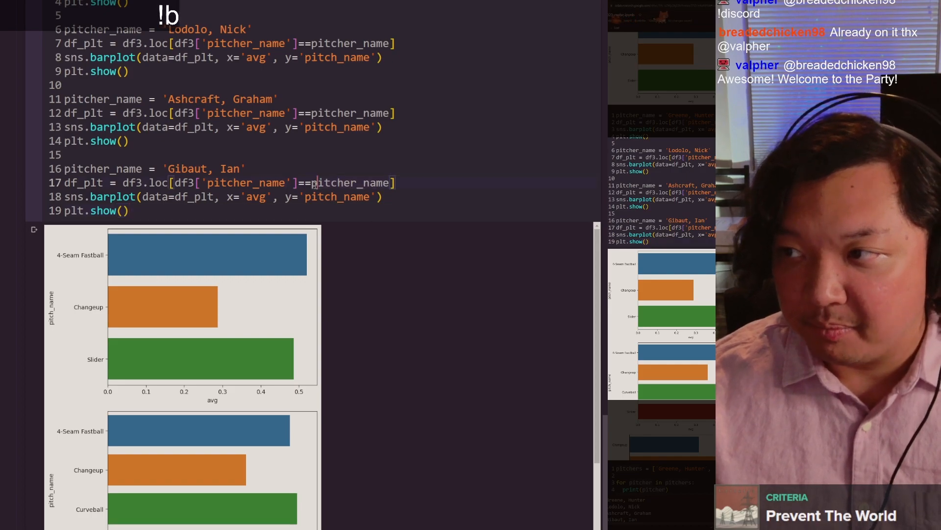
left_click(364, 184)
scroll(364, 186, "down", 10)
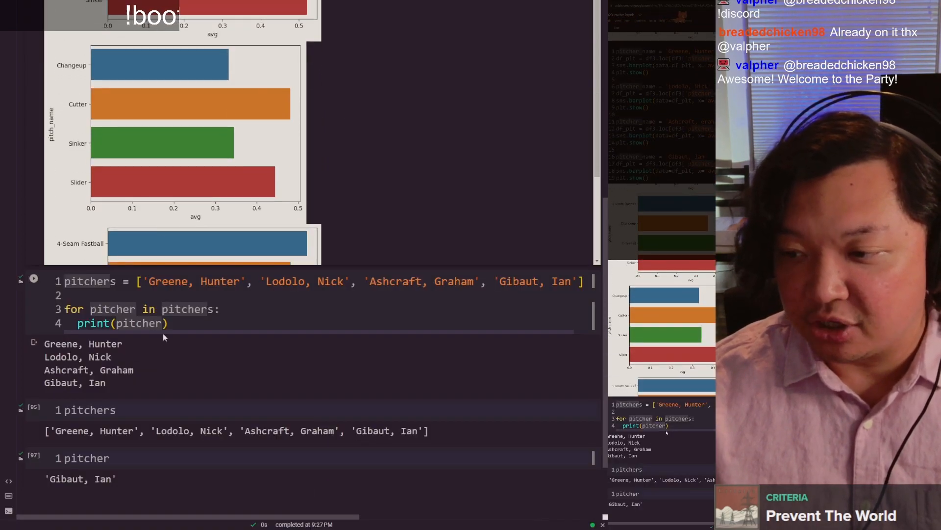
scroll(196, 313, "down", 3)
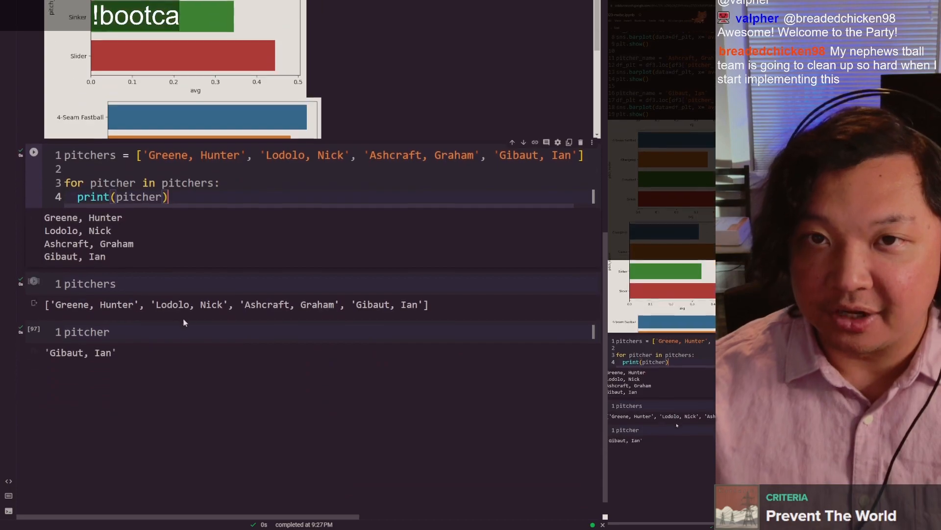
key("shift+Home")
key("ctrl+v")
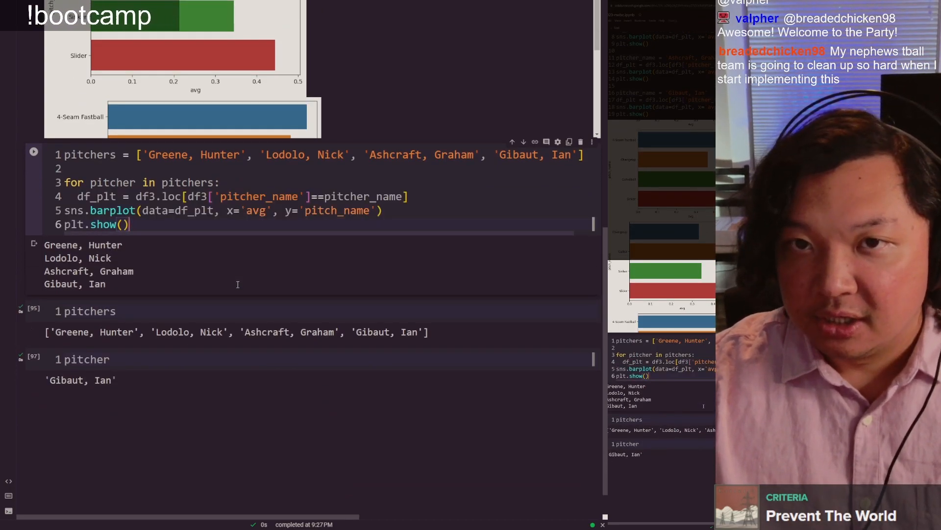
key("Tab")
key("Up")
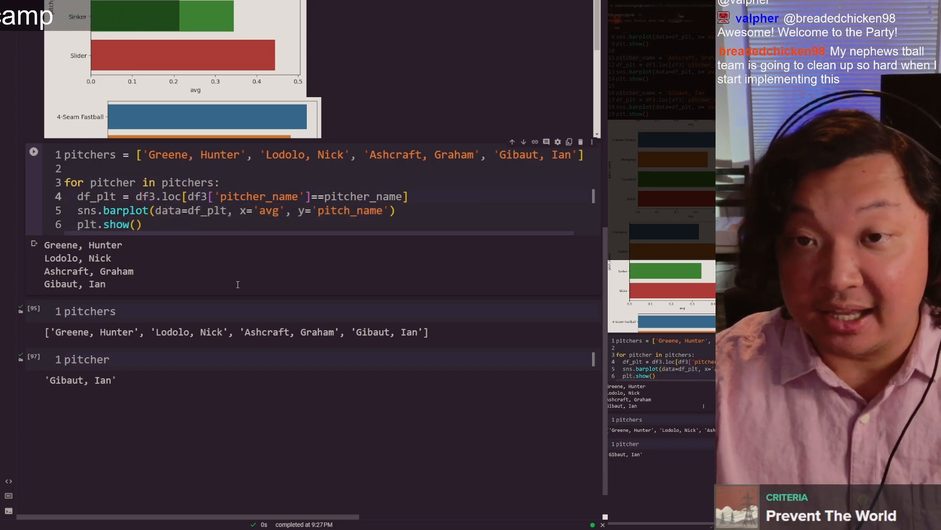
Step: Insert the indented placeholder lines fjdksajfldkas, mck,nfz and fda directly below the for loop header
key("Return")
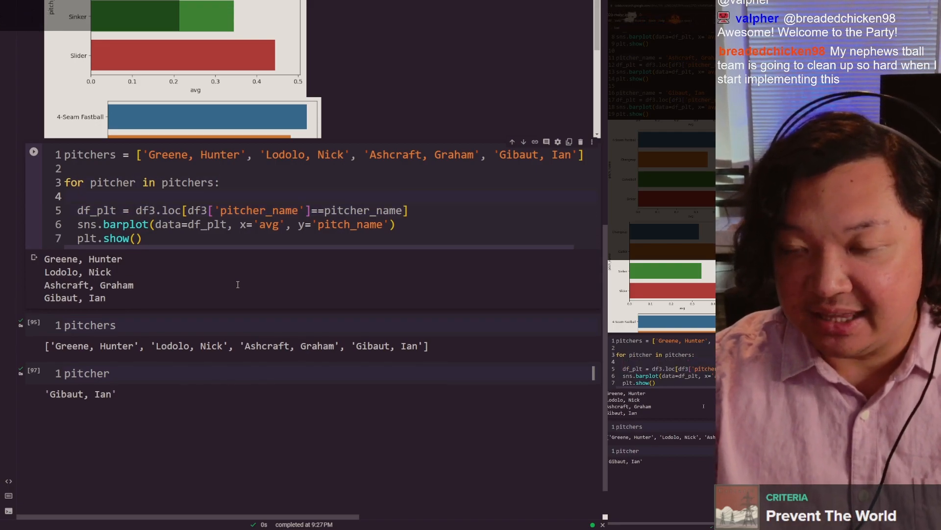
key("BackSpace")
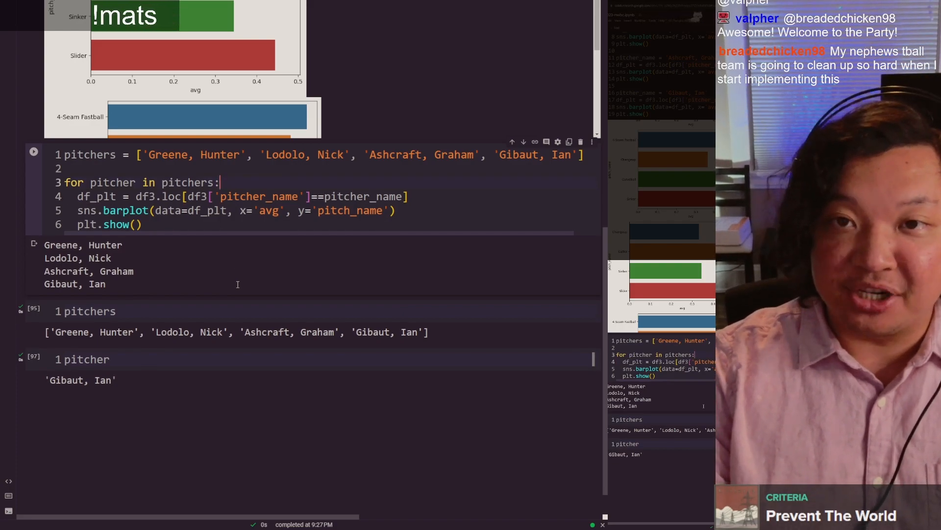
key("Return")
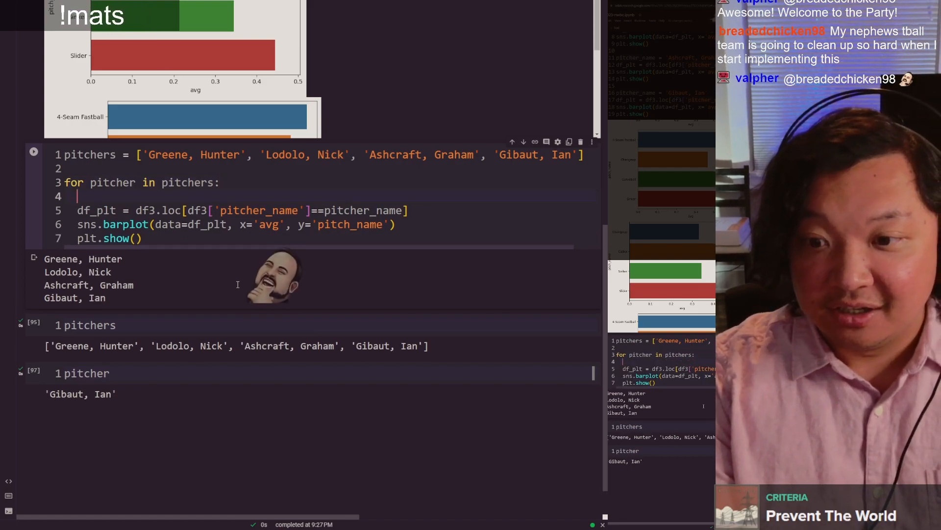
type("fjdksajfldkas")
key("Return")
type("mck,nfz")
key("Return")
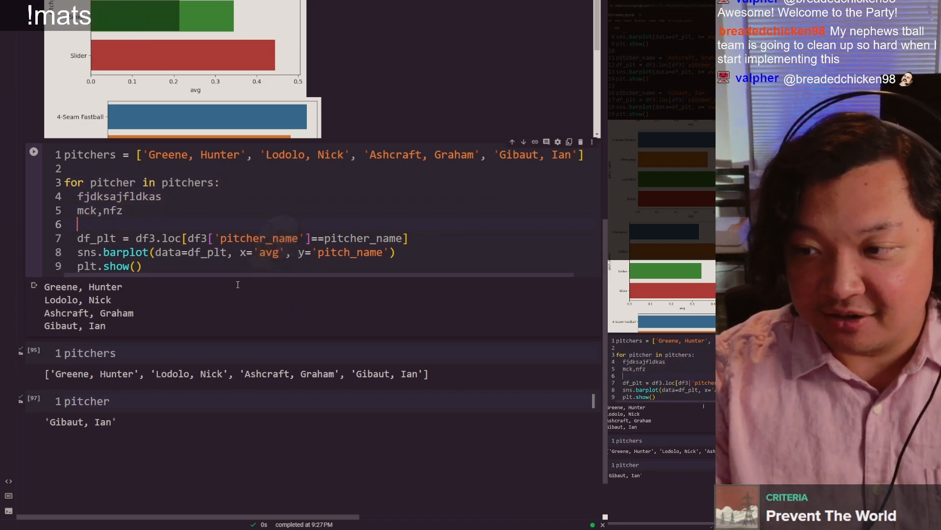
type("fda")
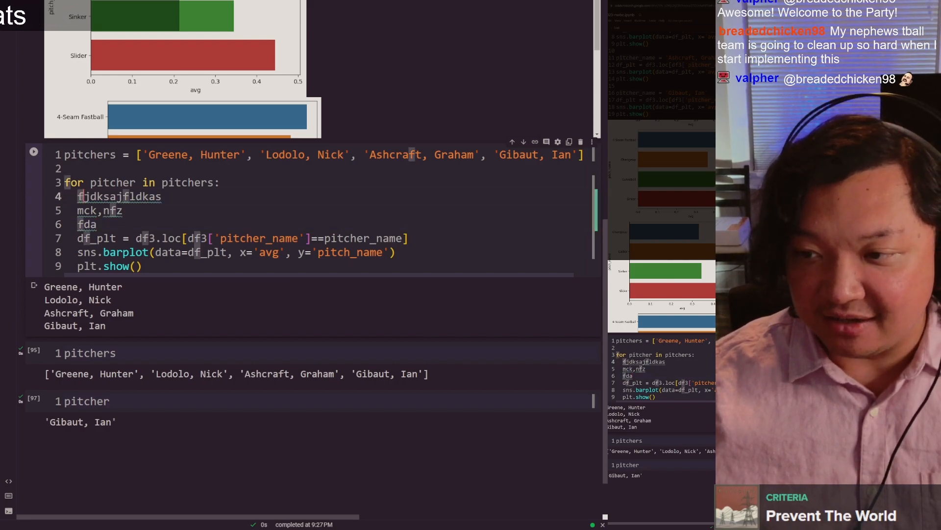
Step: Add the placeholder lines fdafdas and zvxzfda below pitchers in its separate cell and remove them again
left_click(135, 350)
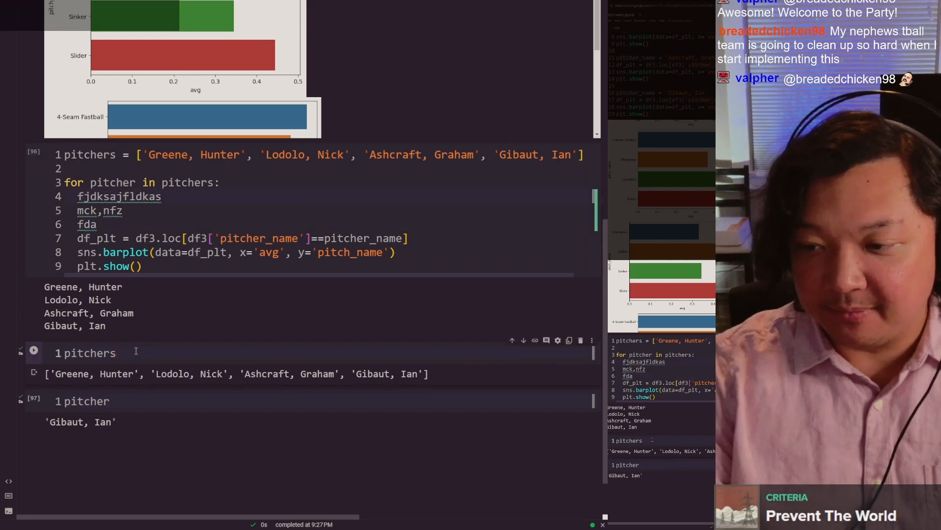
key("Return")
type("fdafdas")
key("Return")
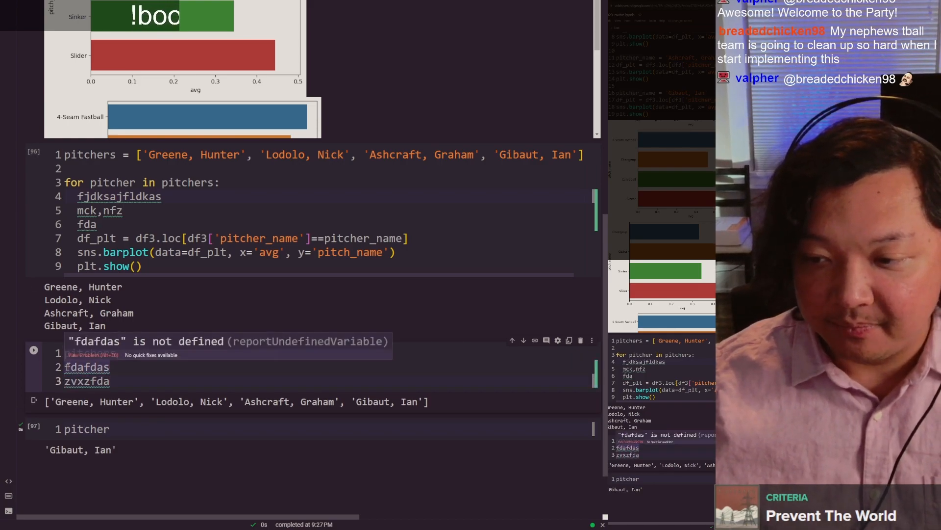
left_click_drag(64, 366, 123, 381)
key("BackSpace")
key("BackSpace")
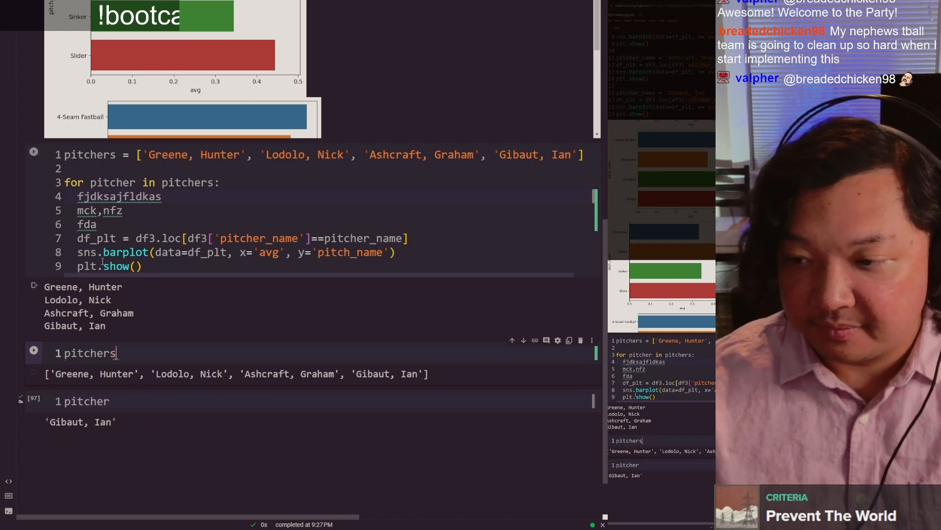
Step: Delete the three placeholder lines from the loop body so the df_plt line directly follows the loop header
left_click_drag(99, 224, 77, 196)
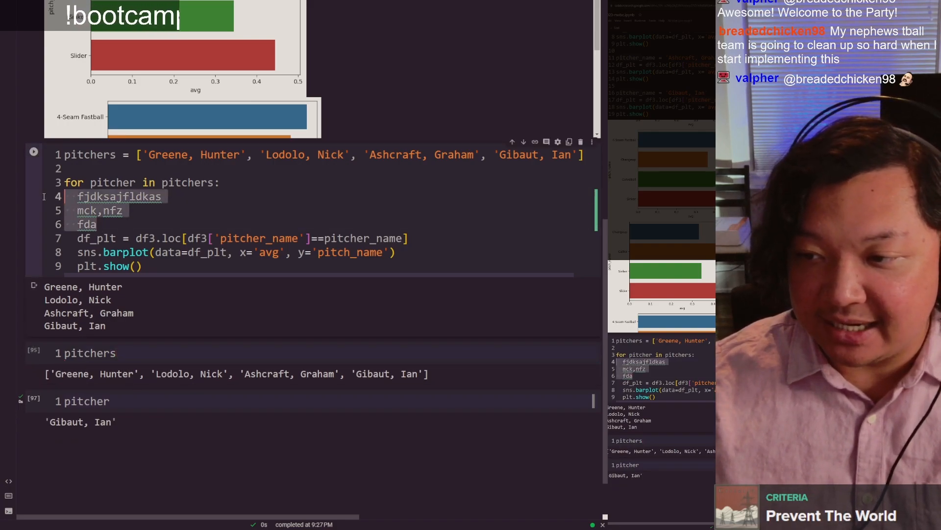
key("BackSpace")
key("BackSpace")
key("BackSpace")
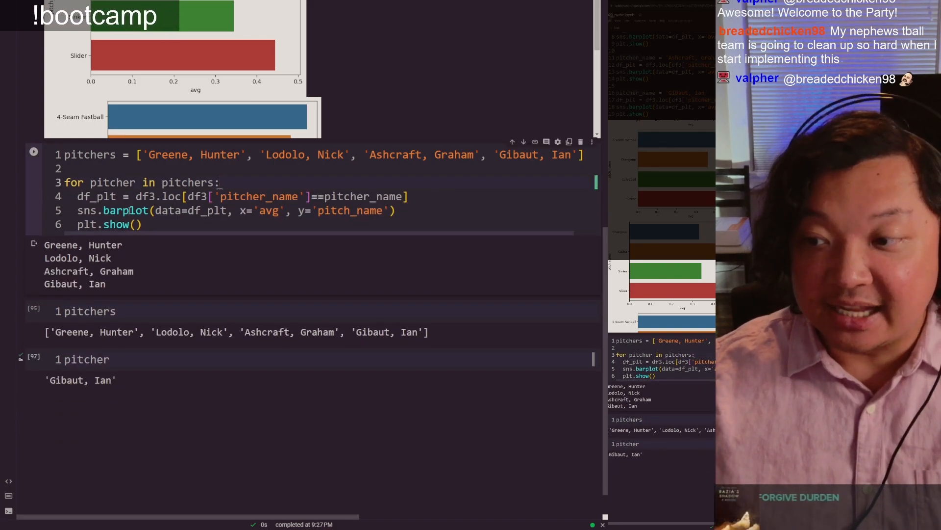
left_click(147, 227)
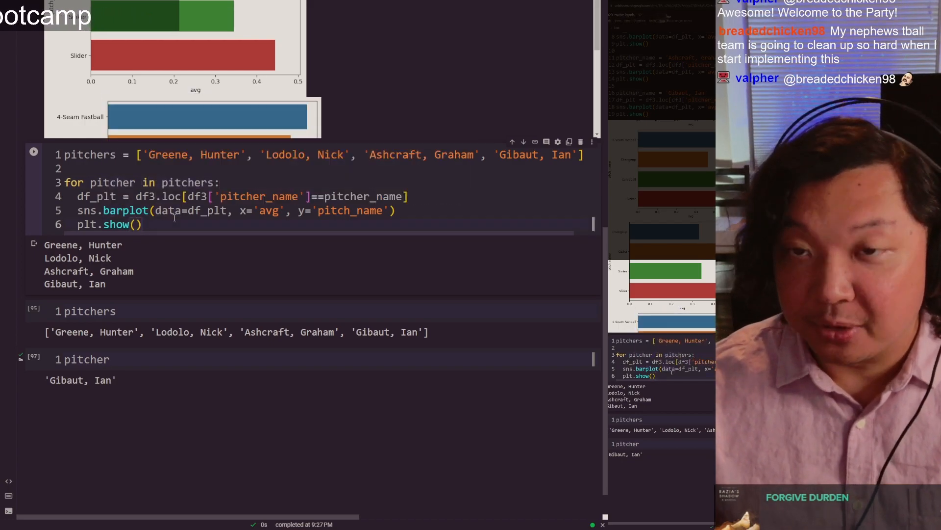
Step: Examine the names in the pitchers list and the loop variable pitcher in the for loop header
scroll(174, 295, "up", 1)
scroll(174, 317, "up", 1)
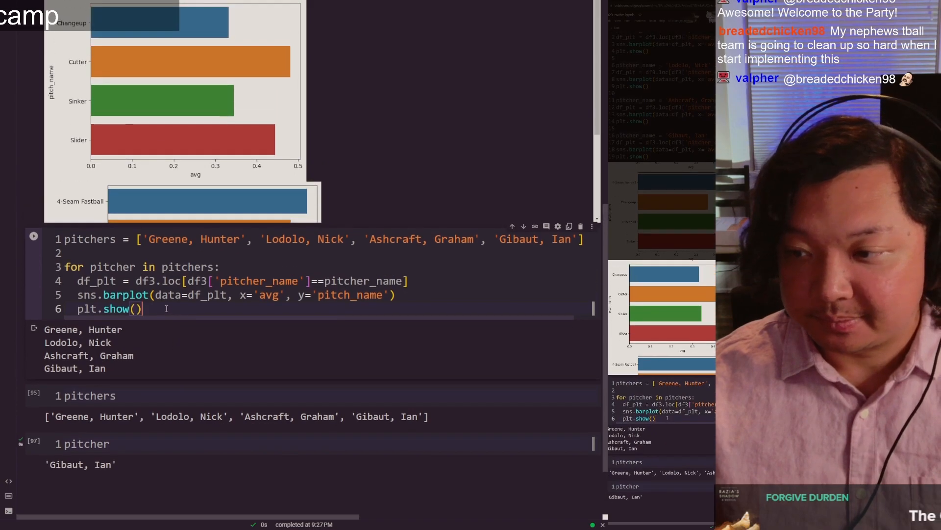
left_click(88, 255)
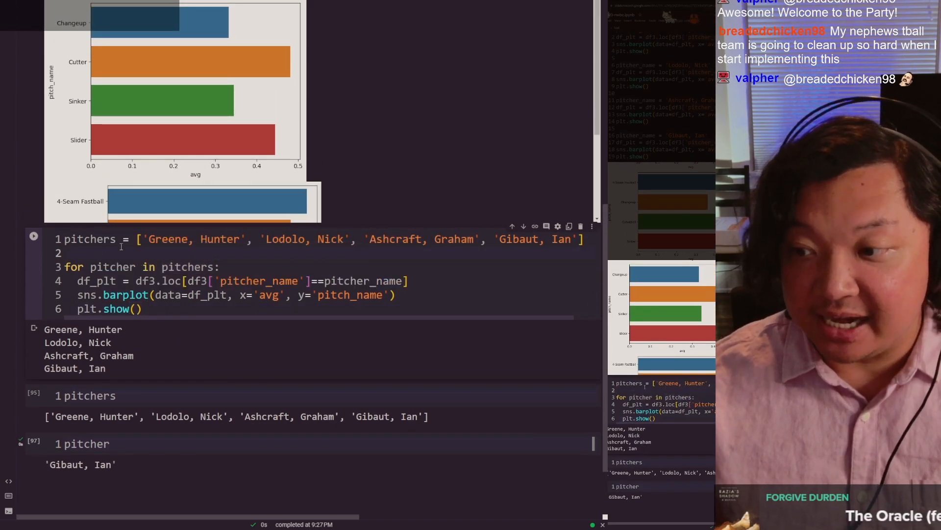
double_click(103, 240)
left_click(103, 240)
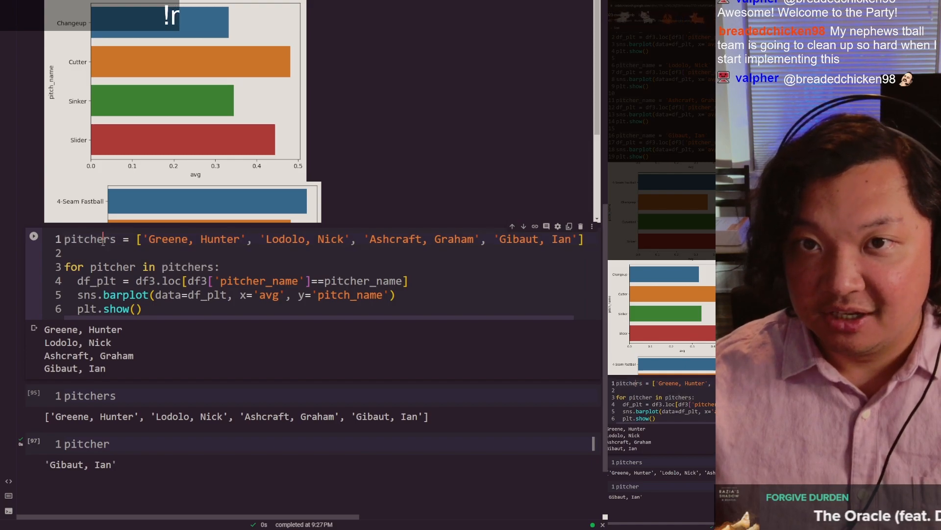
left_click_drag(250, 242, 144, 238)
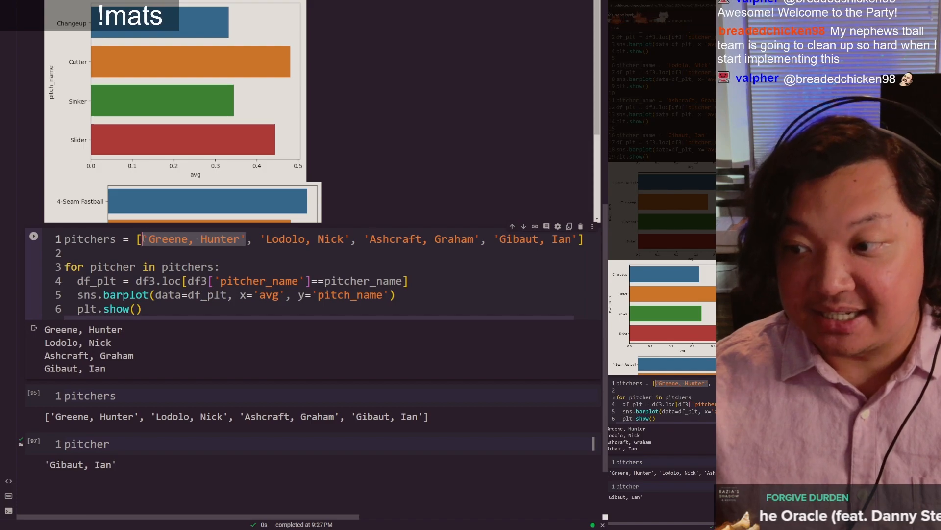
double_click(119, 266)
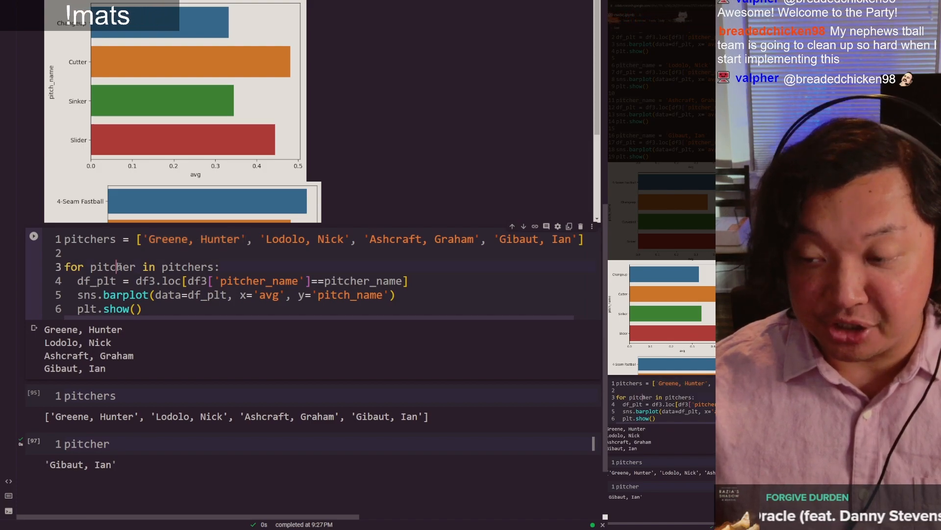
left_click(140, 309)
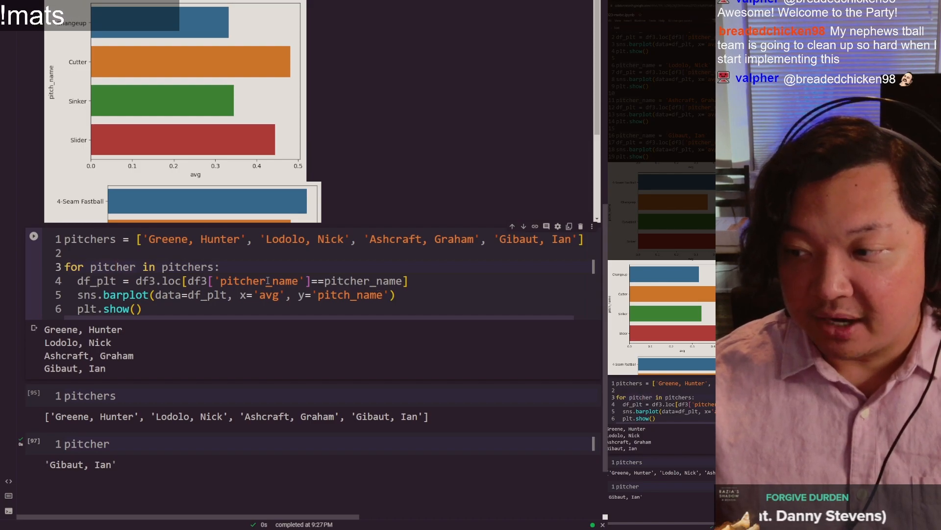
double_click(118, 271)
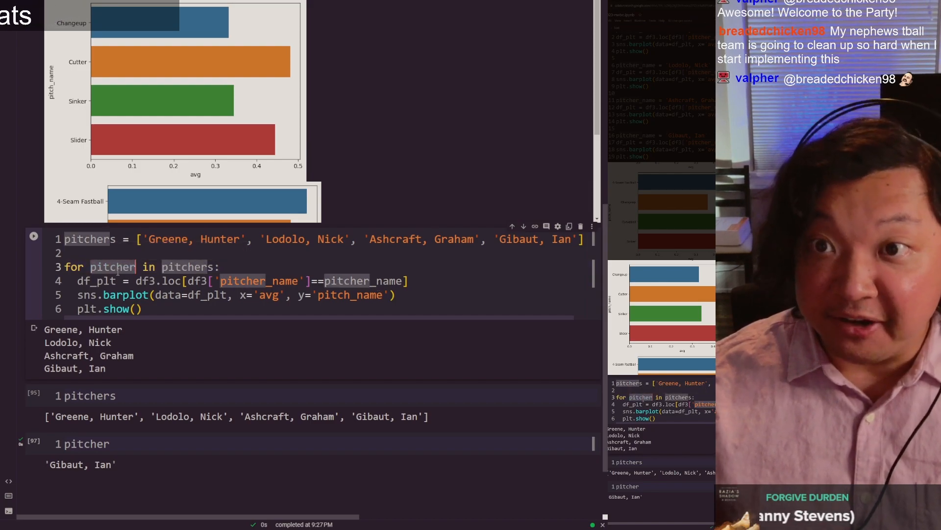
left_click(409, 282)
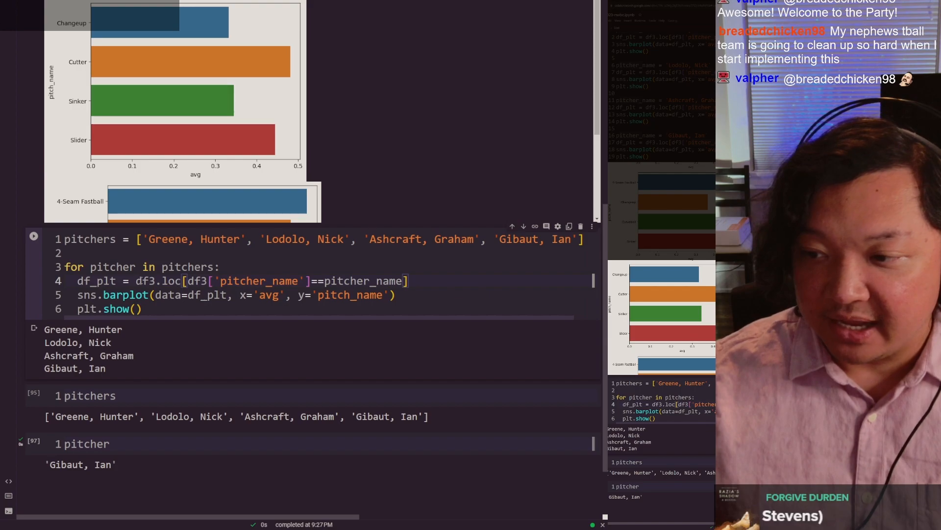
Step: Replace the variable pitcher_name with the loop variable pitcher in the comparison of the df_plt line
left_click_drag(137, 279, 192, 282)
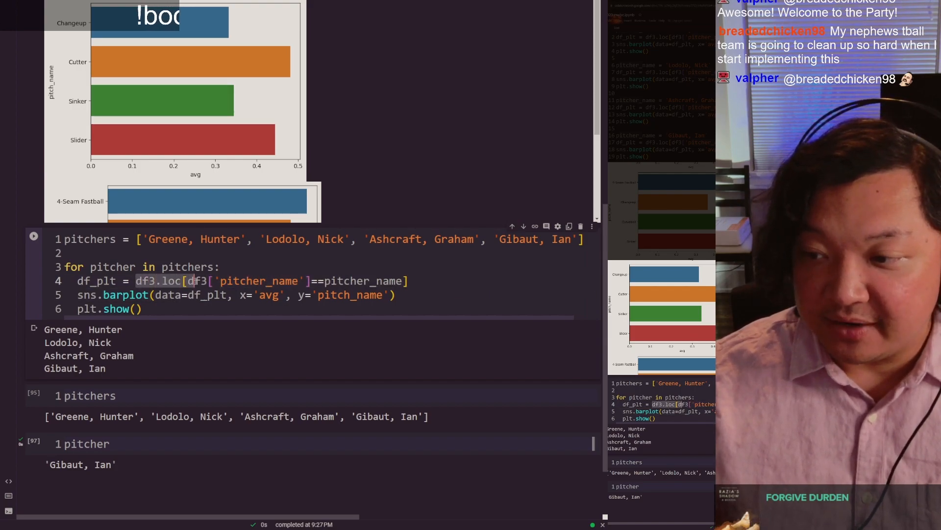
left_click(219, 282)
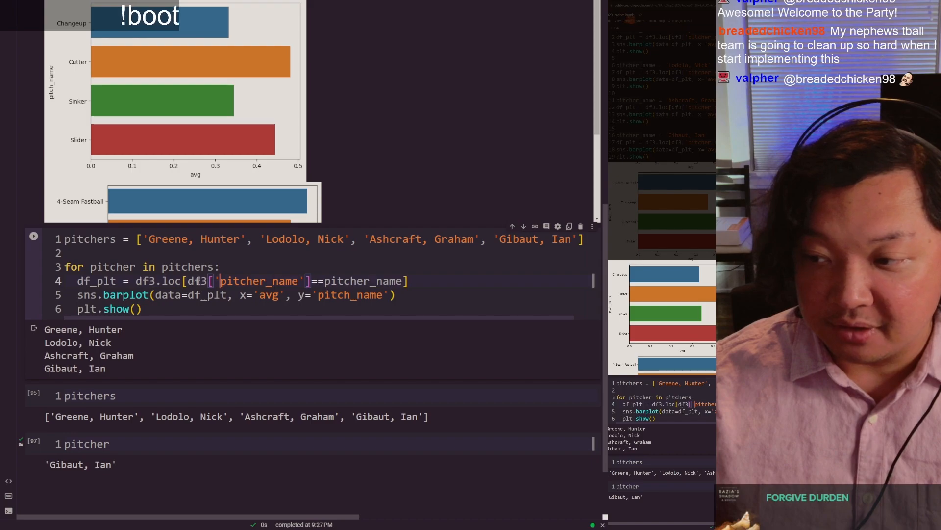
double_click(255, 280)
left_click(357, 280)
double_click(357, 280)
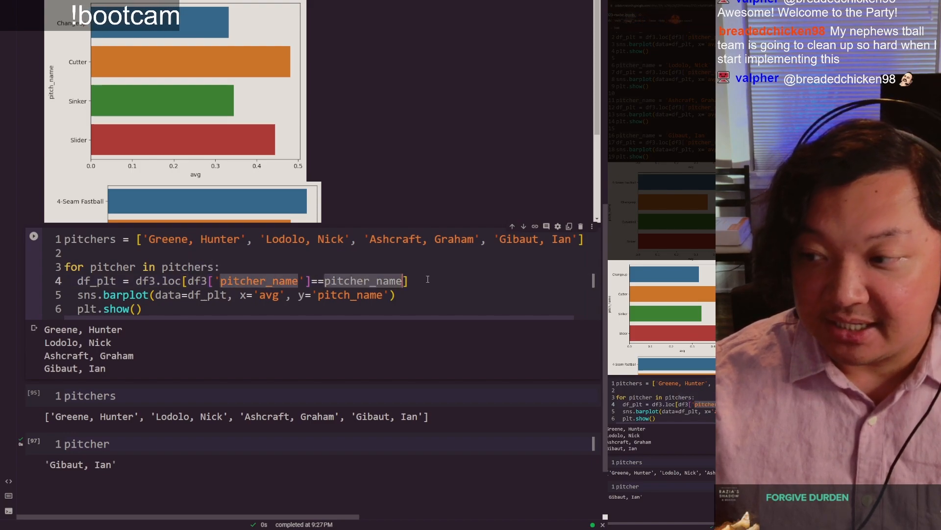
type("pitcher")
left_click(108, 267)
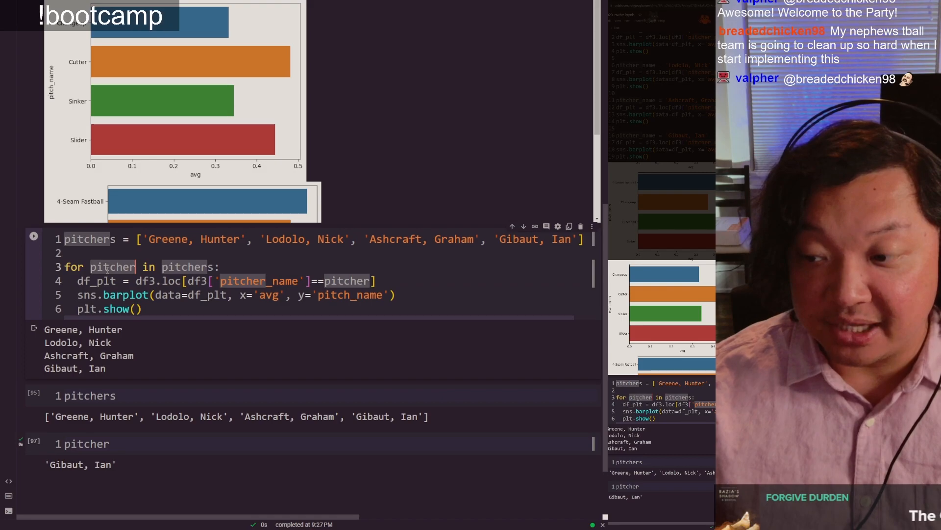
Step: Compare the loop's printed names with the outputs of the separate pitchers and pitcher cells and the variable in the df_plt line
scroll(98, 313, "down", 2)
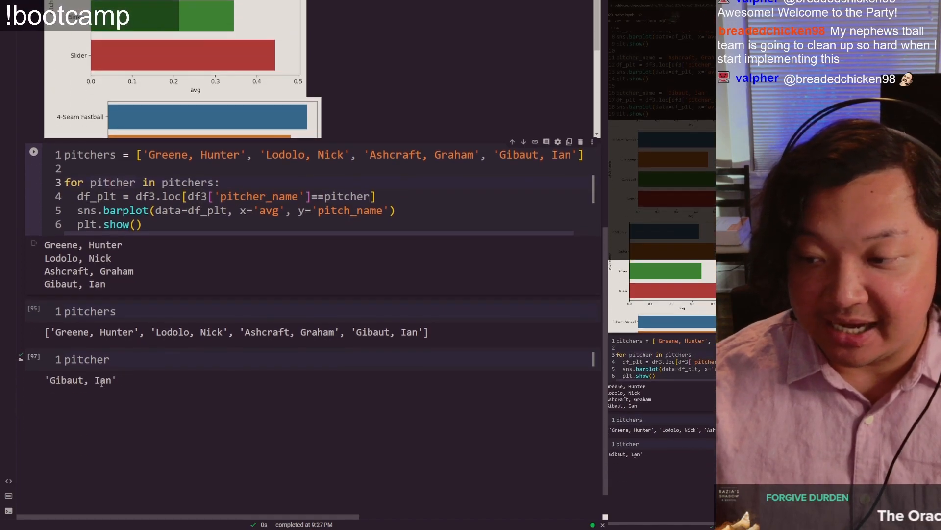
double_click(83, 360)
left_click_drag(102, 287, 45, 284)
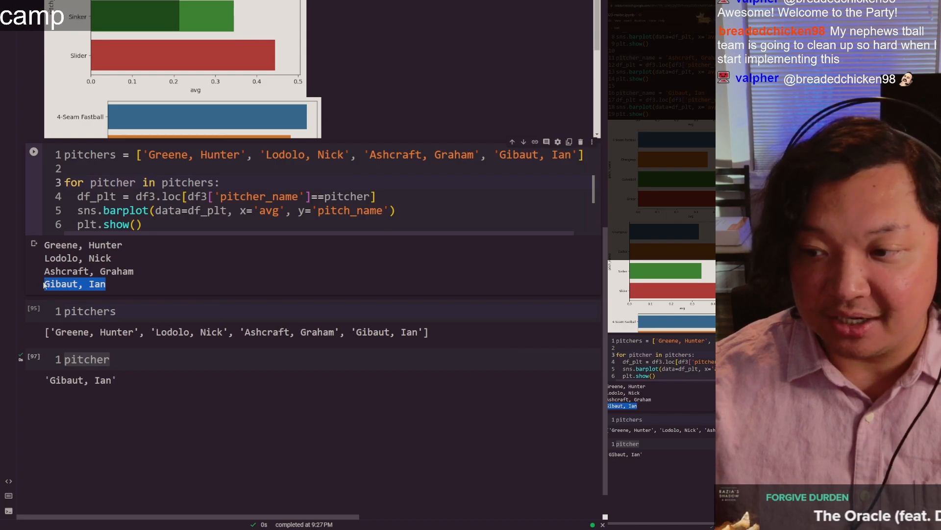
left_click_drag(53, 286, 84, 286)
scroll(125, 345, "up", 1)
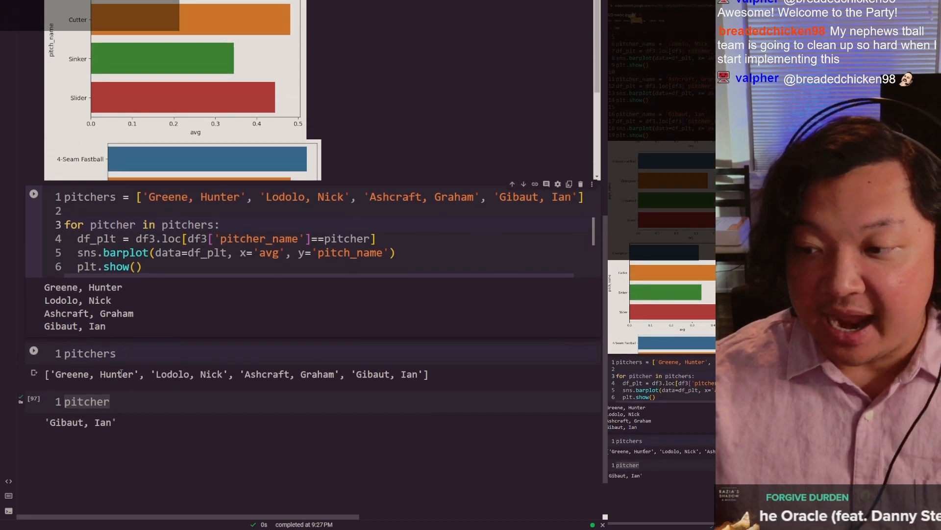
left_click_drag(51, 374, 168, 374)
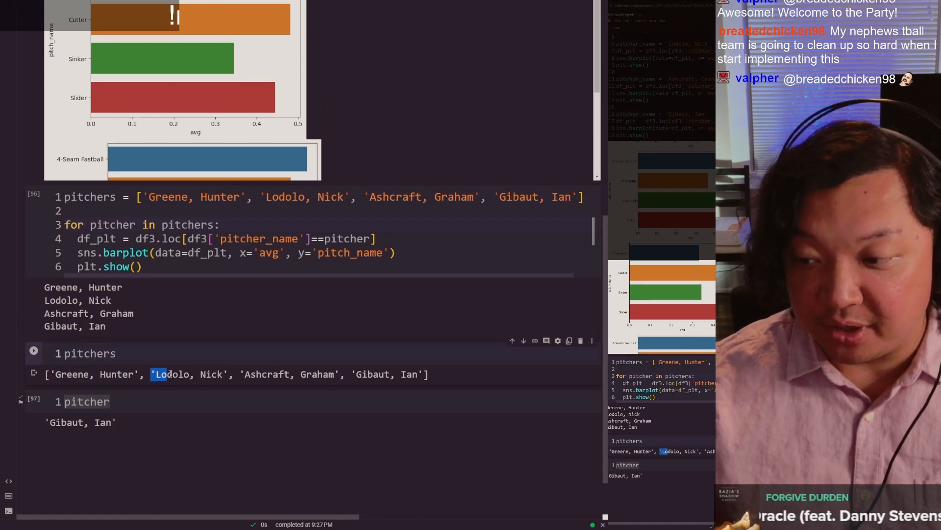
double_click(258, 376)
left_click_drag(362, 376, 396, 376)
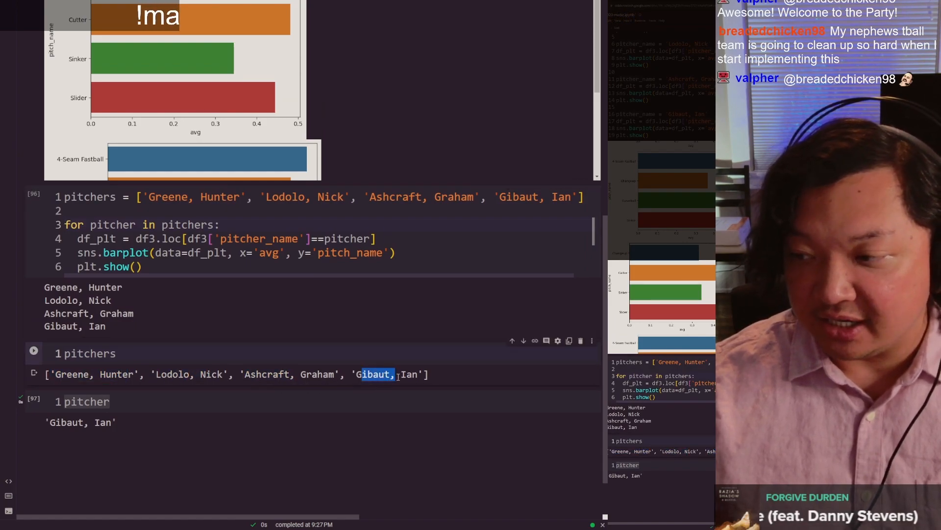
left_click(407, 376)
left_click(309, 232)
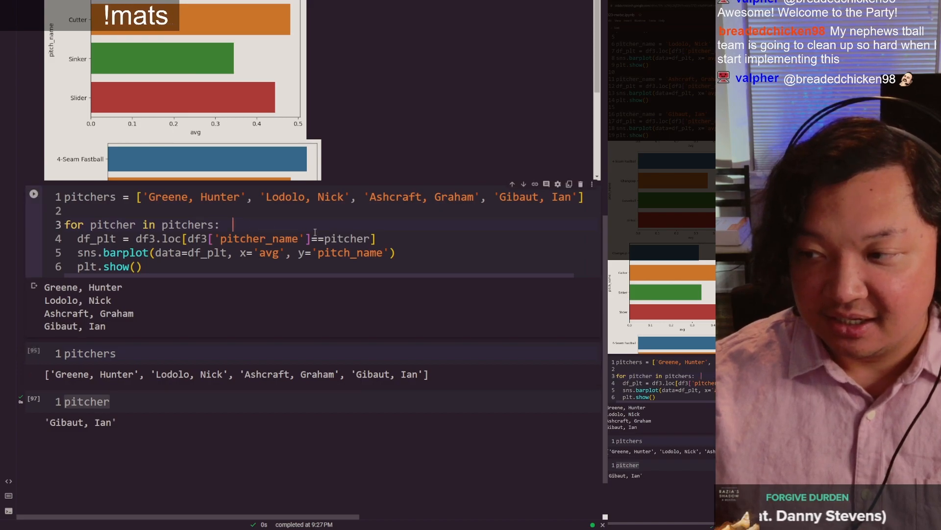
double_click(346, 240)
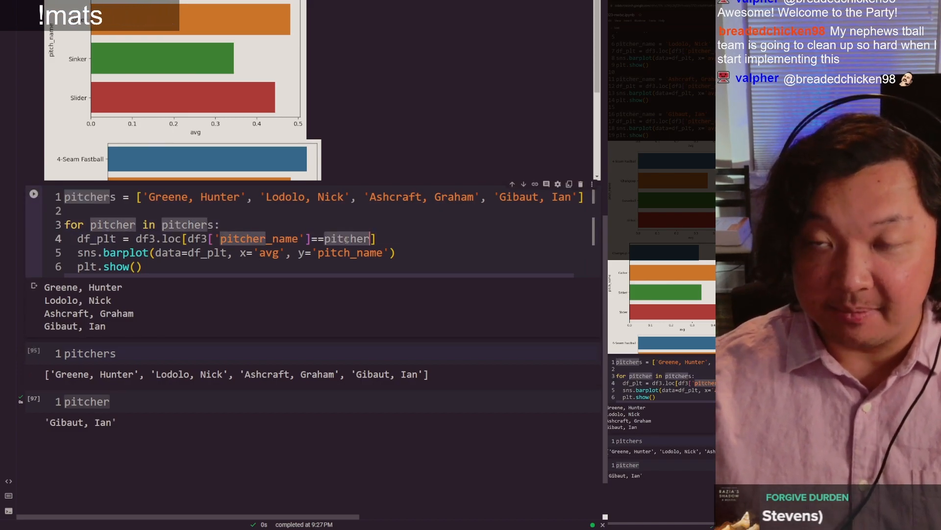
Step: Insert an indented print(pitcher) line directly below the for loop header, above the df_plt line
left_click(165, 268)
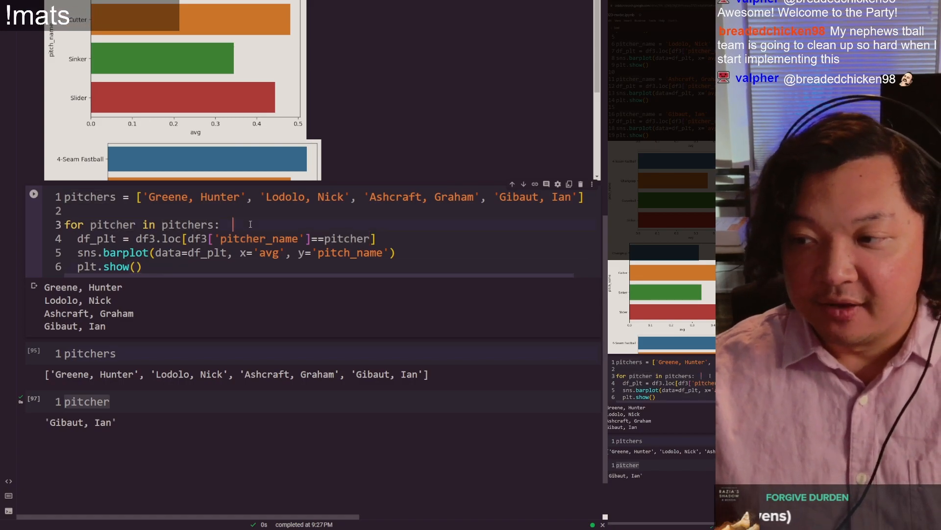
key("Return")
type("print")
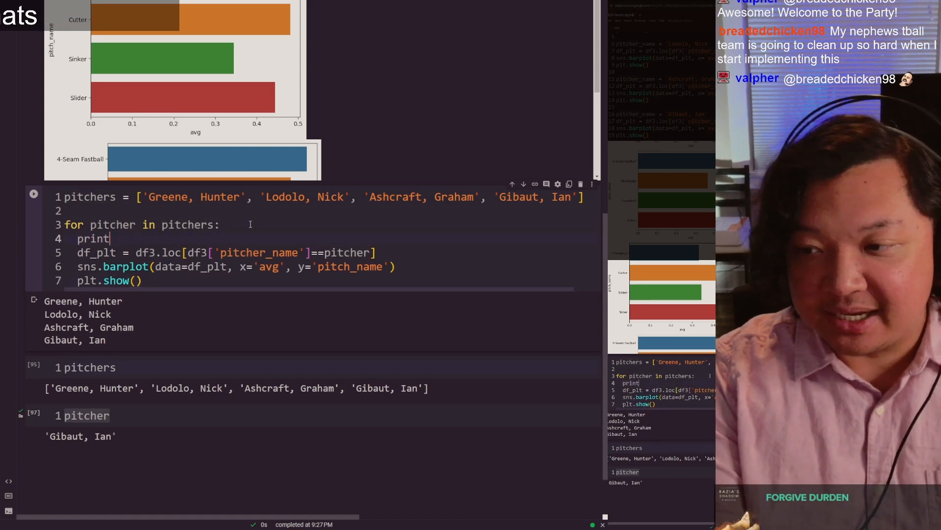
type("(")
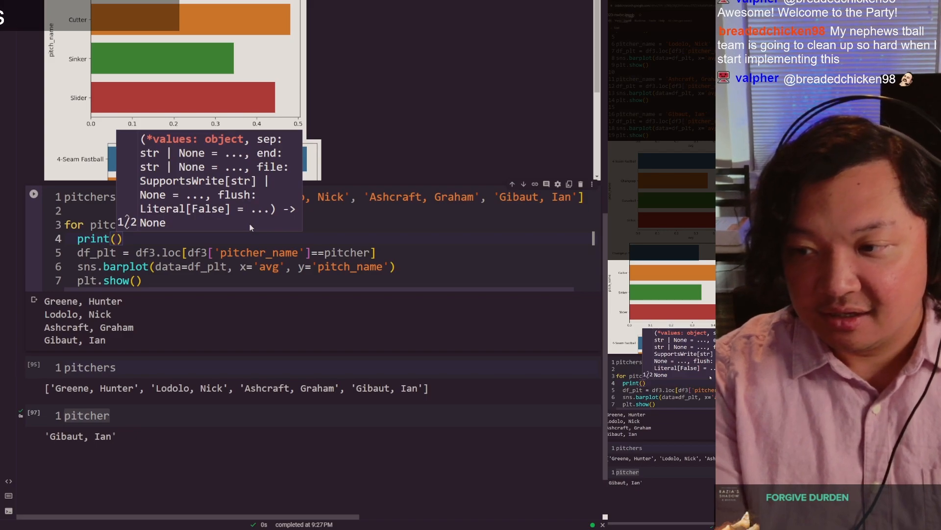
type("pitcher")
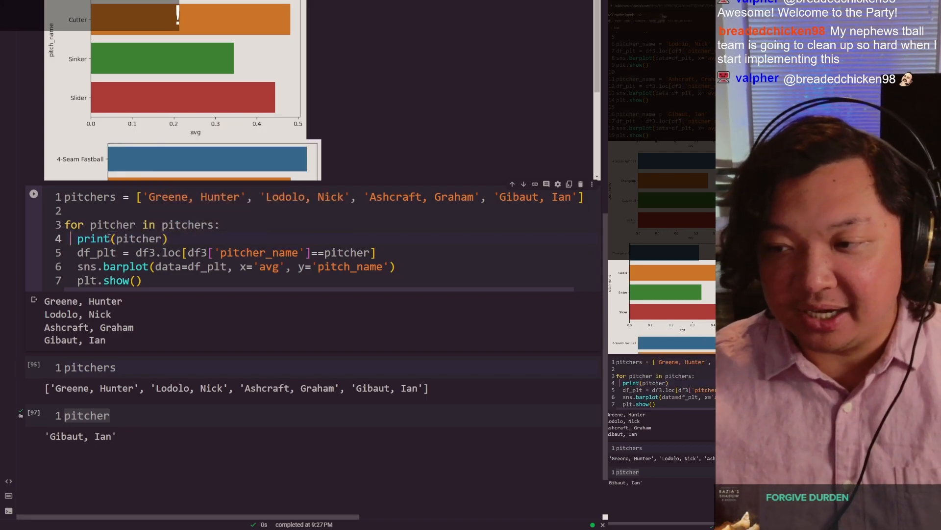
left_click(174, 239)
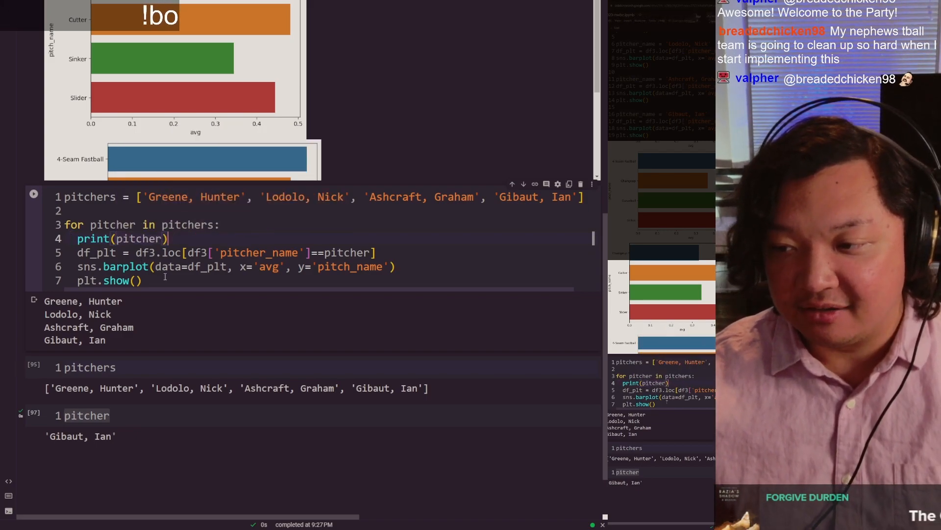
Step: Examine the earlier printed names, the loop variable and the filter and plotting lines in the loop body
left_click_drag(118, 347, 49, 303)
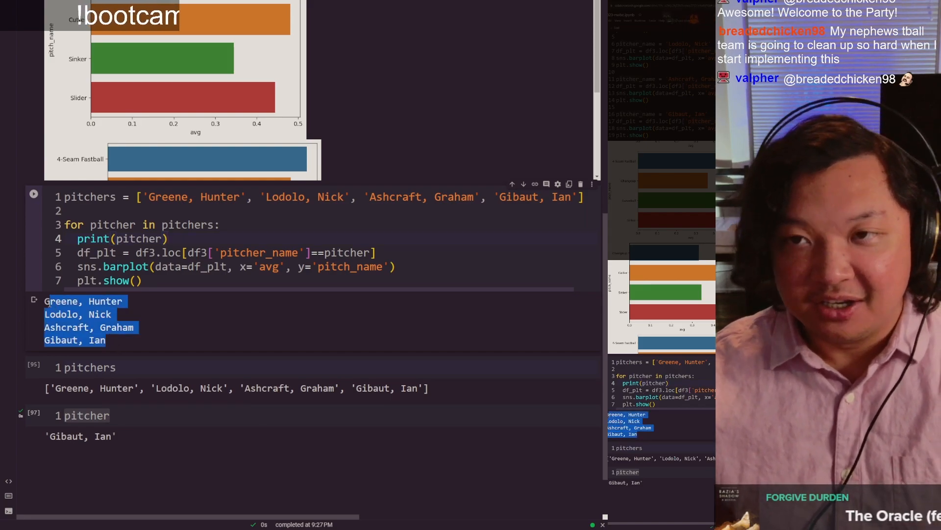
left_click_drag(173, 242, 183, 284)
left_click(183, 284)
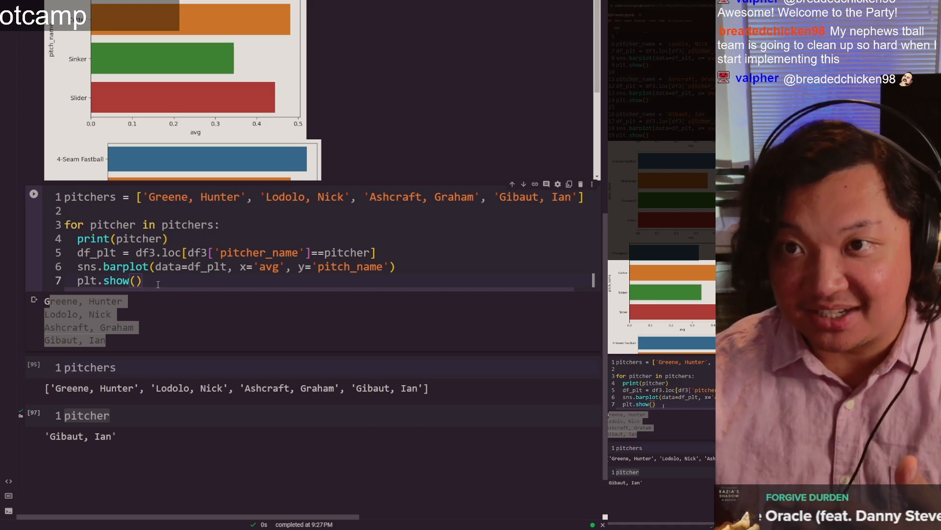
double_click(121, 225)
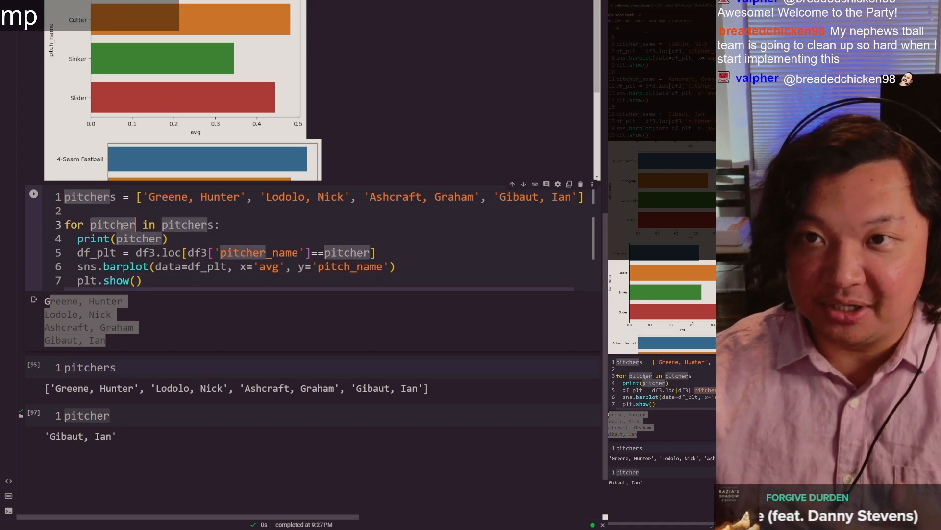
left_click(121, 225)
left_click(176, 239)
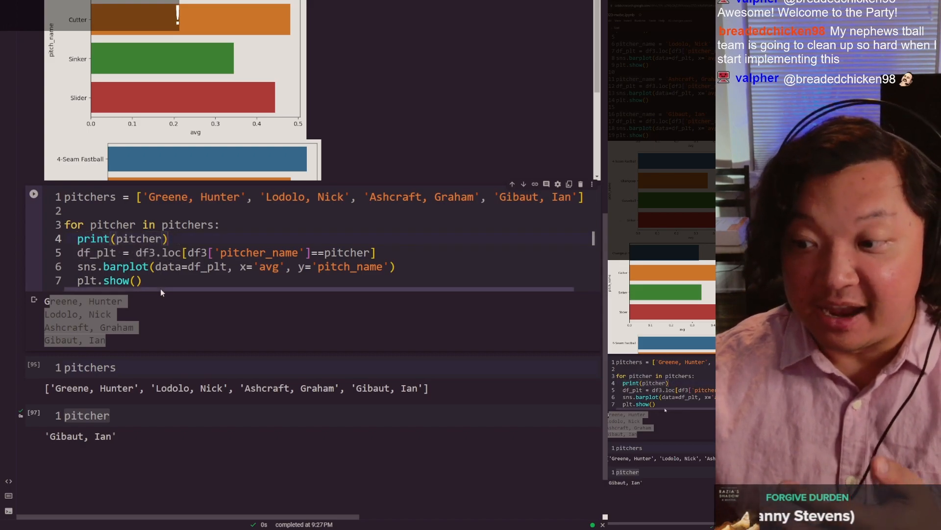
left_click_drag(147, 280, 77, 253)
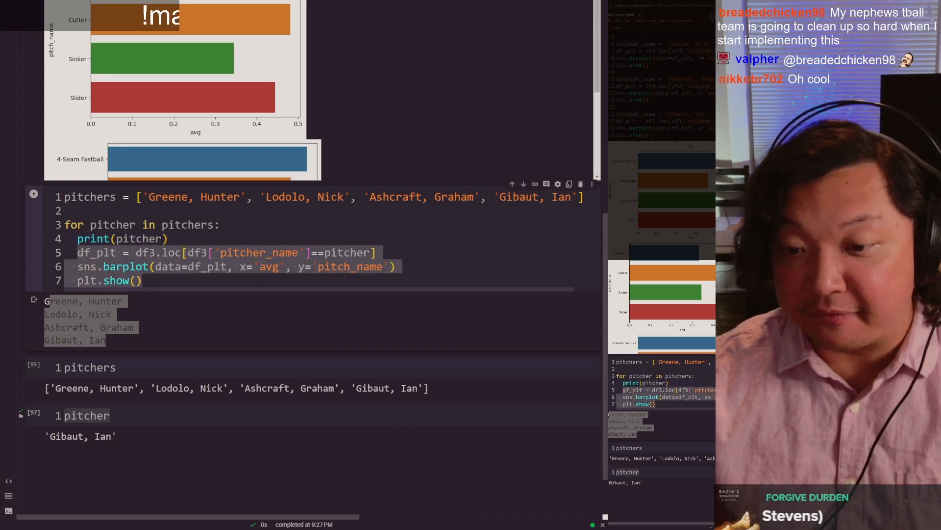
left_click(351, 253)
left_click(292, 221)
left_click(182, 331)
left_click(254, 212)
Step: Run the loop cell and look through the bar charts for the pitchers in the list
key("ctrl+Return")
scroll(259, 177, "down", 3)
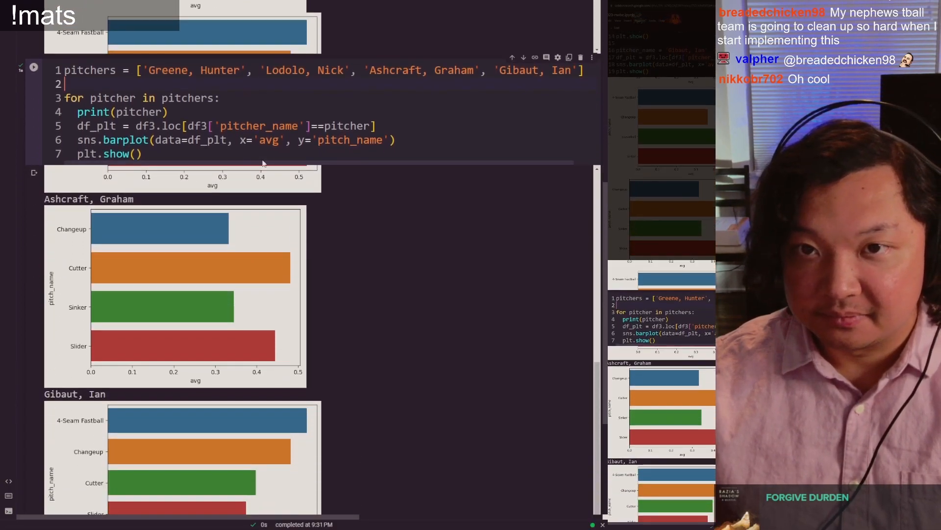
scroll(259, 176, "down", 4)
scroll(272, 275, "up", 7)
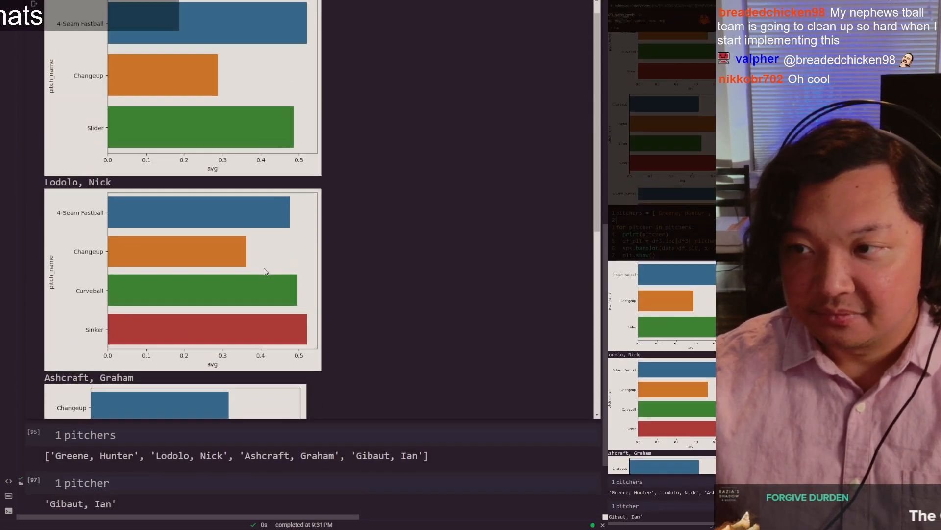
scroll(263, 270, "up", 2)
scroll(227, 195, "up", 1)
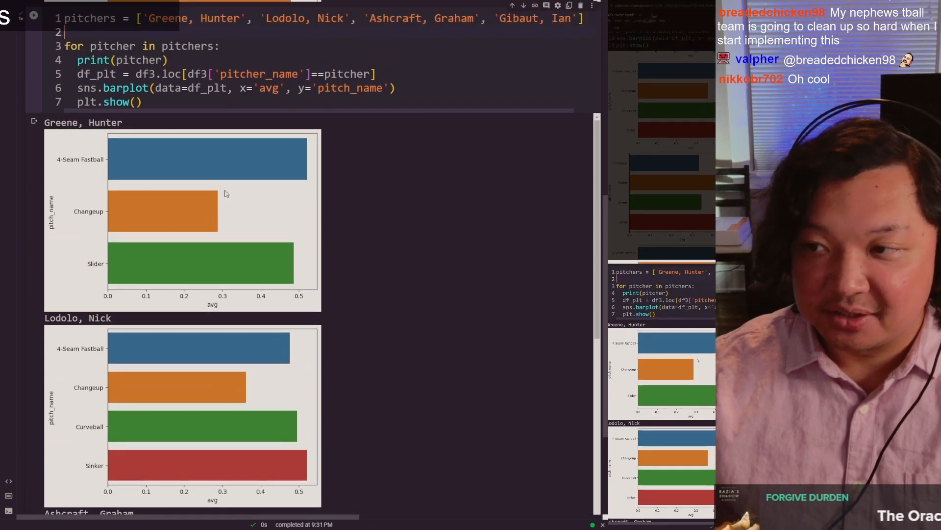
scroll(147, 135, "up", 1)
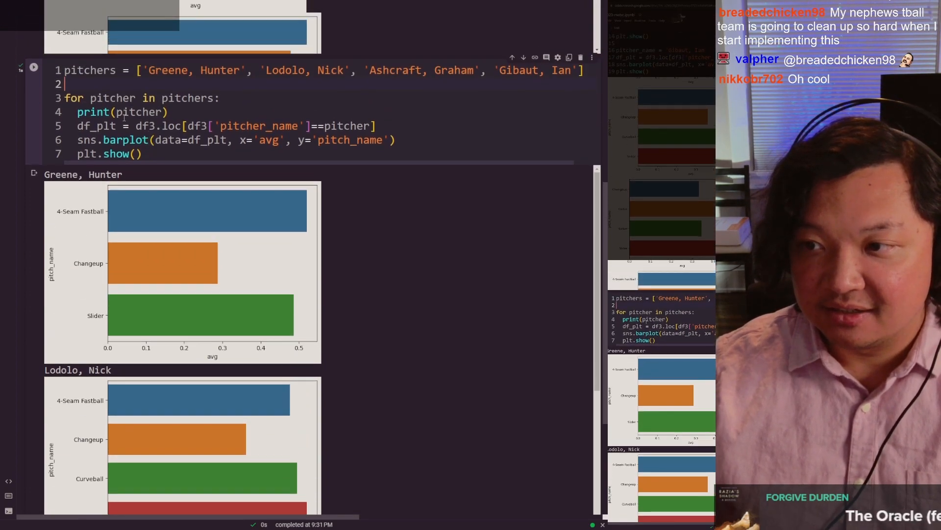
double_click(77, 70)
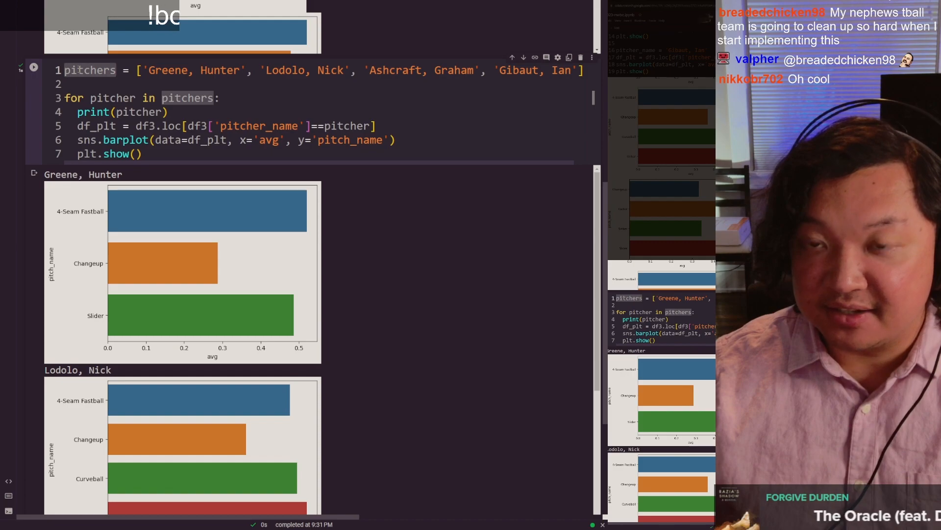
left_click(278, 86)
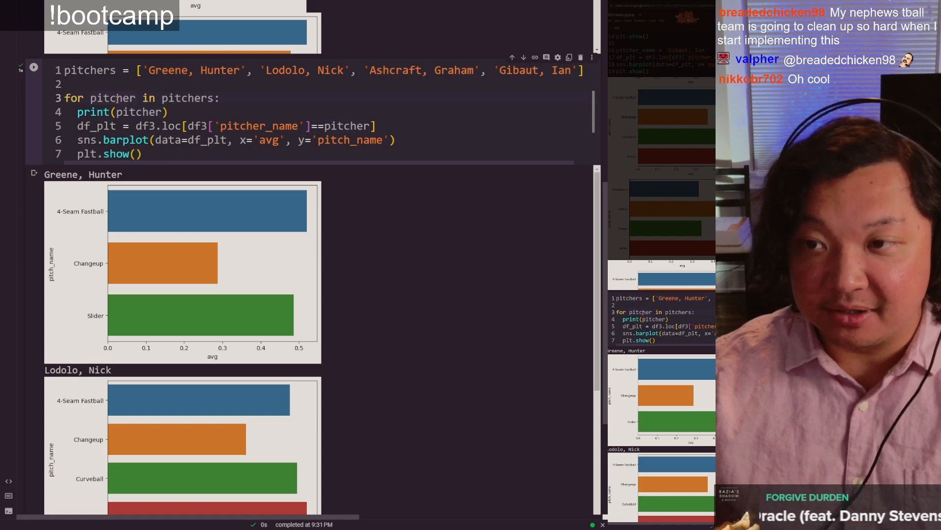
Step: Examine the print(pitcher) line, the first pitcher name in the loop's output and the filter and plotting lines below it
key("Up")
key("End")
left_click(200, 110)
left_click_drag(200, 109, 85, 112)
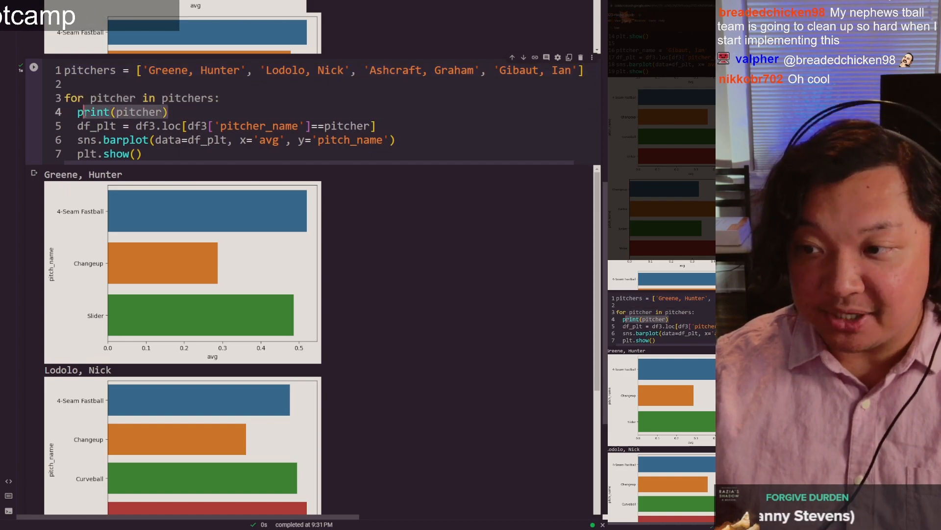
left_click(84, 112)
left_click_drag(128, 181, 64, 170)
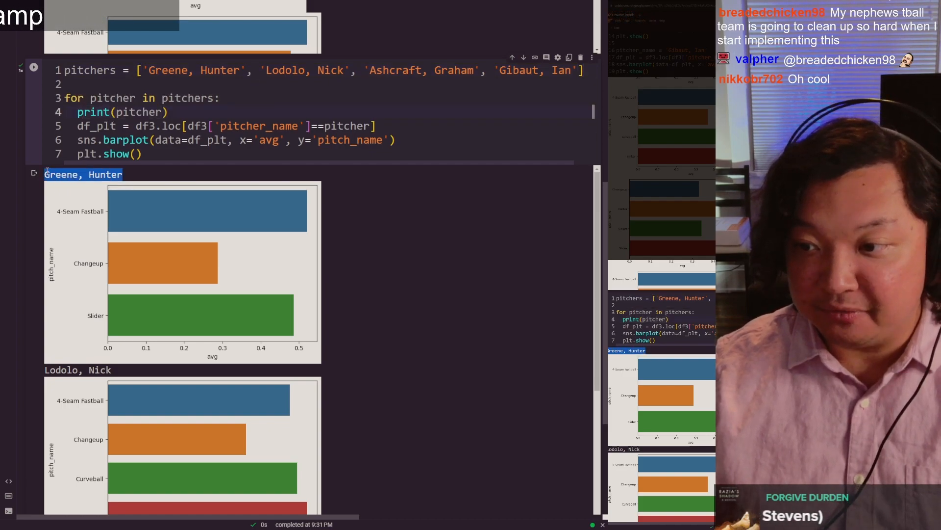
left_click(146, 181)
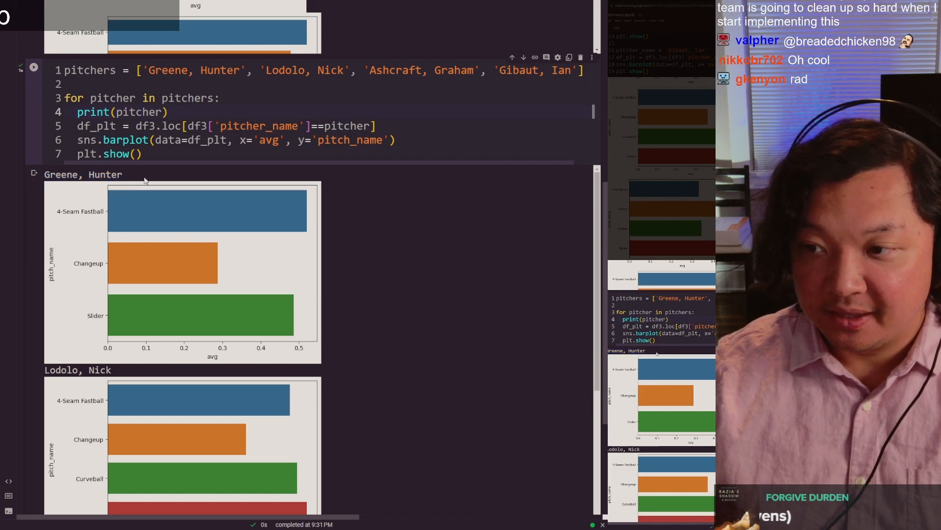
left_click_drag(77, 127, 142, 154)
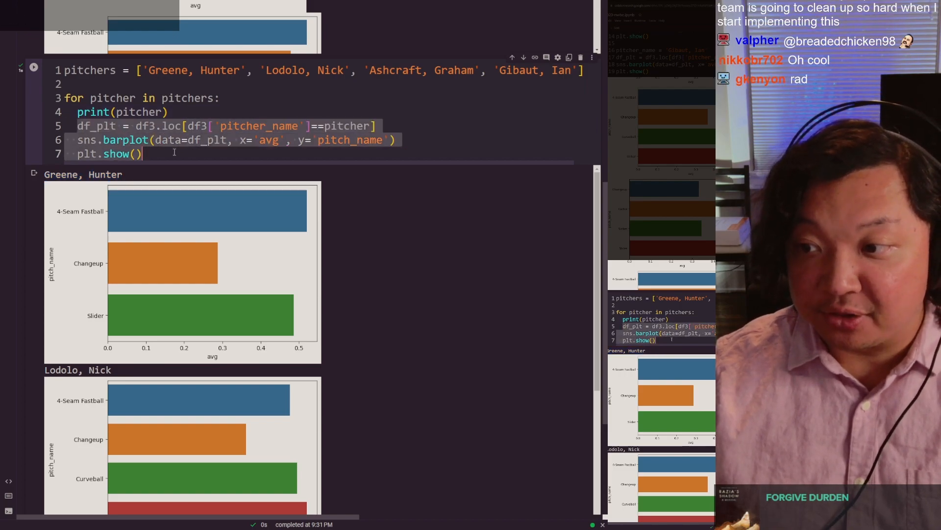
Step: Review the earlier cell that repeats the df_plt, sns.barplot and plt.show() lines for each of the four pitchers
scroll(29, 113, "up", 5)
scroll(29, 112, "up", 5)
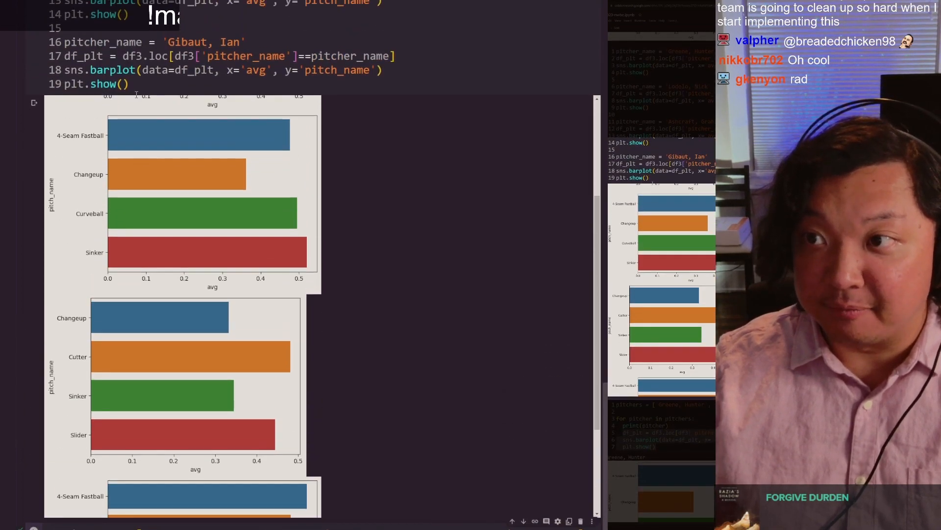
left_click_drag(130, 83, 58, 55)
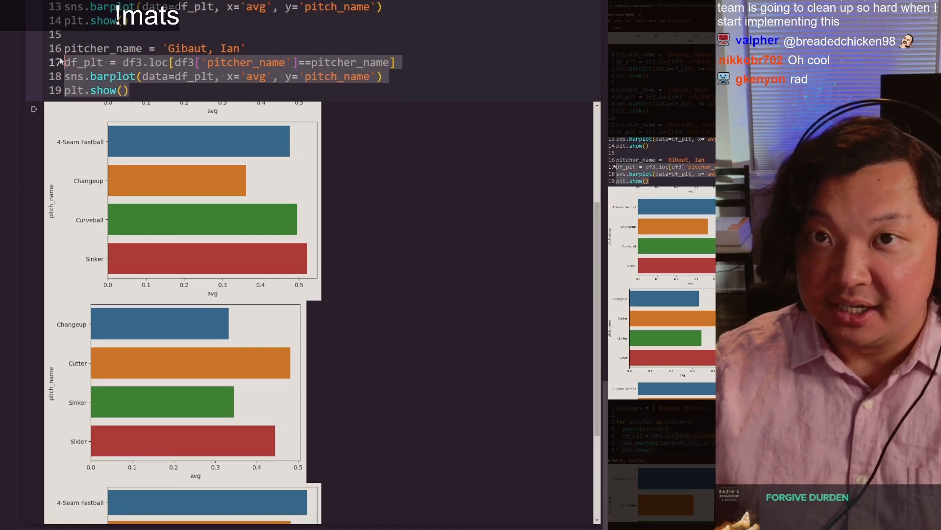
scroll(136, 183, "up", 6)
left_click(136, 176)
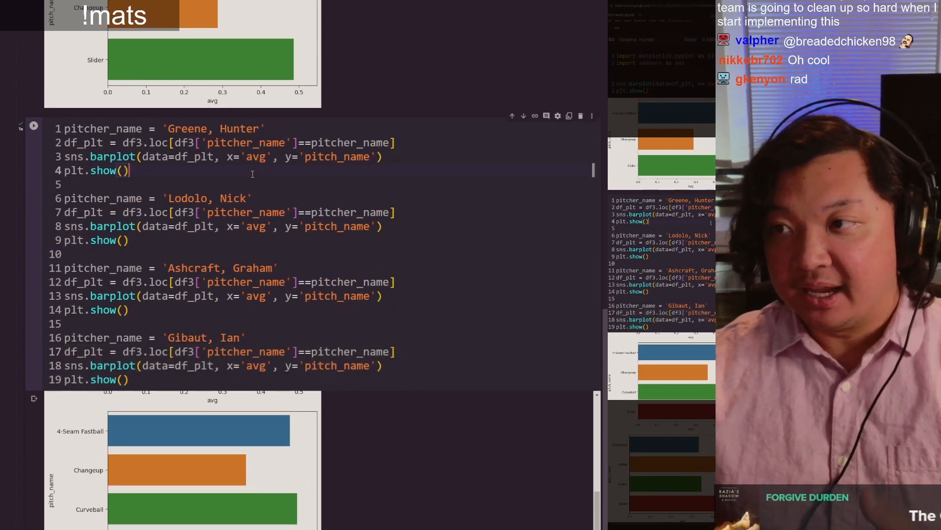
scroll(210, 122, "down", 5)
left_click_drag(210, 121, 7, 96)
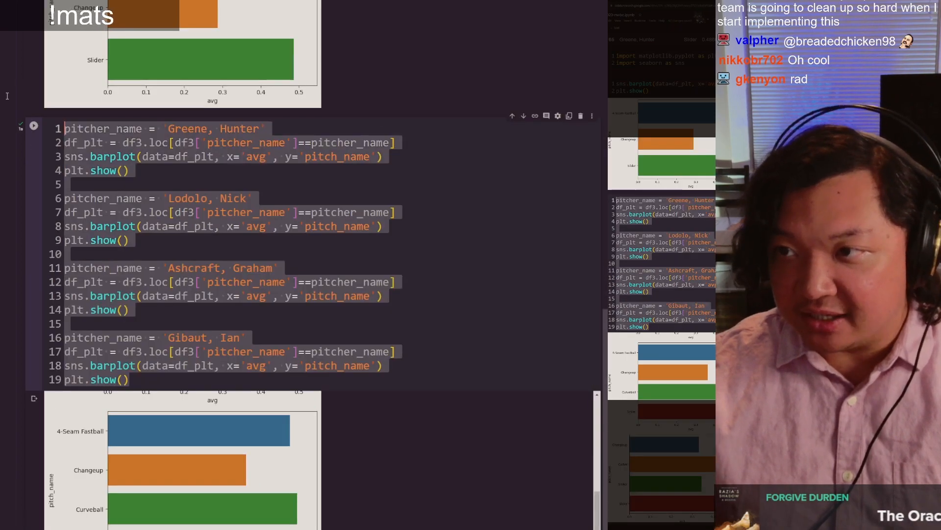
left_click(216, 180)
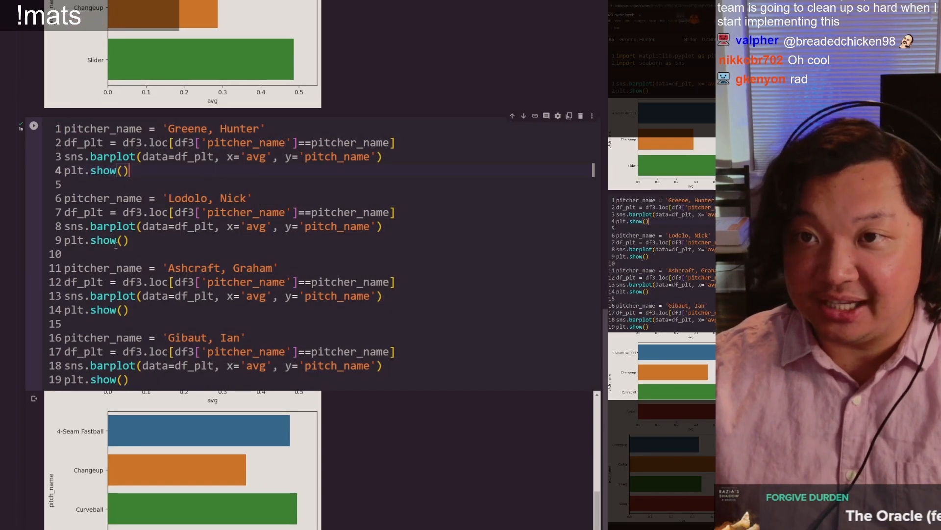
Step: Compare the for loop cell with the last blocks of the repeated plotting code and check the loop variable pitcher
scroll(48, 30, "down", 5)
scroll(39, 30, "down", 8)
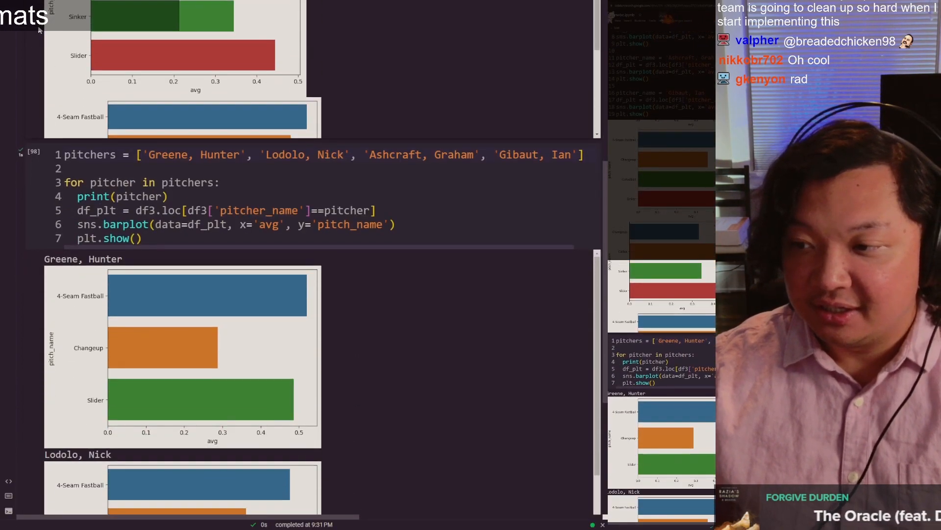
left_click_drag(151, 238, 55, 184)
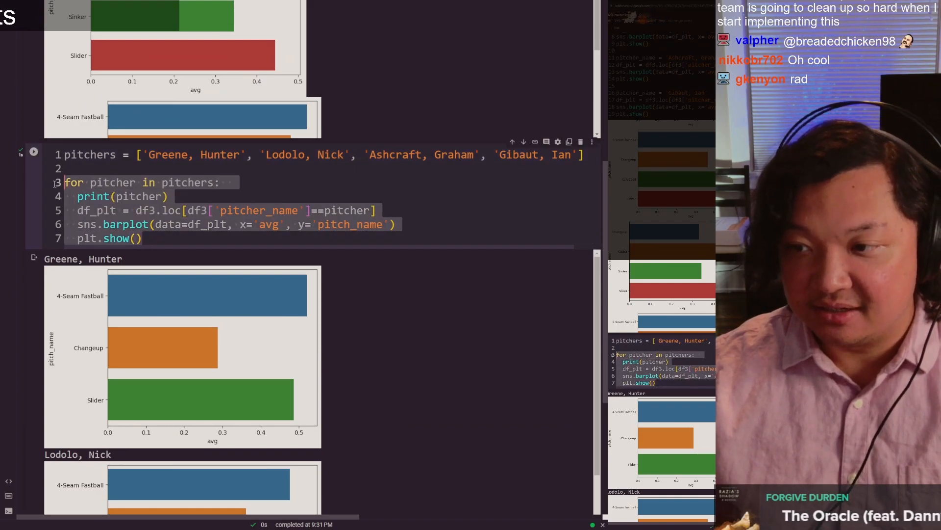
left_click(229, 165)
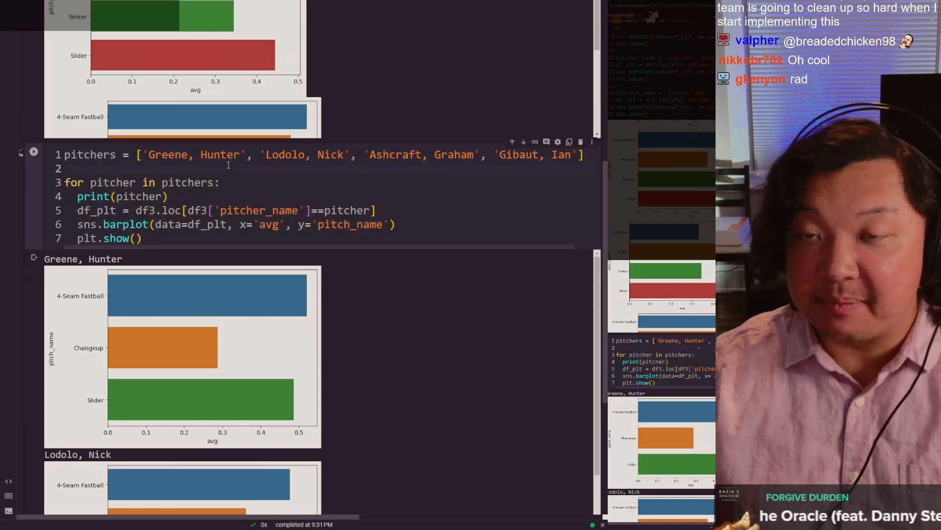
scroll(229, 165, "up", 10)
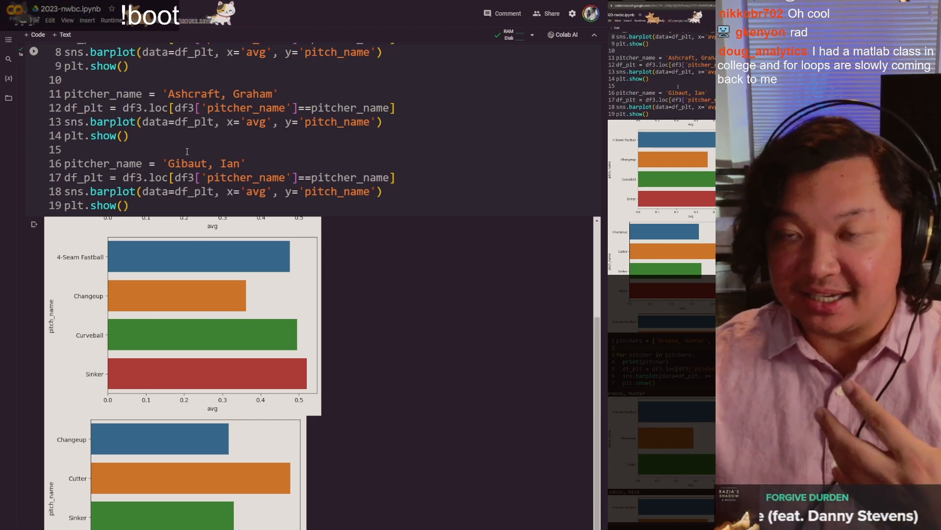
left_click_drag(170, 147, 136, 115)
left_click(135, 115)
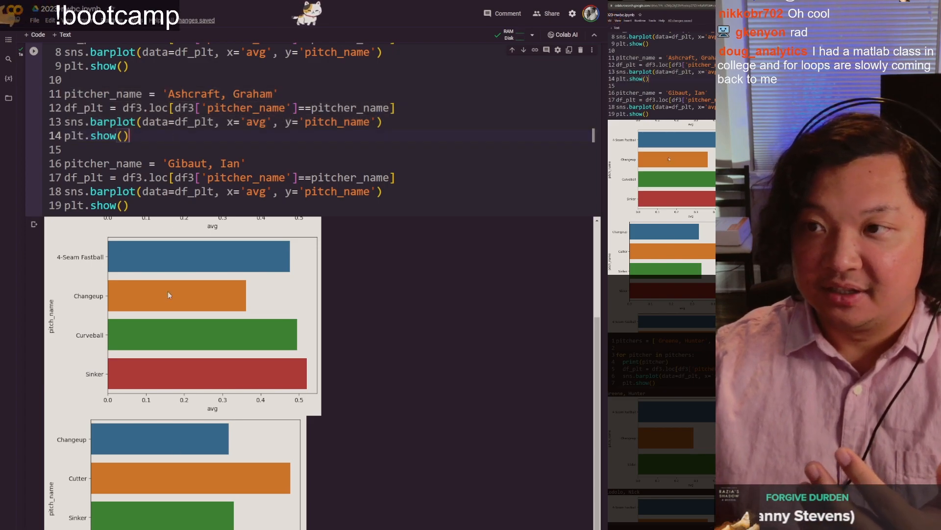
scroll(169, 255, "down", 10)
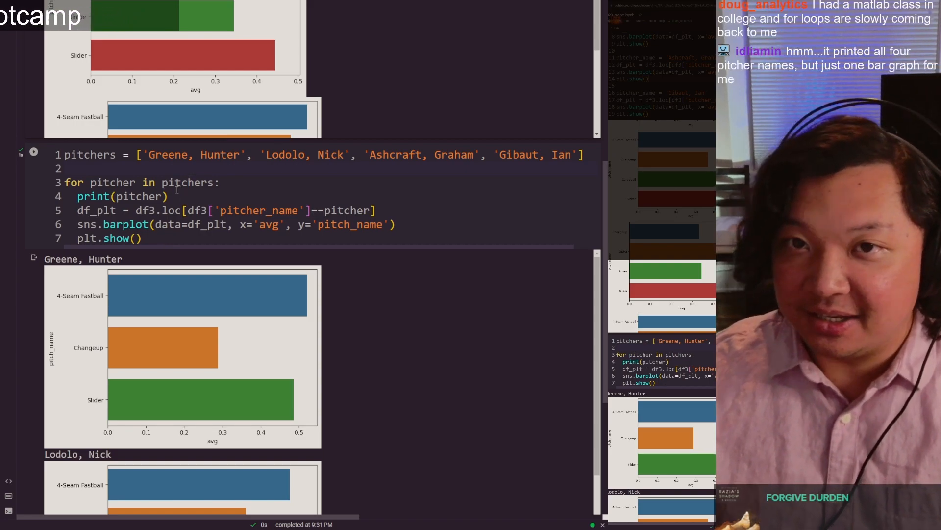
double_click(114, 182)
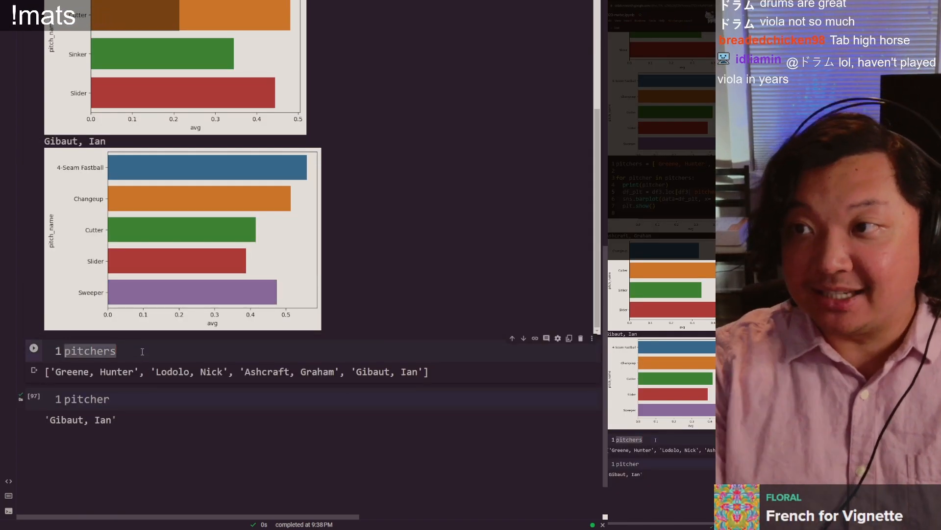
Step: Replace the code of the standalone pitchers cell with df3, run it and view the whole dataframe
type("df3")
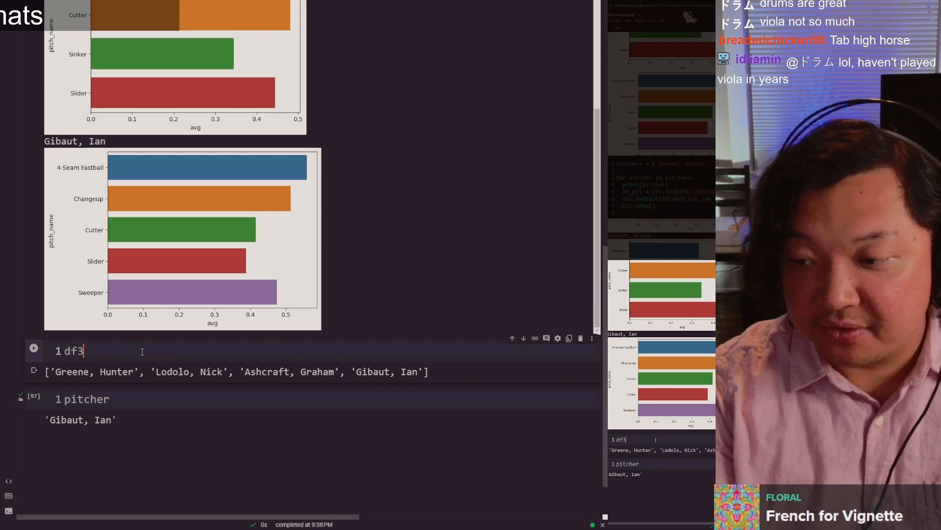
key("shift+Return")
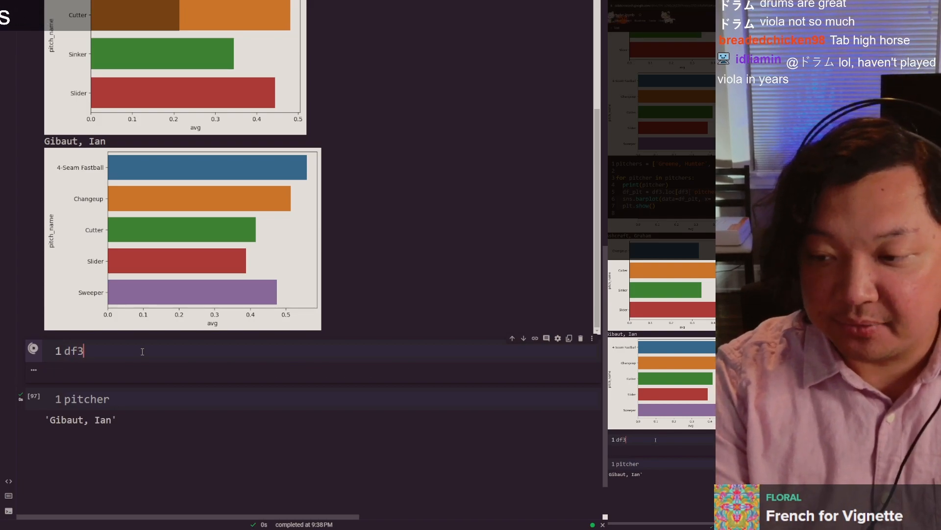
scroll(142, 353, "down", 3)
scroll(139, 355, "down", 2)
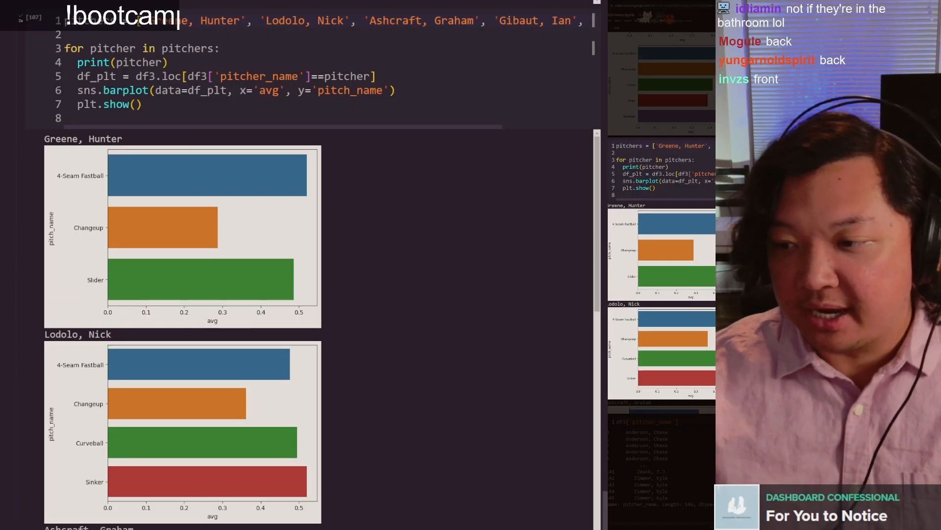
scroll(264, 316, "down", 5)
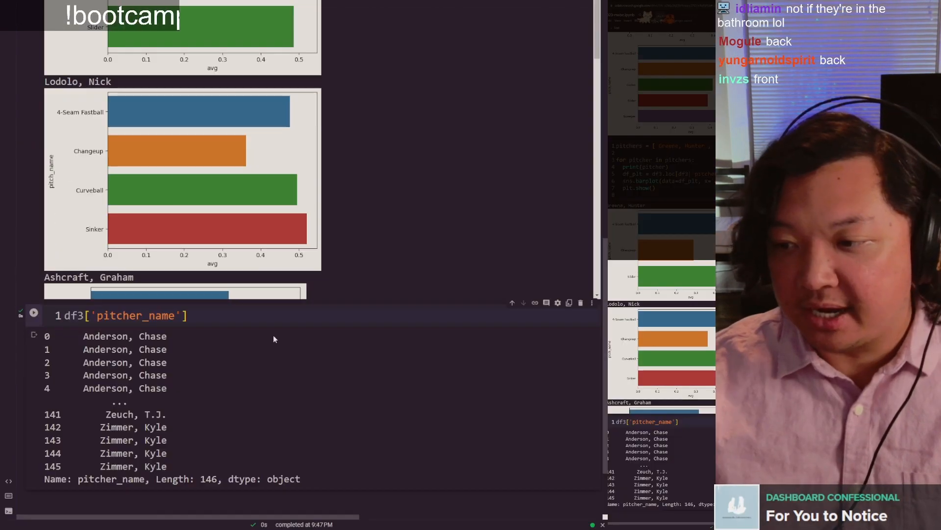
Step: Append .unique() to the df3['pitcher_name'] expression and run the cell to list every distinct pitcher
scroll(264, 316, "down", 3)
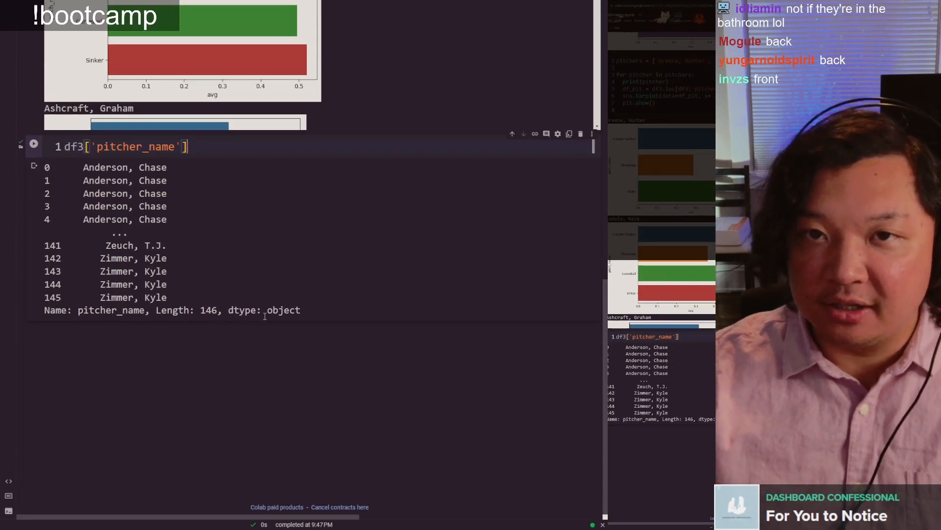
type(".unique()")
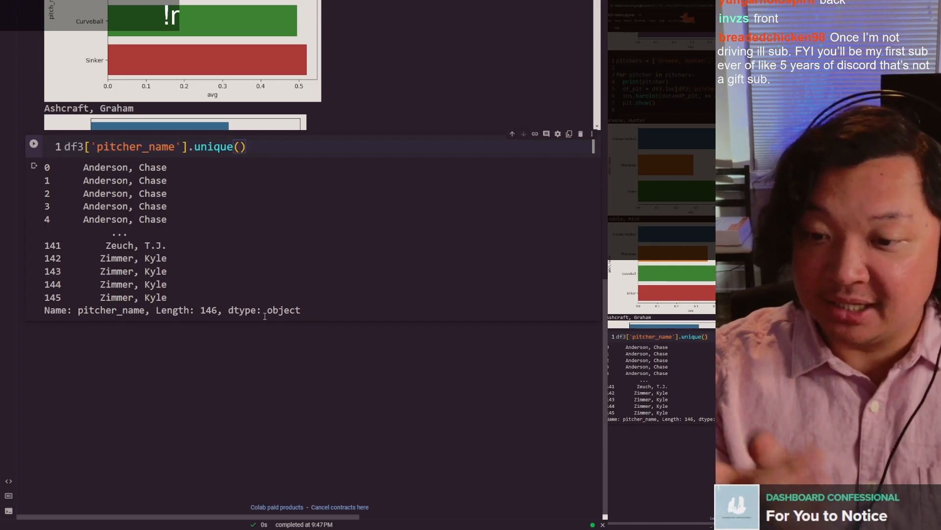
key("ctrl+Return")
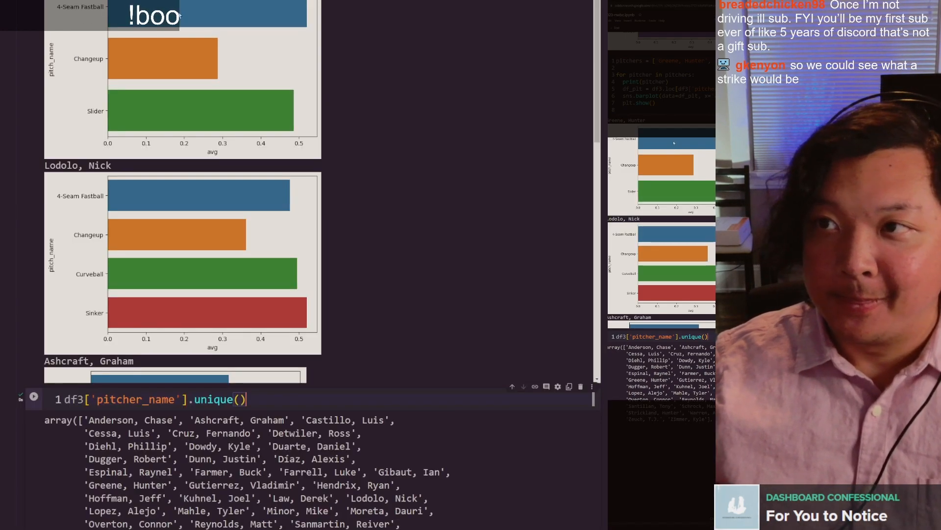
Step: Copy the pitchers list and for loop code into the cell below the df3['pitcher_name'].unique() line, separated by a blank line
left_click(156, 187)
key("ctrl+a")
key("ctrl+c")
left_click(157, 188)
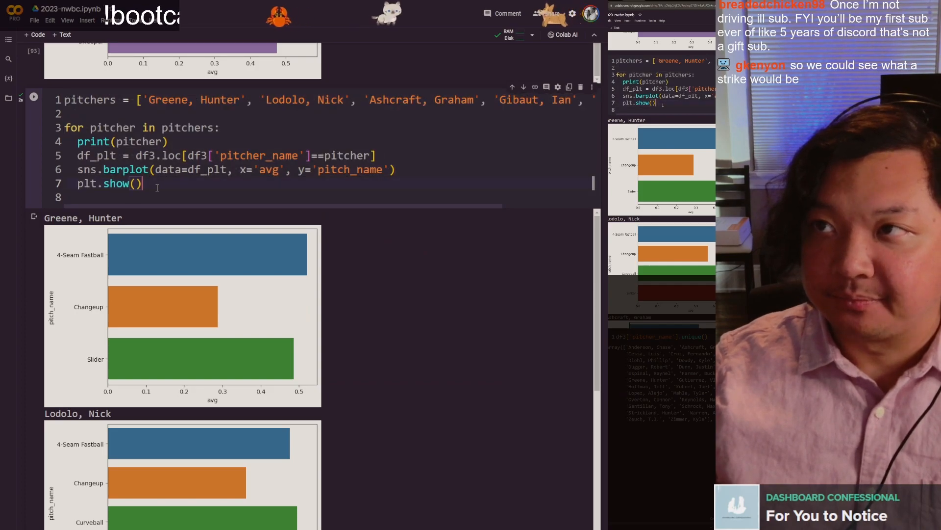
left_click(279, 154)
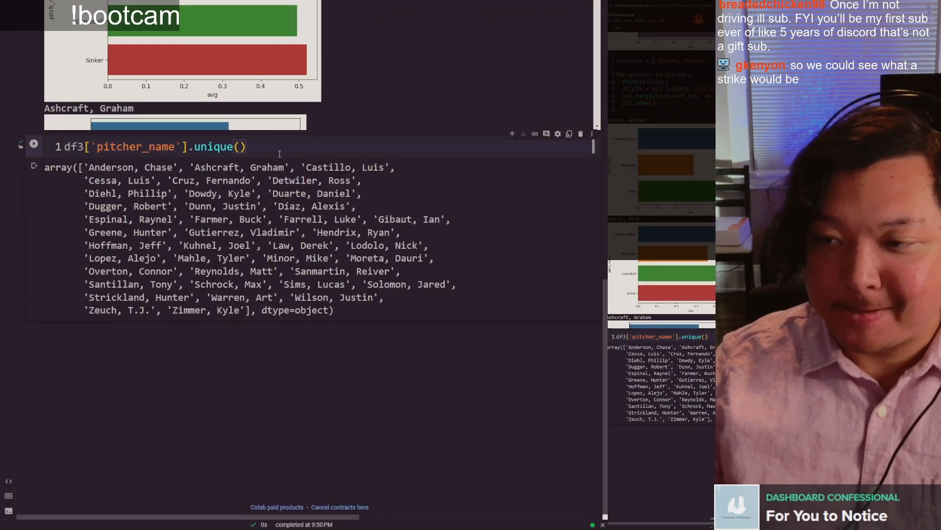
key("Return")
key("Return")
key("ctrl+v")
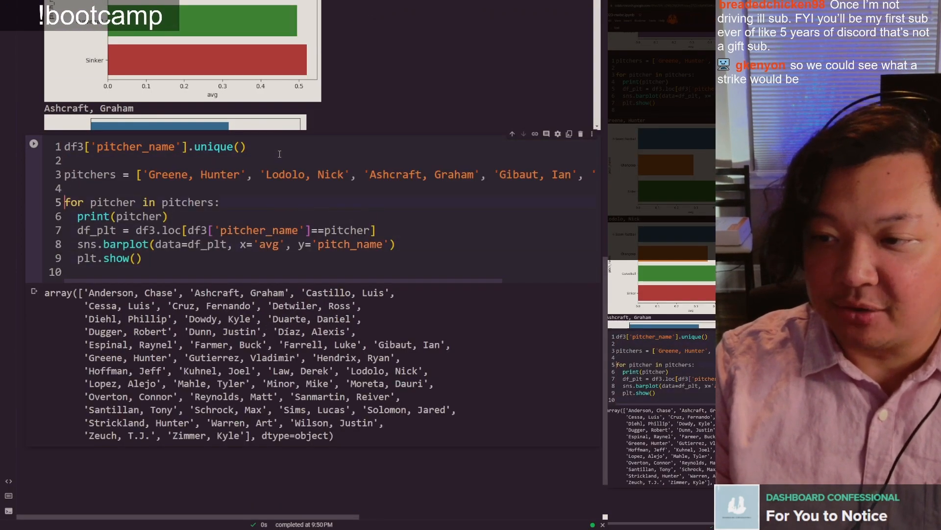
Step: Remove the pasted pitchers list and cut the standalone df3['pitcher_name'].unique() line so the for loop starts the cell
key("shift+Up")
key("shift+Up")
key("BackSpace")
left_click(280, 154)
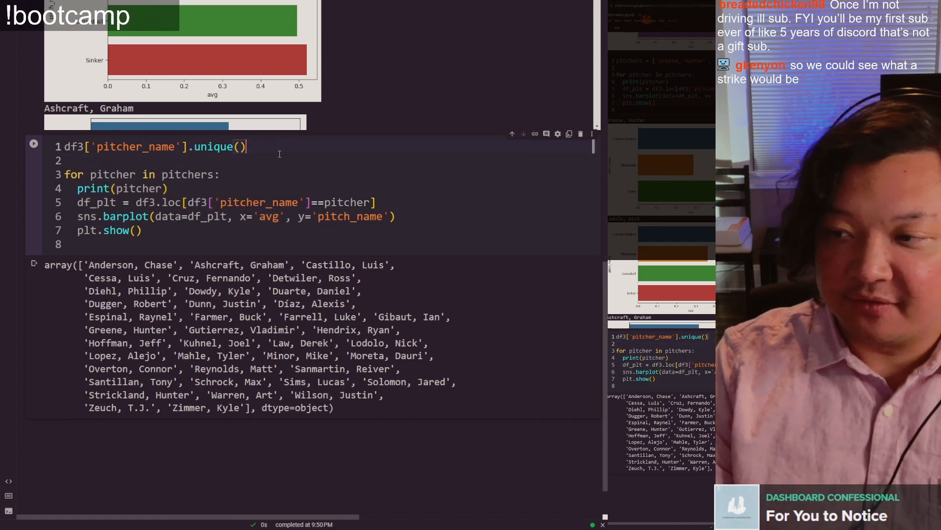
key("shift+Home")
key("ctrl+c")
key("BackSpace")
key("Delete")
key("Delete")
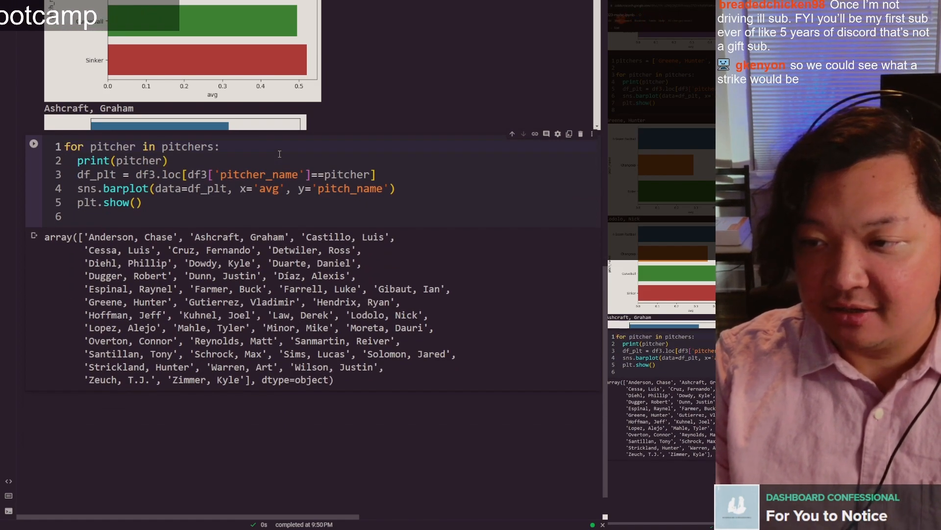
Step: Replace pitchers in the for loop header with df3['pitcher_name'].unique() and run the cell to chart every pitcher
key("End")
key("Left")
key("ctrl+shift+Left")
key("ctrl+v")
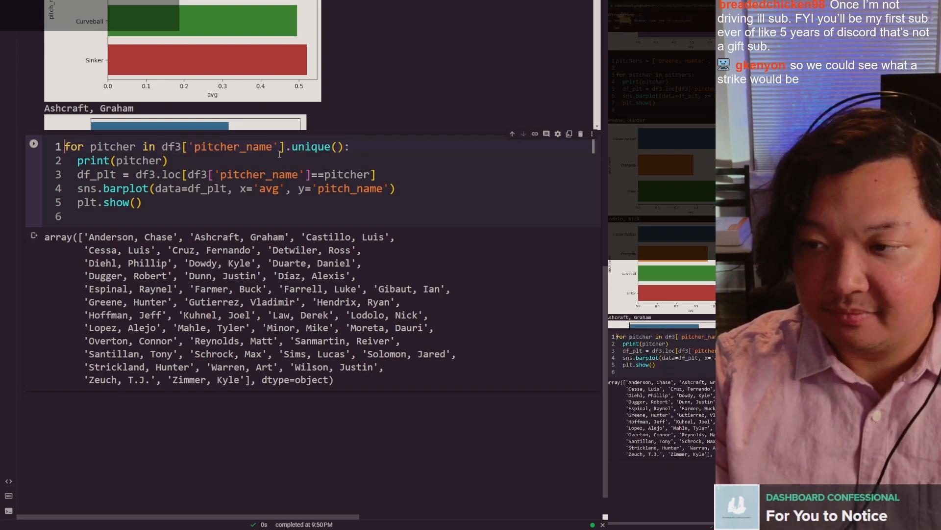
key("ctrl+Return")
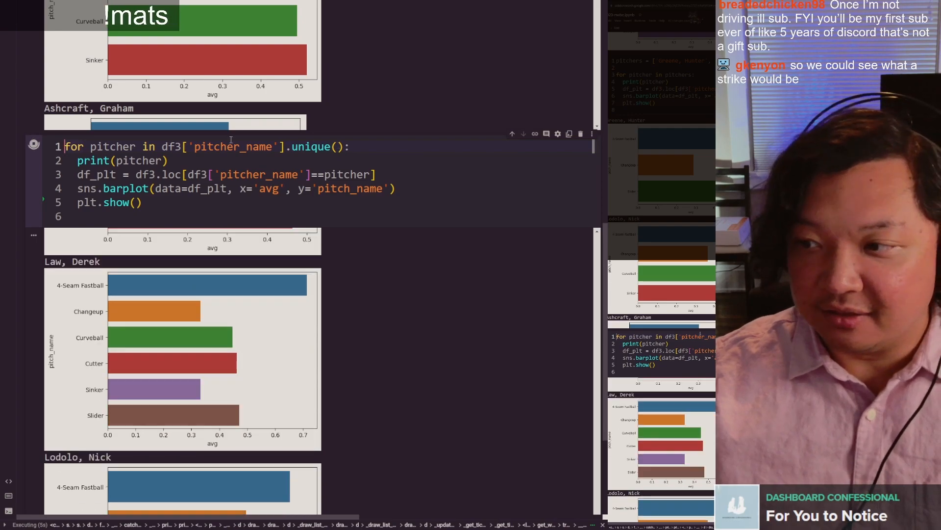
Step: Examine the unique() expression and loop variable in the for header, the print(pitcher) line and the plotting lines
left_click_drag(162, 145, 345, 145)
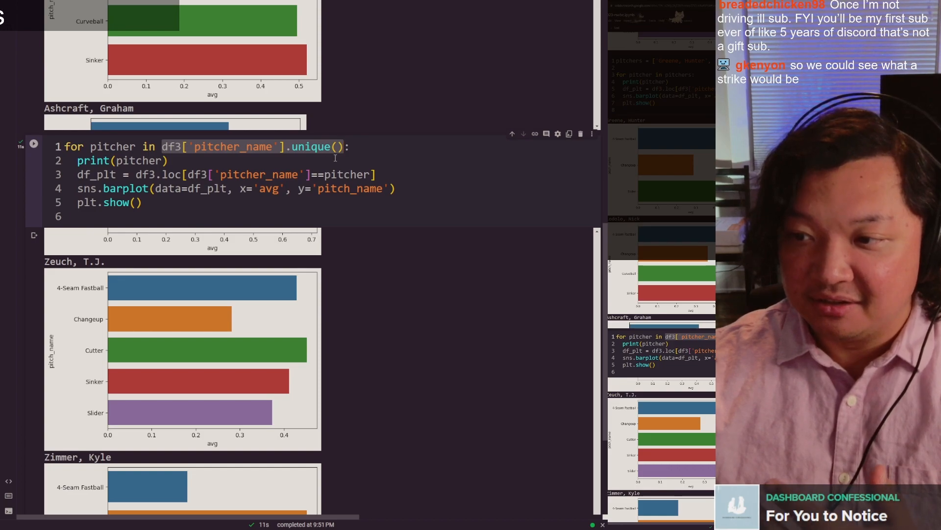
double_click(111, 146)
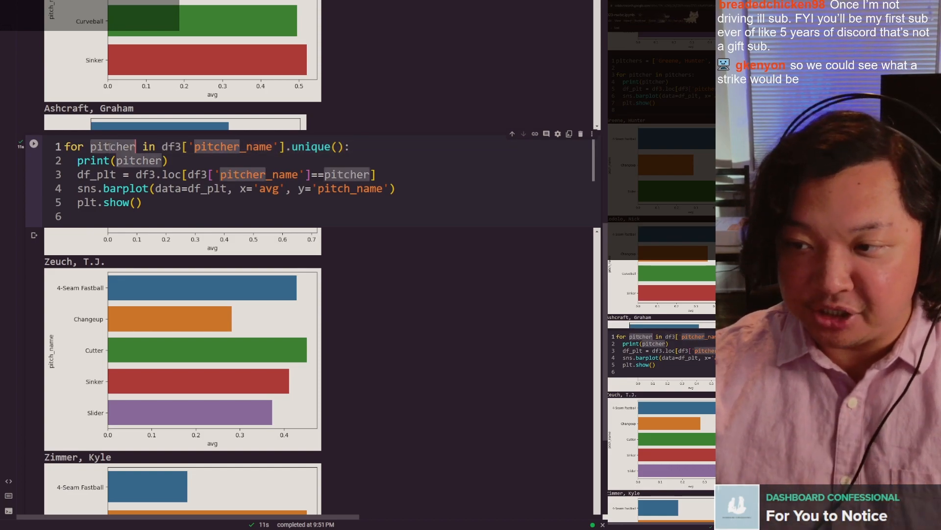
left_click(255, 152)
left_click_drag(167, 146, 296, 155)
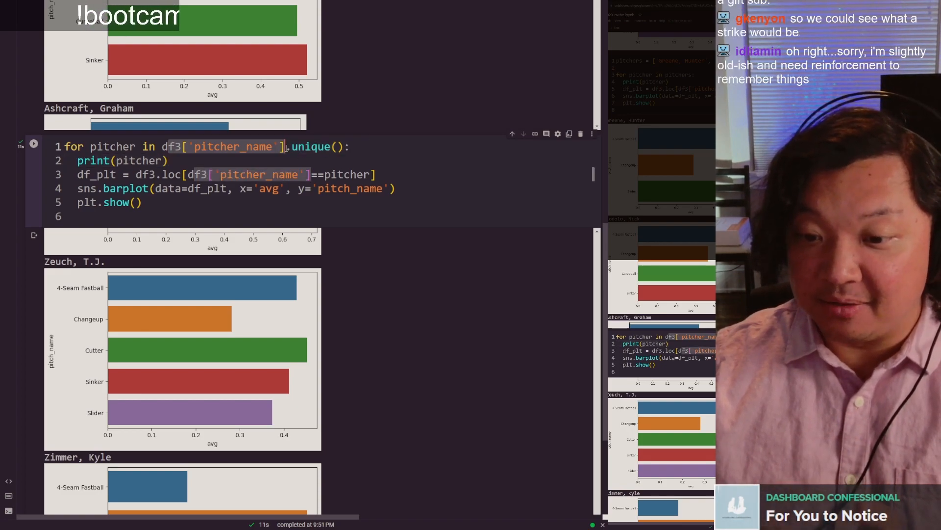
left_click(316, 150)
left_click_drag(77, 160, 217, 164)
left_click(218, 164)
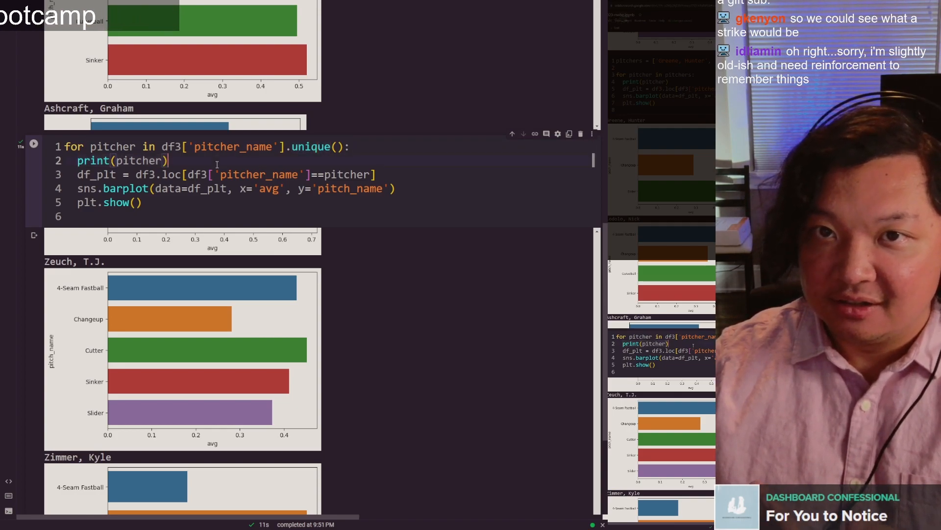
left_click(77, 174, "shift")
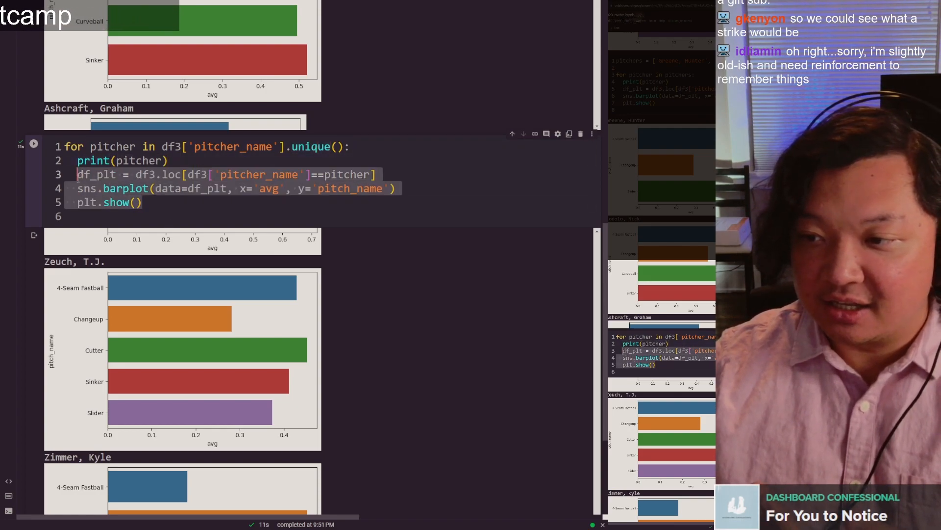
left_click(81, 178)
left_click_drag(142, 202, 80, 193)
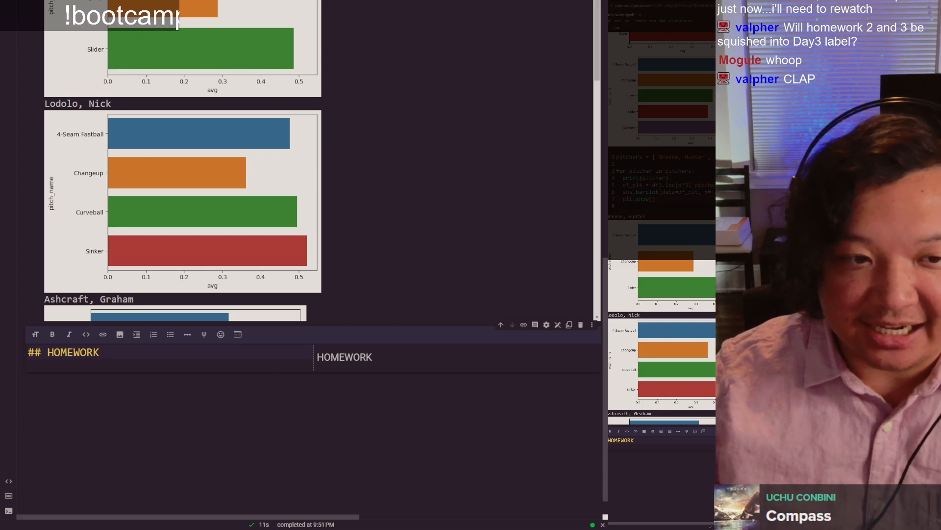
key("Return")
type("eas")
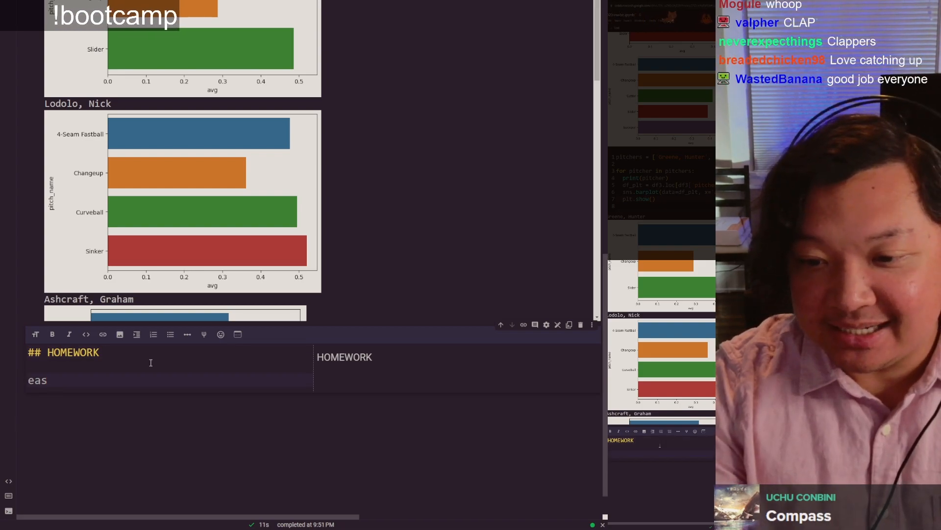
key("BackSpace")
key("BackSpace")
key("BackSpace")
key("BackSpace")
Step: Add item 1 under the HOMEWORK heading: "What is the average amount of strikes thrown in each `attack_zone`? Rename `attack_zone` to `Attack Zones`"
key("Return")
type("1.")
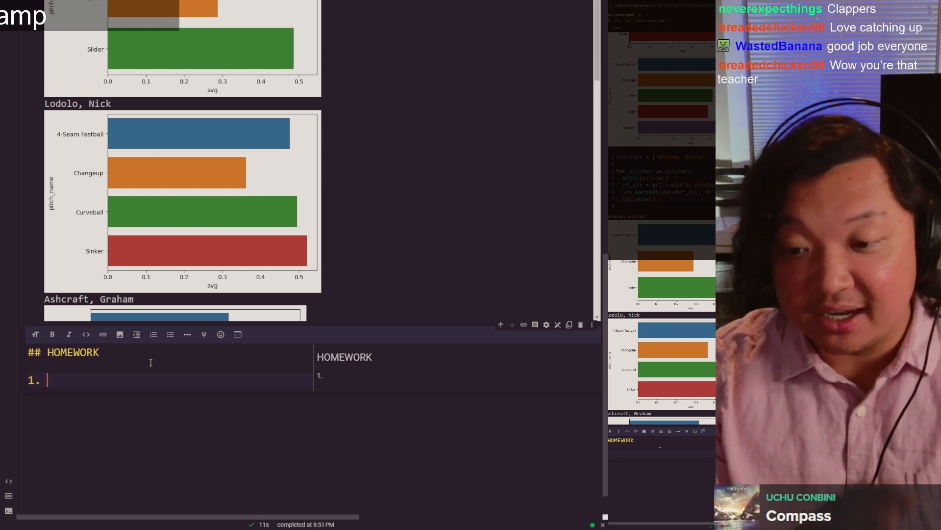
type("What")
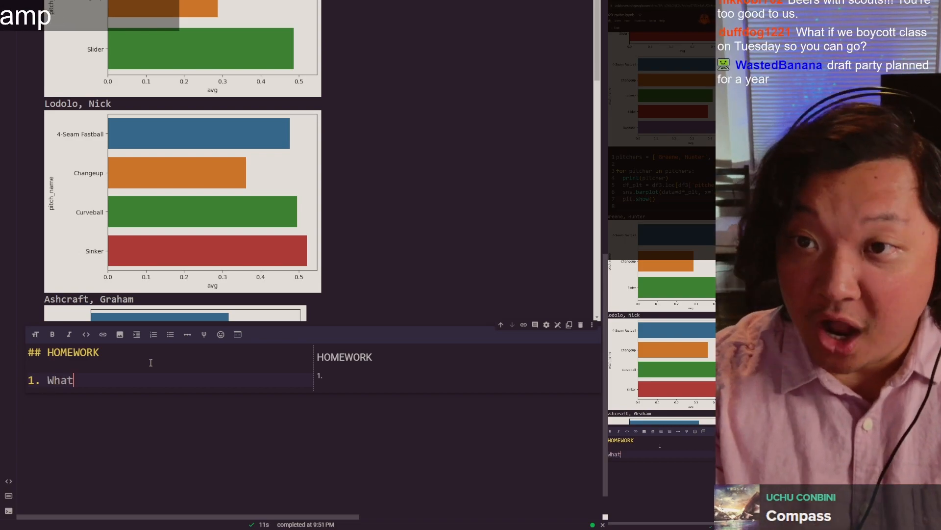
type(" is the average a")
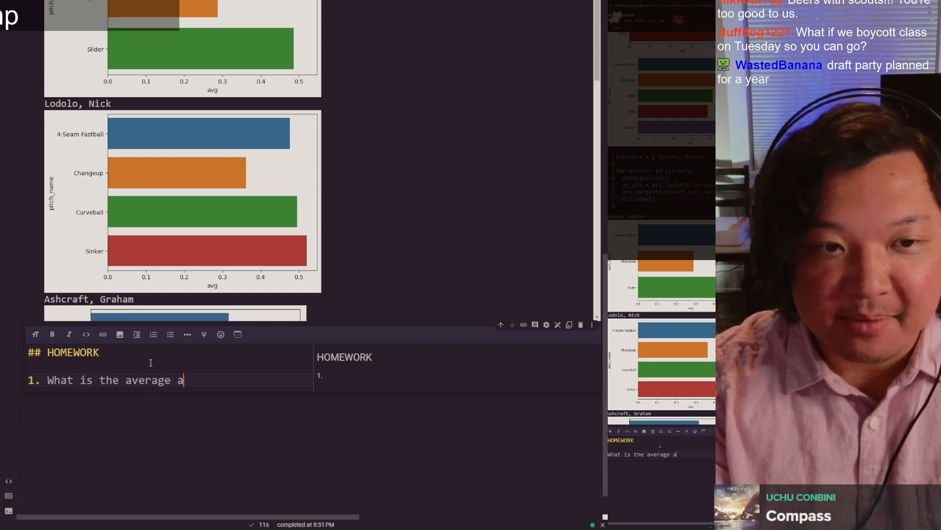
type("mount of strikes thro")
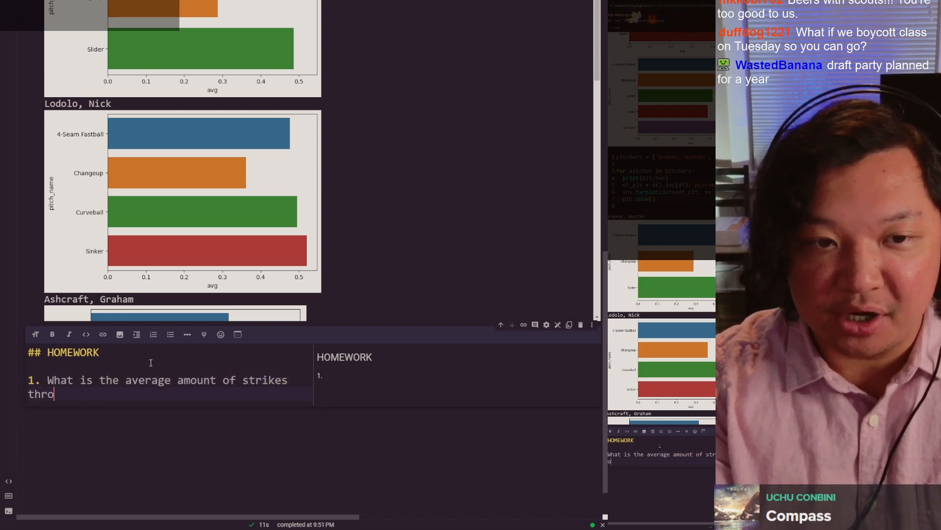
type("wn in each")
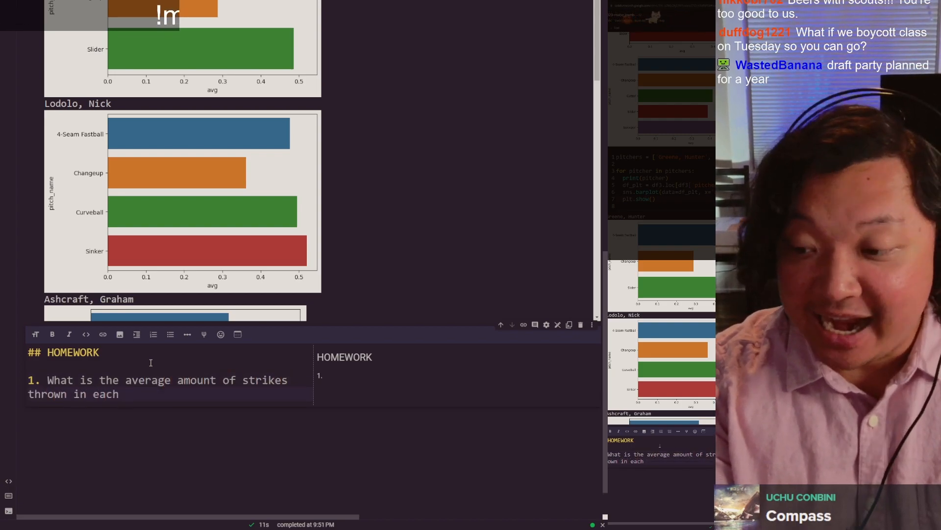
type(" `attack_zone`? Rename `attack_zone` to \"")
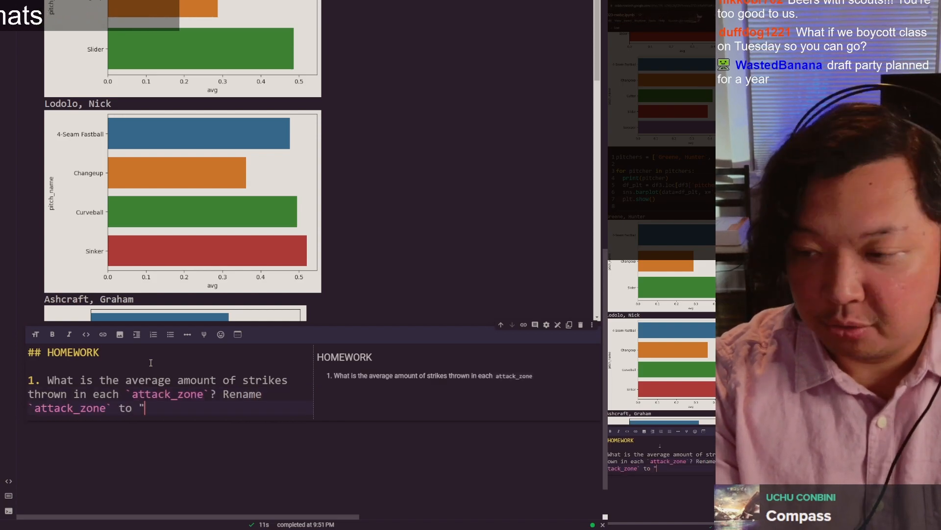
type("Attack Zones`")
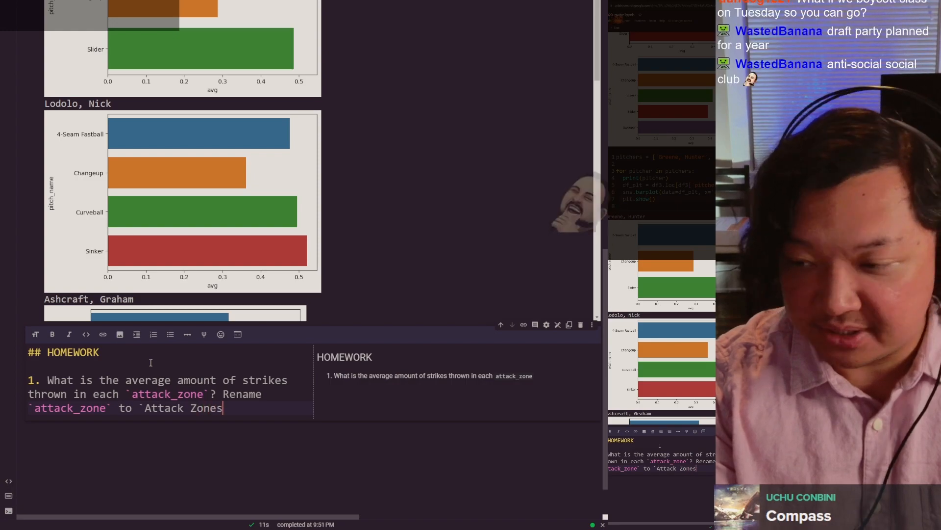
Step: Start homework item 2, separated from item 1 by a blank line, with "For each Reds pitcher"
key("Return")
key("Return")
type("2. For")
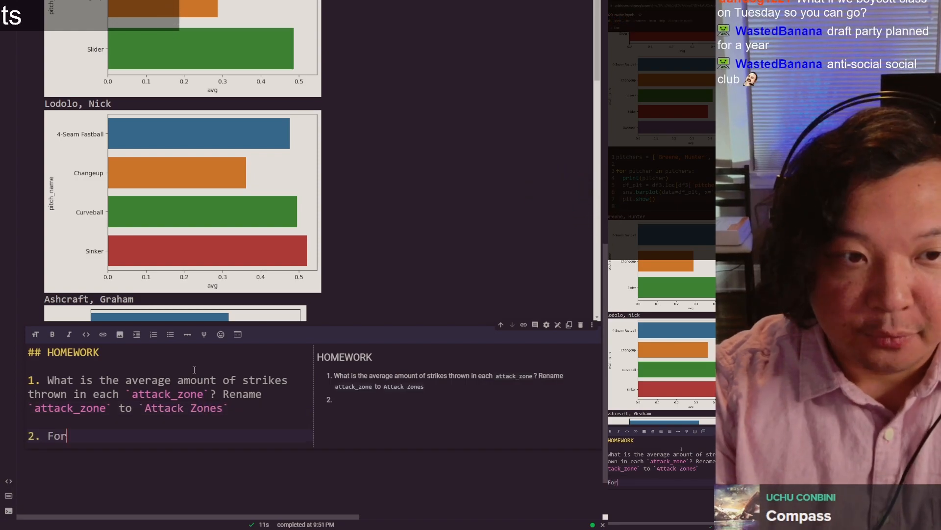
type(" each Reds pitcher")
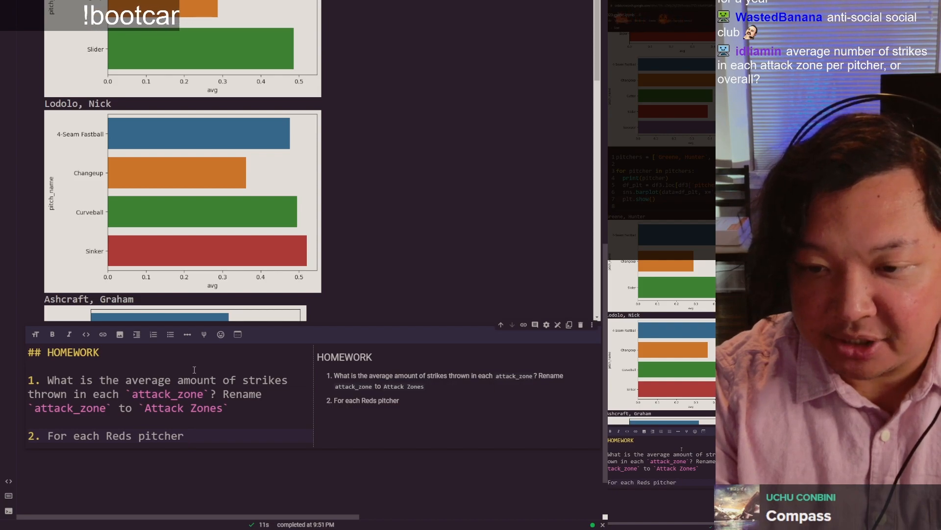
Step: Append ". Note: this is overall, not specific for each pitcher." to the end of homework item 1
key("Up")
key("Up")
key("End")
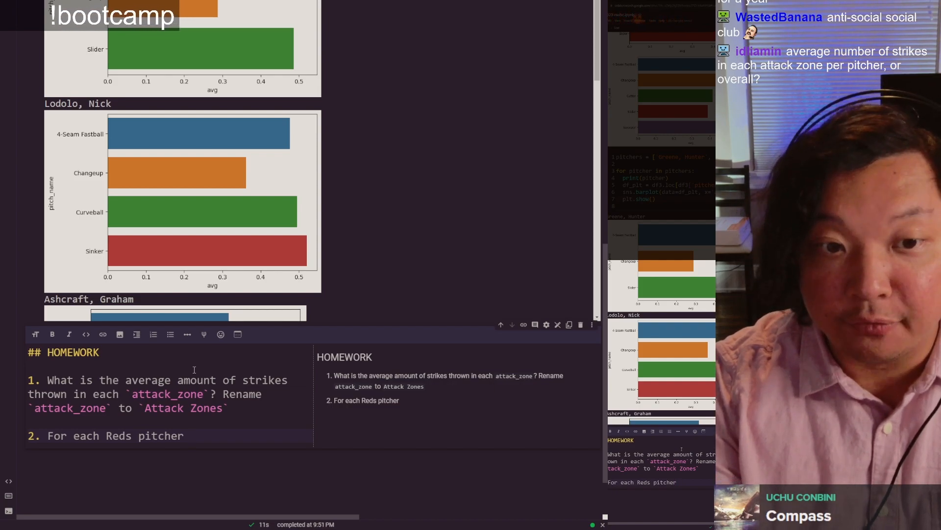
type(". Note: this is")
type(" overall, not for")
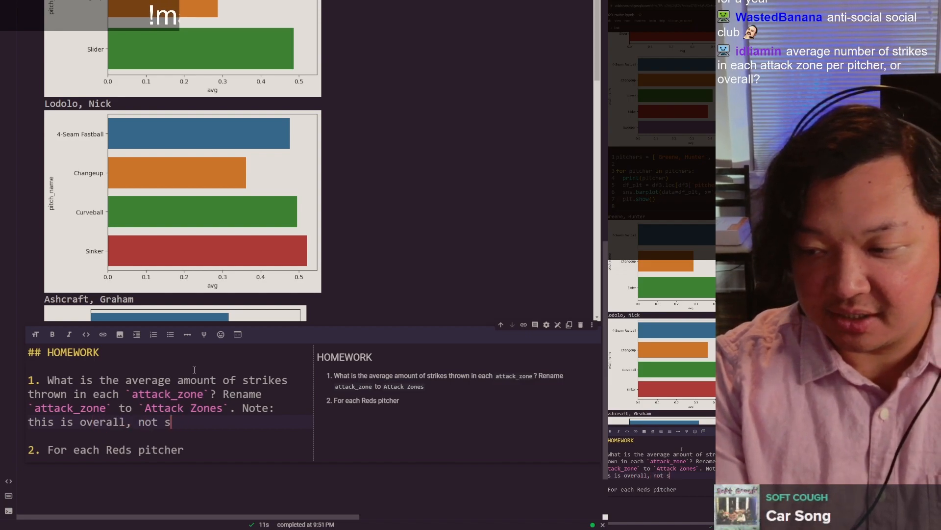
type("ic for each pi")
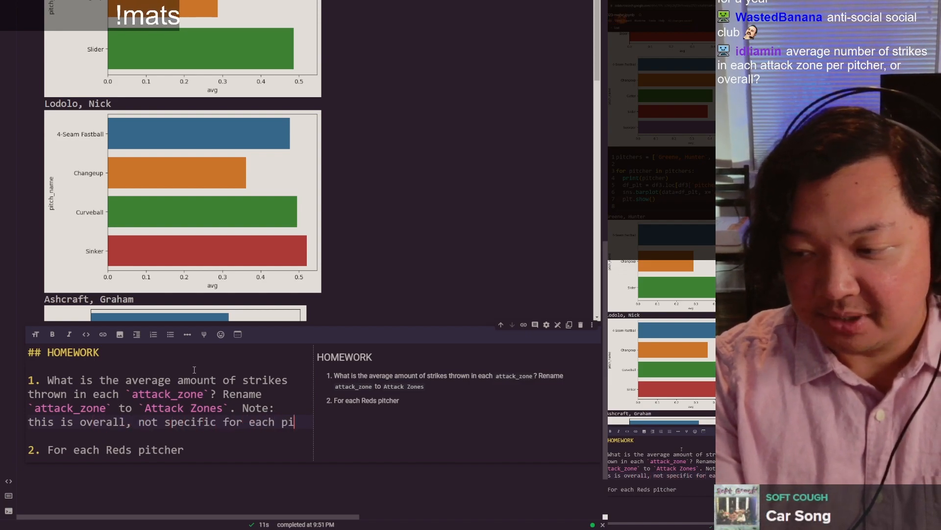
type("tcher.")
Step: Continue homework item 2 with "how many times did they throw into each `attack_zone` between `release_speed` of 80 and 90?"
key("Down")
key("Down")
key("End")
type("ho")
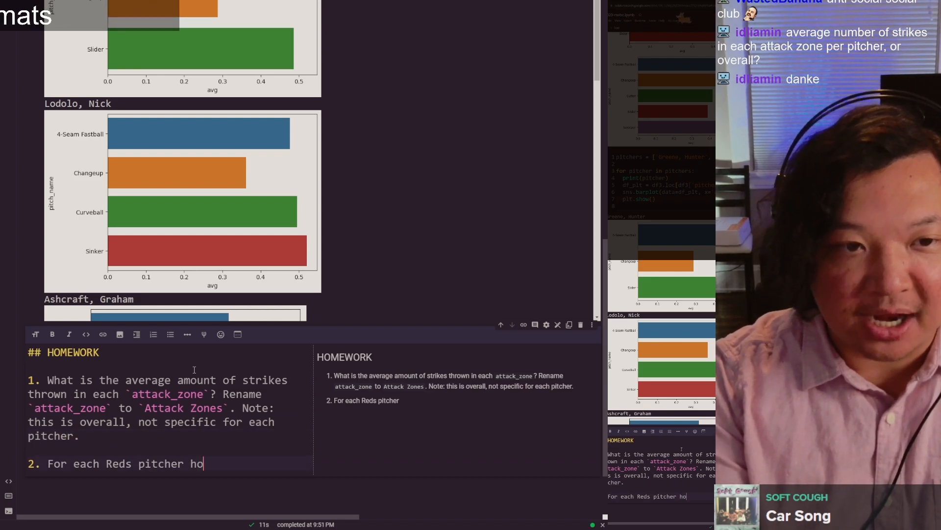
type("w many")
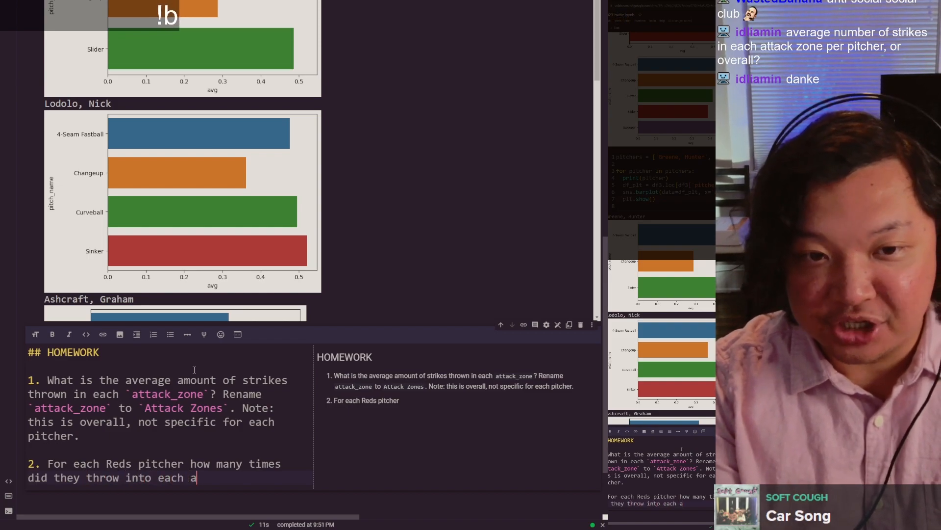
type("`attack_zone` between ")
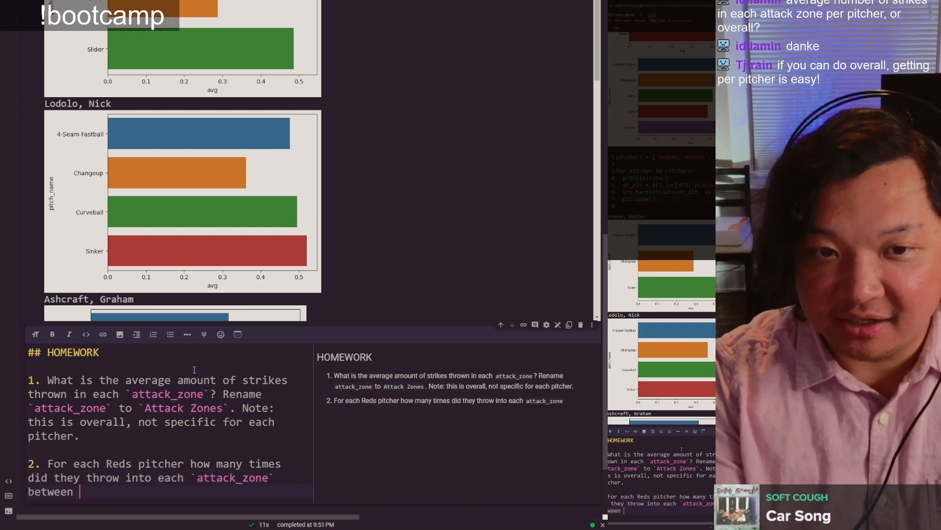
type("`release_speed")
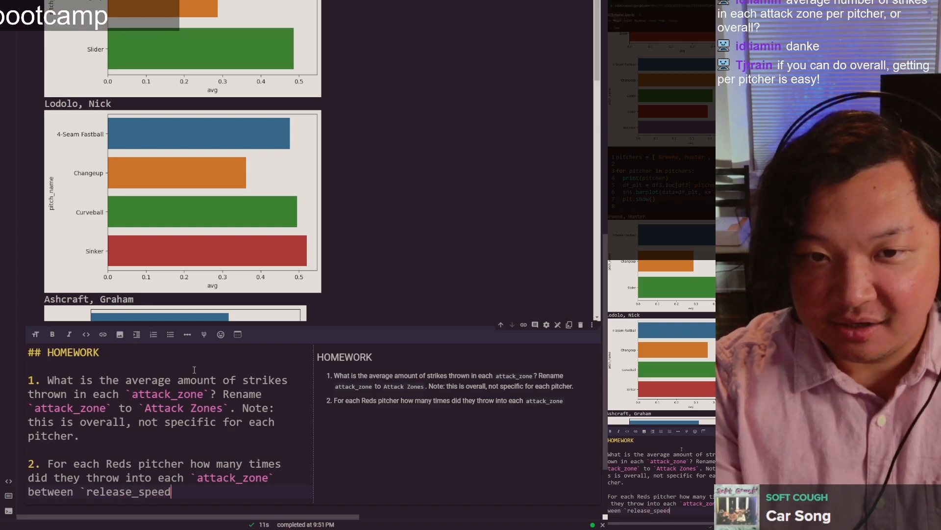
type("` of 8")
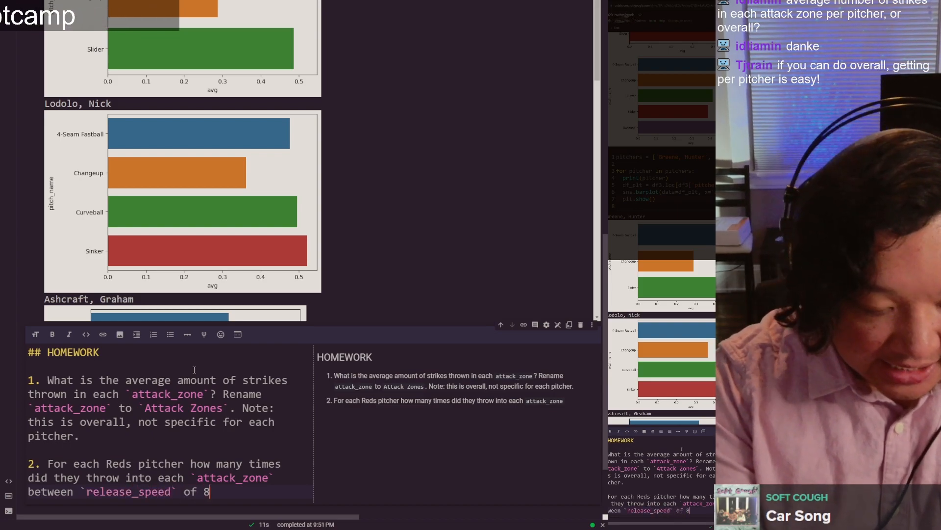
type("0 and 90?")
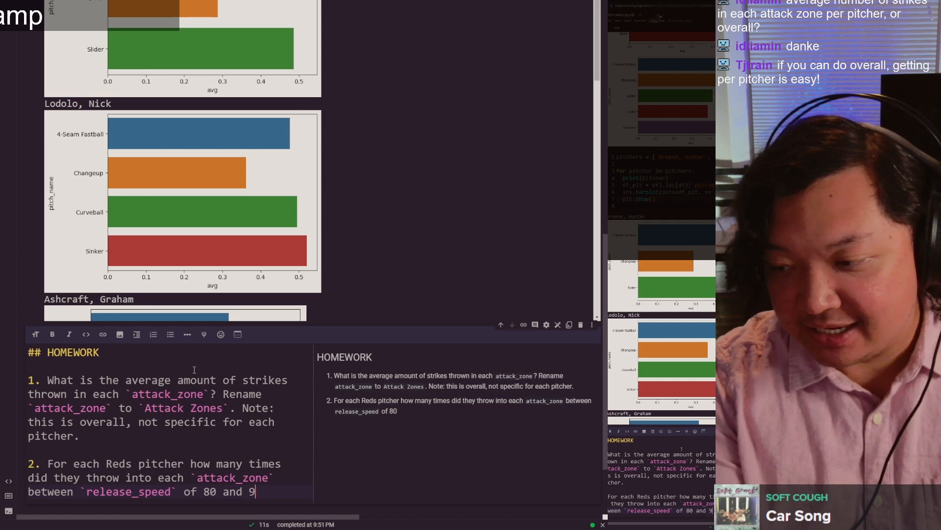
Step: Add a second question to item 2: "What were the average strikes in each `attack_zone` between 80 and 90 `release_speed`?"
scroll(357, 434, "down", 1)
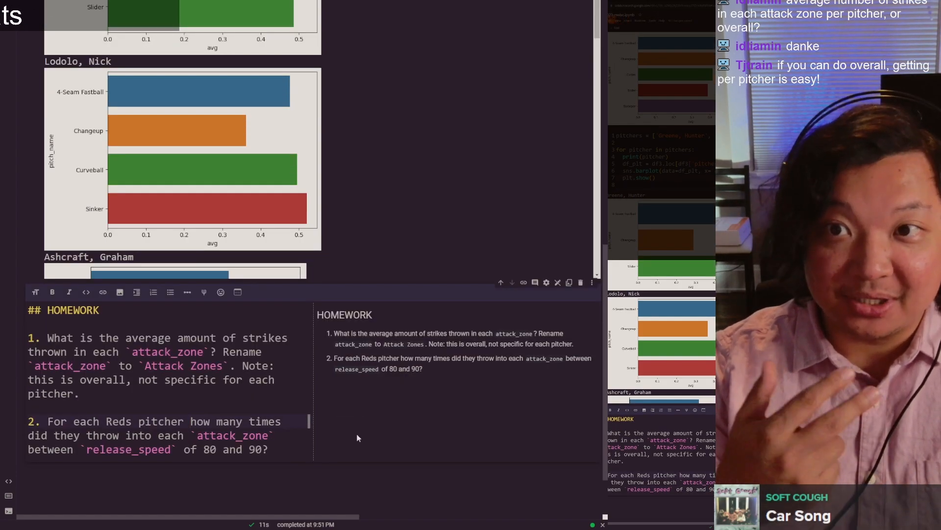
key("Down")
key("Down")
key("Down")
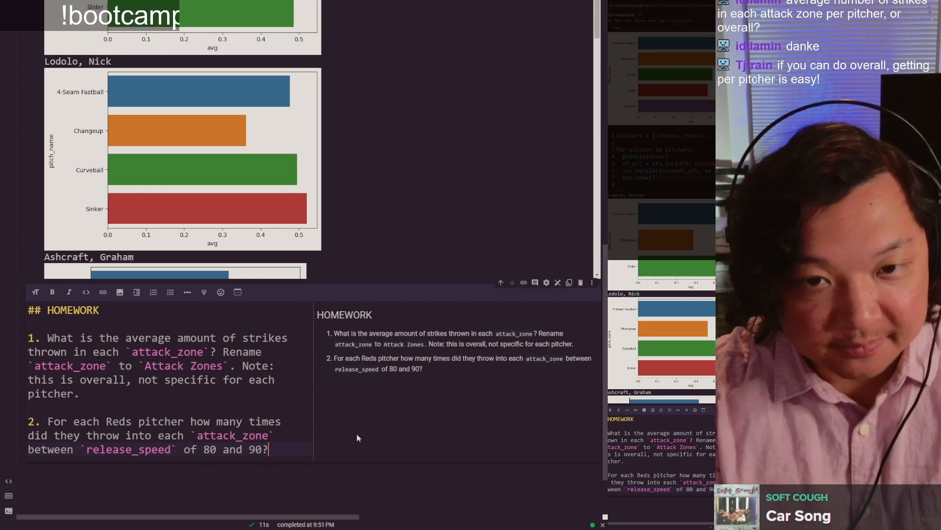
type("What w")
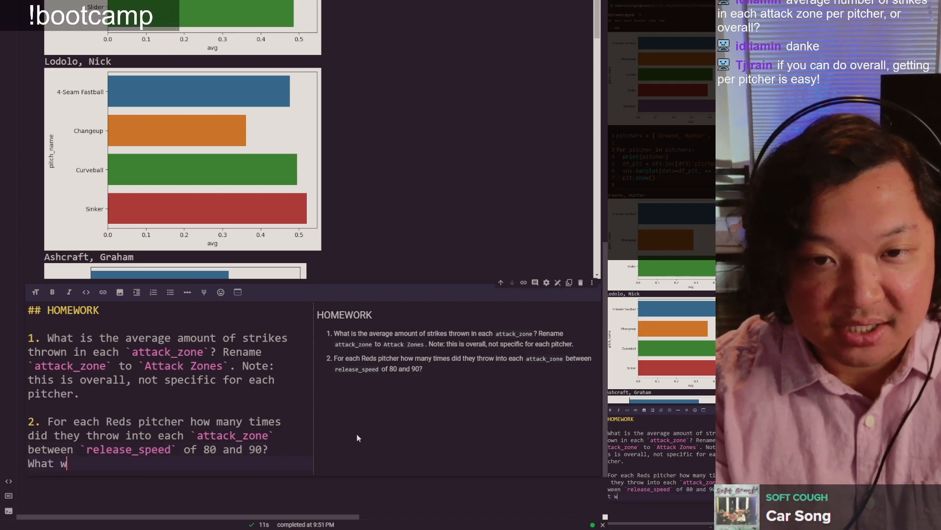
type("ere the average str")
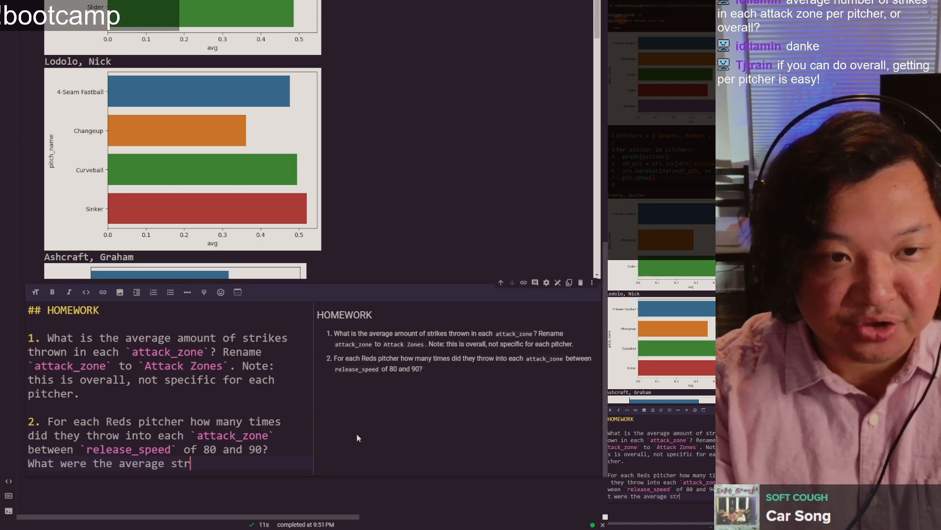
type("ikes in each `")
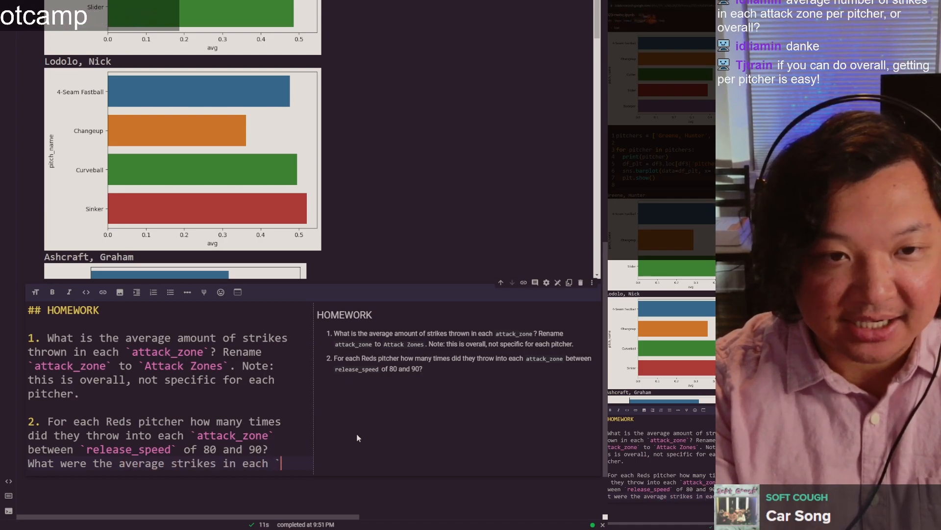
type("attack_zone` between 8")
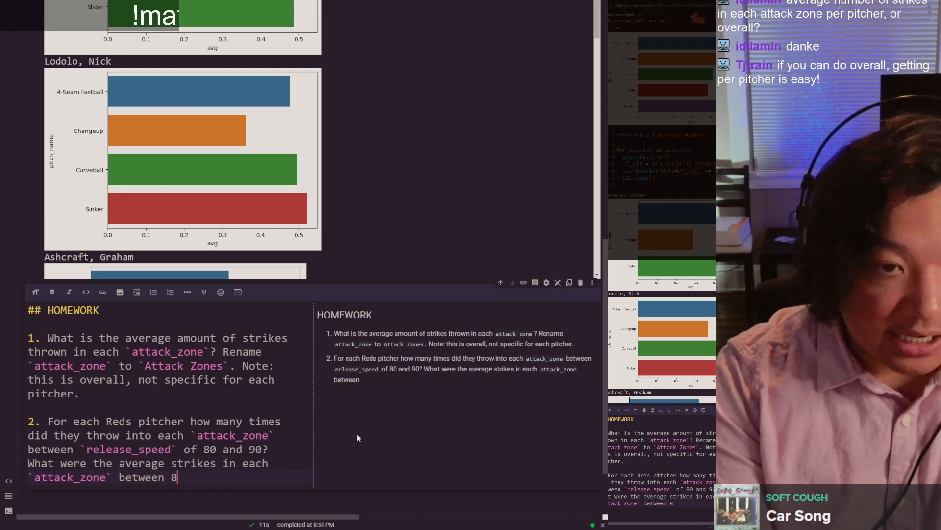
type("0 and 90 `re")
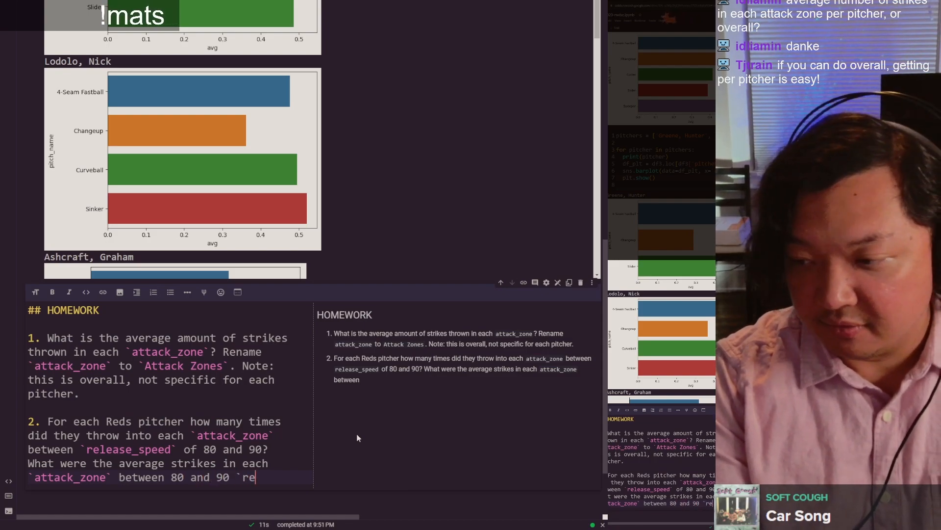
type("lease_speed`? Merge the number of times thrown i")
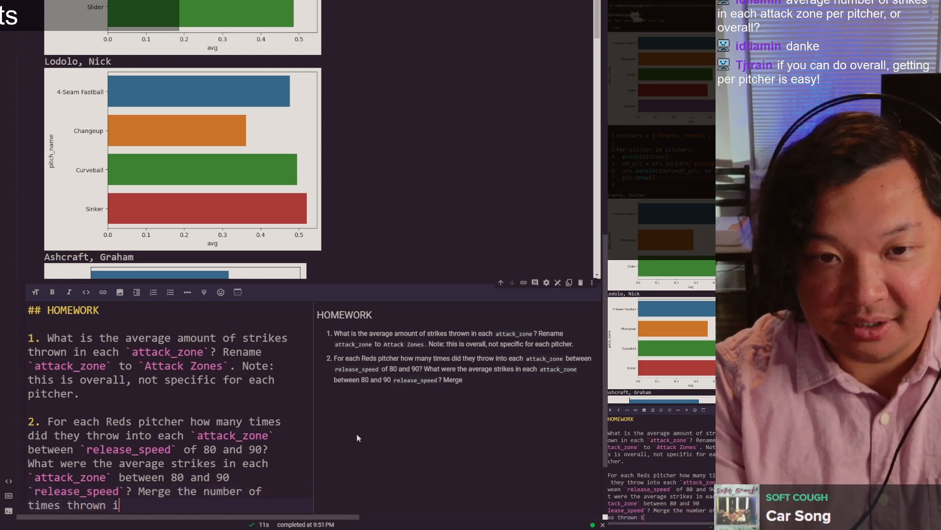
type("nto each attack z")
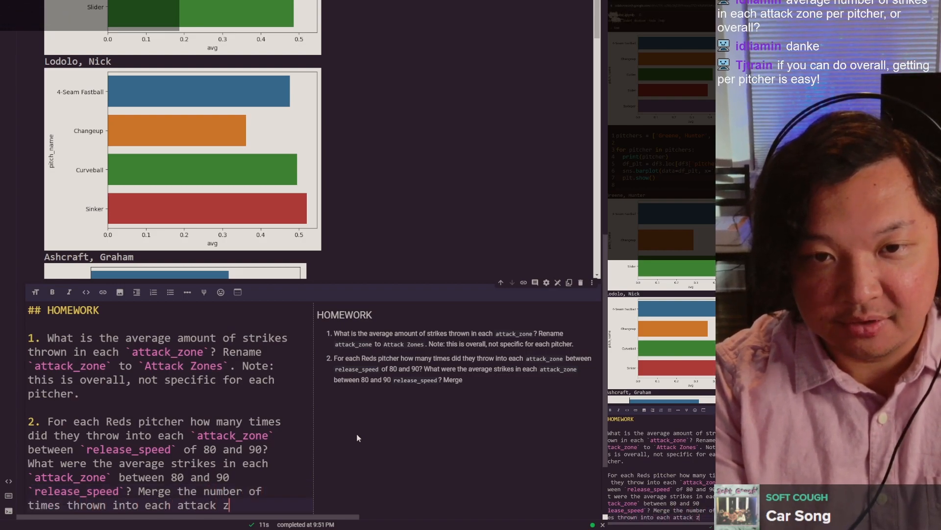
type("one and the averag")
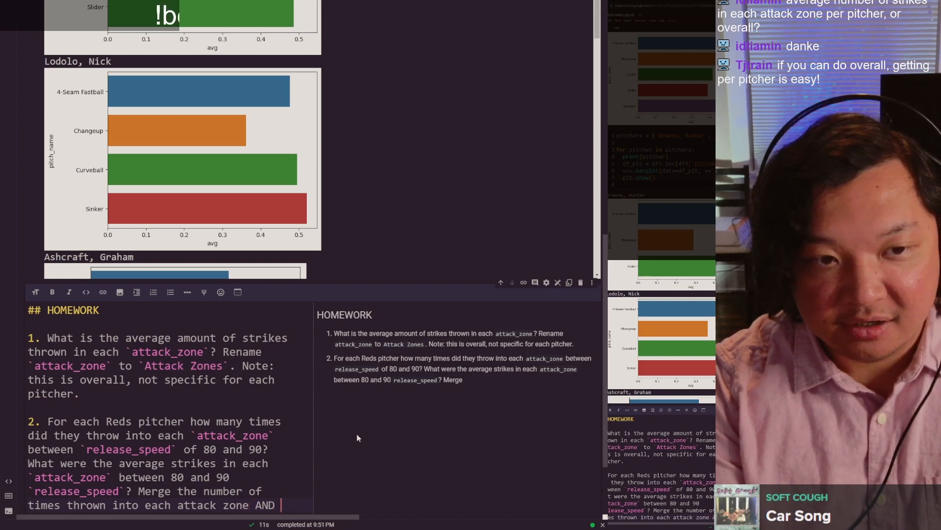
type("e strikes in")
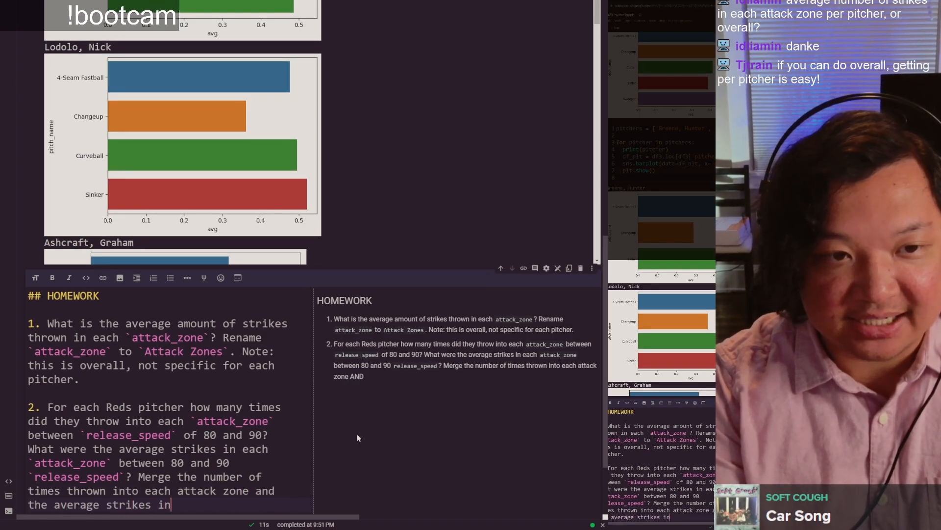
type(" each attack zone ")
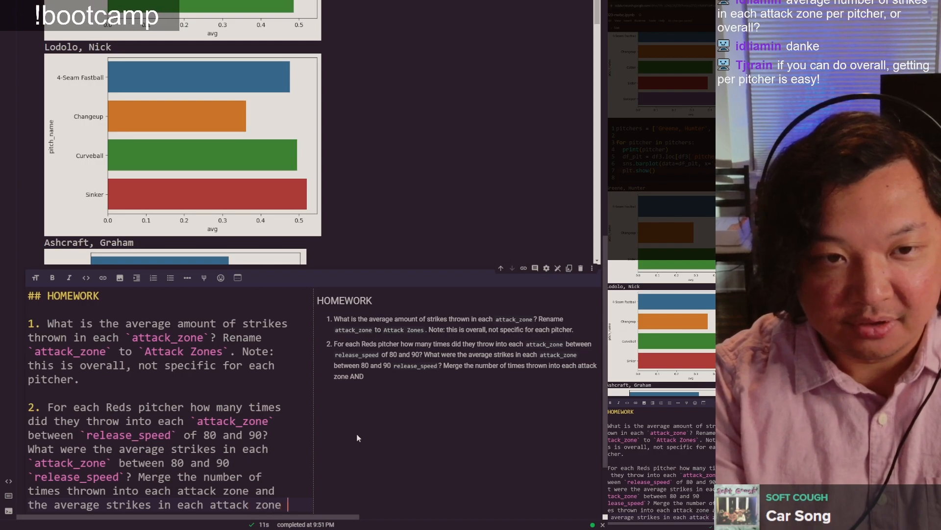
type("for each pitcher i")
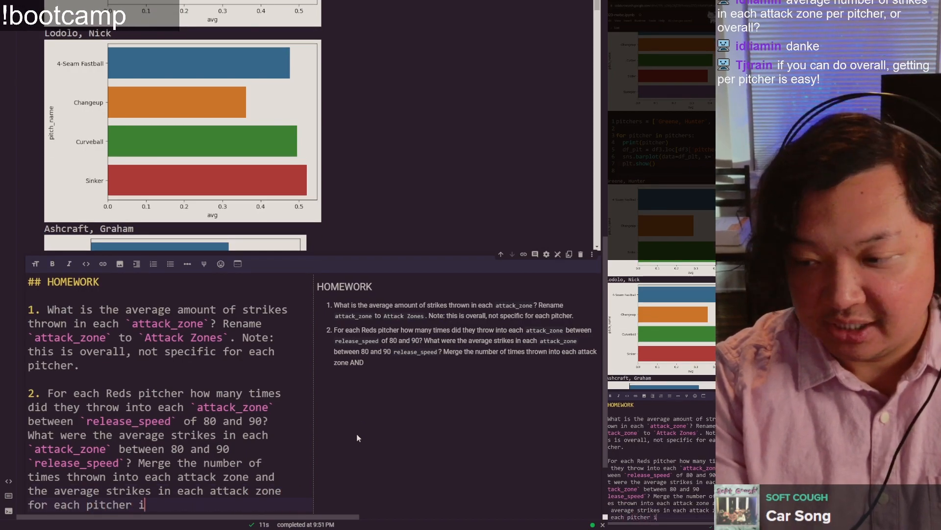
type("nto one dataframe.")
Step: End item 2 with "Merge the number of times thrown into each attack zone and the average strikes in each attack zone for each pitcher into one dataframe."
key("Return")
key("Return")
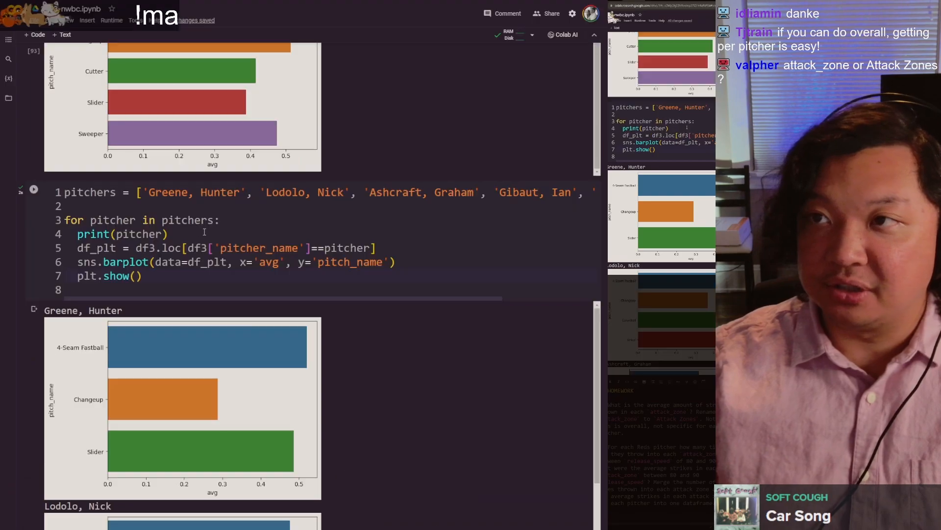
Step: Insert a code cell above the pitchers loop, run `df.columns` in it, and check the name of the `attack_zone` column
left_click(204, 232)
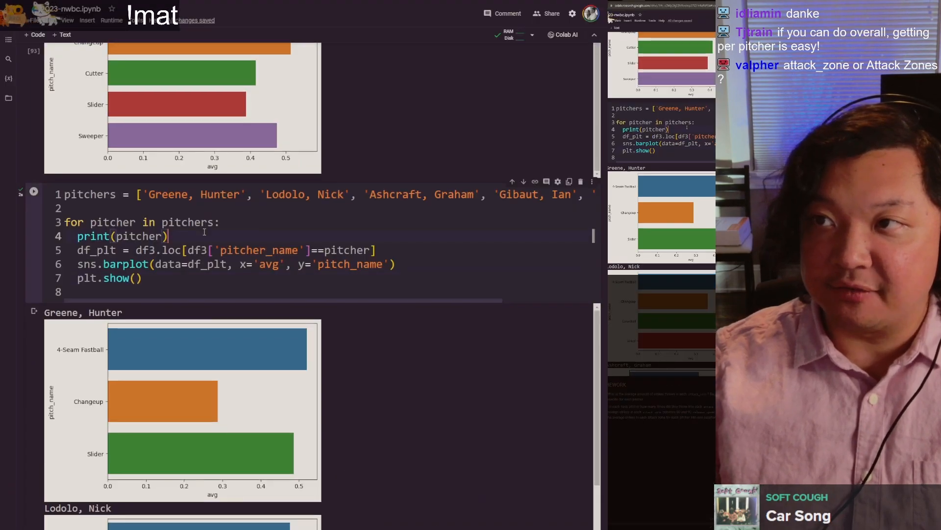
key("ctrl+m")
type("ad")
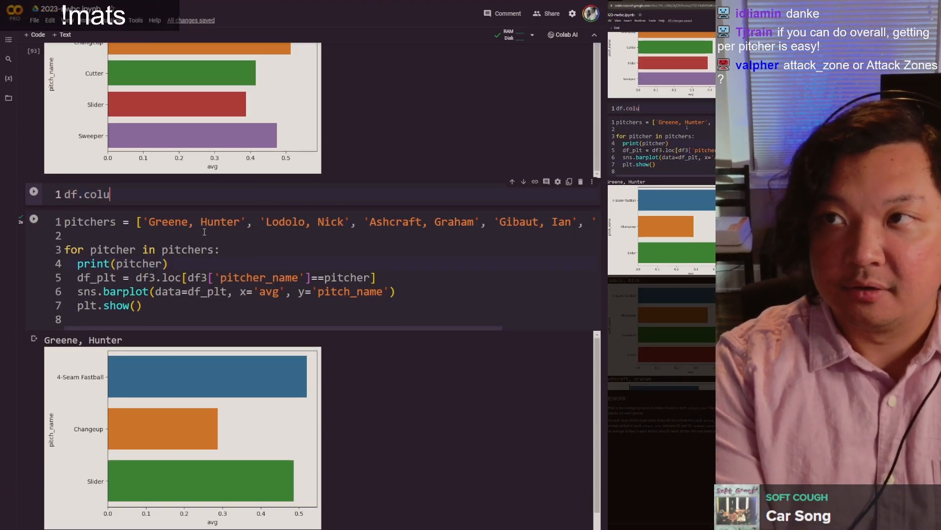
key("shift+Return")
scroll(338, 27, "down", 5)
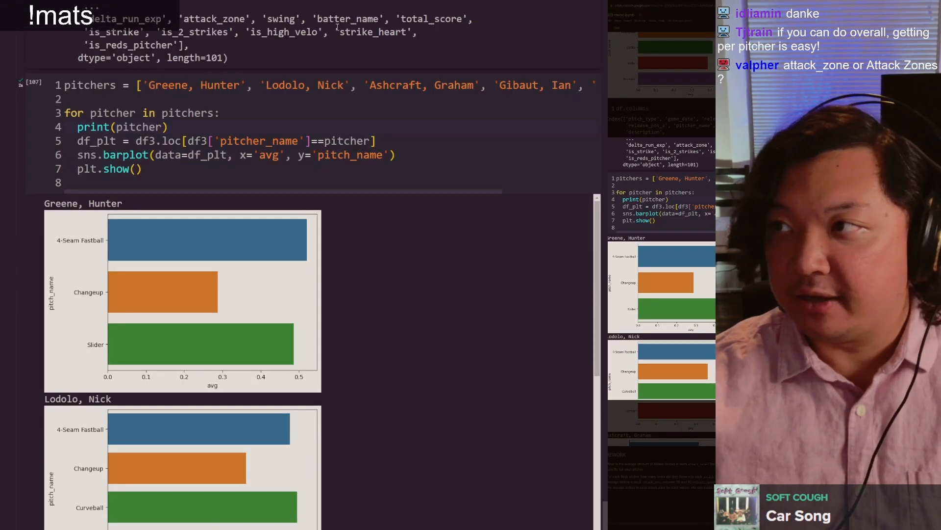
double_click(237, 20)
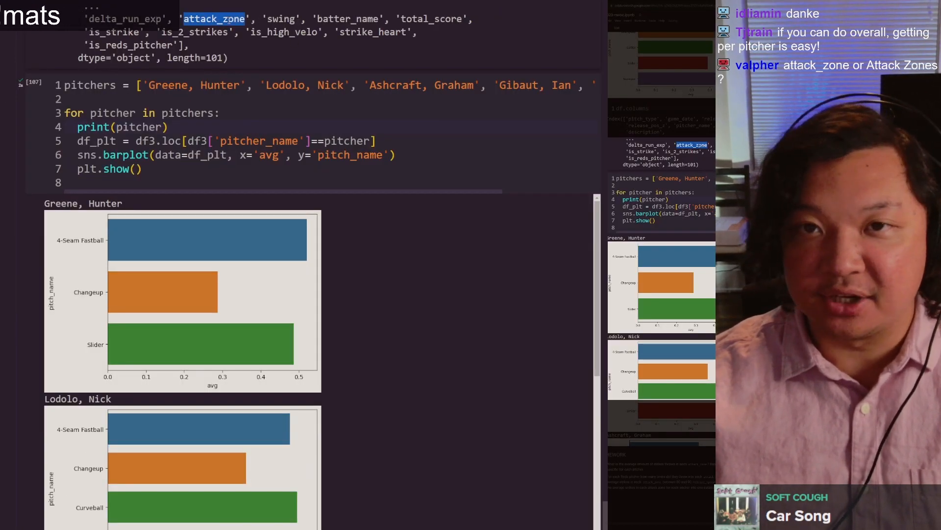
scroll(229, 20, "up", 4)
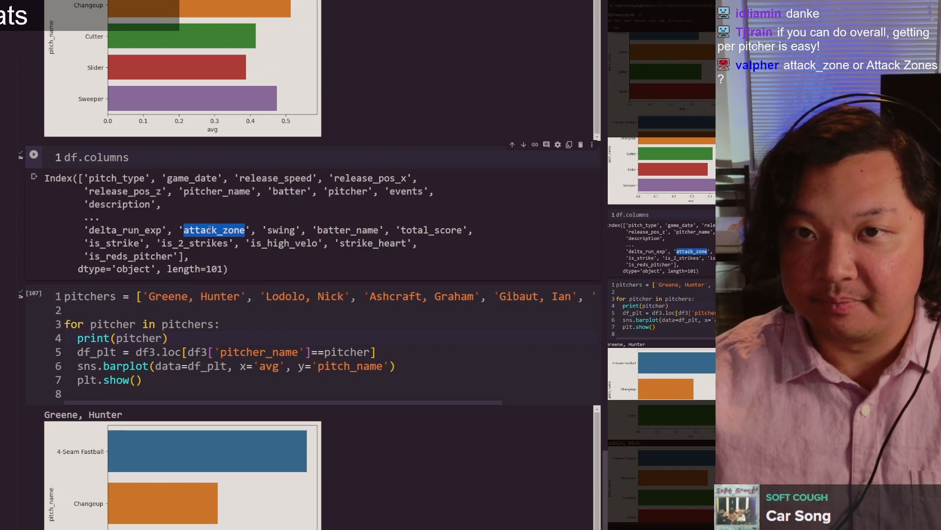
left_click(209, 234)
scroll(210, 234, "down", 12)
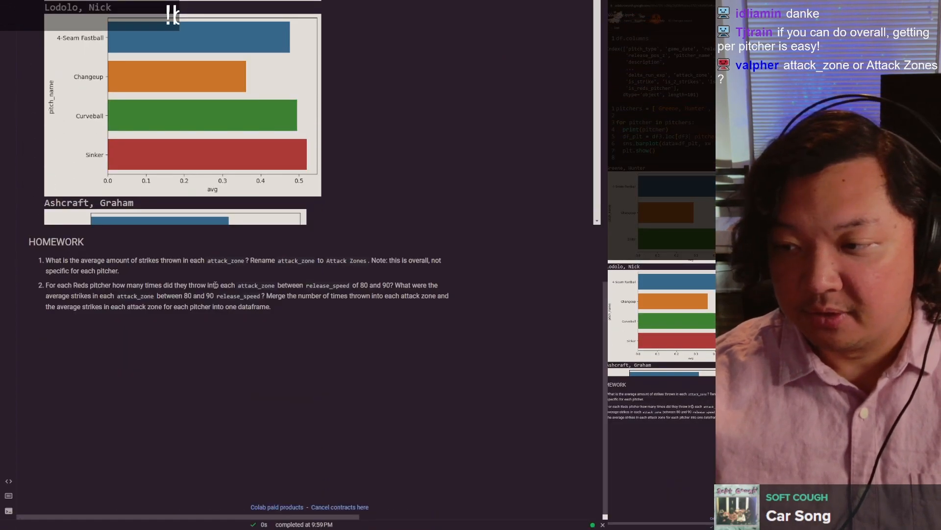
Step: Delete the `df.columns` cell above the pitchers loop
scroll(219, 285, "up", 20)
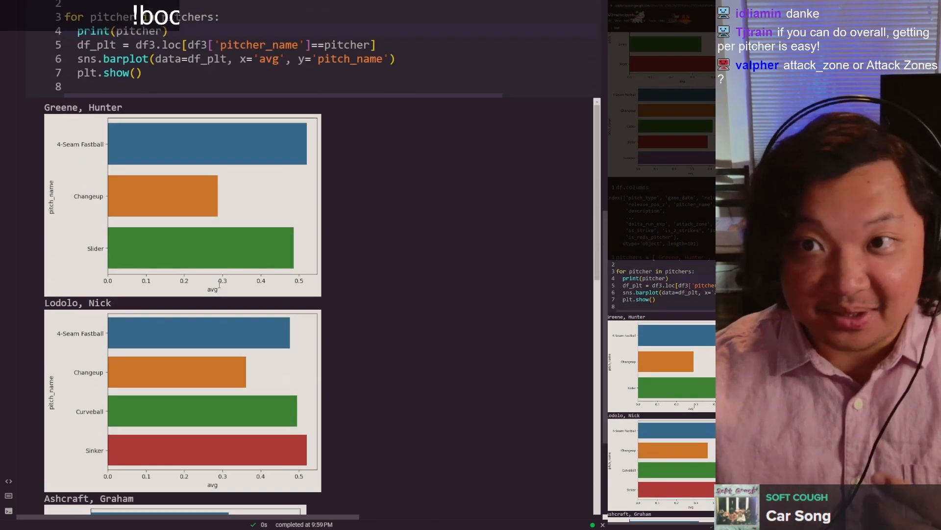
scroll(223, 248, "up", 10)
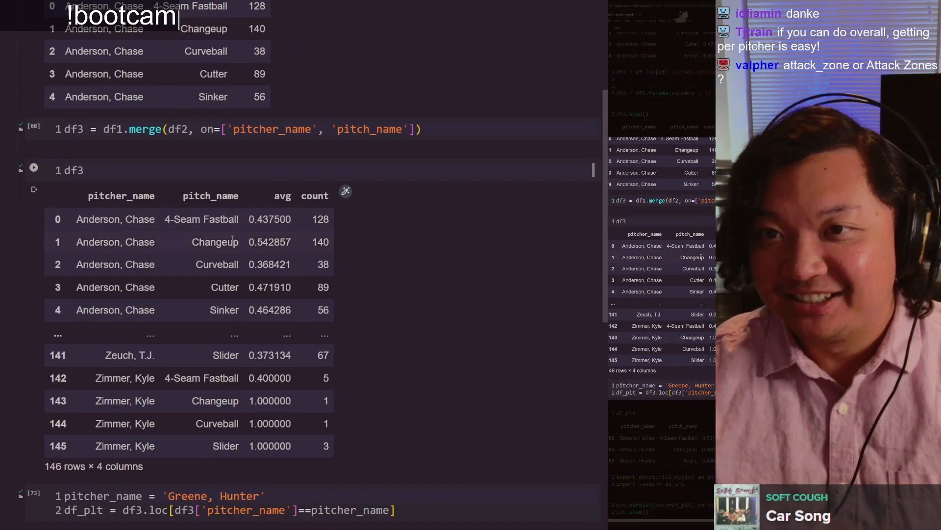
scroll(234, 230, "down", 6)
scroll(233, 239, "down", 15)
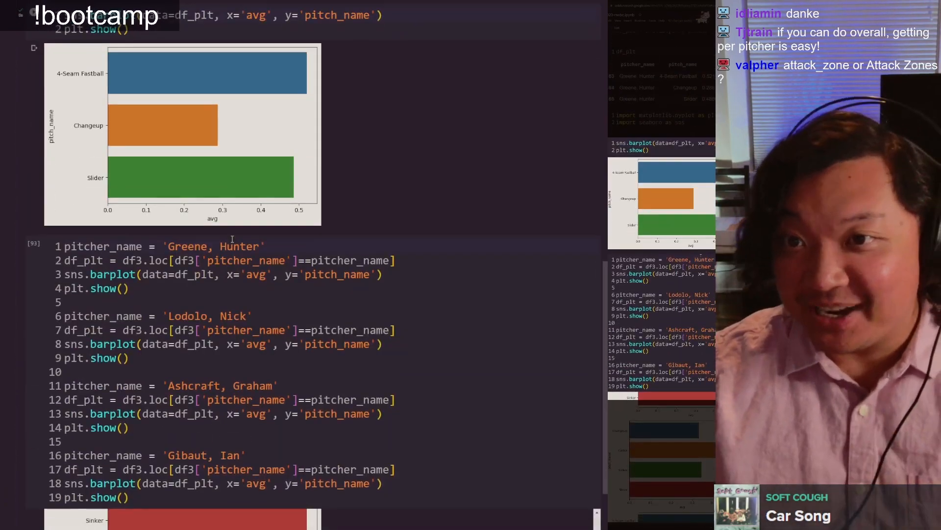
scroll(212, 229, "up", 5)
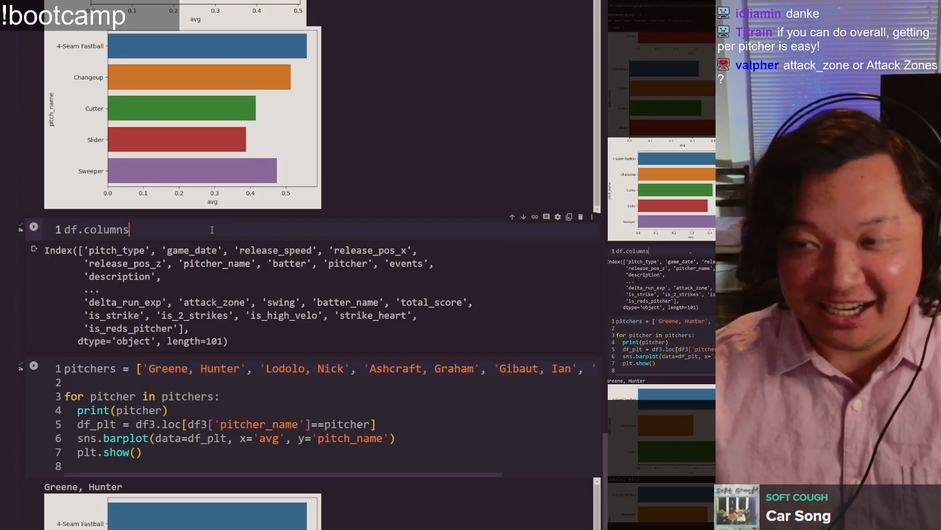
scroll(212, 229, "down", 15)
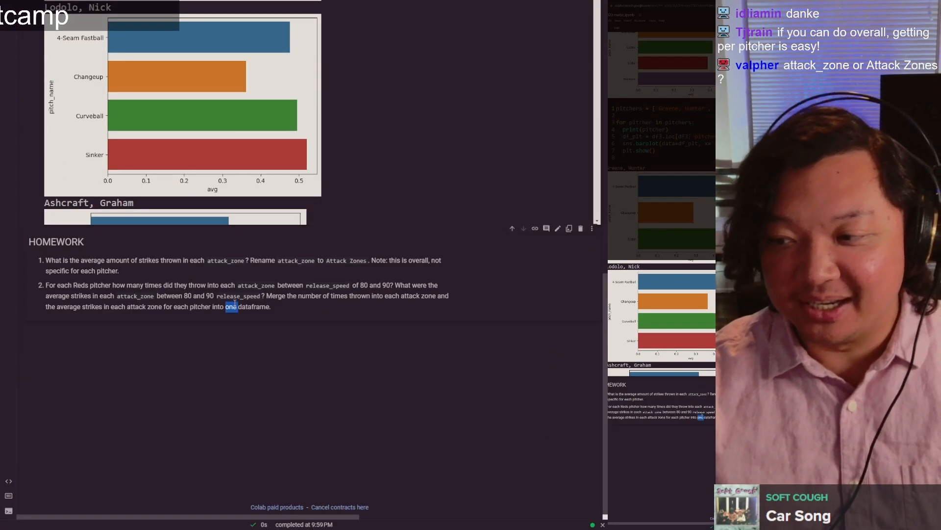
Step: Reopen the HOMEWORK text cell and add item 3: "For batters, what pitch types did they hit for home runs?"
double_click(235, 303)
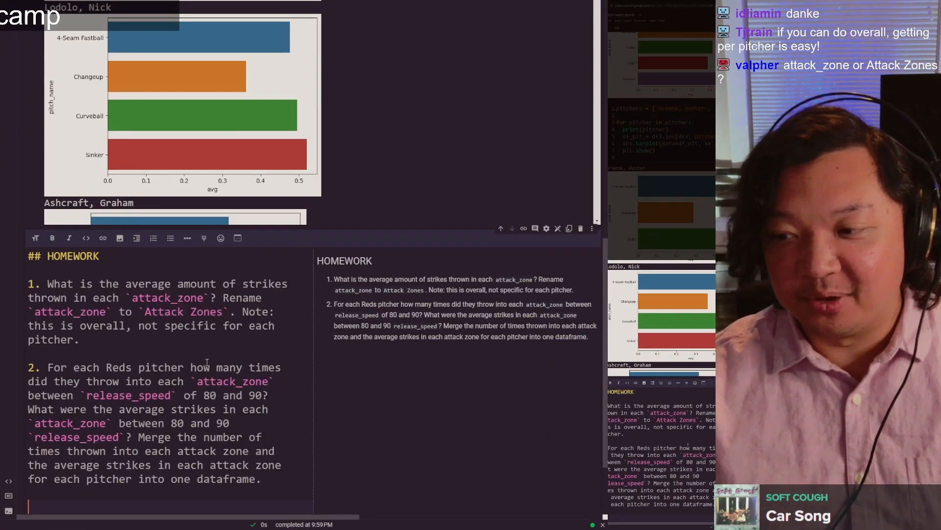
scroll(187, 383, "down", 3)
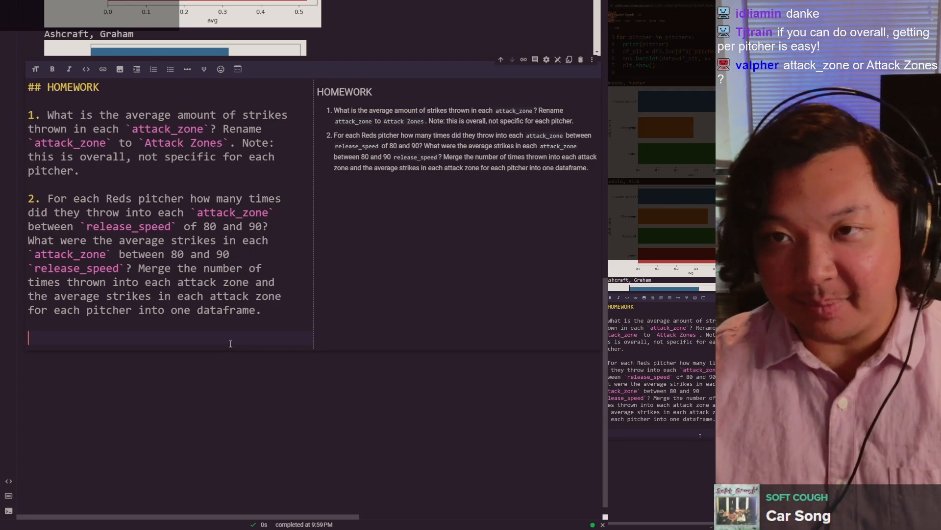
type("3. For batters, what pitch types")
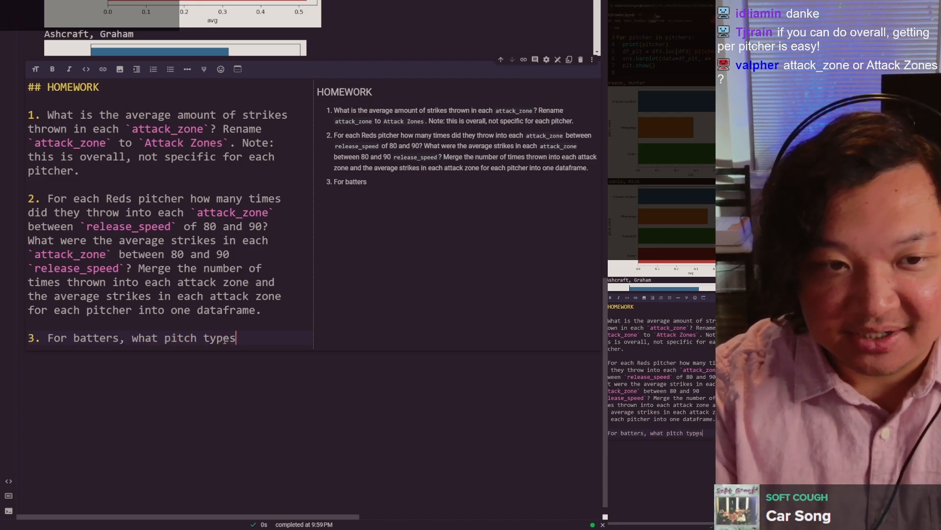
type("they hit for")
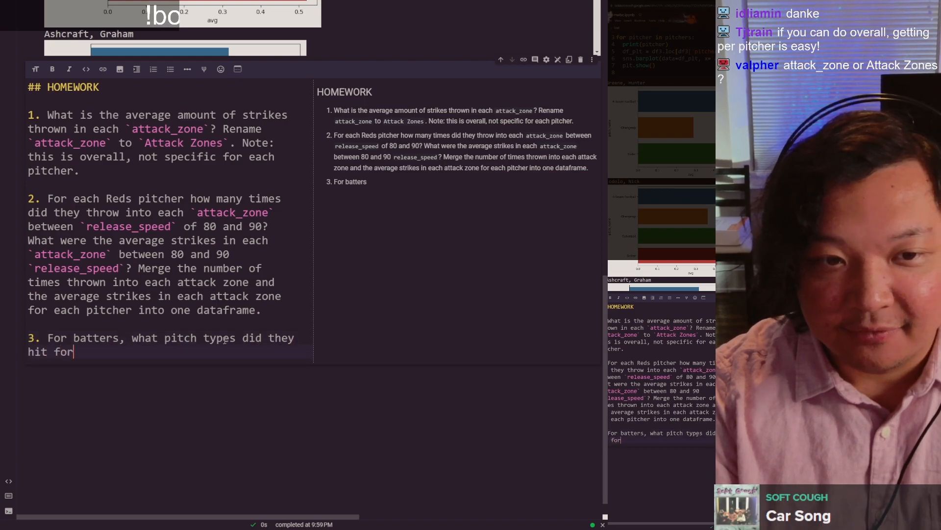
type(" home runs? ")
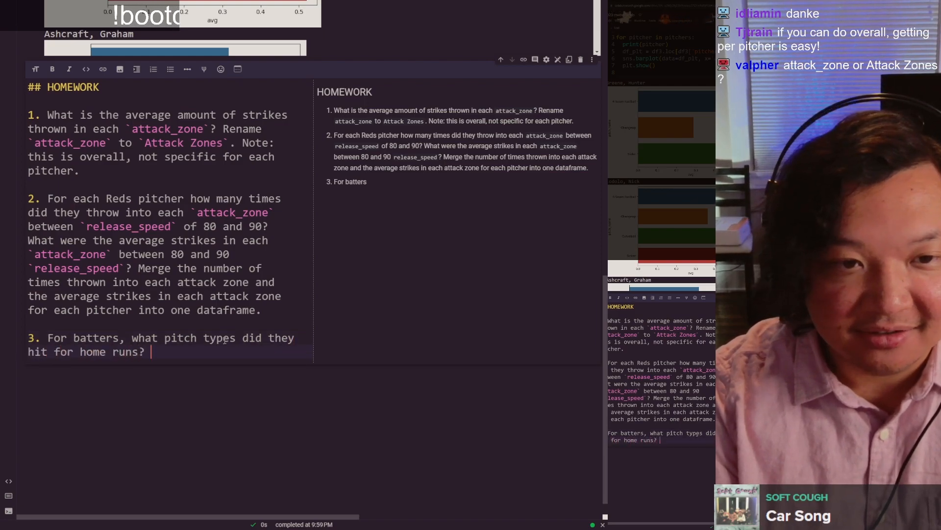
type("For pitchers, wha")
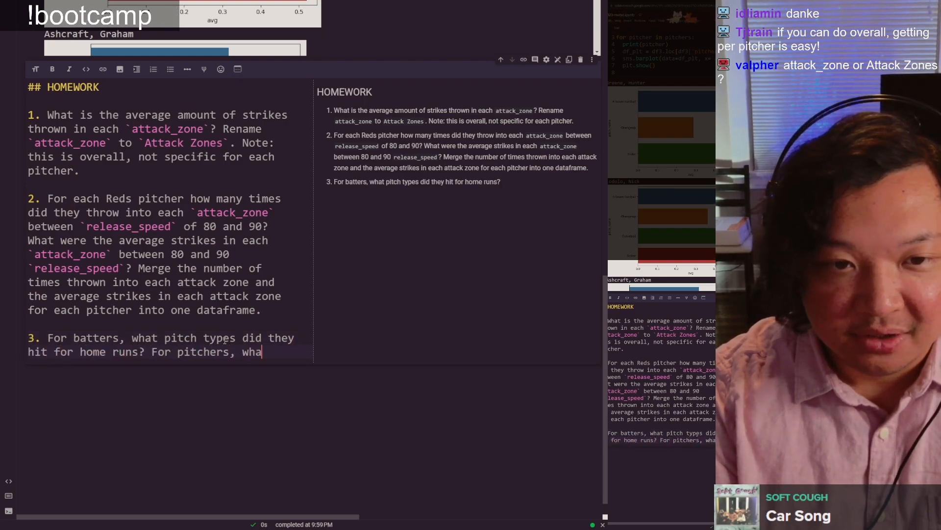
type("t is their most f")
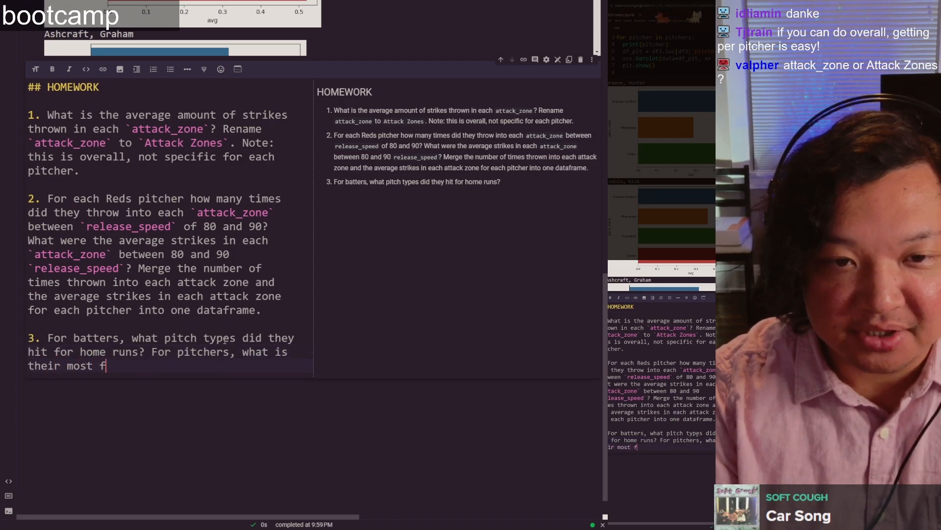
type("requently thr")
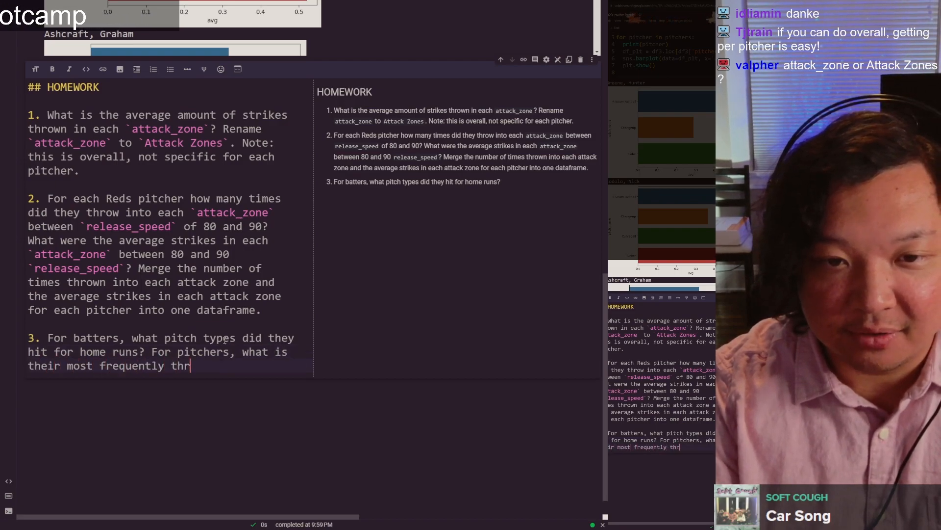
type("own pitch ")
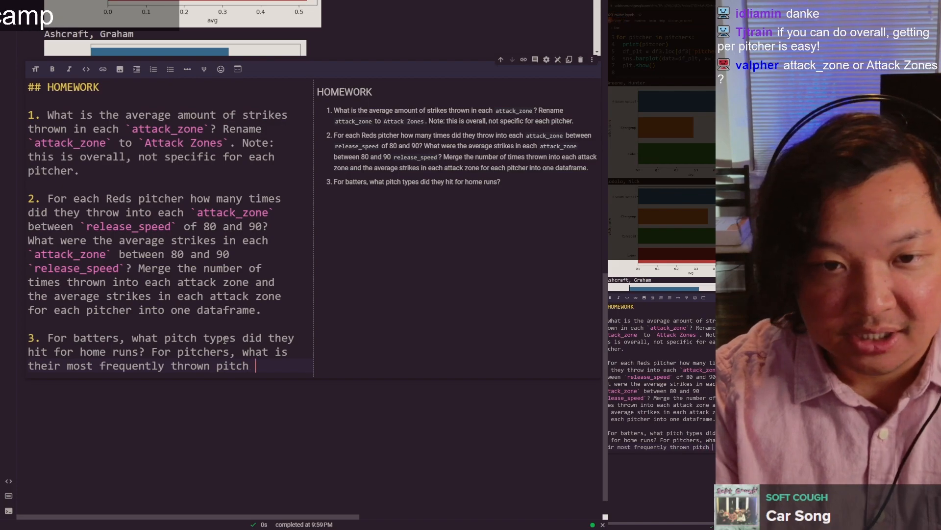
type("type?")
Step: Reword the two questions in item 3 to begin with "For each batter" and "For each pitcher"
key("Up")
key("Up")
key("ctrl+Left")
key("ctrl+Left")
key("ctrl+Left")
key("ctrl+Left")
key("ctrl+Left")
key("ctrl+Left")
key("ctrl+Left")
type("each")
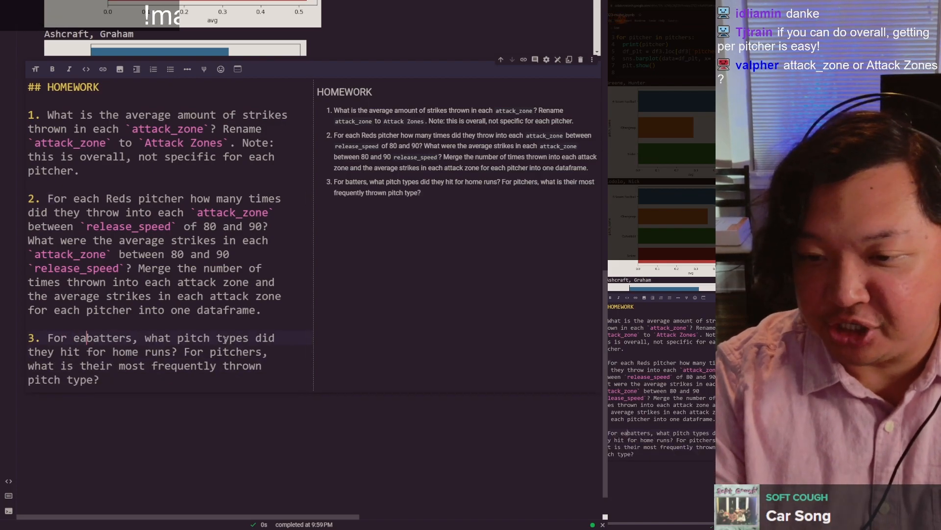
key("ctrl+Right")
key("BackSpace")
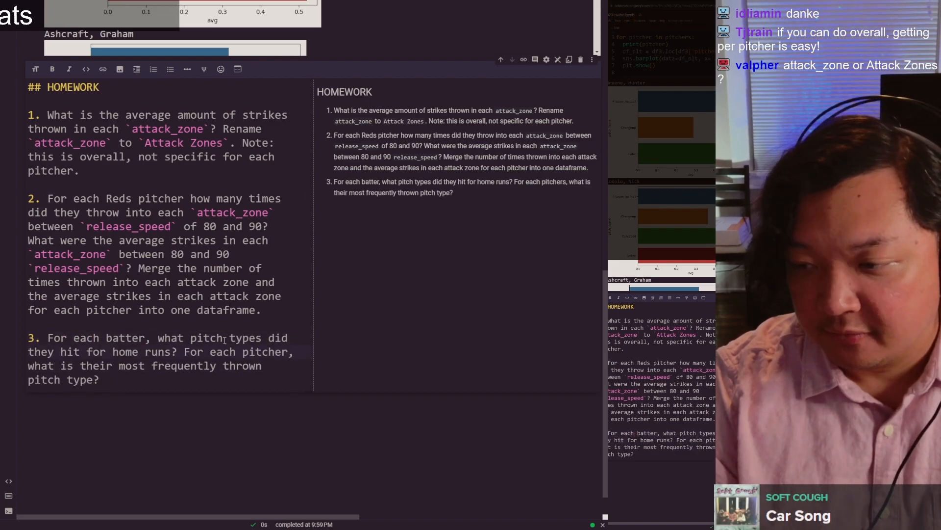
key("Up")
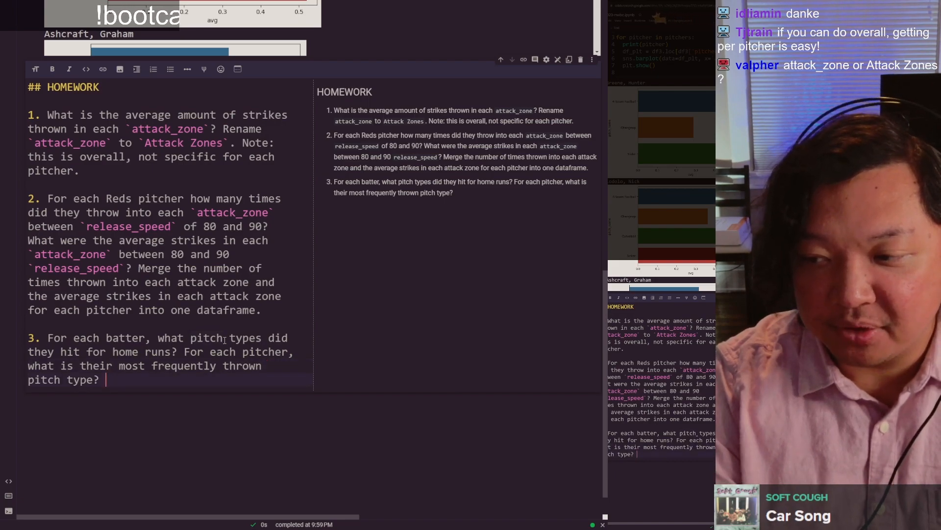
Step: Append the sentence "Join batters and pitchers together." to homework item 3
type("Joi")
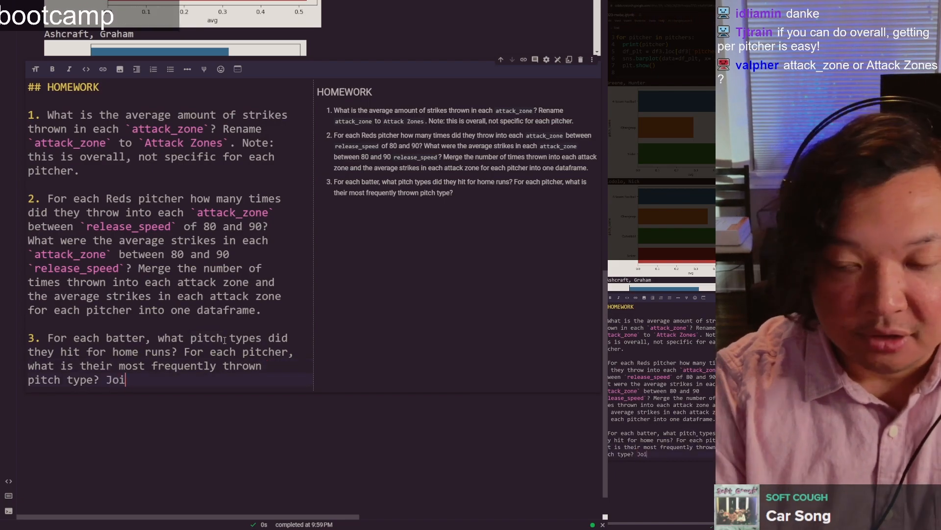
type("n batters and p")
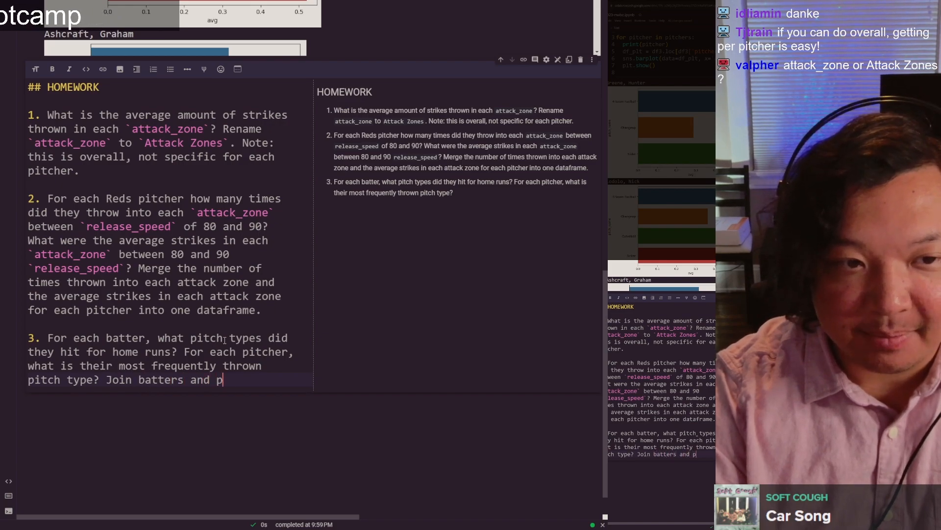
type("itchers together. After joining, che")
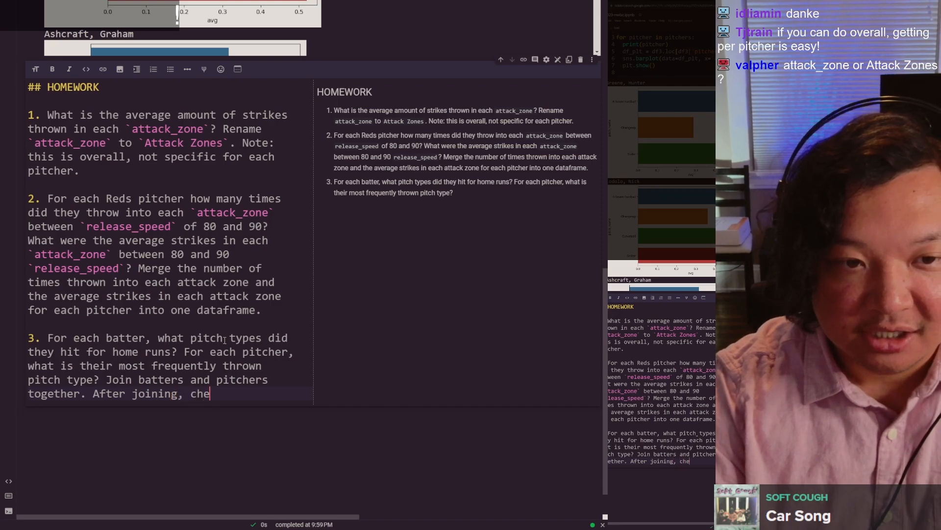
type("ck to see if the batter and the pitcher ever ba")
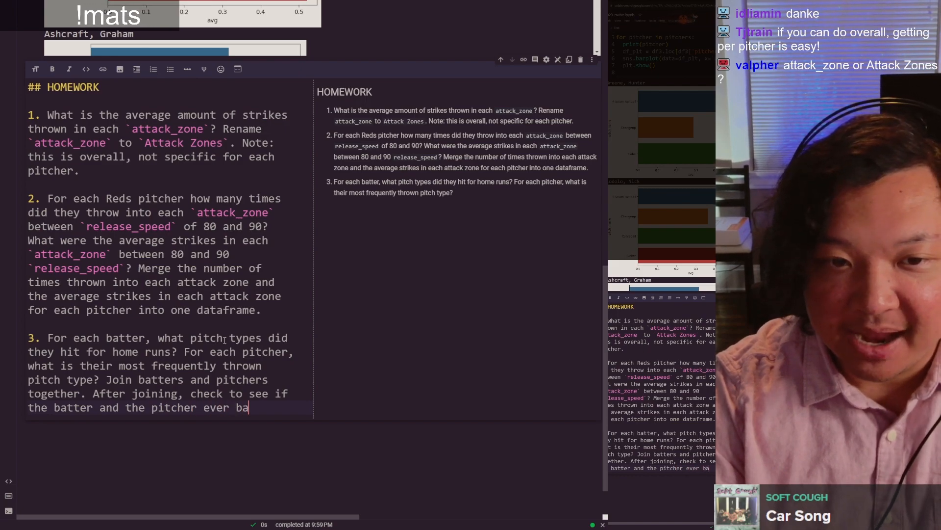
Step: Continue item 3 with "After joining, check to see if the batter and the pitcher ever matched up against each other in this dataset."
type("p against each other in this dataset.")
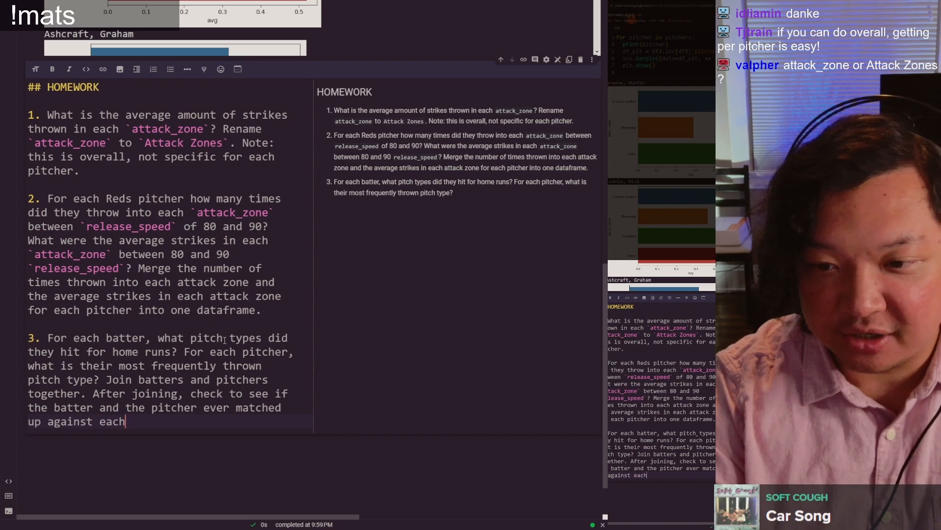
Step: Replace the final period of item 3 with "-- make a new column that"
key("BackSpace")
key("BackSpace")
type("-- mak")
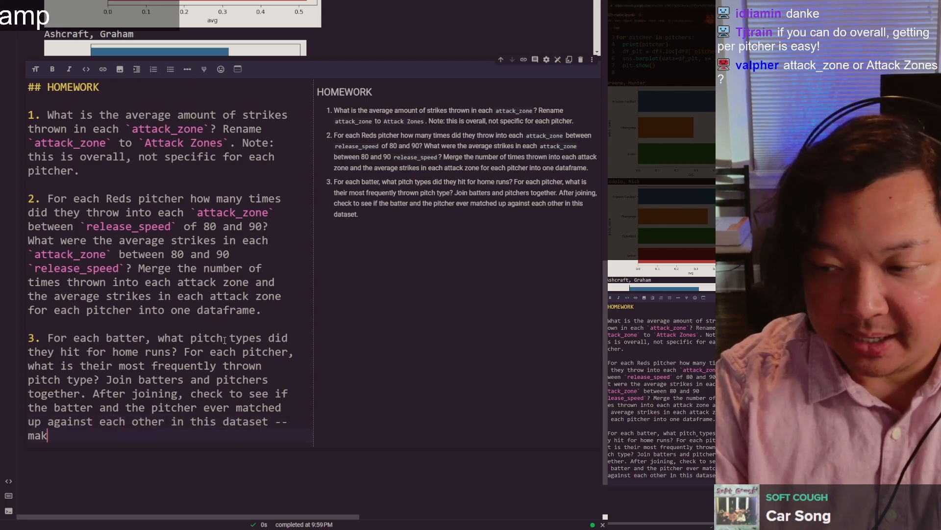
type("e a new column that indicates if they did match up against each other or not")
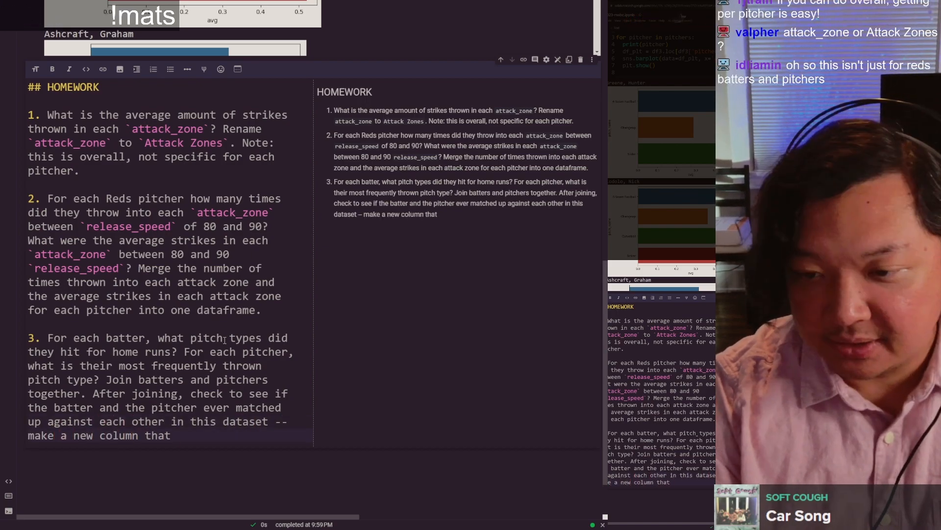
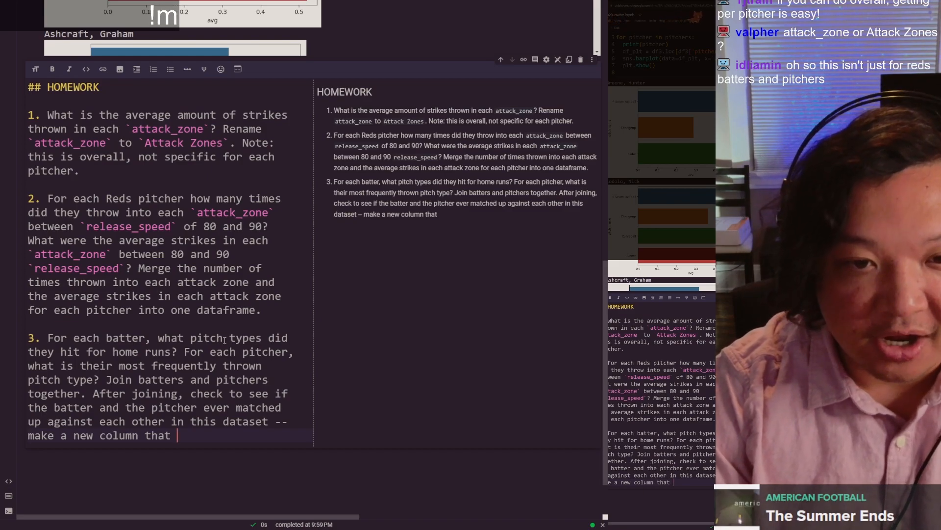
Step: Complete homework item 3 with "indicates if they did match up against each other or if they didn't."
type("ndica")
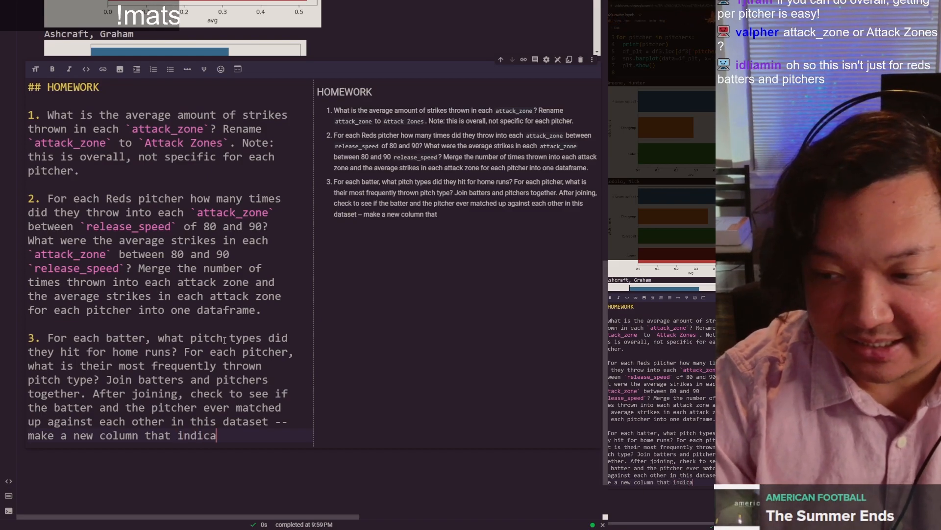
type("tes if they did ")
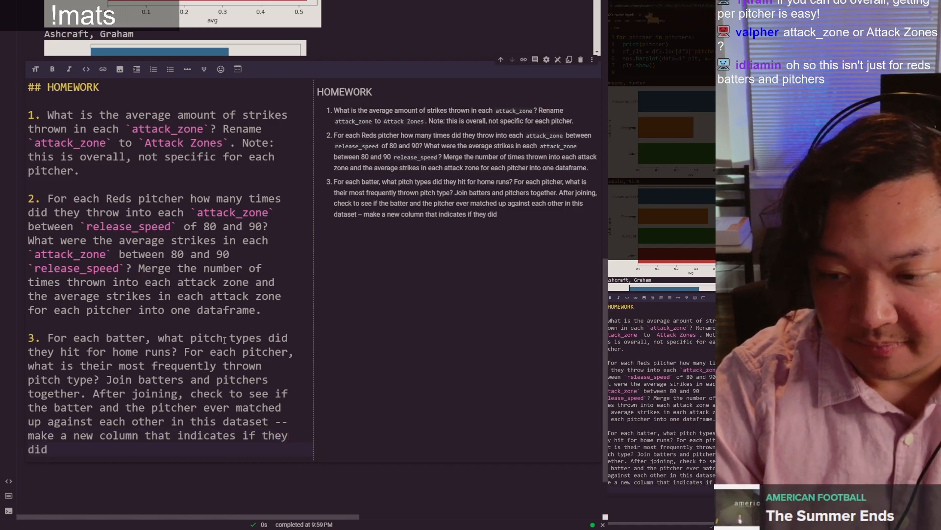
type("match up against each other or")
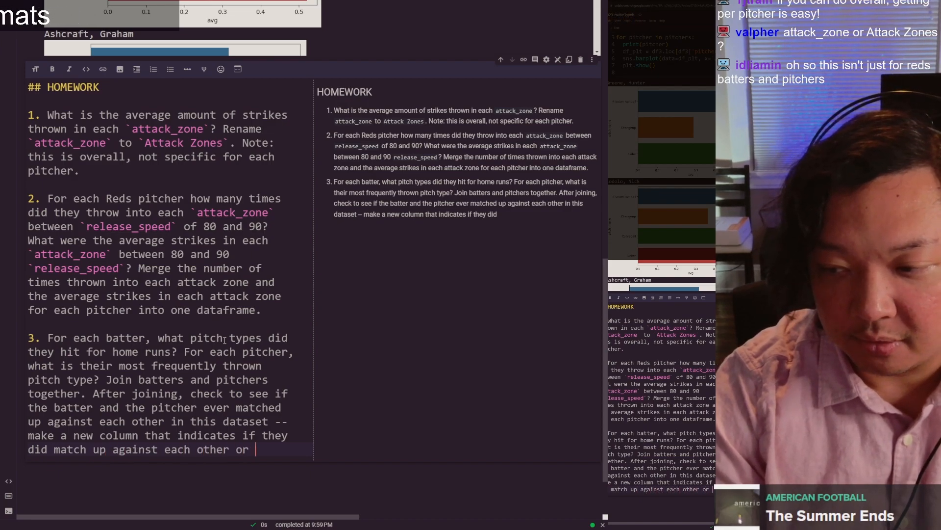
type(" not")
key("BackSpace")
key("BackSpace")
key("BackSpace")
type("if they didn't.")
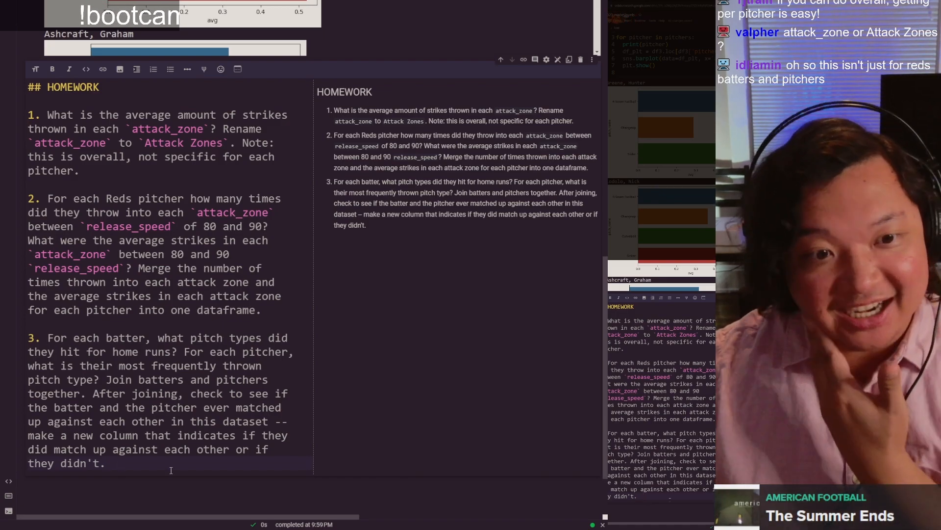
triple_click(171, 470)
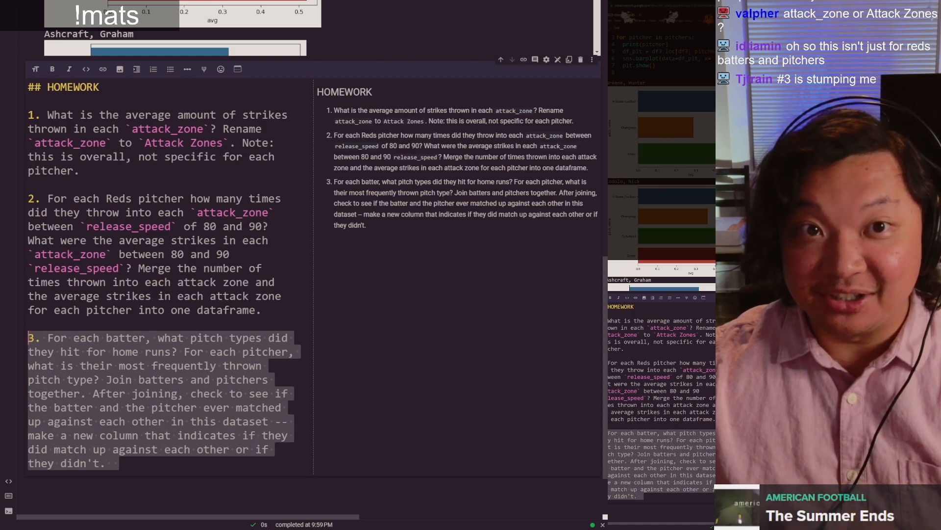
Step: Add homework item 4: "Make a bar plot for 5 players and plot the amount of times they have thrown each pitch type."
left_click(30, 307)
key("ctrl+End")
key("Return")
key("Return")
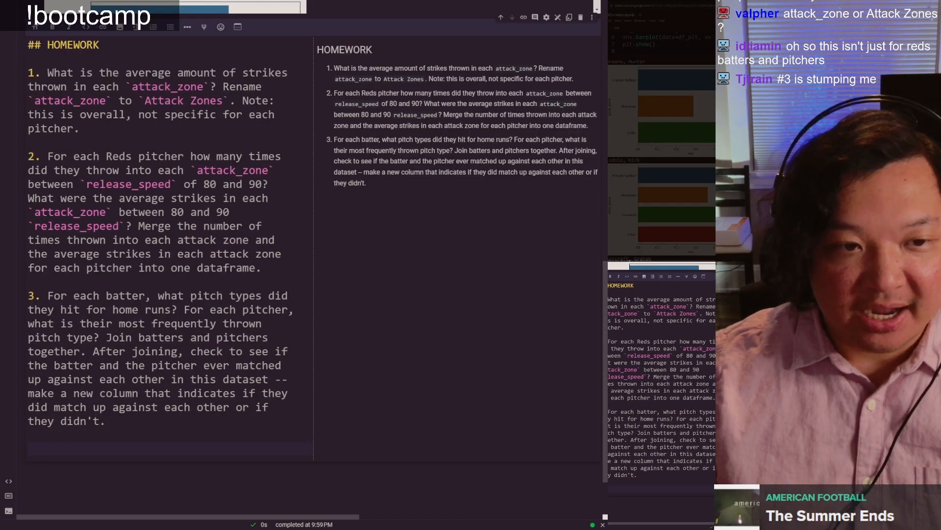
type("4.")
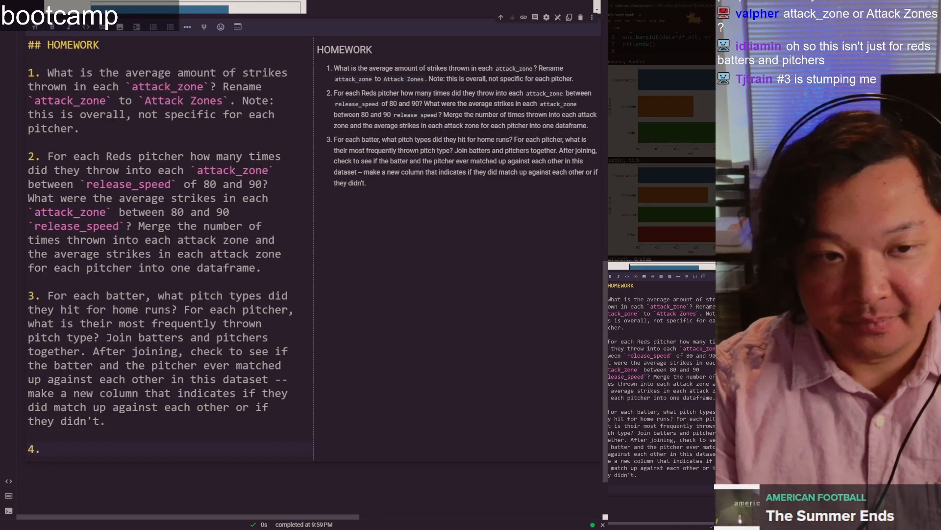
type(" Make a ba")
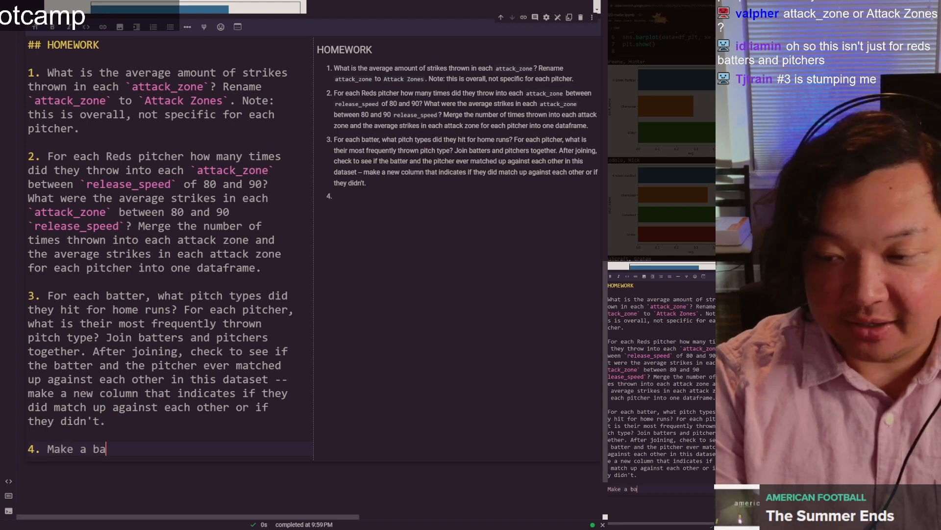
type("r plot for 5 players and plot the amount of times they have t")
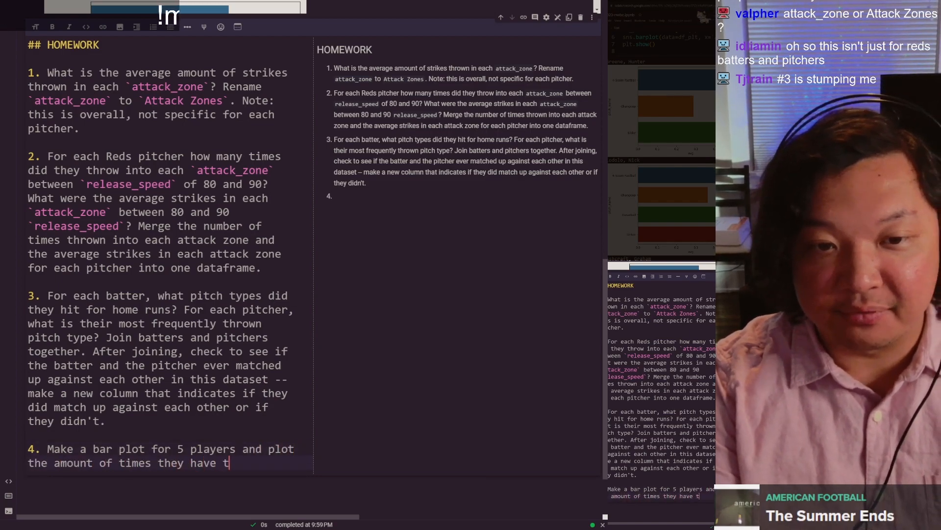
type("h pitch type.  ")
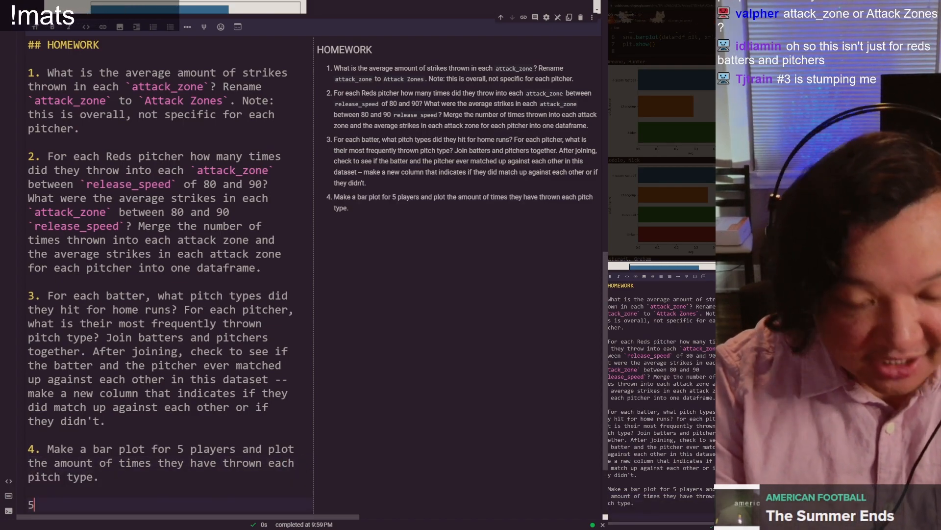
type("5. Use `sns.scatte")
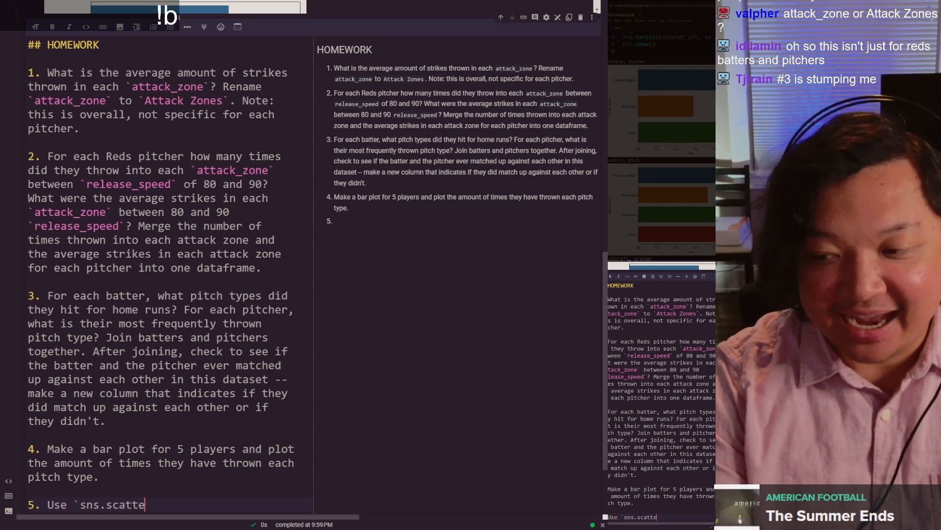
type("rplot()` ")
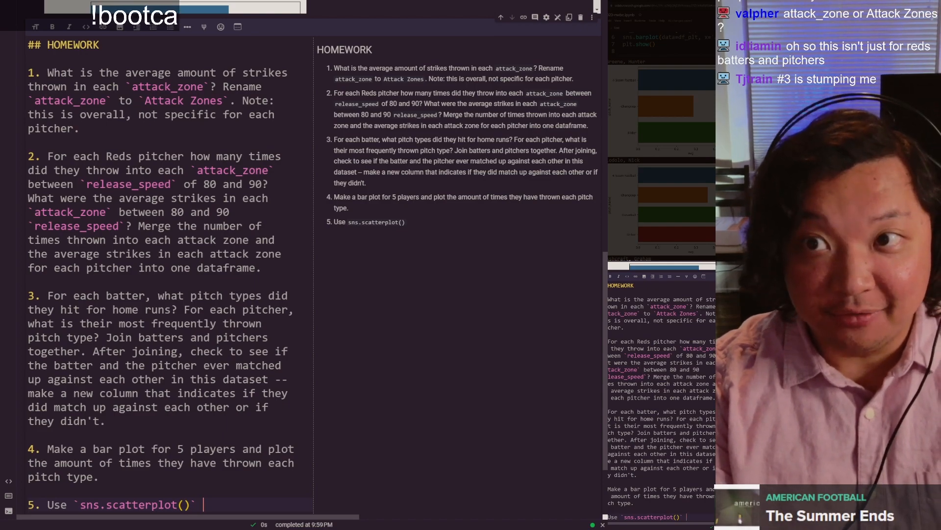
type("and plot str")
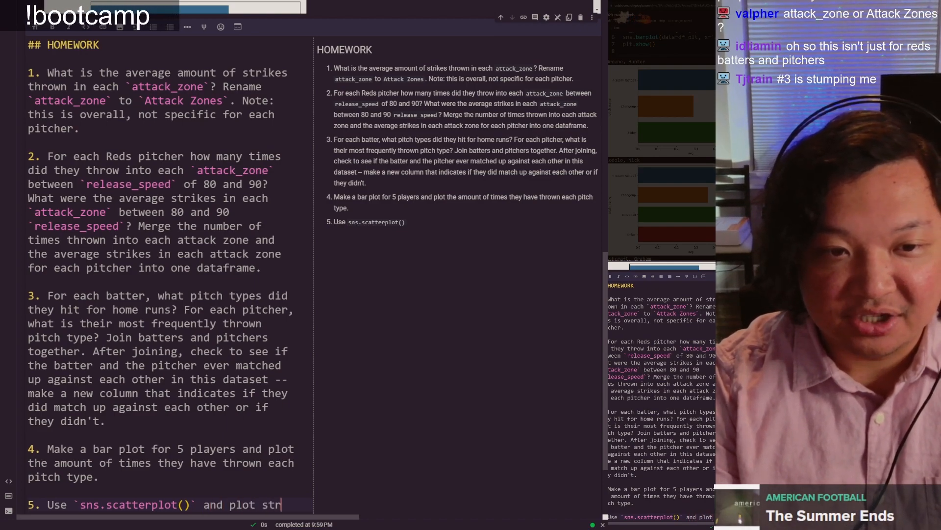
type("ike")
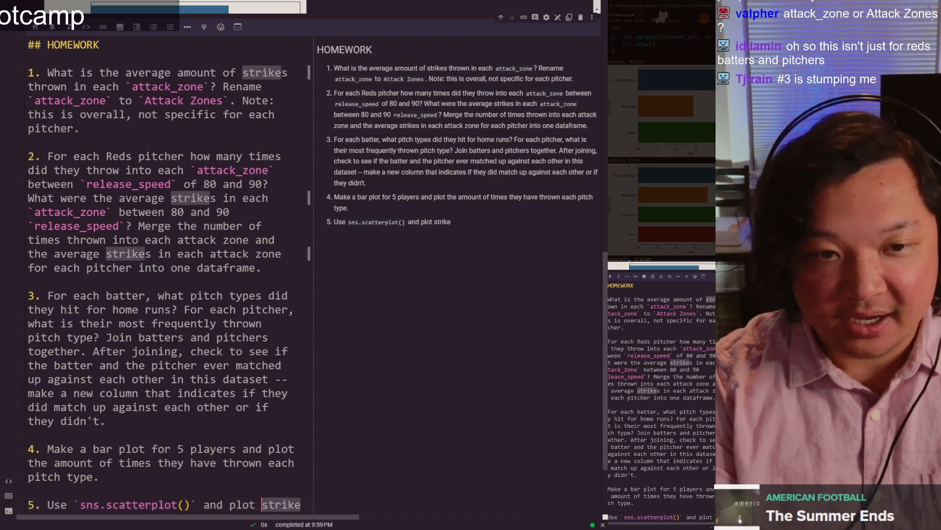
Step: Add homework item 5: "Use `sns.scatterplot()` and plot `avg` as "x" and `count` as "y"", with the function and column names in code formatting
key("ctrl+BackSpace")
type("`avg` as")
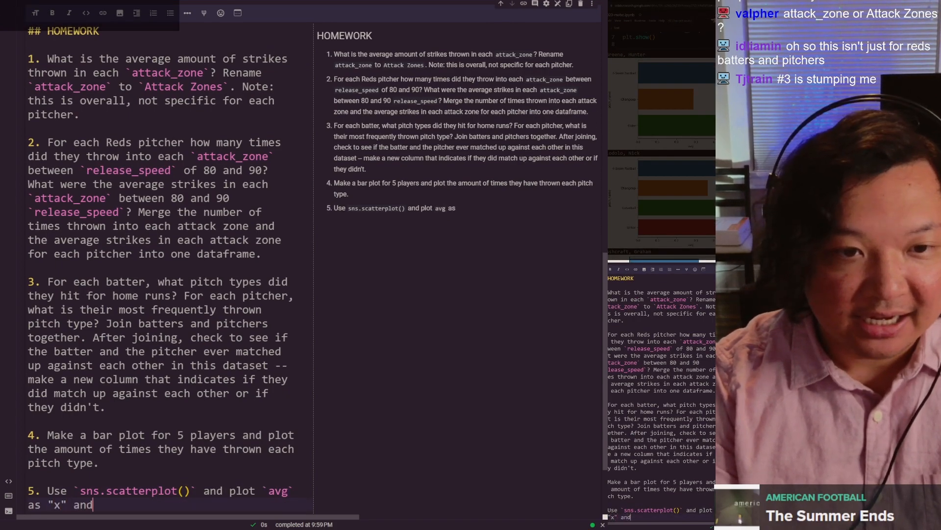
type("\"x\" and `count` as \"")
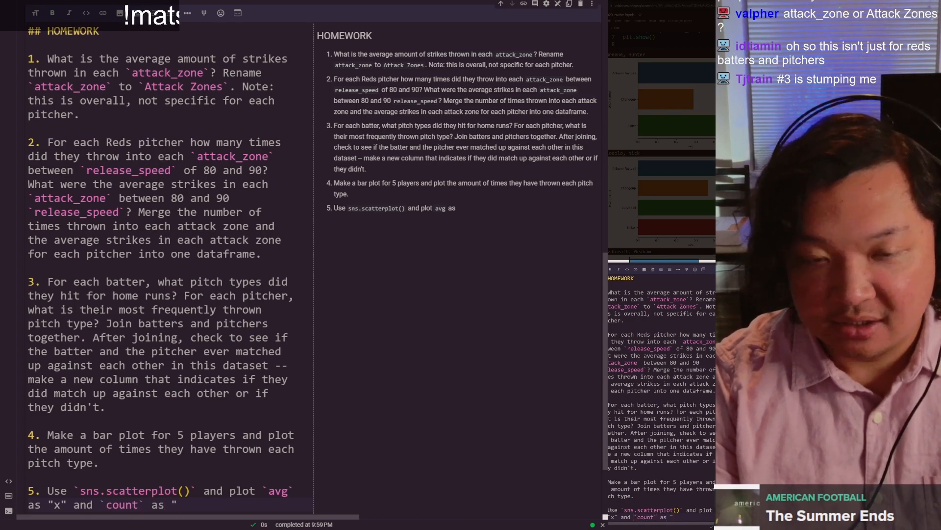
type("y\"")
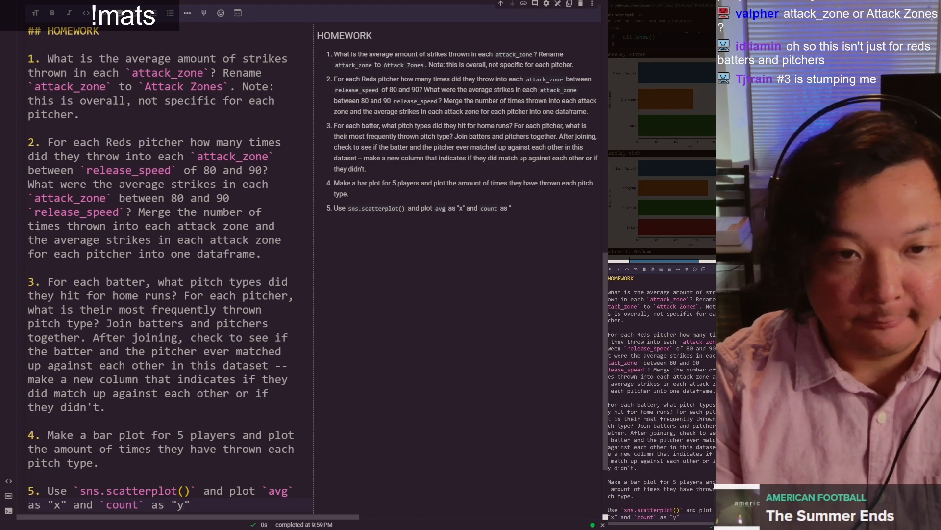
type(". You can do ")
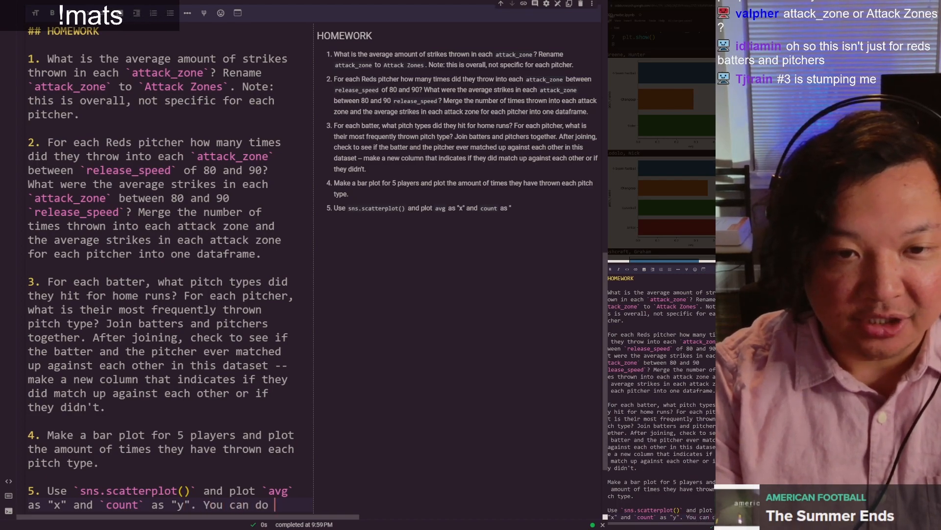
type("this with the entire ")
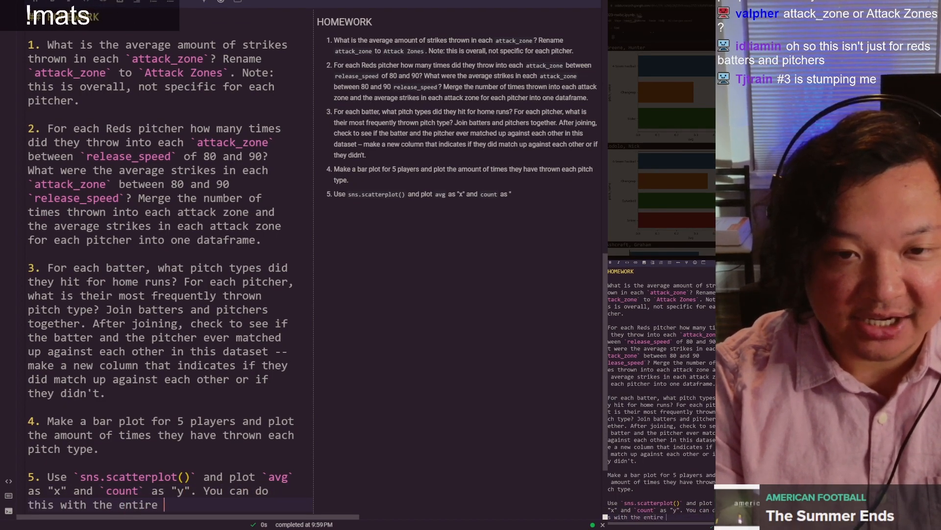
type("dataset or use a subsample of data (i.e. if you o")
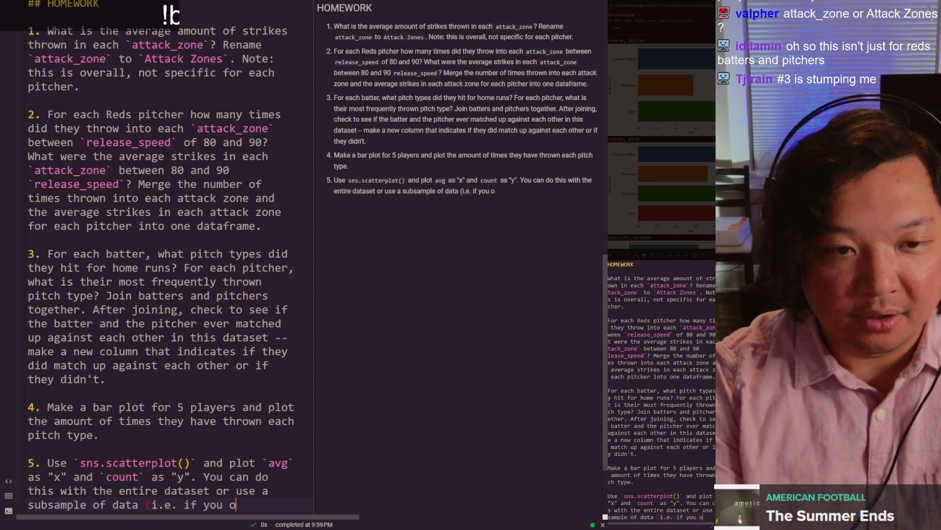
key("BackSpace")
Step: Finish item 5 with the parenthetical "(i.e. if you wanted to only look at Hunter Greene, that would be a "subsample" of df3)."
type("want")
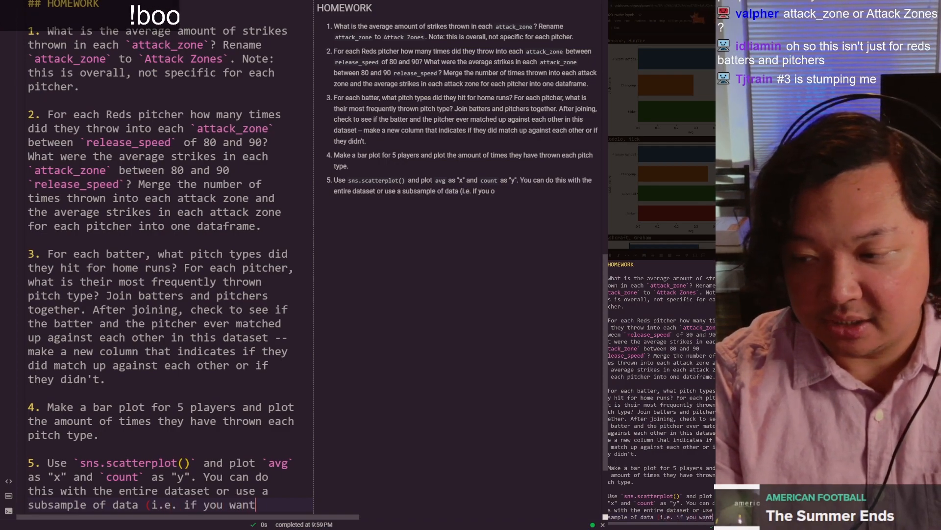
type("ed to only look at")
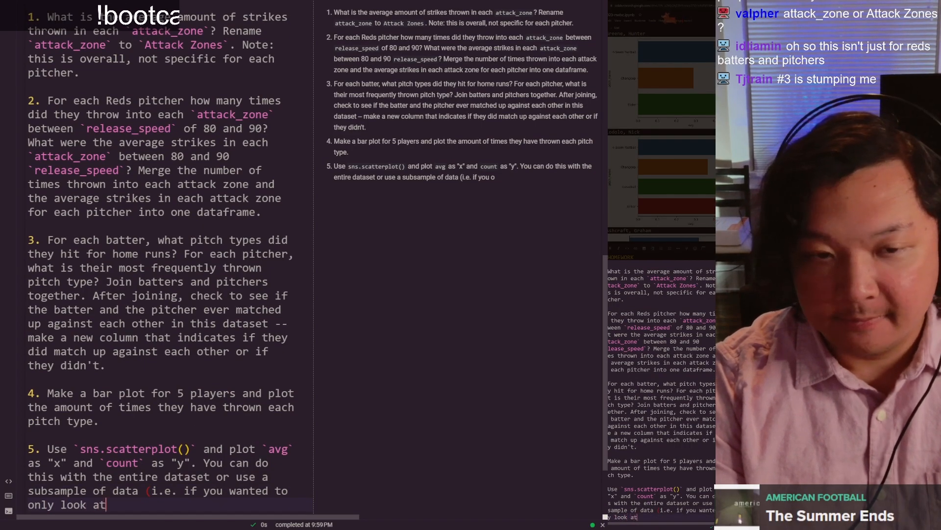
type(" Hunter Greene, that")
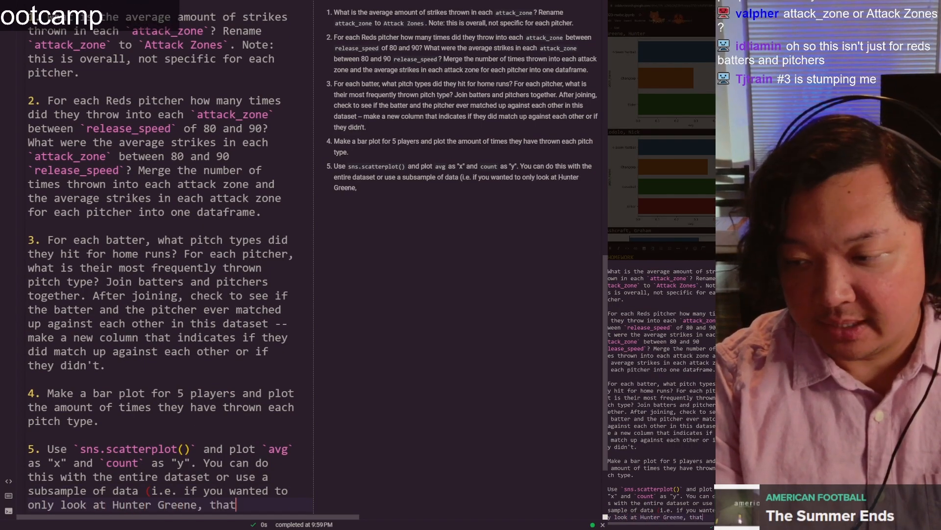
type(" would be a \"subsample\"")
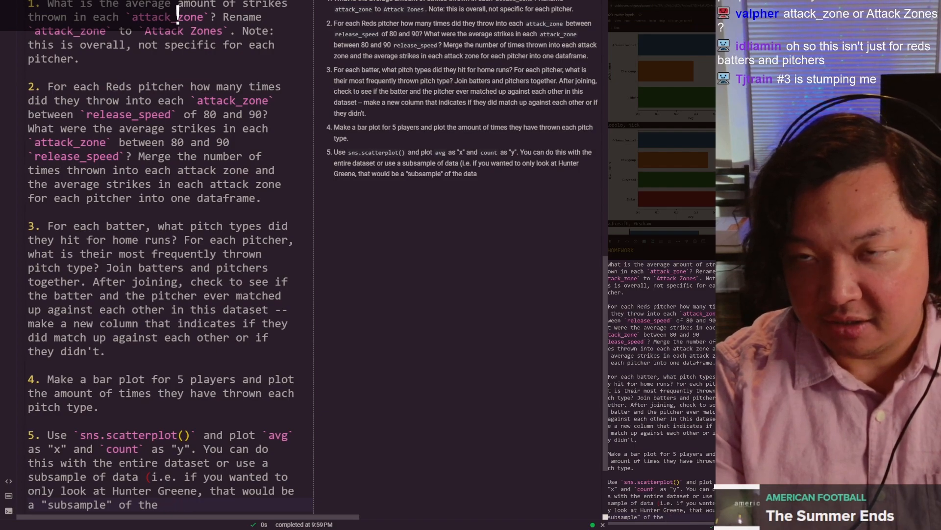
type("of the")
key("BackSpace")
key("BackSpace")
key("BackSpace")
key("BackSpace")
type("df")
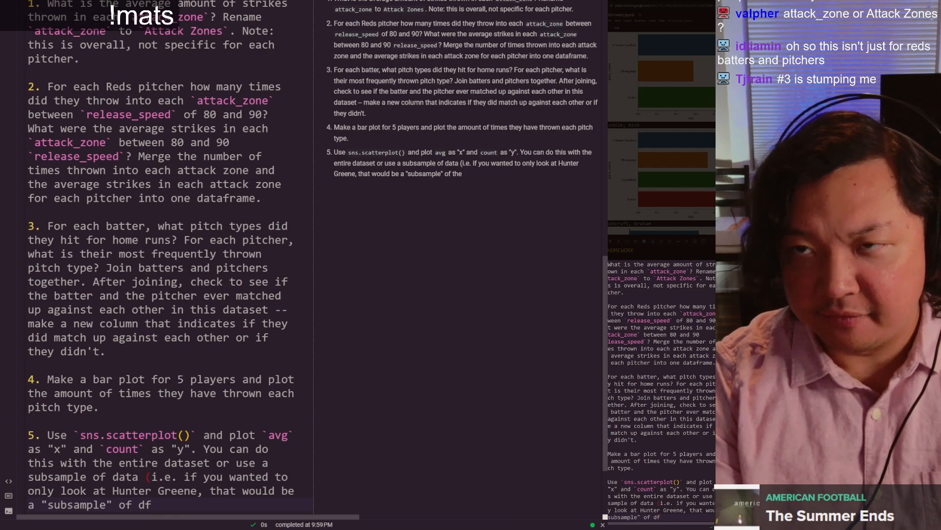
type("3).")
Step: Below item 5, add the line "Bonus questions (if it's too hard or takes a lot of time, do this some other time!)"
key("Return")
key("Return")
type("Bo")
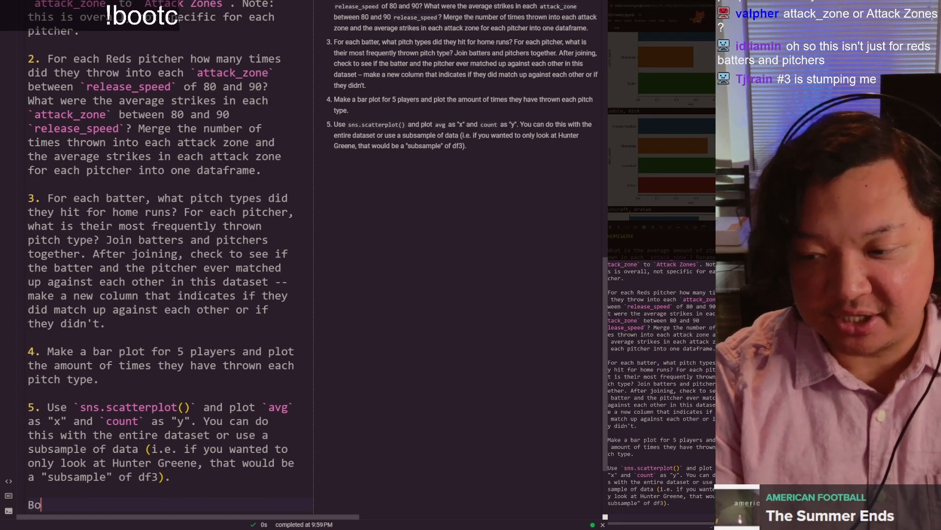
type("nus questions (if it's to")
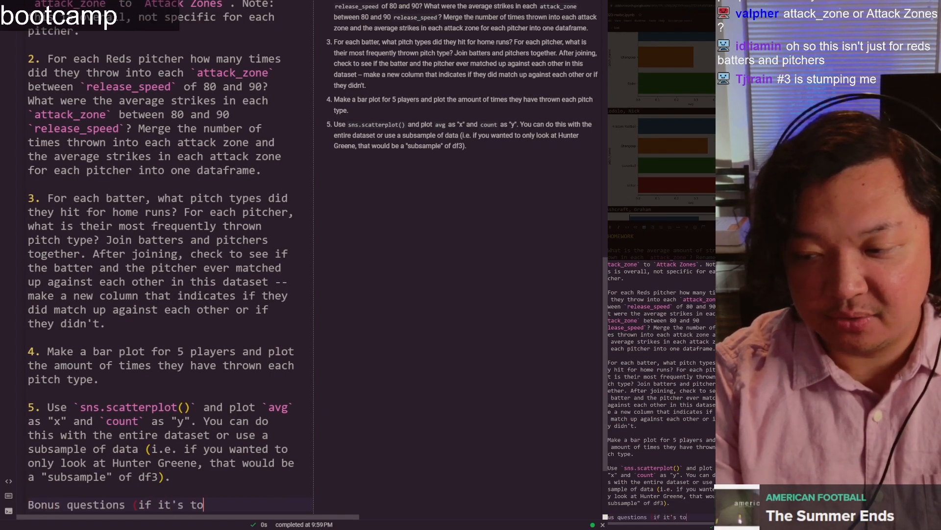
type("o hard or ")
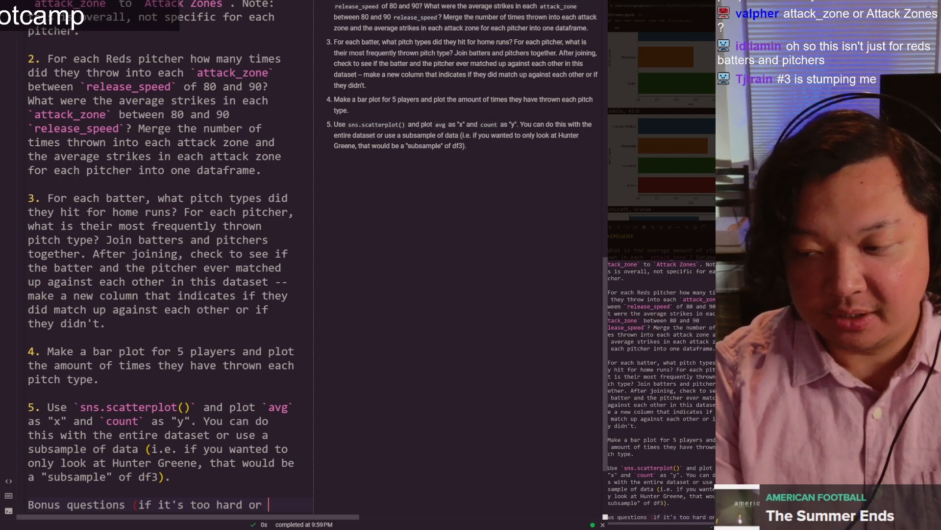
type("takes a lot of time, ")
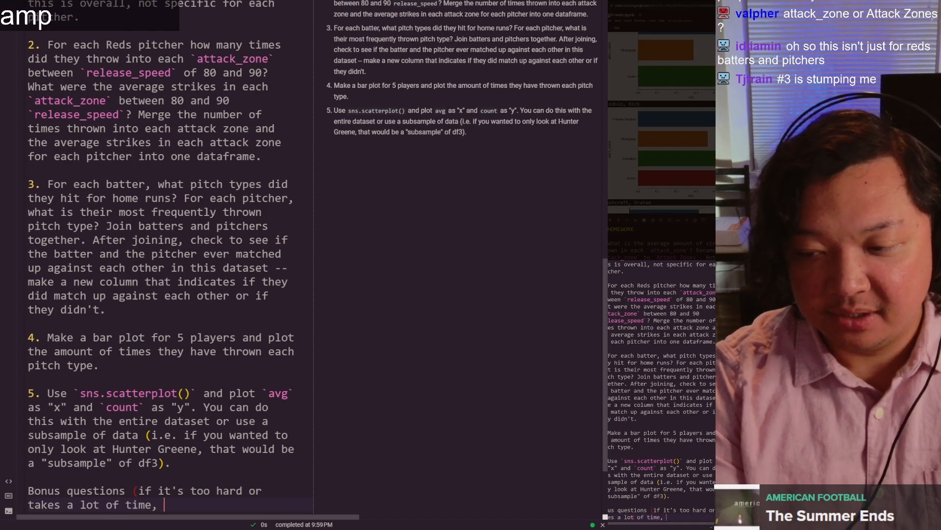
type("do this some other")
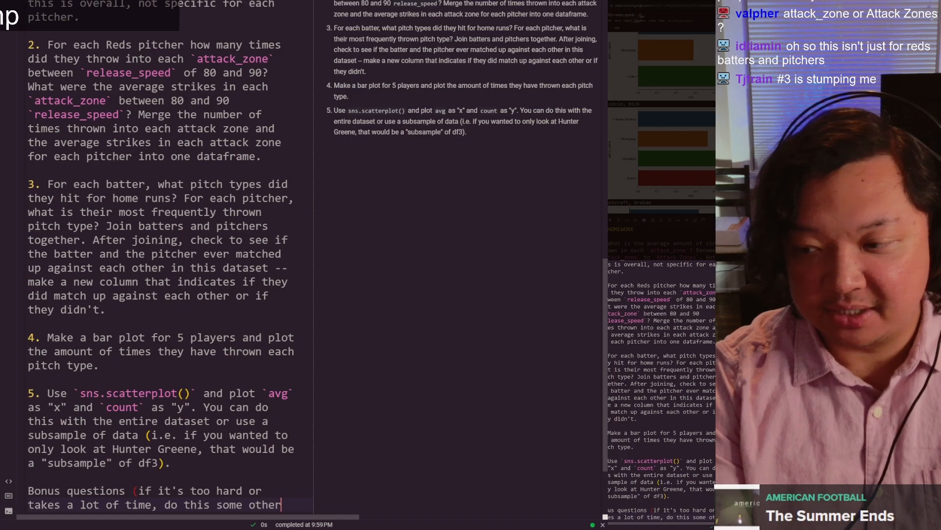
type(" time!)")
Step: Add "Bonus 1: What's each Reds pitcher's best and worst pitch type? Hint: more strikes are "good" for the pitcher" as a new paragraph
key("Return")
key("Return")
type("Bonus 1: What's each Re")
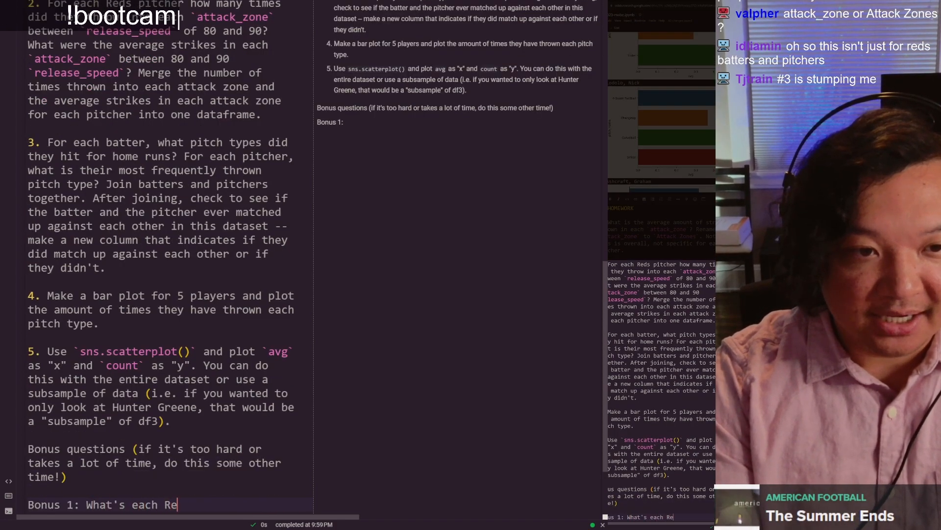
type("ds pitcher's be")
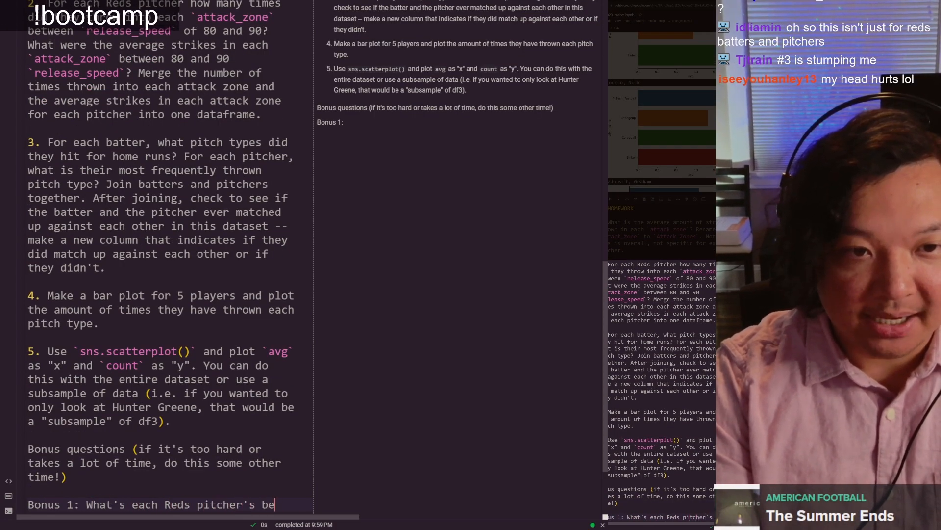
type("st and worst pitch ")
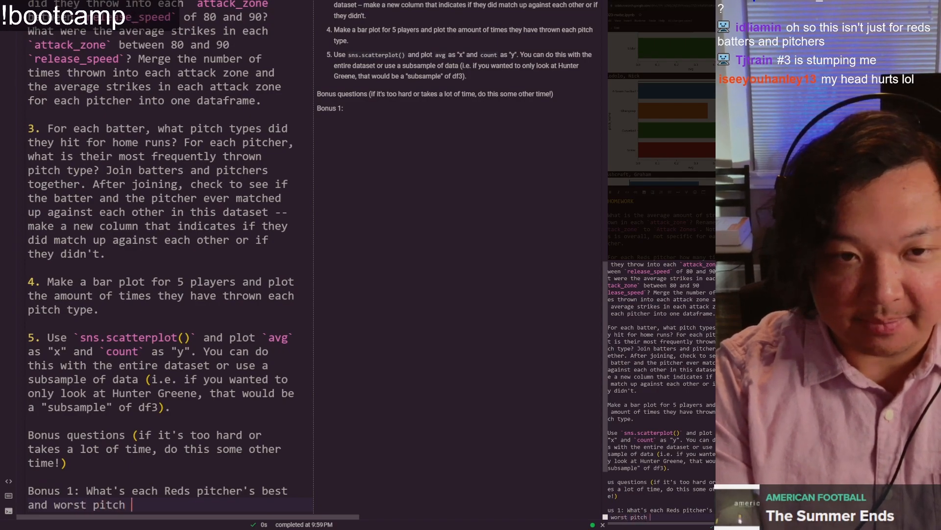
type("type? Hint: more strikes a")
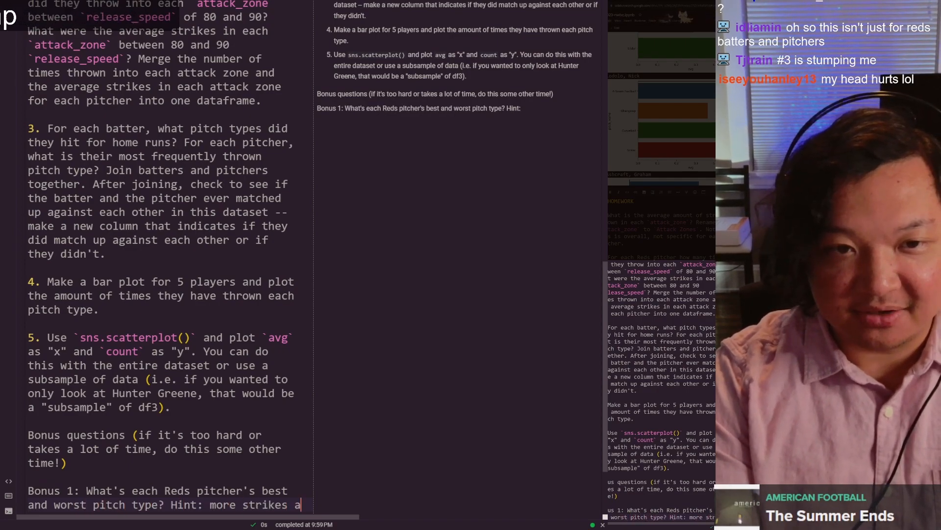
type("re \"good\" for the pit")
type("cher")
Step: Add "Bonus 2: Using everything you know from the last 3 days, pitch a pitcher and describe their ability to throw strikes." as a new paragraph
key("Return")
key("Return")
type("Bonus 2: ")
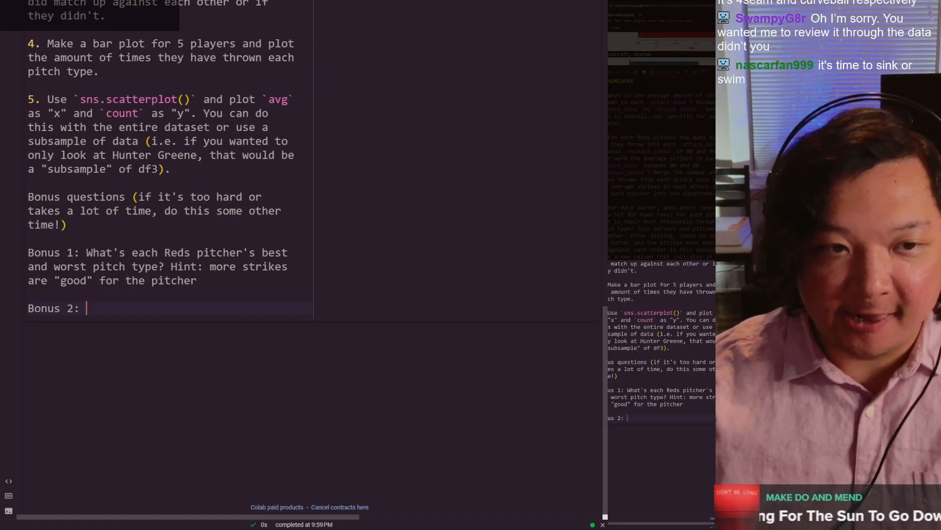
type("Using everything you know from the last 3 days")
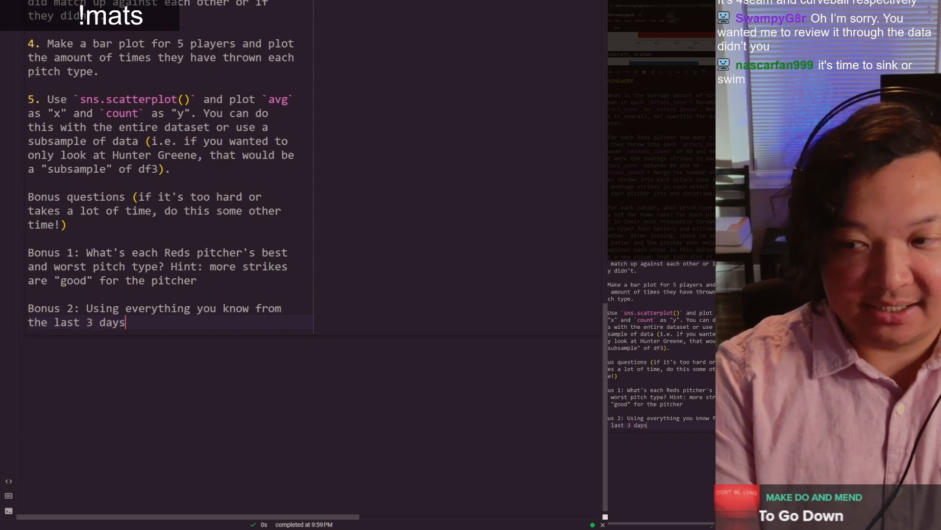
type(", pitch a pitcher and de")
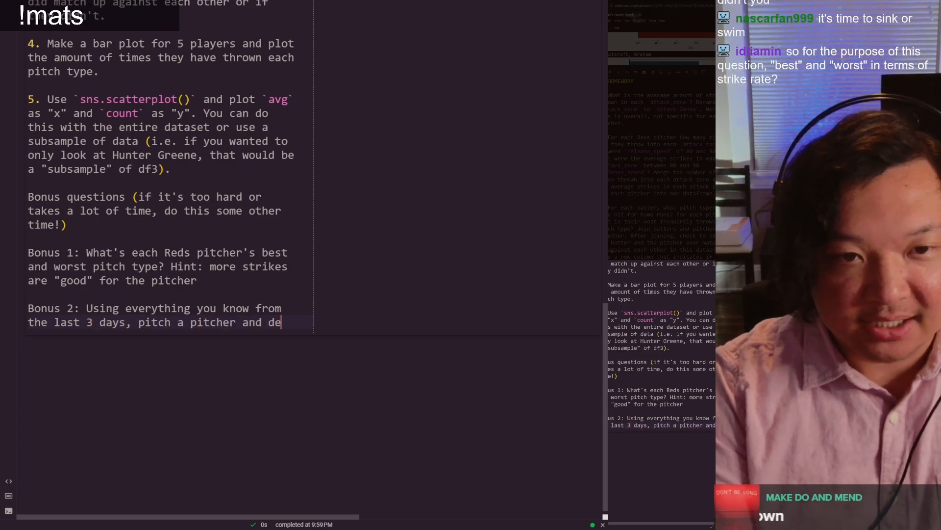
type("scribe their ability to throw strikes. You can use an")
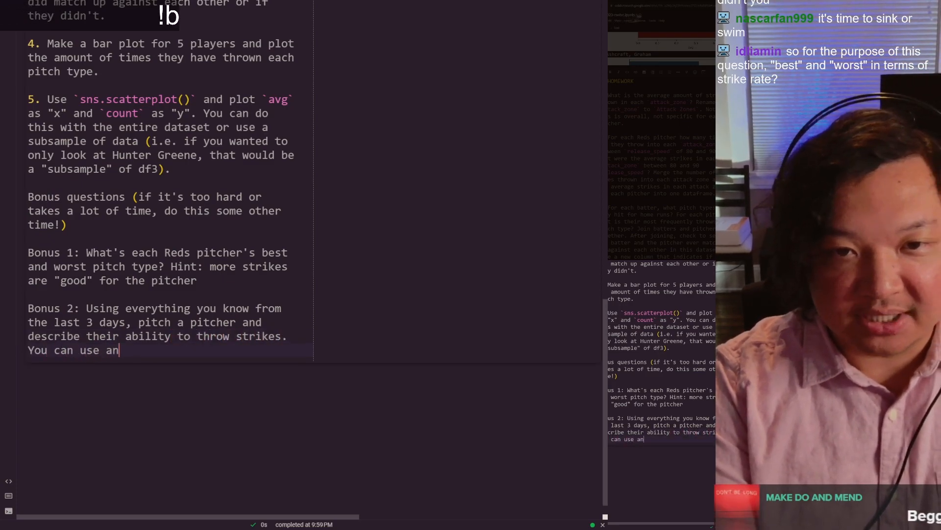
Step: Continue Bonus 2 with "You can use any columns for your analysis. Some columns that could be helpful:"
type("for ")
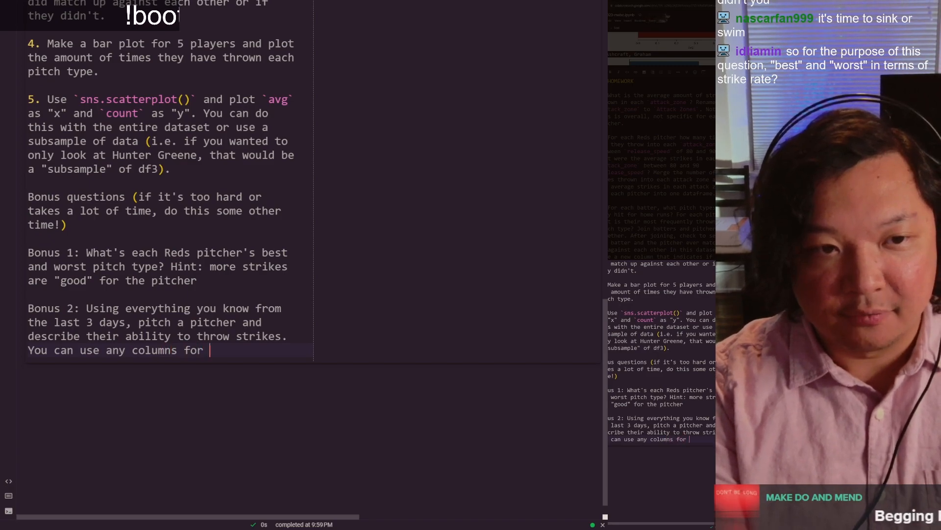
type("your analysis. ")
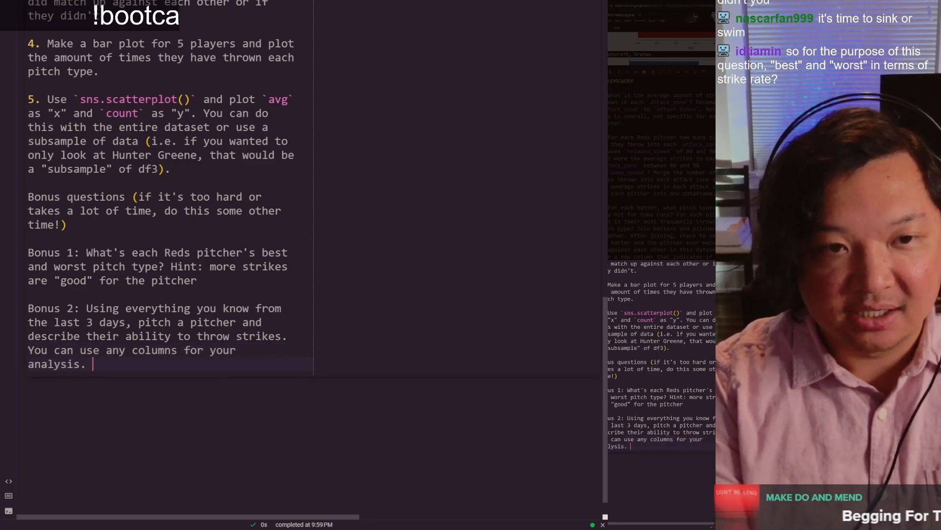
type("Some c")
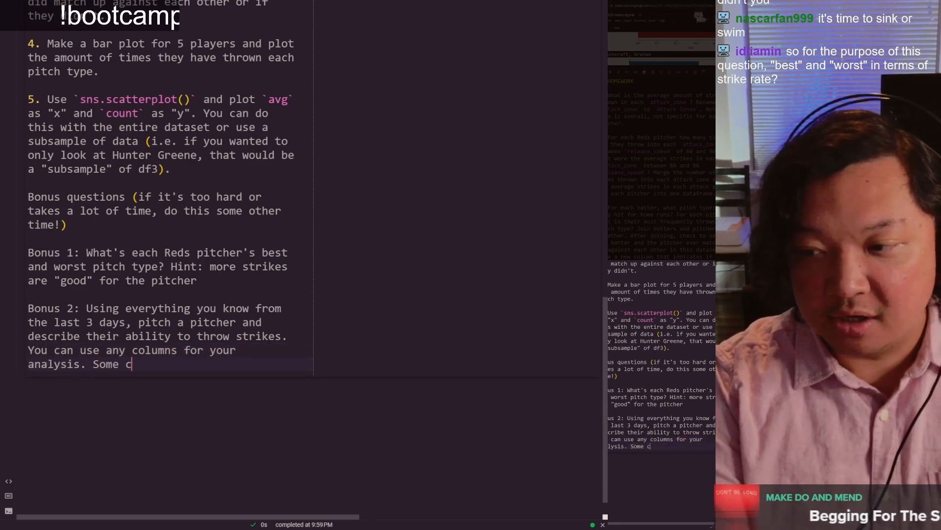
type("olumns that could ")
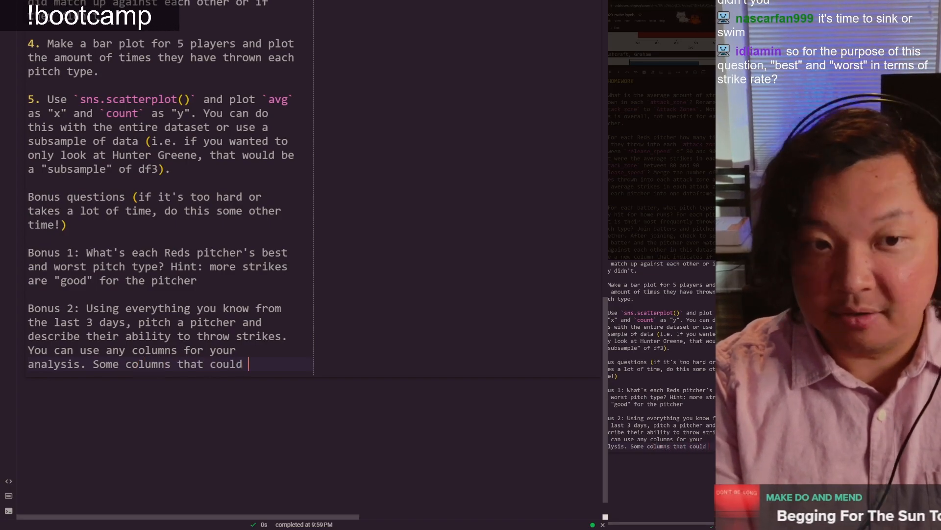
type("be helpful: `pitc")
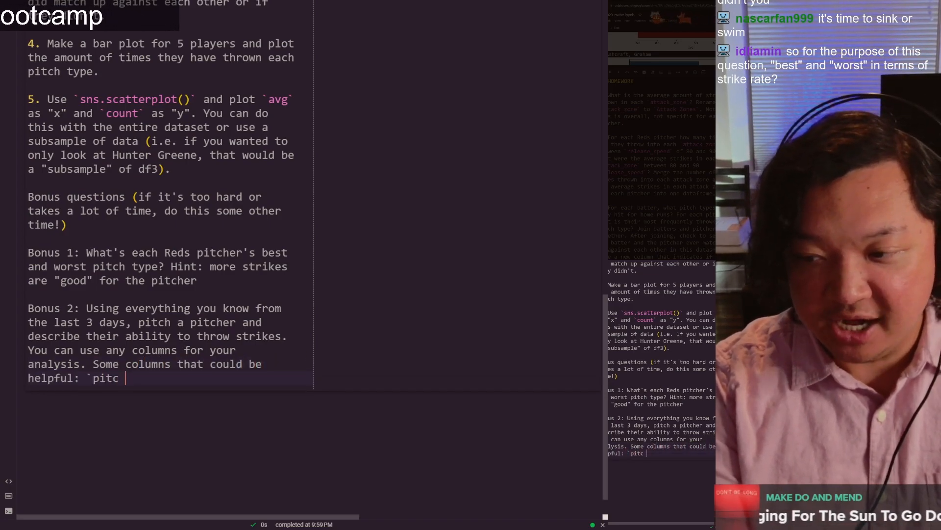
Step: List the helpful columns as "`pitch_name`, `attack_zone`, make a column for strikes, make a column for balls"
key("BackSpace")
type("h")
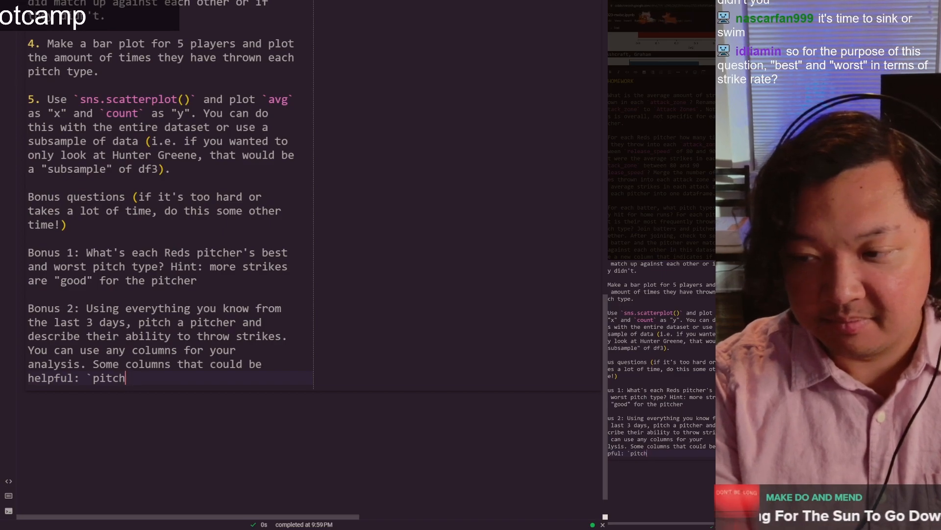
type("_name`, `attac")
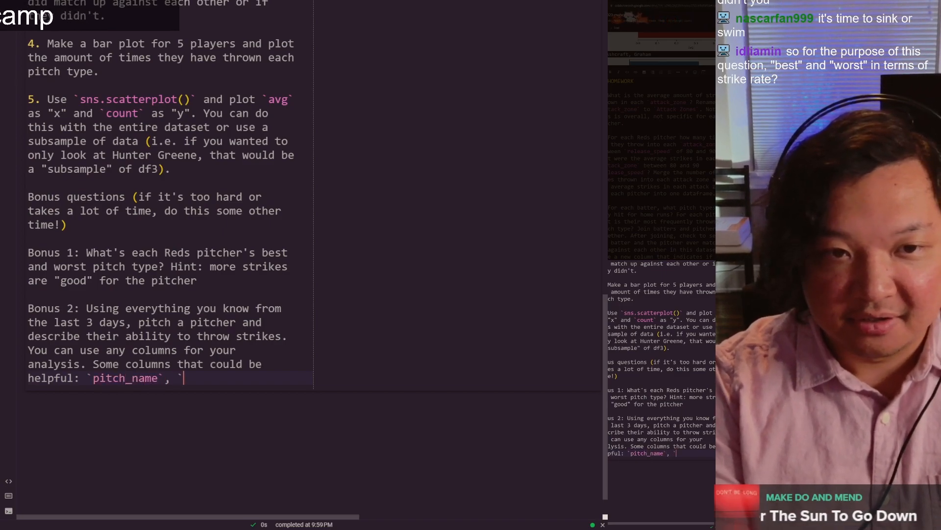
type("k_zone`, make a column for strikes, make a column for balls, make a column")
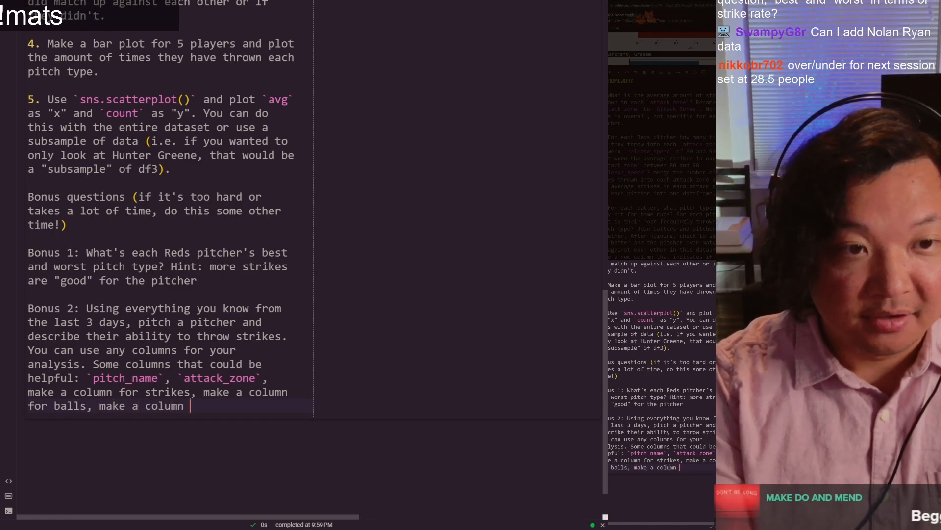
Step: Extend the list with "make a column for different hit types in `events` (i.e. a home run or hit column)"
type("t types in")
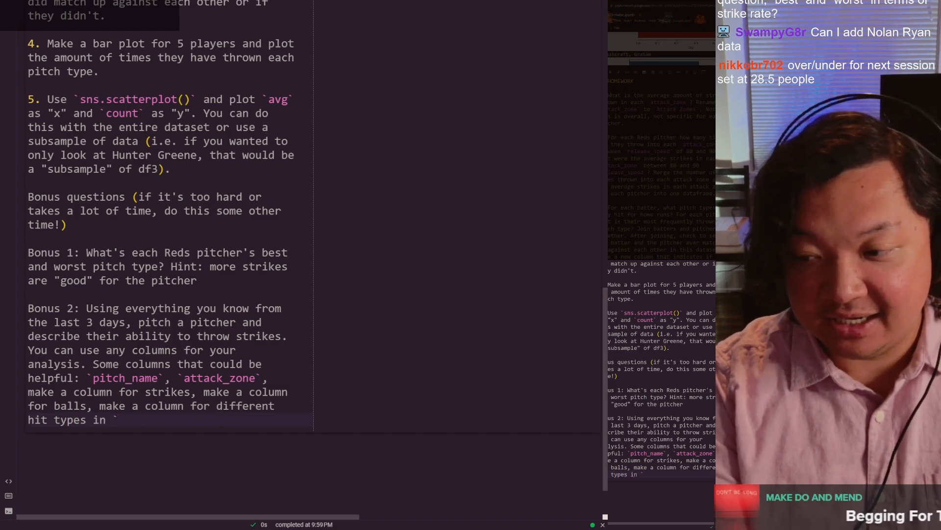
key("BackSpace")
key("BackSpace")
type("(i.e. a h")
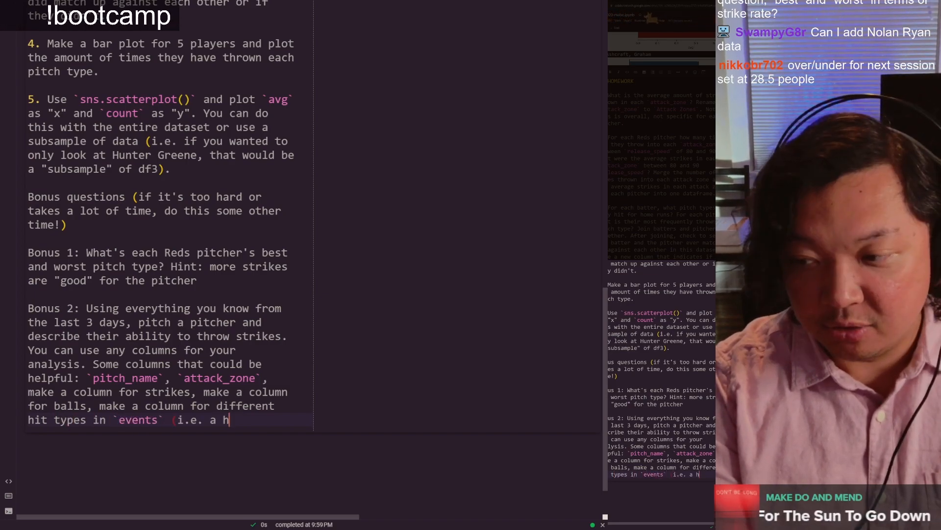
type("ome run or hit column), make a c")
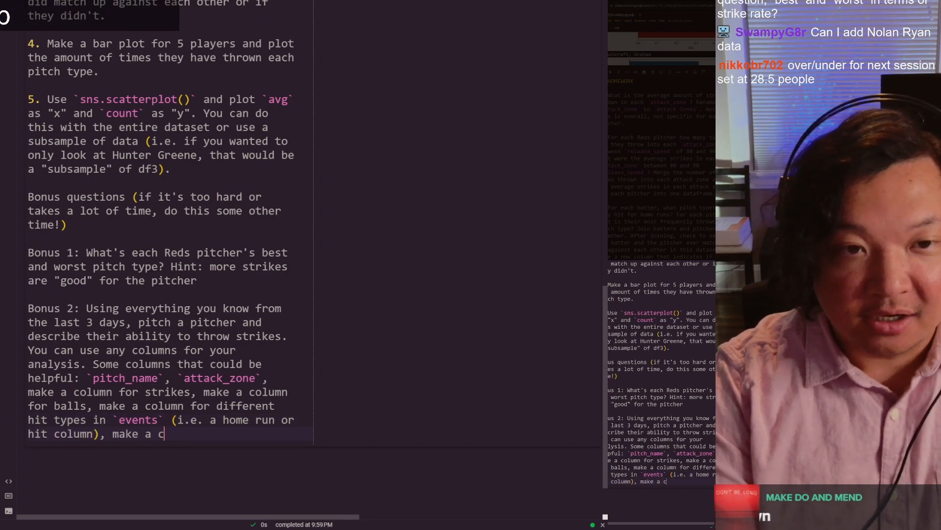
type("olumn for your favorite team, make a co")
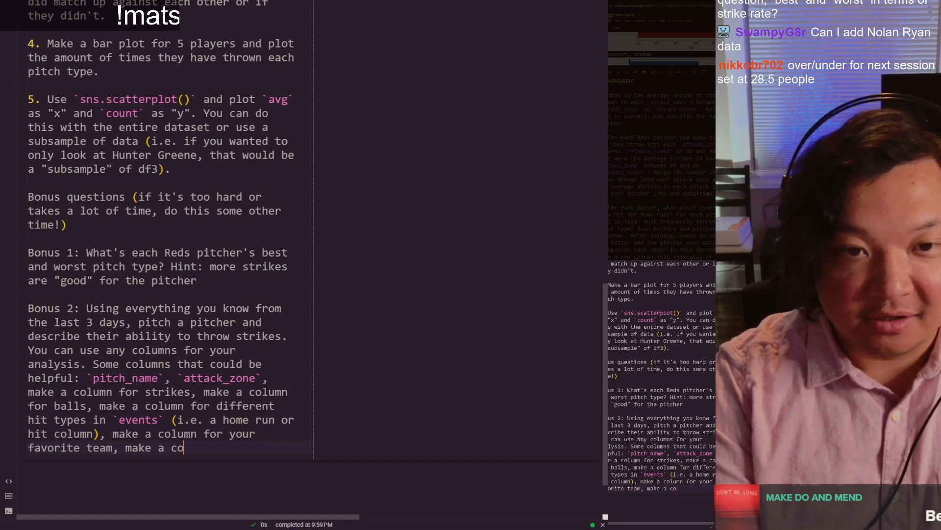
type("lumn for left ha")
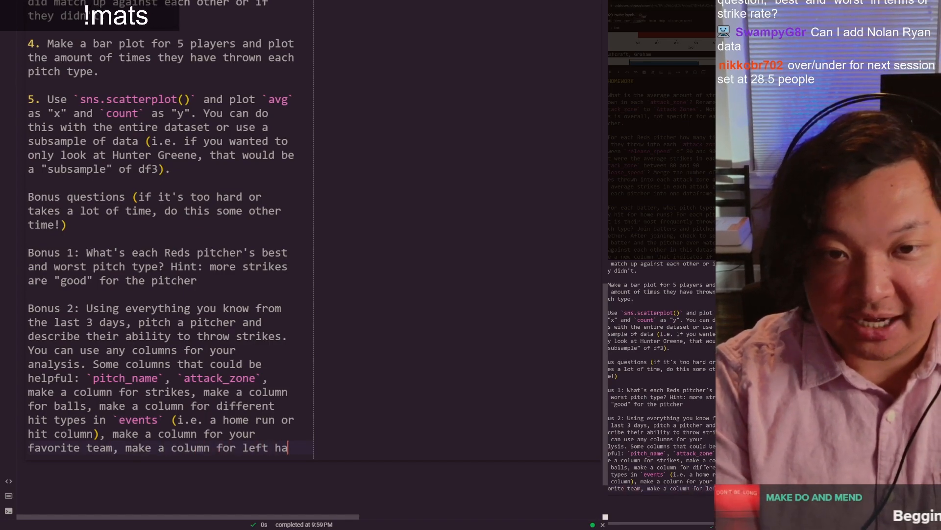
type("nded pitcher vs ")
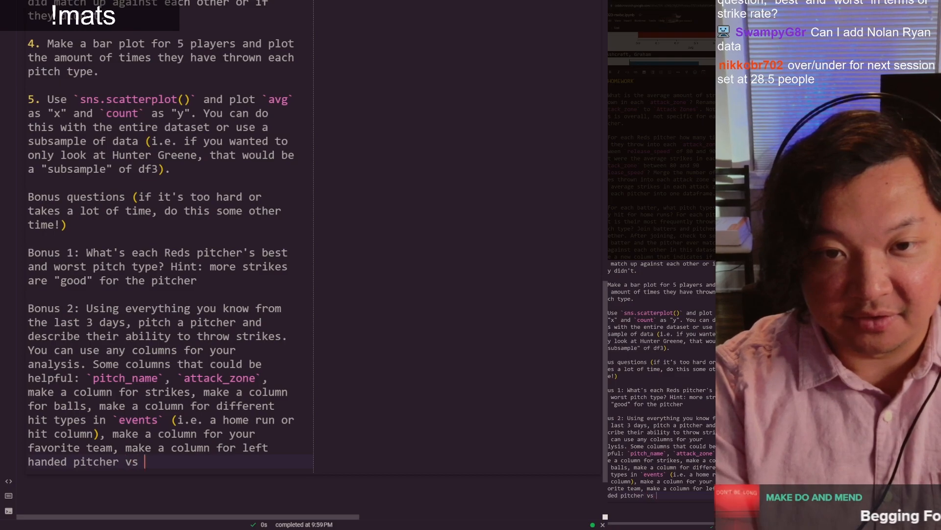
type("right handed pit")
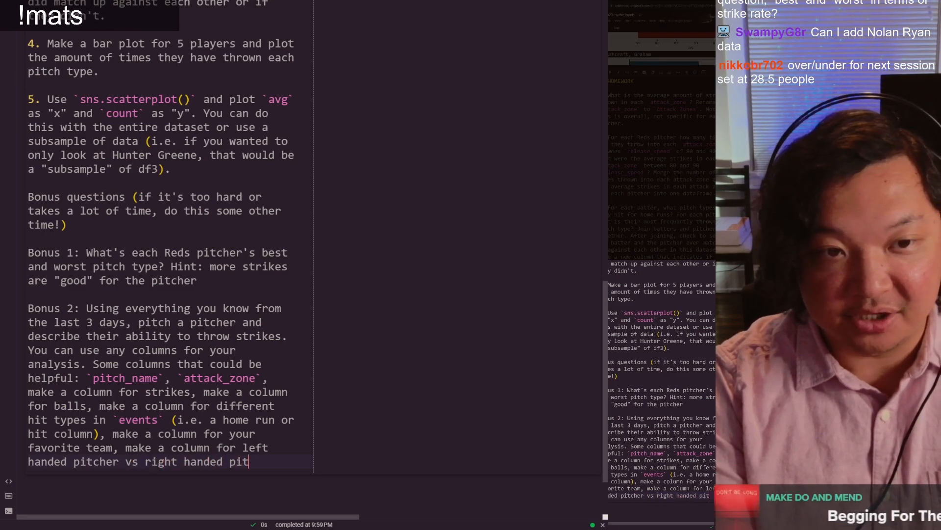
type("chers (o")
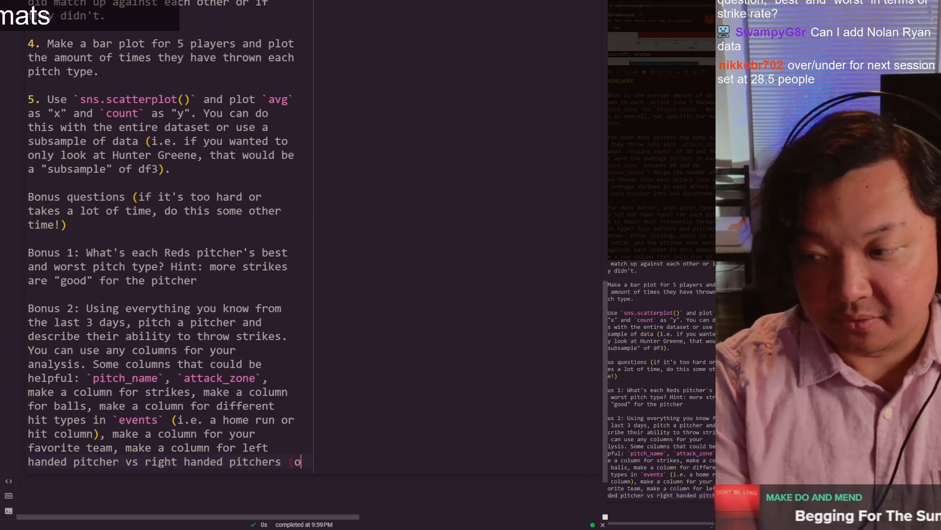
type("r left handed b")
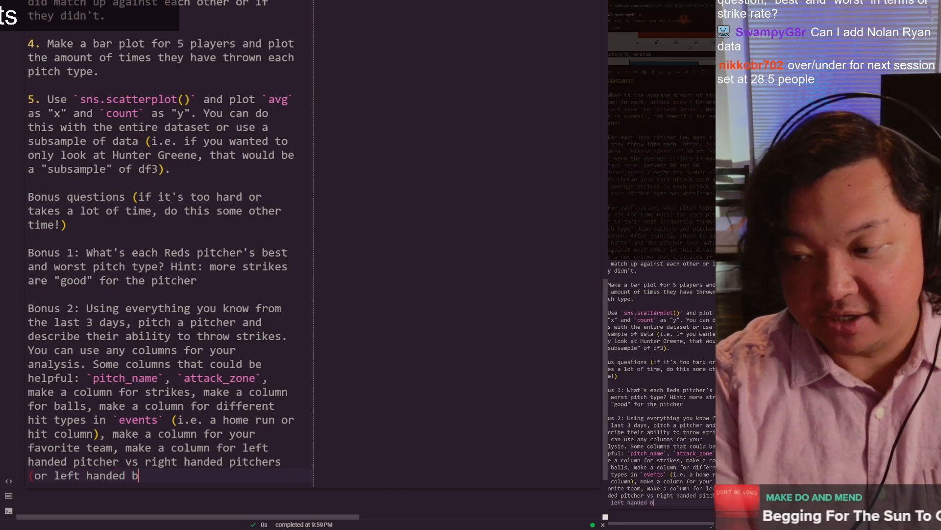
type("atters/right h")
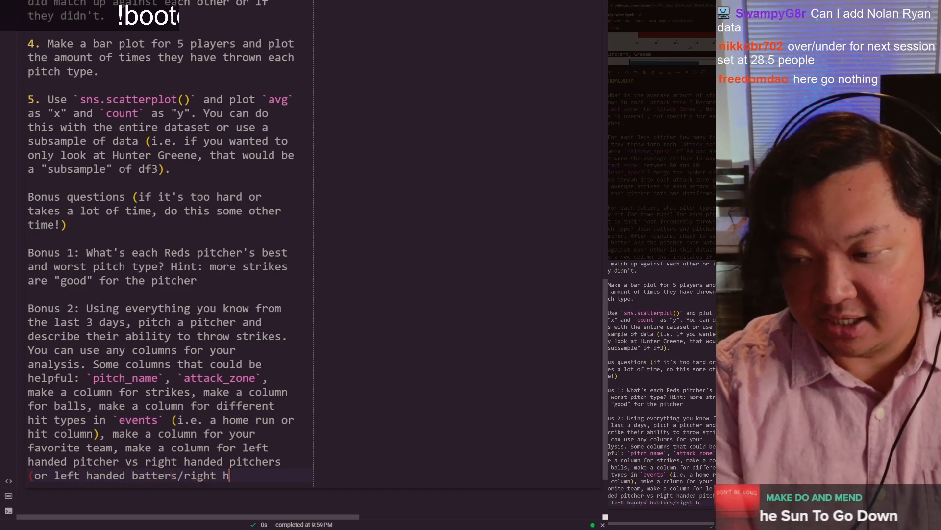
type("anded batters). Pick ")
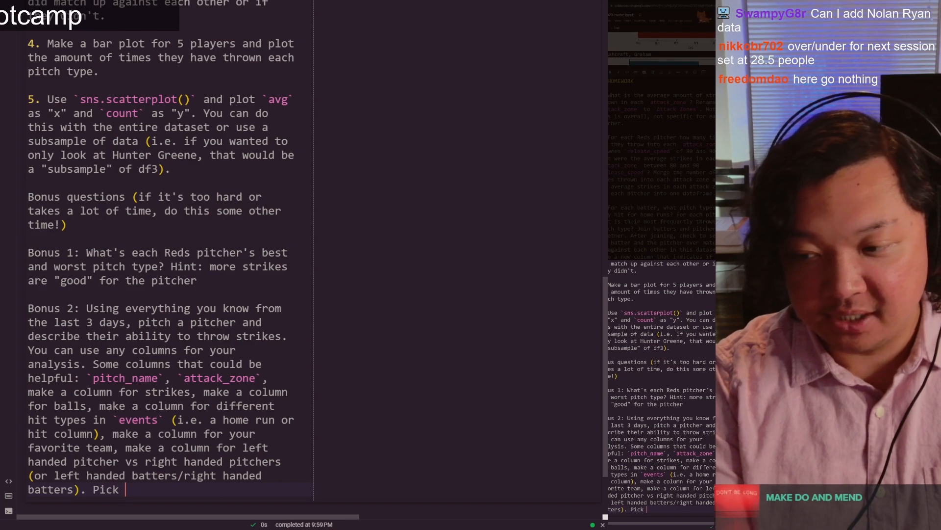
type("a few interesting ")
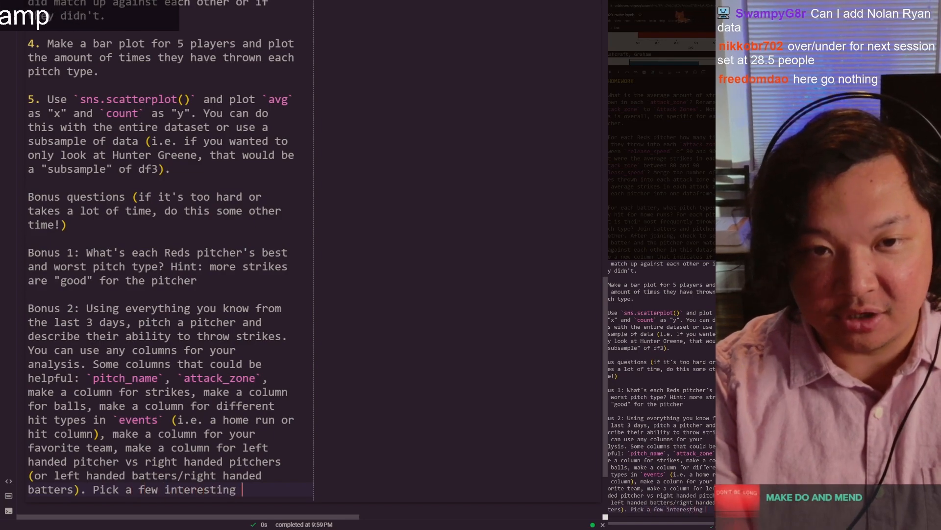
type("columns and describe a pitcher's st")
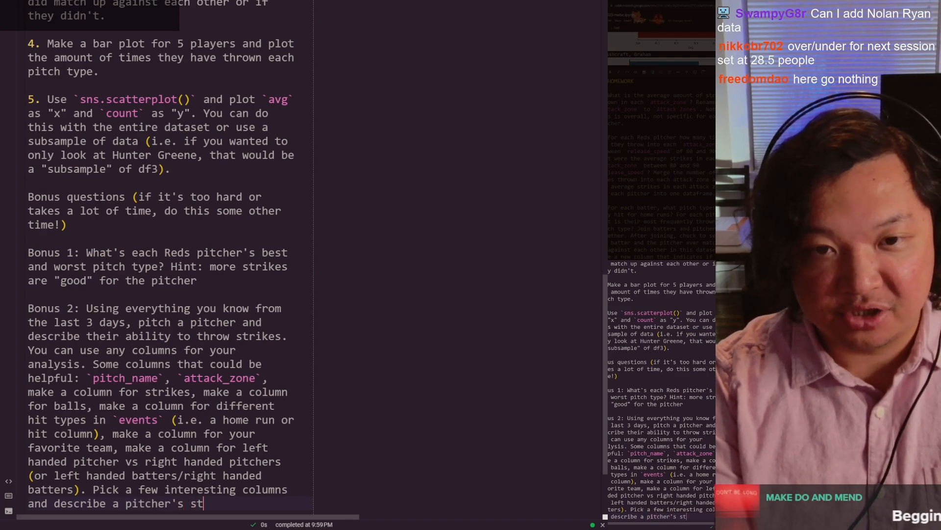
type("rike rate. Visualiz")
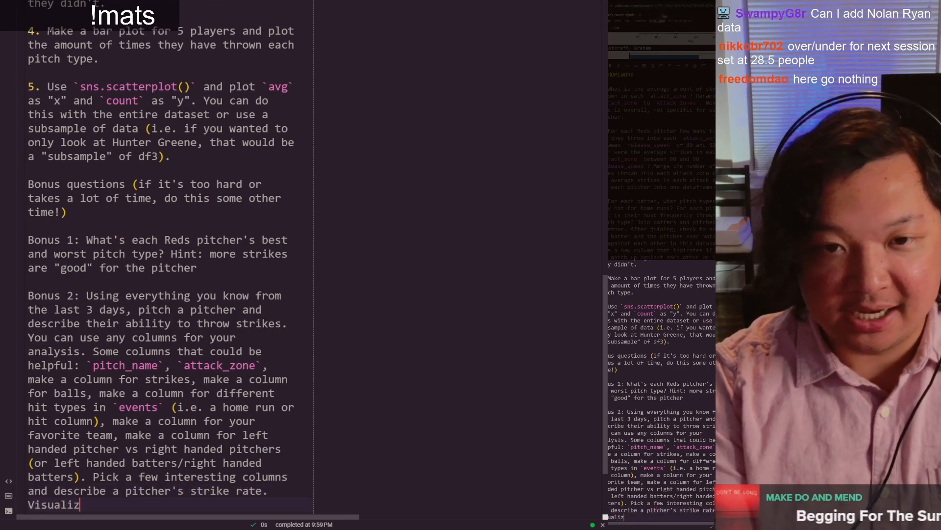
type("e it if possible.")
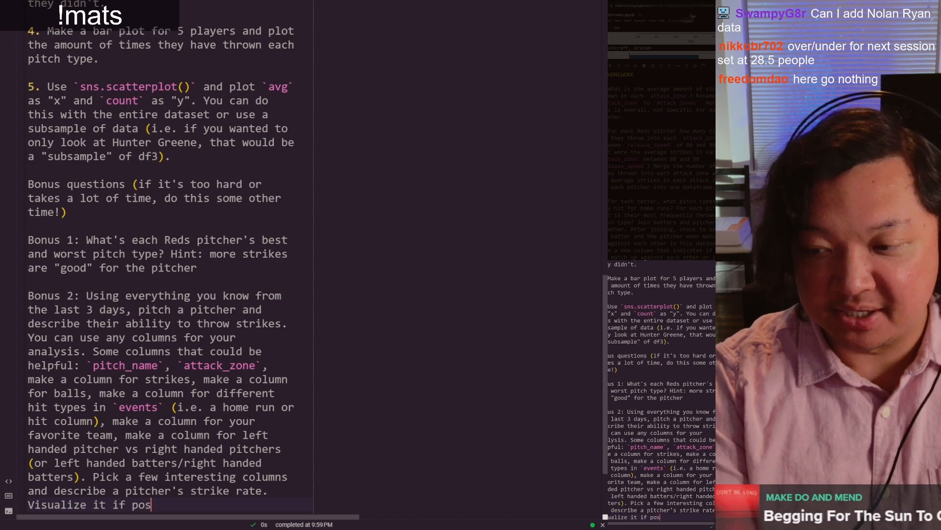
Step: Review the homework questions and correct "pitch a pitcher" to "pick a pitcher" in Bonus 2
scroll(238, 415, "down", 2)
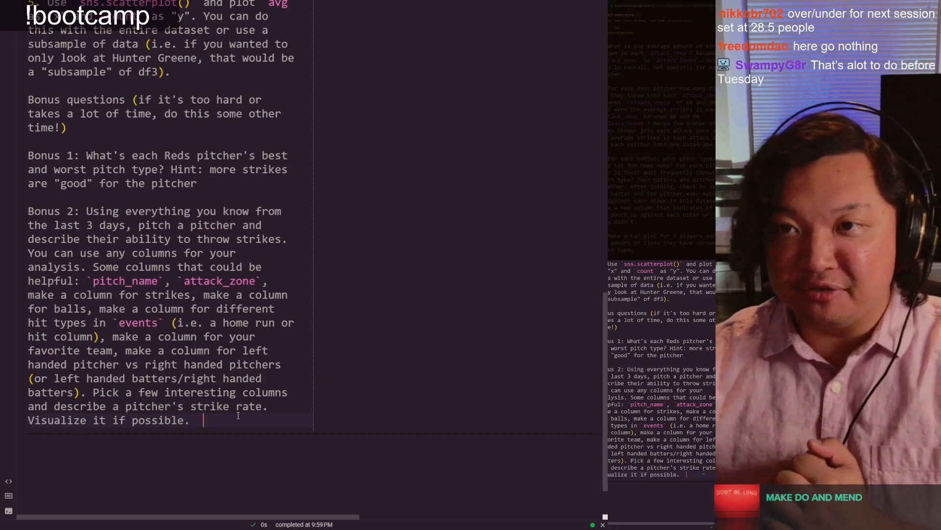
scroll(239, 416, "up", 5)
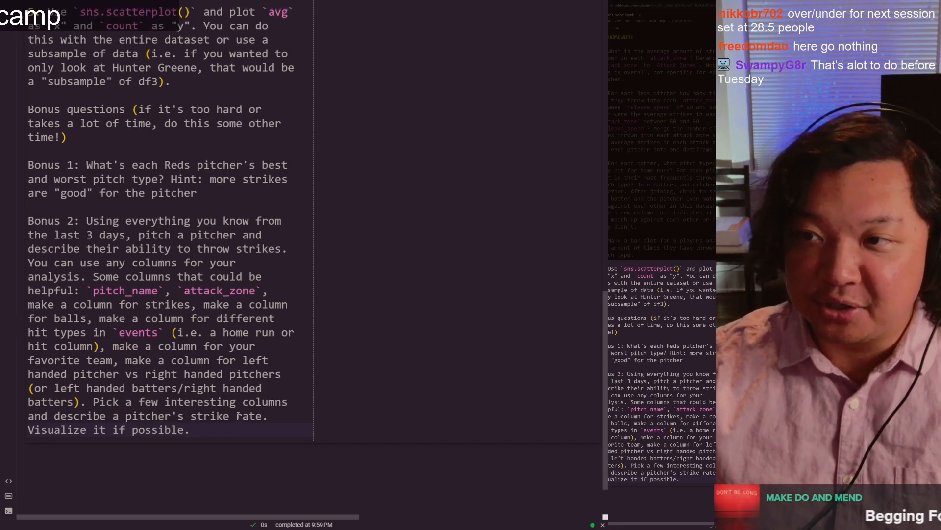
left_click_drag(238, 415, 11, 107)
scroll(192, 100, "down", 3)
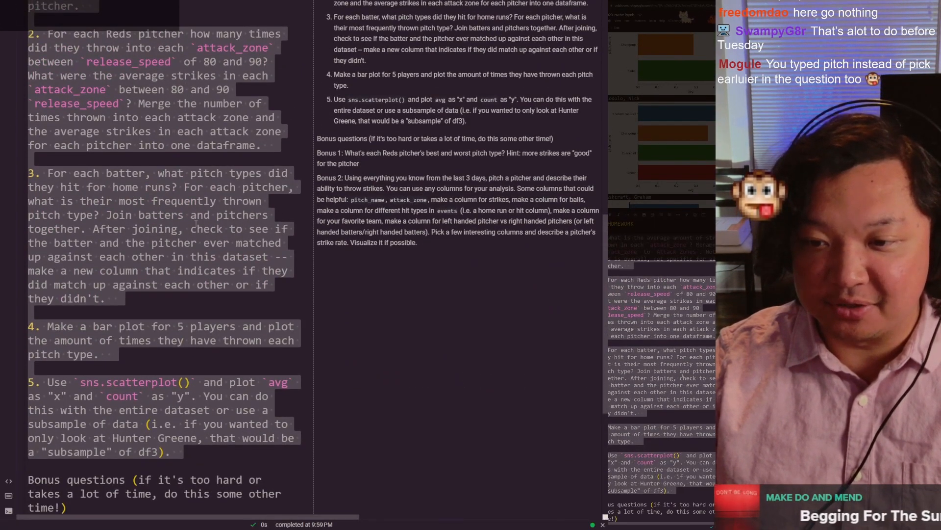
scroll(195, 224, "down", 7)
left_click(175, 125)
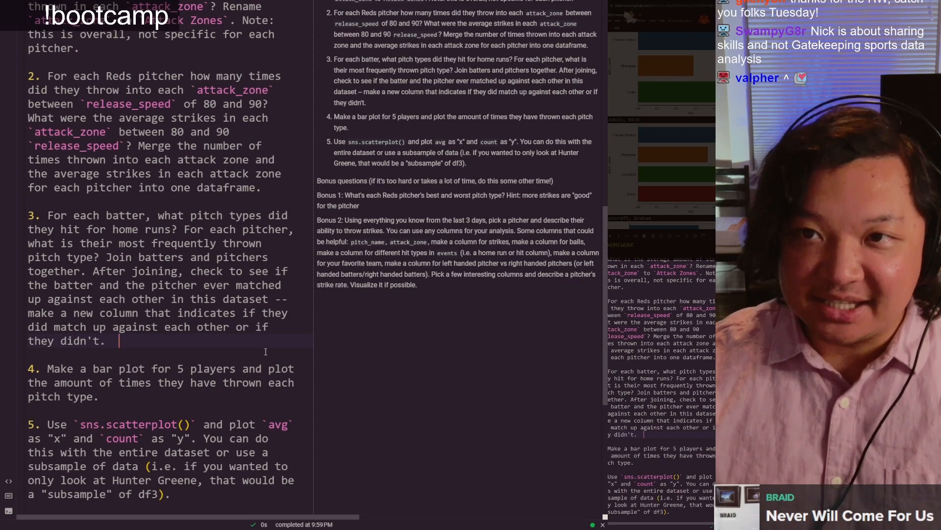
Step: Look back through the day 2 section to the df1, df2 and df3 cells, and highlight the df1 rename of 'is_strike' to 'avg'
scroll(601, 218, "up", 15)
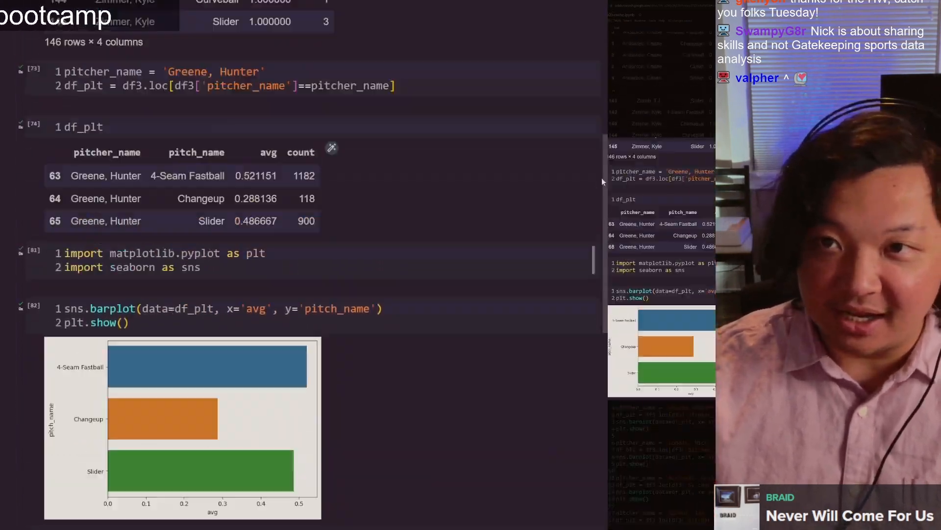
left_click_drag(602, 179, 606, 137)
scroll(321, 285, "up", 5)
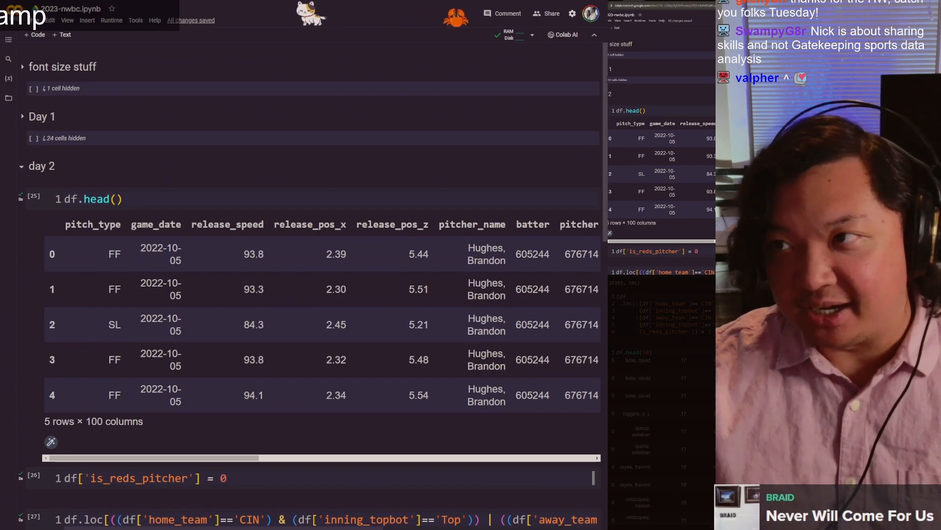
left_click(21, 167)
left_click(22, 167)
scroll(22, 207, "down", 10)
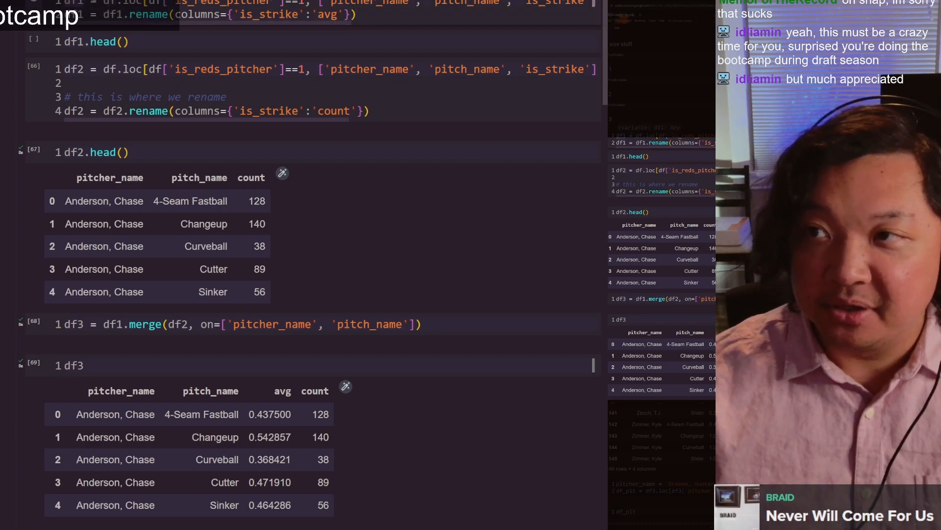
left_click_drag(365, 18, 158, 18)
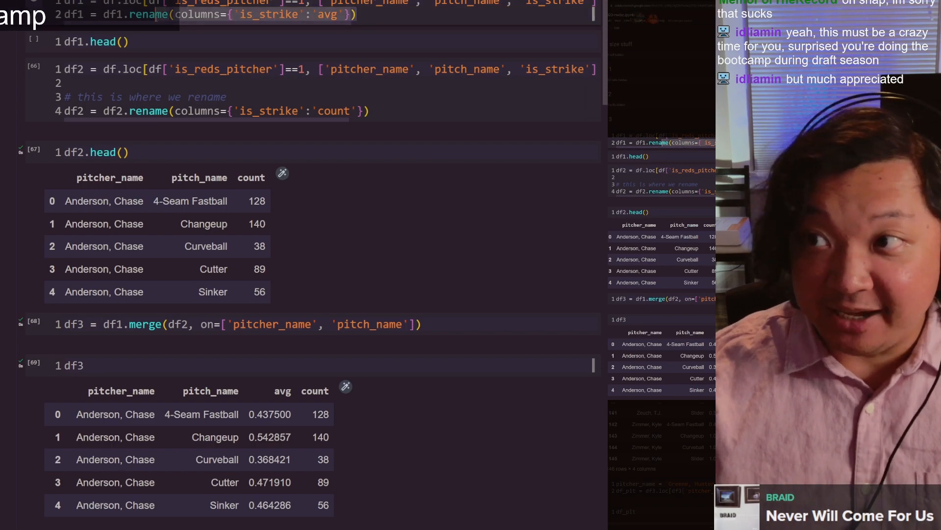
Step: Review the df1 cell's code and highlight the mean() aggregation that closes its groupby line
scroll(207, 205, "up", 5)
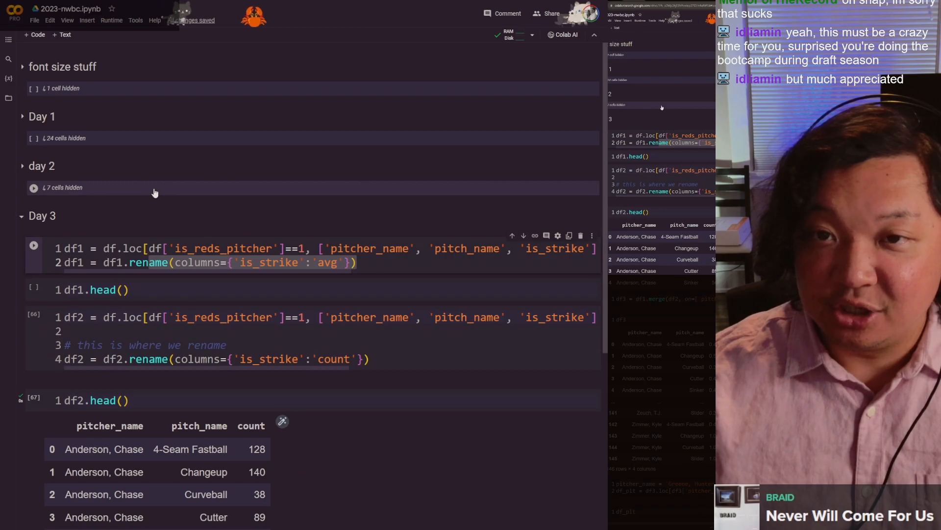
scroll(155, 192, "down", 5)
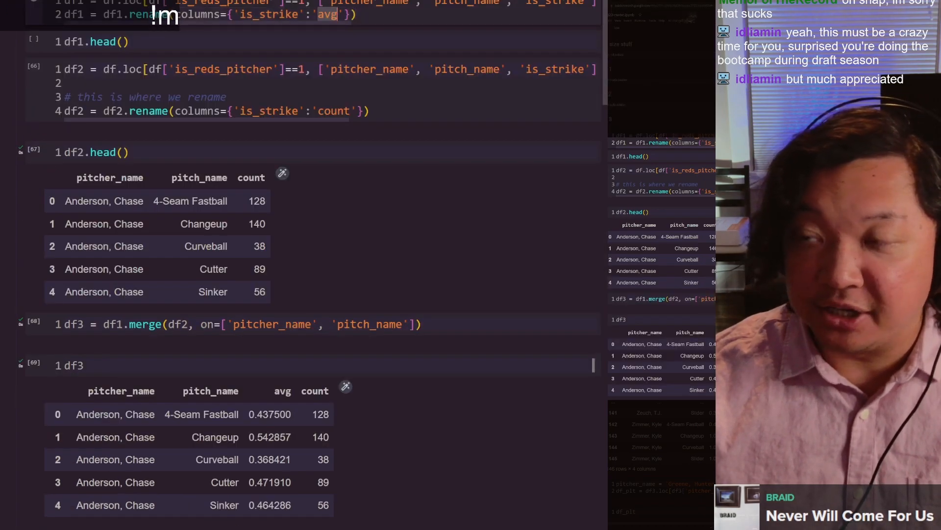
left_click(345, 2)
key("End")
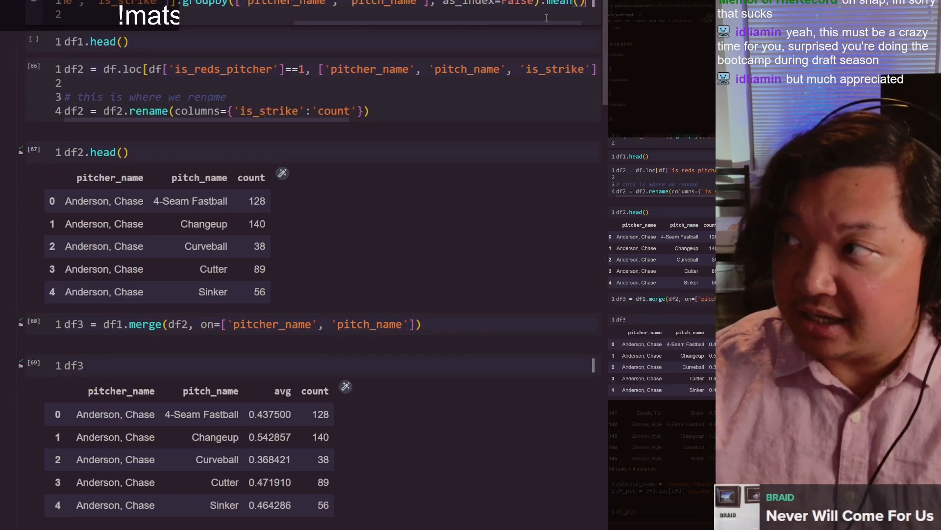
left_click(556, 3)
scroll(522, 122, "up", 5)
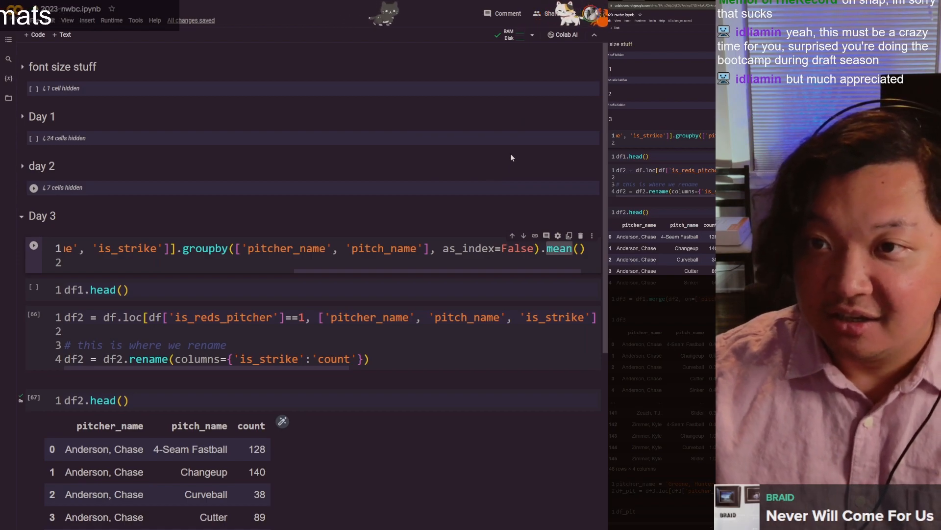
key("ctrl+z")
scroll(327, 25, "down", 5)
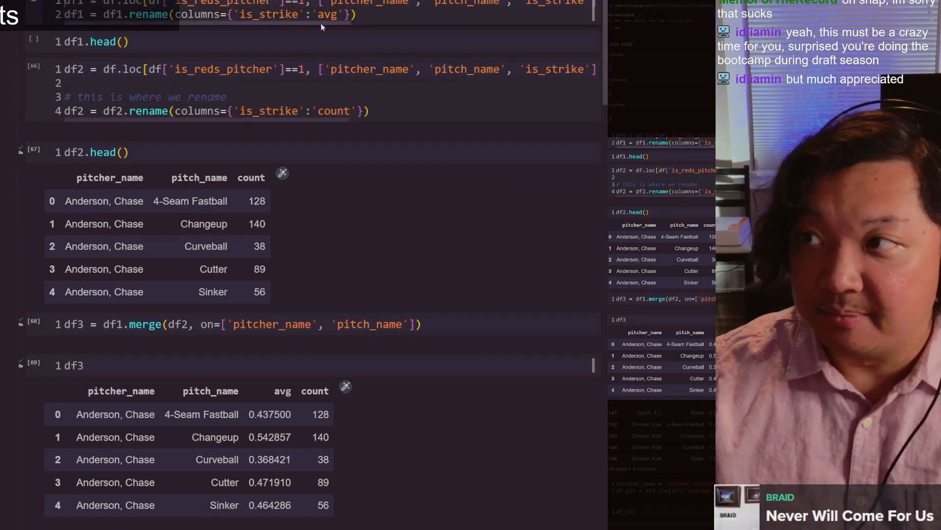
Step: Run the df1 and df1.head() cells, and highlight the pitcher_name, pitch_name and avg headers in the output
left_click(176, 39)
left_click(161, 42)
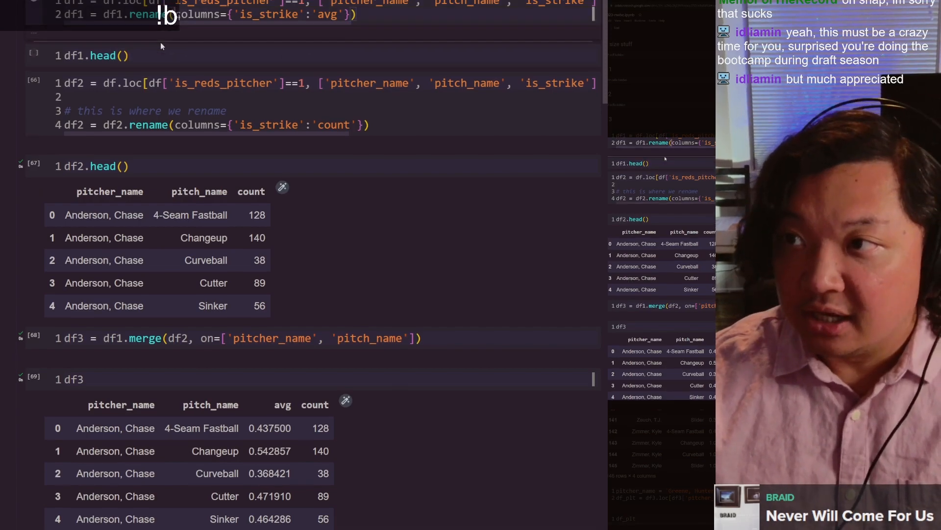
key("ctrl+Return")
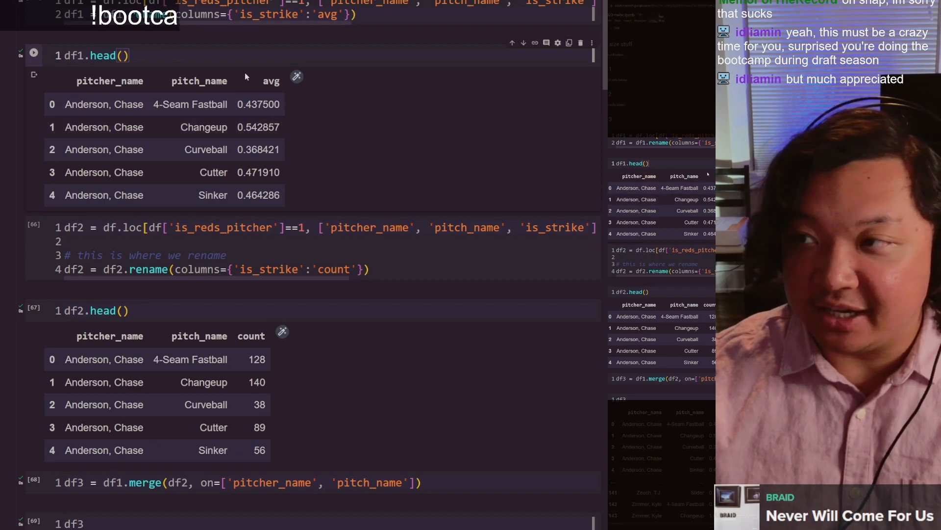
double_click(117, 82)
double_click(211, 81)
double_click(270, 82)
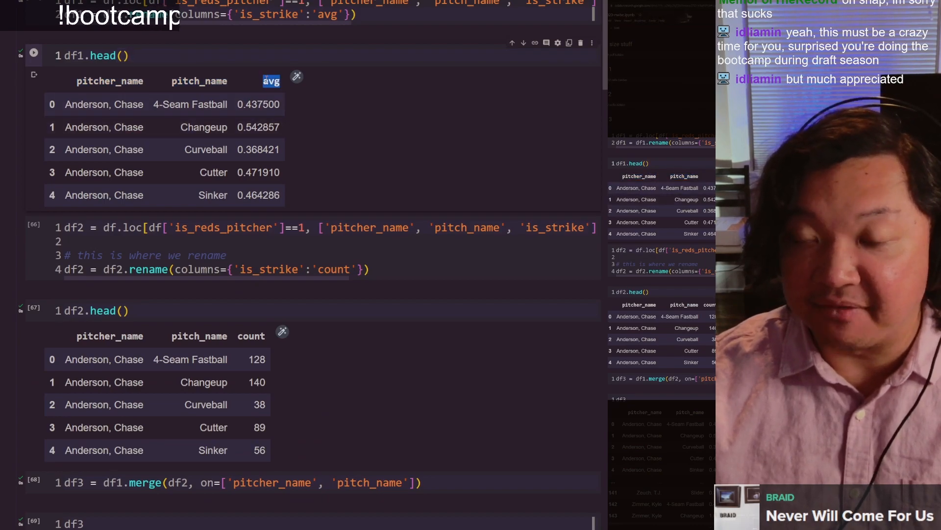
left_click(271, 83)
Step: Review the df2 groupby line to its end and highlight its count() aggregation
left_click(243, 241)
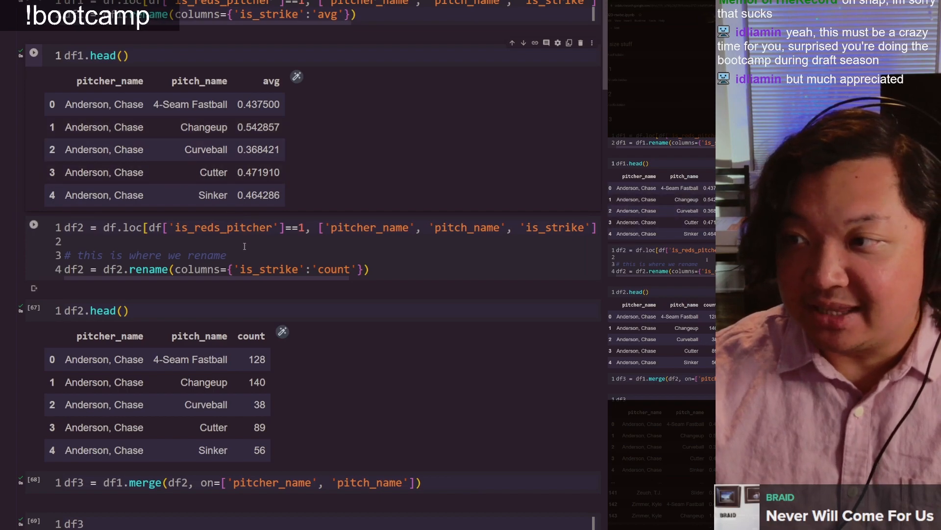
left_click(255, 230)
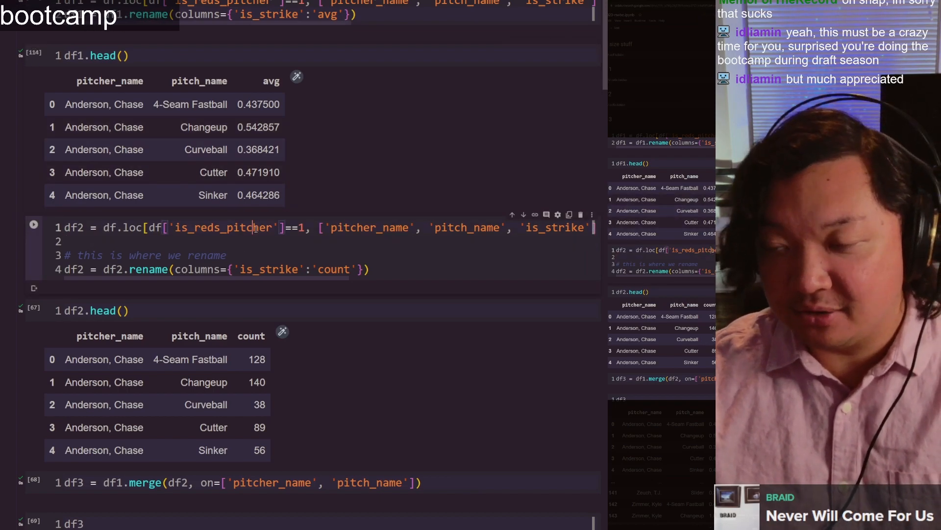
key("End")
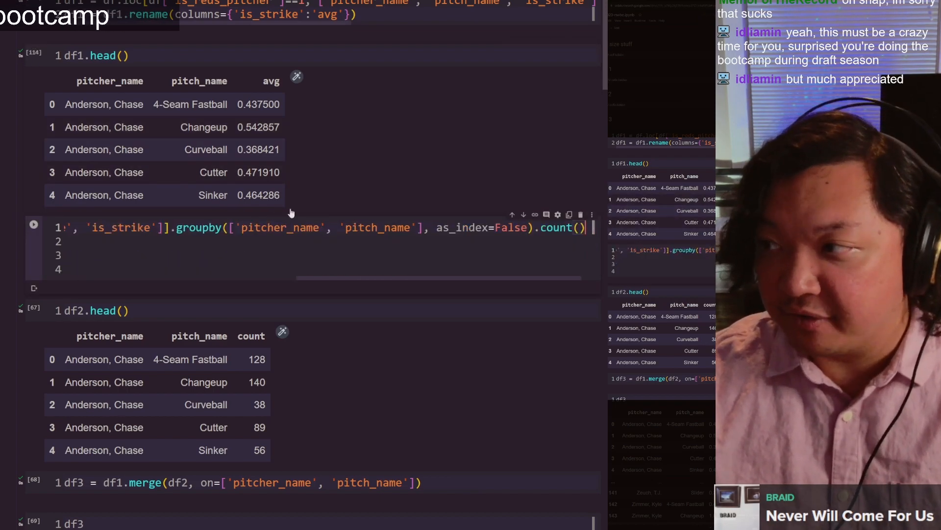
double_click(562, 234)
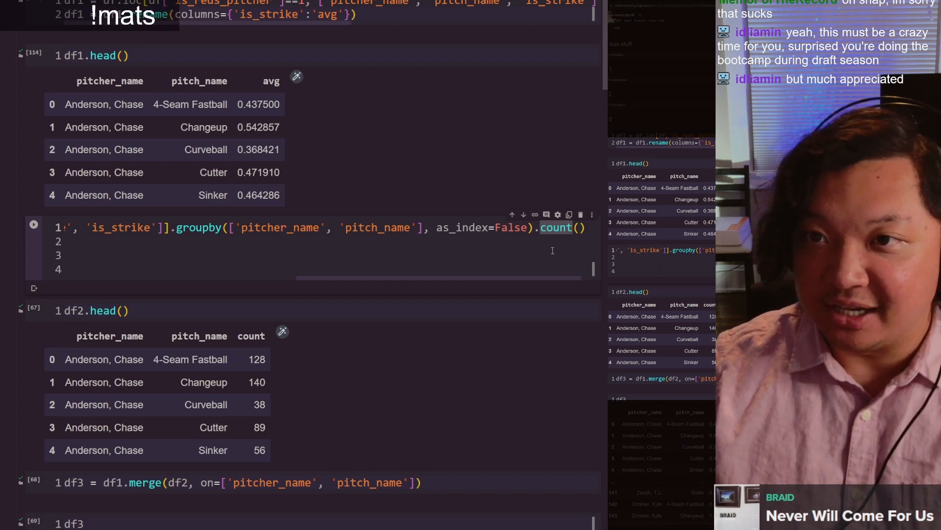
key("Home")
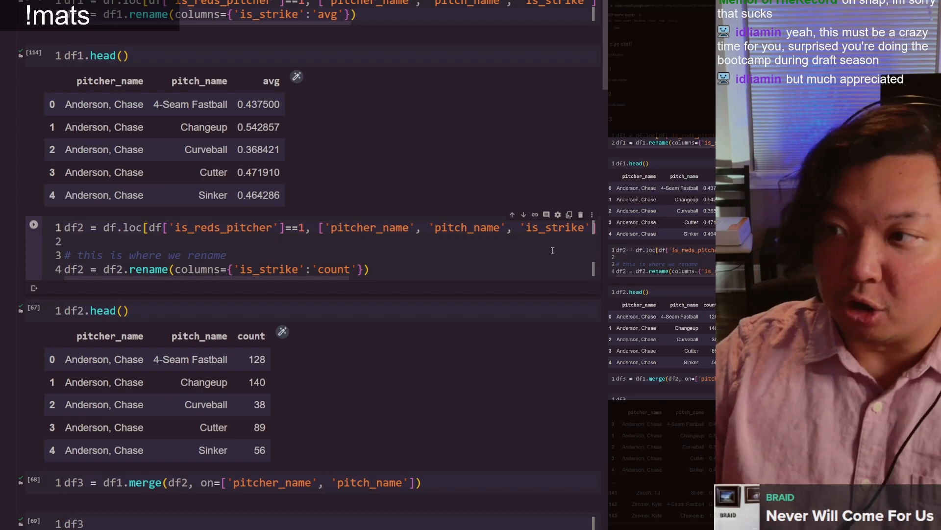
left_click(552, 250)
Step: Highlight 'is_strike' in the df2 rename to 'count', and the count column header in the df2.head() output
scroll(553, 250, "down", 5)
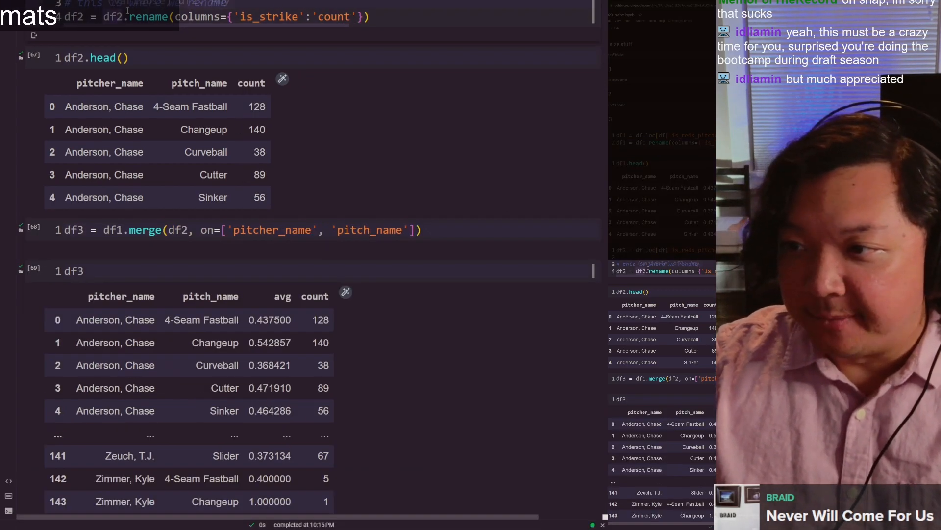
double_click(273, 17)
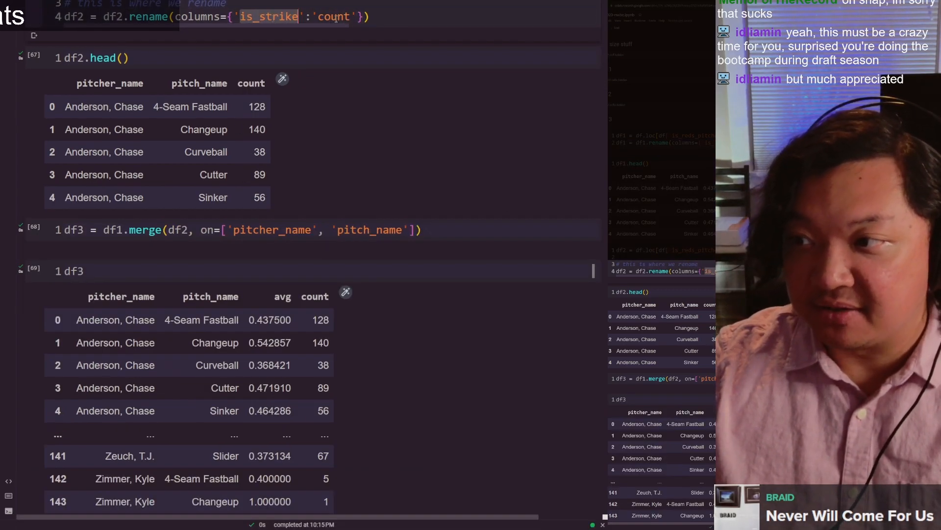
left_click(337, 16)
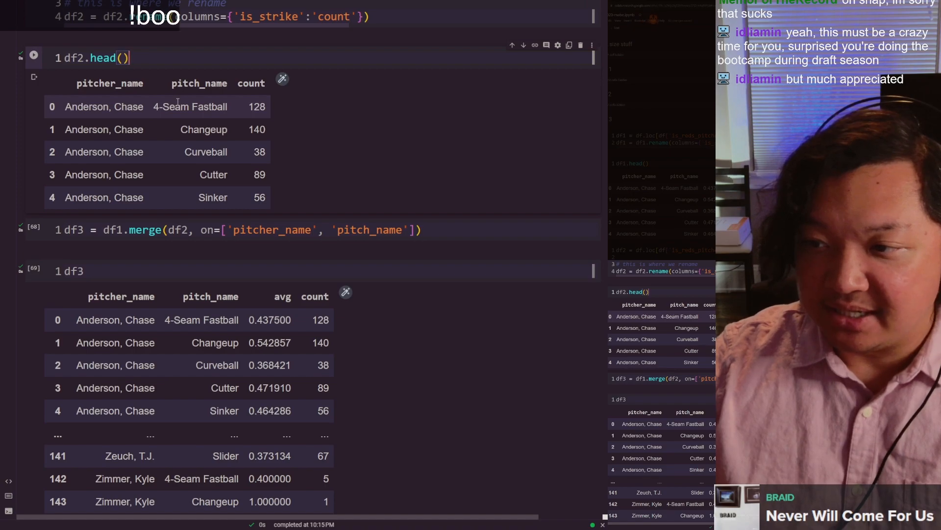
double_click(252, 84)
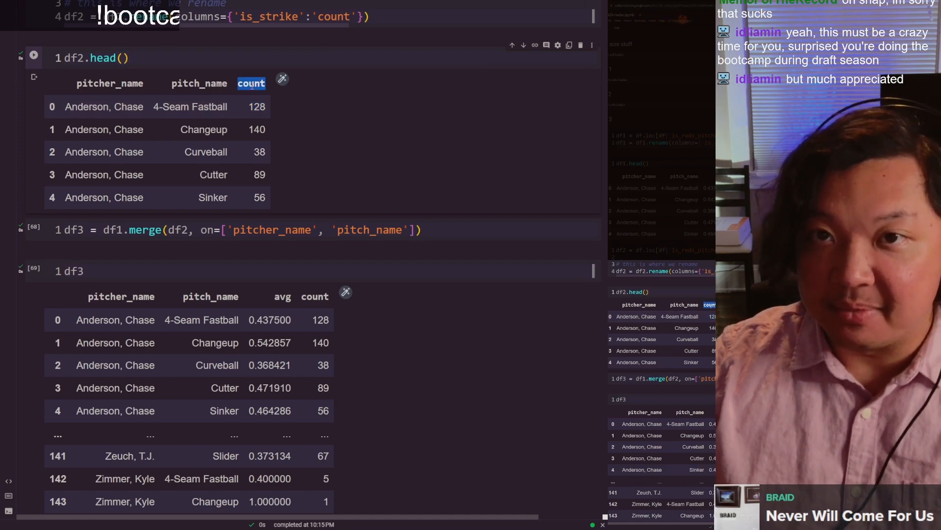
scroll(255, 80, "up", 5)
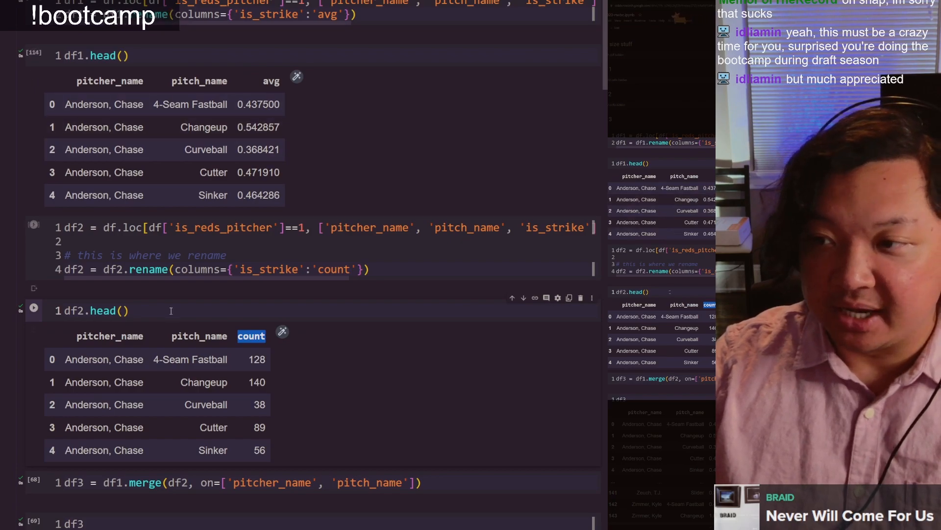
Step: Go through the df3 merge line, highlighting df1, df2, the 'pitcher_name' and 'pitch_name' keys, and df3
scroll(154, 87, "down", 5)
scroll(153, 83, "down", 2)
double_click(113, 145)
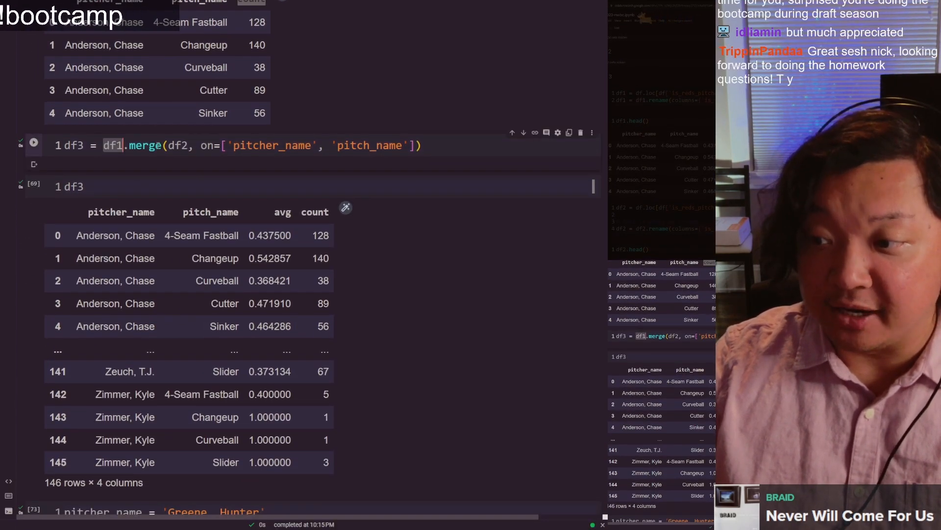
double_click(178, 145)
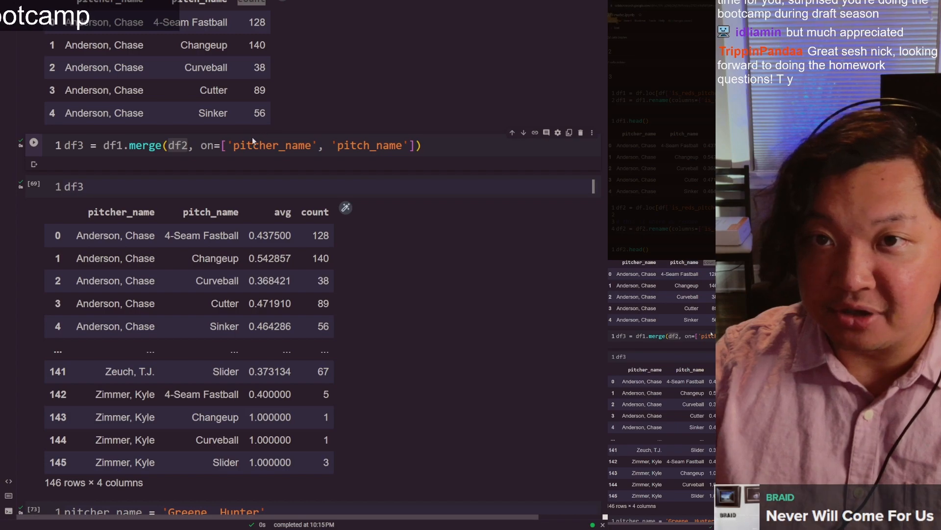
double_click(359, 145)
double_click(294, 145)
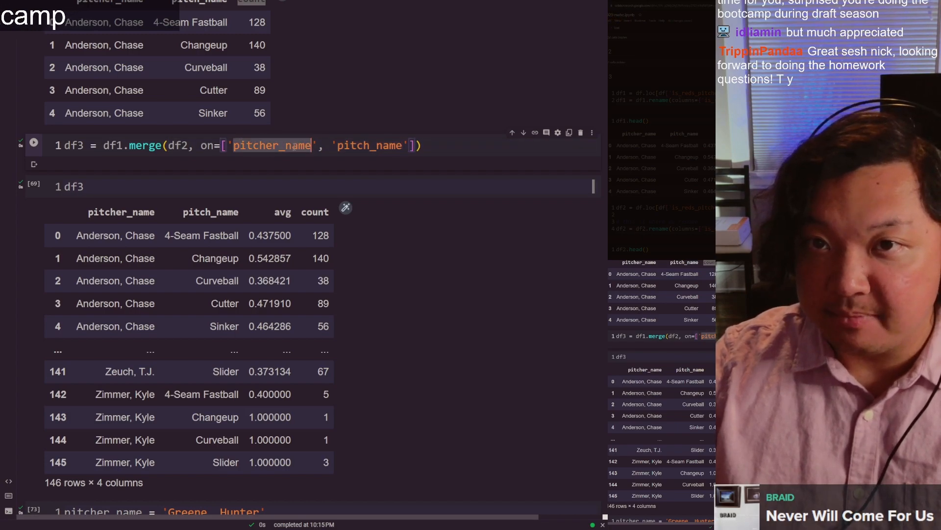
double_click(344, 146)
left_click(149, 145)
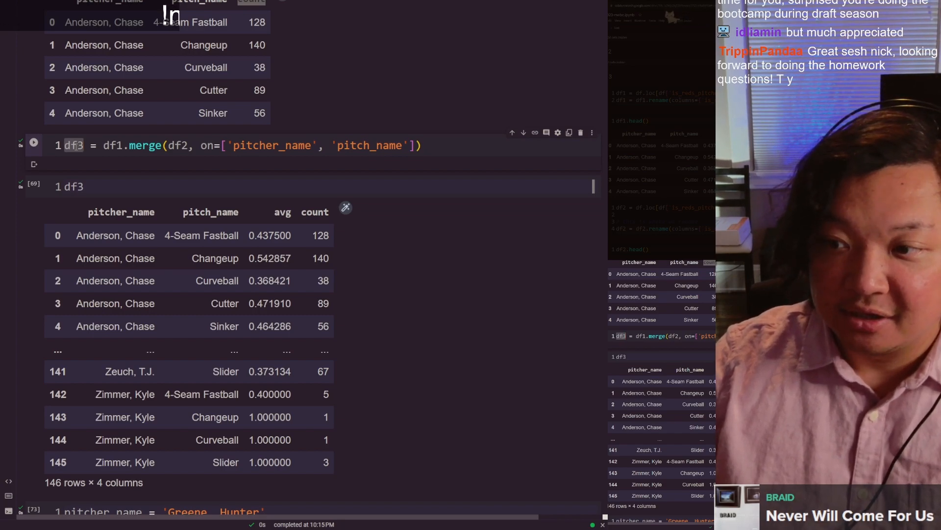
Step: Highlight the avg and count column headers in the merged df3 output
scroll(208, 116, "down", 3)
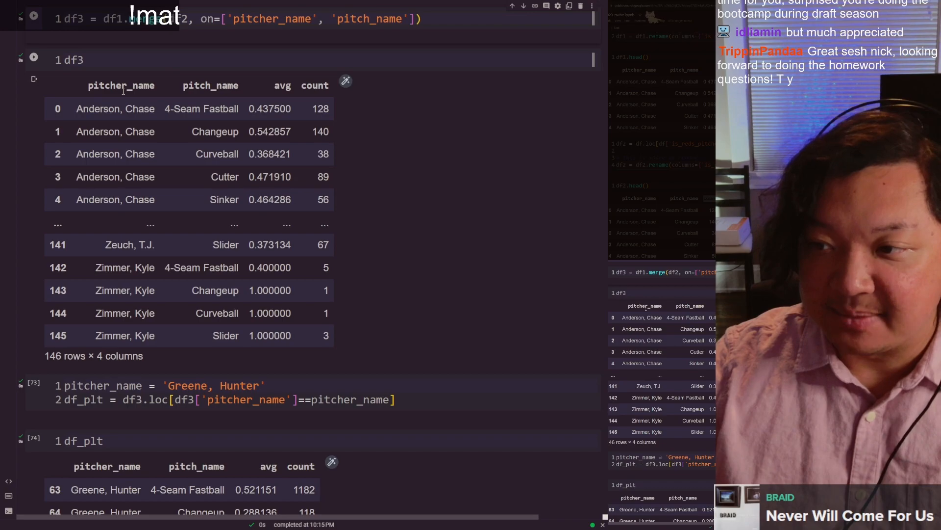
double_click(282, 87)
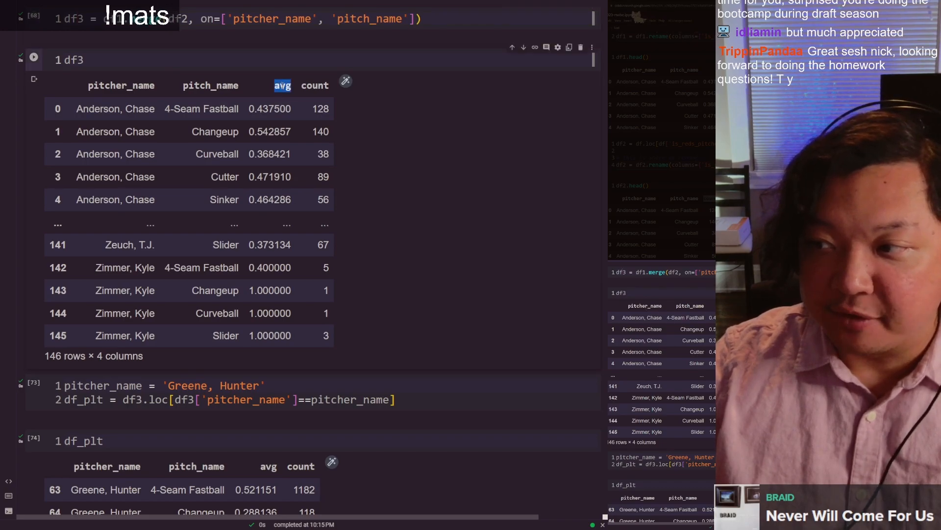
double_click(315, 86)
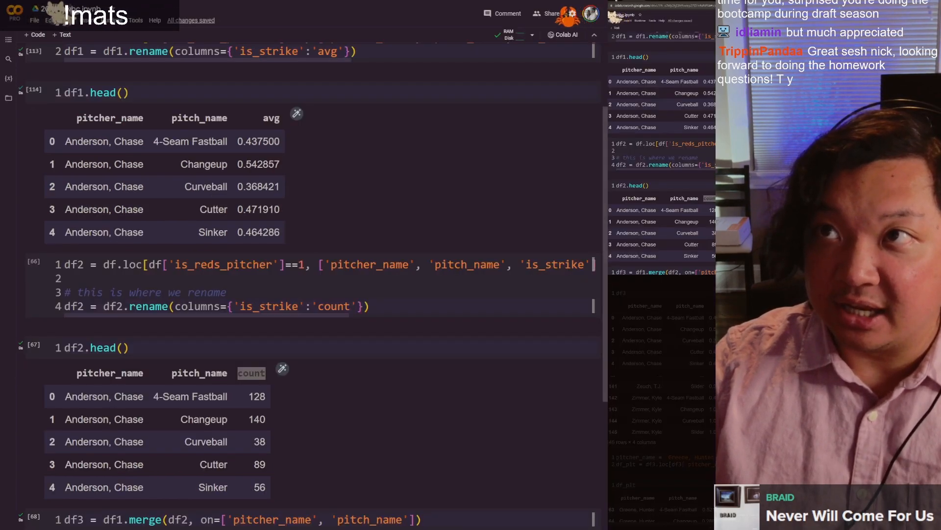
Step: Switch to the nw-version-reds Google Sheet and point out the pivot table's pitcher_name, pitch_name, AVERAGE of is_strike and COUNTA of pitch_name headers
left_click(147, 1)
left_click_drag(437, 357, 393, 137)
scroll(271, 221, "up", 8)
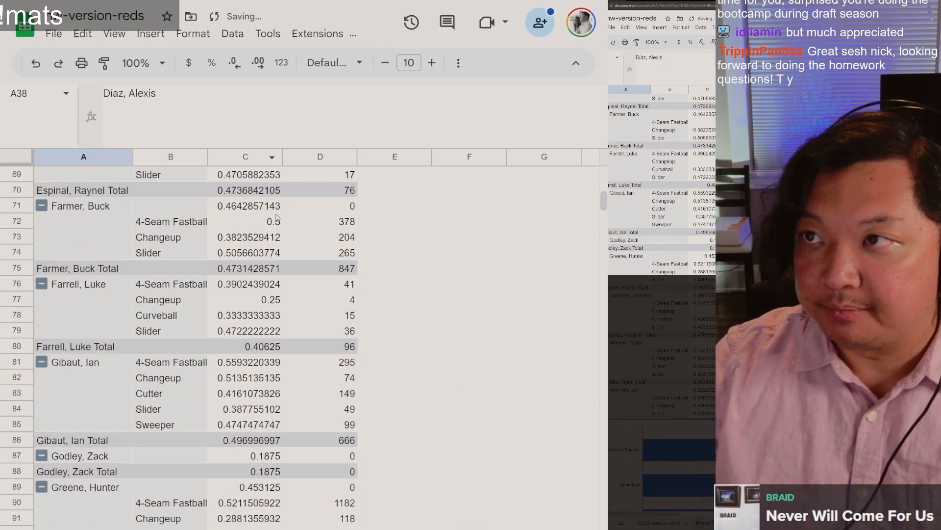
scroll(251, 40, "up", 10)
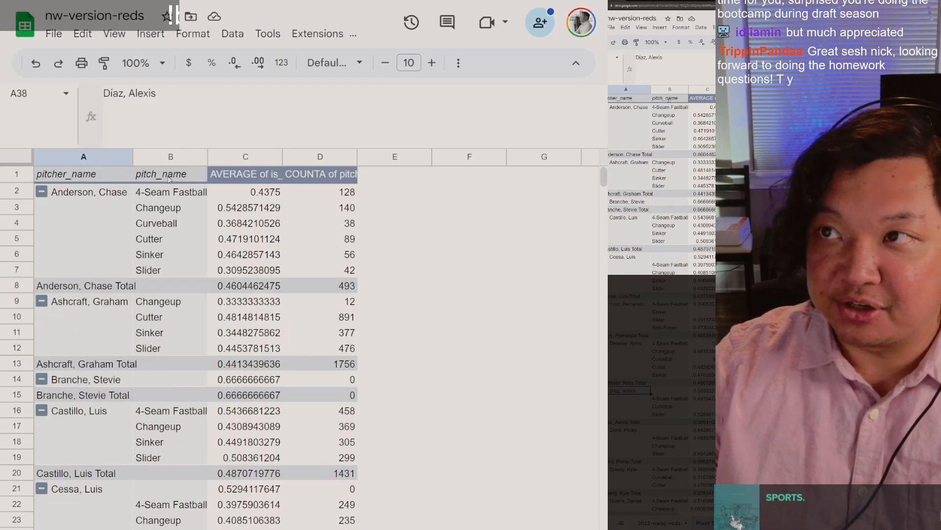
left_click(169, 179)
left_click(117, 180)
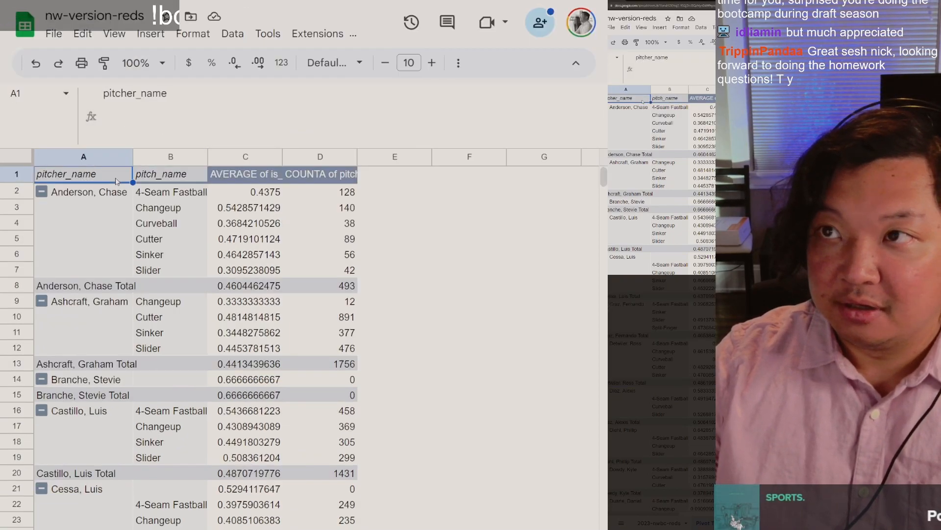
left_click(191, 177)
left_click(249, 180)
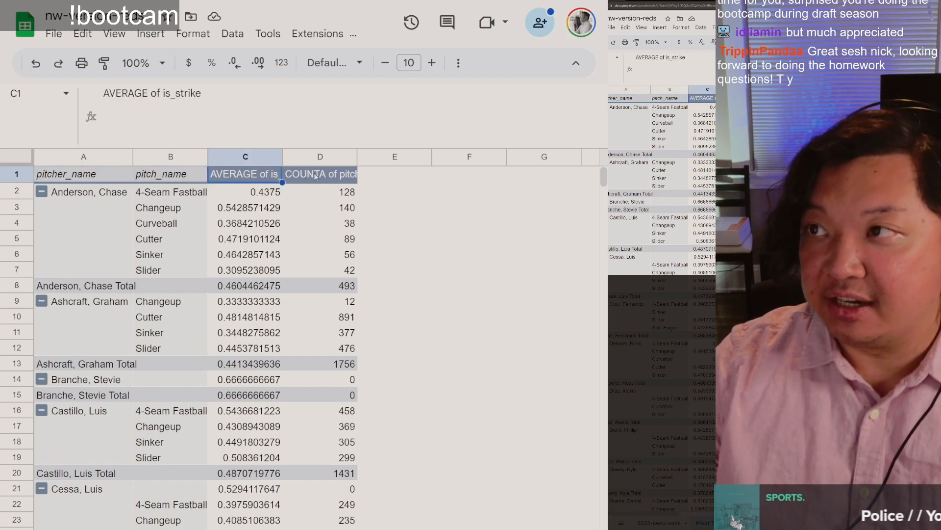
left_click(316, 176)
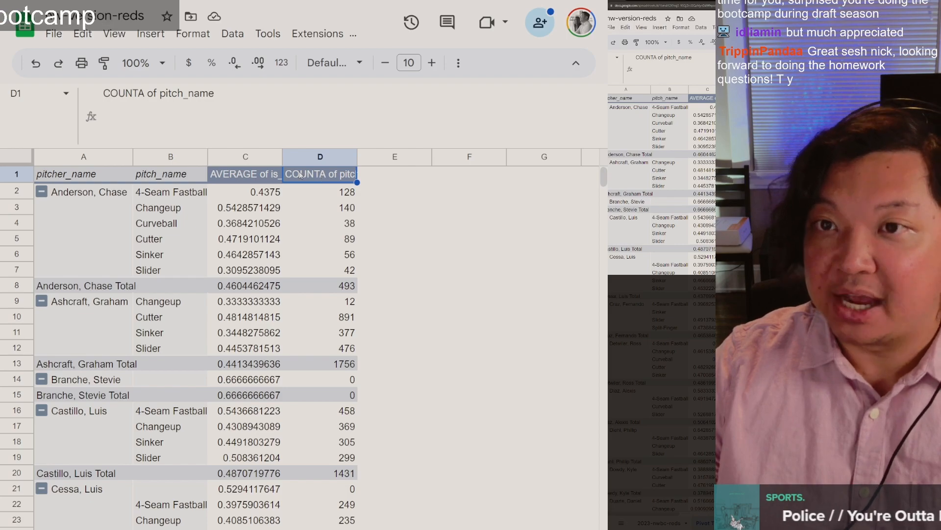
Step: Return to the Colab notebook, look over the bar plot code, and highlight the cell that filters df3 by pitcher_name into df_plt
key("alt+Tab")
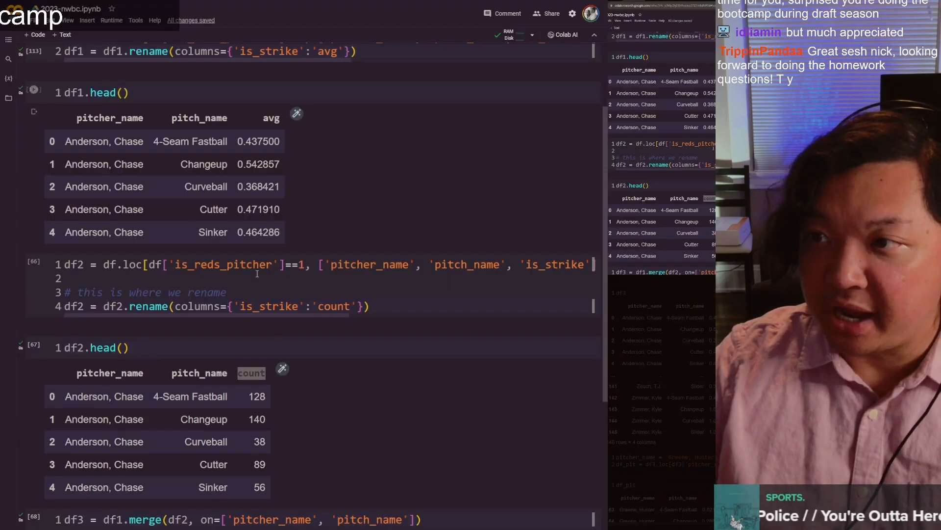
scroll(252, 263, "down", 5)
scroll(216, 160, "down", 5)
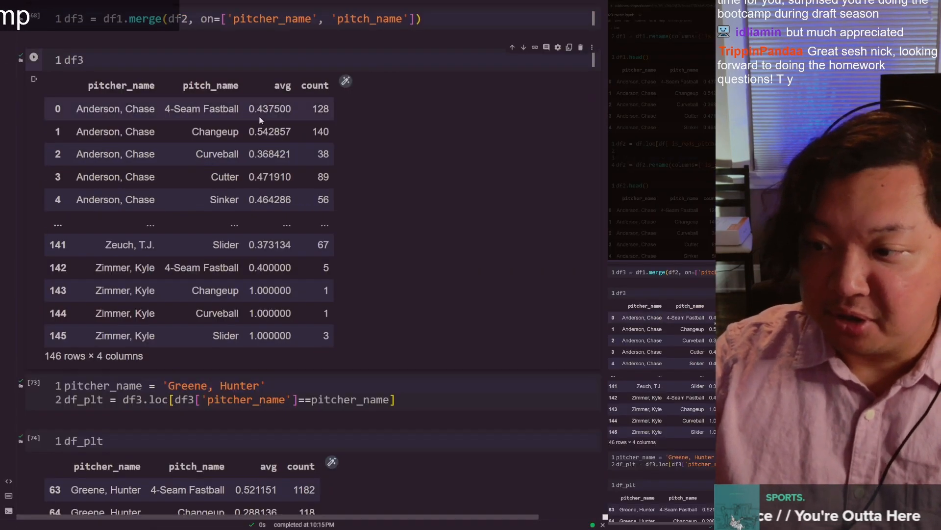
scroll(259, 121, "down", 7)
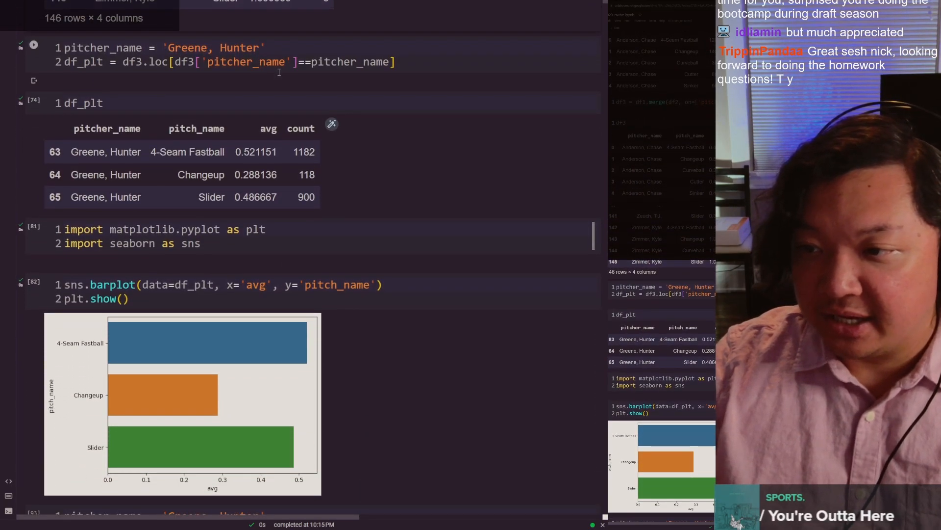
scroll(286, 69, "down", 1)
scroll(439, 13, "up", 3)
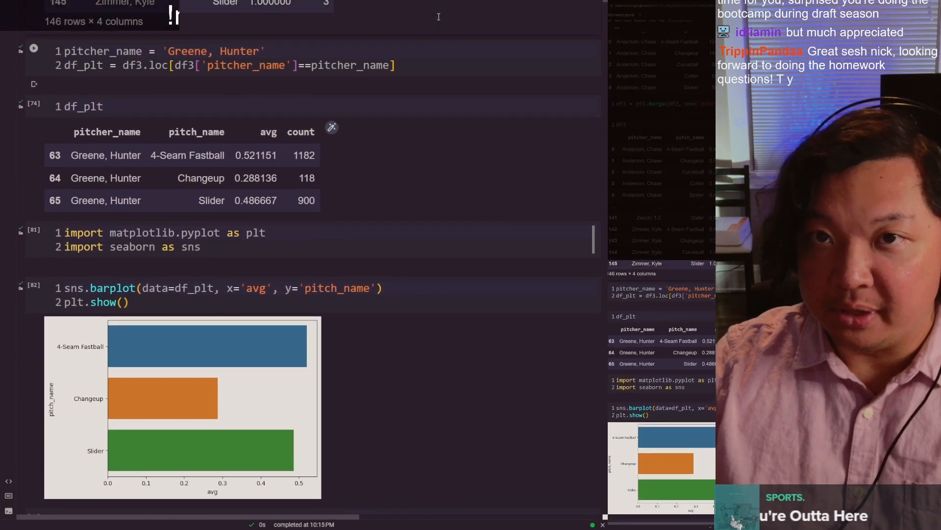
left_click(59, 133, "shift")
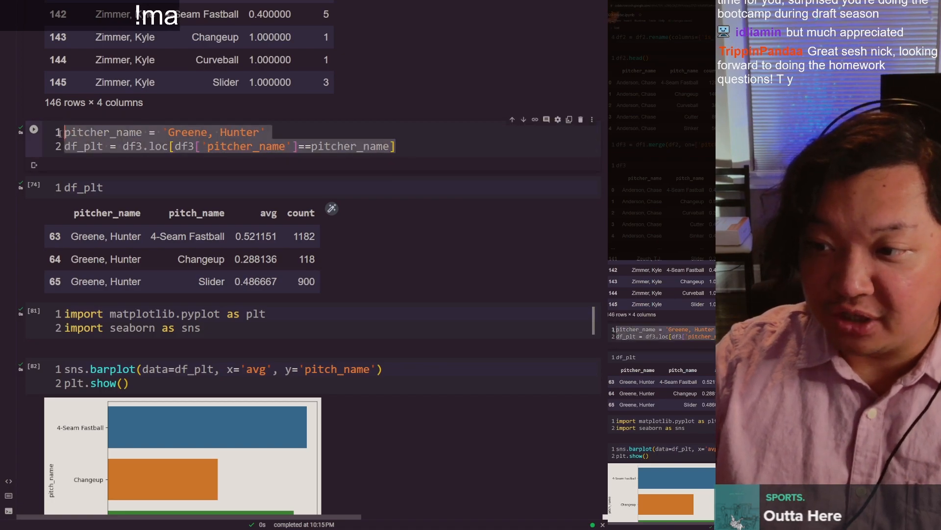
Step: Highlight the df_plt variable in the pitcher_name filter cell and go to the cell that displays it
left_click(408, 156)
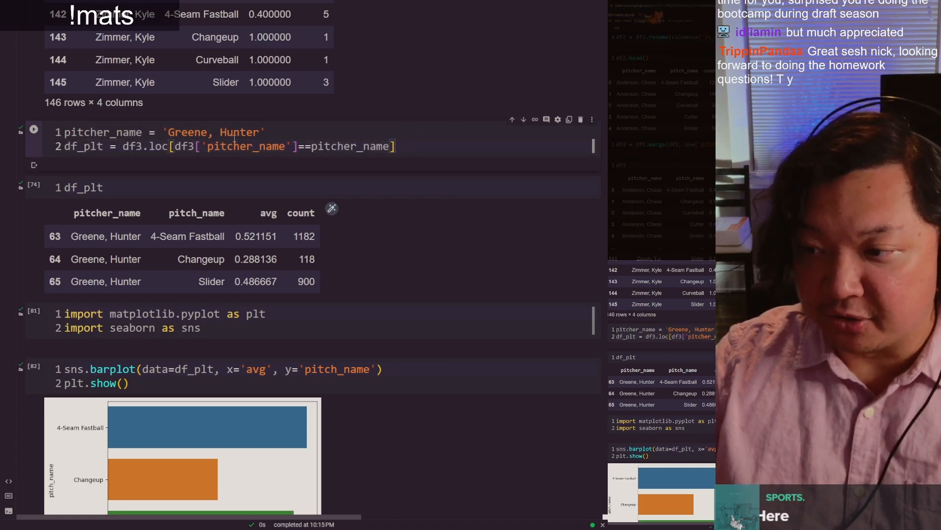
scroll(234, 140, "down", 1)
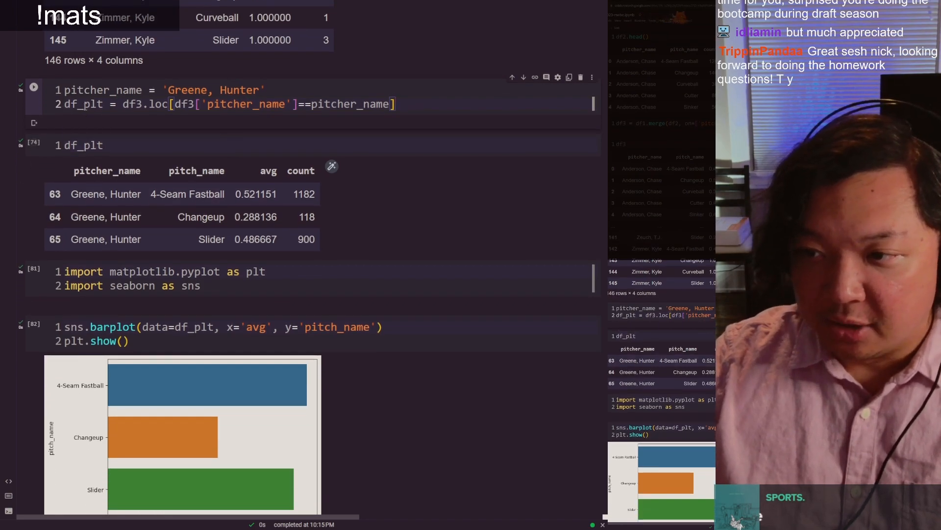
left_click(104, 104)
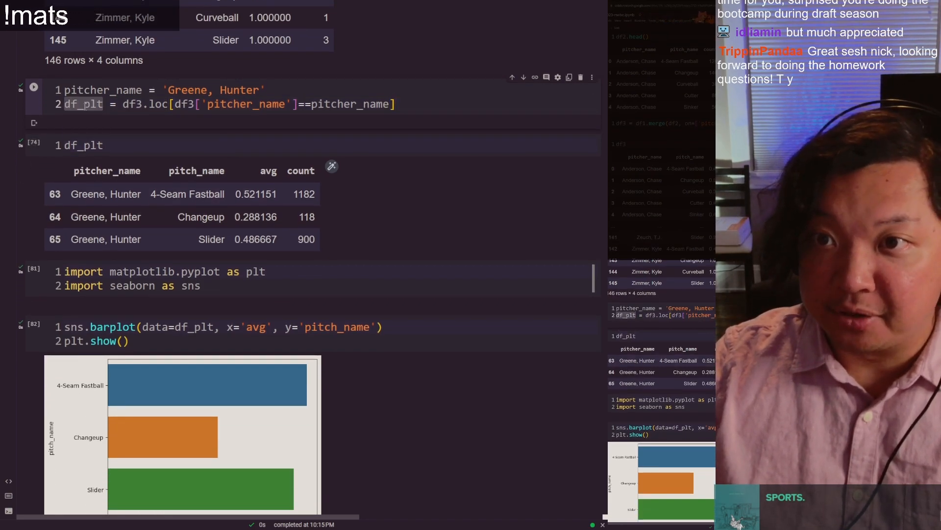
left_click(85, 105)
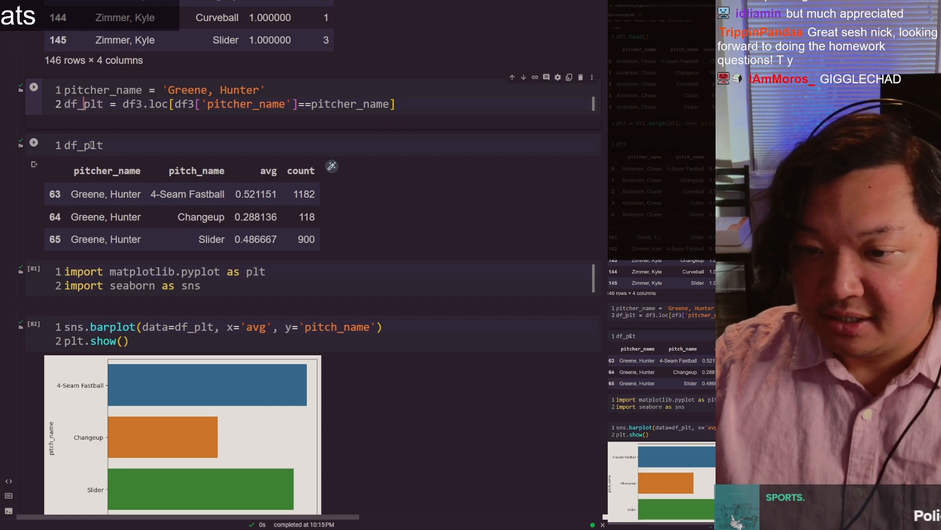
left_click(105, 147)
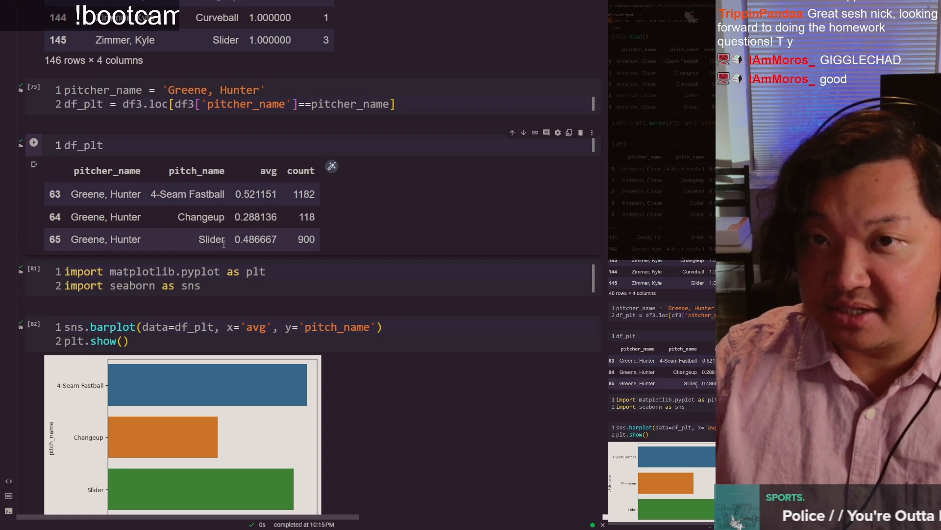
Step: Compare the df_plt table with the bar plot cell and highlight df_plt in its display cell
scroll(219, 224, "down", 2)
left_click_drag(234, 204, 302, 203)
scroll(303, 203, "down", 1)
left_click_drag(171, 216, 220, 213)
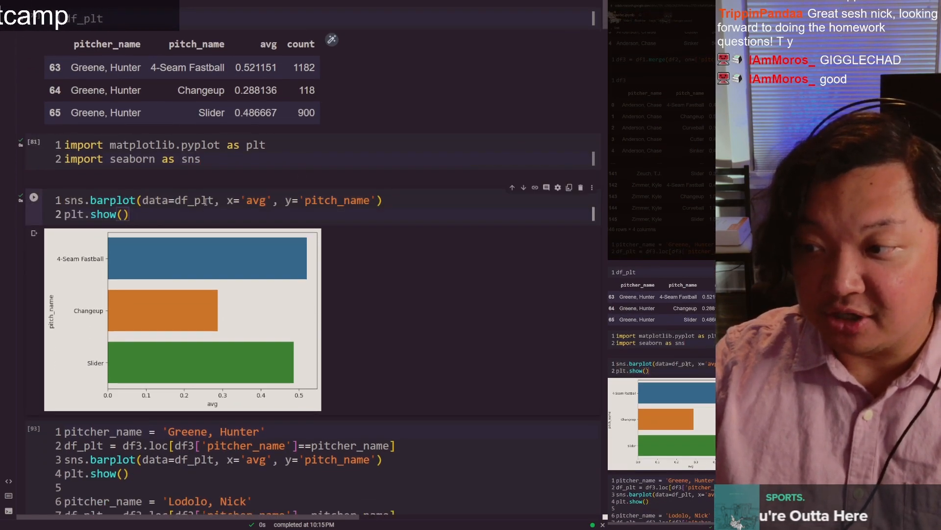
double_click(100, 18)
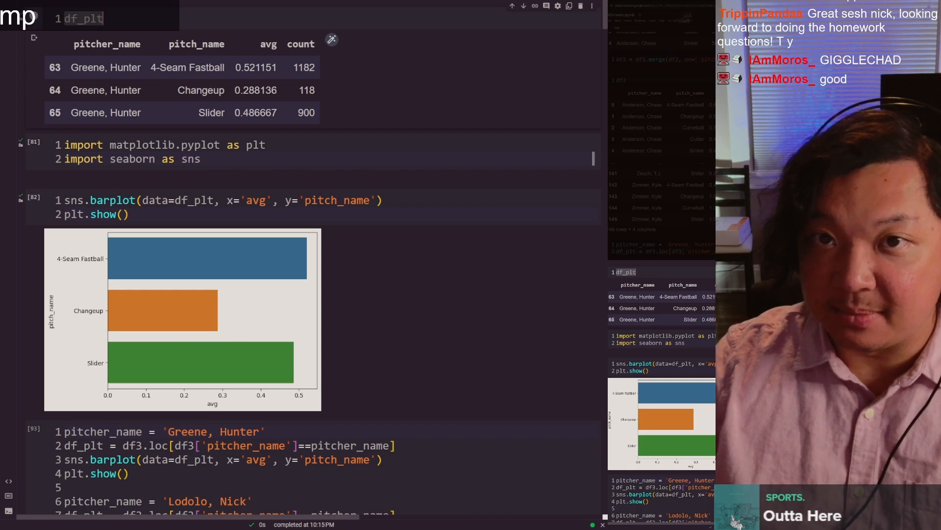
scroll(107, 96, "up", 3)
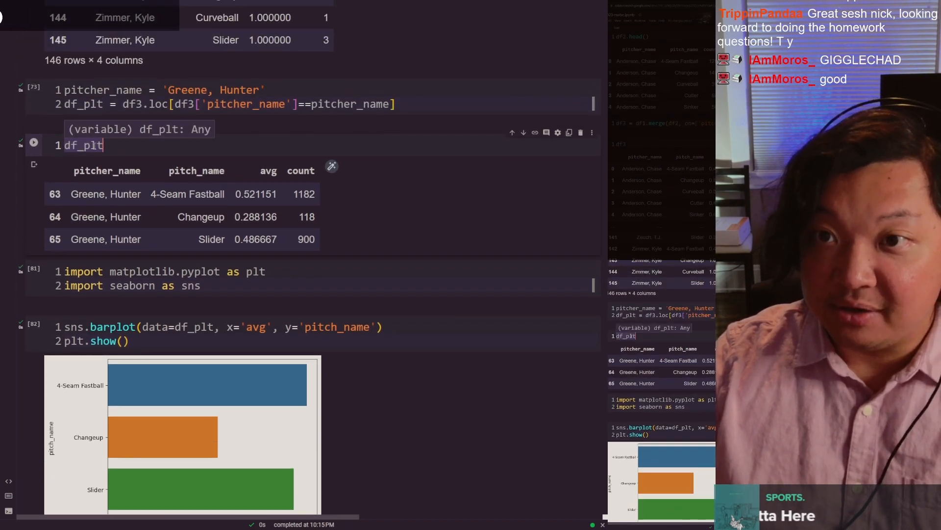
left_click(97, 146)
scroll(111, 225, "down", 1)
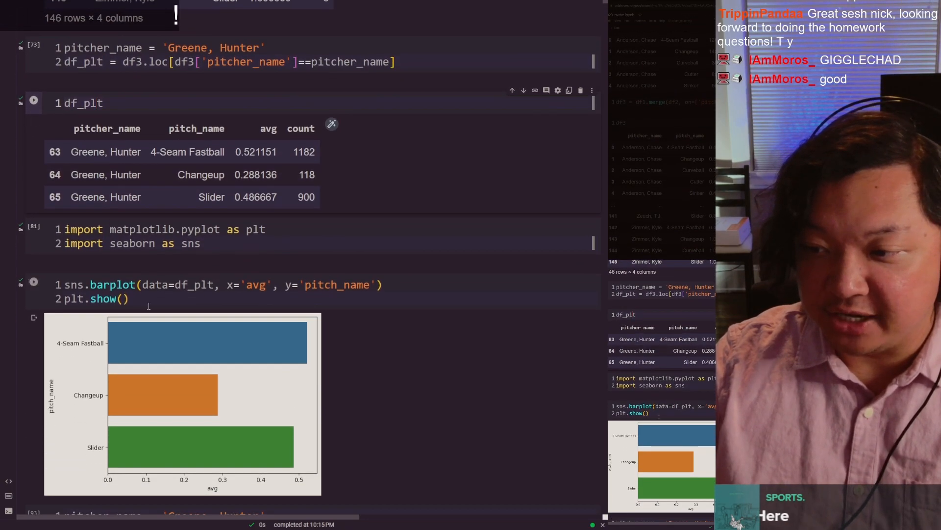
Step: Highlight the df_plt data argument and the 'pitch_name' y argument in the sns.barplot call, checking them against the chart
double_click(196, 288)
scroll(124, 431, "down", 1)
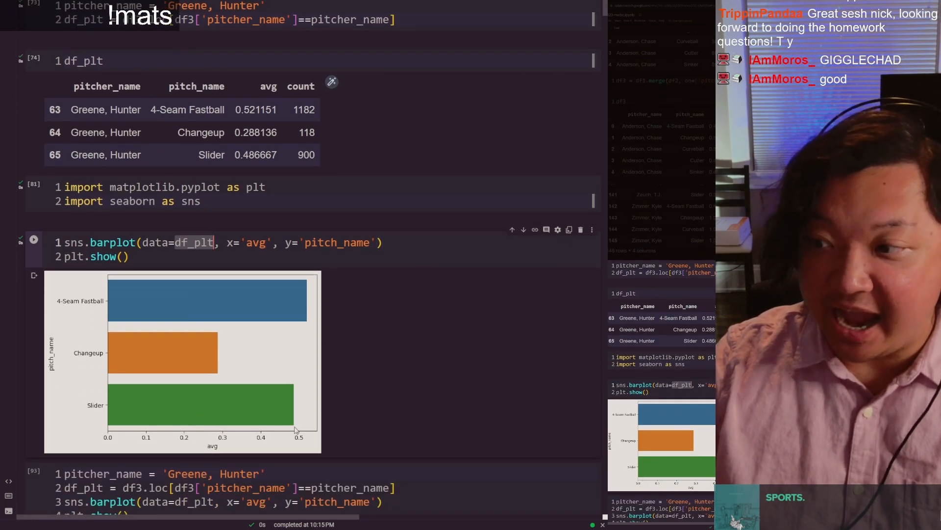
double_click(346, 247)
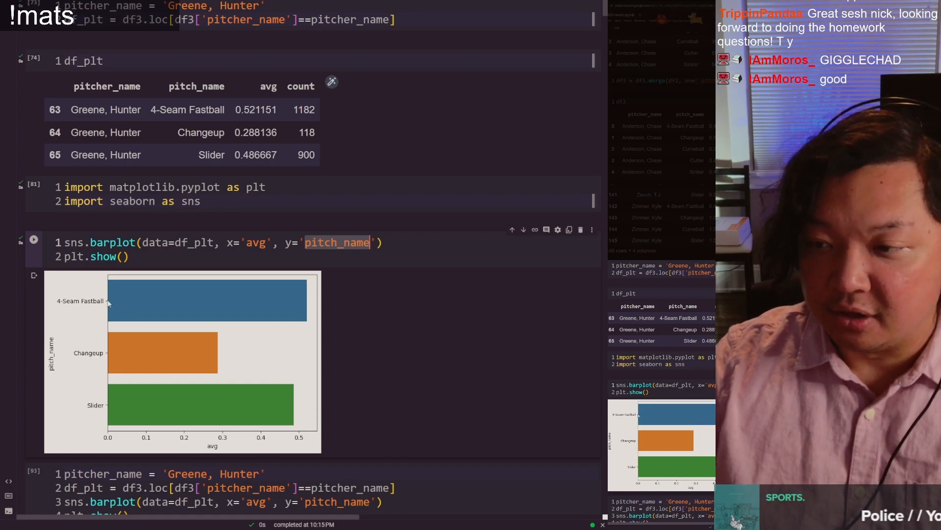
left_click(322, 285)
scroll(329, 275, "down", 5)
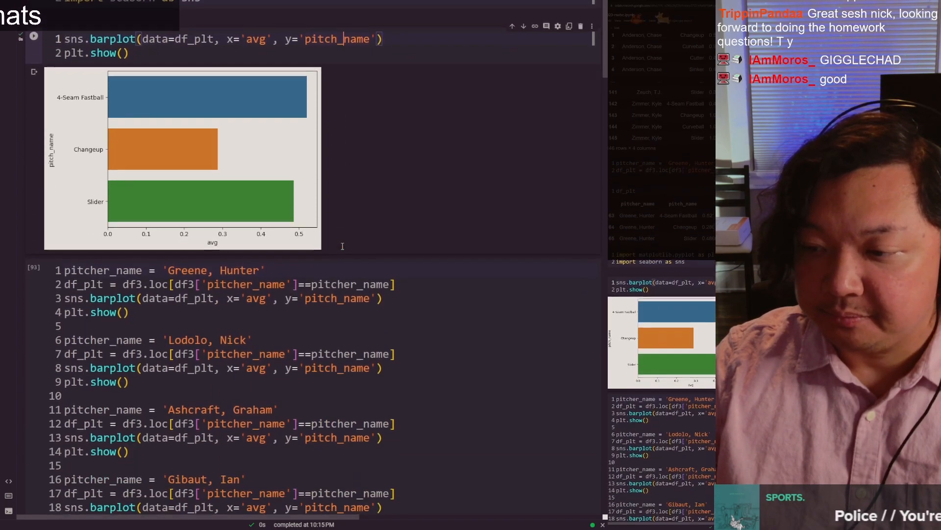
scroll(342, 246, "down", 1)
scroll(342, 246, "up", 15)
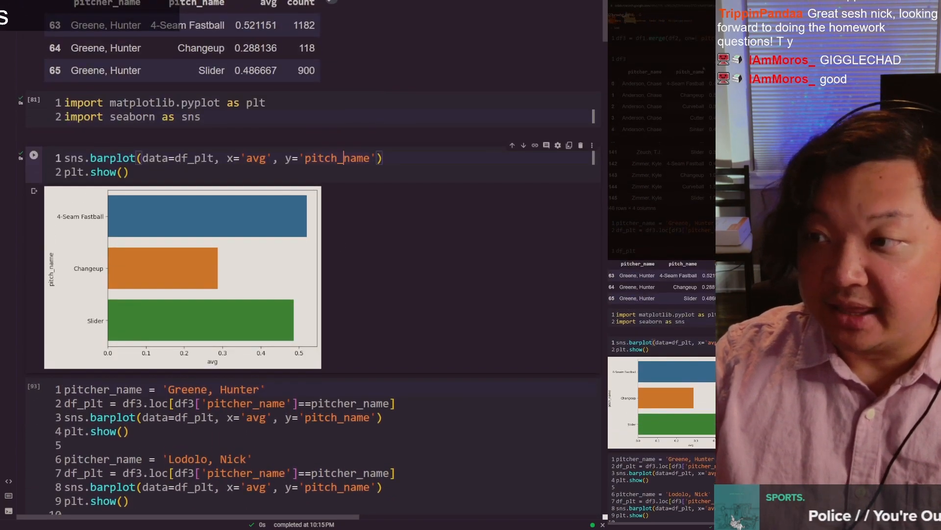
Step: Switch to the Google Sheet and move the three-pitch bar chart directly below rows 90 to 92 in Pivot Table 1
key("ctrl+Tab")
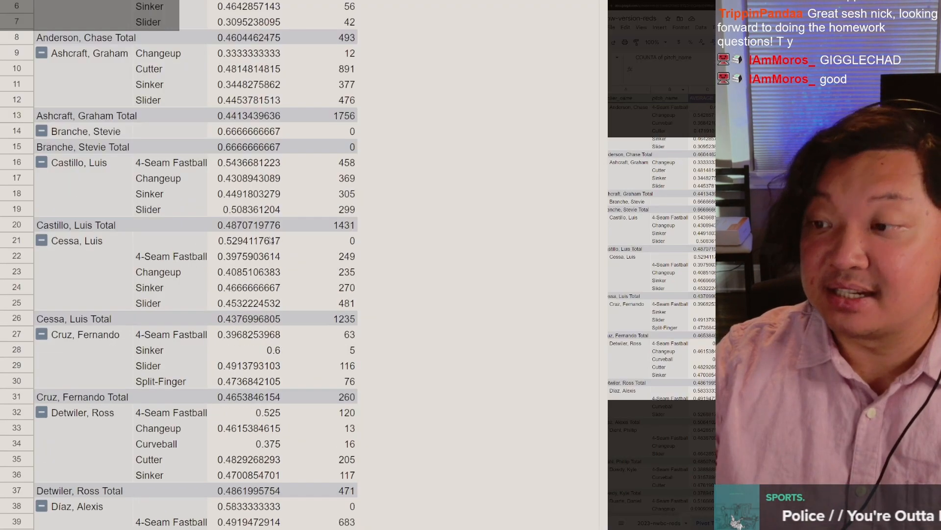
scroll(251, 230, "down", 7)
scroll(252, 229, "down", 15)
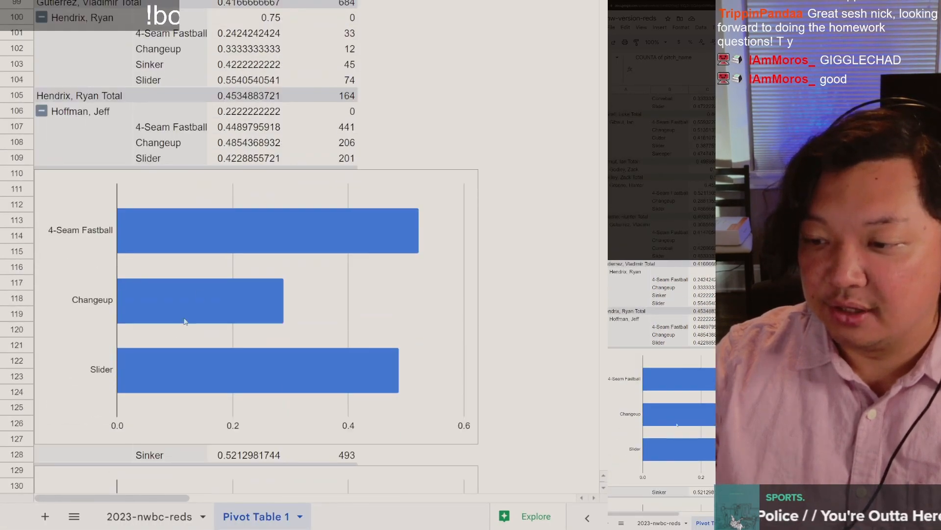
left_click(132, 340)
left_click_drag(124, 337, 123, 85)
scroll(143, 130, "up", 3)
scroll(143, 129, "up", 5)
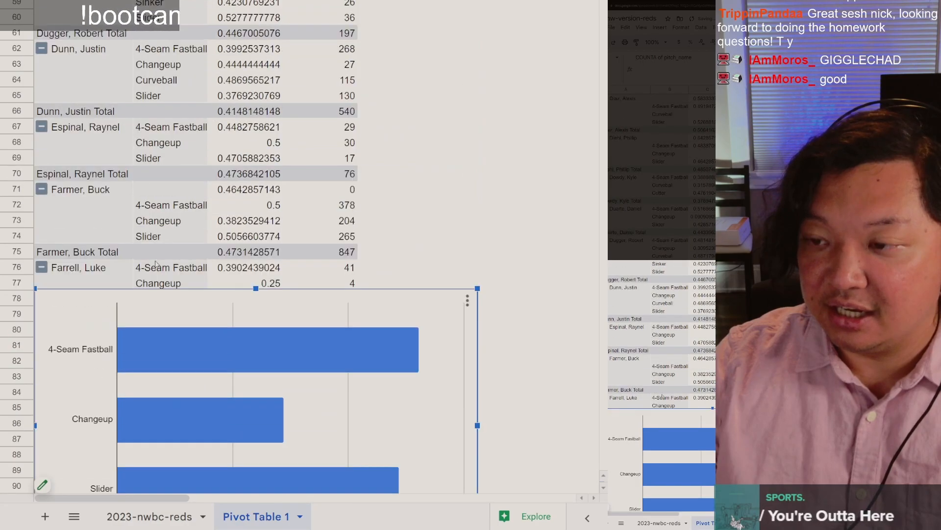
left_click_drag(164, 398, 108, 439)
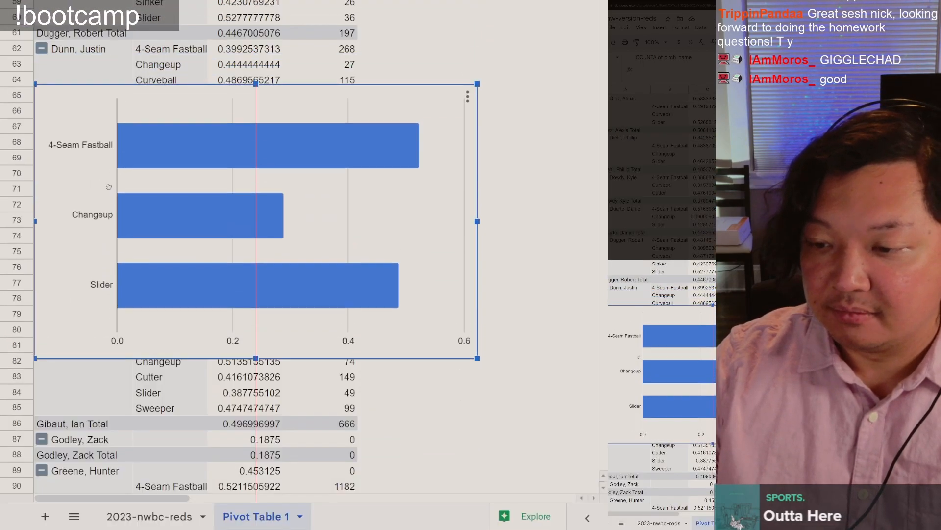
left_click_drag(109, 187, 109, 188)
scroll(109, 187, "down", 5)
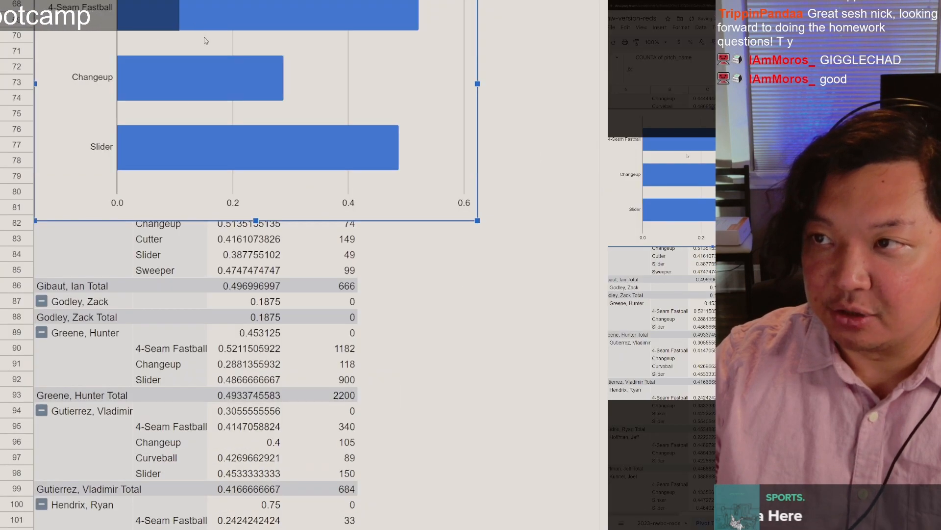
left_click_drag(206, 40, 123, 230)
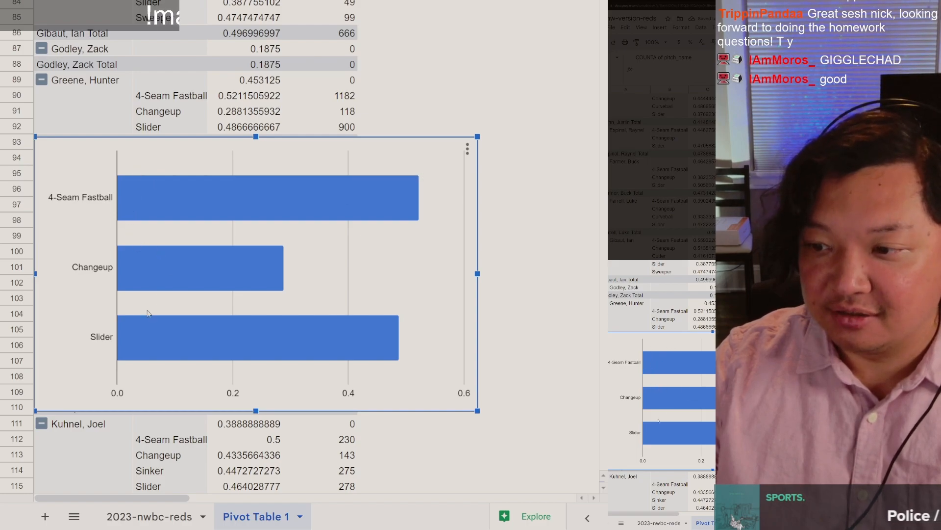
Step: Select the strike averages in rows 90 to 92, then the pitch names and averages in rows 125 to 128 with their chart
left_click_drag(205, 100, 271, 128)
scroll(299, 158, "down", 13)
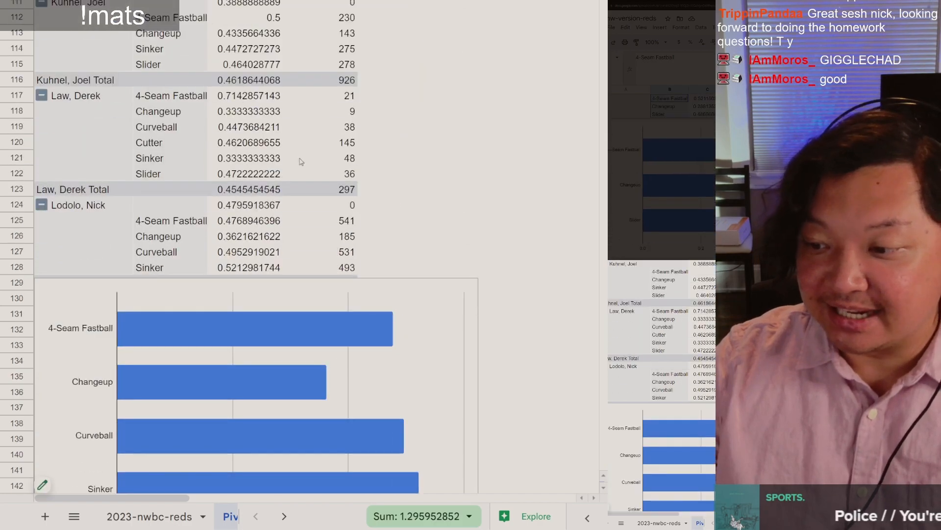
left_click(247, 32)
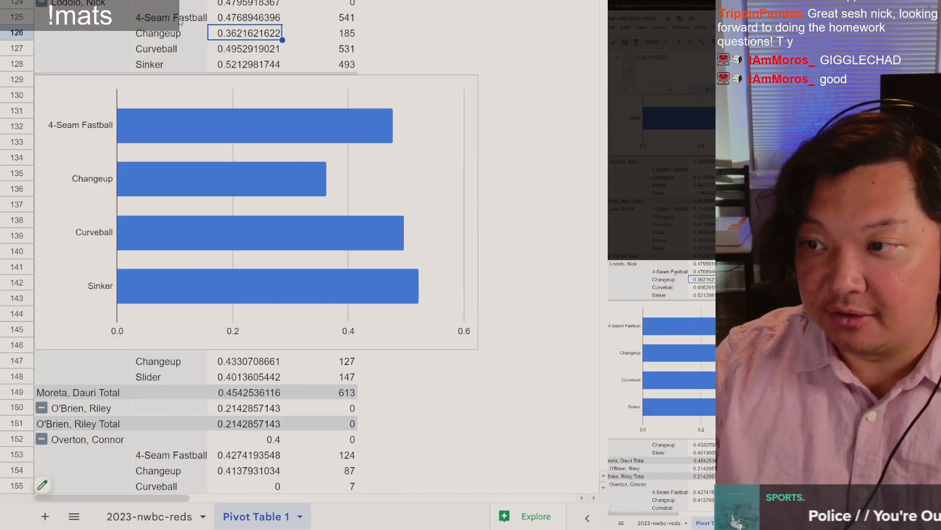
left_click(157, 23)
left_click_drag(157, 23, 237, 73)
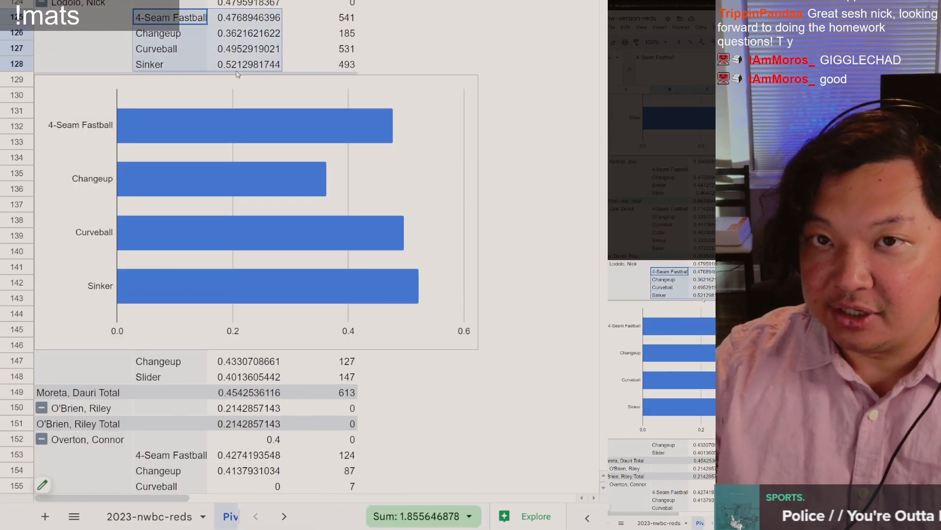
scroll(237, 74, "up", 3)
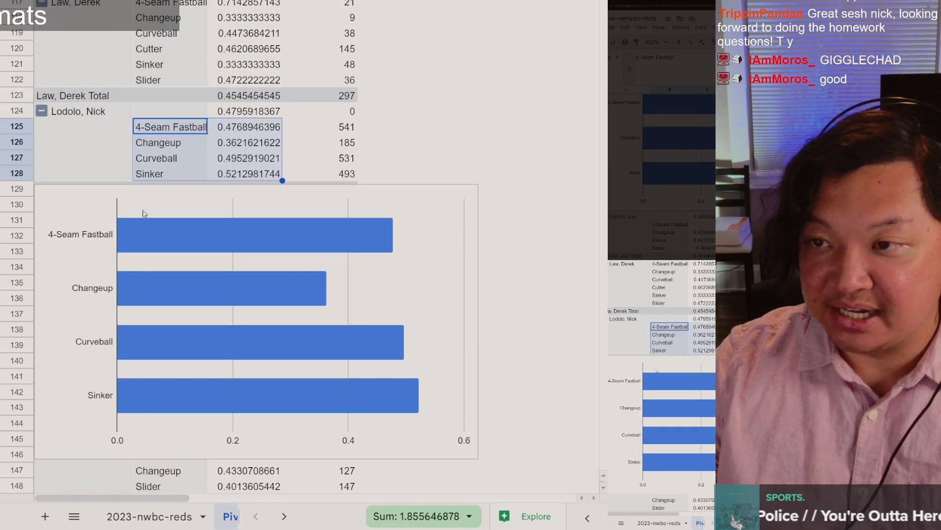
left_click(49, 317)
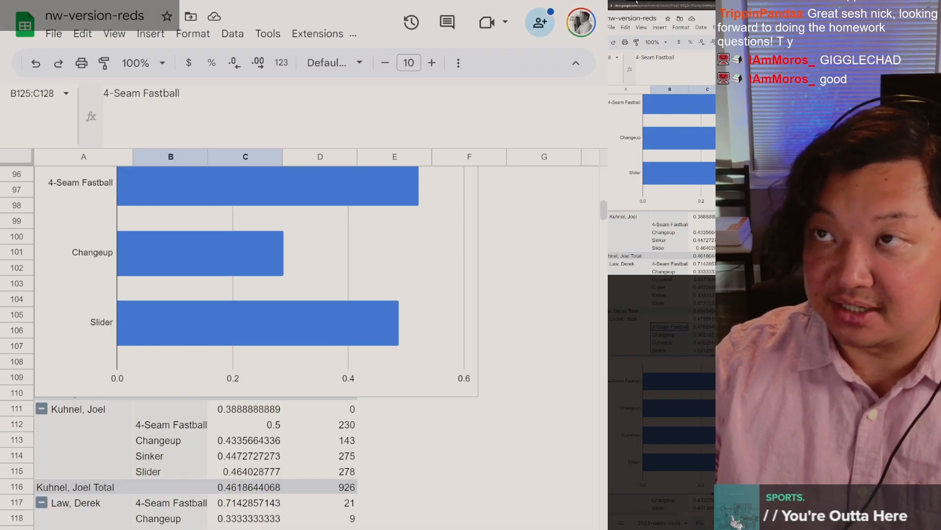
Step: Return to the Colab notebook and look over the cell that draws bar plots for four pitchers and its charts
left_click(636, 2)
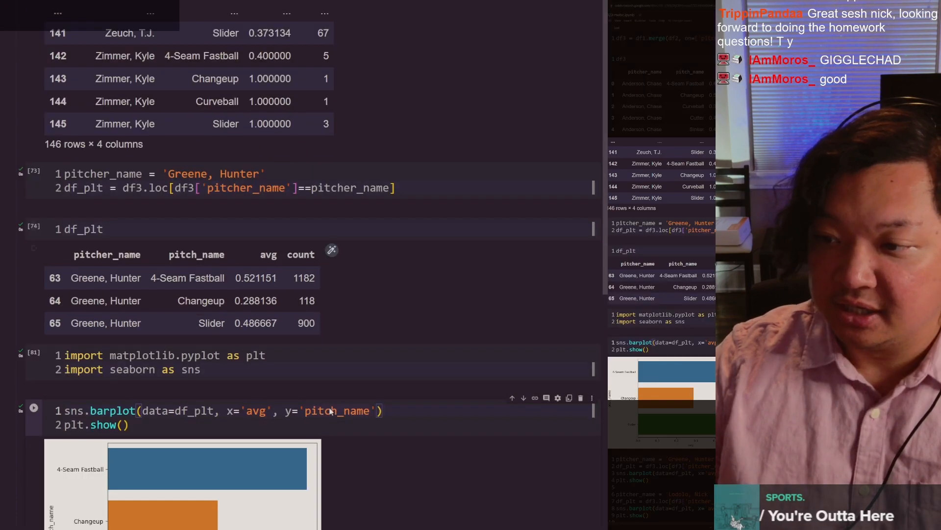
scroll(262, 146, "down", 2)
scroll(263, 150, "down", 6)
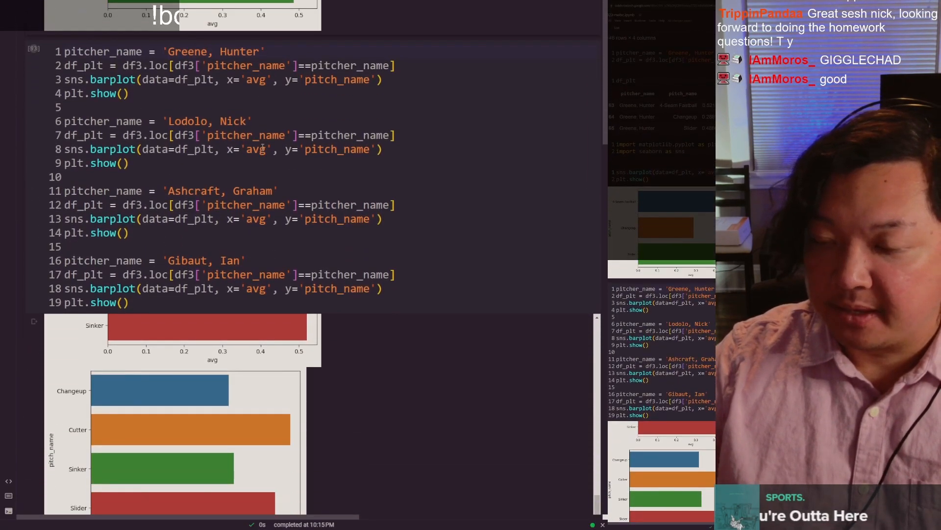
scroll(319, 342, "up", 1)
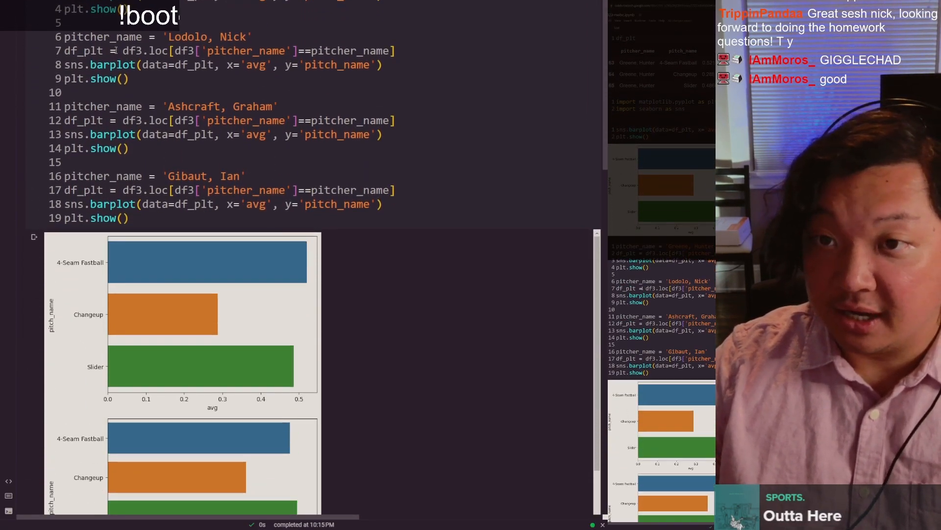
scroll(121, 59, "down", 1)
scroll(157, 215, "up", 6)
Step: Highlight each pitcher's repeated block of filter, sns.barplot and plt.show() code in the four-pitcher cell
left_click_drag(157, 221, 42, 165)
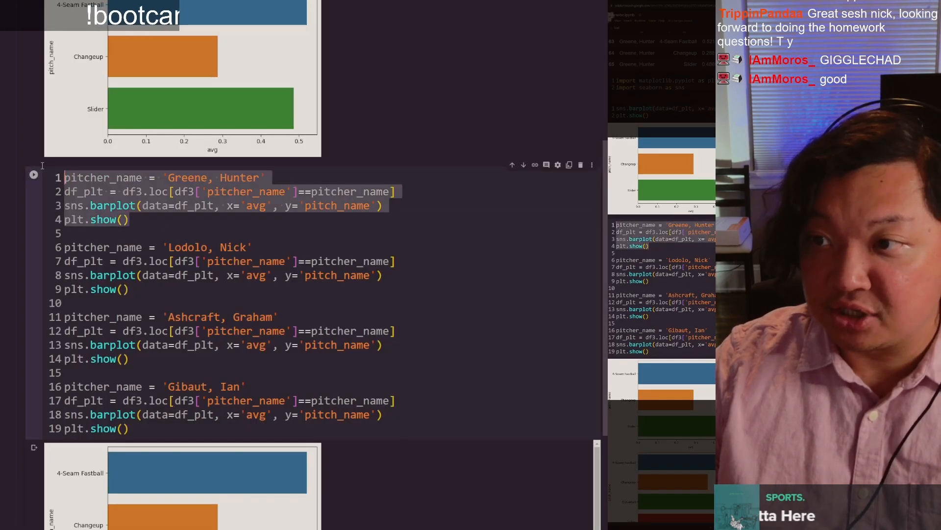
scroll(208, 163, "up", 6)
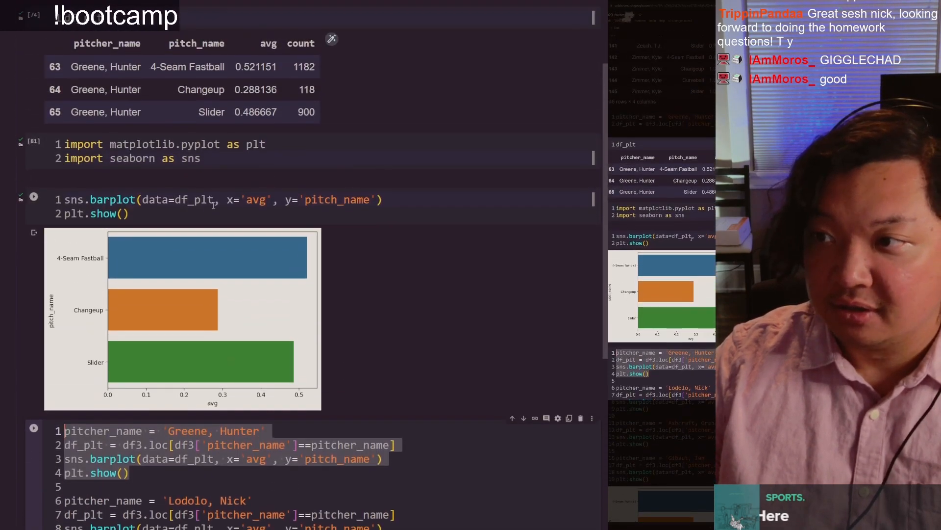
scroll(196, 218, "down", 6)
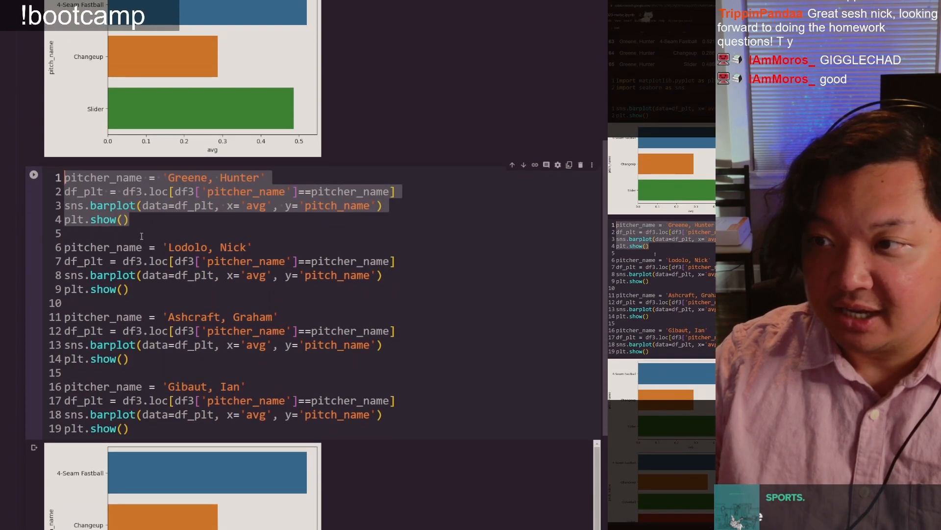
left_click(151, 226)
left_click_drag(130, 289, 76, 247)
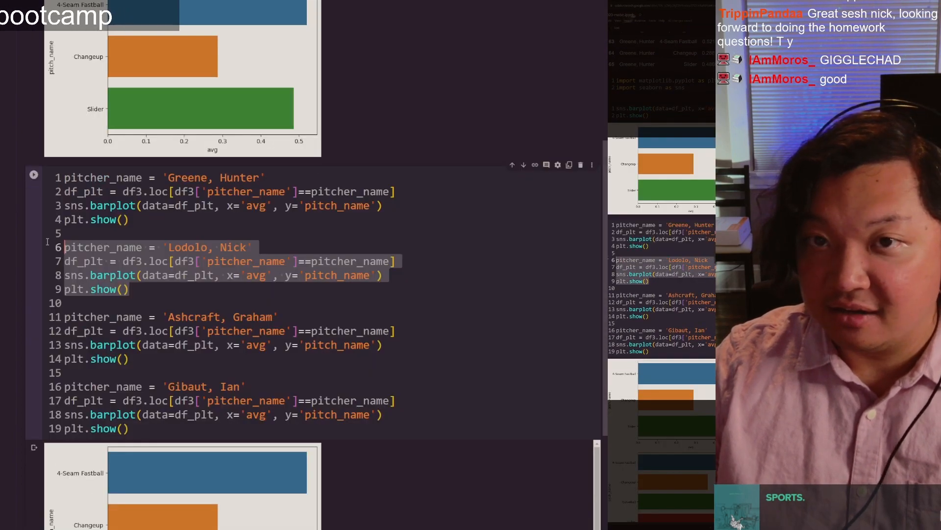
scroll(165, 115, "down", 6)
left_click_drag(65, 64, 201, 106)
left_click_drag(207, 175, 10, 122)
left_click(269, 117)
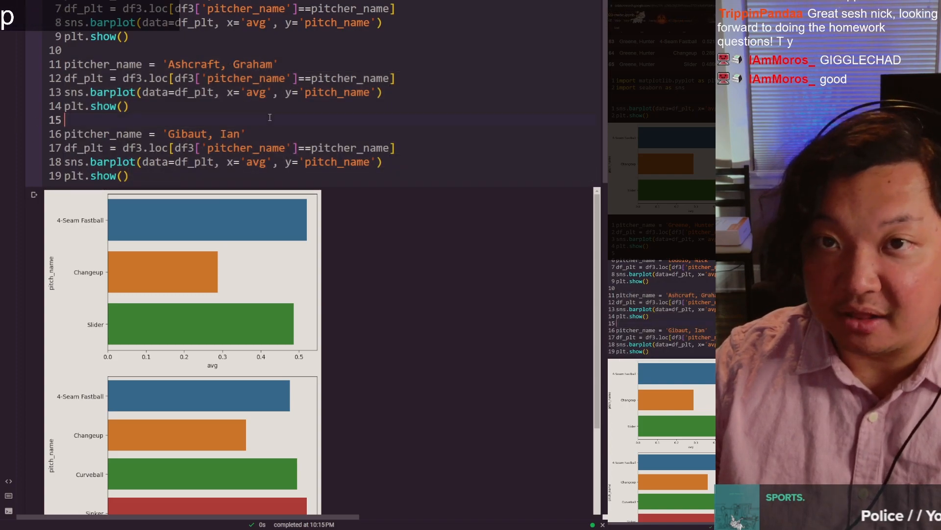
Step: Point out the pitcher_name variable at the start of successive blocks in the four-pitcher cell
scroll(260, 161, "up", 4)
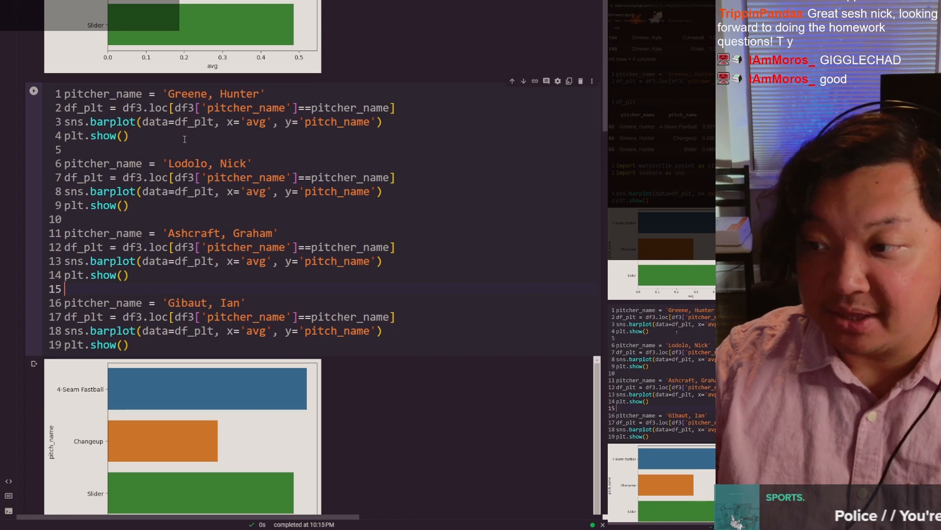
double_click(102, 93)
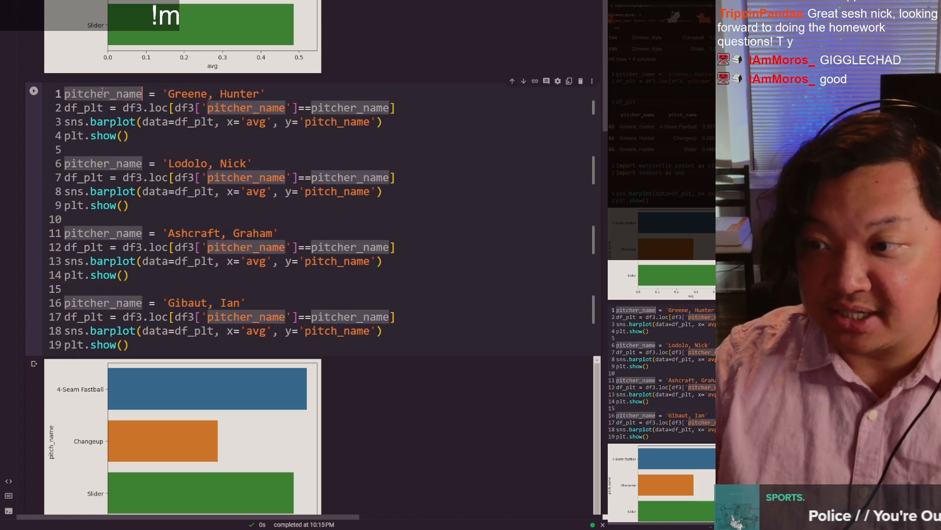
double_click(93, 163)
left_click(119, 233)
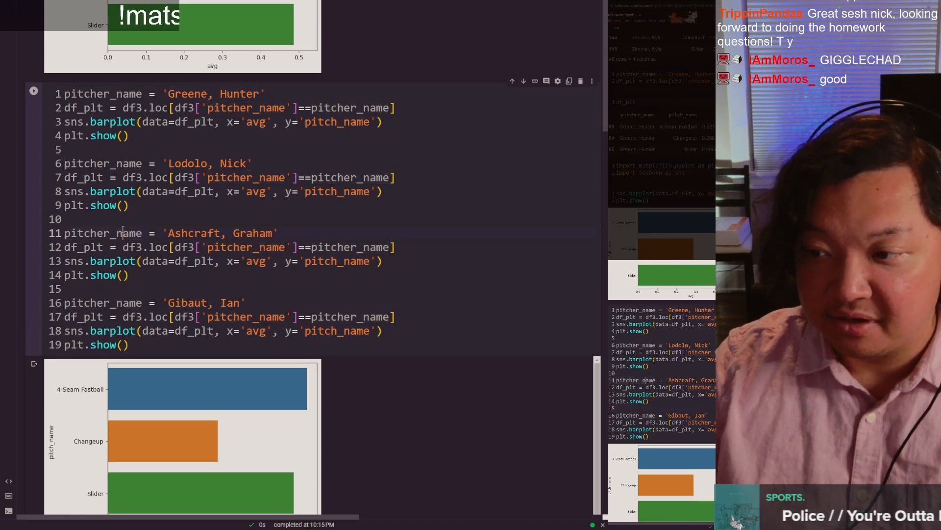
Step: Examine the bar plots for the four pitchers and compare them with the repeated code blocks in the cell that draws them
scroll(107, 220, "down", 1)
scroll(267, 275, "down", 4)
scroll(280, 331, "up", 2)
scroll(206, 195, "down", 4)
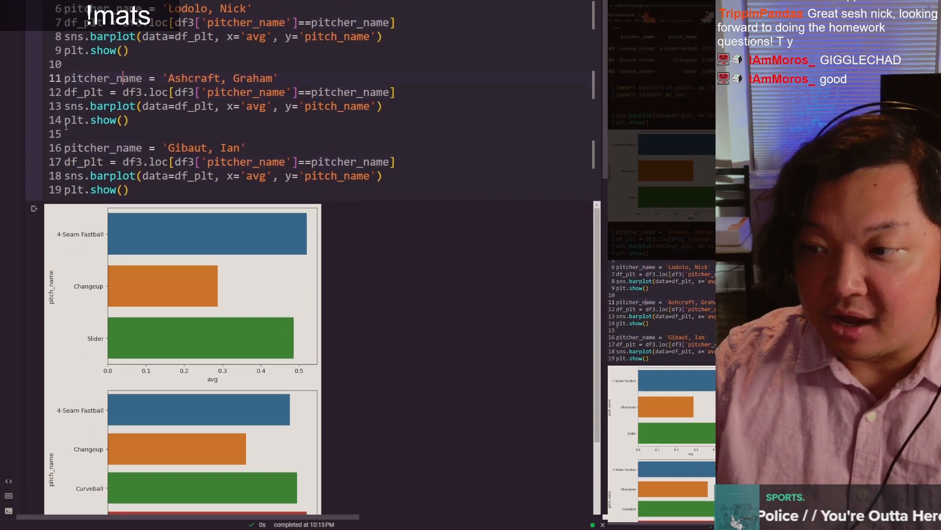
scroll(206, 195, "down", 5)
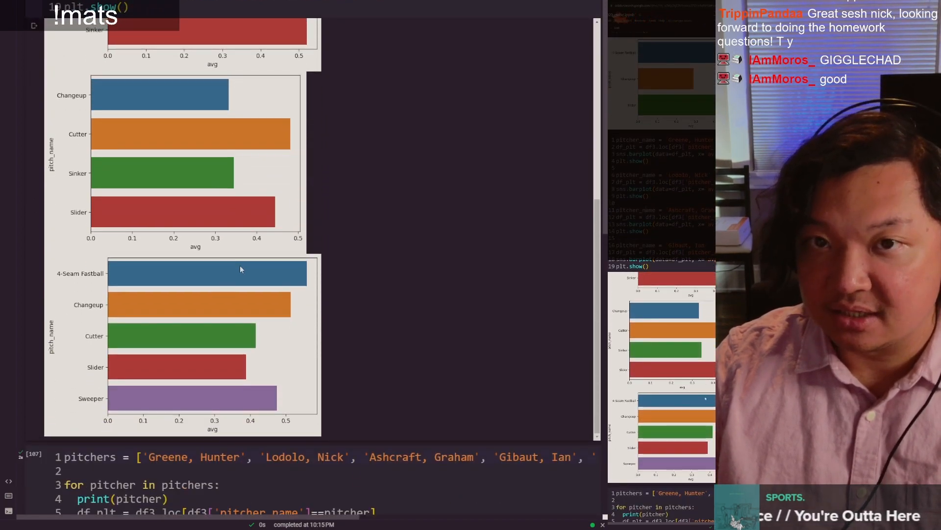
scroll(240, 267, "up", 2)
scroll(240, 271, "up", 3)
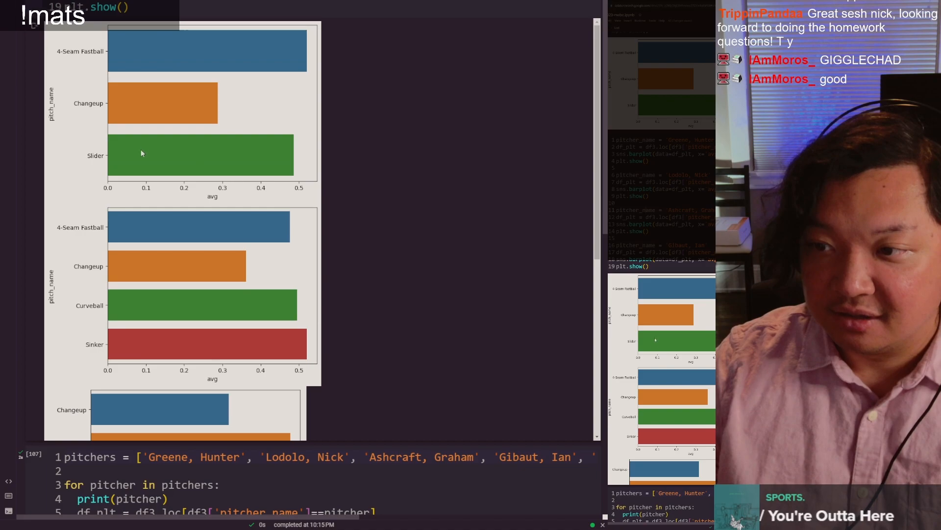
scroll(140, 245, "down", 4)
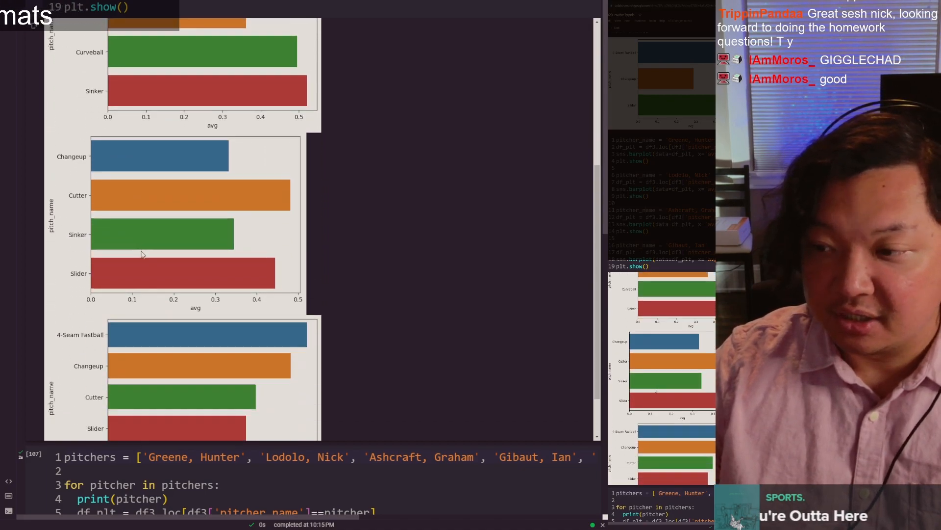
scroll(143, 252, "up", 4)
scroll(142, 252, "up", 5)
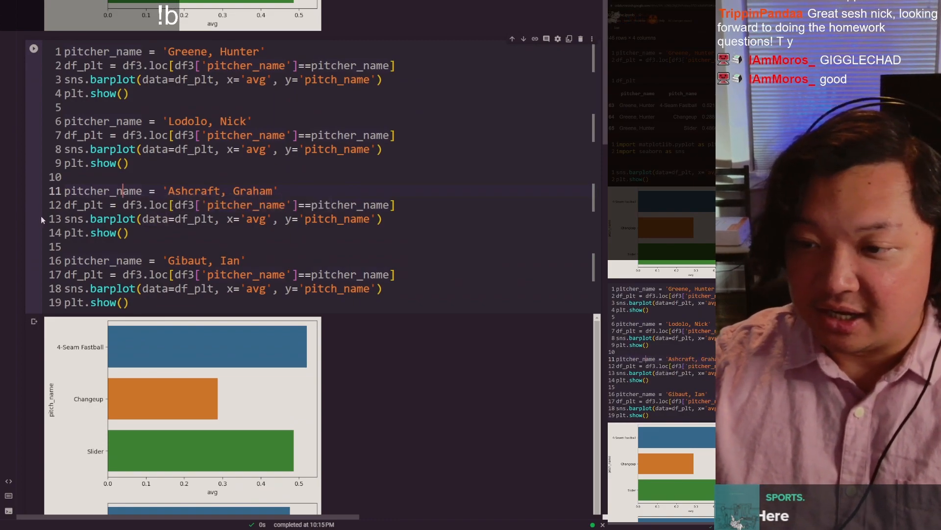
Step: In the for-loop cell, highlight the pitchers list name, the list contents and the pitcher loop variable that iterates over it
scroll(40, 216, "down", 8)
scroll(54, 235, "down", 3)
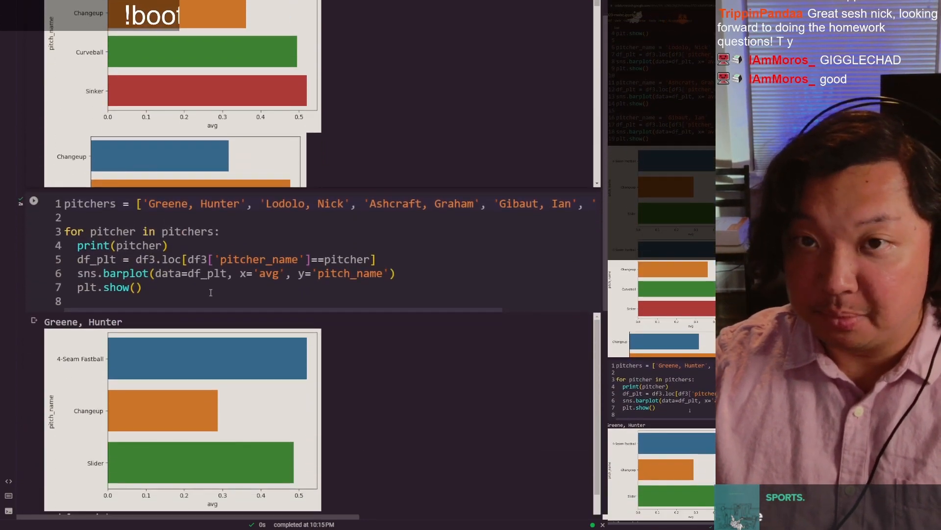
scroll(189, 338, "up", 1)
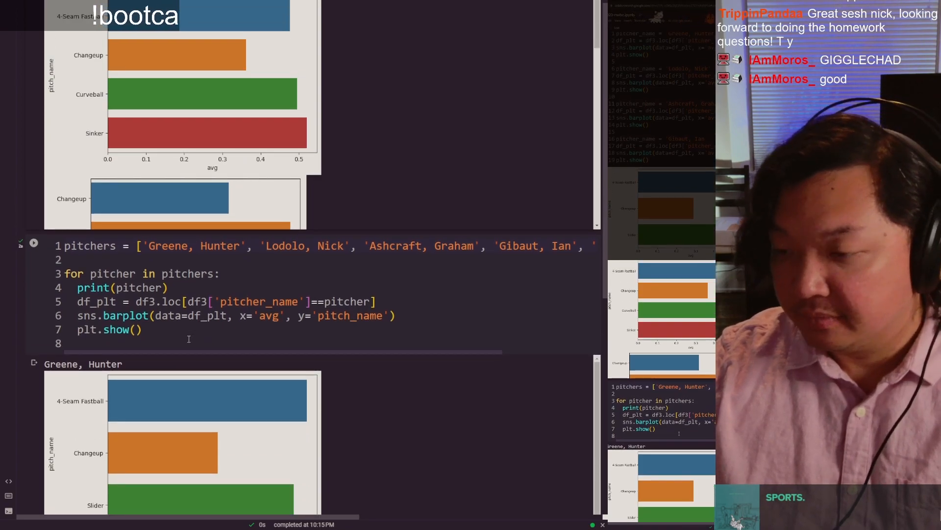
left_click(188, 338)
double_click(93, 245)
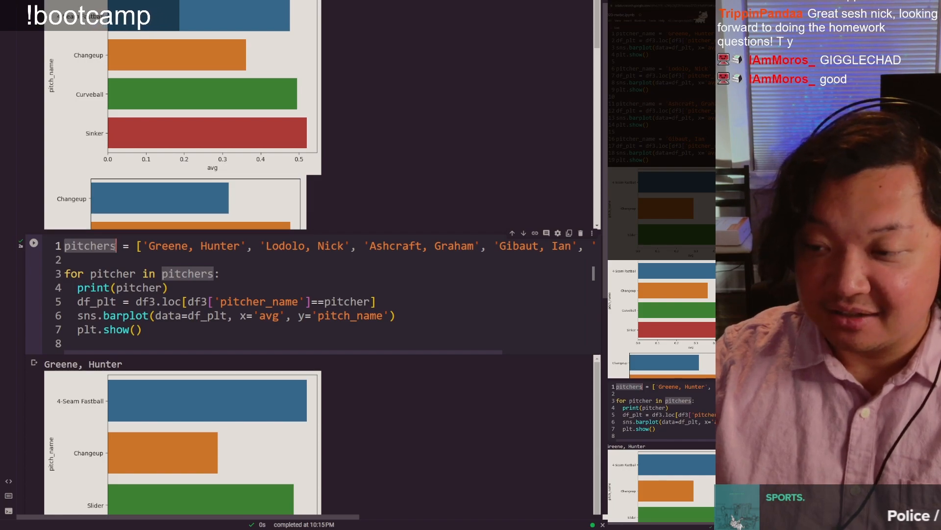
left_click(163, 246)
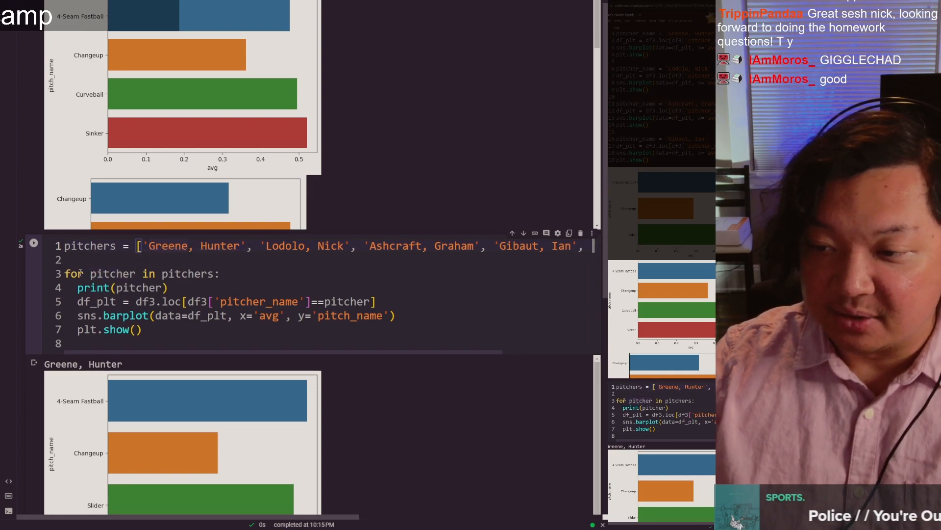
double_click(184, 273)
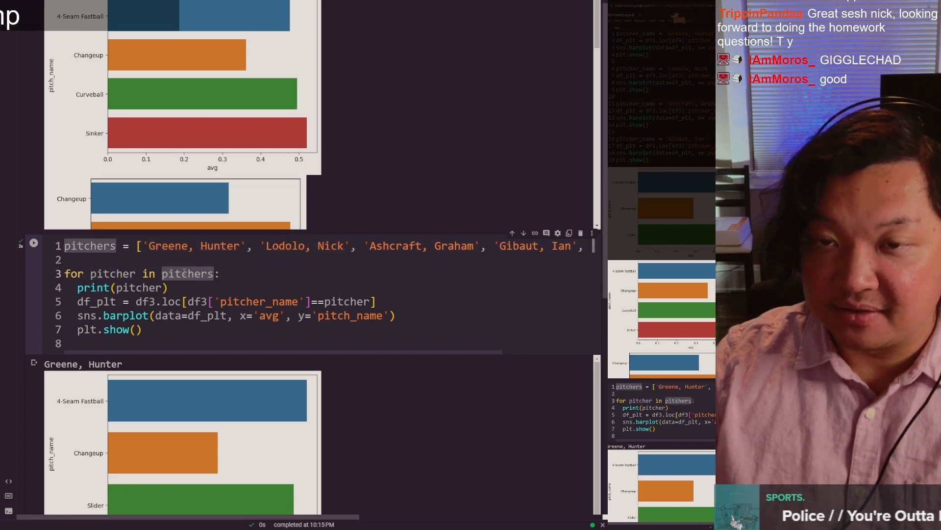
left_click(184, 272)
double_click(114, 273)
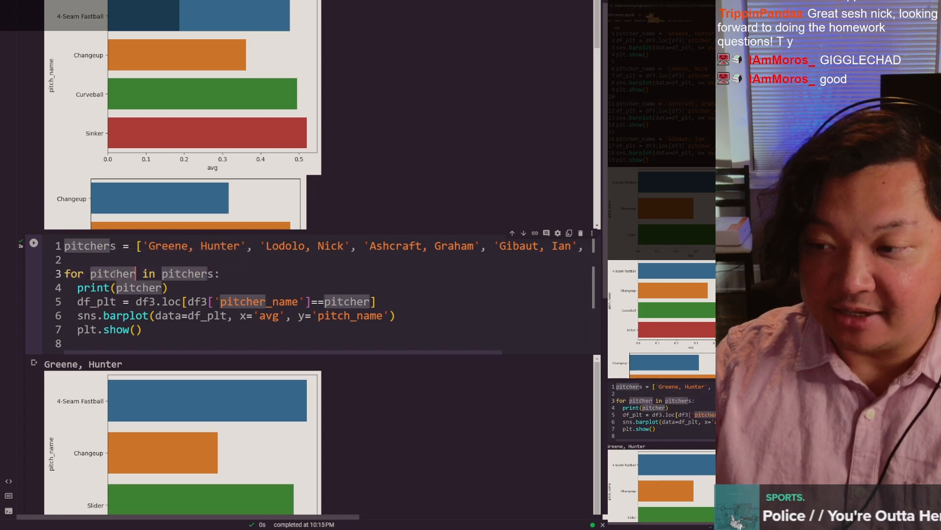
double_click(187, 273)
left_click(166, 252)
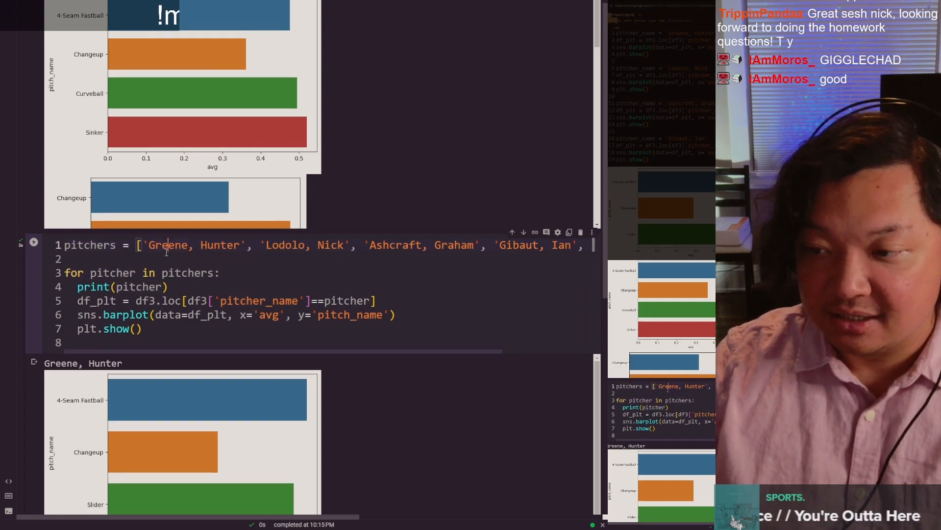
Step: Highlight the first printed pitcher name, the df_plt filter line, and the sns.barplot and plt.show() lines inside the loop
scroll(127, 252, "down", 1)
scroll(141, 241, "down", 2)
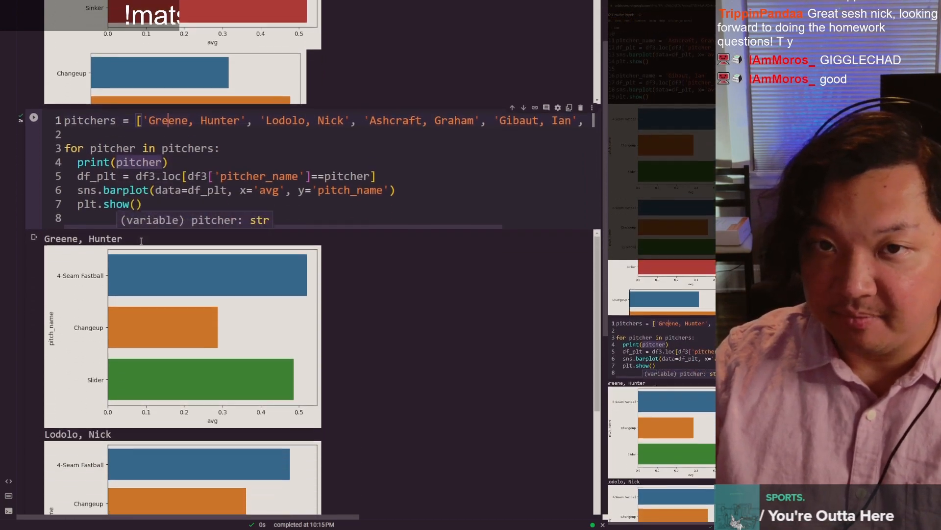
left_click_drag(130, 245, 82, 234)
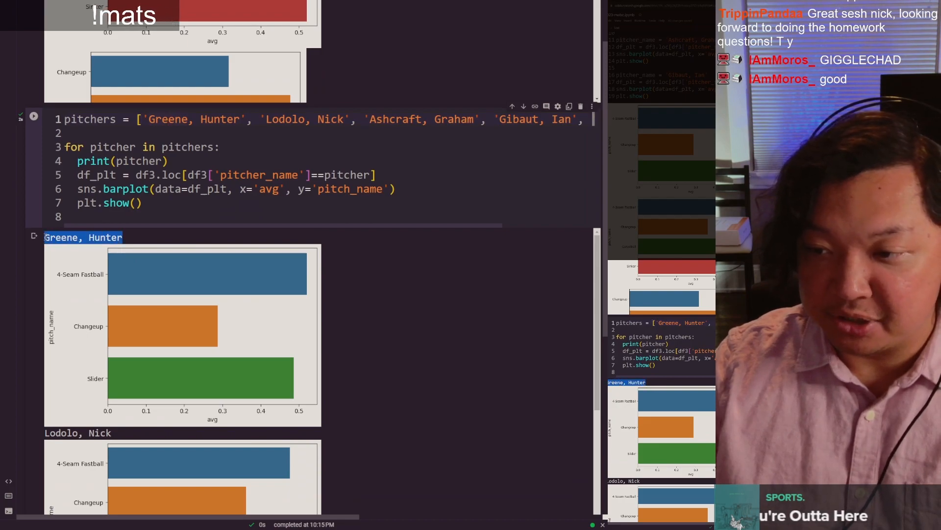
left_click(164, 207)
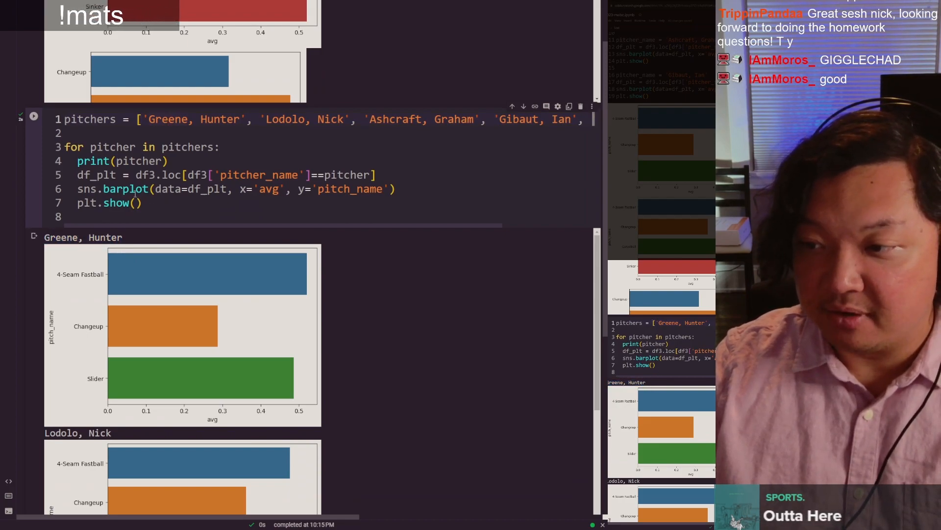
left_click_drag(81, 175, 388, 172)
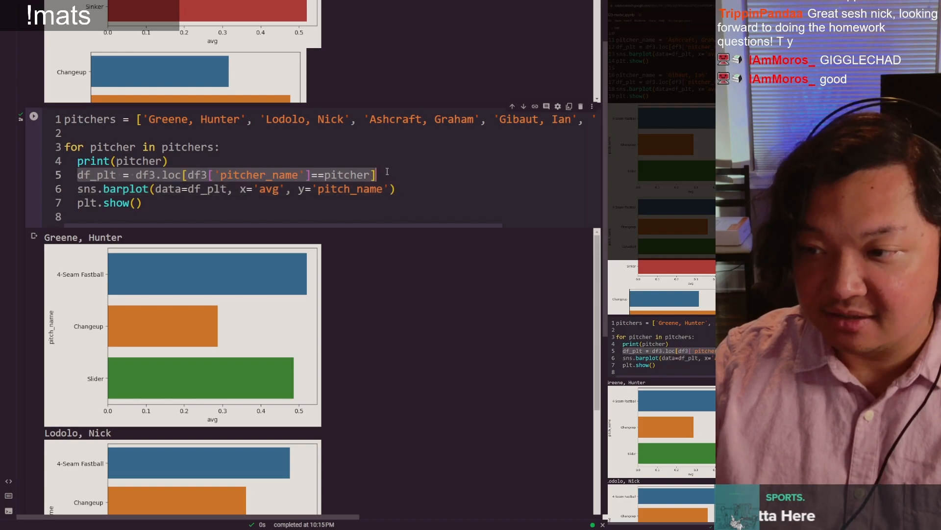
left_click_drag(162, 208, 87, 189)
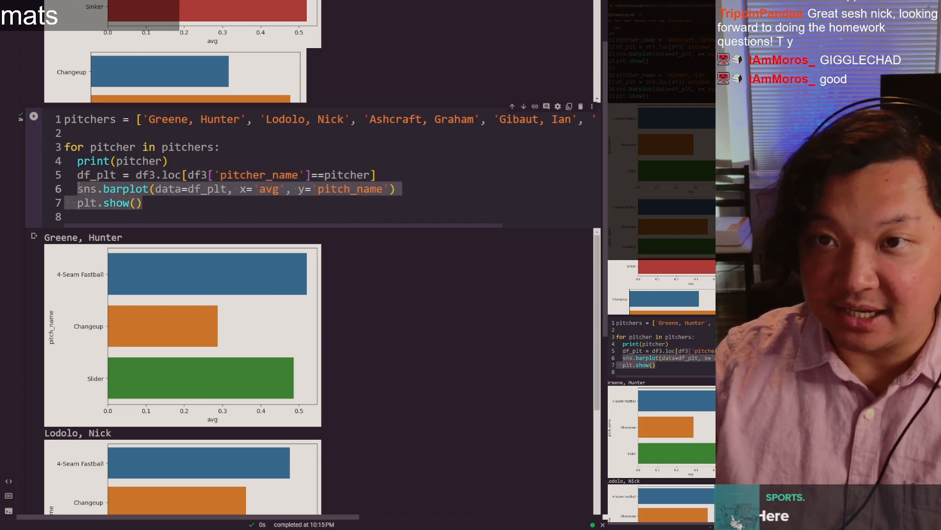
left_click(168, 209)
Step: Look through the bar plots the loop draws for each of the five pitchers, checking the name printed above each chart
scroll(109, 314, "up", 2)
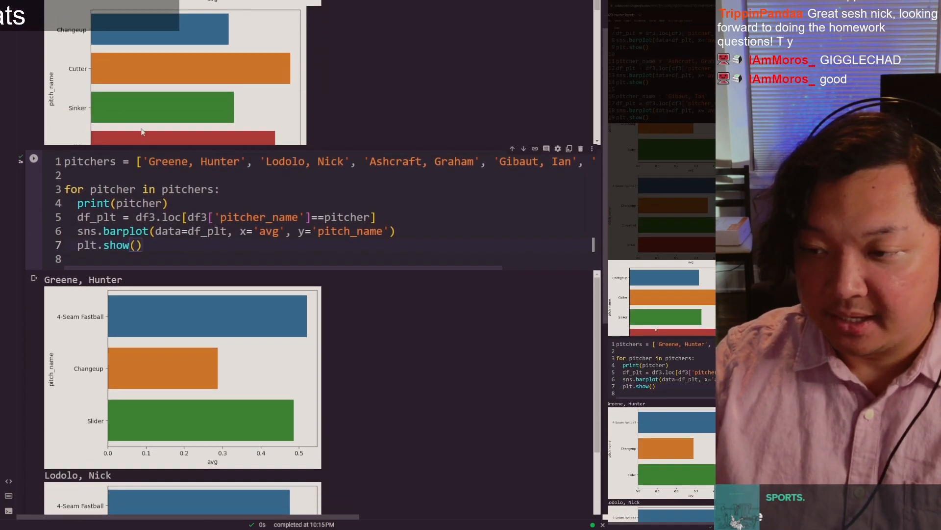
scroll(34, 169, "down", 5)
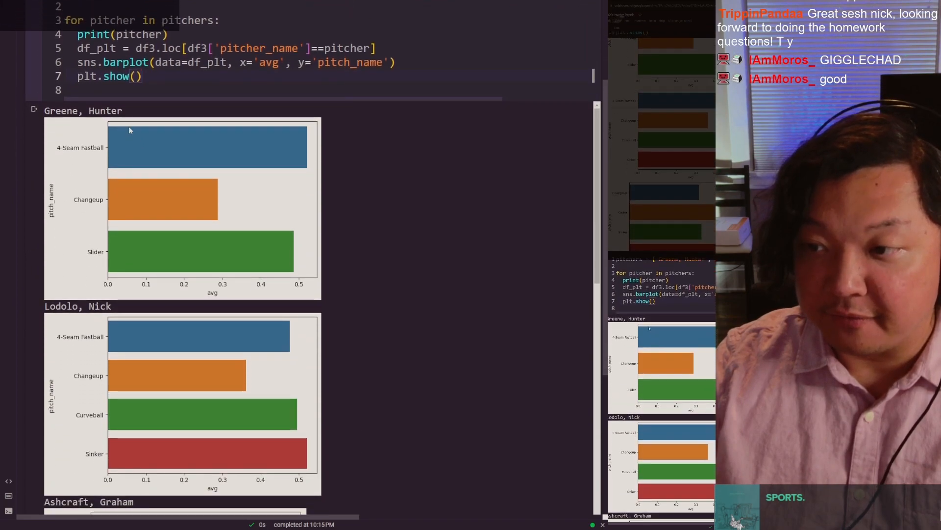
scroll(95, 132, "down", 8)
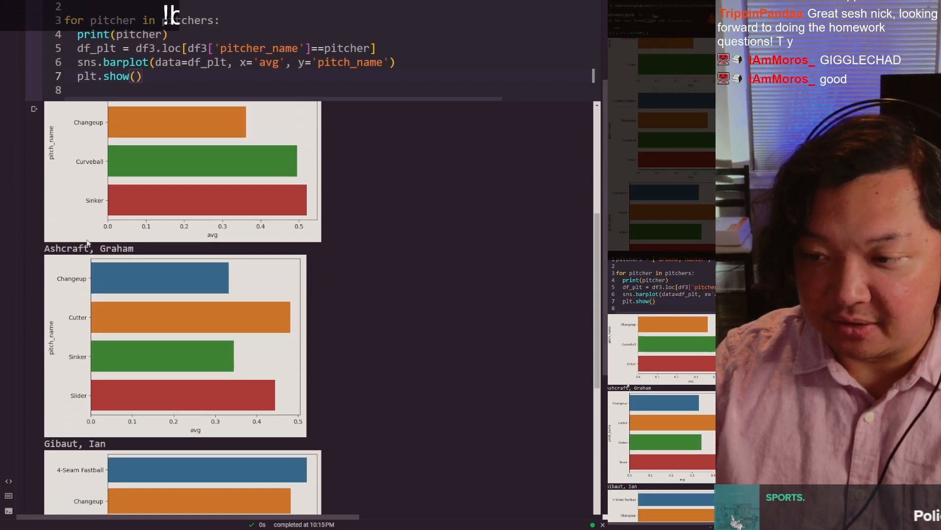
scroll(109, 250, "down", 12)
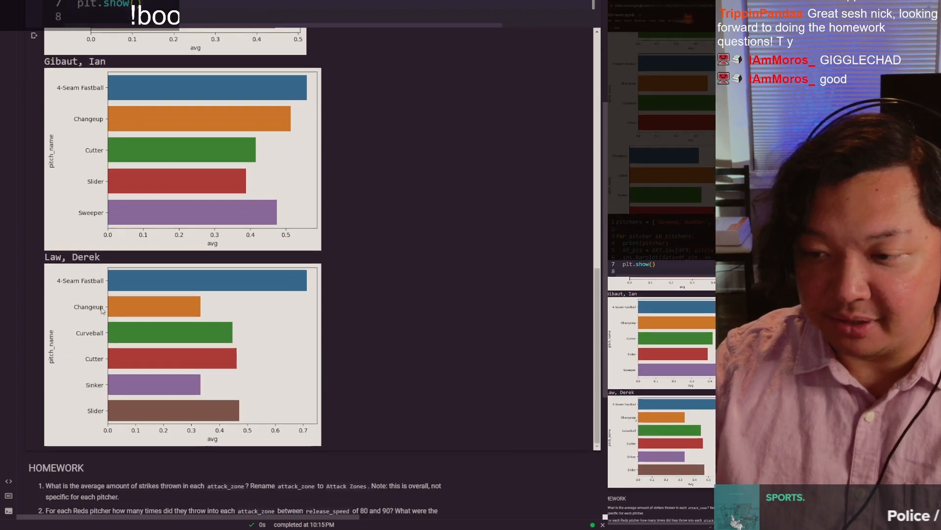
scroll(140, 315, "up", 15)
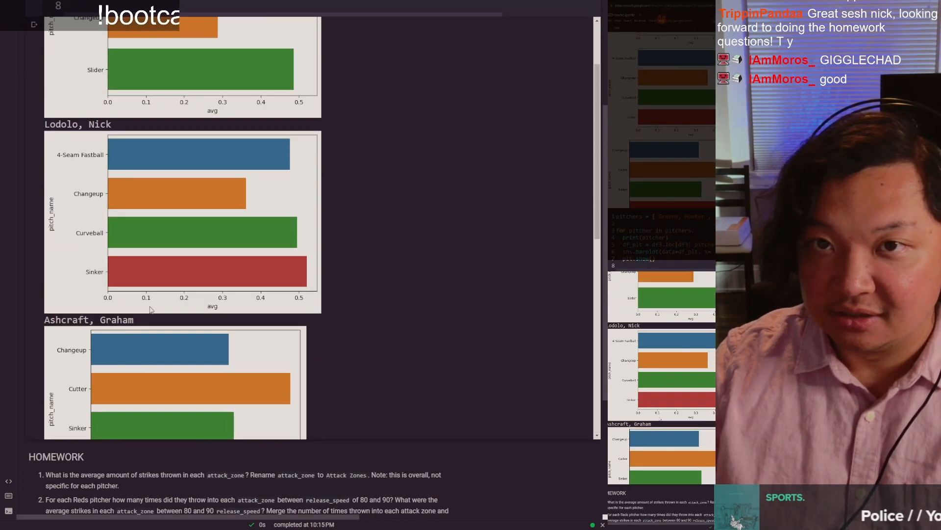
scroll(151, 309, "up", 2)
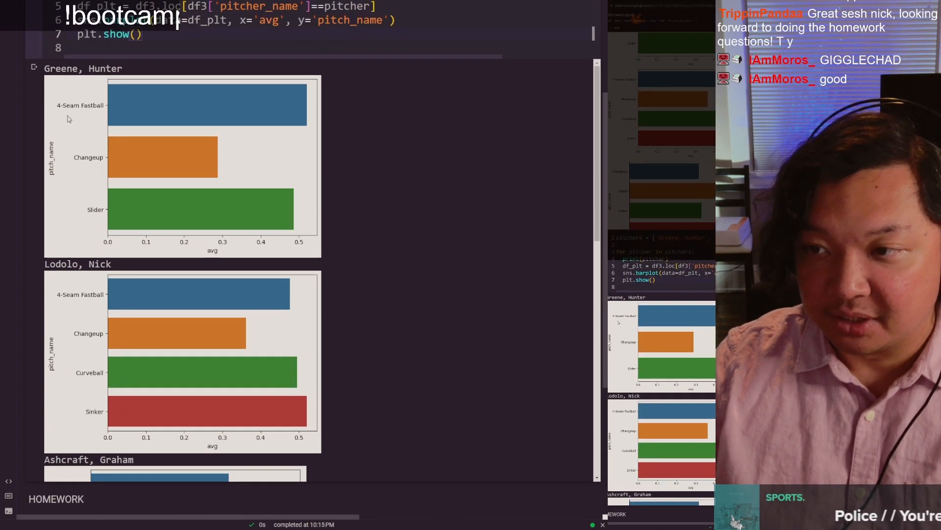
scroll(75, 92, "up", 1)
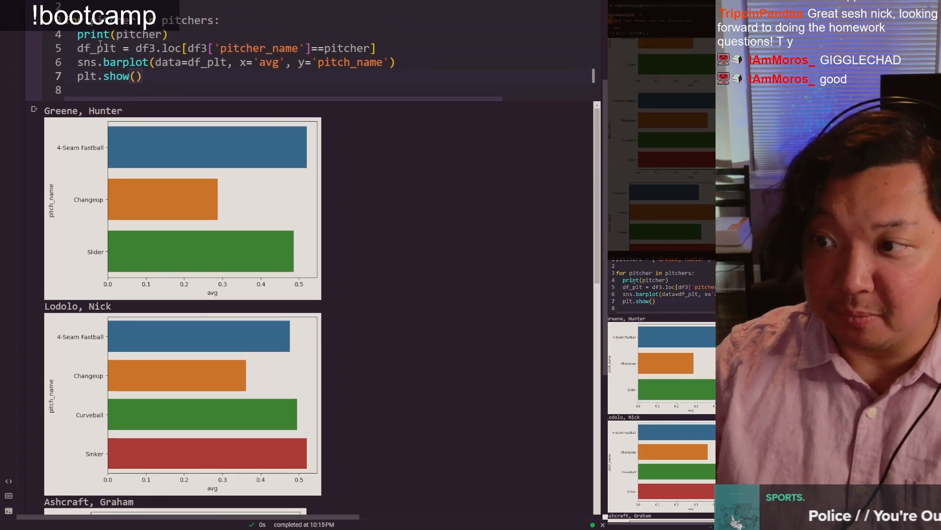
Step: Review the homework and bonus questions below the loop's charts, opening the HOMEWORK text cell for editing and closing it unchanged
scroll(29, 203, "down", 8)
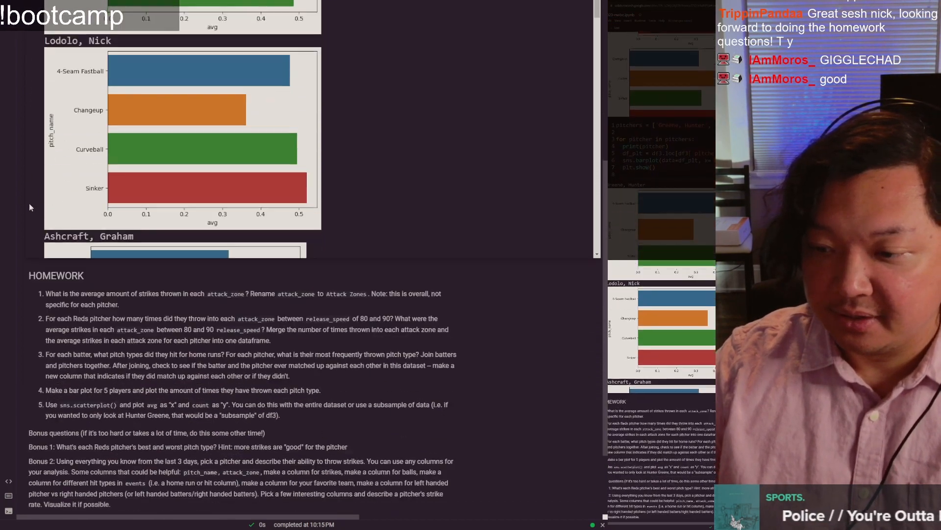
scroll(206, 35, "down", 10)
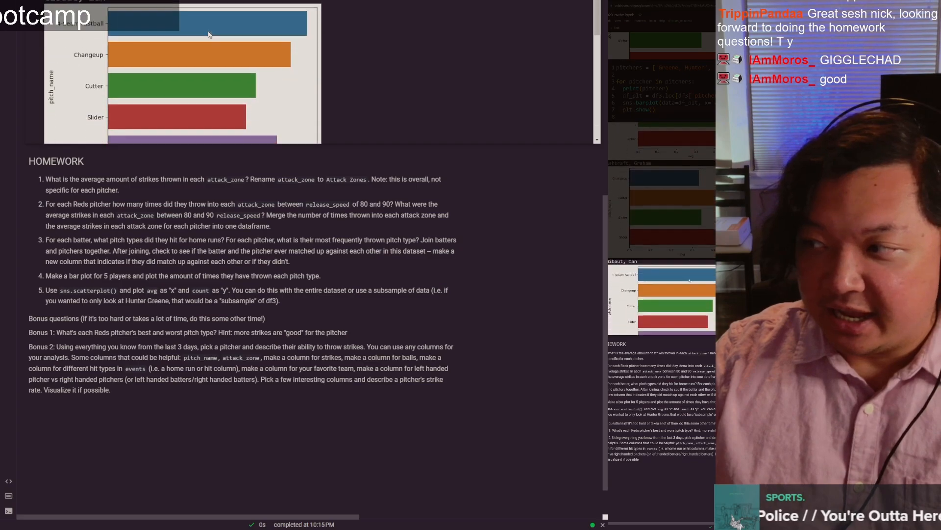
scroll(184, 150, "up", 4)
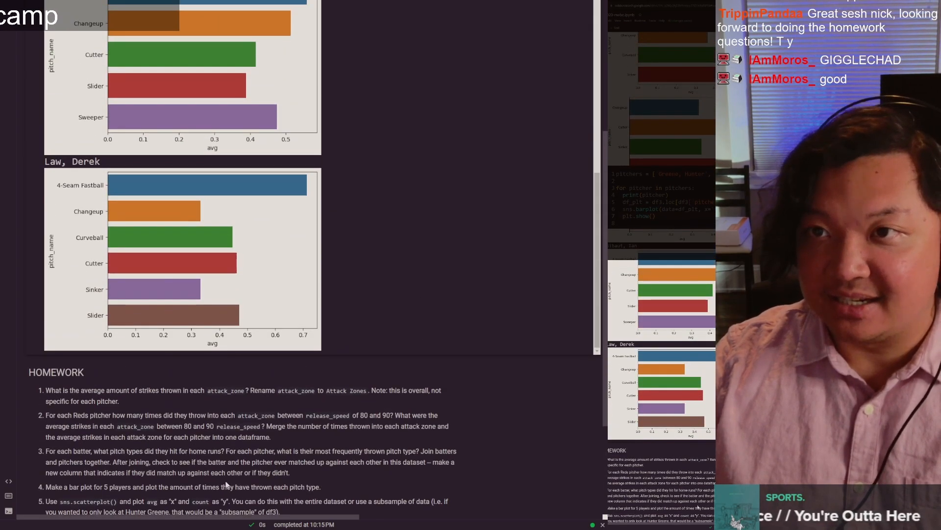
scroll(192, 436, "down", 4)
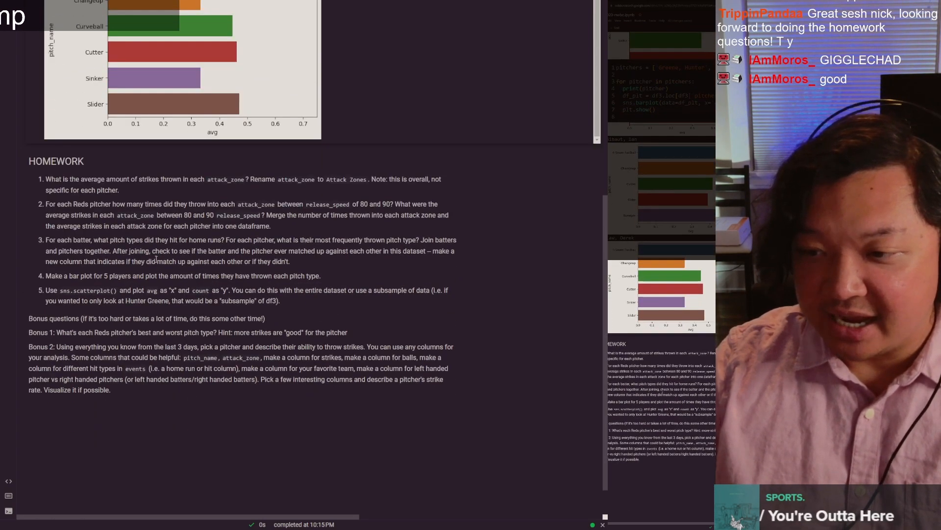
double_click(155, 261)
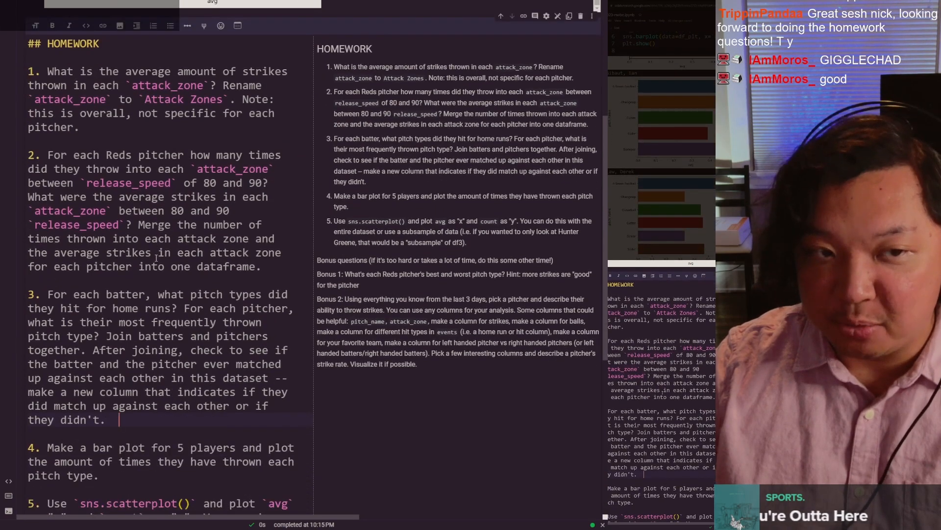
scroll(54, 218, "up", 5)
scroll(23, 192, "down", 5)
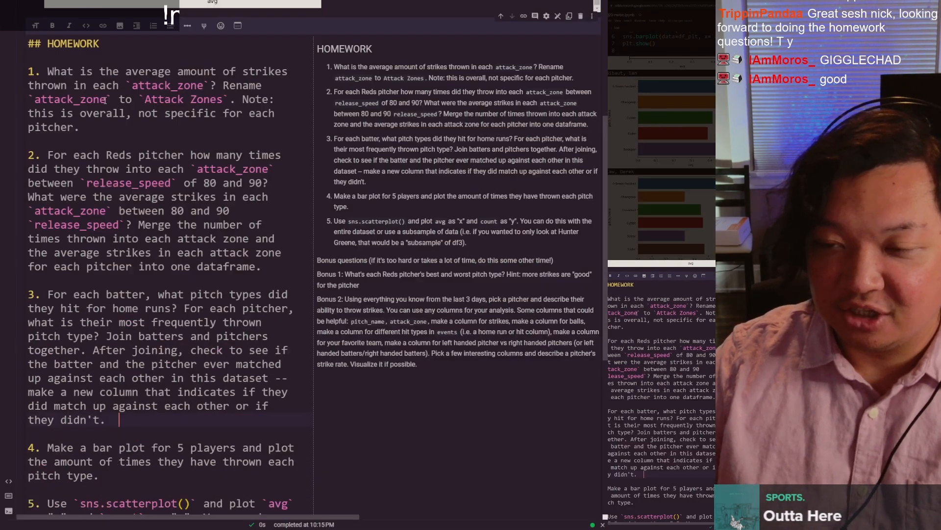
key("Escape")
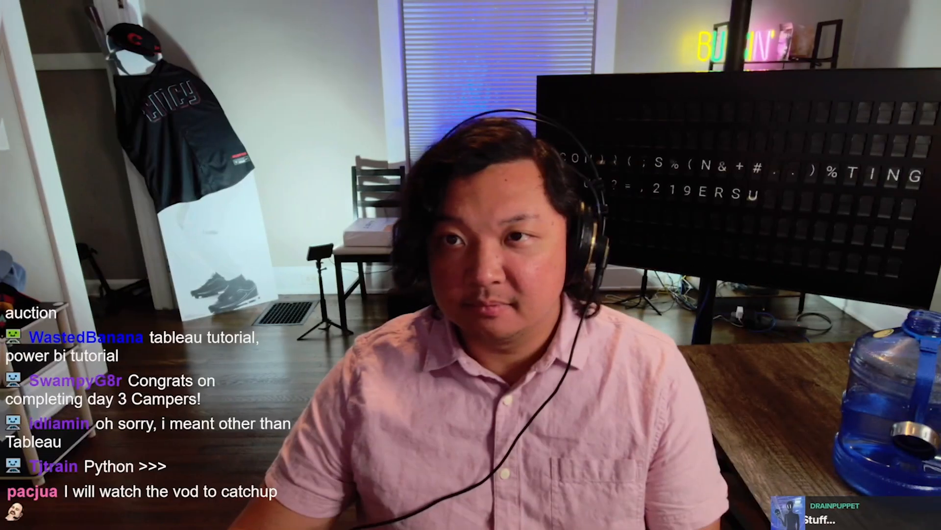